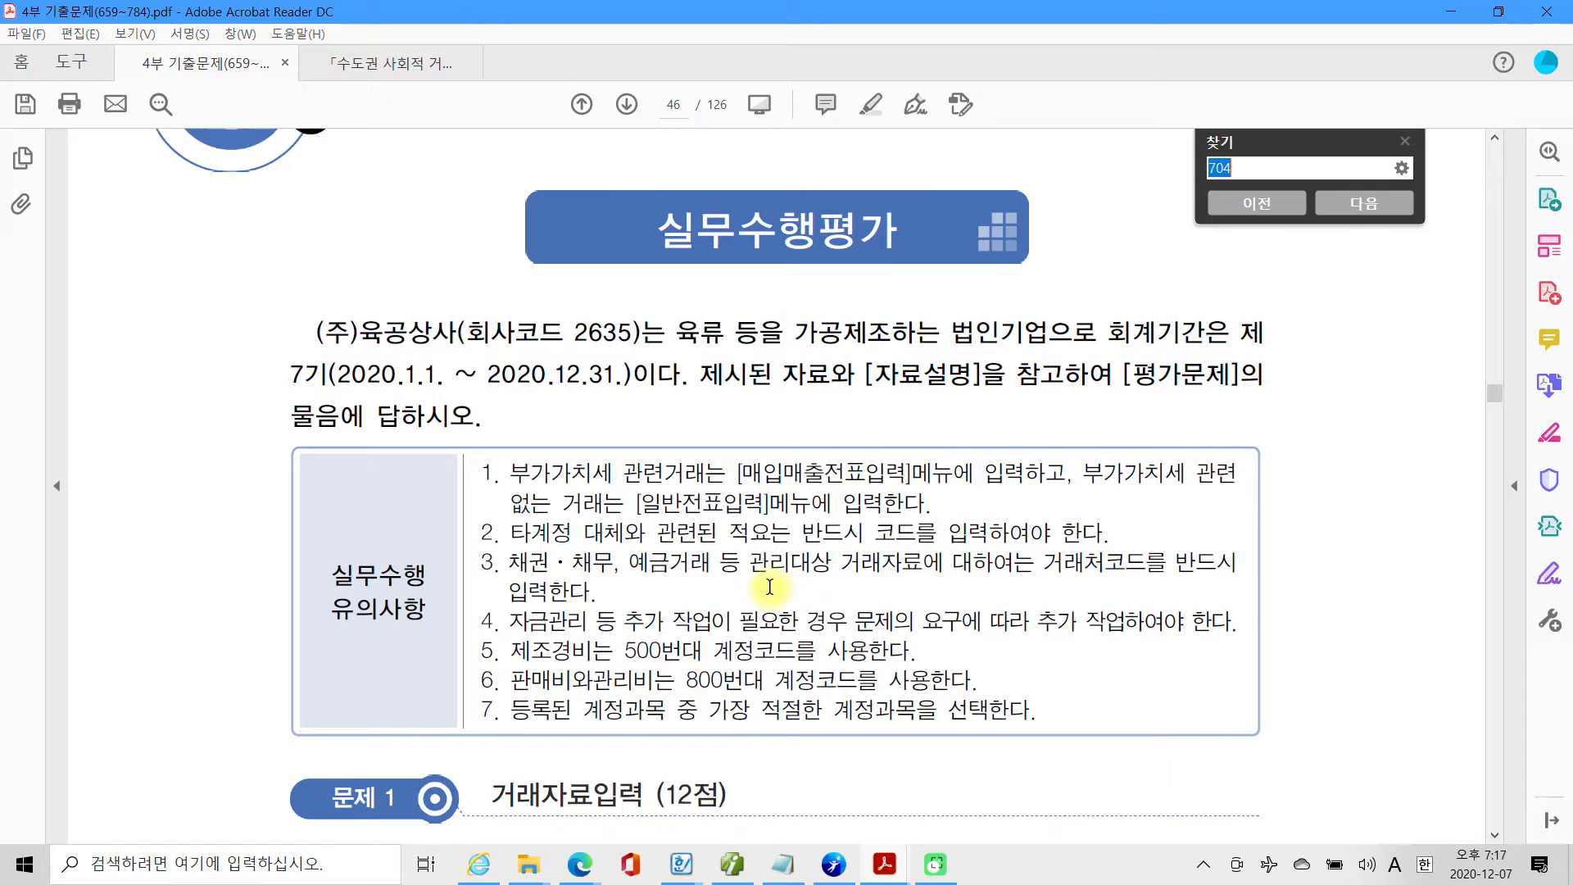
# Read 문제 1's first transaction, 약속어음 발행거래, including the electronic note, its 자료설명 and its 평가문제.
pyautogui.scroll(-5, 797, 562)
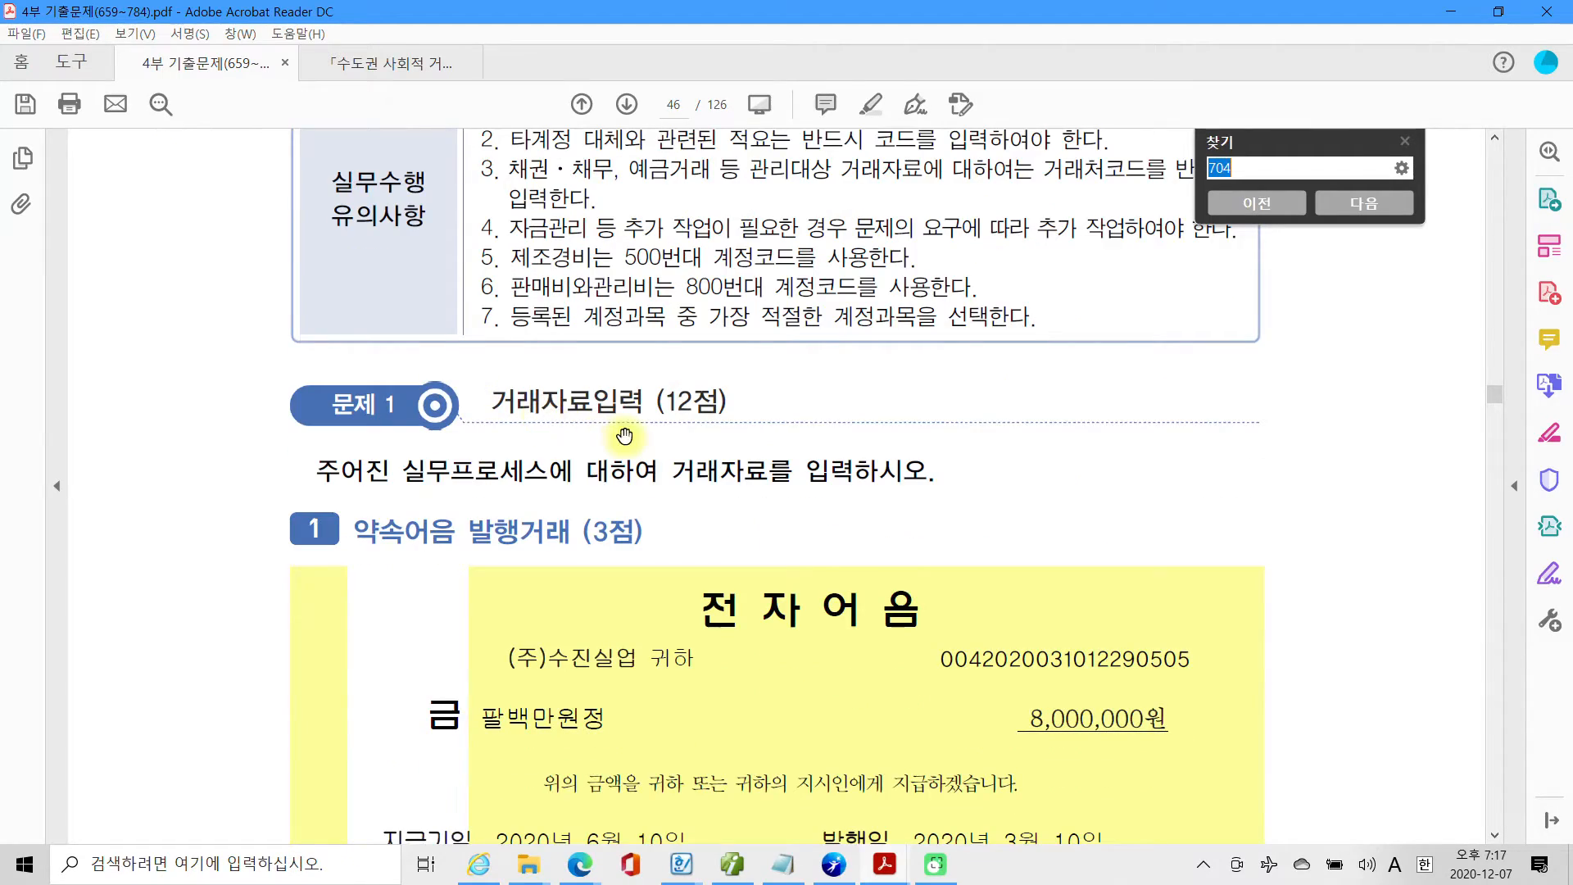
pyautogui.scroll(-2, 627, 439)
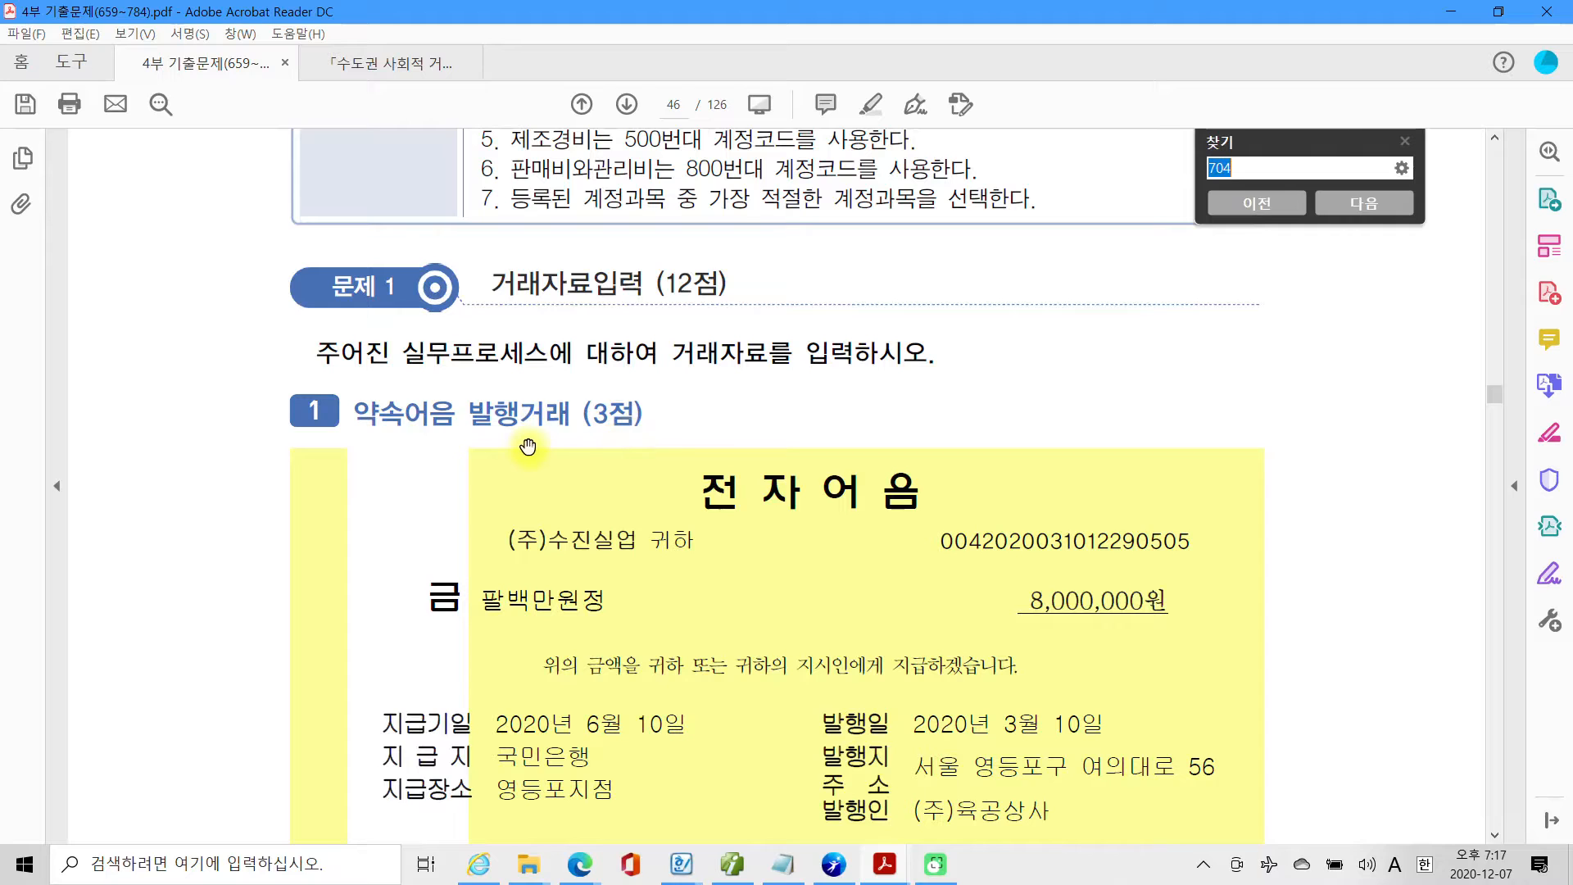
pyautogui.scroll(-1, 529, 446)
pyautogui.scroll(-12, 533, 455)
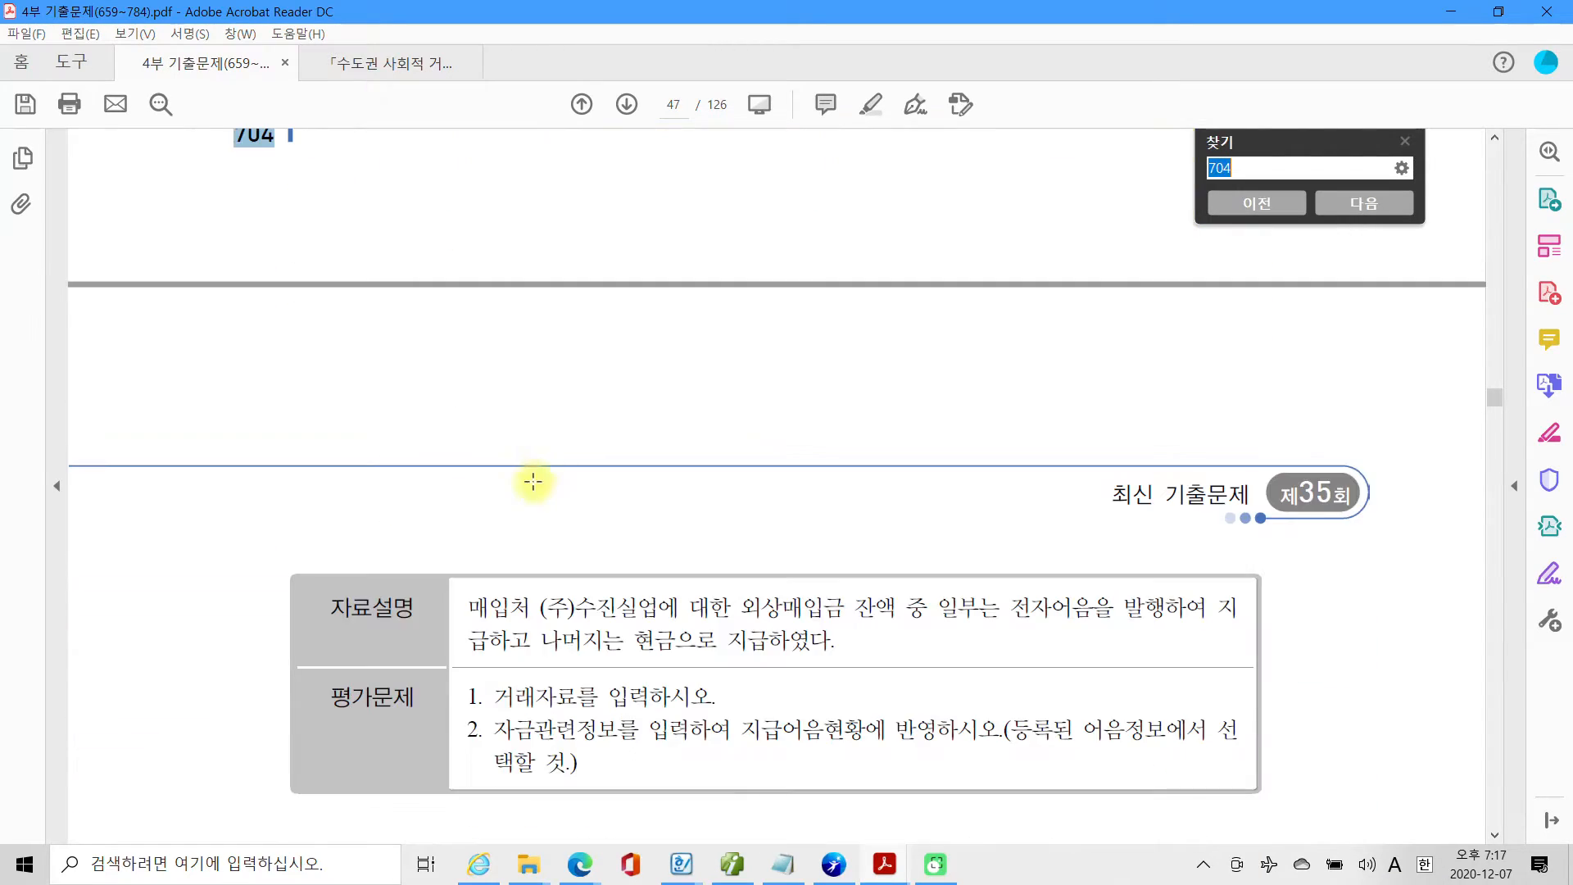
pyautogui.click(534, 484)
pyautogui.scroll(-1, 535, 484)
pyautogui.click(516, 549)
pyautogui.scroll(-1, 517, 544)
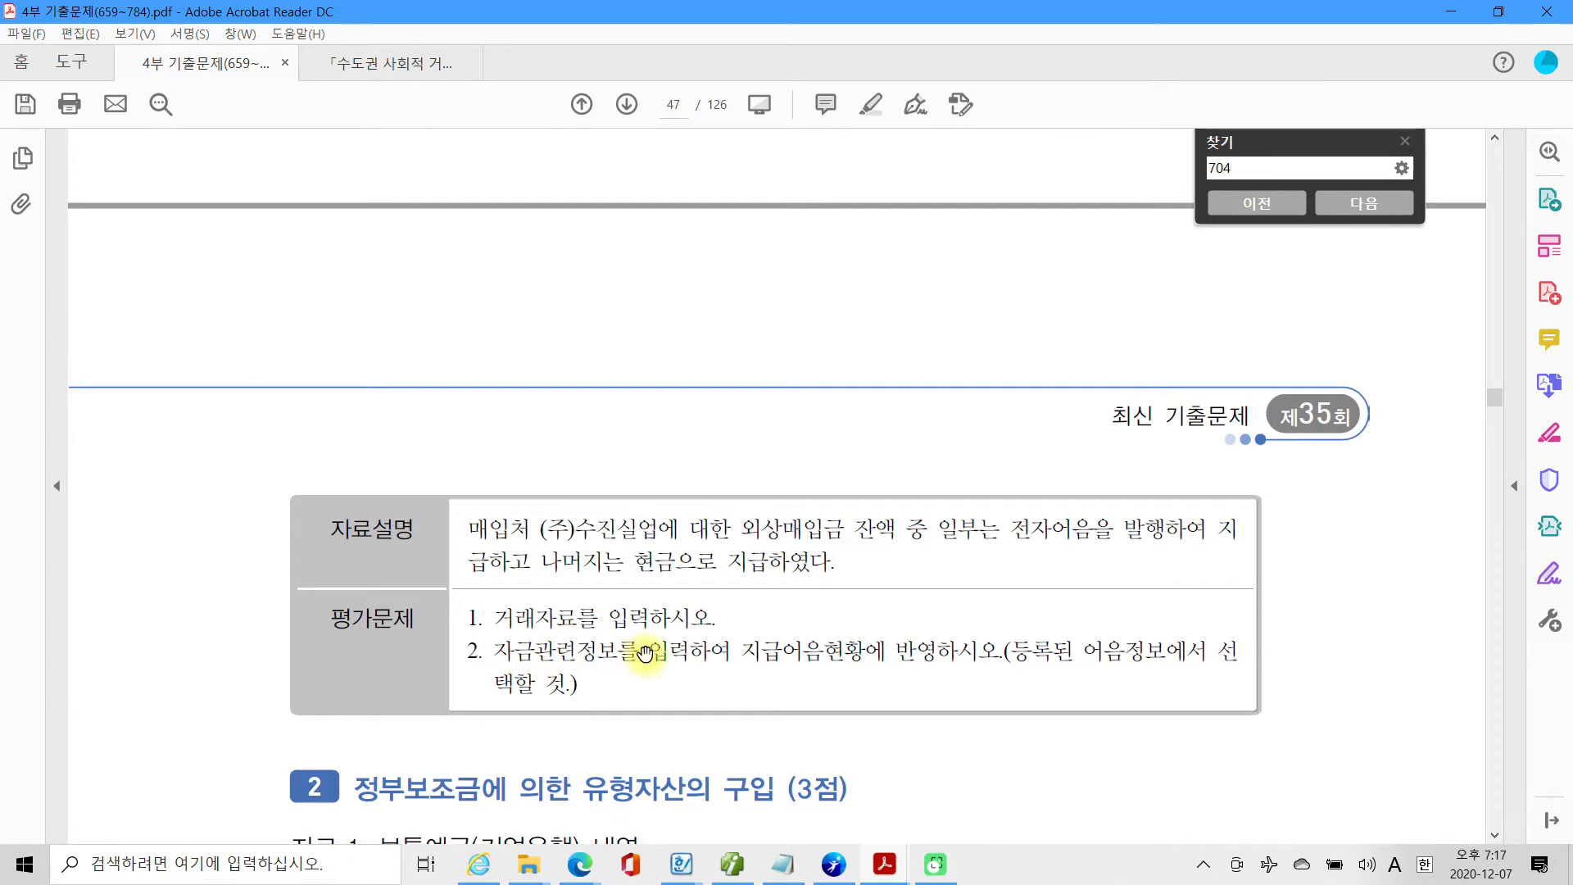
# Highlight the phrase "지급어음현황에" in the second 평가문제 item.
pyautogui.moveTo(741, 653); pyautogui.dragTo(884, 653)
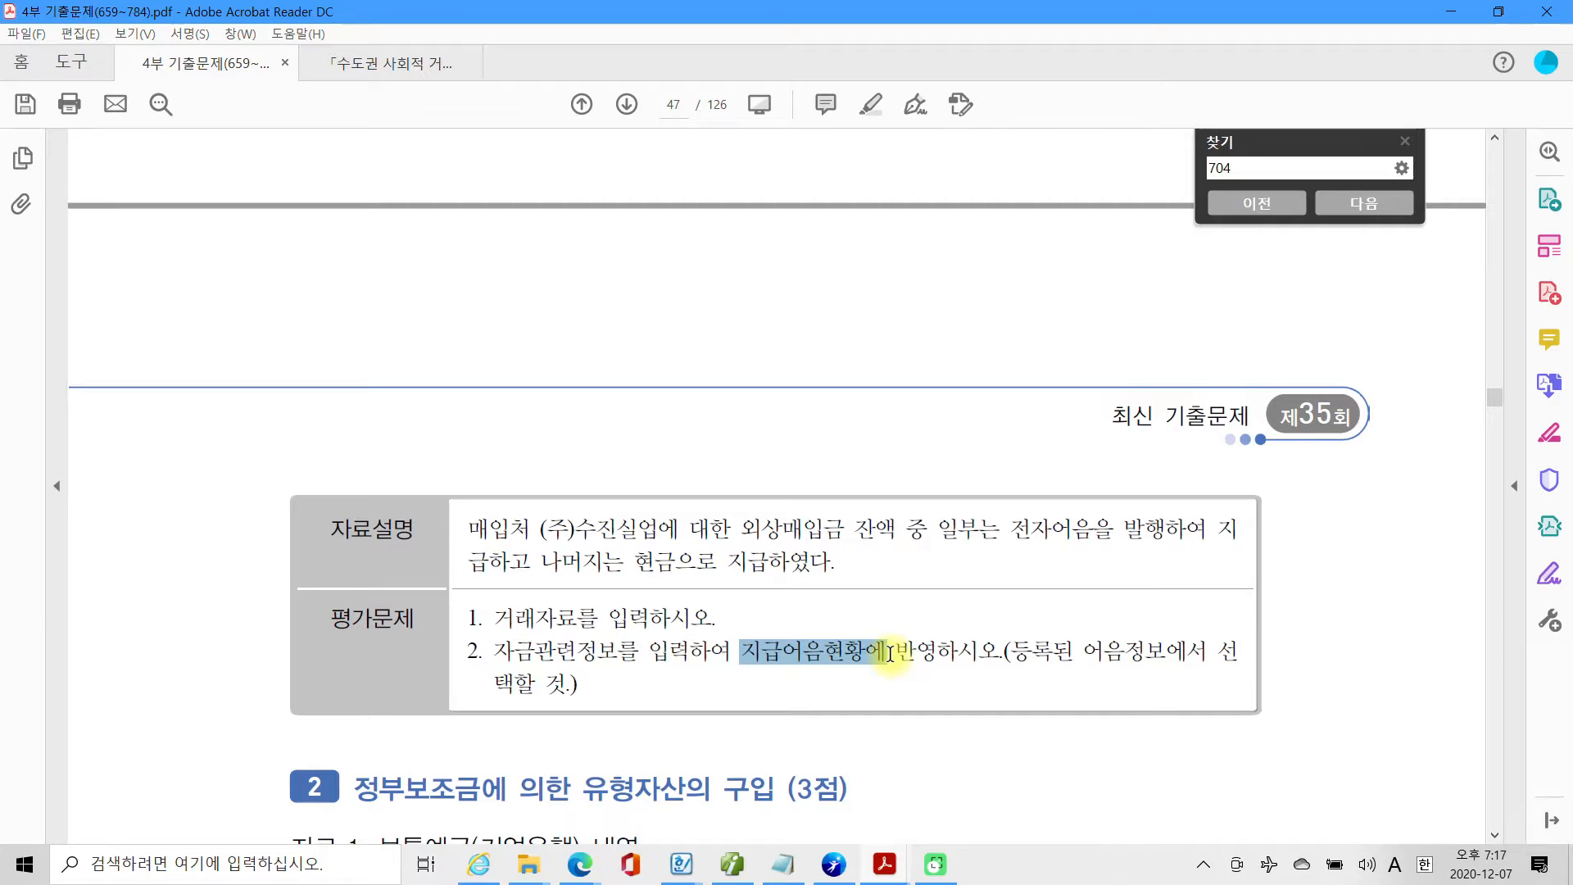
pyautogui.rightClick(883, 656)
pyautogui.click(932, 719)
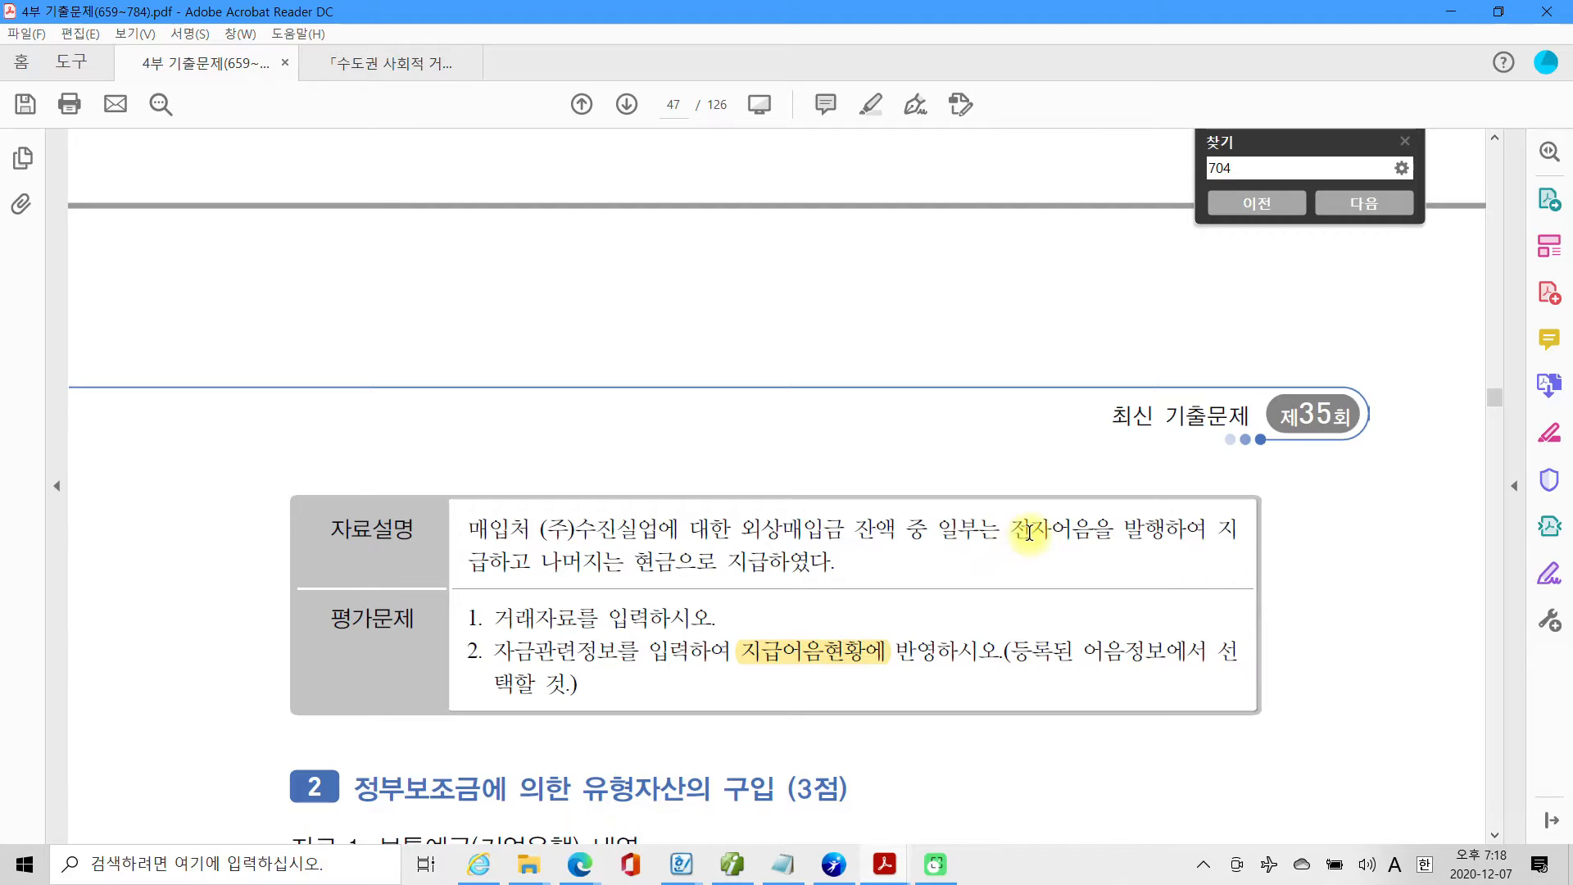
# Compare the electronic note's amount, payee and 발행일 with the 자료설명 for the 약속어음 발행거래.
pyautogui.scroll(6, 920, 564)
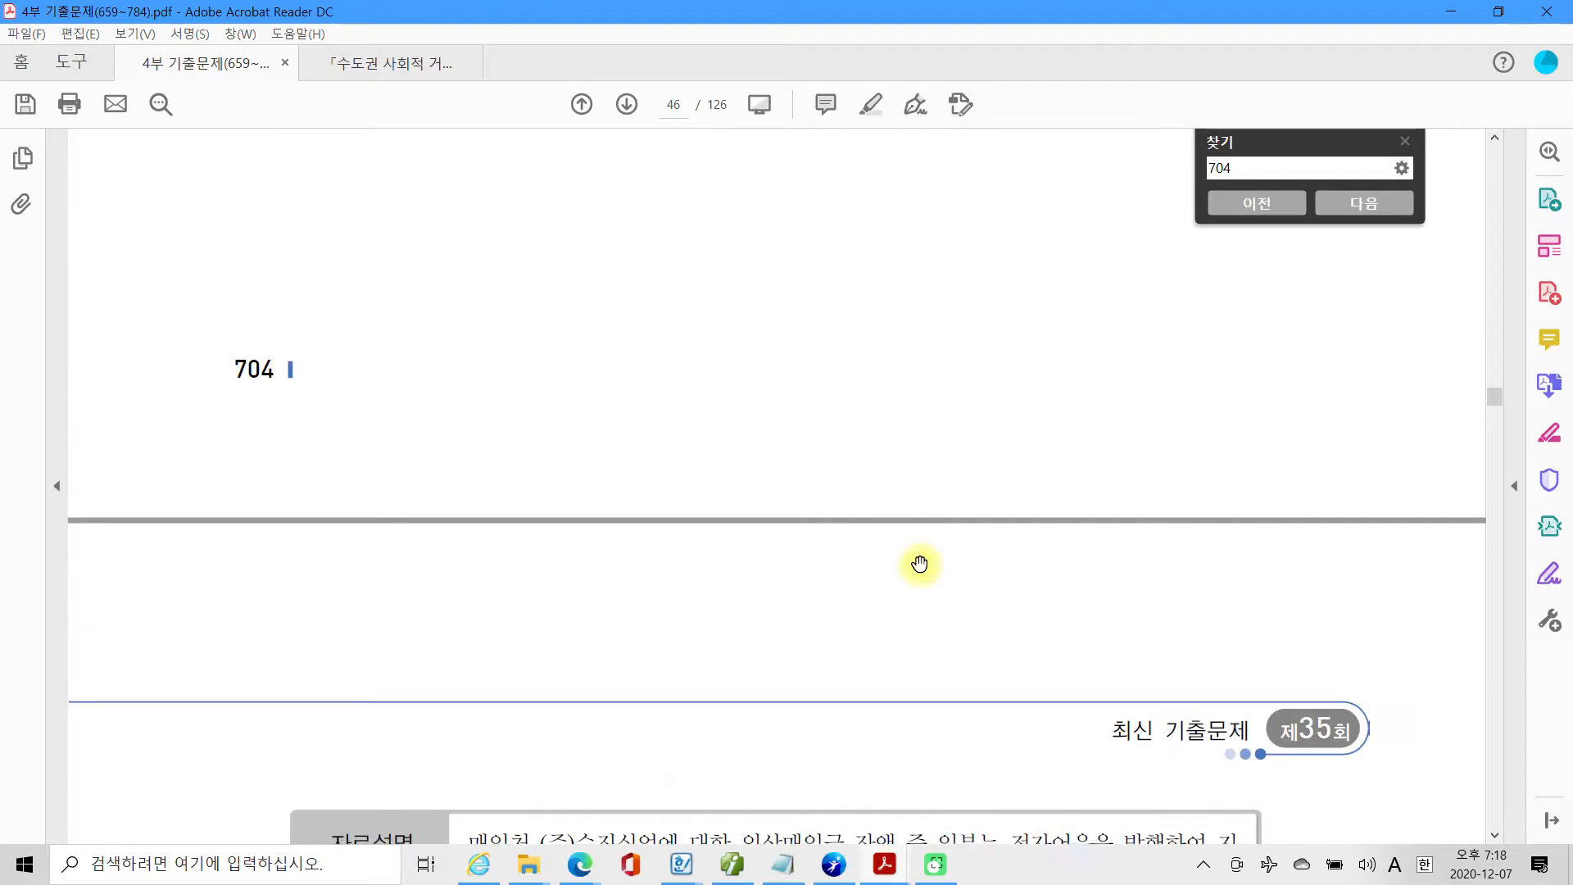
pyautogui.scroll(3, 919, 563)
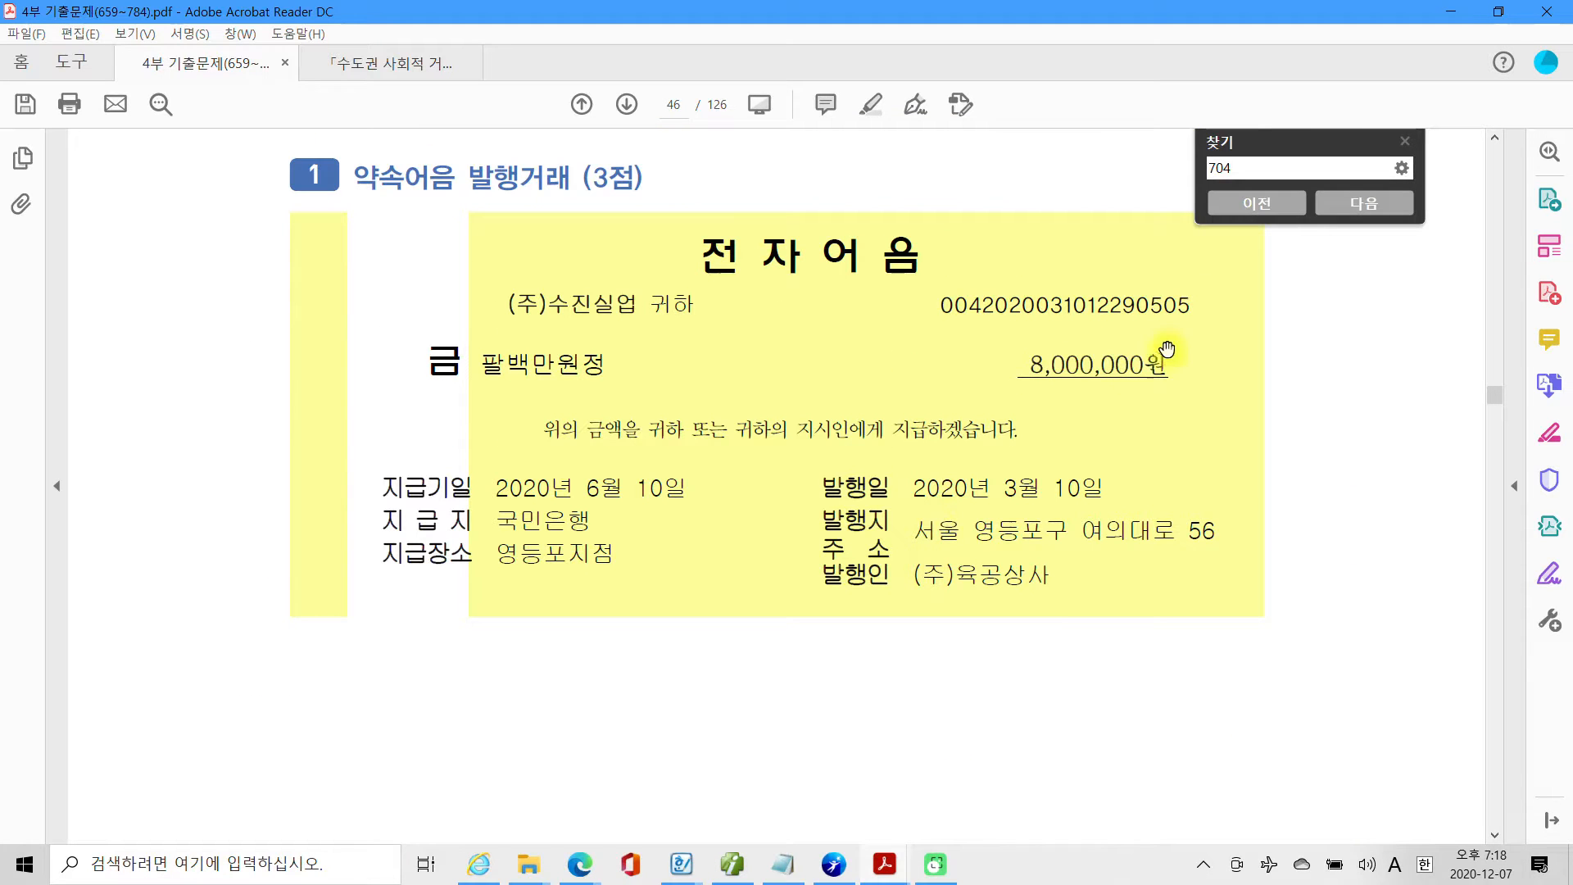
pyautogui.scroll(-5, 782, 662)
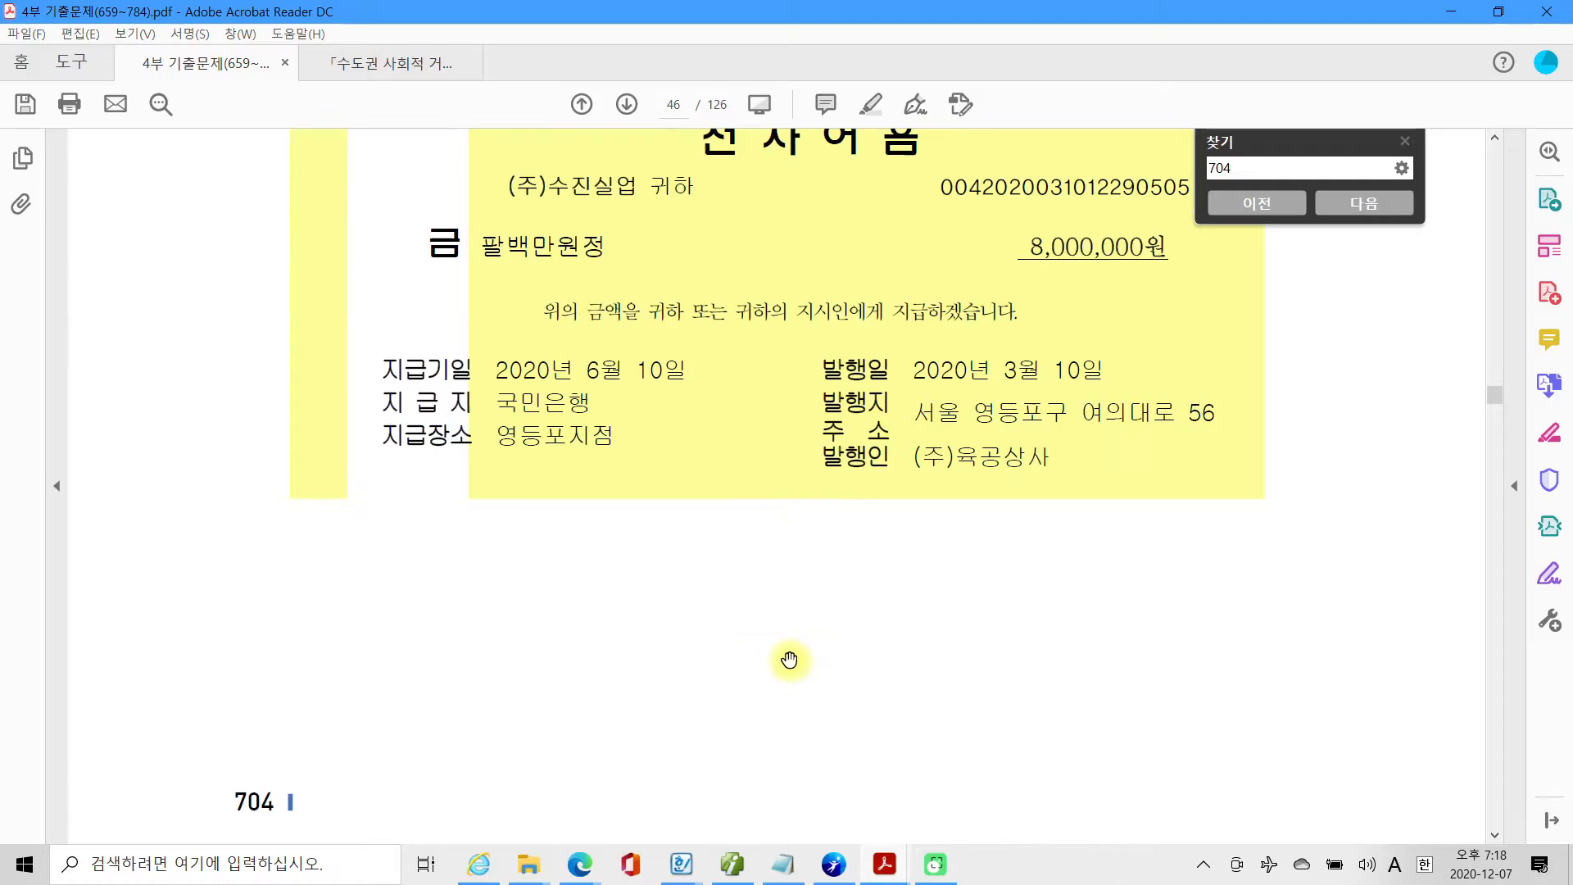
pyautogui.scroll(-2, 782, 662)
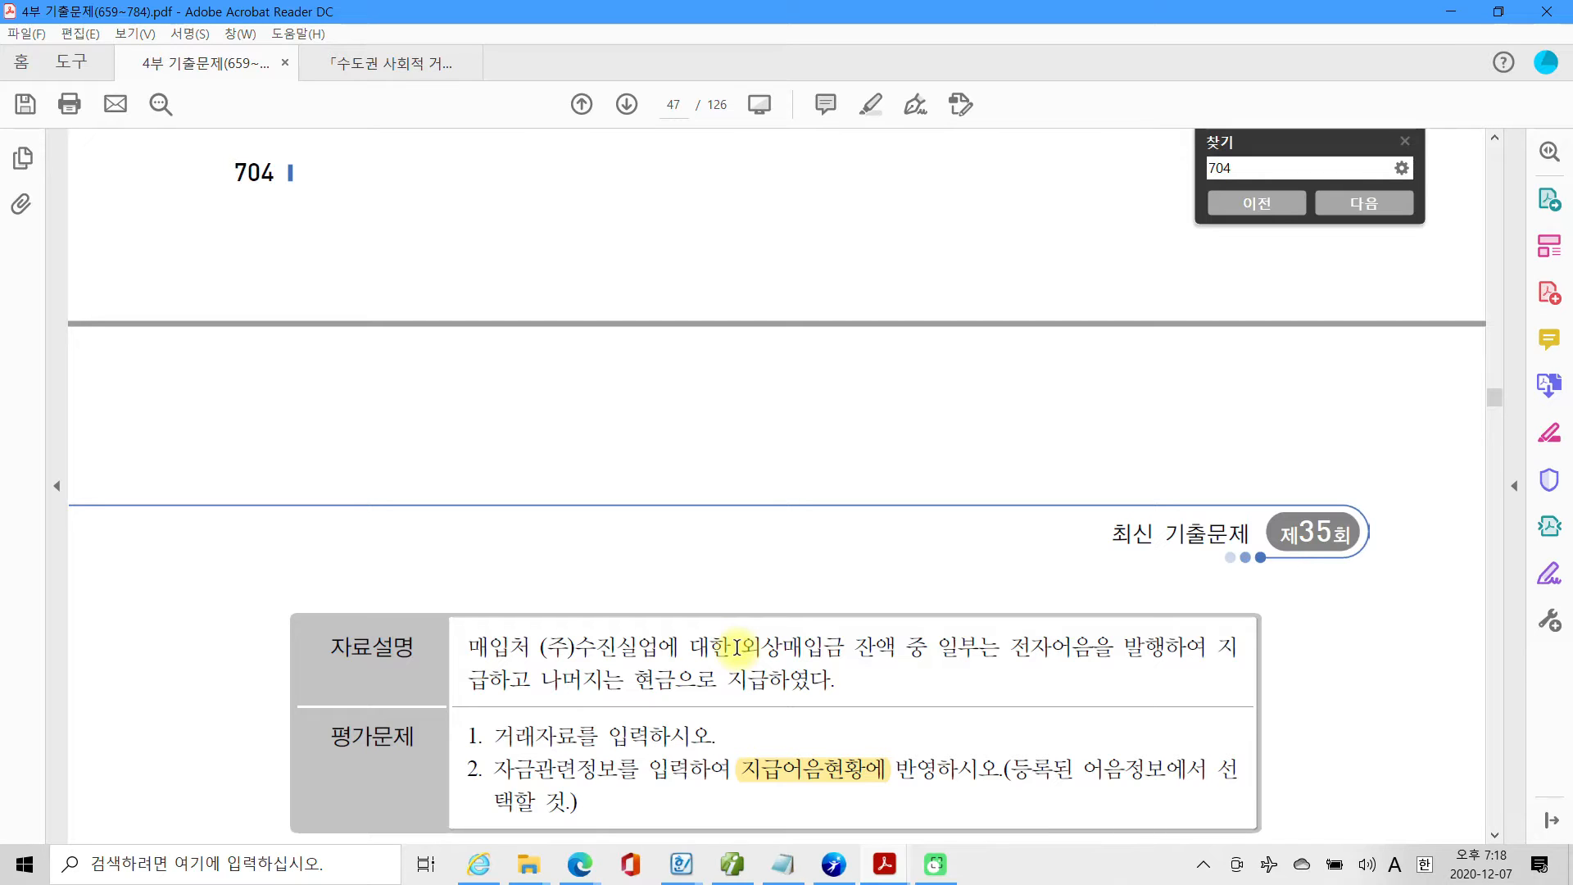
pyautogui.scroll(10, 738, 647)
pyautogui.scroll(2, 737, 647)
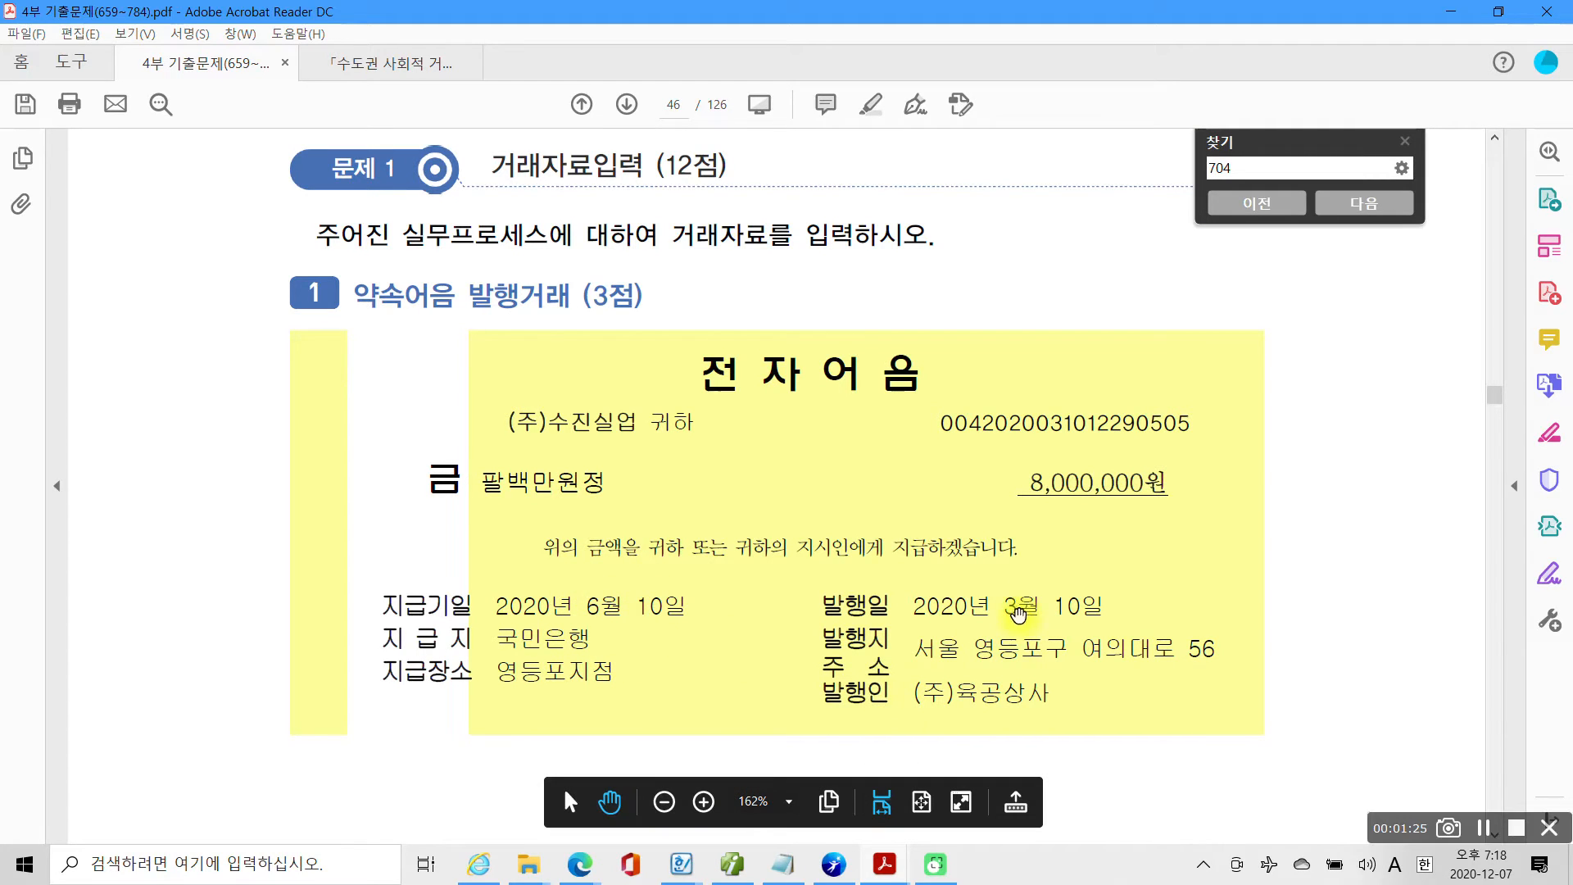
pyautogui.moveTo(800, 579); pyautogui.dragTo(1147, 626)
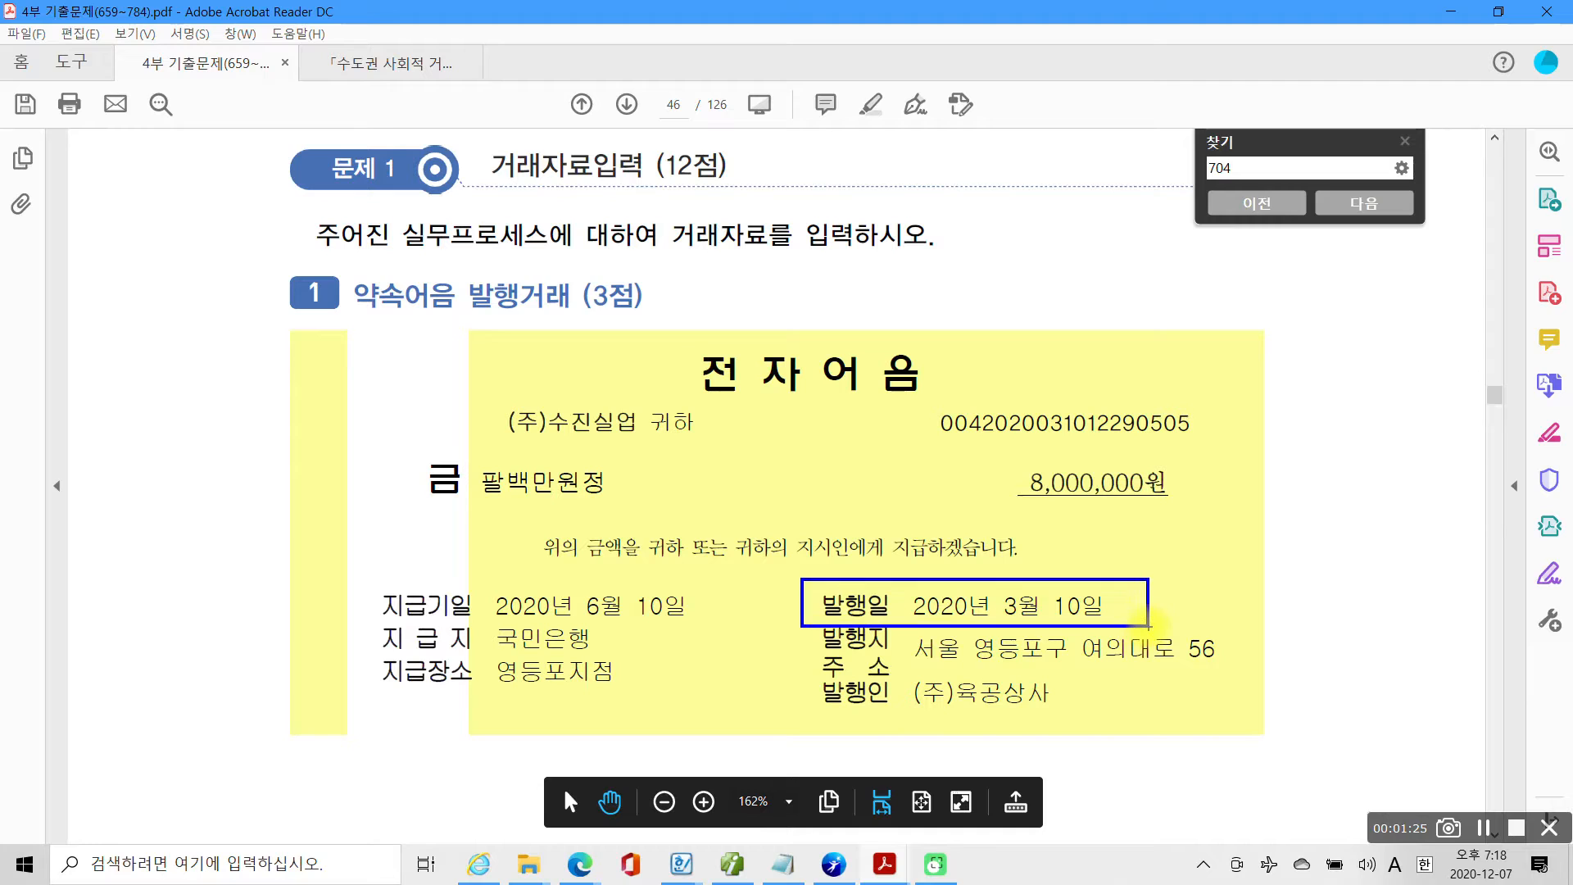
pyautogui.moveTo(501, 449)
pyautogui.mouseDown()
pyautogui.moveTo(492, 441)
pyautogui.moveTo(705, 426)
pyautogui.moveTo(611, 397)
pyautogui.moveTo(496, 437)
pyautogui.mouseUp()
pyautogui.press('Escape')
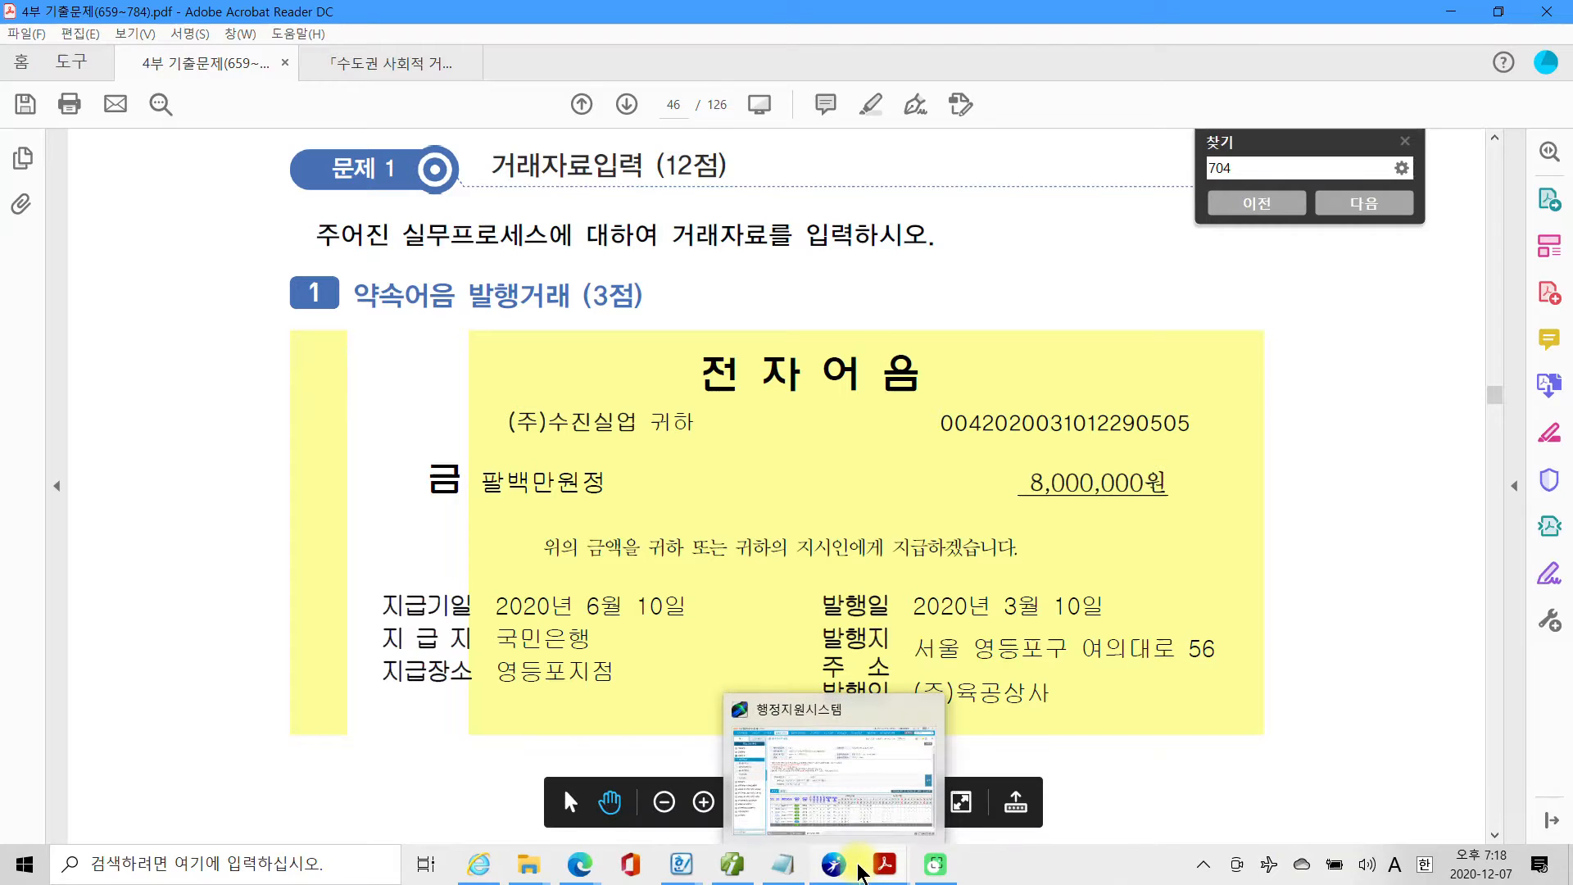
# Switch to 더존 Smart A and open the 거래처원장 from the accounting functions.
pyautogui.click(742, 871)
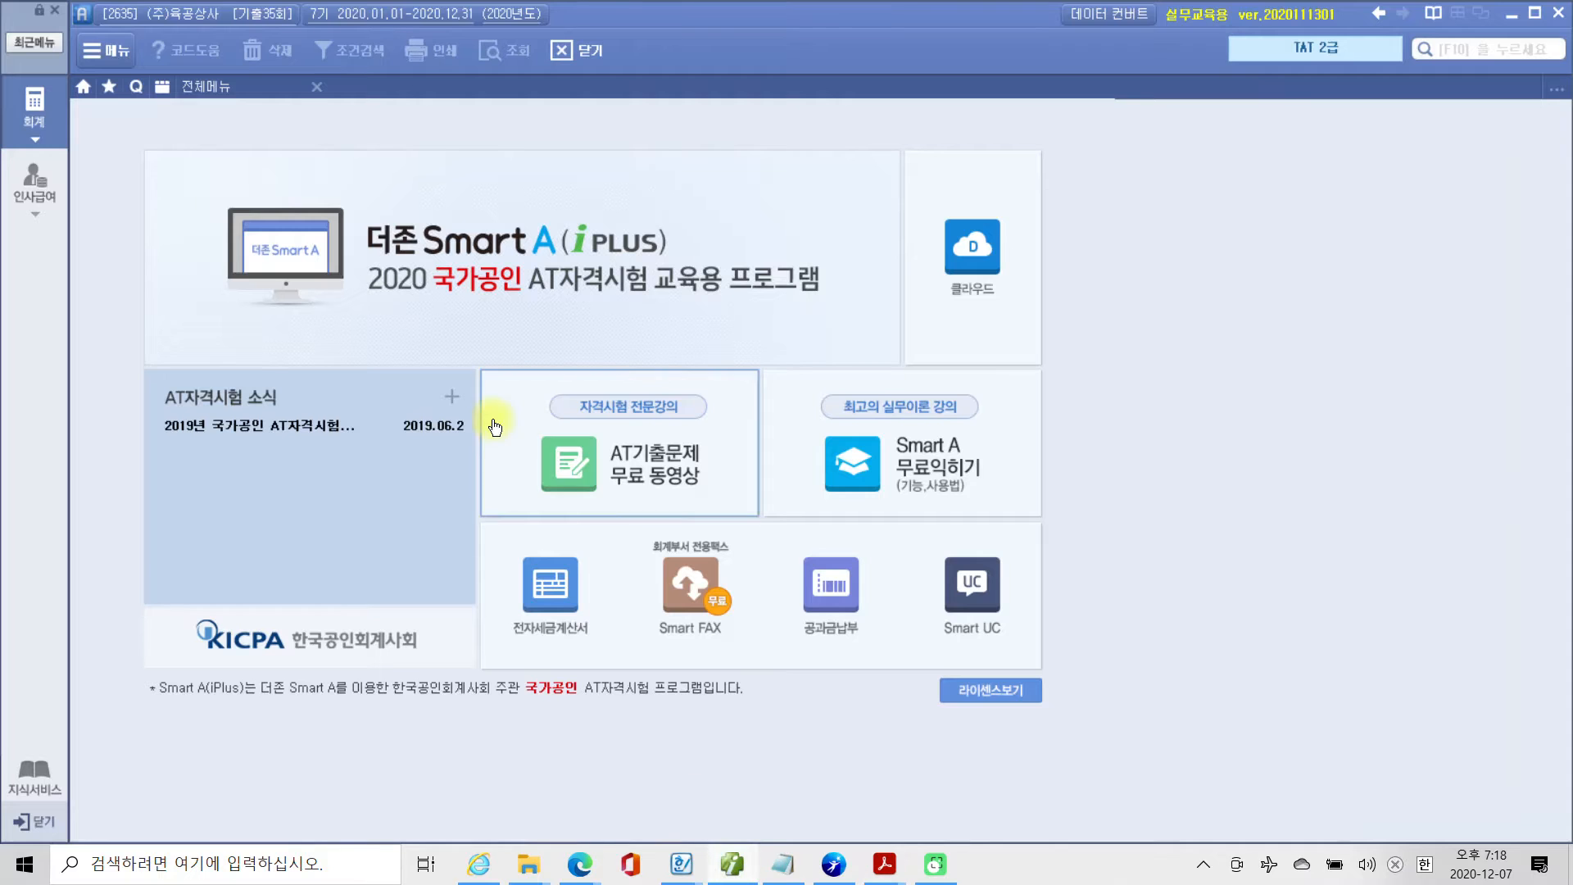
pyautogui.click(22, 125)
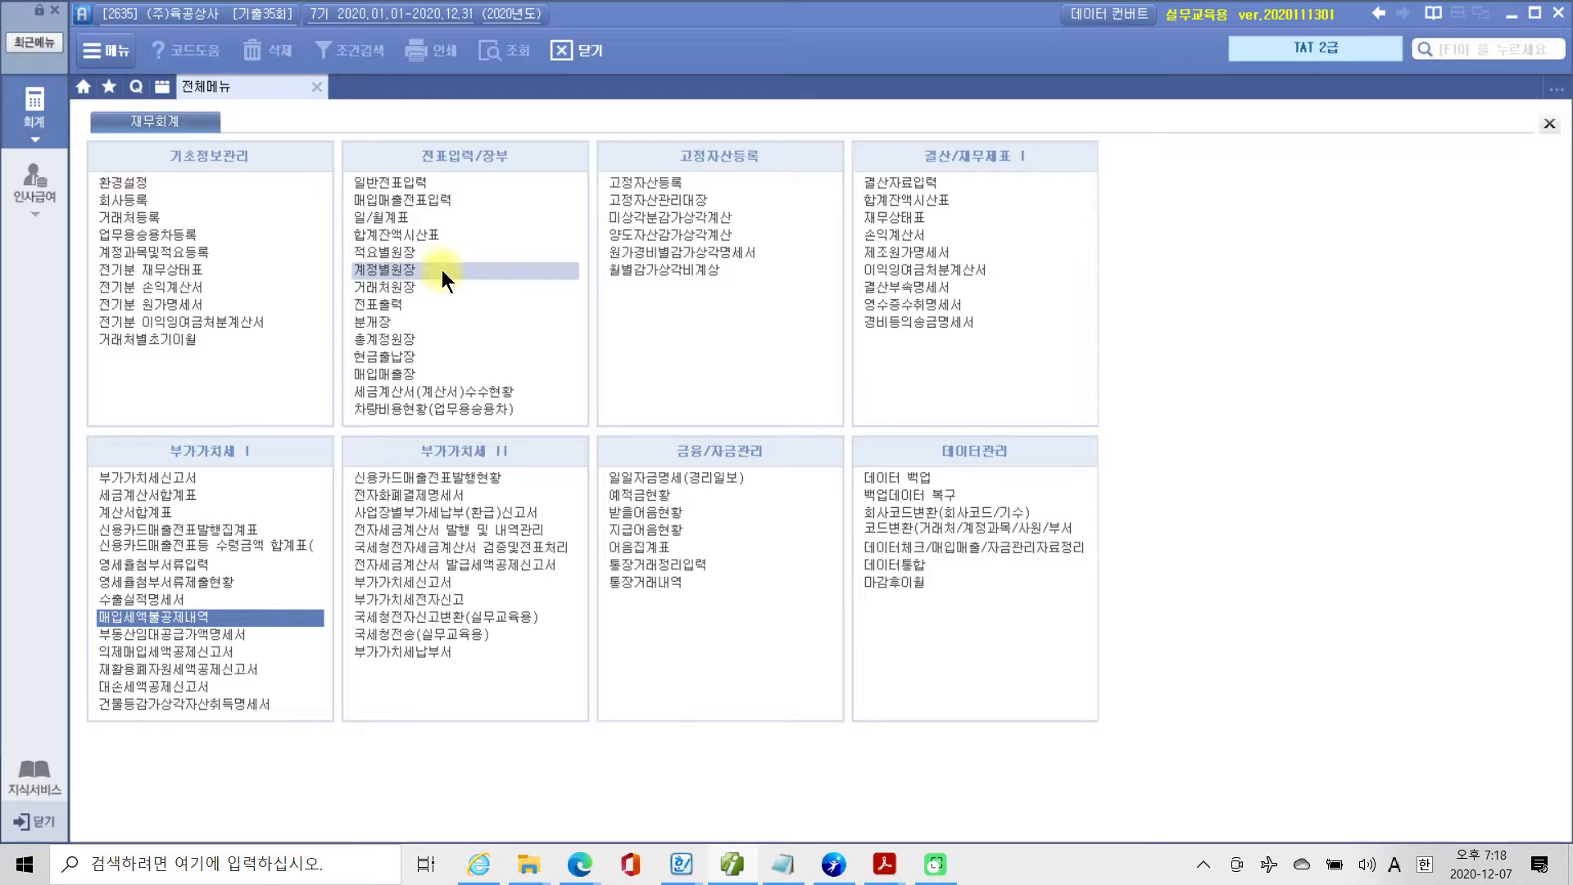
pyautogui.click(392, 289)
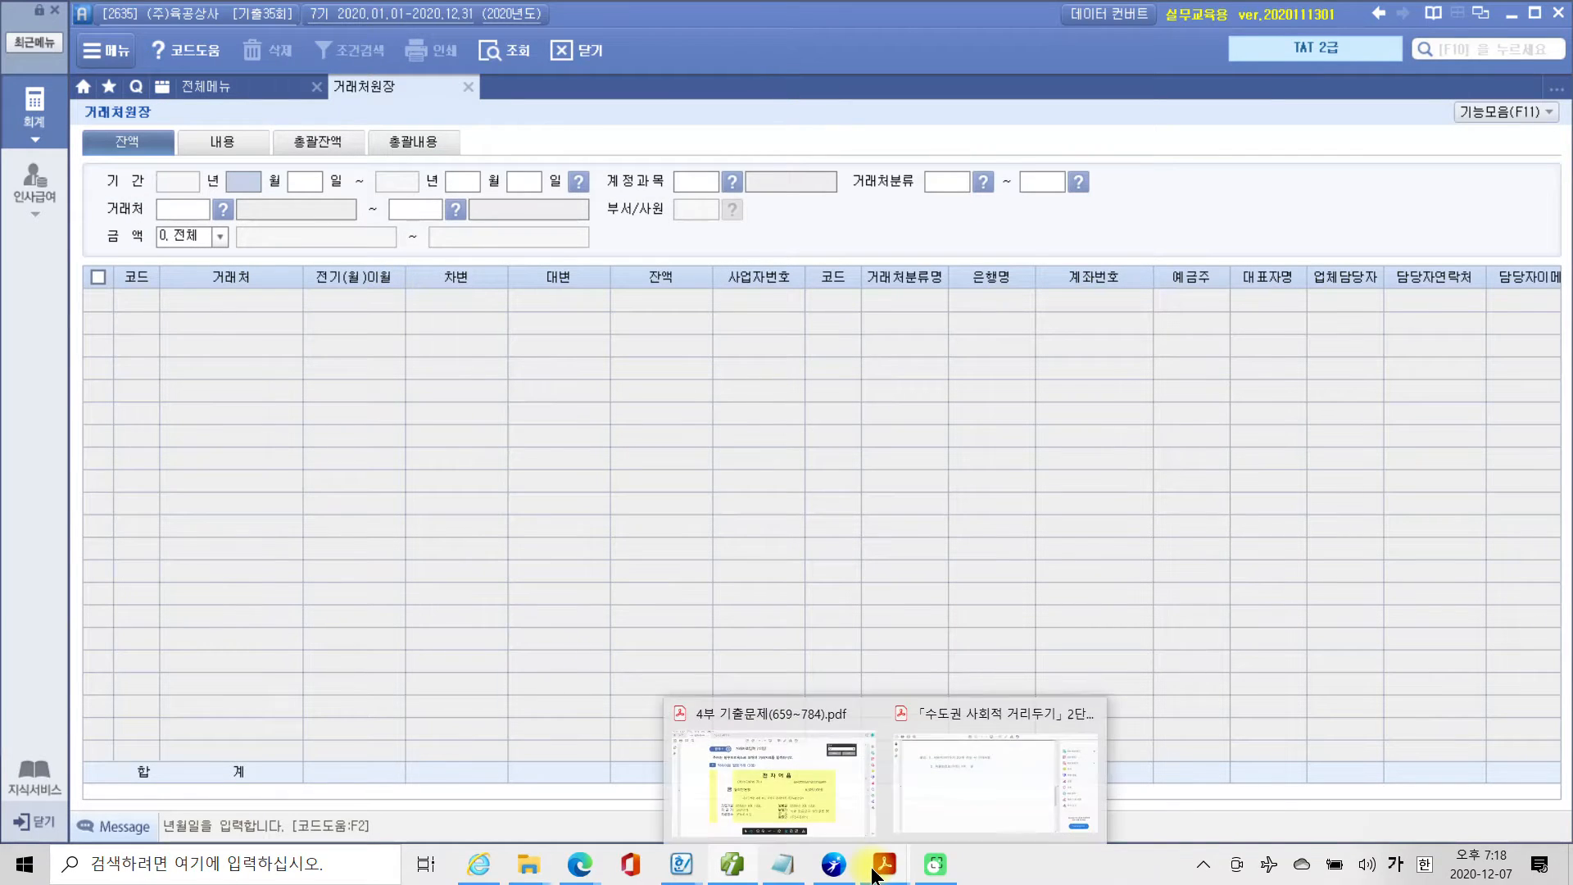
pyautogui.moveTo(875, 875)
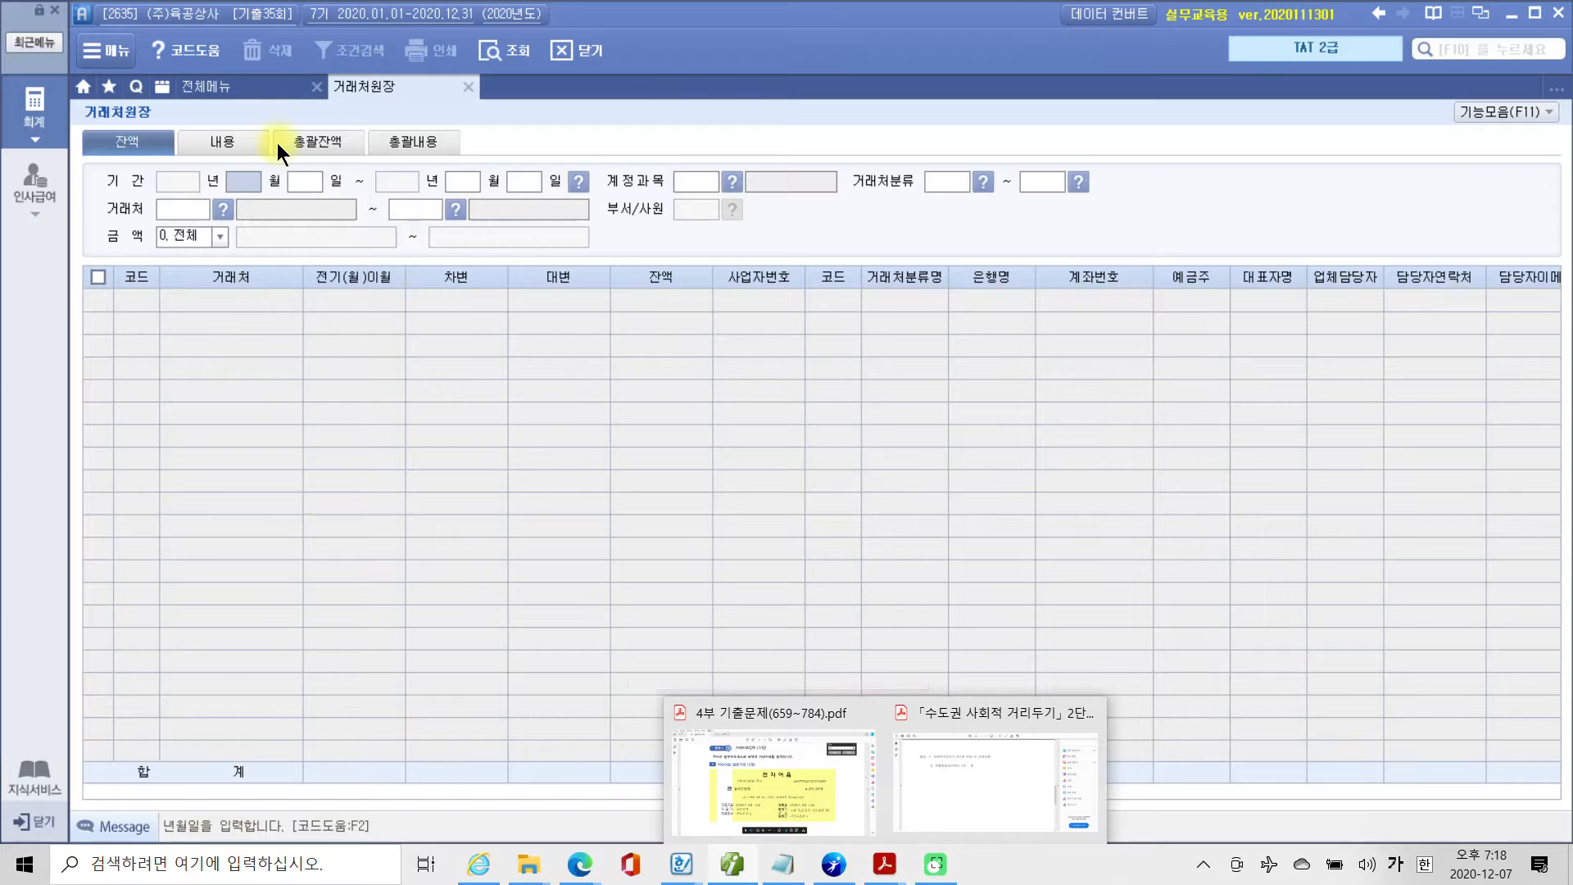
# Query the 거래처원장 balances for 2020-03-10 with account 251 외상매입금, covering all 거래처 and all amounts.
pyautogui.write('03')
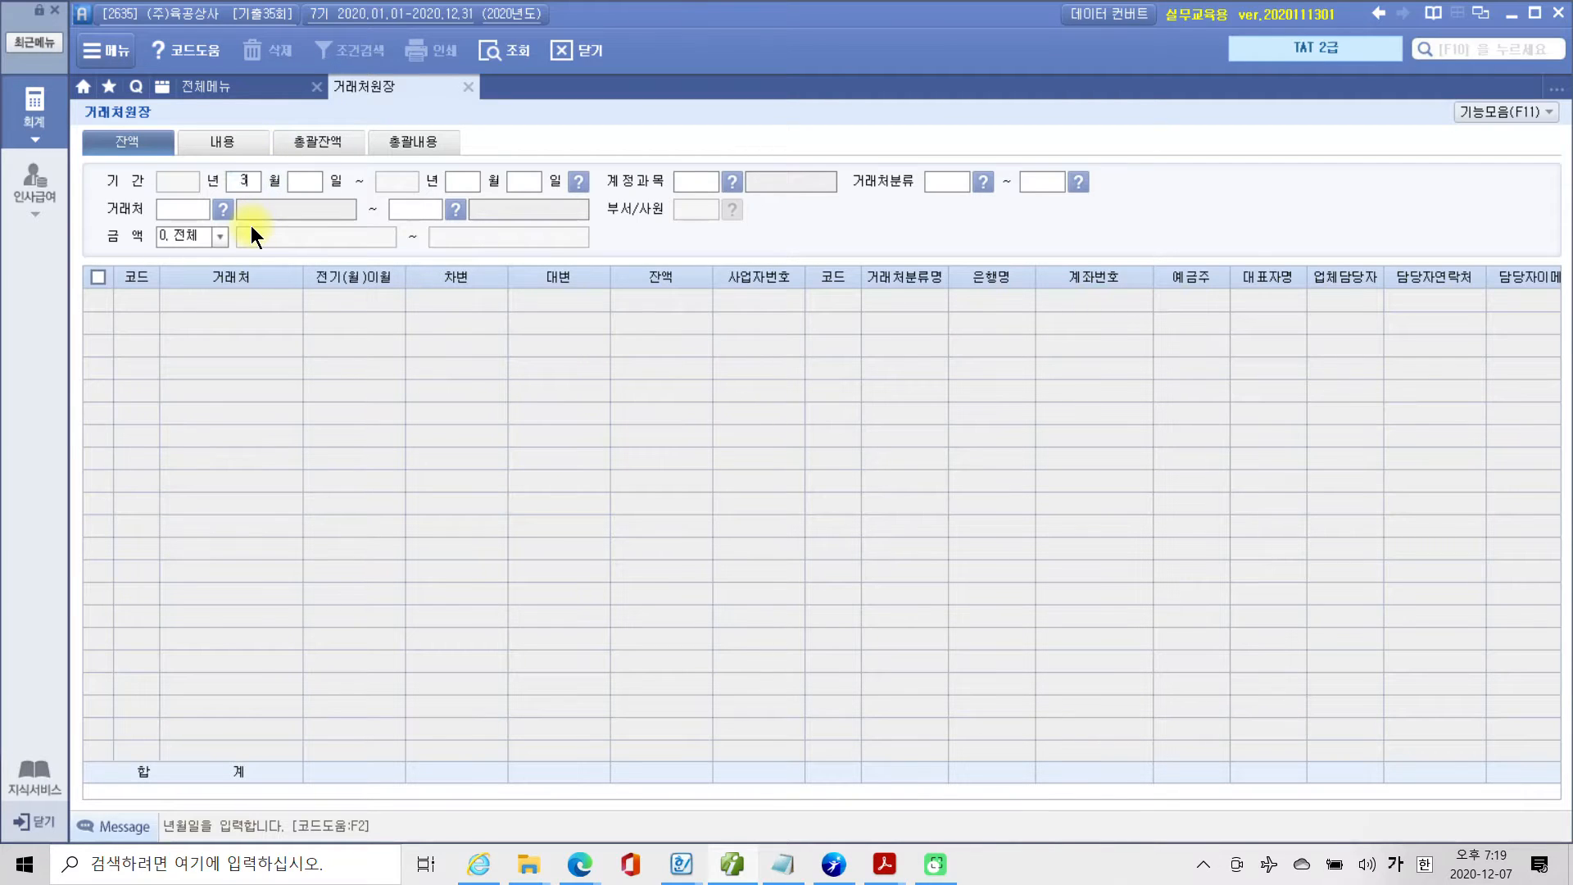
pyautogui.write('10031')
pyautogui.write('0')
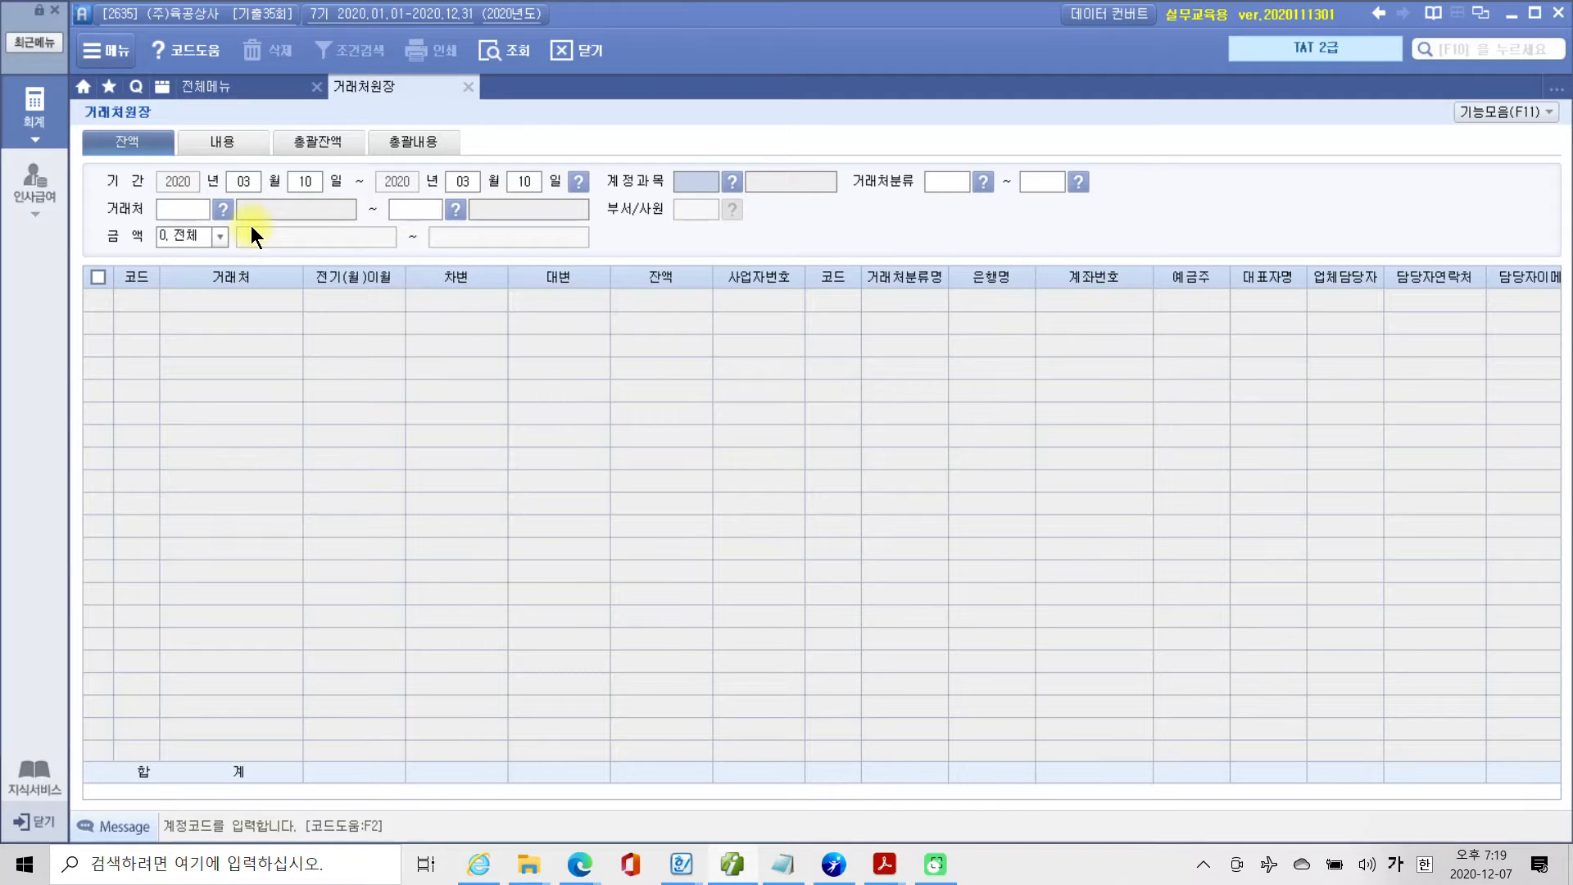
pyautogui.write('251')
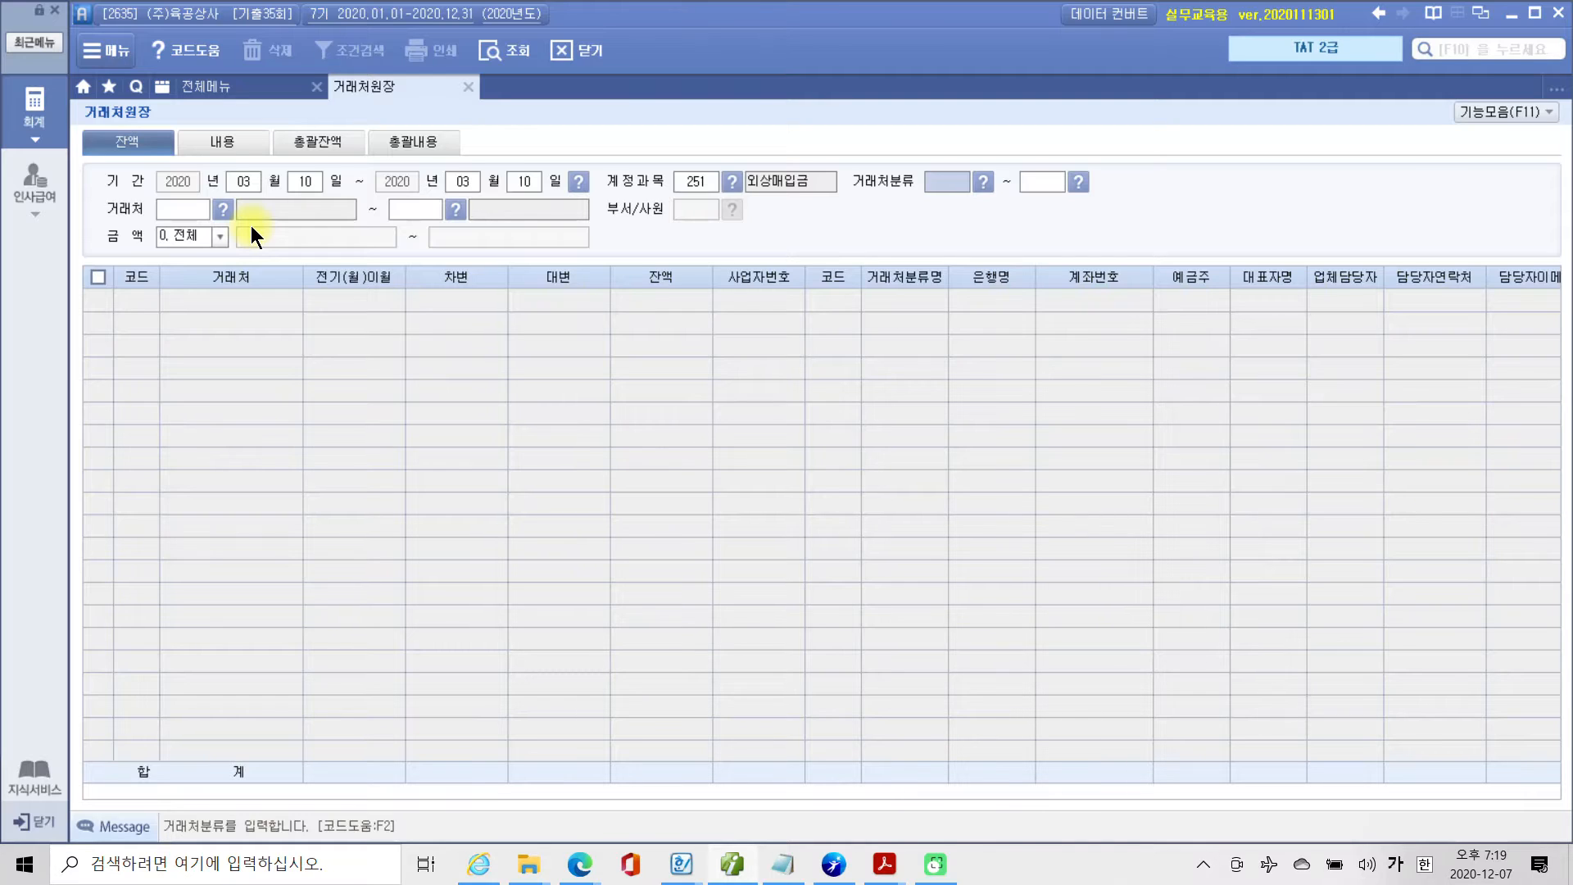
pyautogui.press('Return')
pyautogui.press('Return')
pyautogui.press('Return')
pyautogui.press('Return')
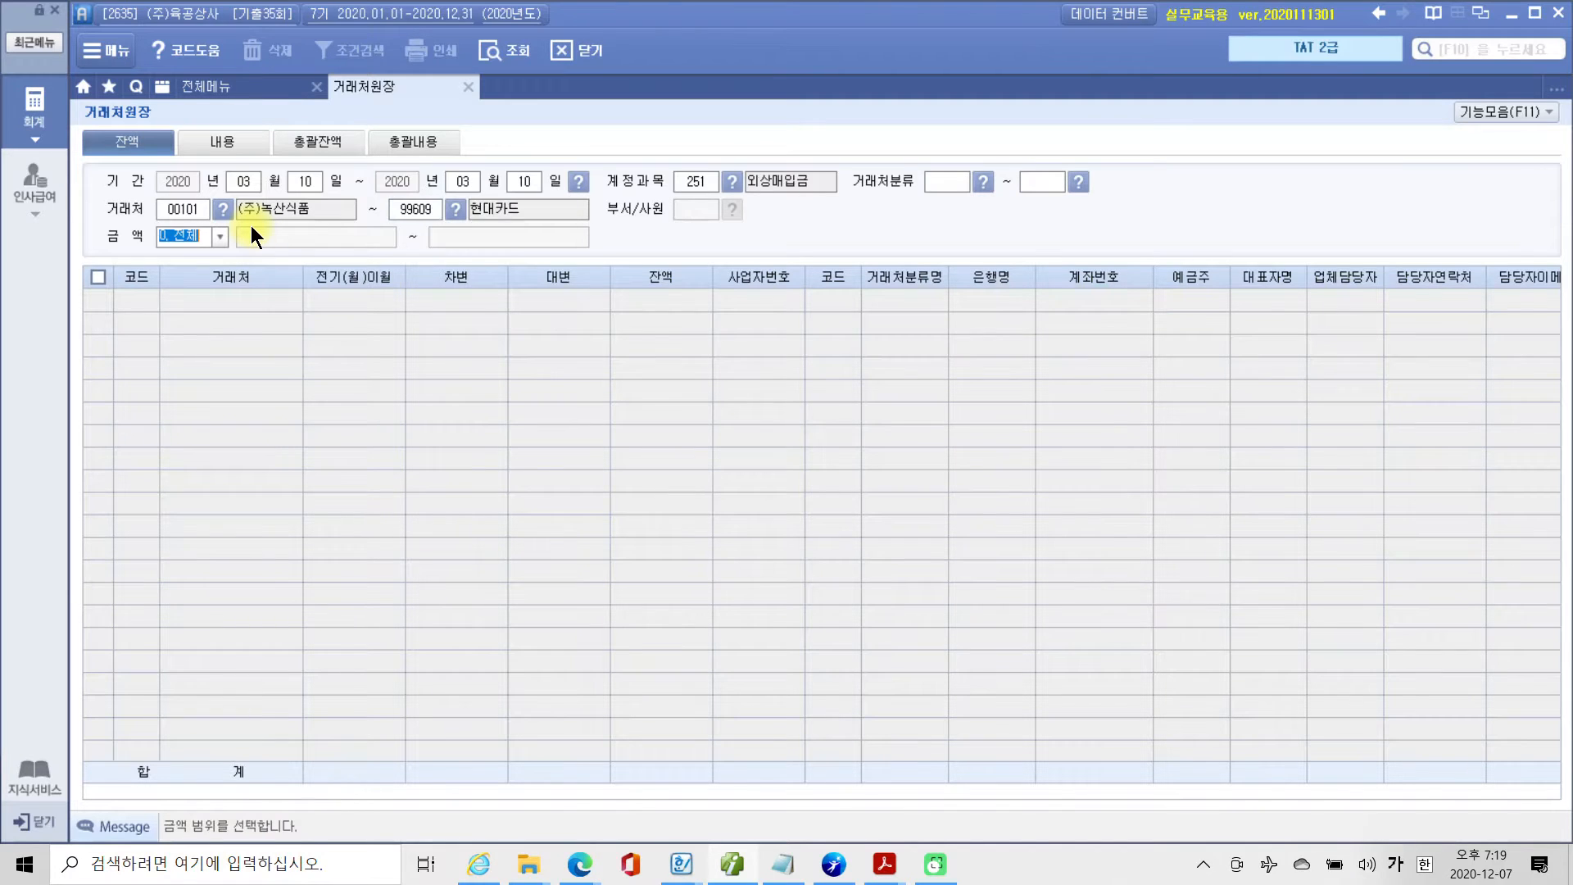
pyautogui.press('Return')
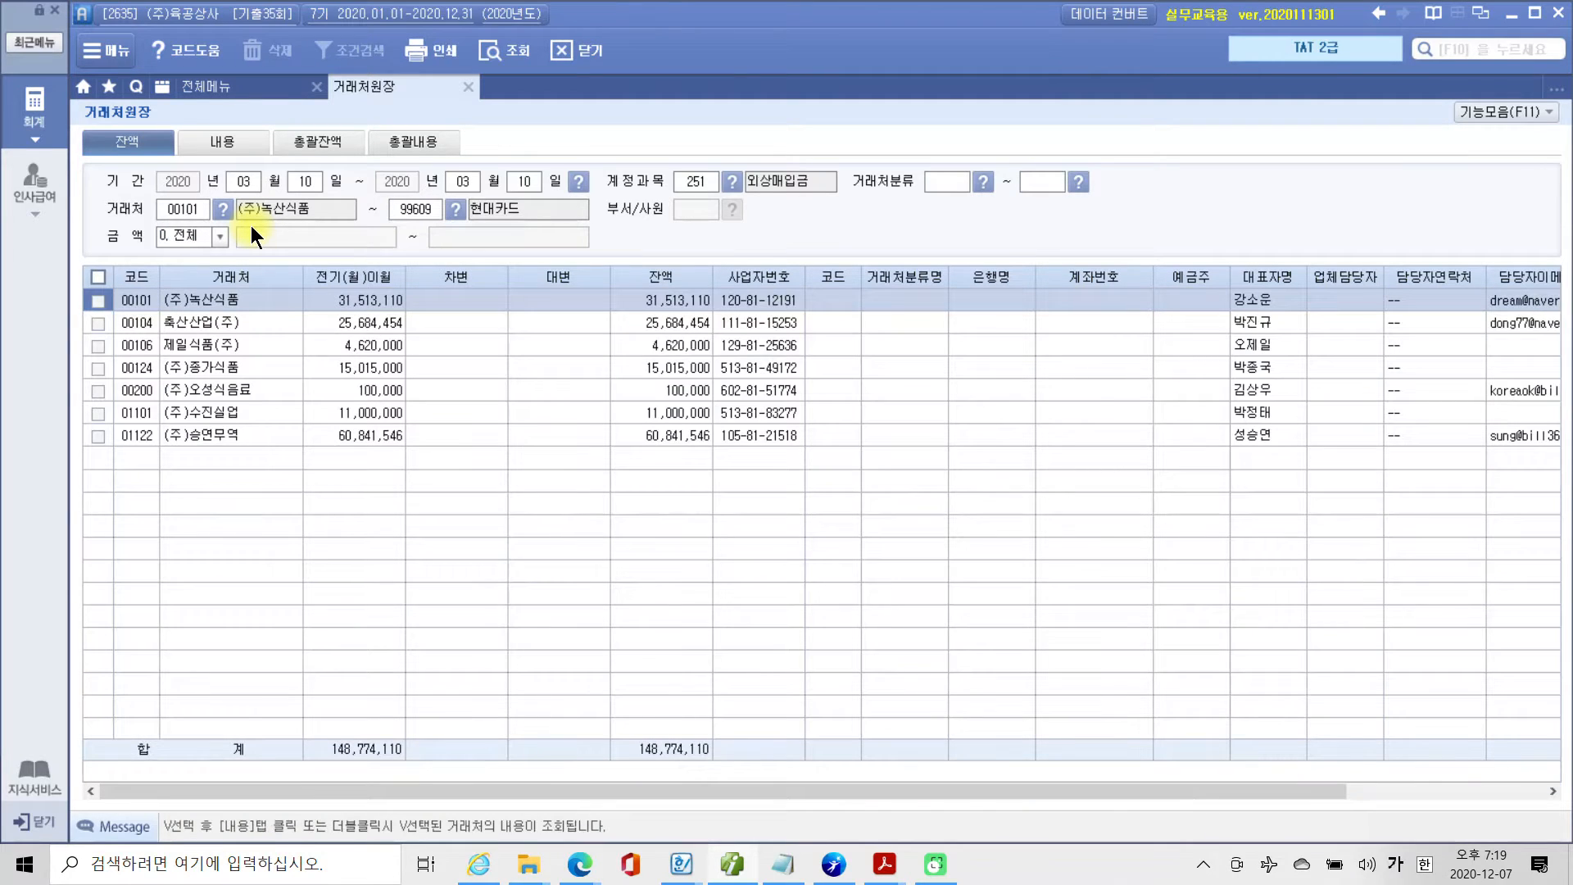
# Check the 외상매입금 balance of (주)수진실업 in the 거래처원장 results.
pyautogui.moveTo(139, 269); pyautogui.dragTo(292, 461)
pyautogui.moveTo(614, 263); pyautogui.dragTo(726, 490)
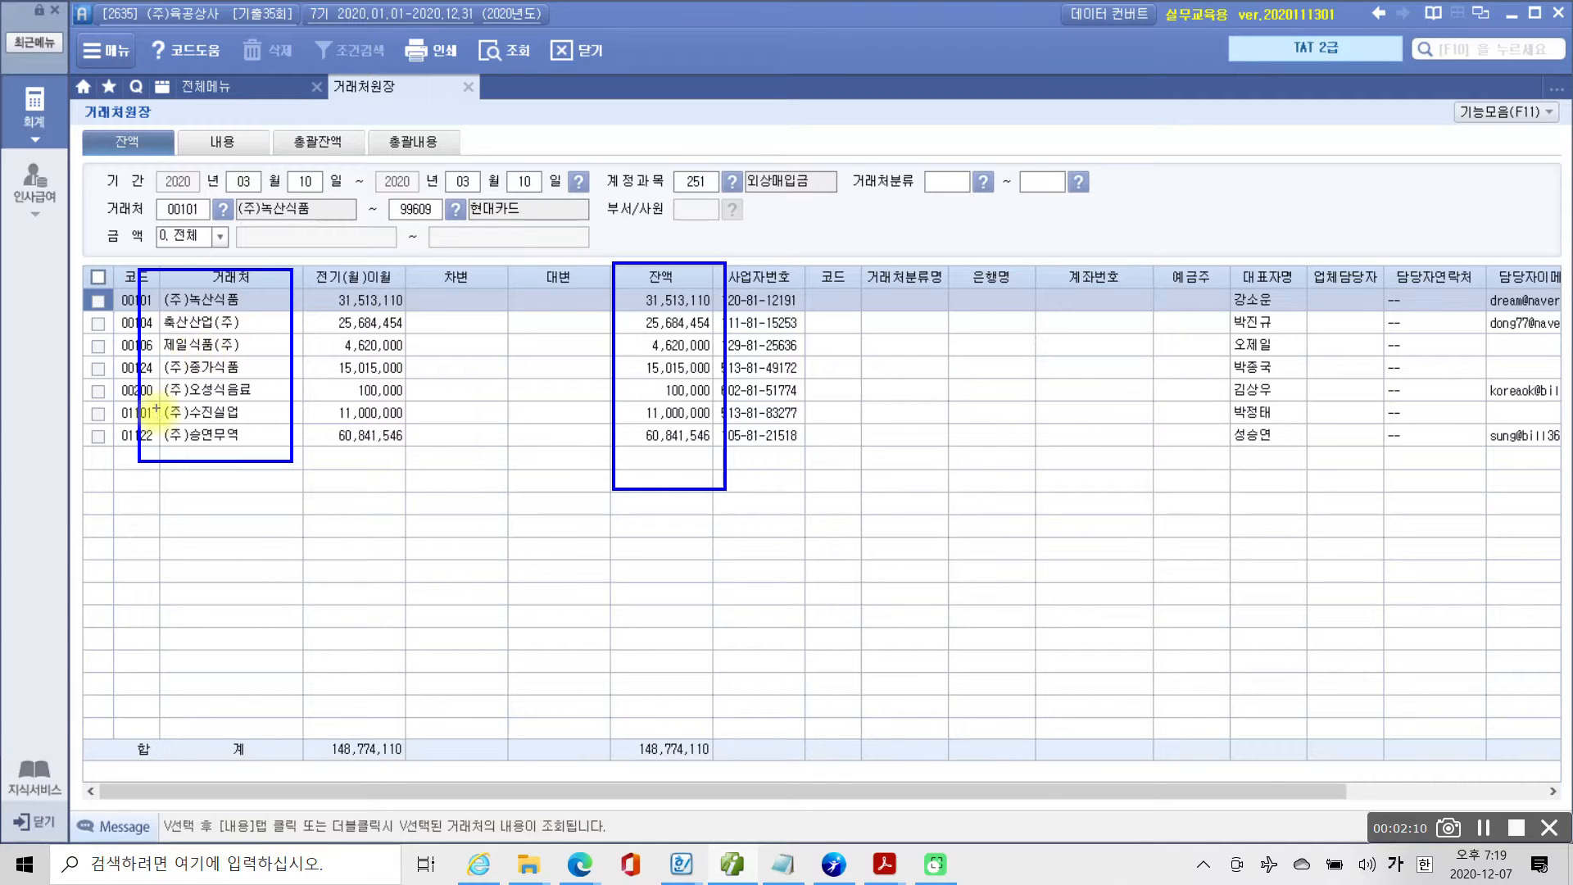
pyautogui.moveTo(164, 424)
pyautogui.mouseDown()
pyautogui.moveTo(722, 413)
pyautogui.moveTo(637, 389)
pyautogui.moveTo(618, 434)
pyautogui.mouseUp()
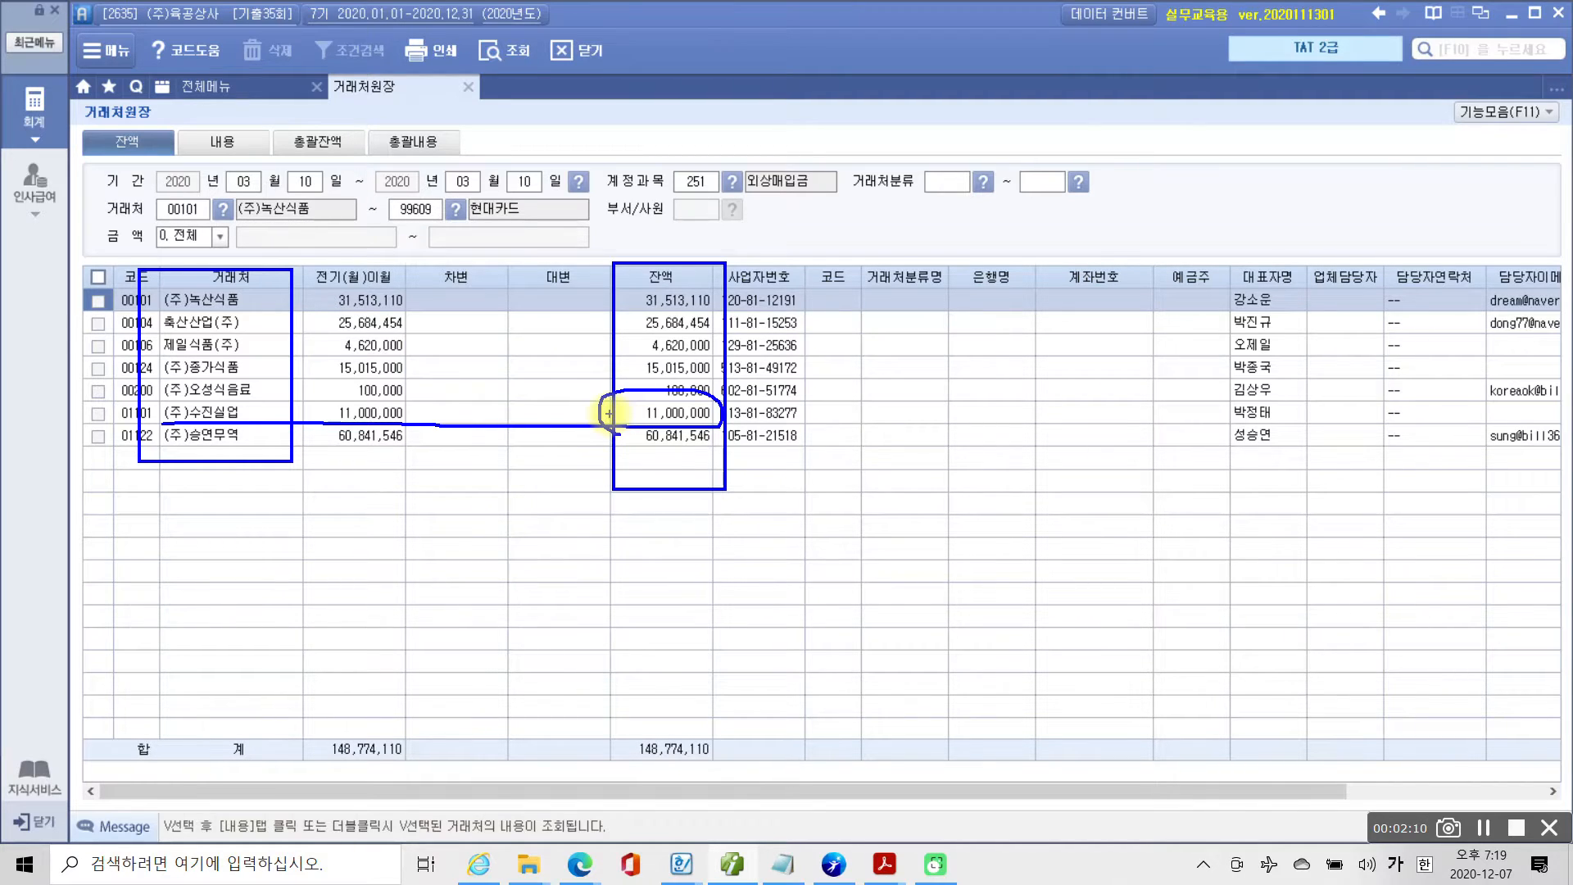
pyautogui.press('Escape')
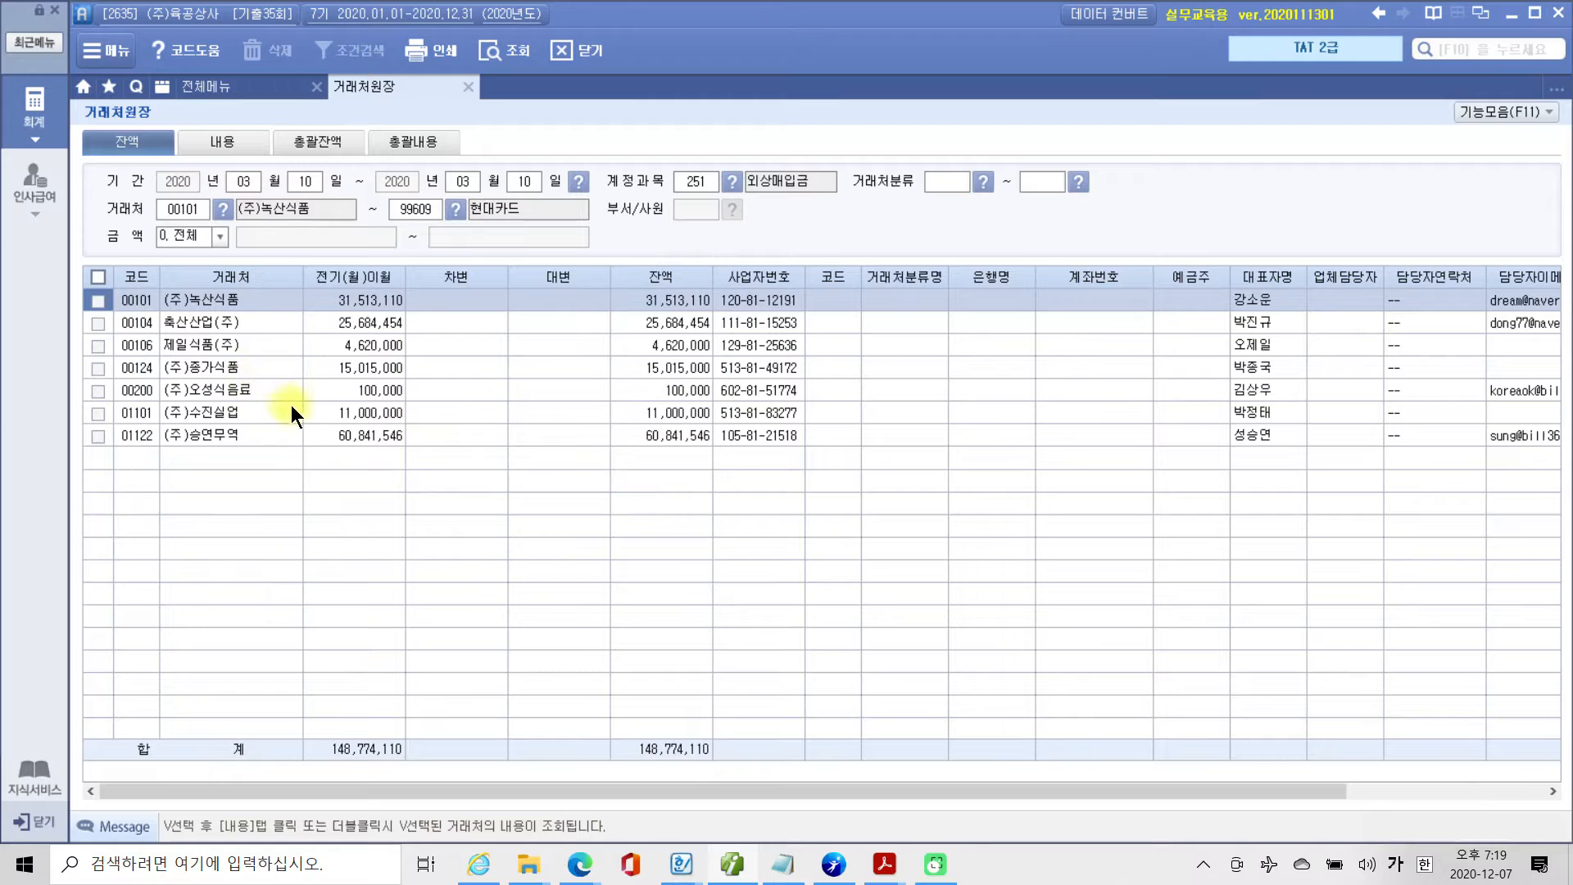
# Open 일반전표입력 and set the voucher date to March 10.
pyautogui.click(240, 94)
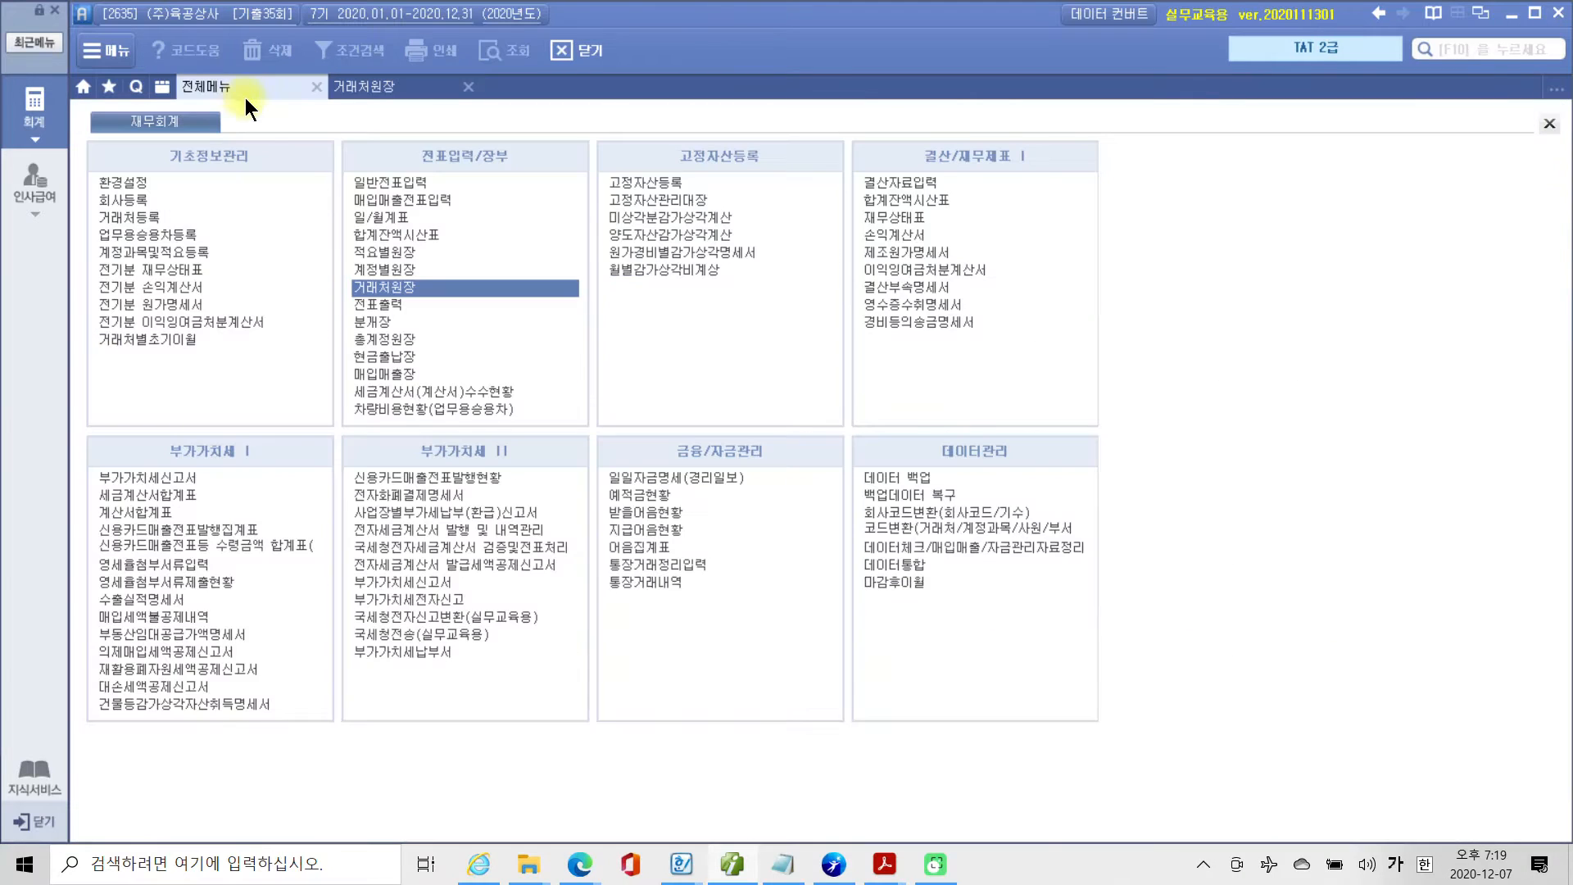
pyautogui.click(376, 182)
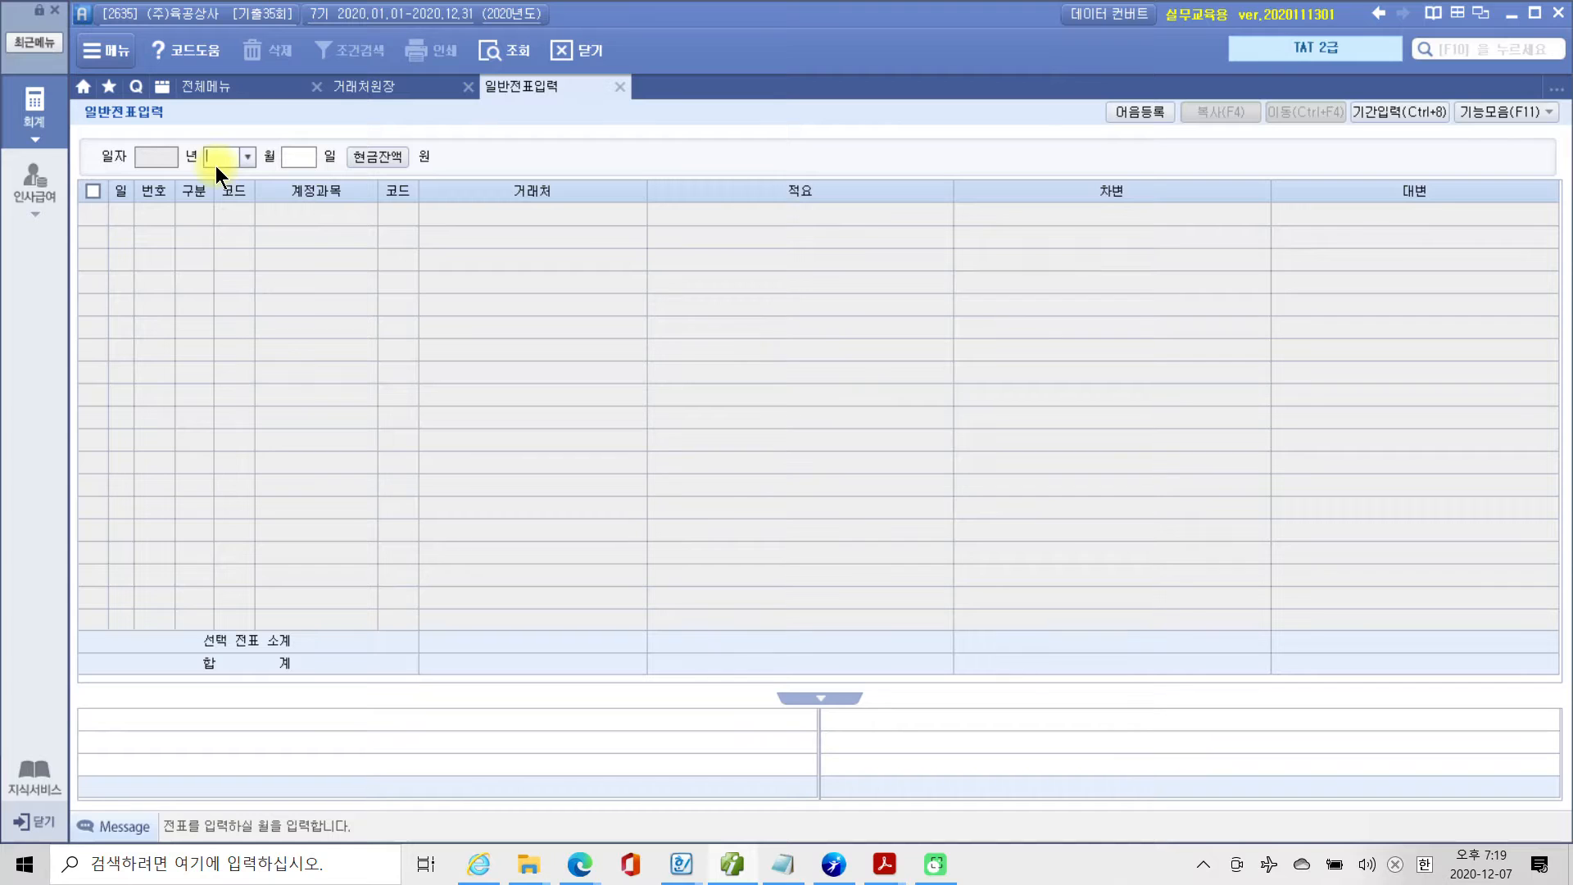
pyautogui.press('Return')
pyautogui.write('10')
pyautogui.press('Return')
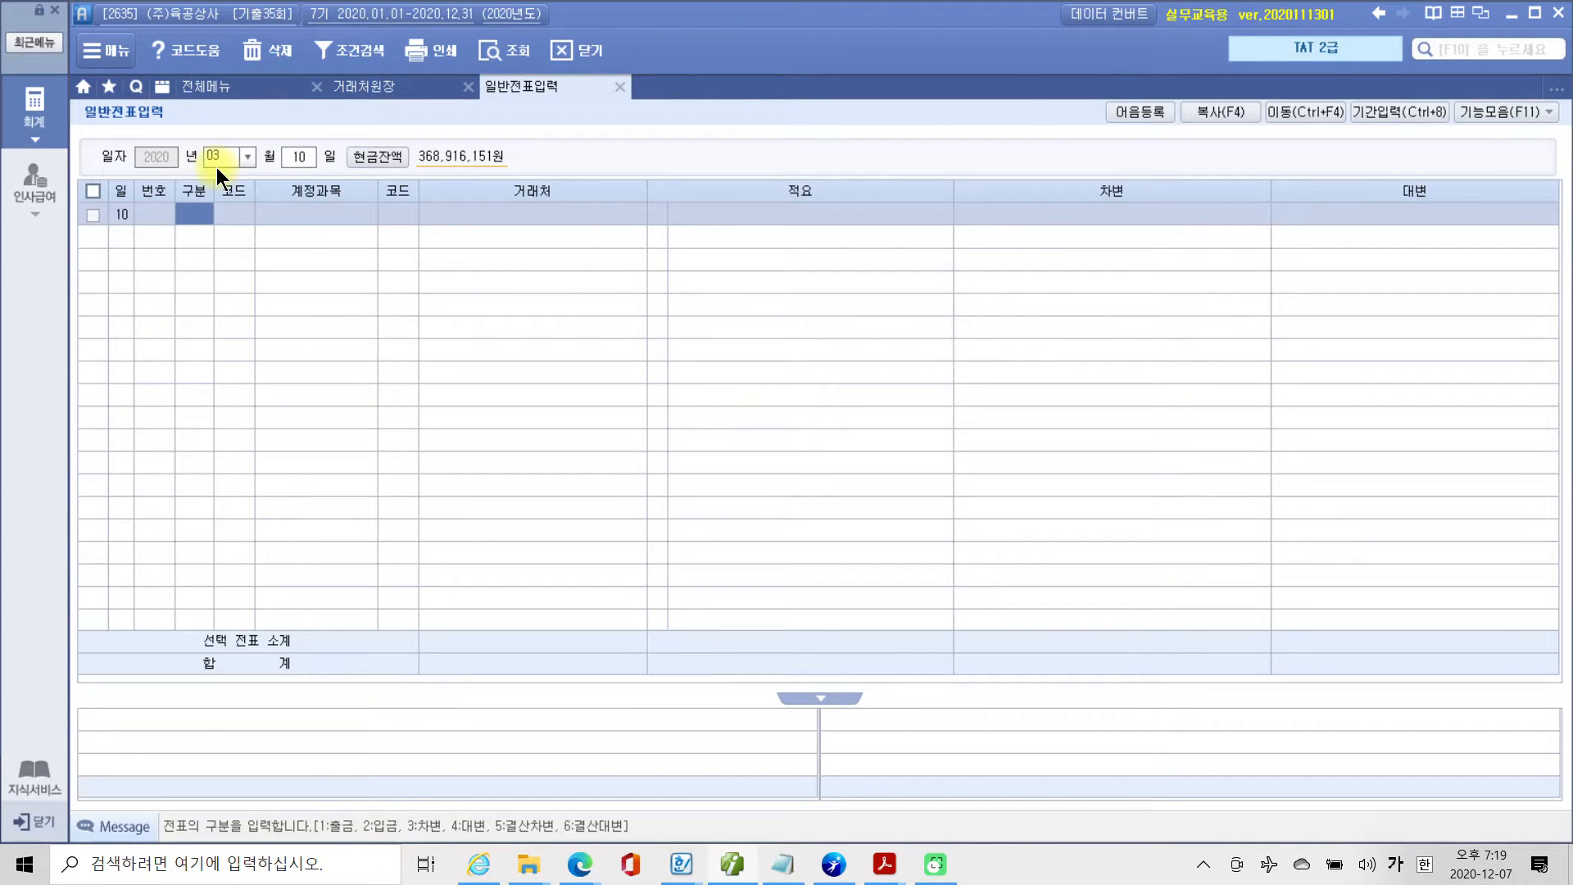
# Enter a 차변 line for account 251 외상매입금 with 거래처 (주)수진실업 and an amount of 11,000,000.
pyautogui.write('3')
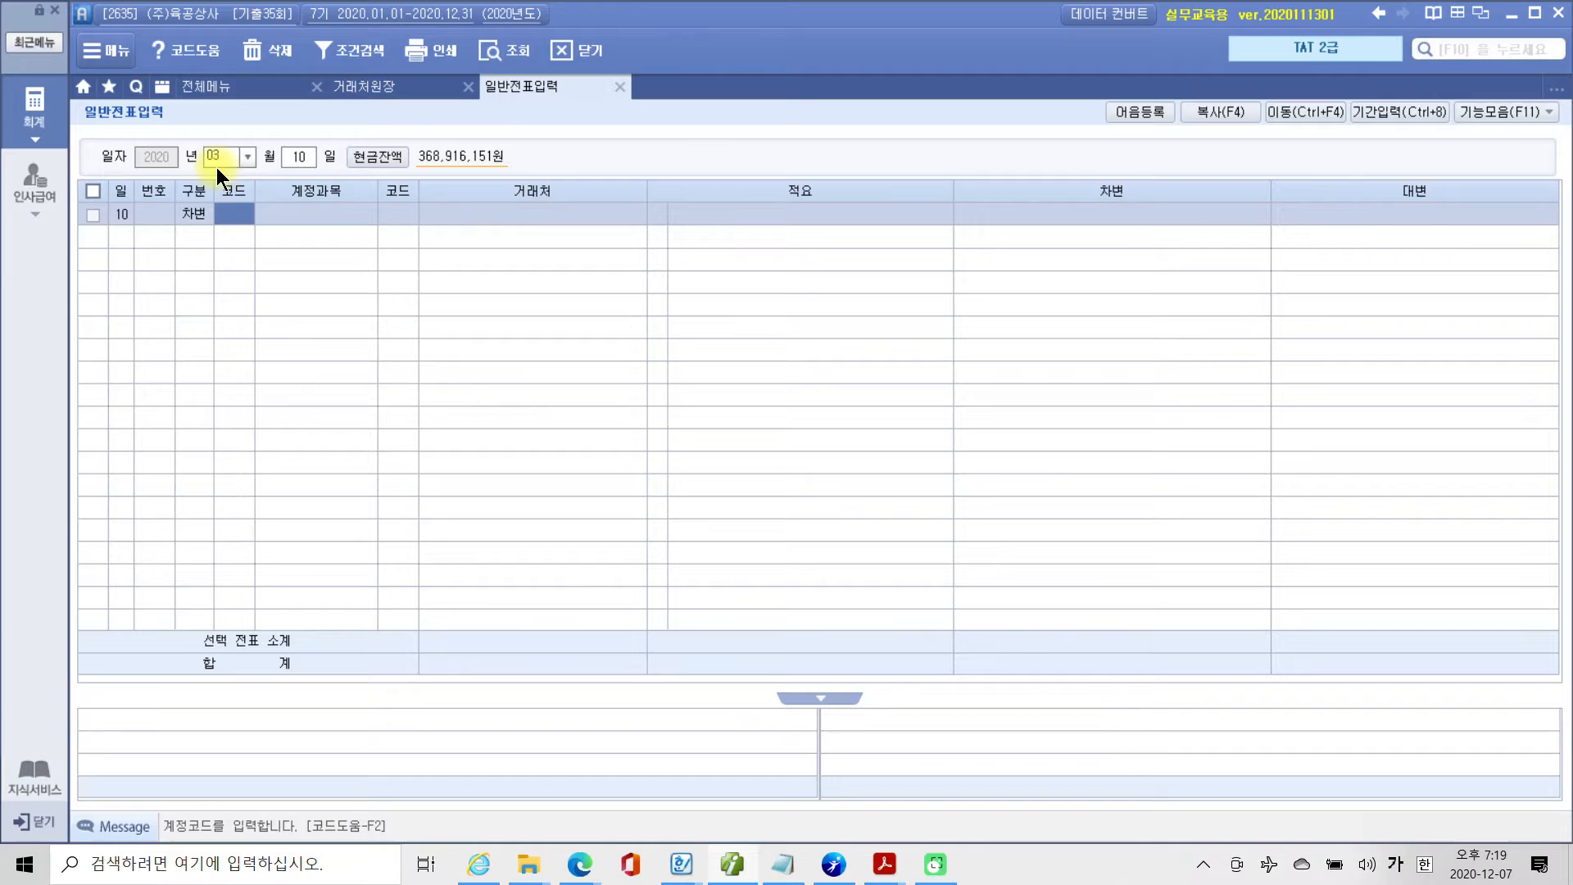
pyautogui.write('251')
pyautogui.press('Return')
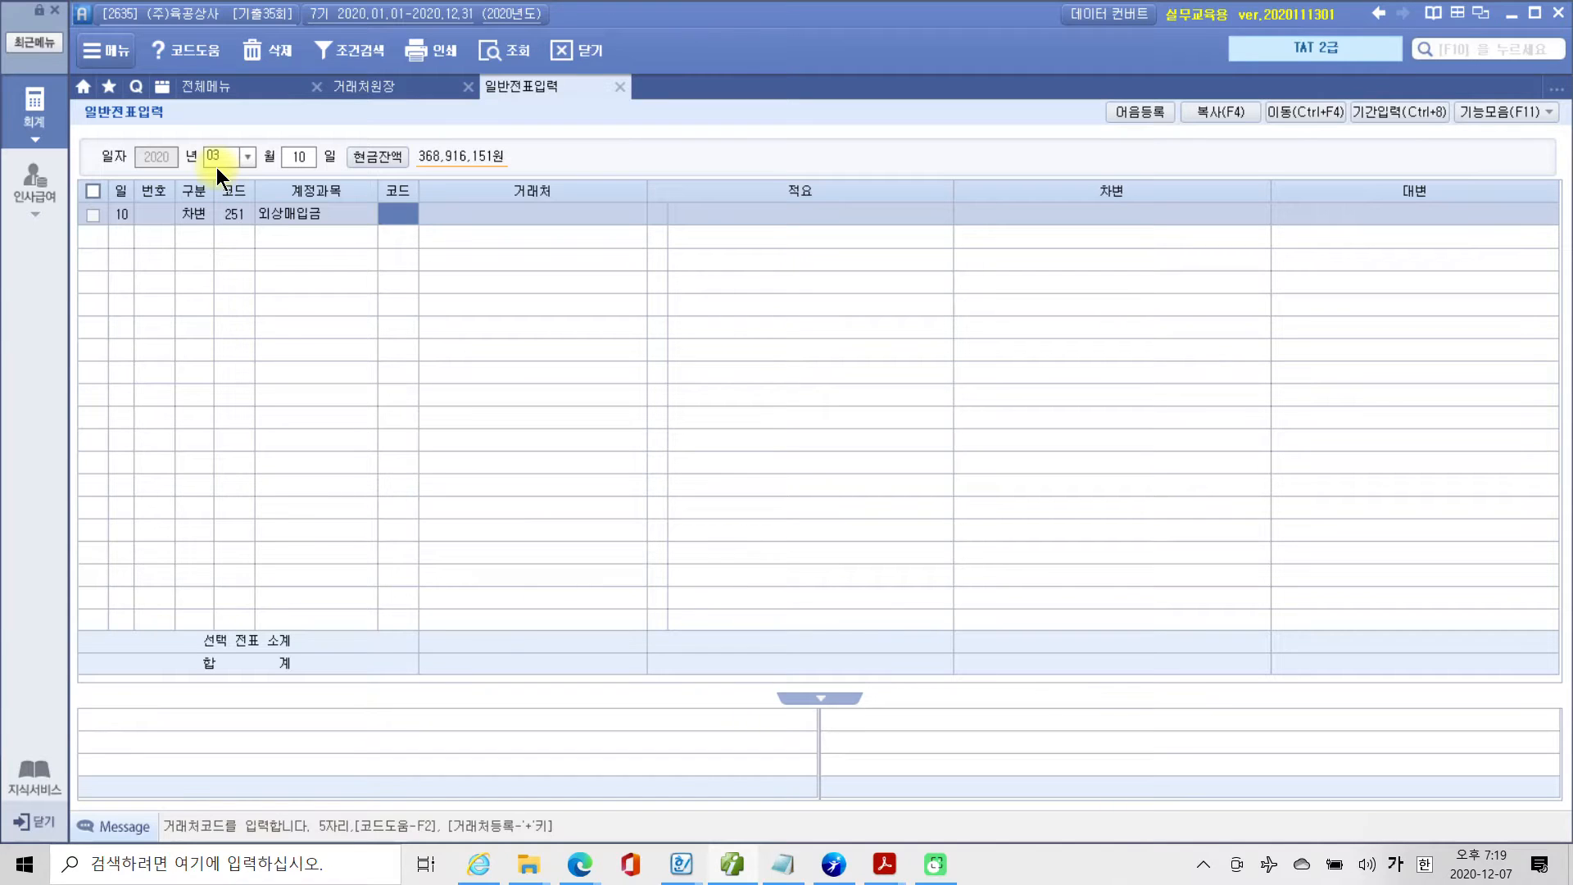
pyautogui.write('01101')
pyautogui.press('Return')
pyautogui.press('Return')
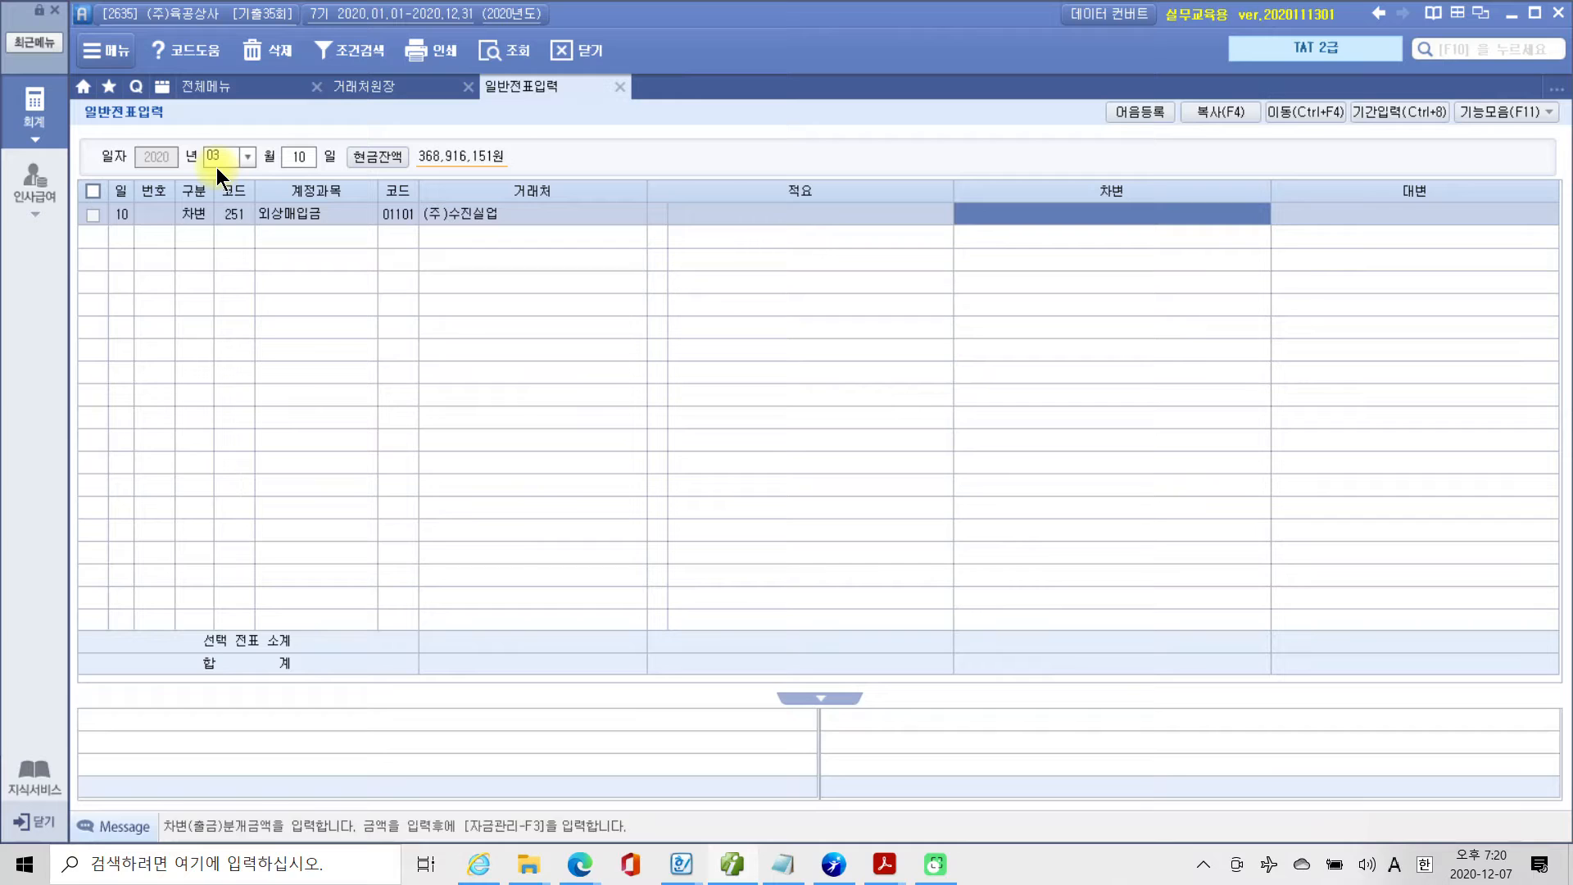
pyautogui.write('11000000')
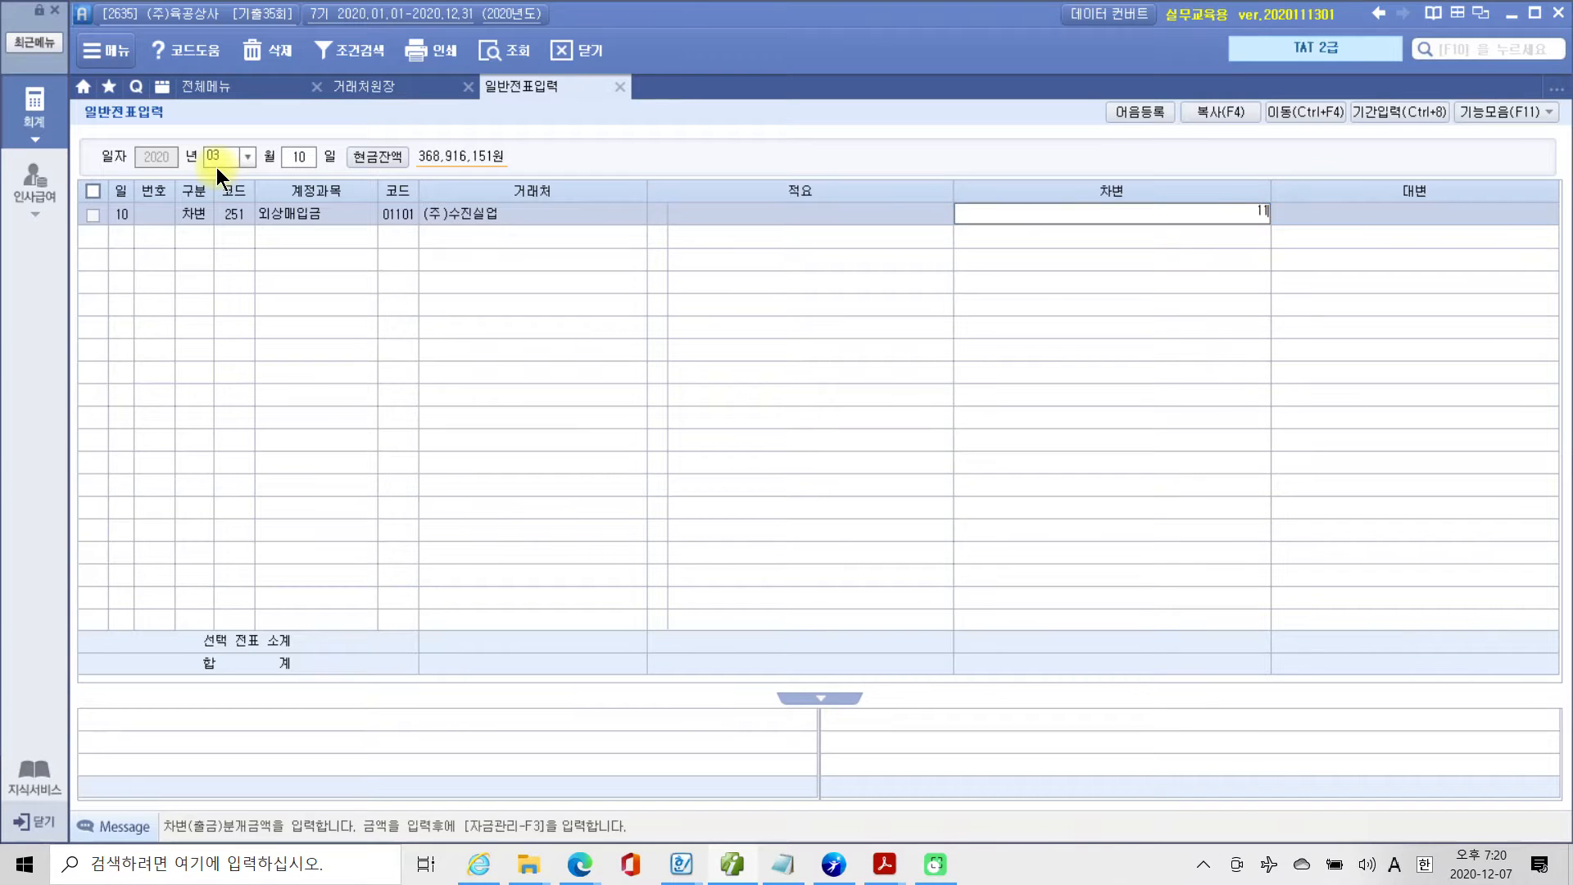
pyautogui.press('Return')
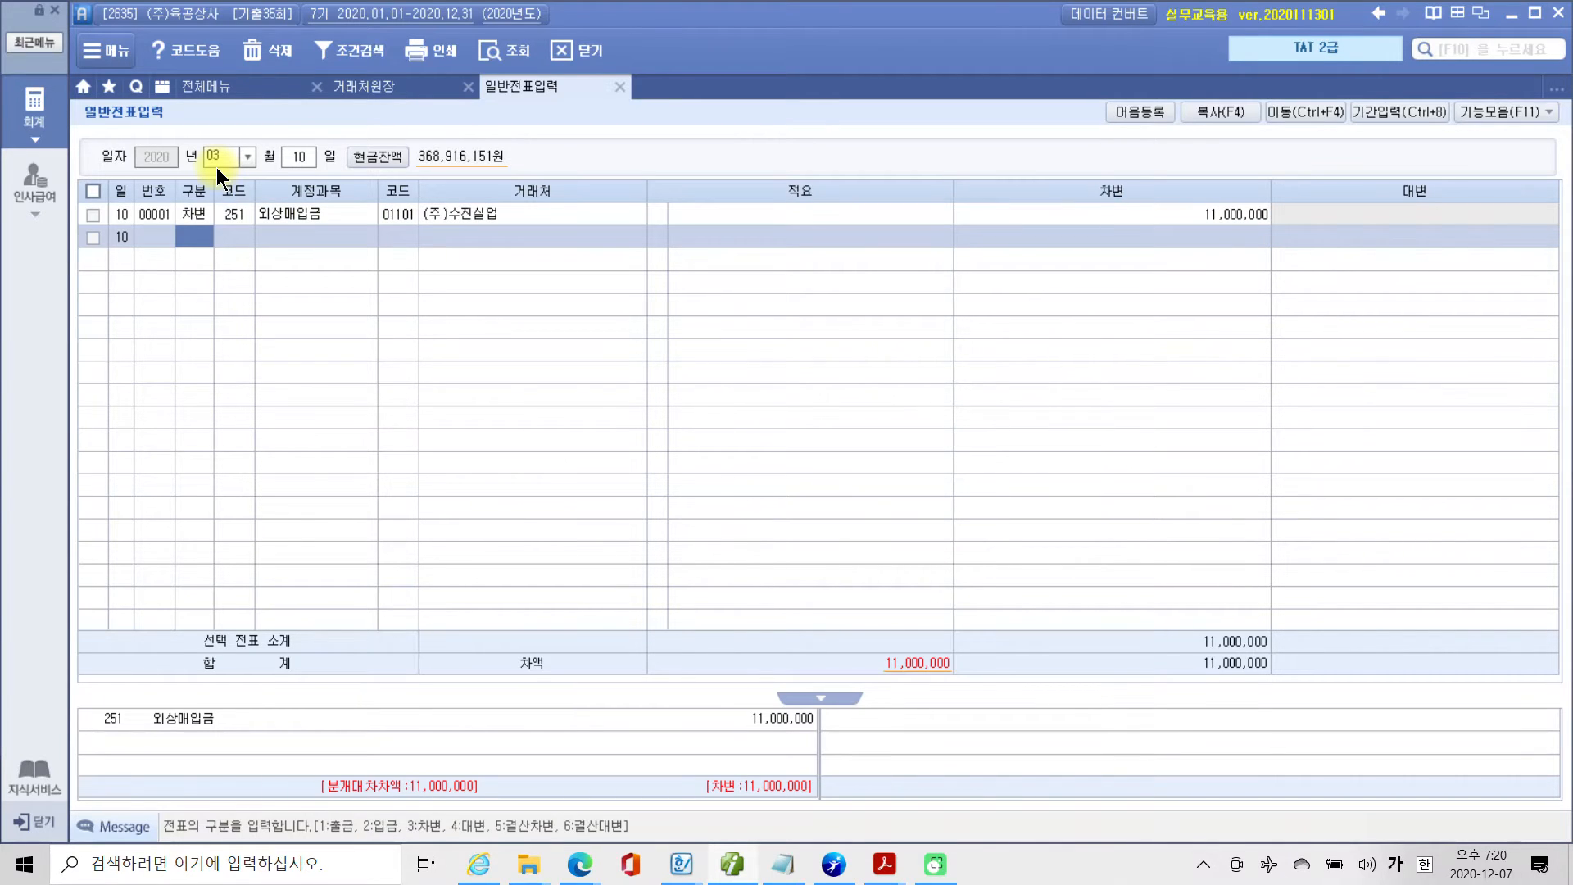
# Enter a 대변 line for account 252 지급어음 with 거래처 (주)수진실업 and an amount of 8,000,000.
pyautogui.write('4')
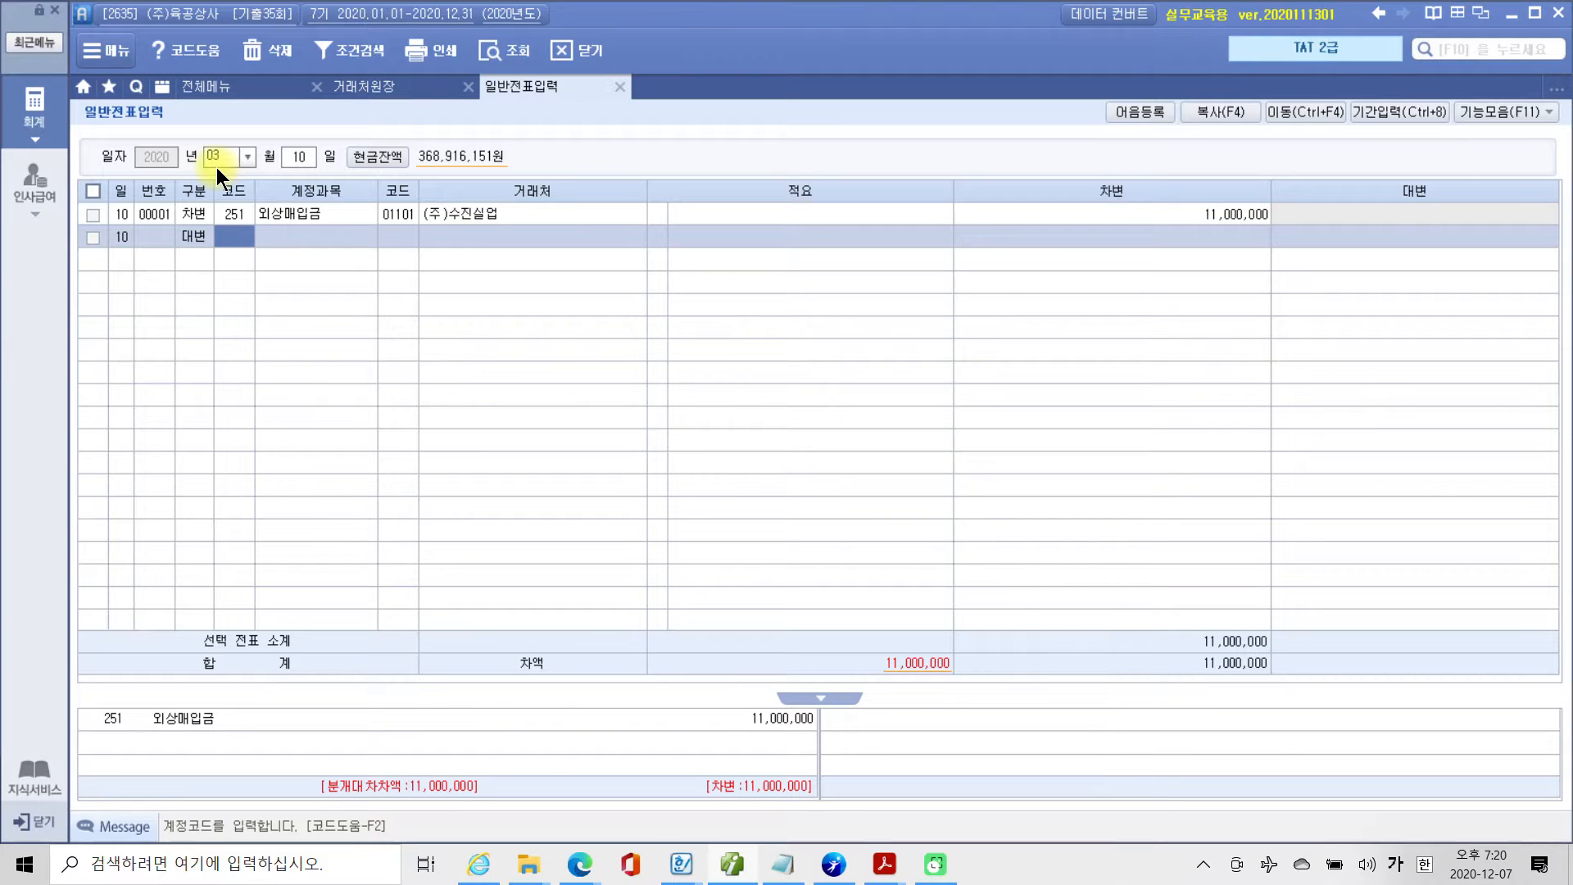
pyautogui.write('252')
pyautogui.press('Return')
pyautogui.write('01101')
pyautogui.press('Return')
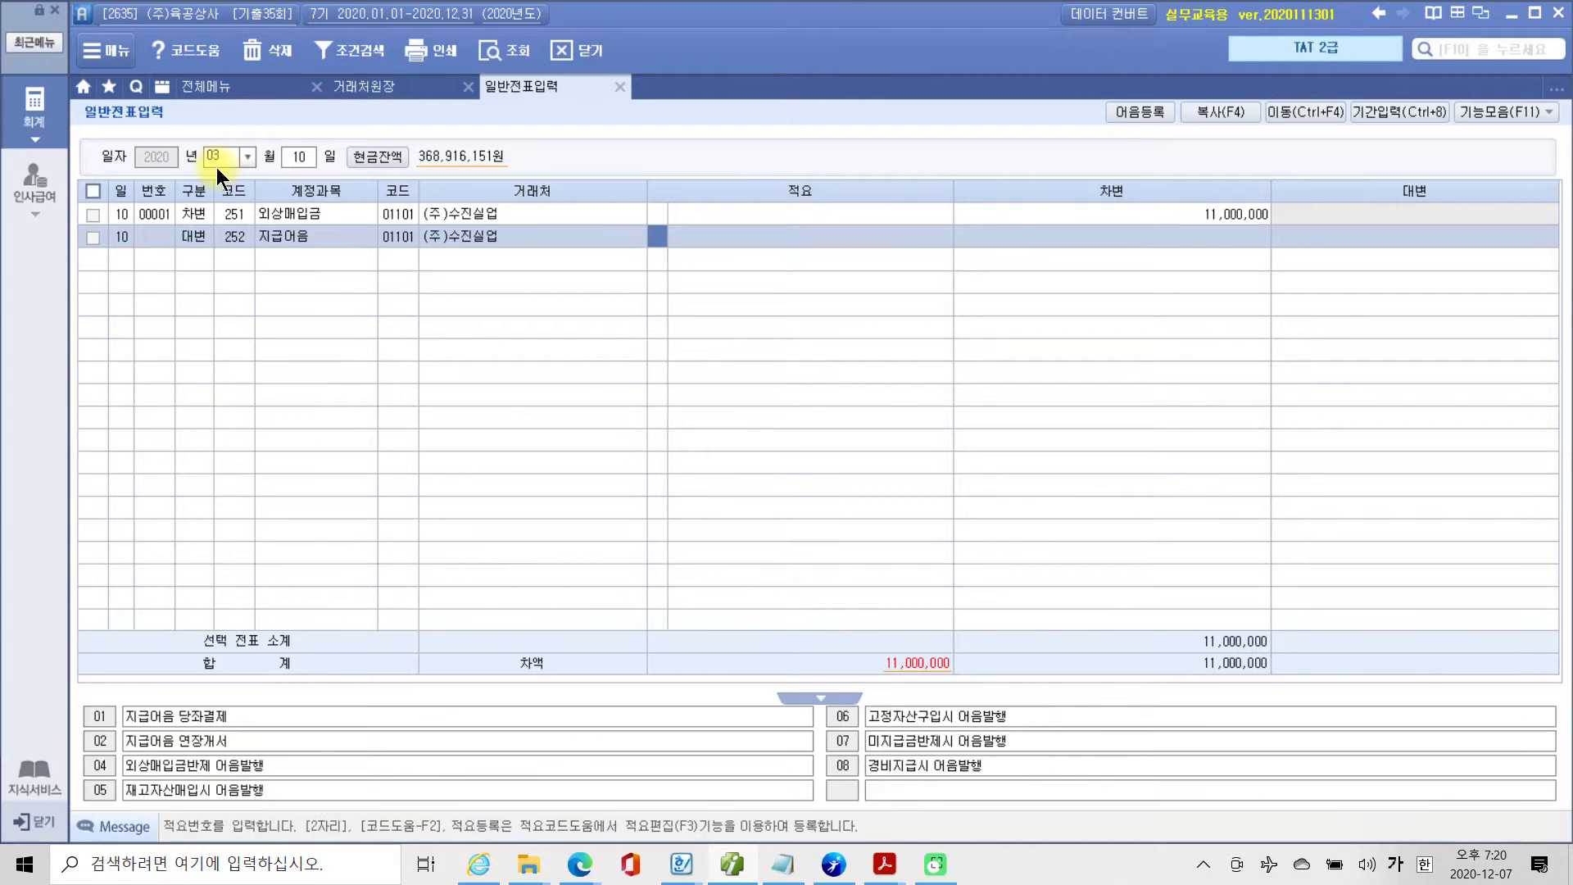
pyautogui.press('Return')
pyautogui.press('Return')
pyautogui.write('8000000')
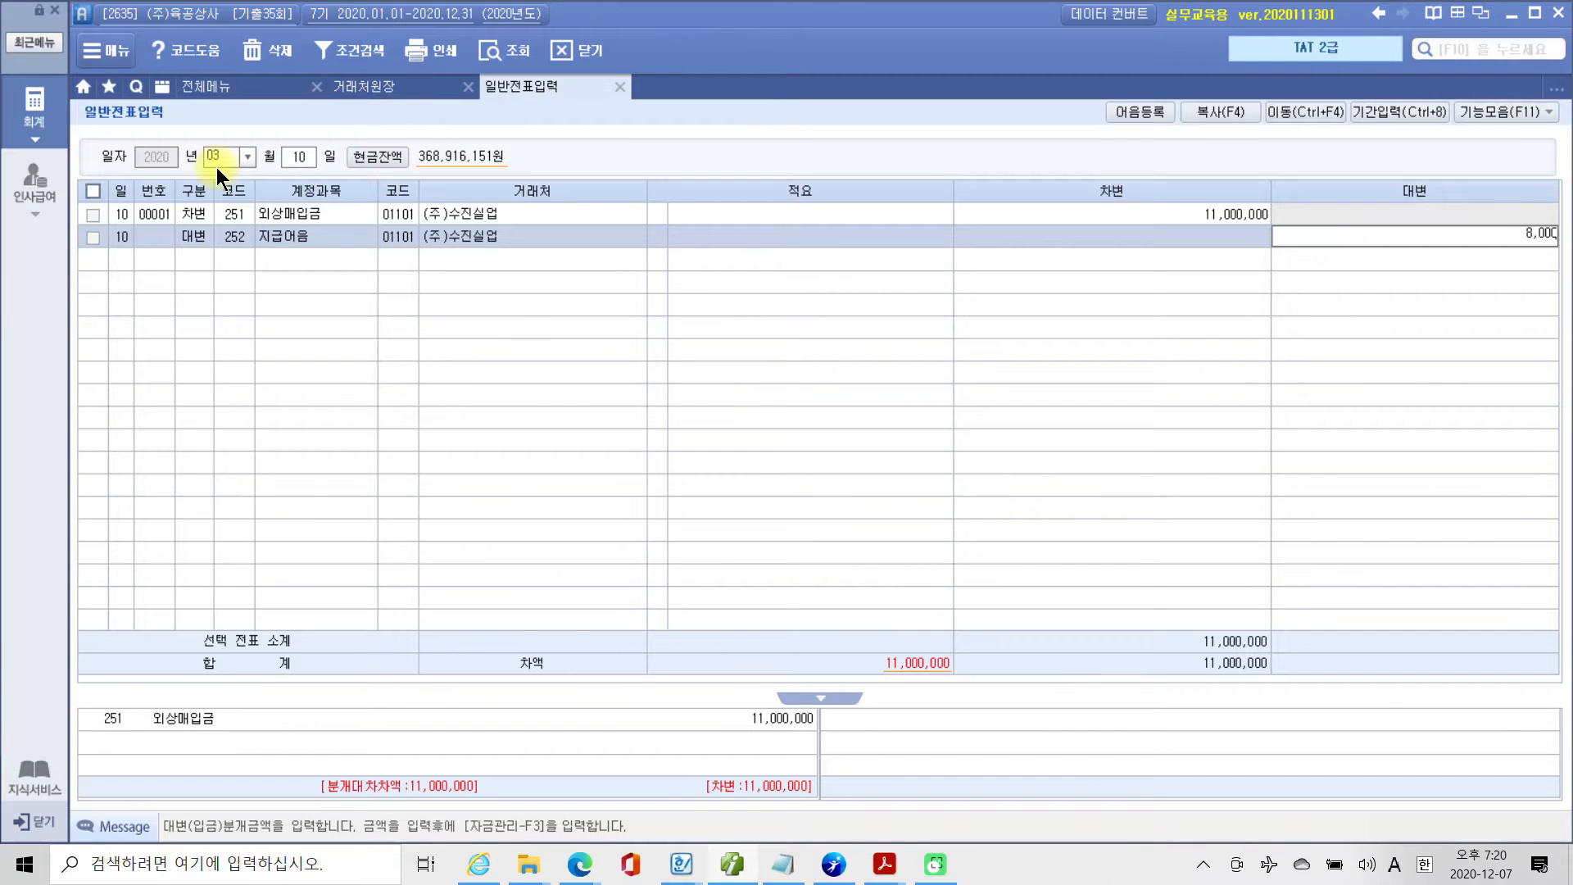
pyautogui.press('Return')
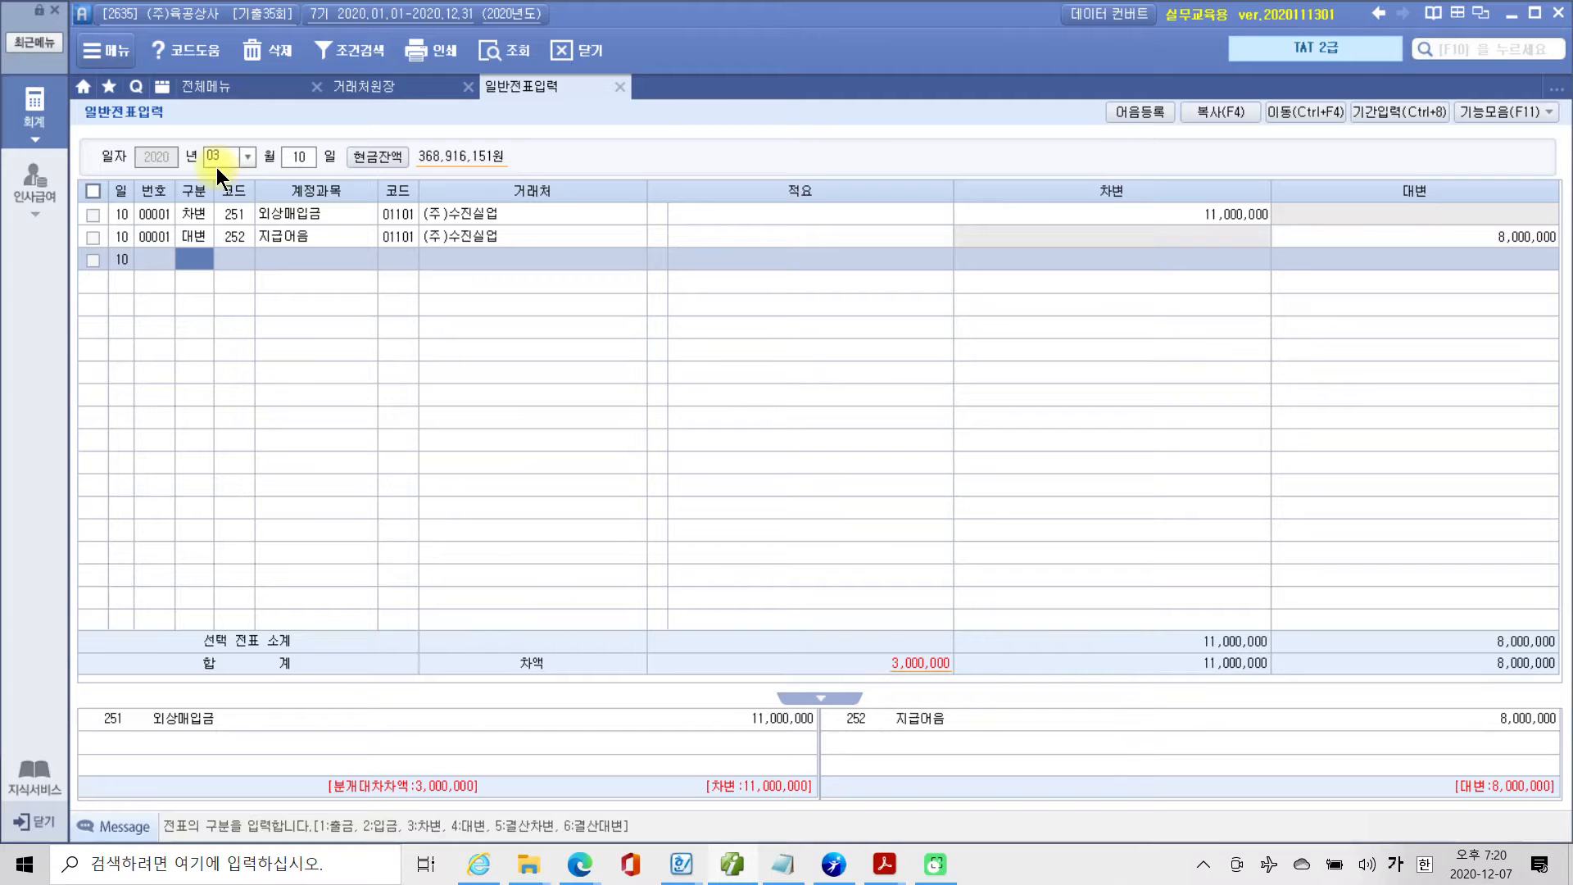
# Enter a 대변 line for account 101 현금 with an amount of 3,000,000 and no 거래처.
pyautogui.write('4')
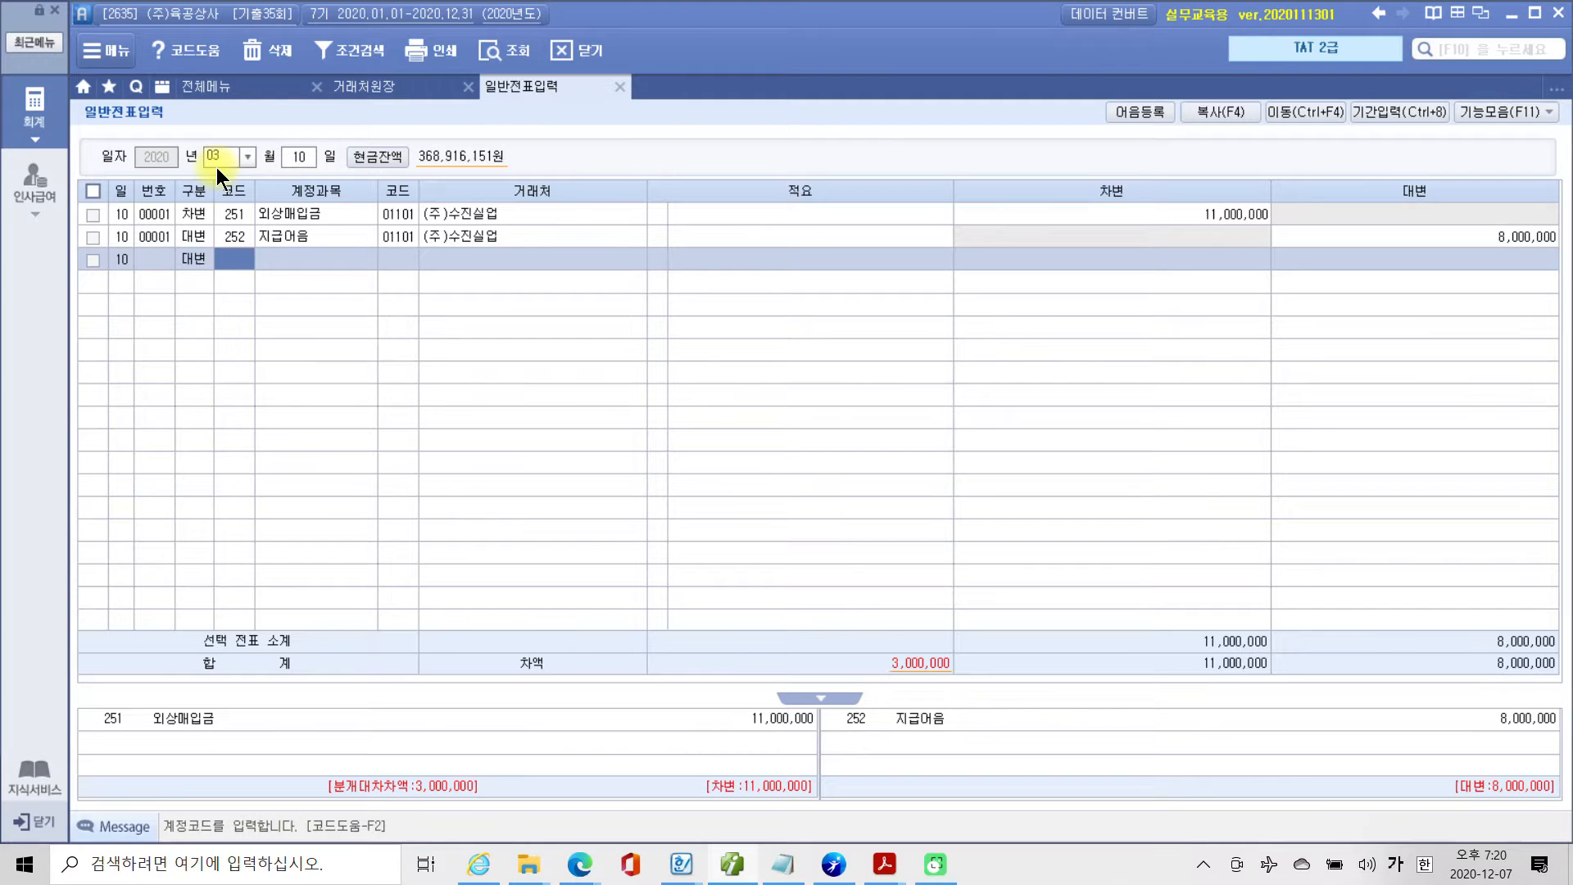
pyautogui.write('101')
pyautogui.press('Return')
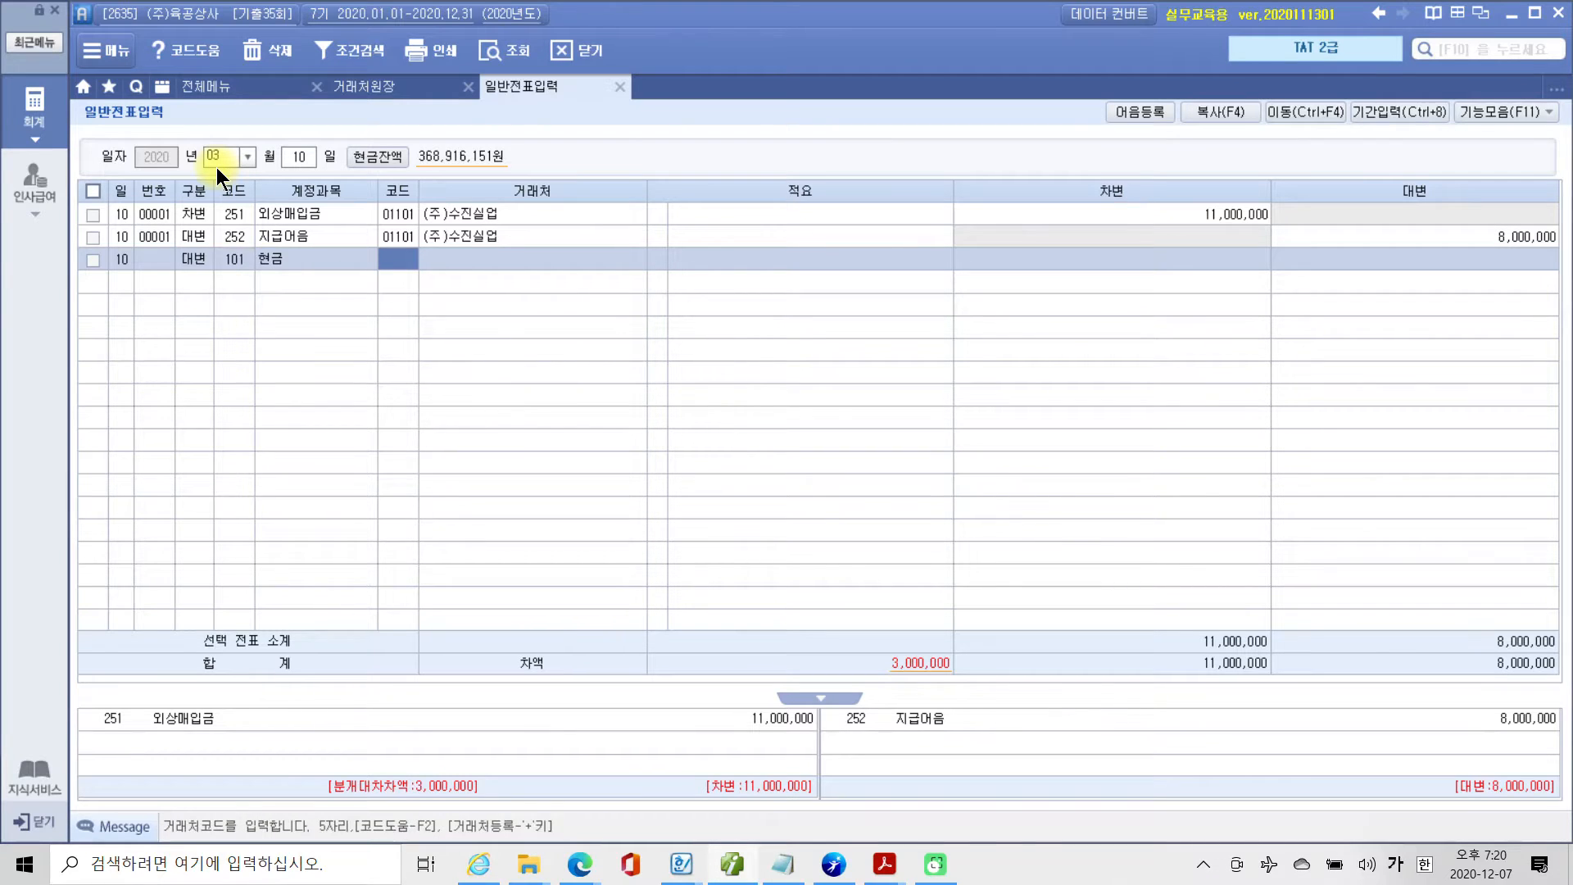
pyautogui.press('Return')
pyautogui.press('Return')
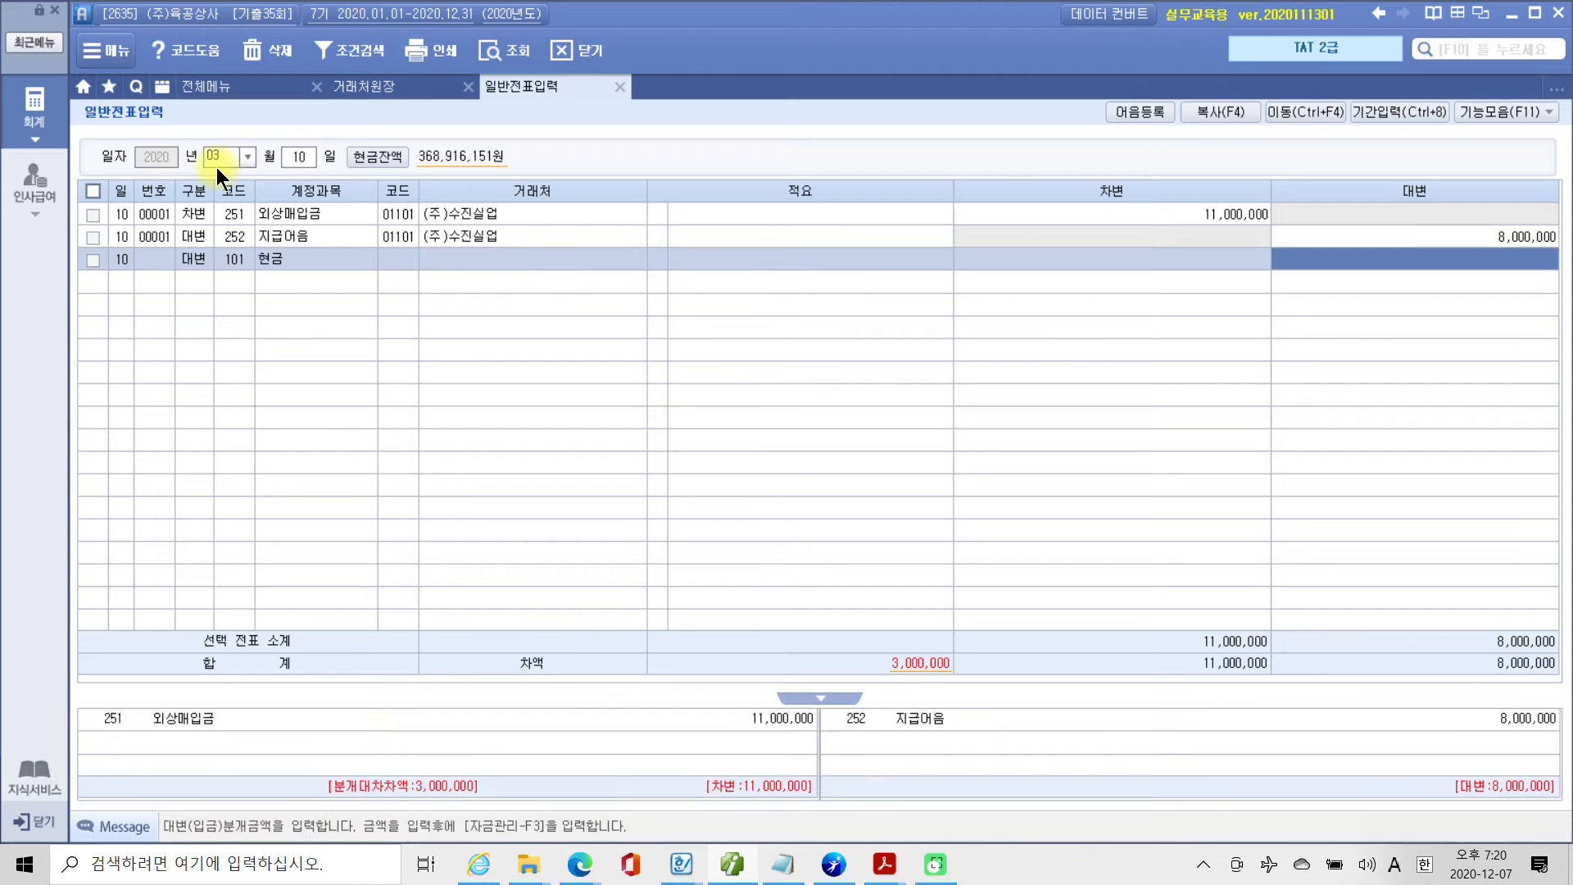
pyautogui.write('3000000')
pyautogui.press('Return')
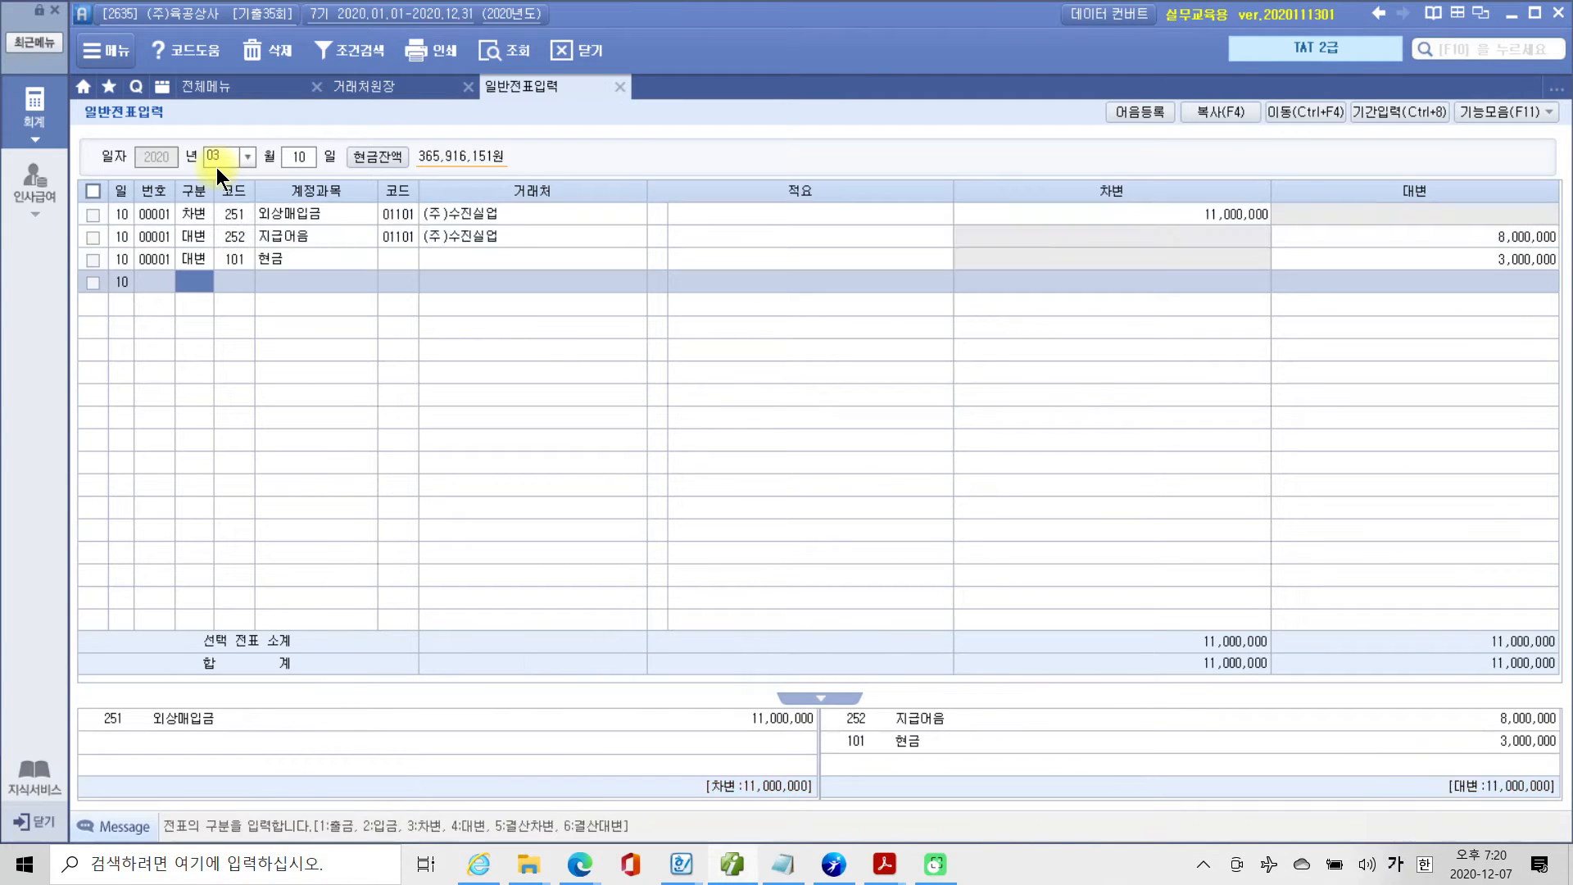
pyautogui.click(229, 218)
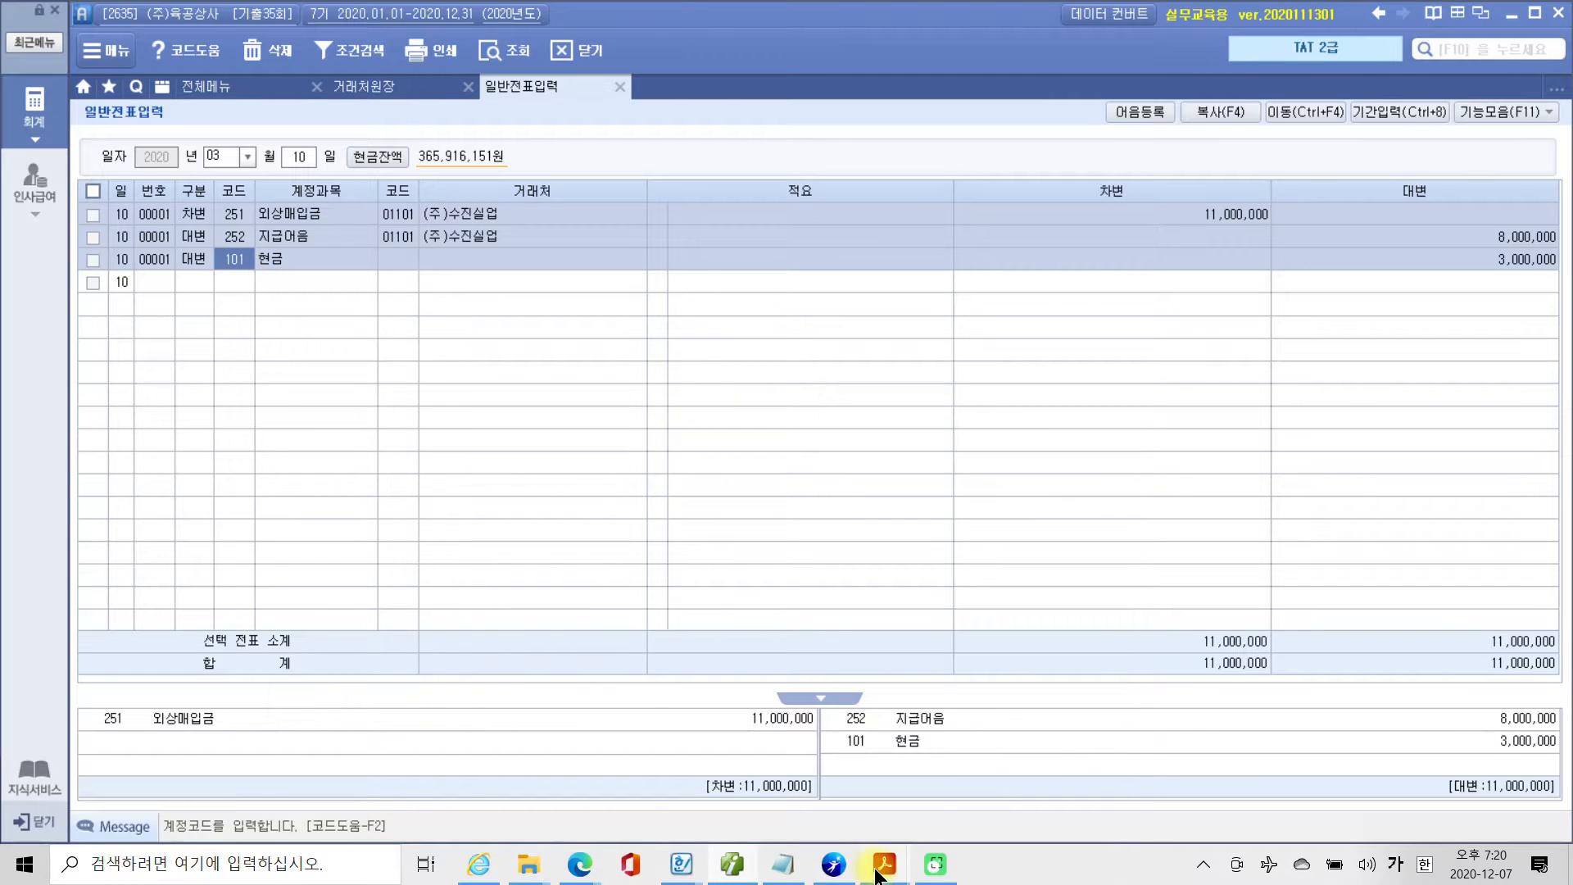
# Switch to 4부 기출문제(659~784).pdf, read the 자료설명 and 평가문제 of question 1, and return to 일반전표입력 in Smart A.
pyautogui.moveTo(884, 862)
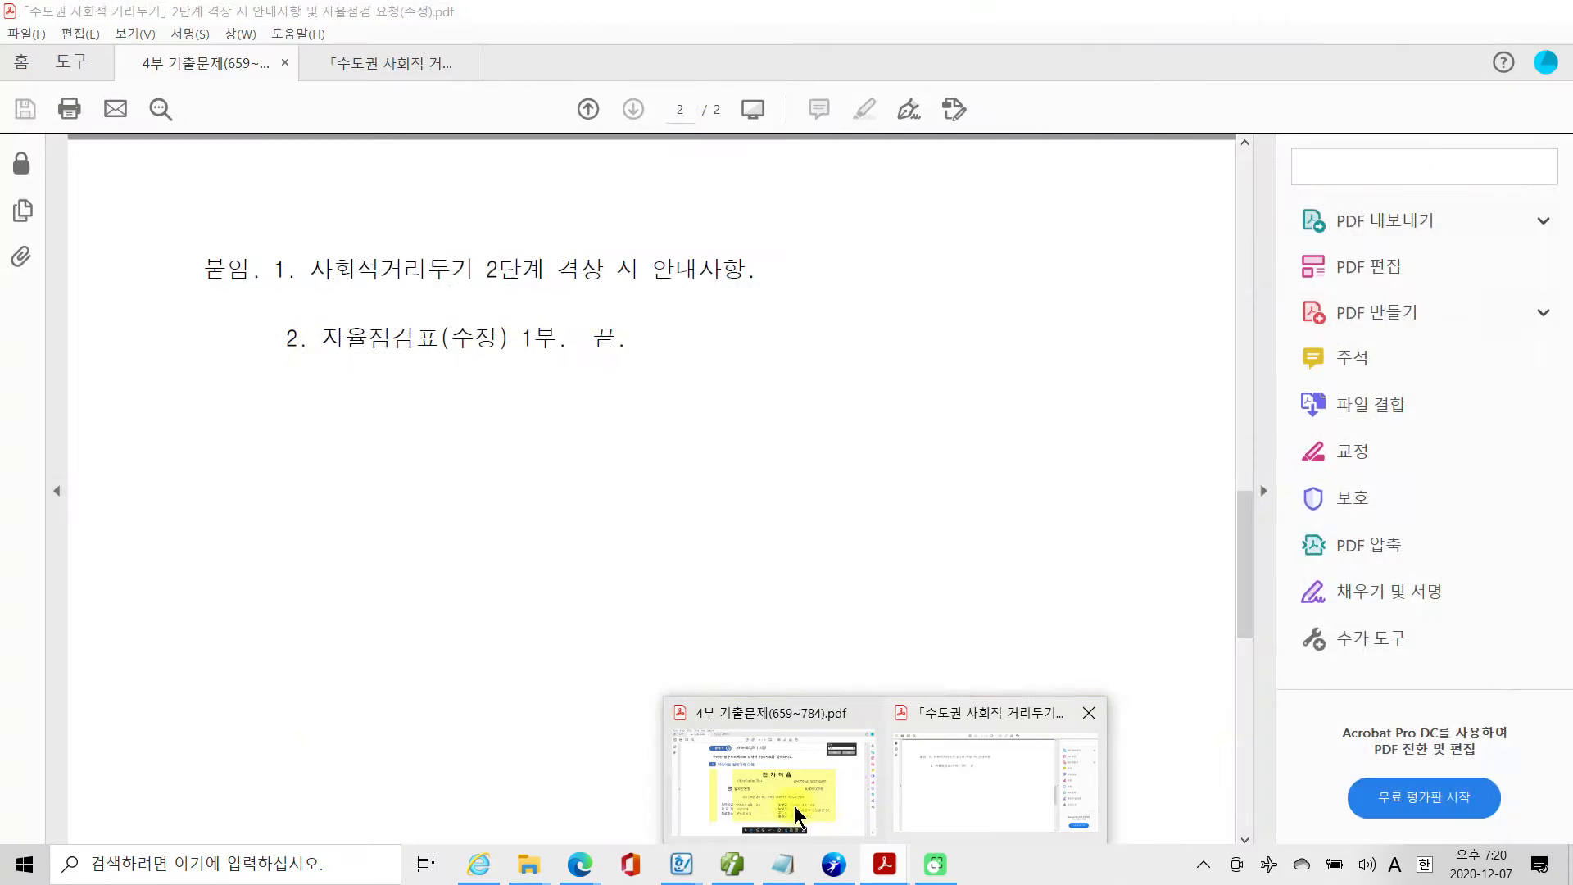
pyautogui.click(797, 813)
pyautogui.scroll(-2, 758, 722)
pyautogui.scroll(-10, 758, 722)
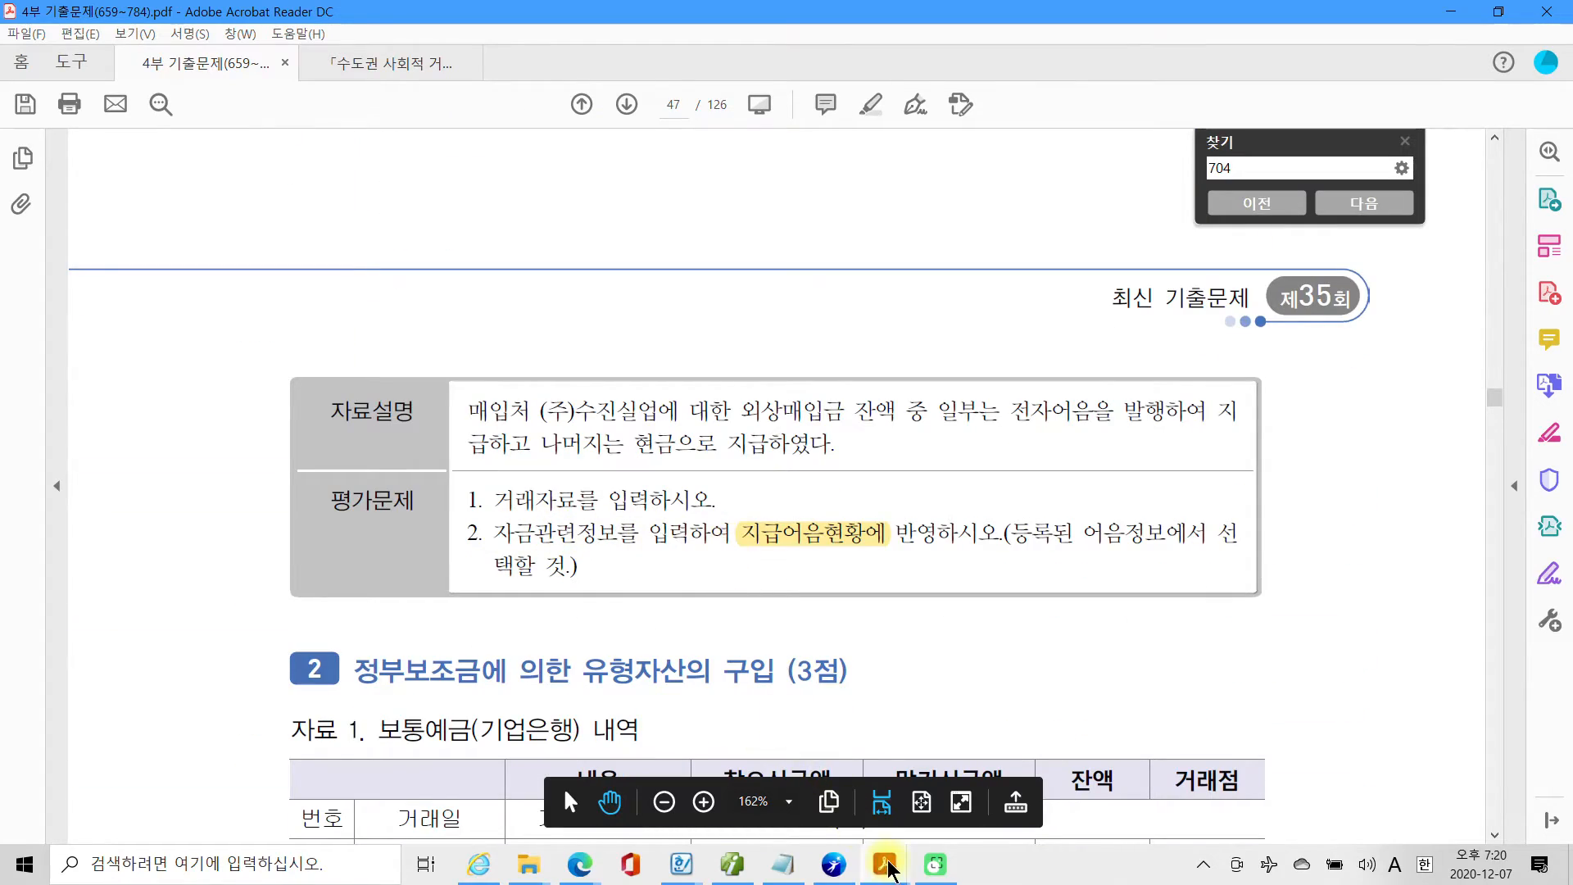
pyautogui.click(831, 870)
pyautogui.click(830, 870)
pyautogui.click(731, 864)
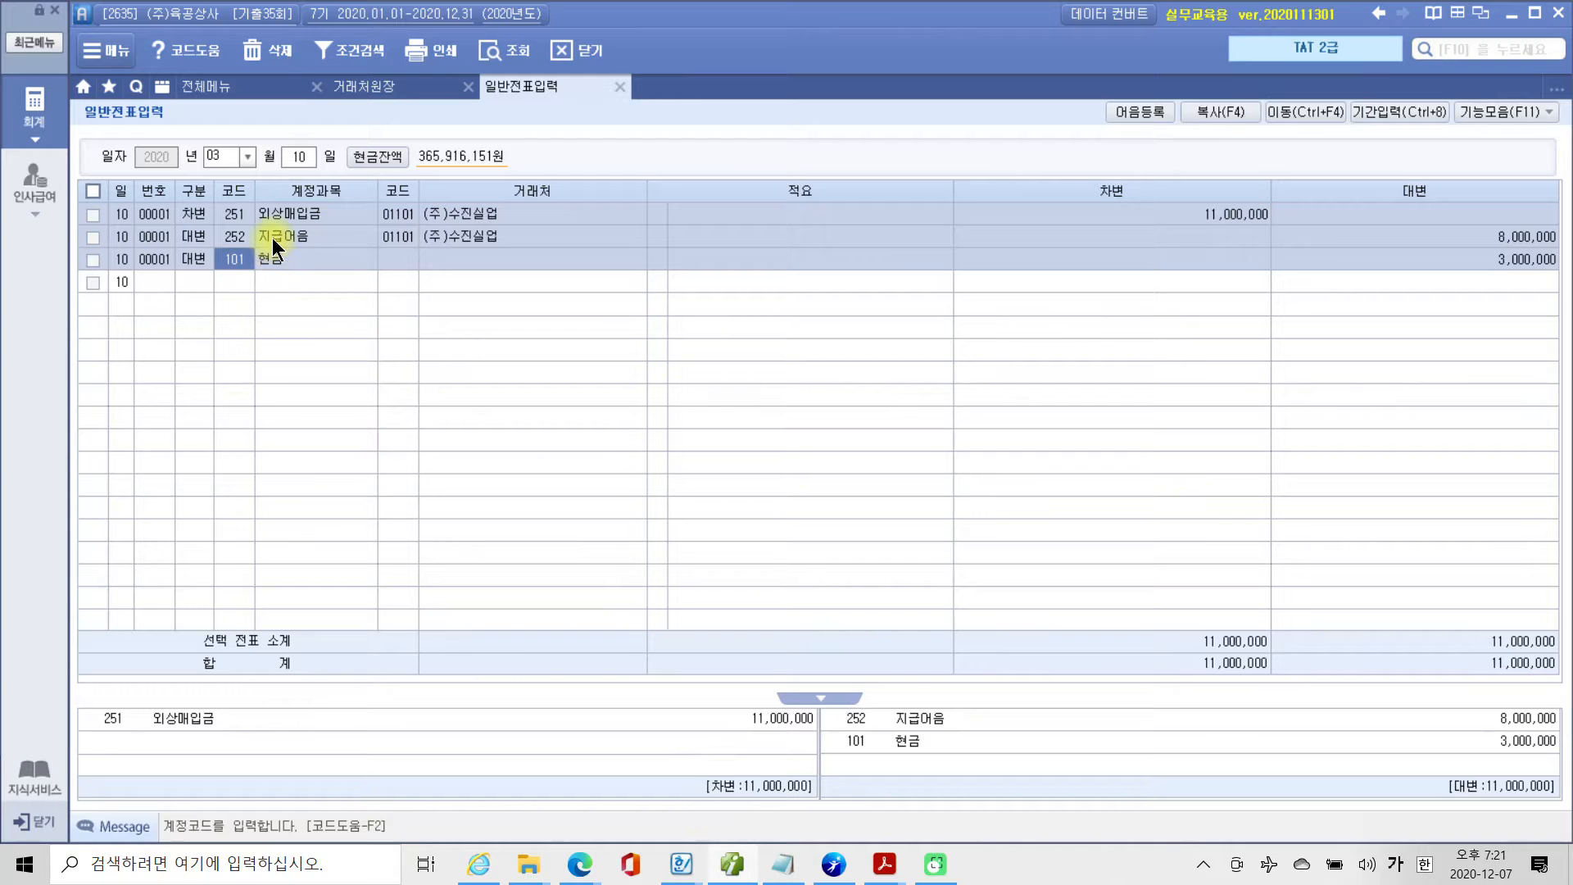
# Open the 자금관리 details for the 지급어음 line and pick the registered 국민은행 전자 note as its 어음번호.
pyautogui.press('Up')
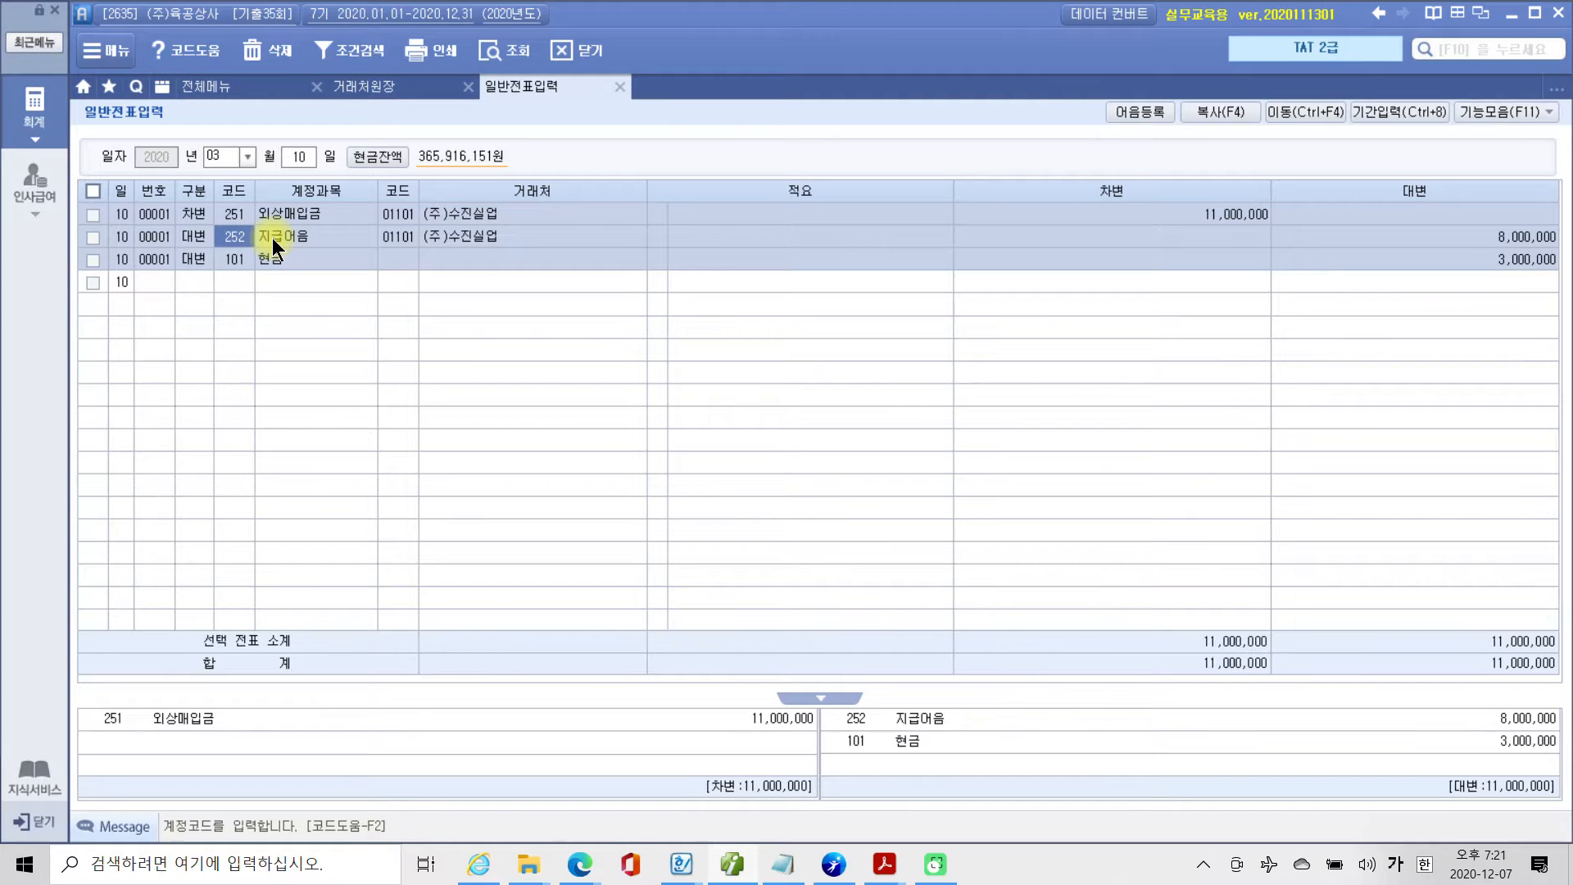
pyautogui.press('F3')
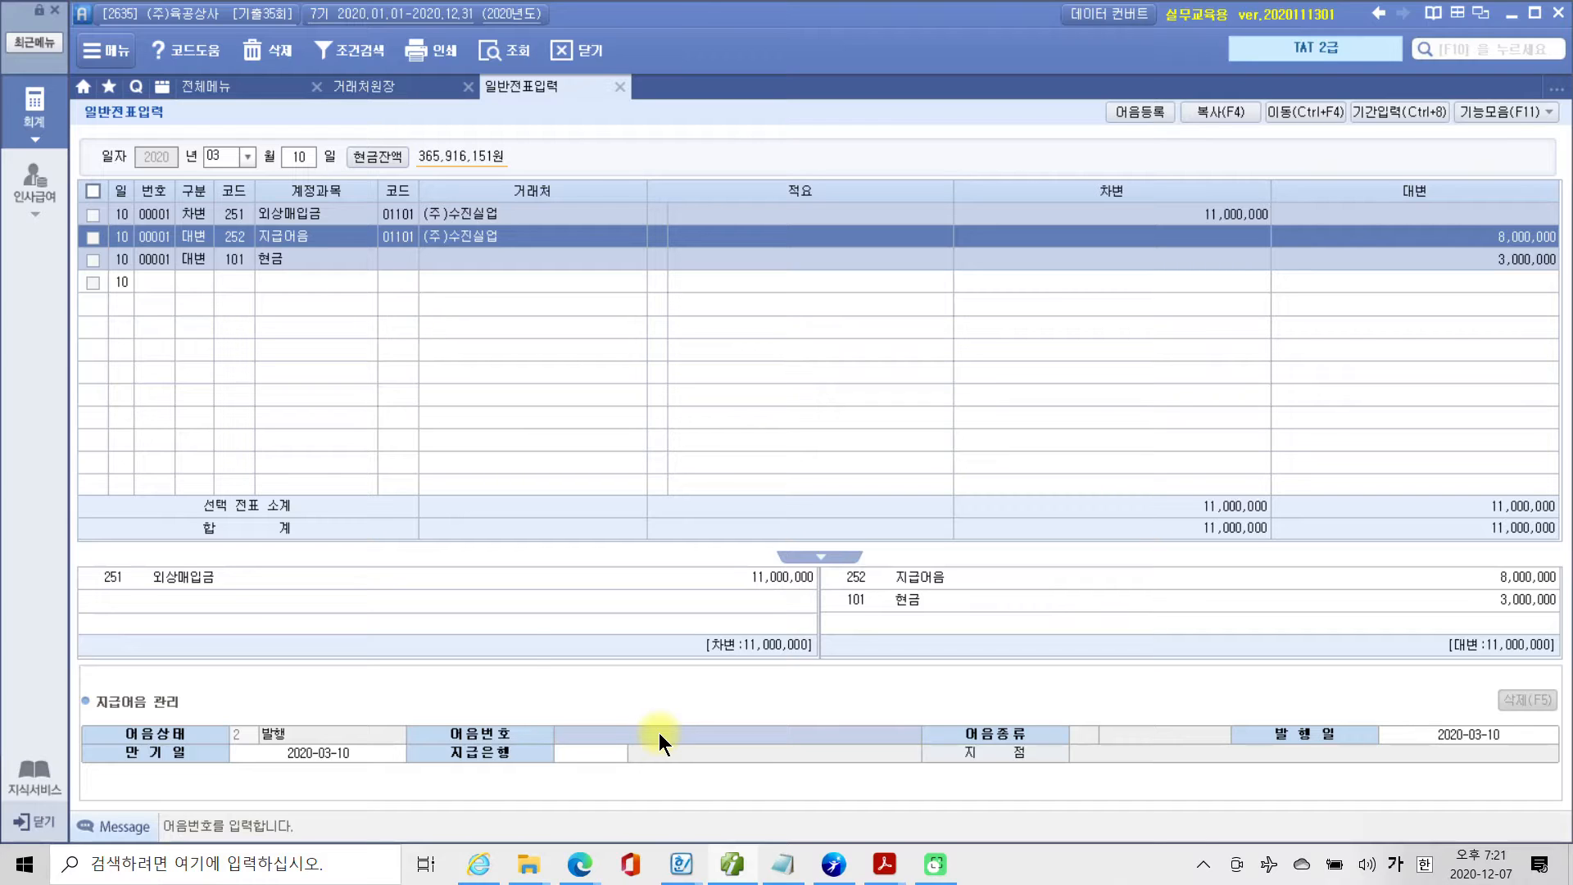
pyautogui.press('F2')
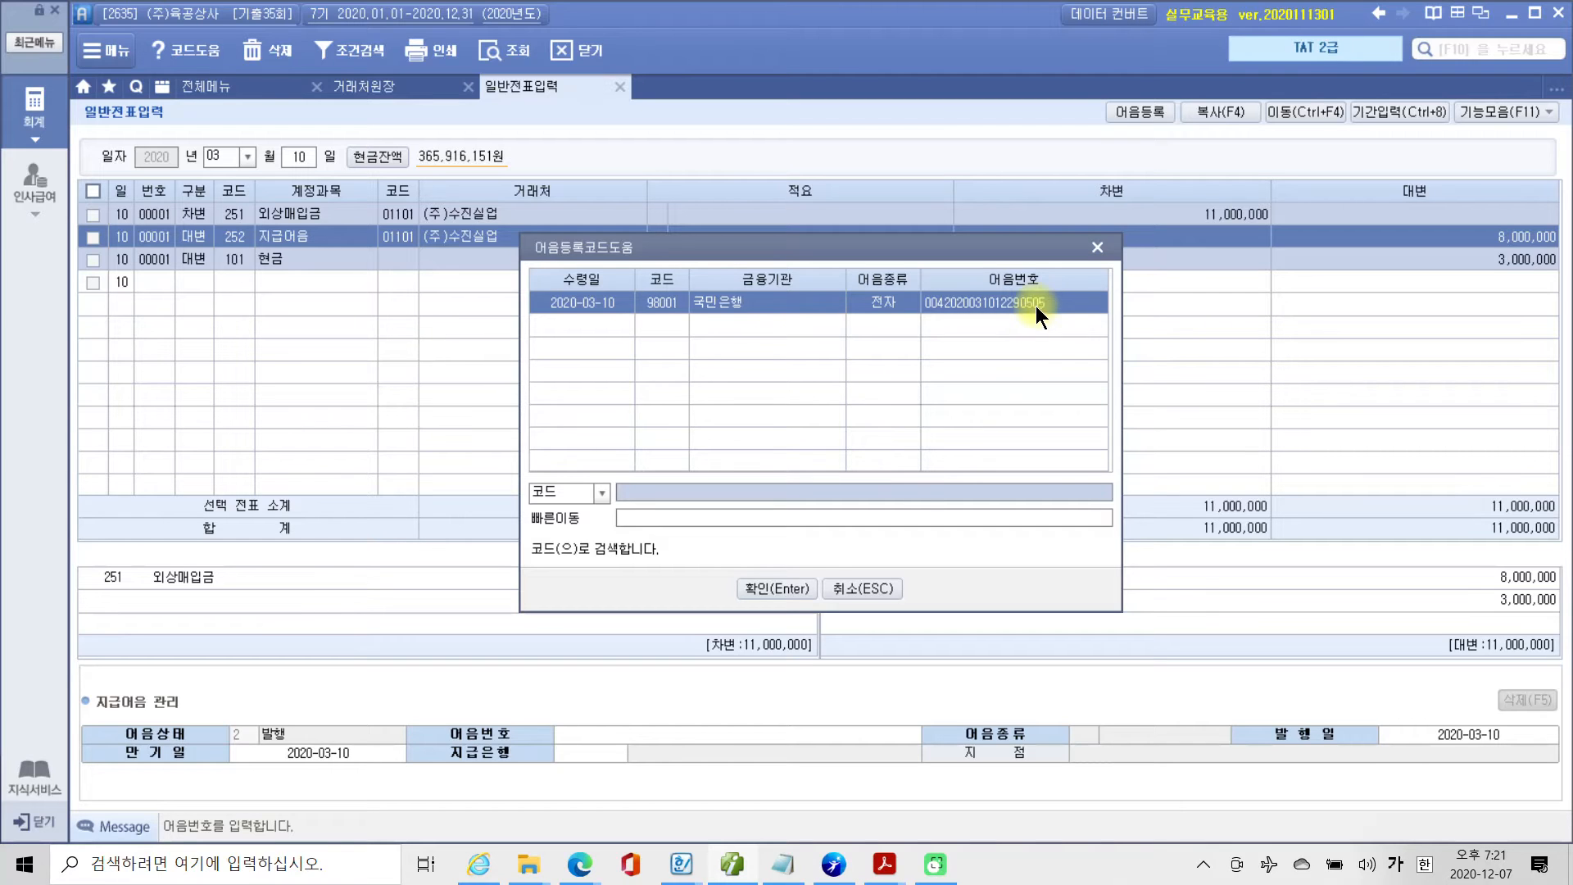
pyautogui.click(759, 598)
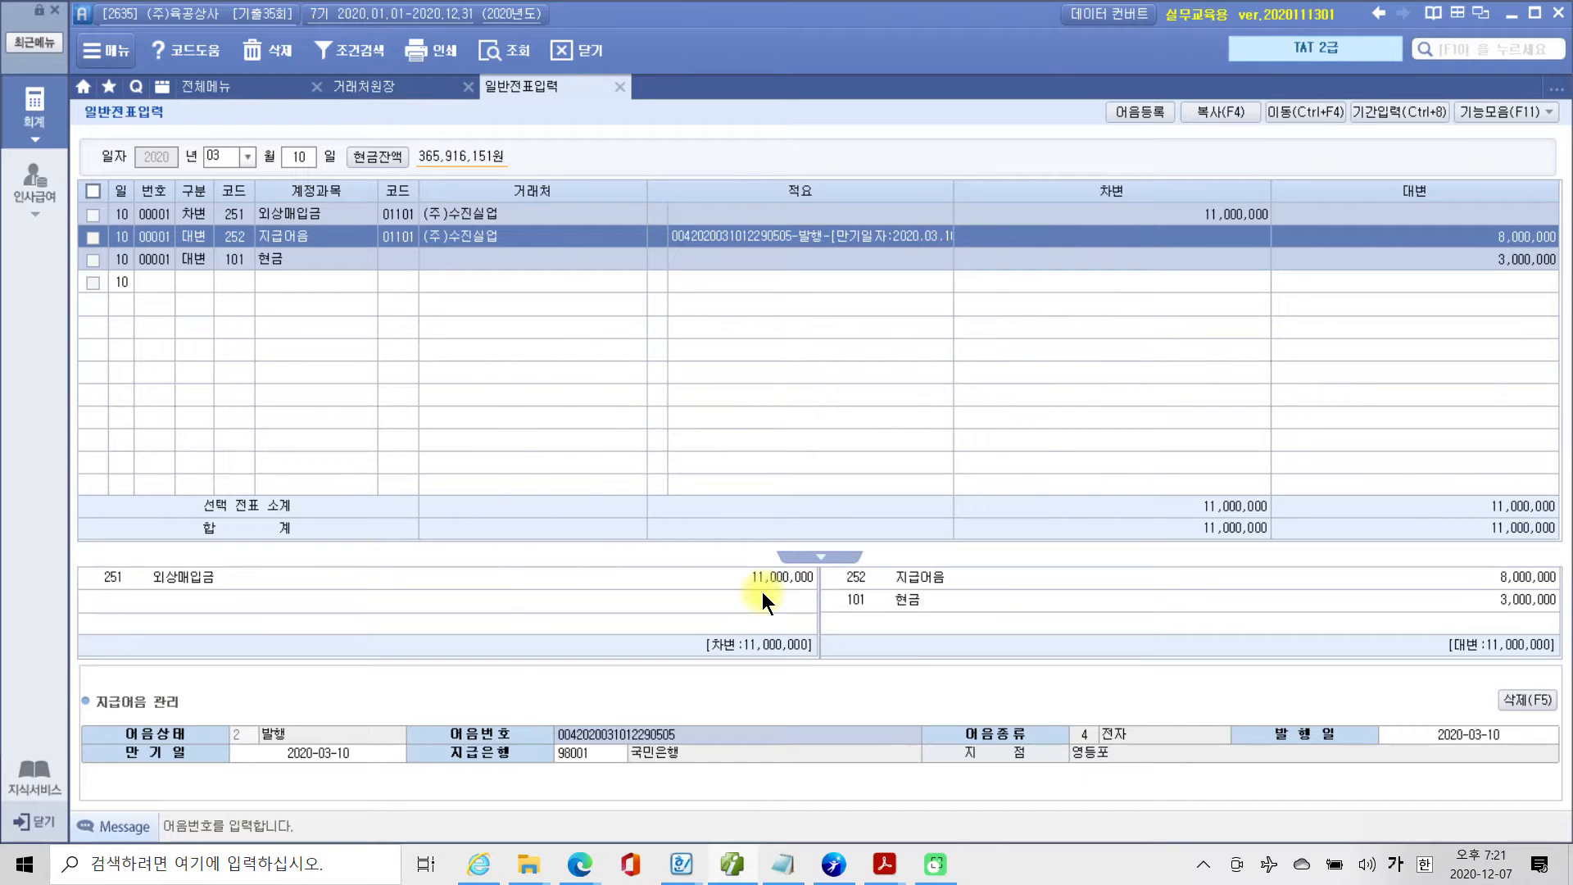
# Set the note's 만기일 to 2020-06-10, keeping the 발행일 and 지급은행.
pyautogui.press('Return')
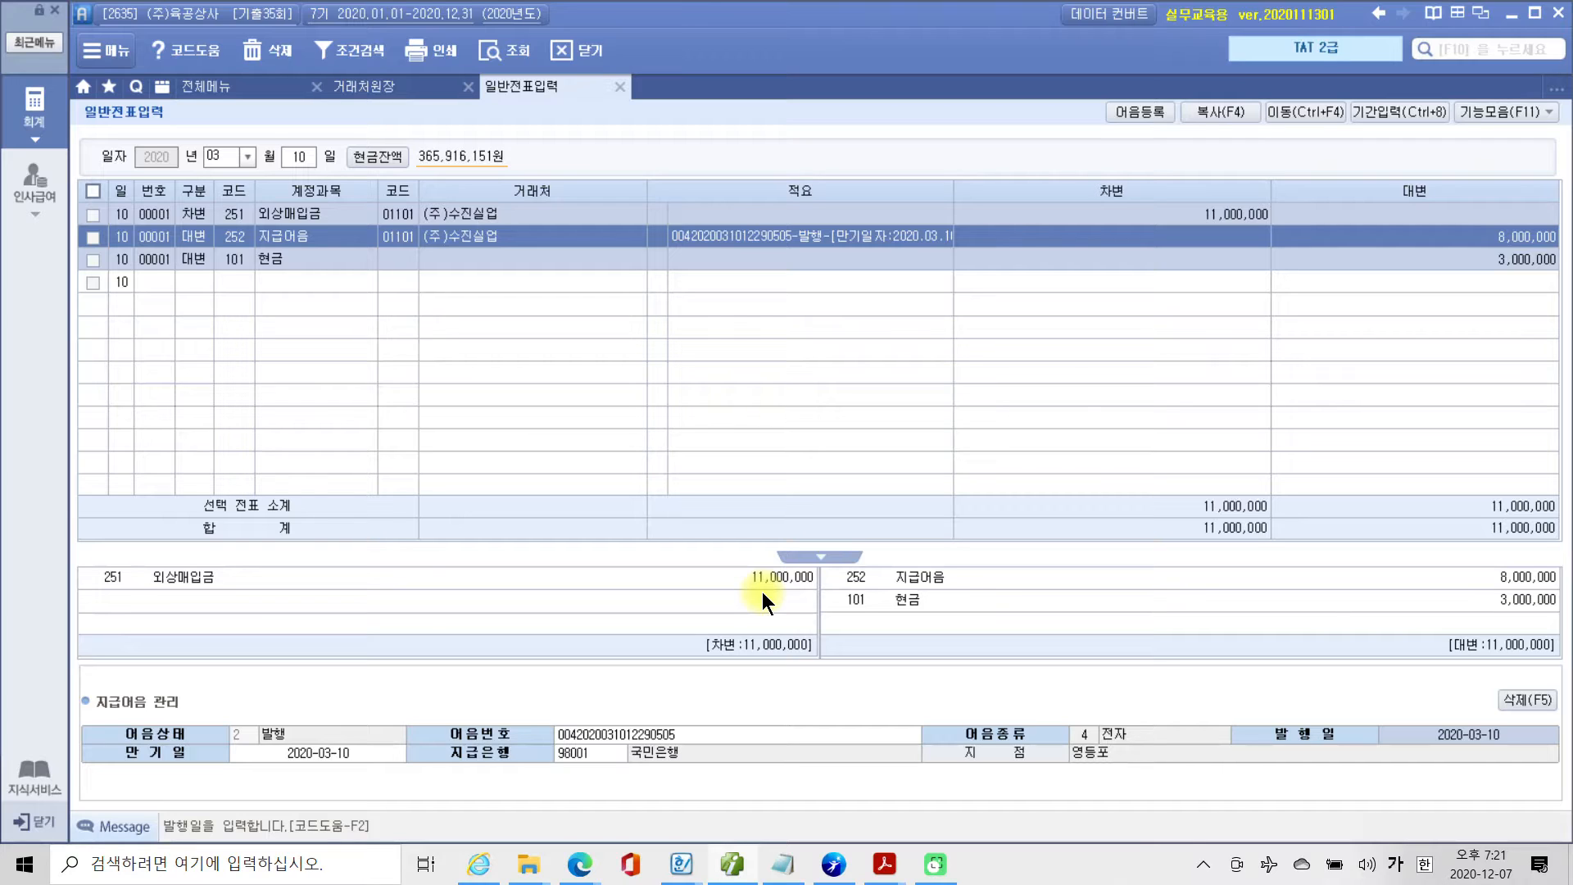
pyautogui.press('Return')
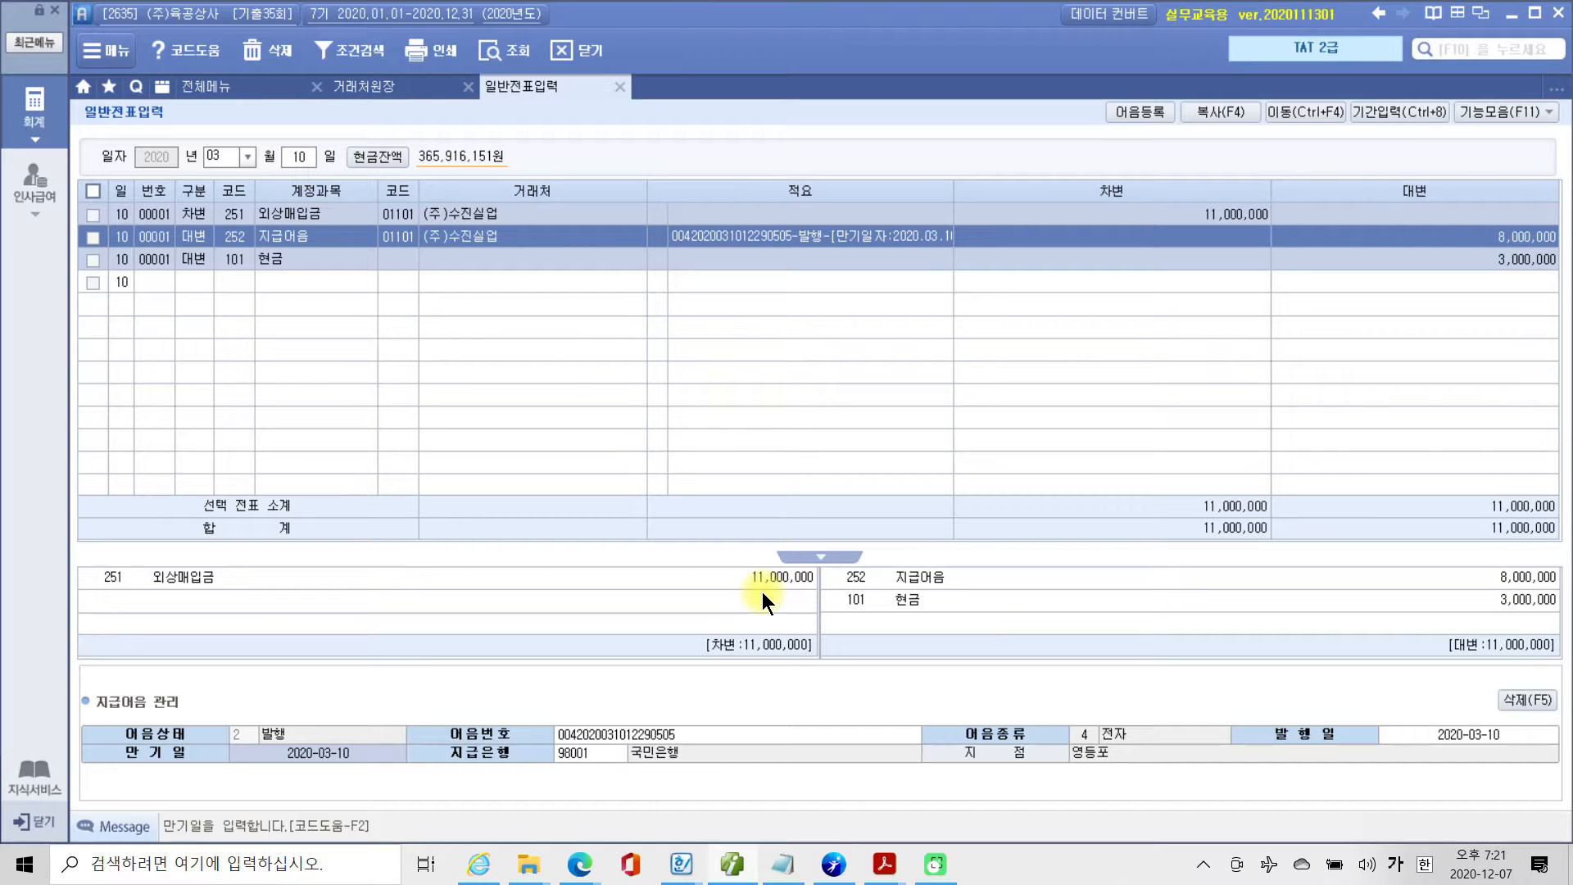
pyautogui.write('20')
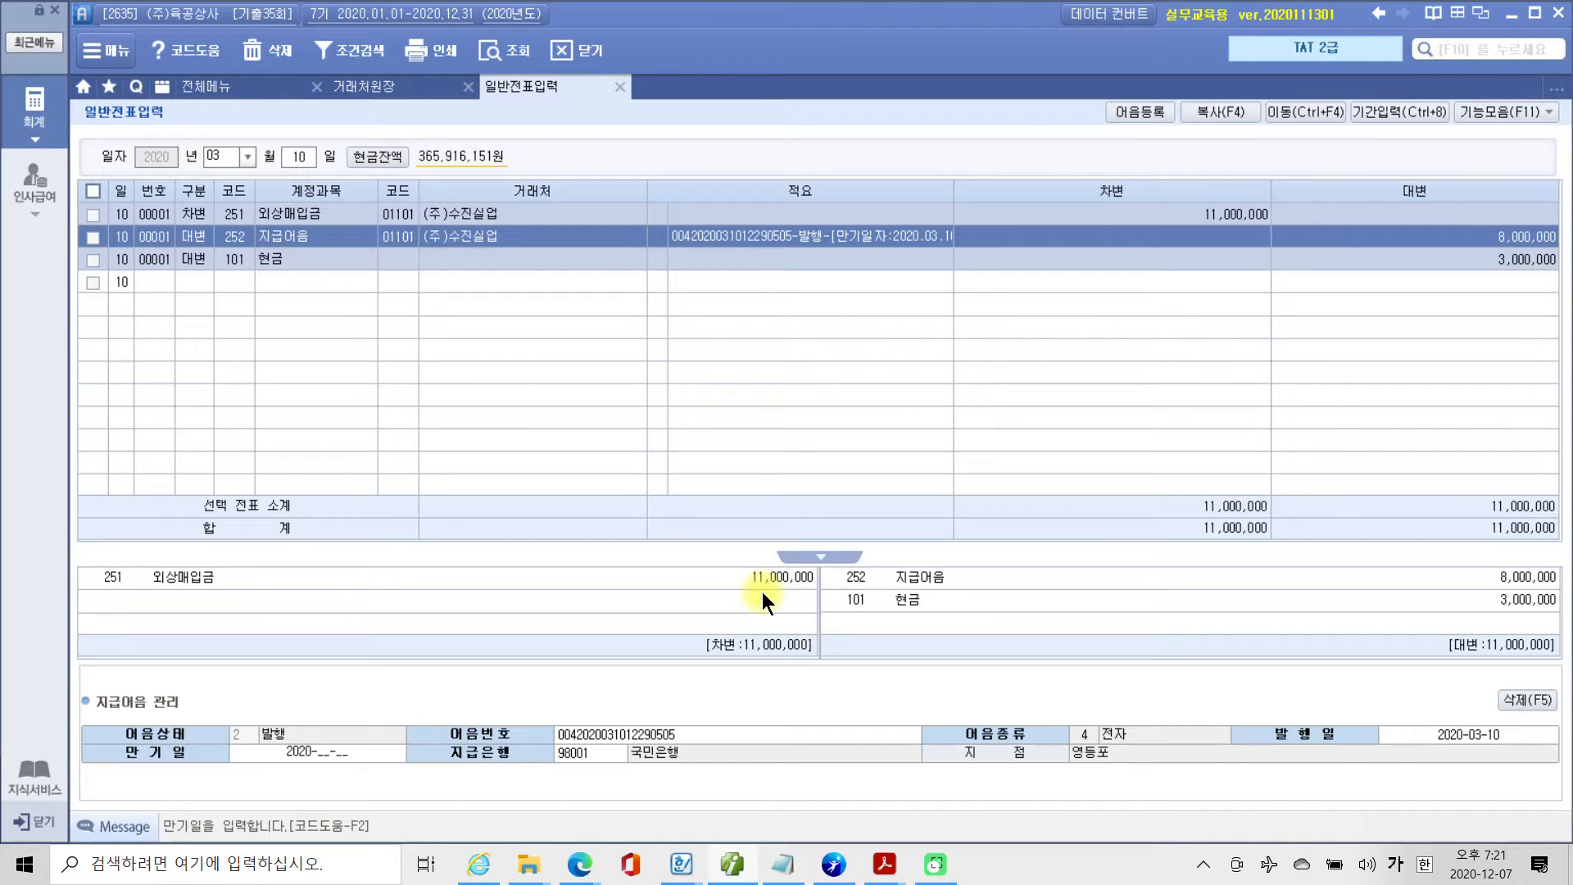
pyautogui.write('20-06-10')
pyautogui.press('Return')
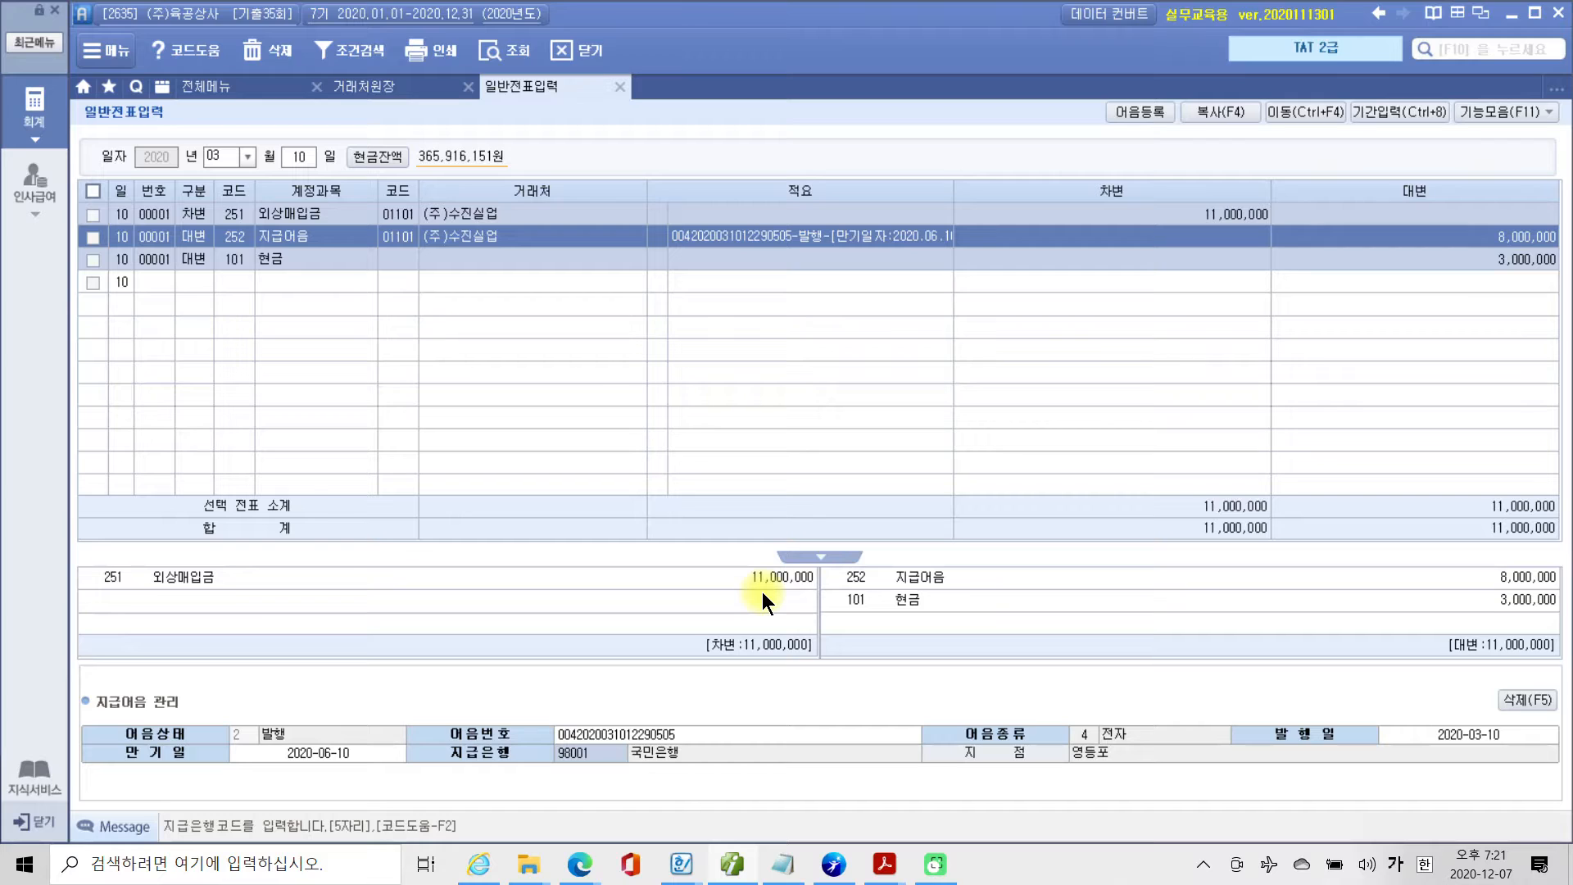
pyautogui.press('Return')
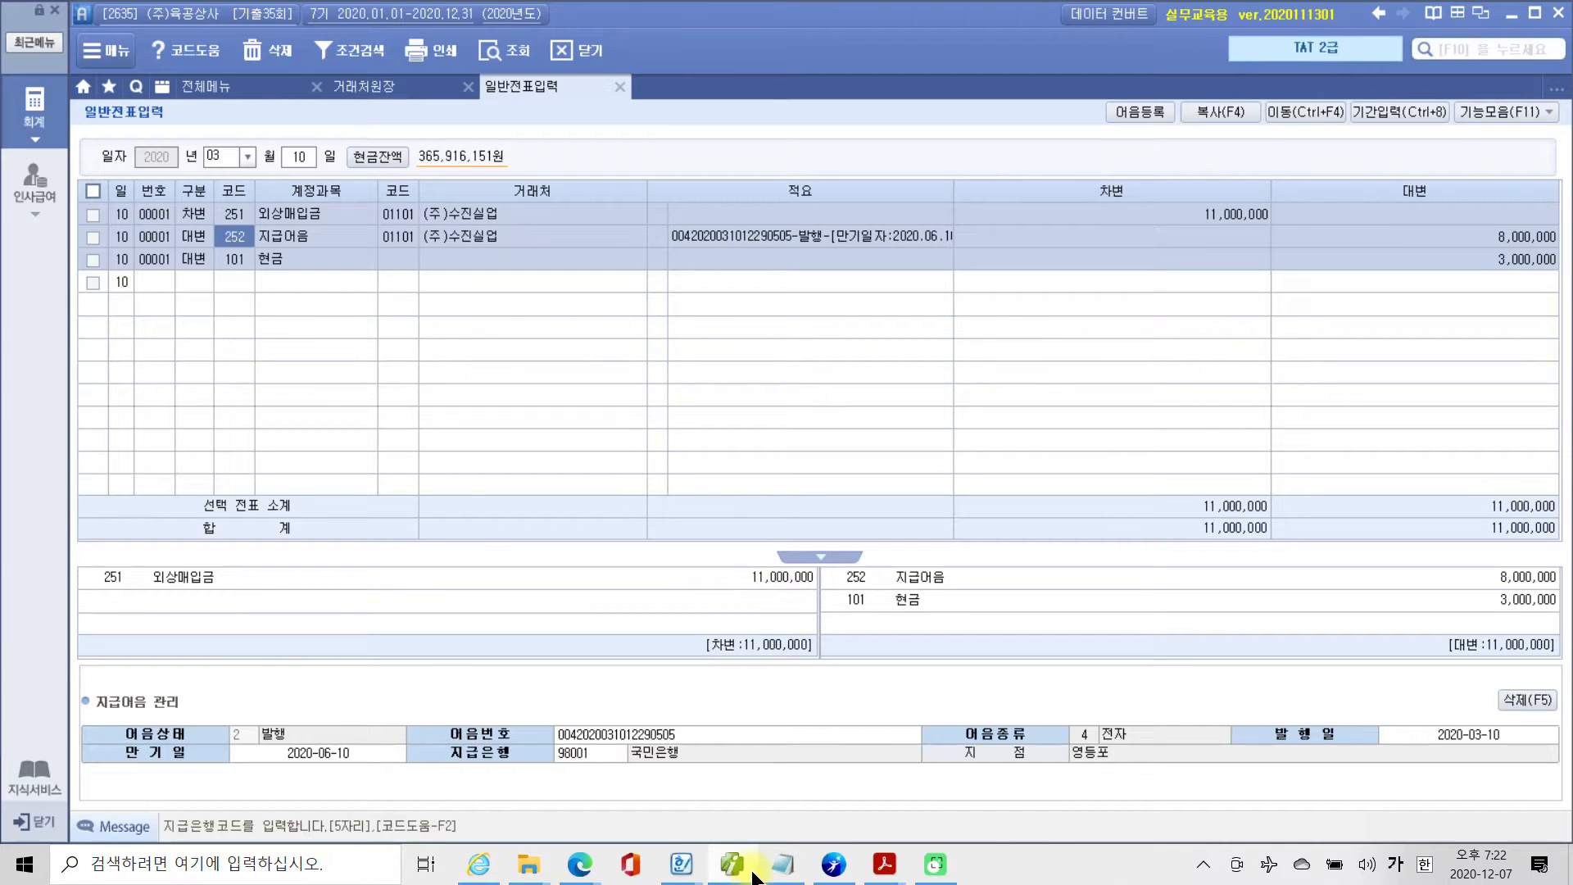
# Switch to 4부 기출문제(659~784).pdf and read the title and 보통예금 내역 of question 2, 정부보조금에 의한 유형자산의 구입.
pyautogui.moveTo(884, 865)
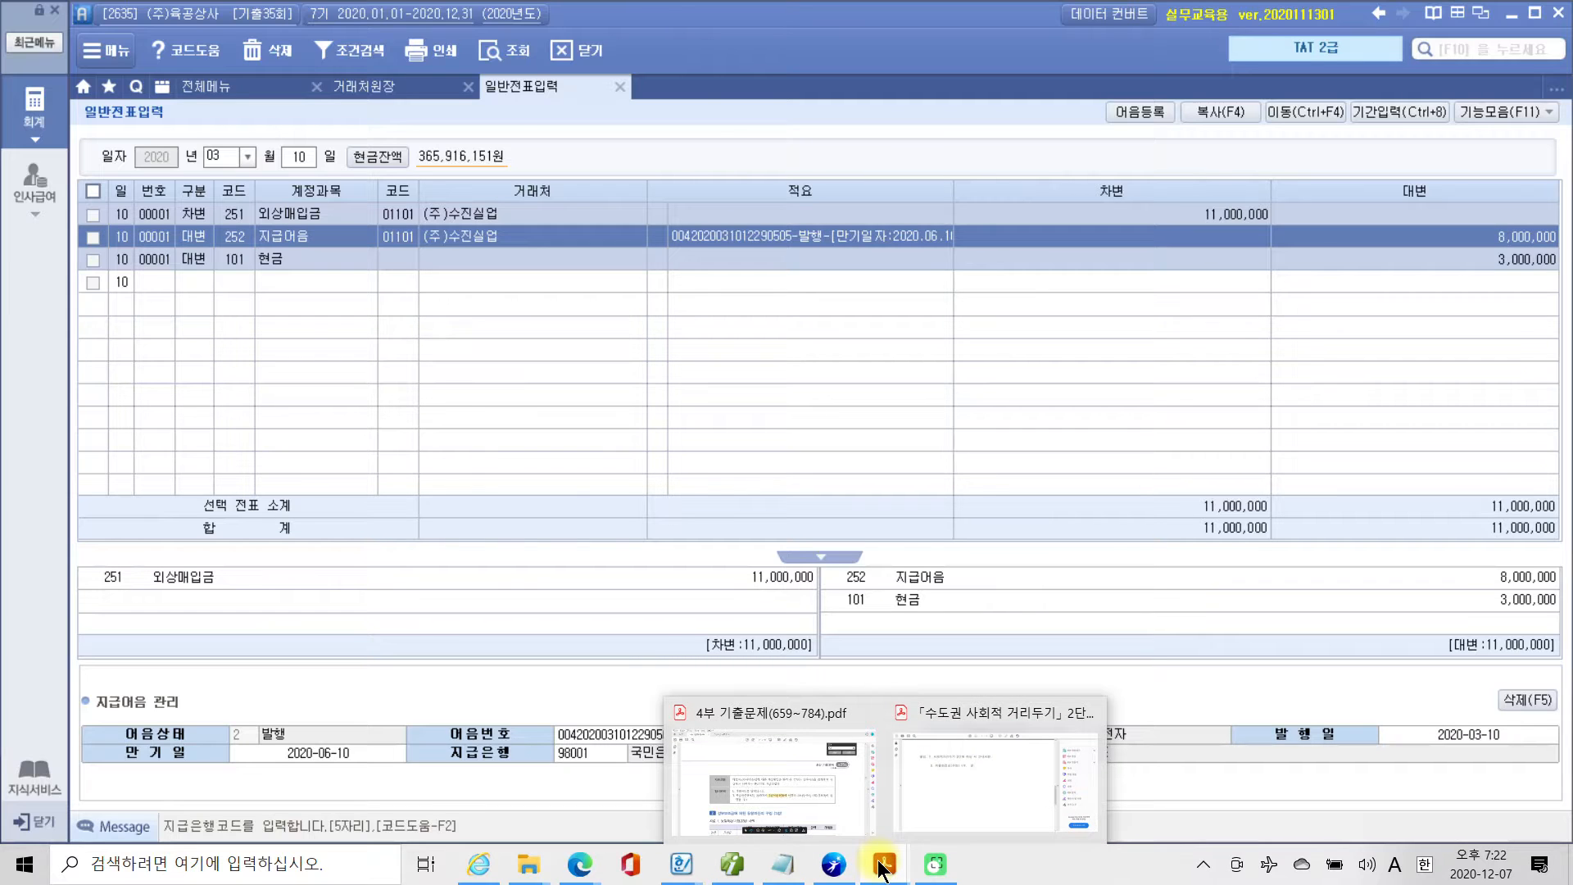
pyautogui.click(785, 775)
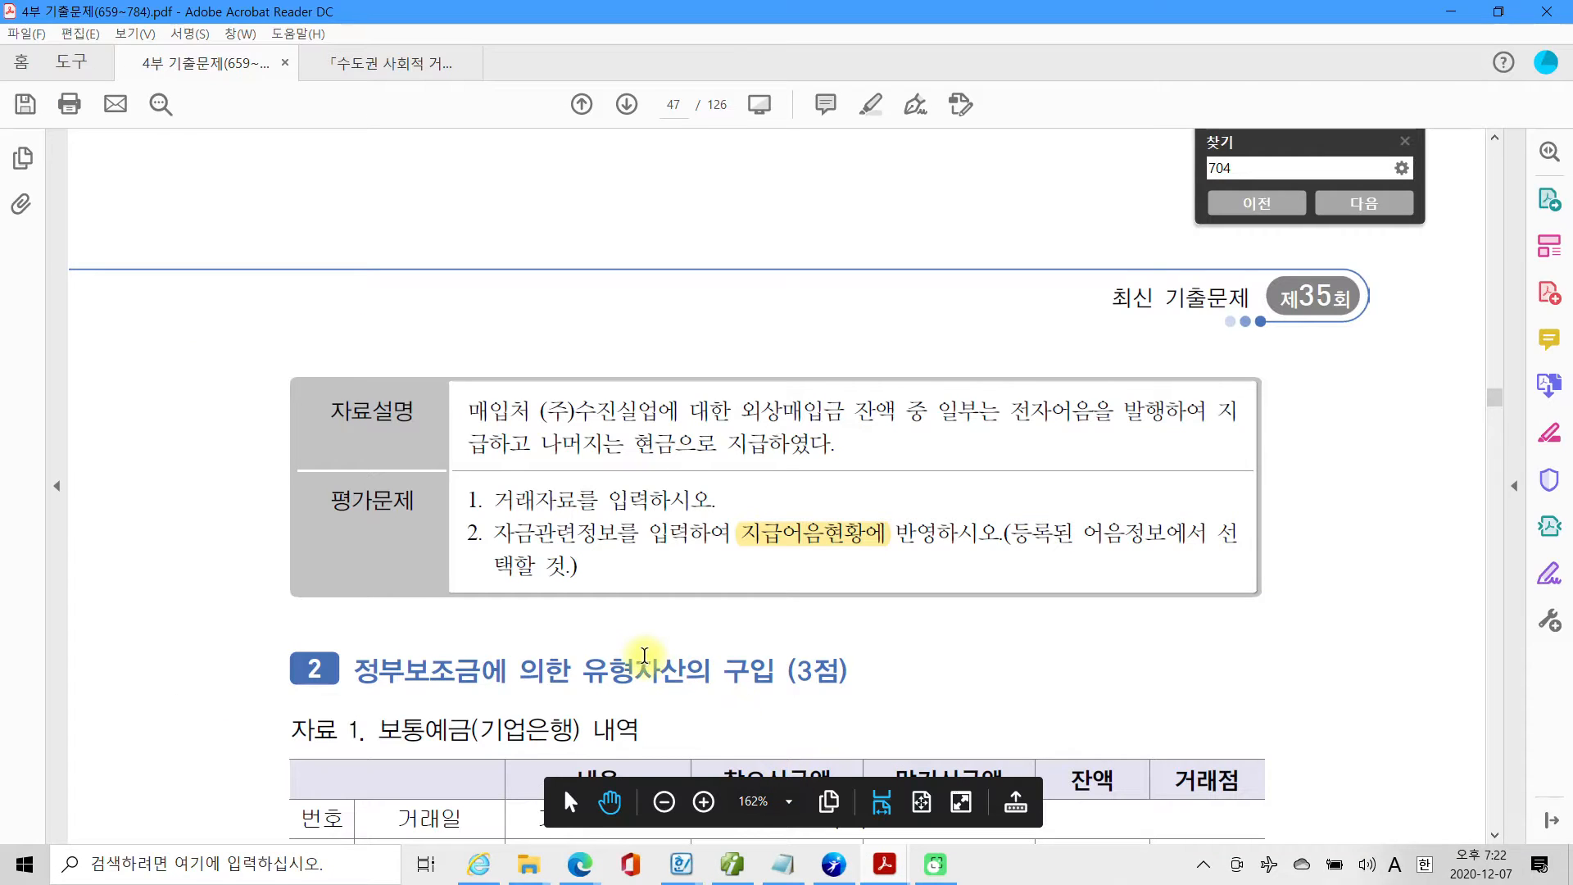
pyautogui.scroll(-5, 631, 660)
pyautogui.scroll(-2, 604, 657)
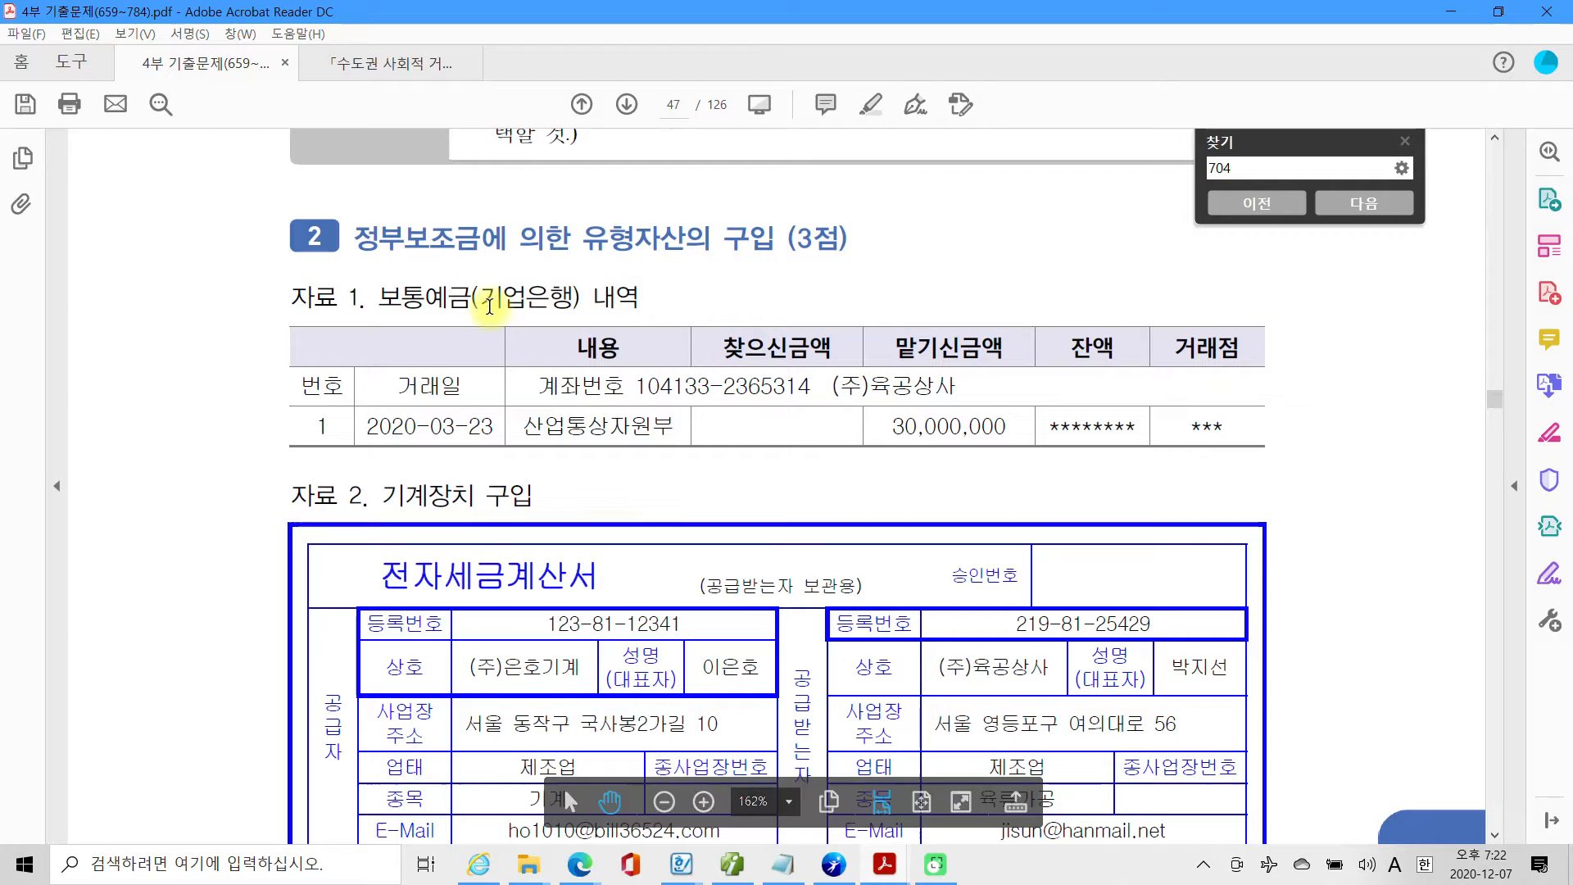
pyautogui.moveTo(258, 195)
pyautogui.mouseDown()
pyautogui.moveTo(477, 263)
pyautogui.moveTo(1020, 293)
pyautogui.mouseUp()
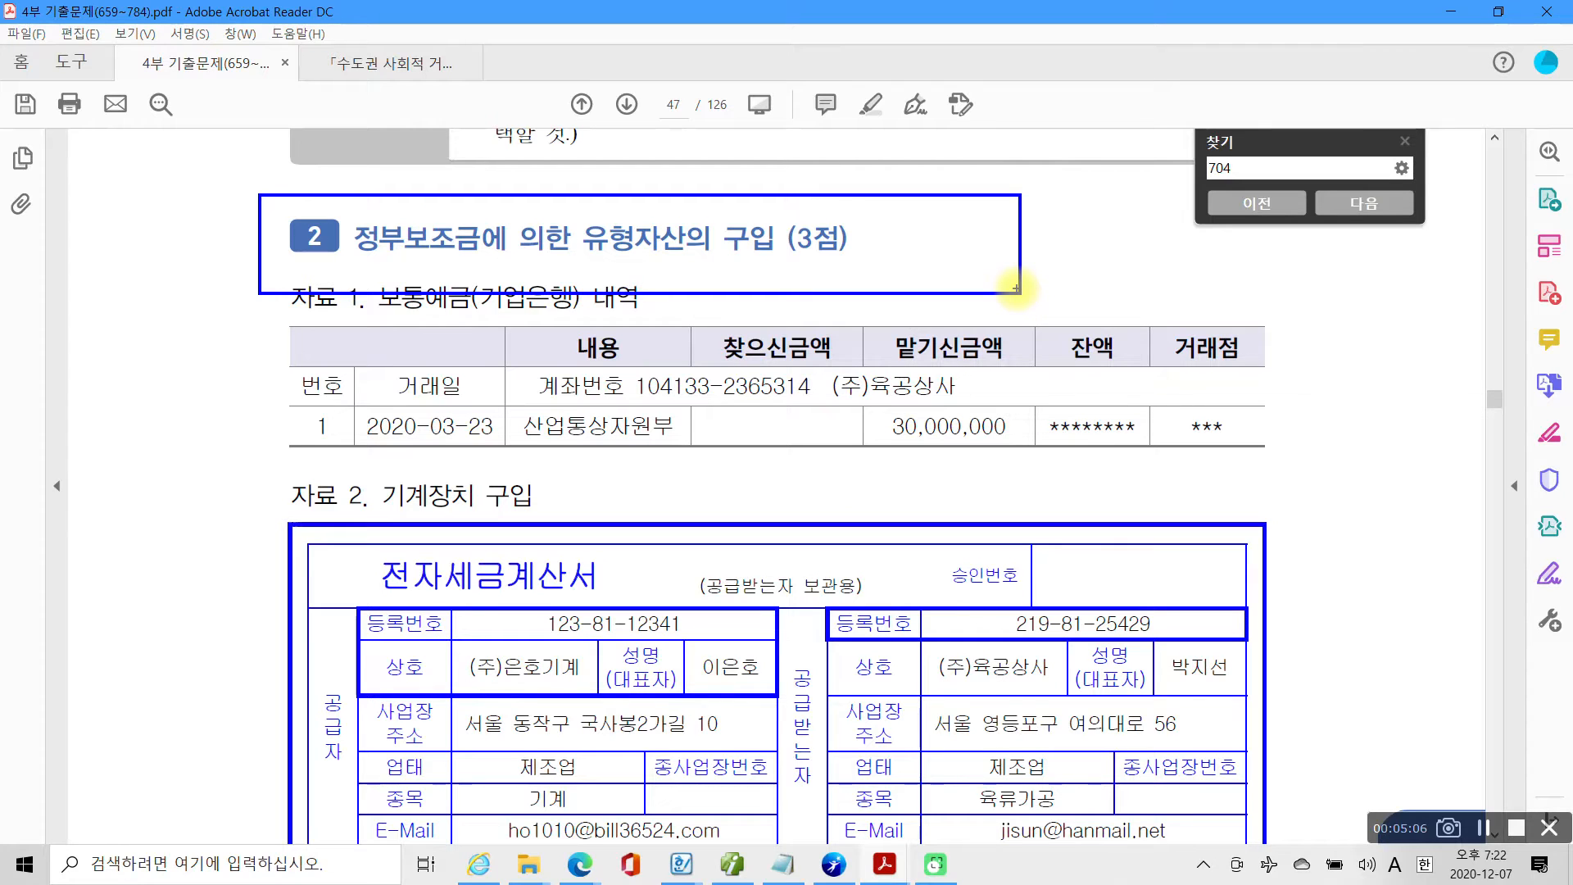
pyautogui.moveTo(455, 296)
pyautogui.mouseDown()
pyautogui.moveTo(318, 237)
pyautogui.moveTo(487, 336)
pyautogui.moveTo(311, 299)
pyautogui.moveTo(492, 345)
pyautogui.mouseUp()
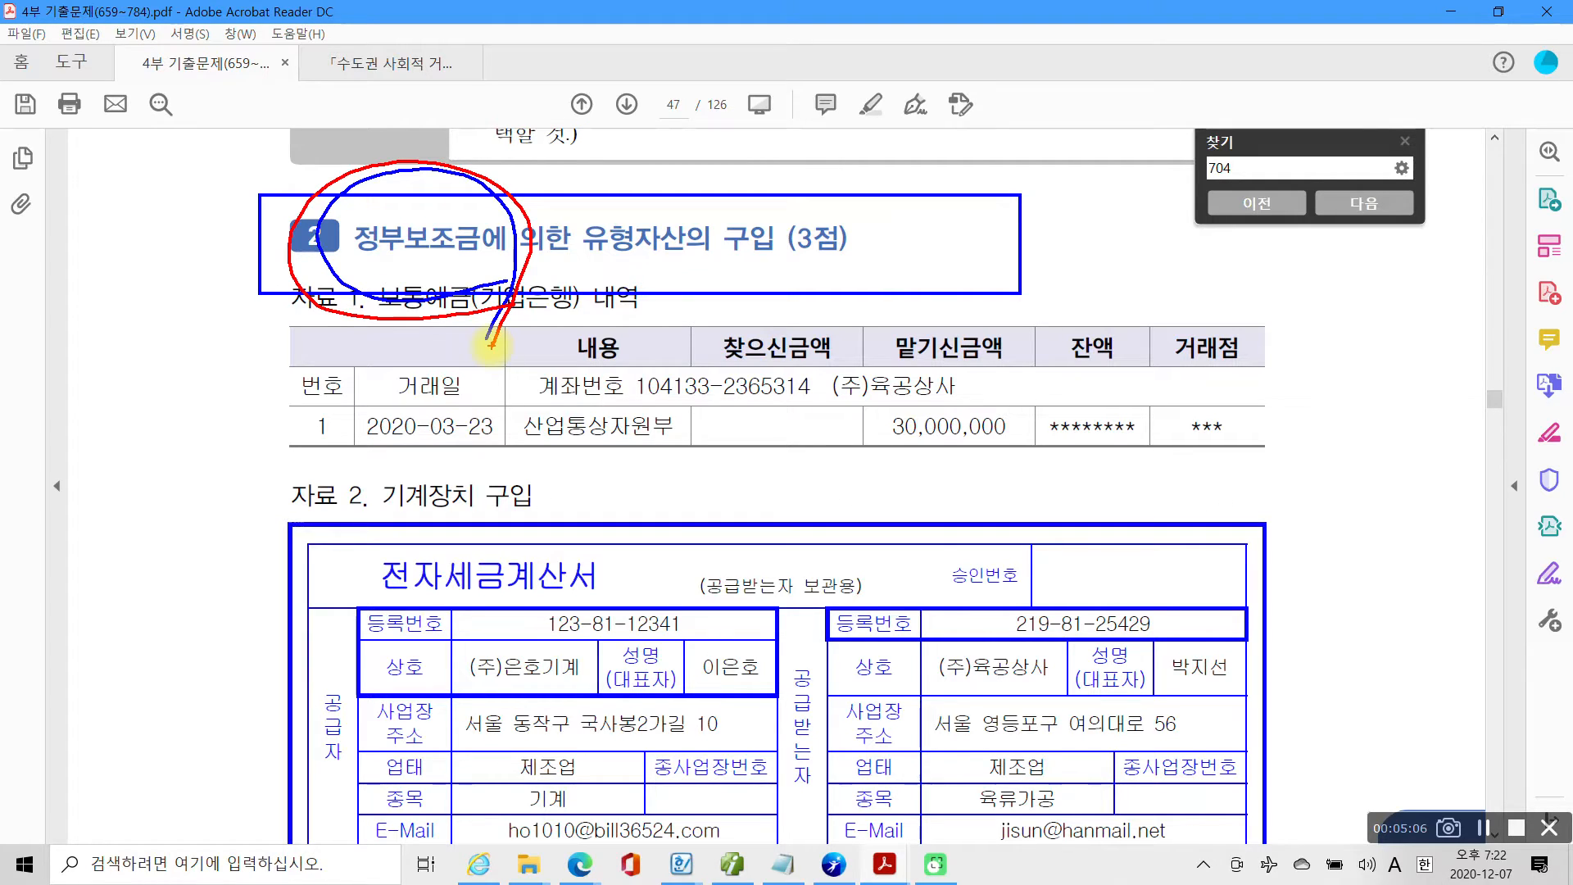
pyautogui.press('Escape')
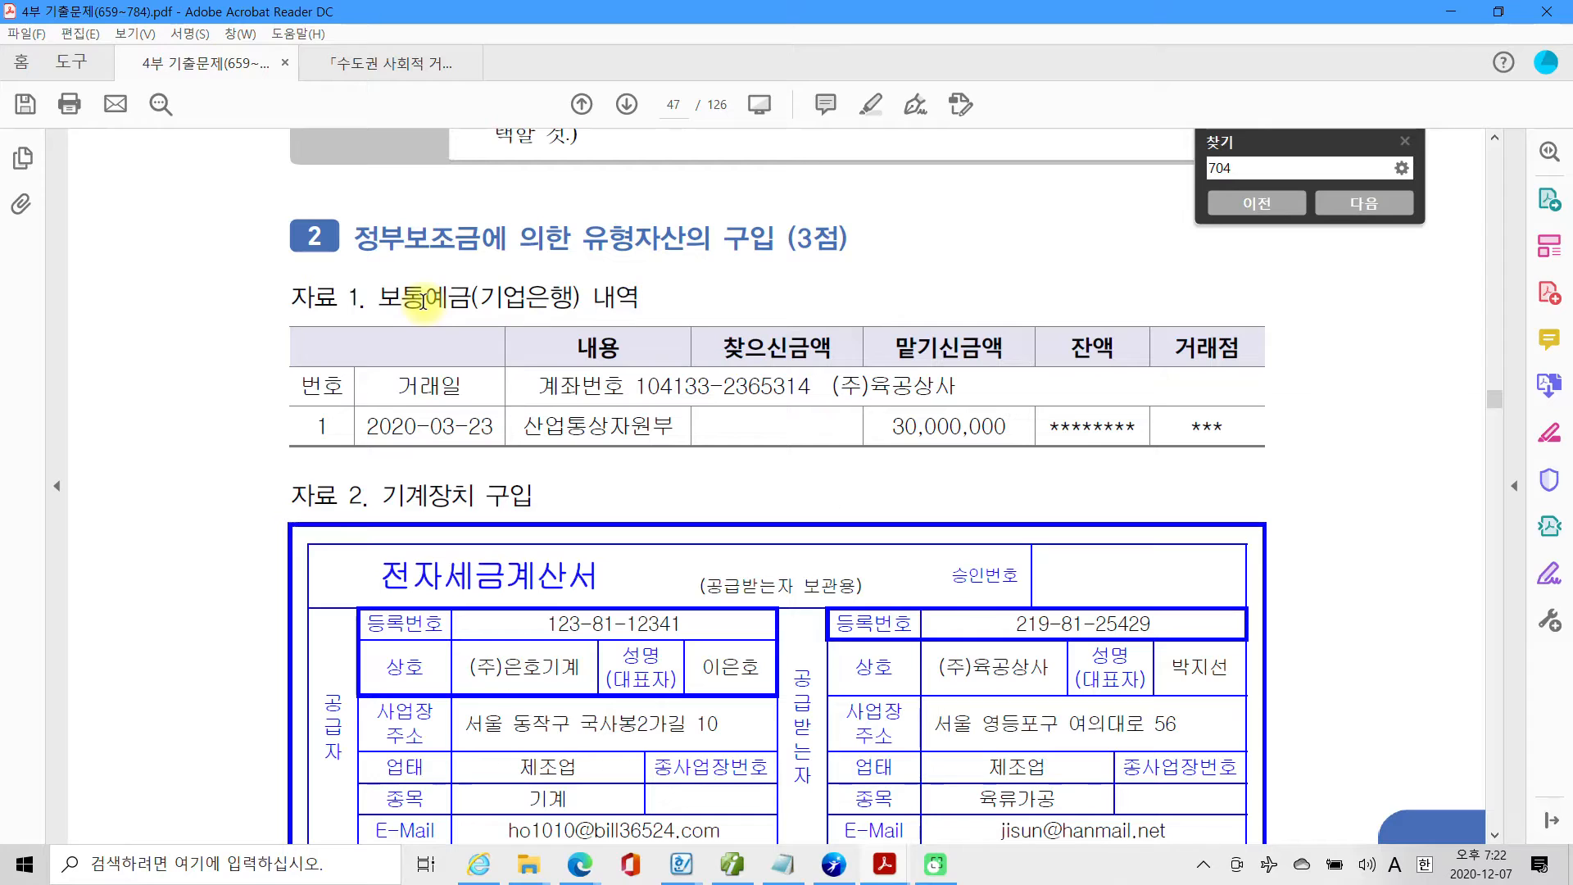
pyautogui.scroll(-1, 404, 488)
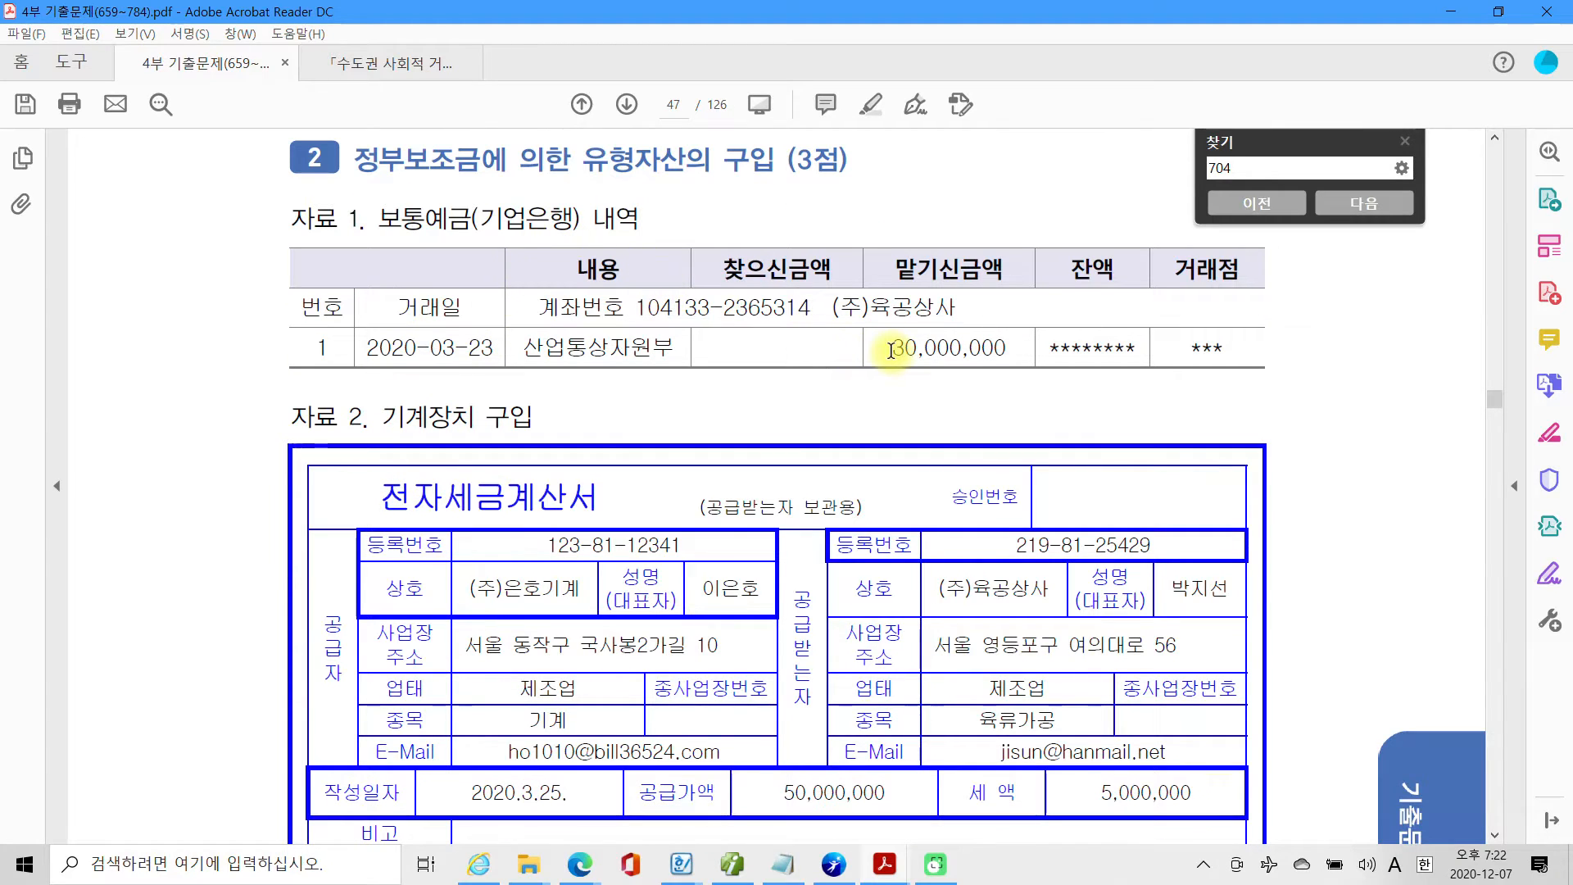
# Highlight the 맡기신금액 of 30,000,000 in the 보통예금(기업은행) 내역 table.
pyautogui.moveTo(891, 350); pyautogui.dragTo(1003, 350)
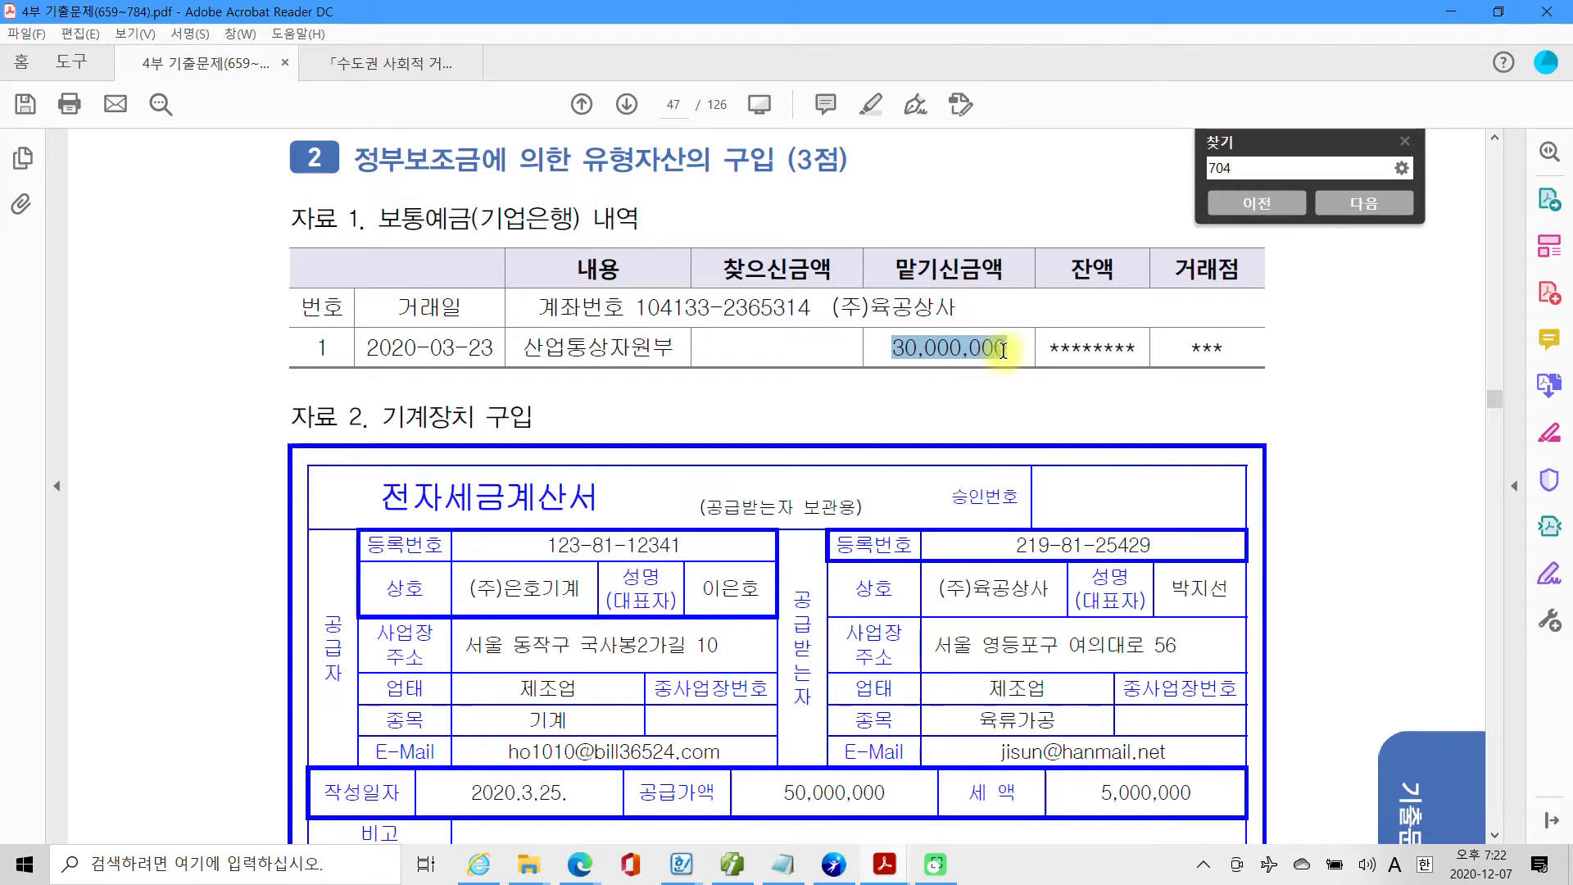
pyautogui.rightClick(918, 358)
pyautogui.click(973, 418)
# Read the 기계장치 전자세금계산서 and question 2's 자료설명 and 평가문제, closing the search box that covers the page.
pyautogui.scroll(-5, 559, 553)
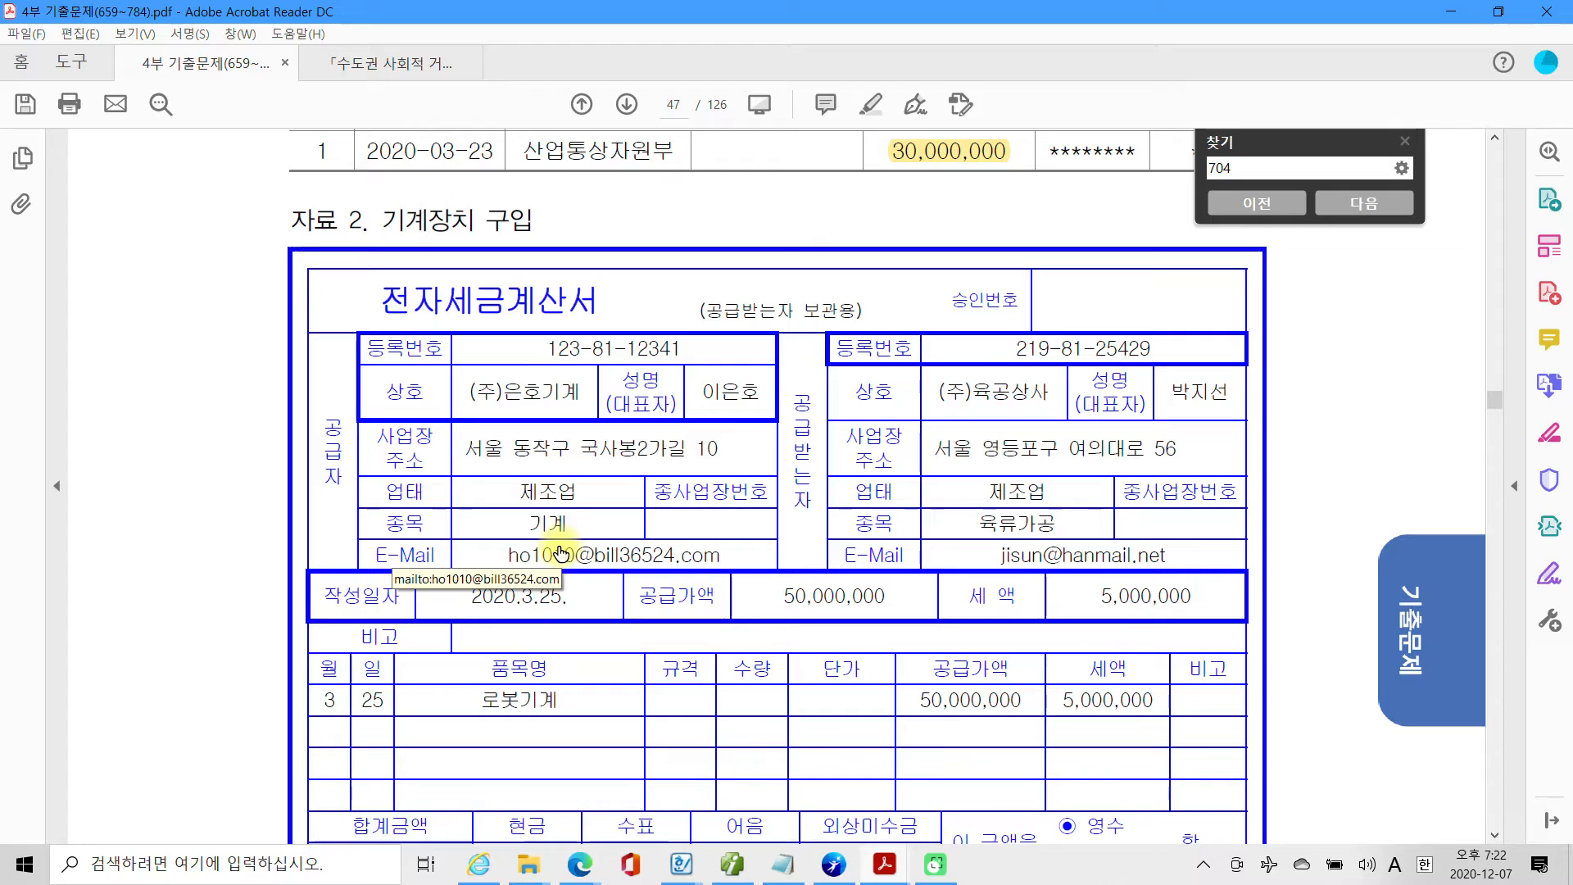
pyautogui.scroll(-2, 559, 553)
pyautogui.moveTo(911, 621); pyautogui.dragTo(1011, 623)
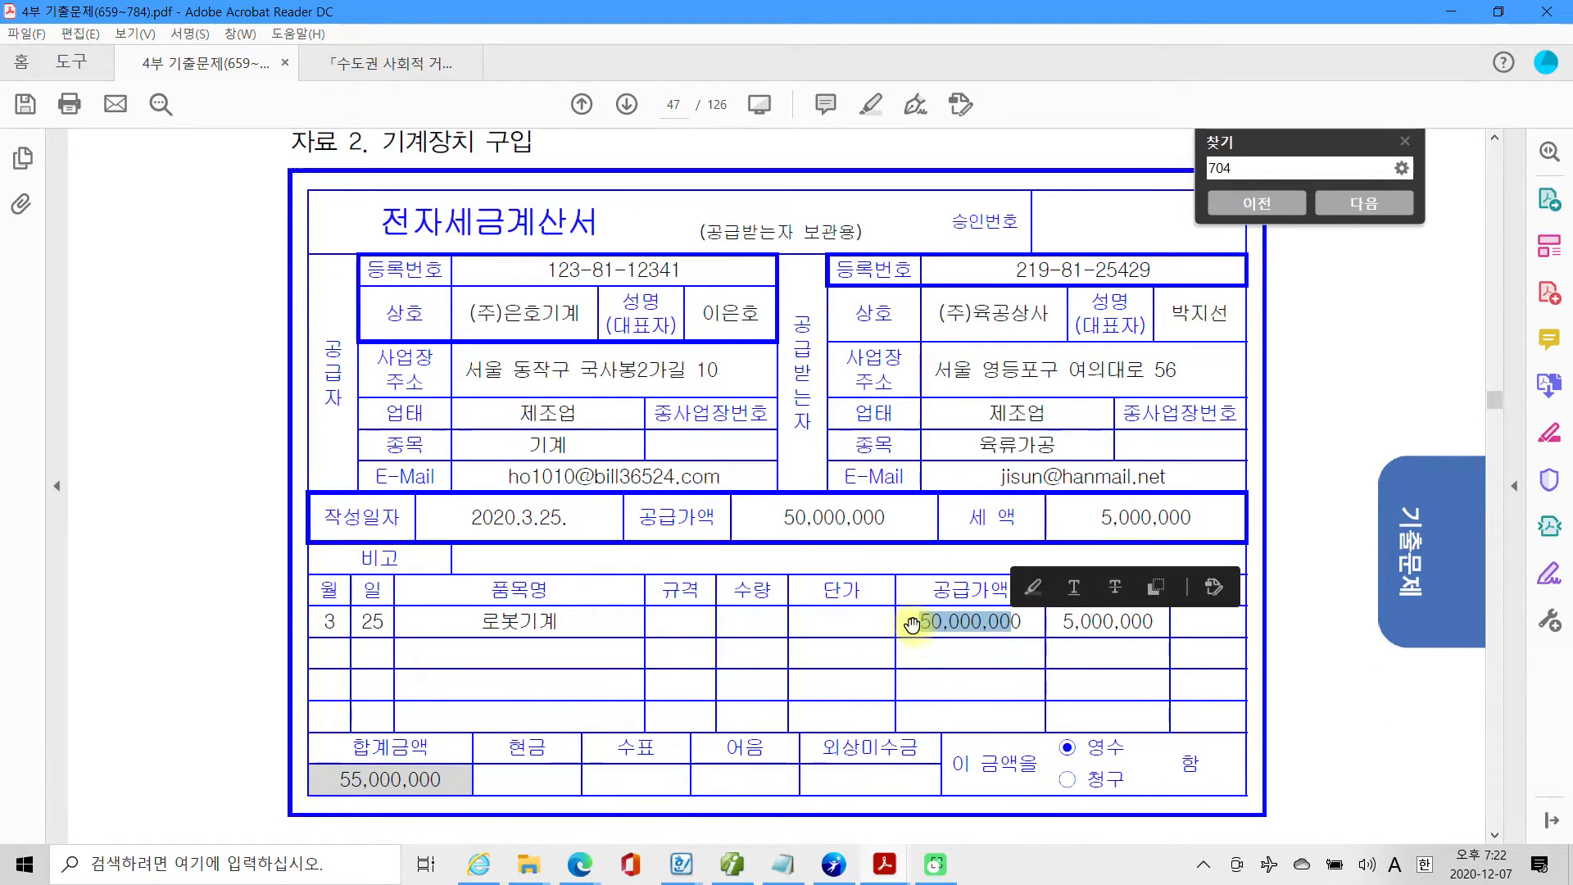
pyautogui.scroll(-20, 906, 636)
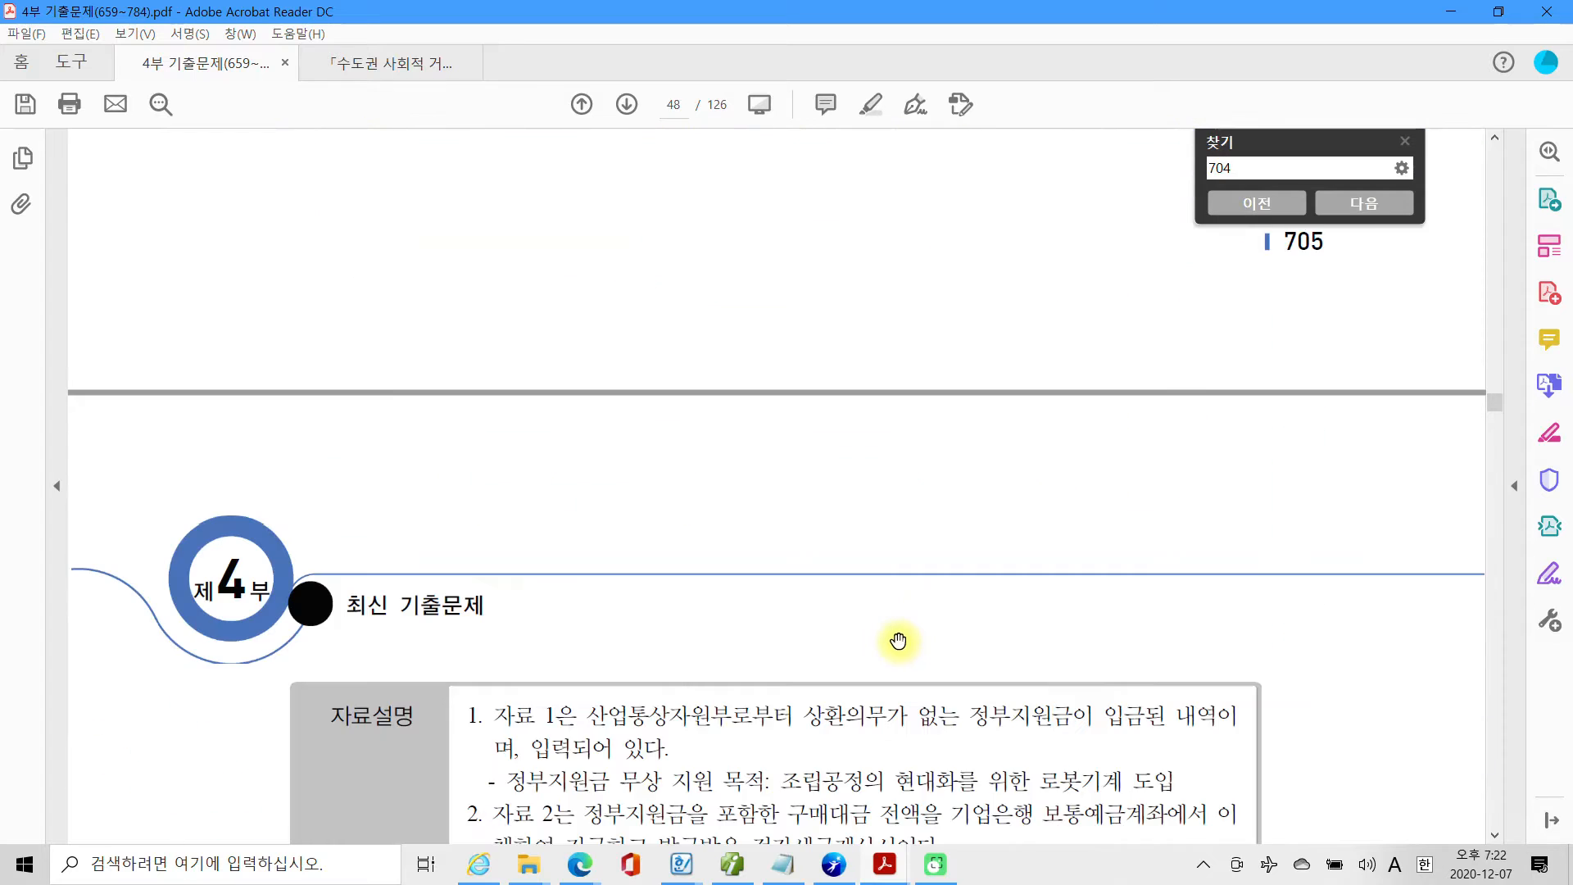
pyautogui.scroll(-8, 899, 641)
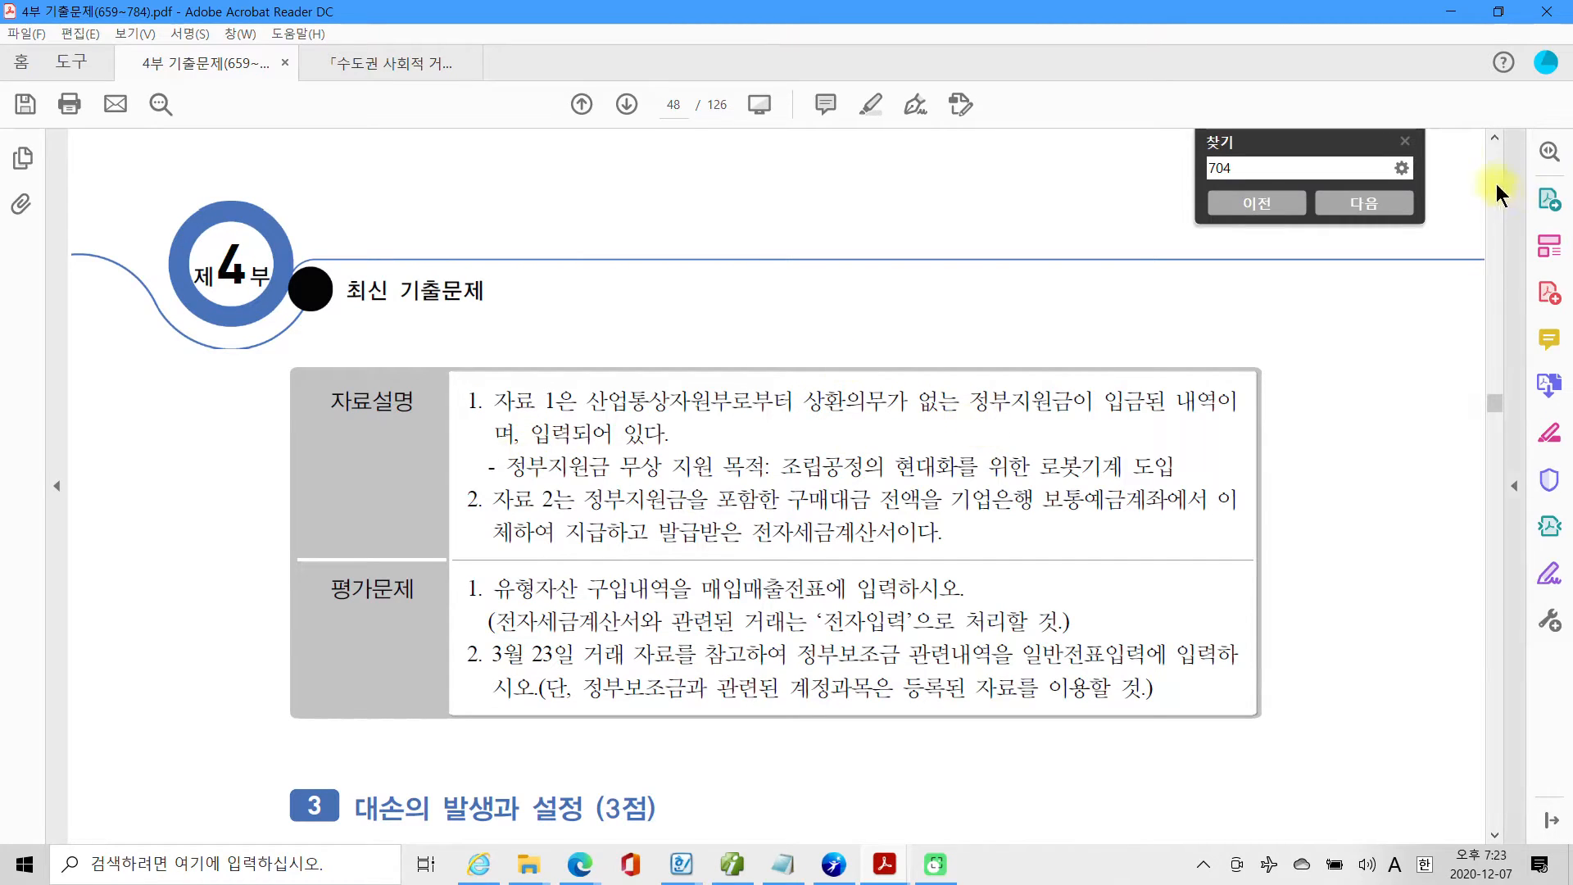
pyautogui.click(1405, 141)
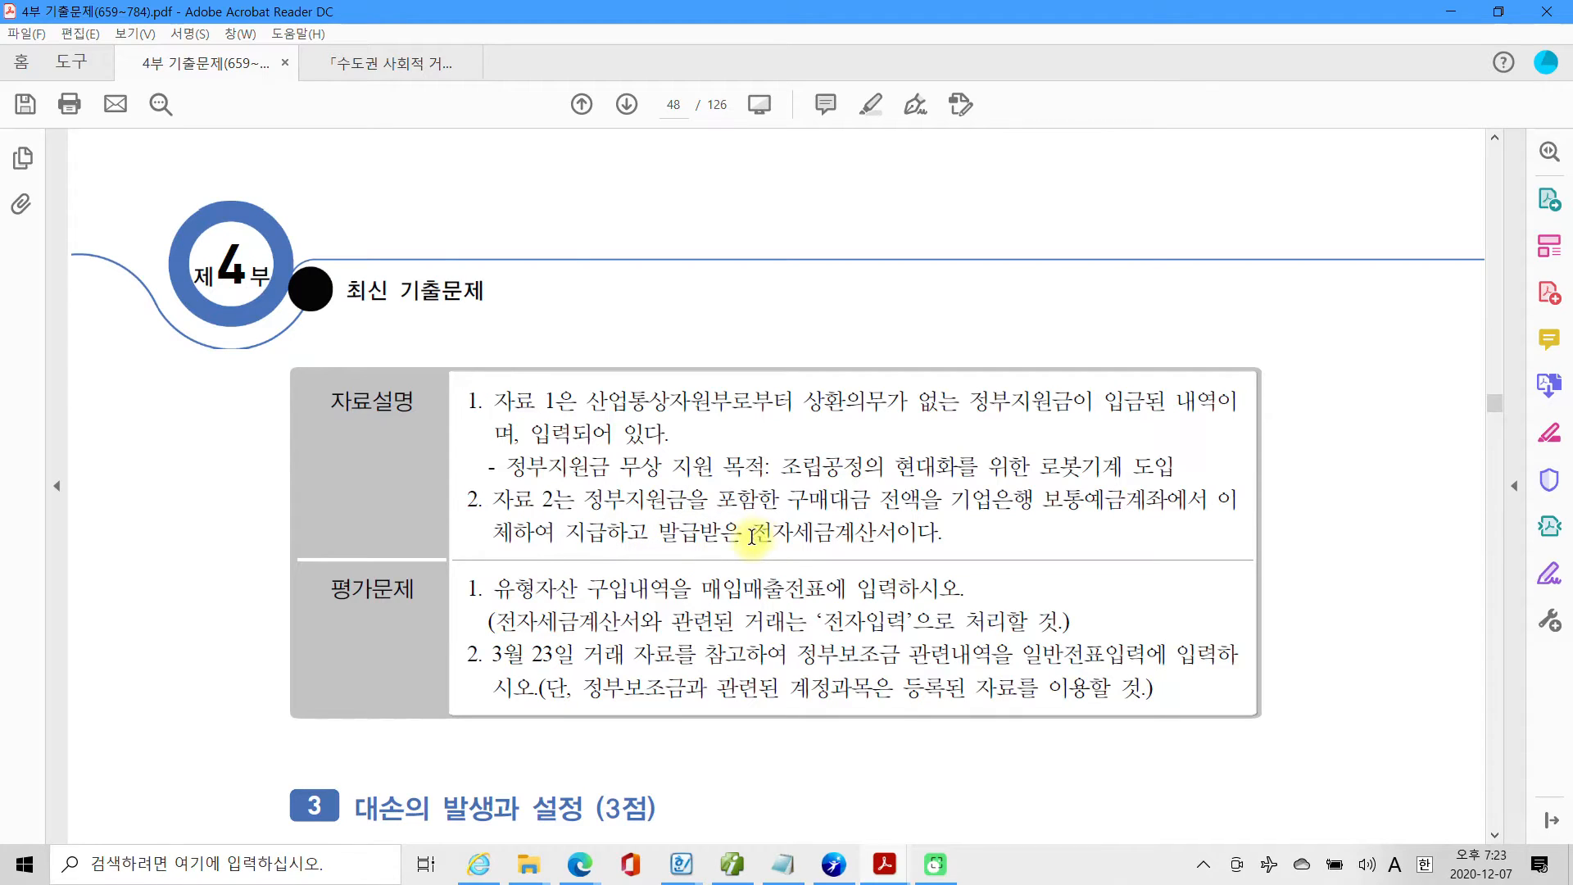
pyautogui.scroll(-1, 524, 597)
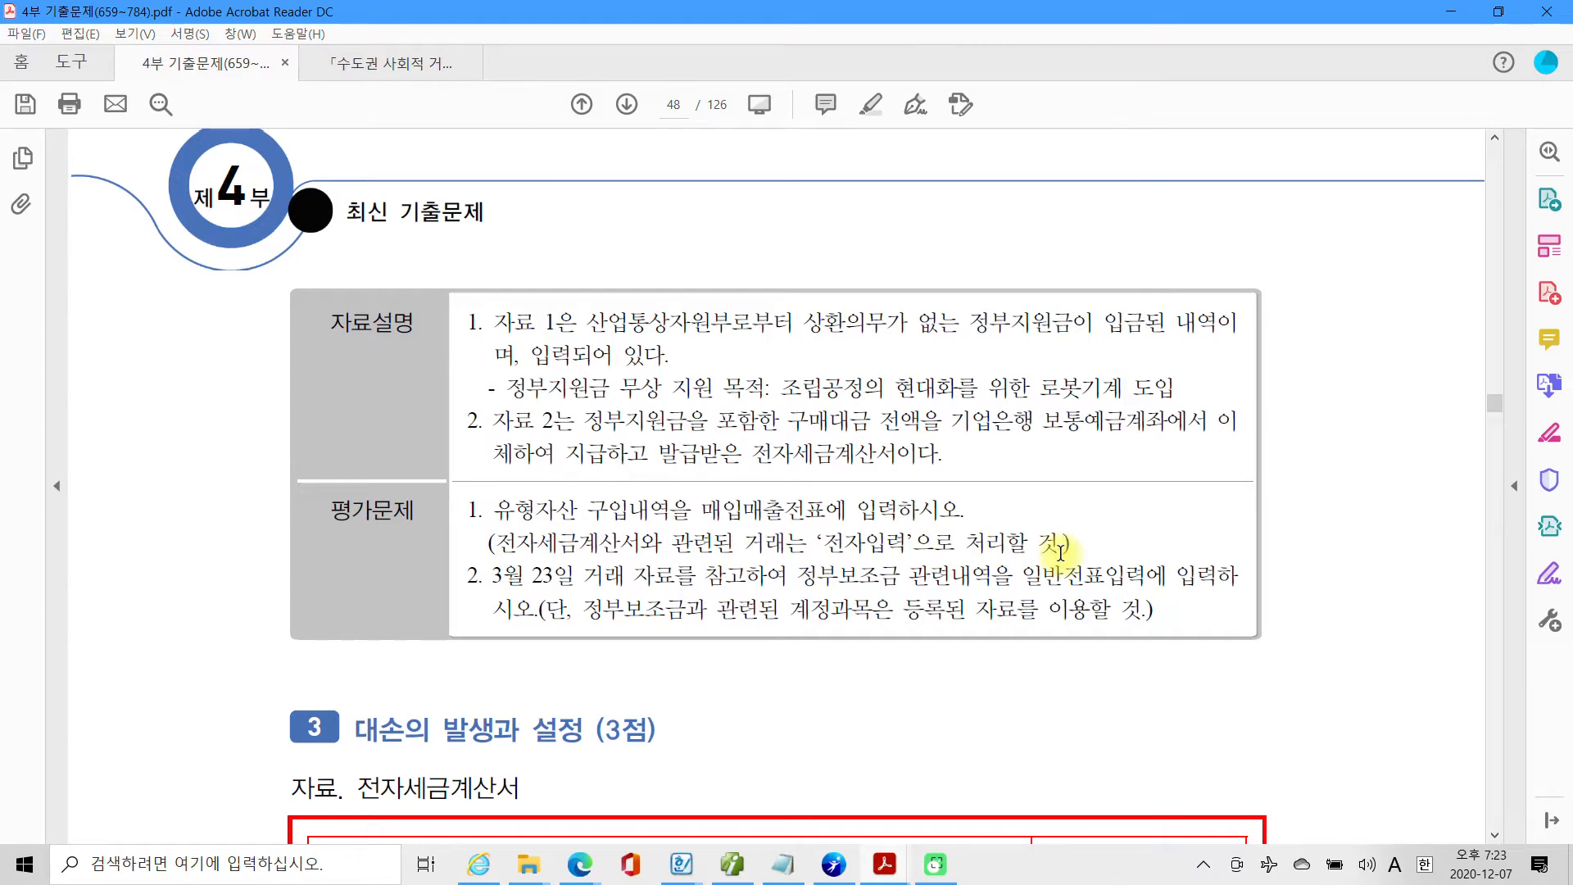
# Highlight instruction 1 of the 평가문제, covering the 매입매출전표 entry and the 전자입력 note in parentheses.
pyautogui.moveTo(1069, 548); pyautogui.dragTo(560, 524)
pyautogui.rightClick(563, 514)
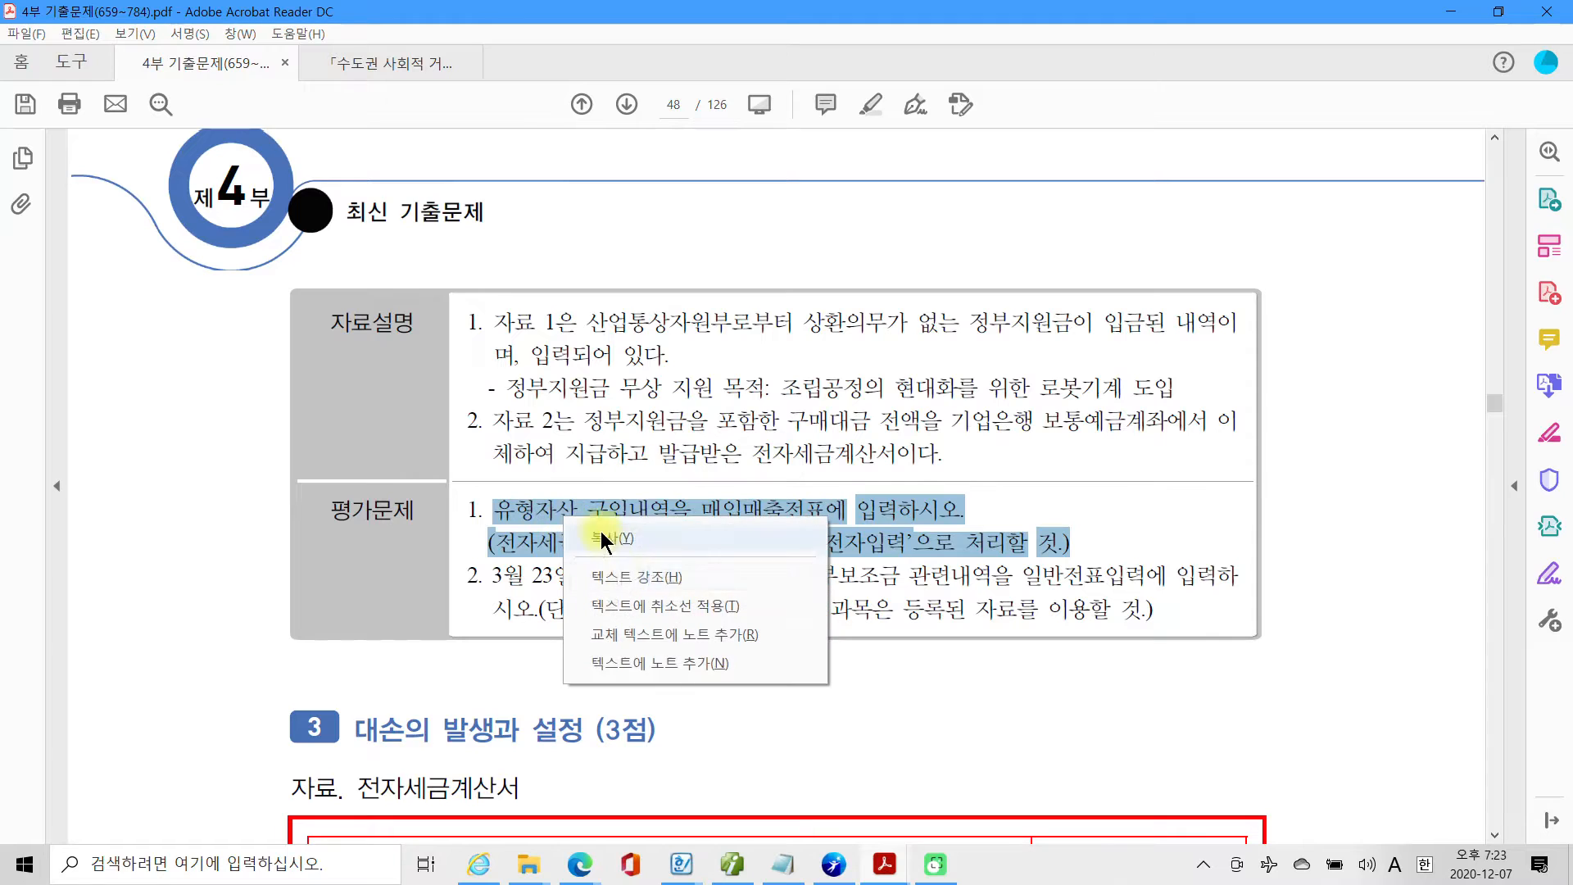
pyautogui.click(609, 573)
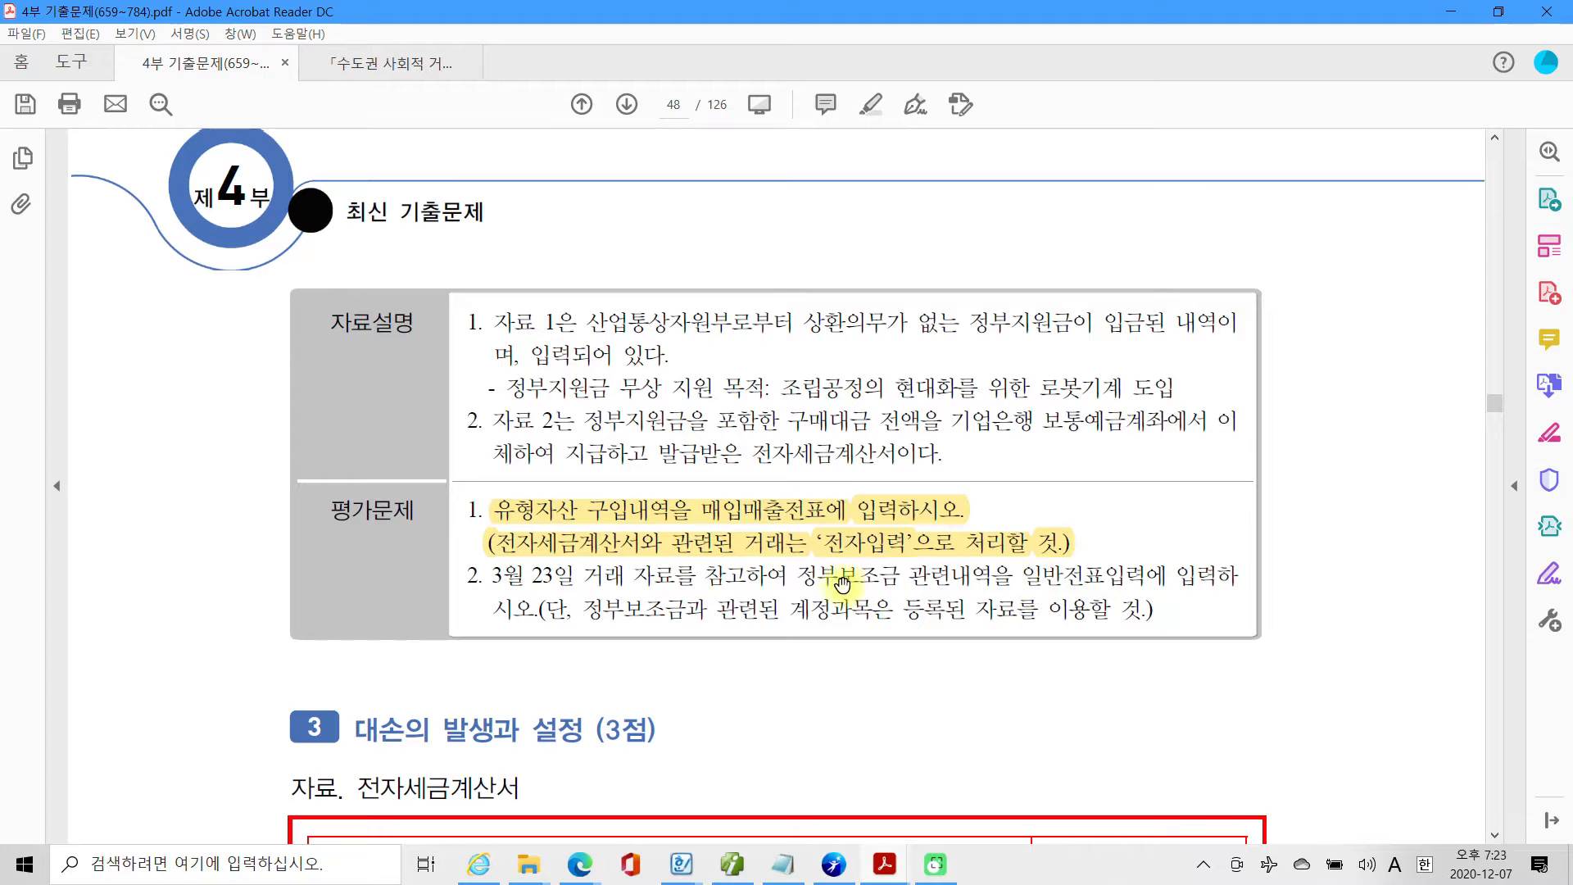
# Highlight '정부보조금 관련내역을 일반전표입력에 입력하시오.' and '등록된 자료를 이용할' in instruction 2 of the 평가문제.
pyautogui.moveTo(807, 576); pyautogui.dragTo(525, 613)
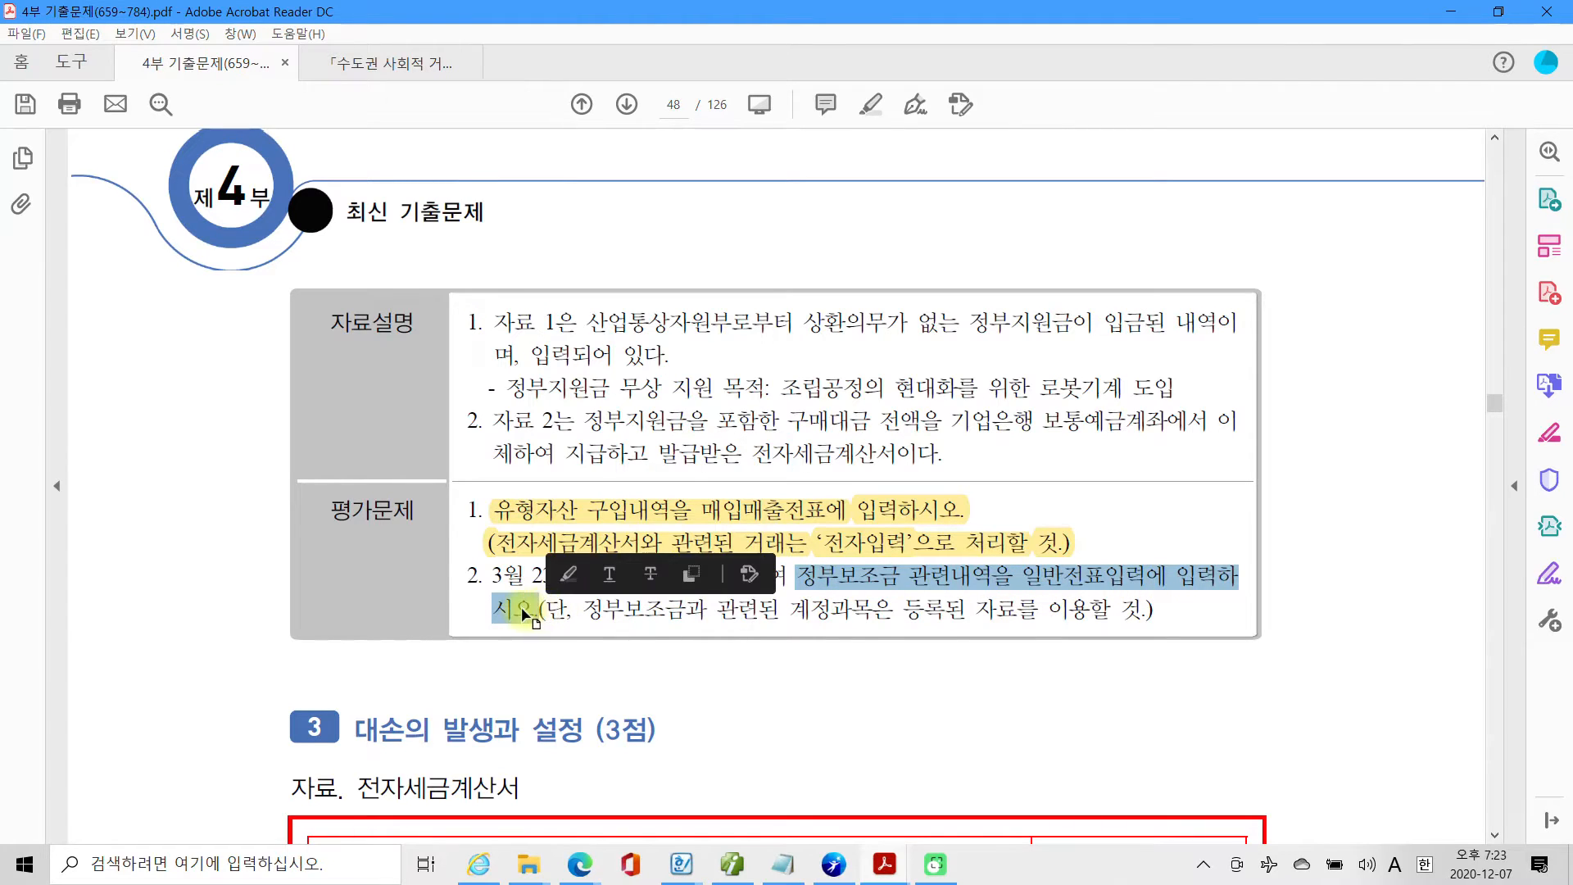
pyautogui.rightClick(525, 613)
pyautogui.click(543, 658)
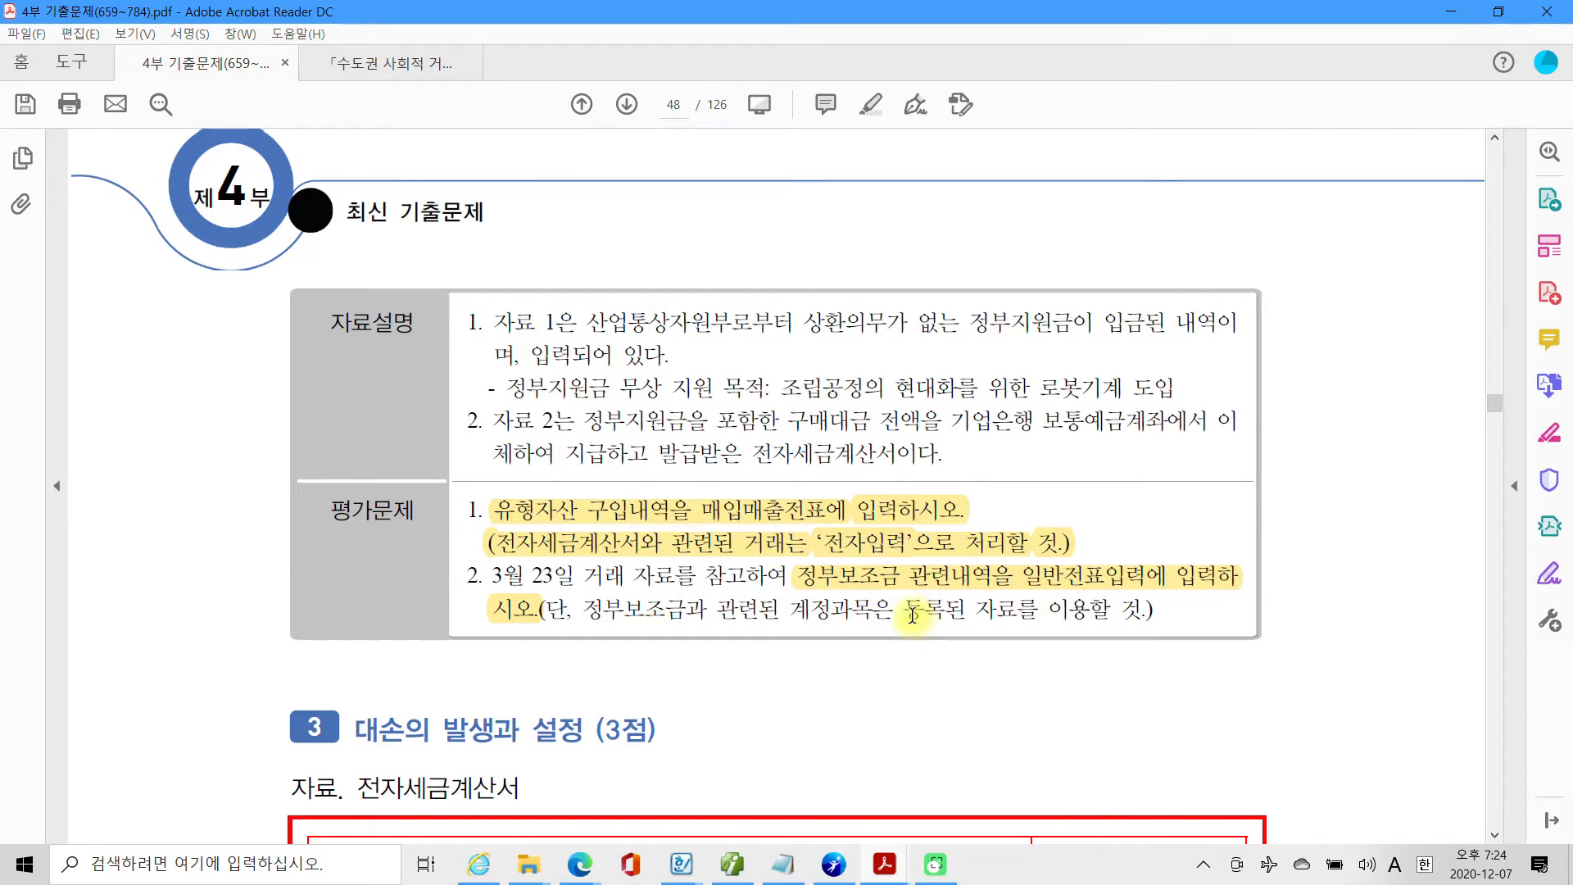
pyautogui.moveTo(905, 611); pyautogui.dragTo(1111, 610)
pyautogui.rightClick(1055, 616)
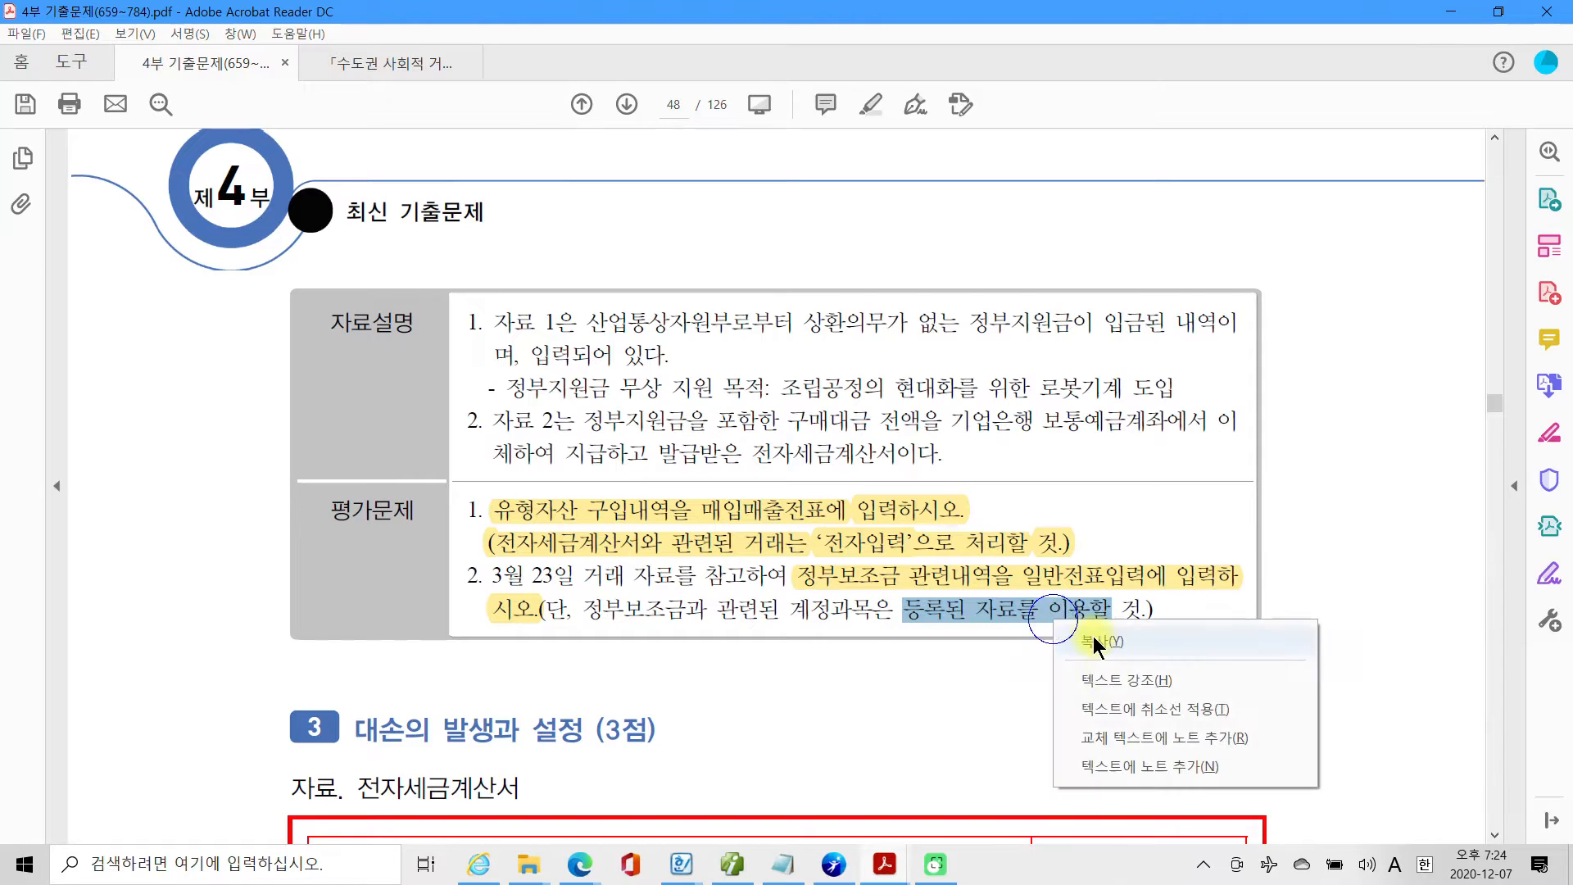
pyautogui.click(1108, 681)
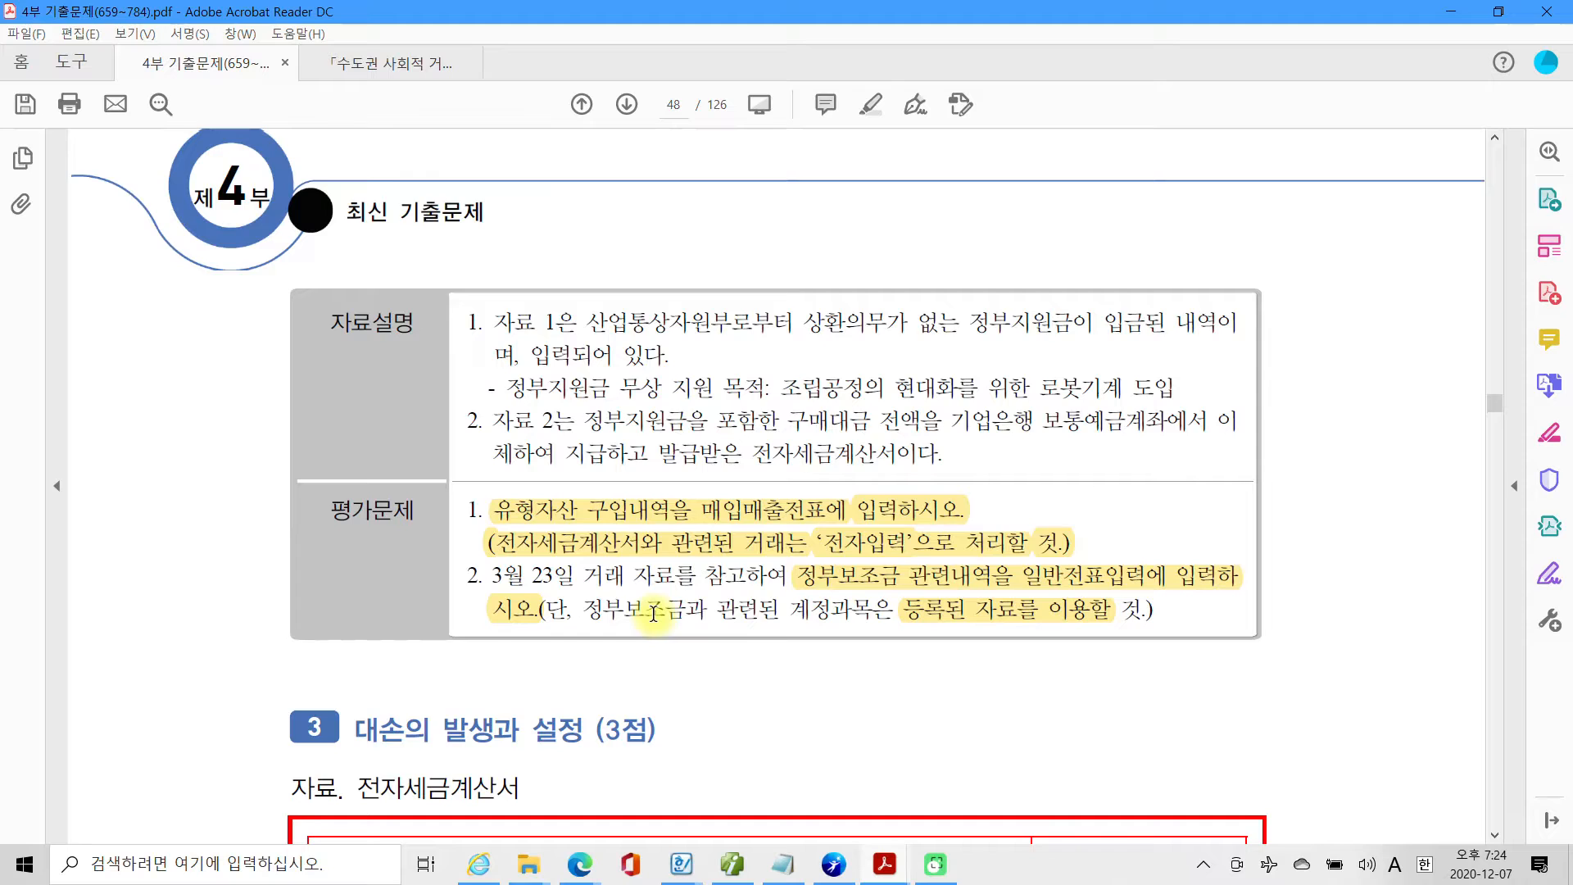
# Review the 로봇기계 전자세금계산서, switch to Smart A and open 매입매출전표입력 for March 25.
pyautogui.scroll(10, 653, 613)
pyautogui.scroll(3, 653, 613)
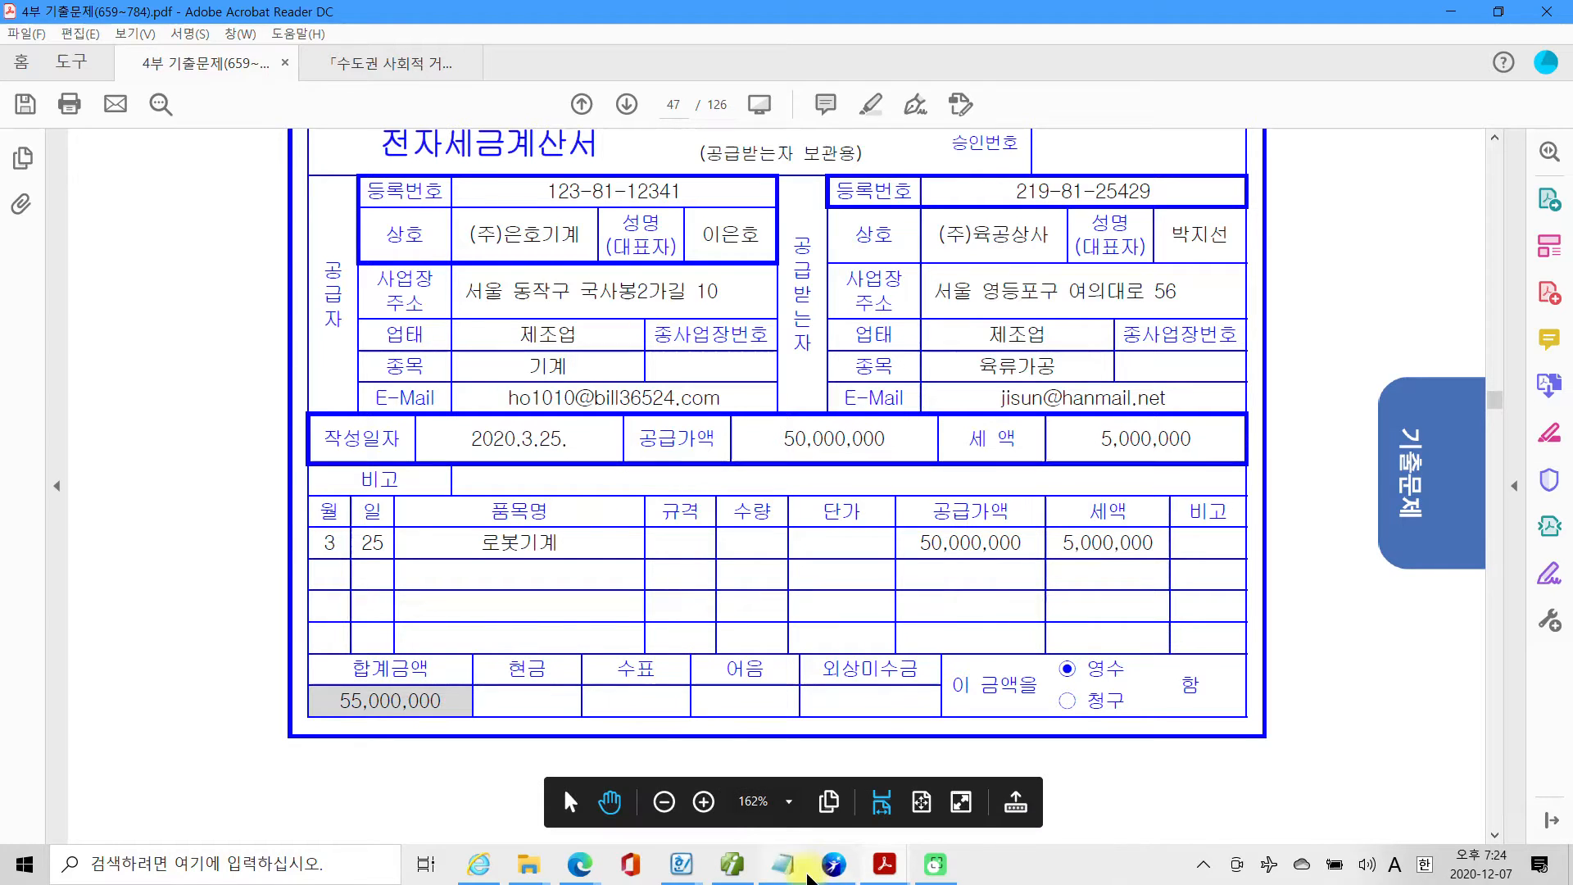
pyautogui.click(731, 864)
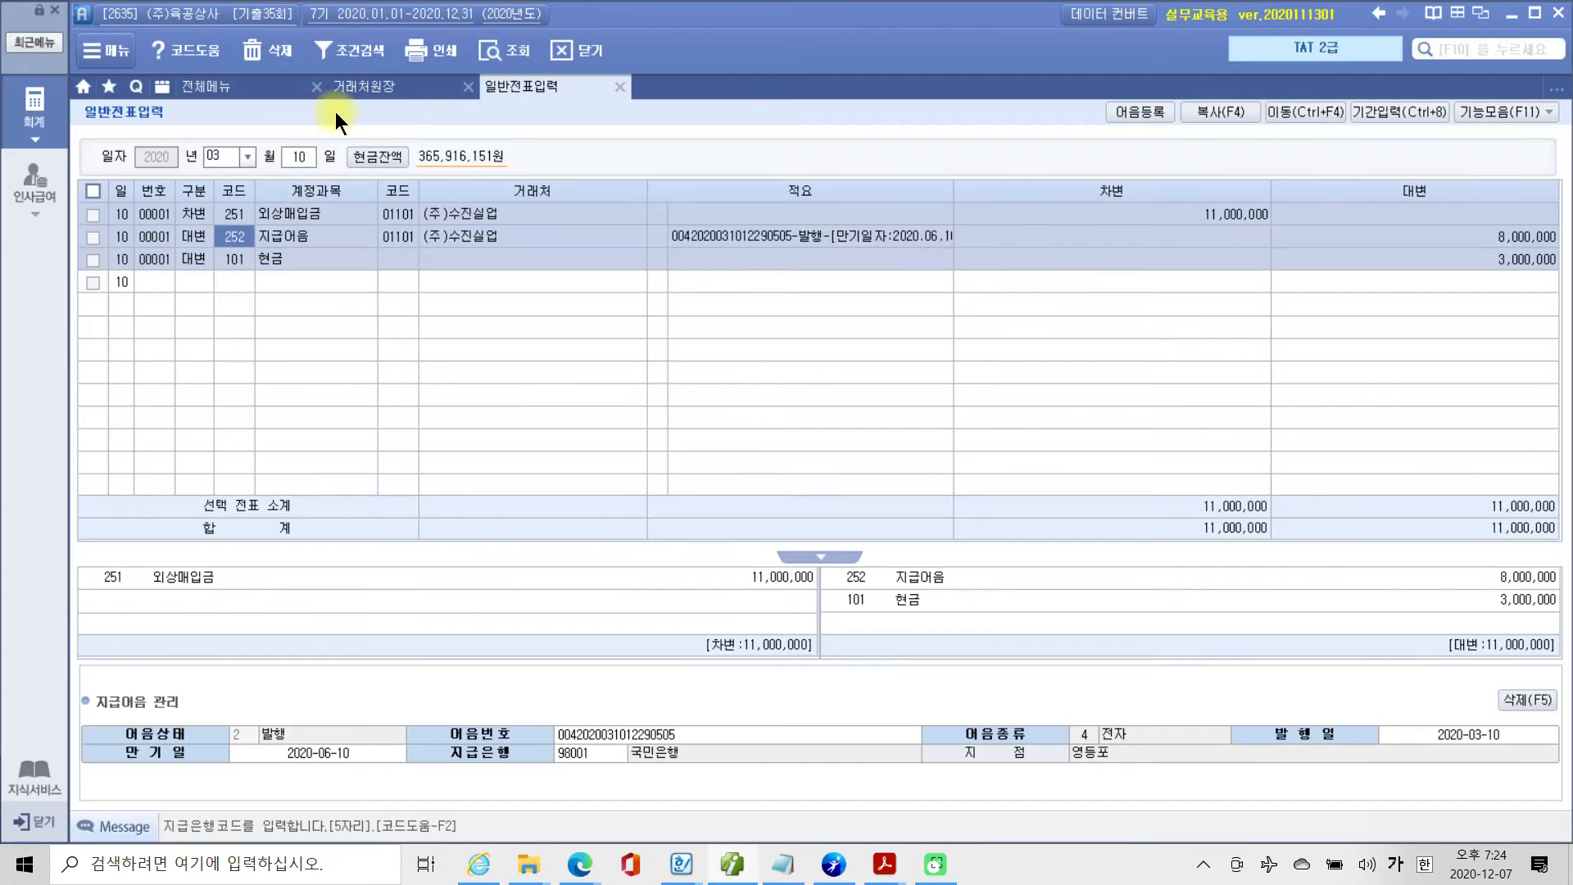
pyautogui.click(230, 83)
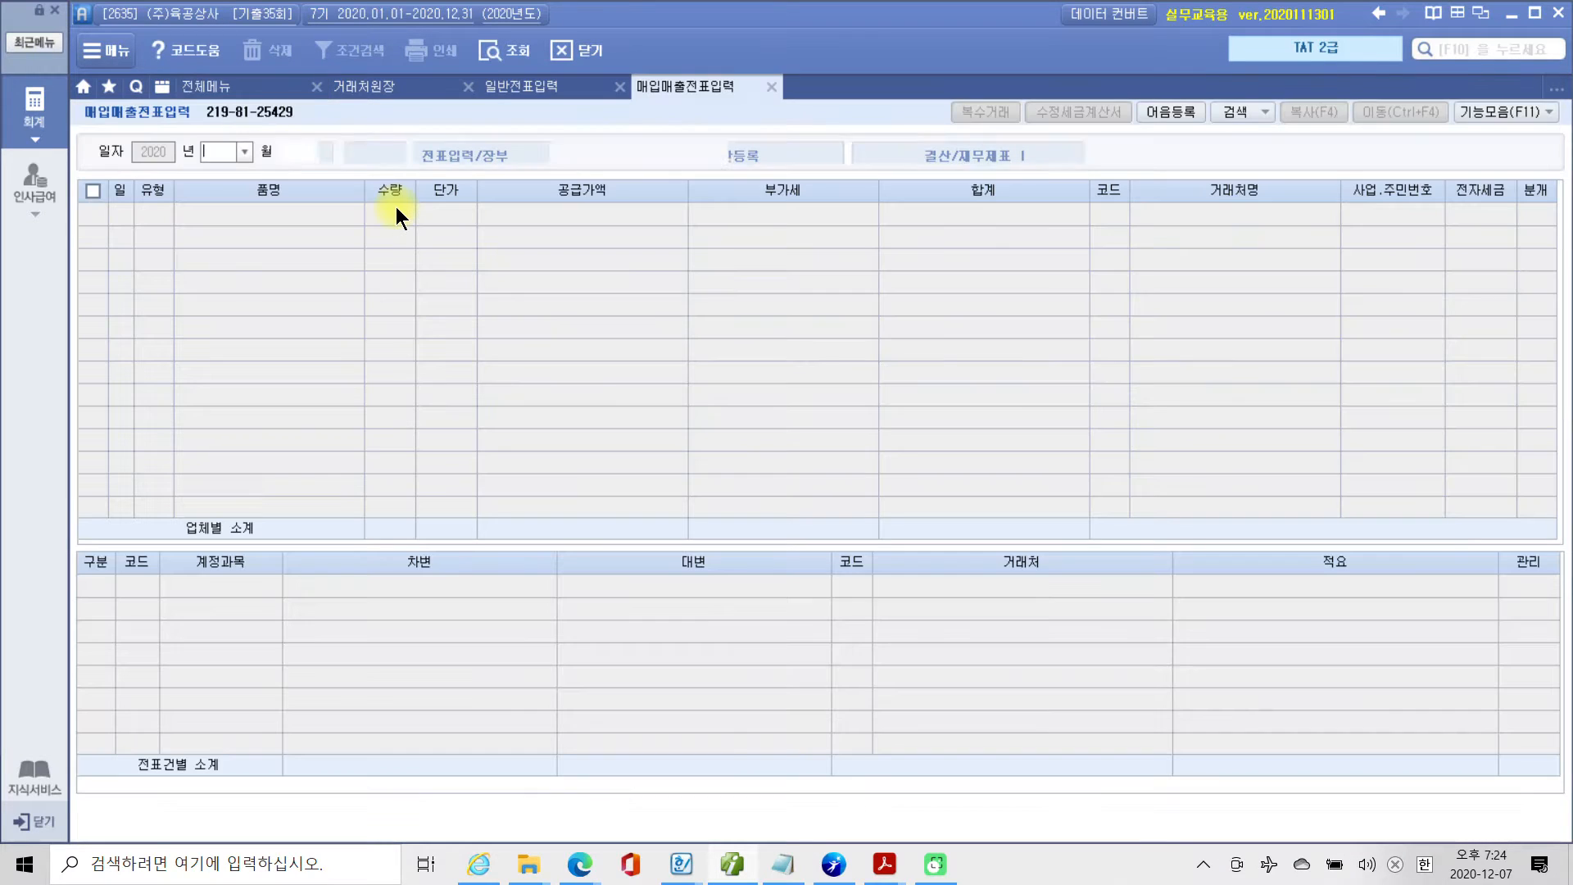
pyautogui.write('03')
pyautogui.press('Return')
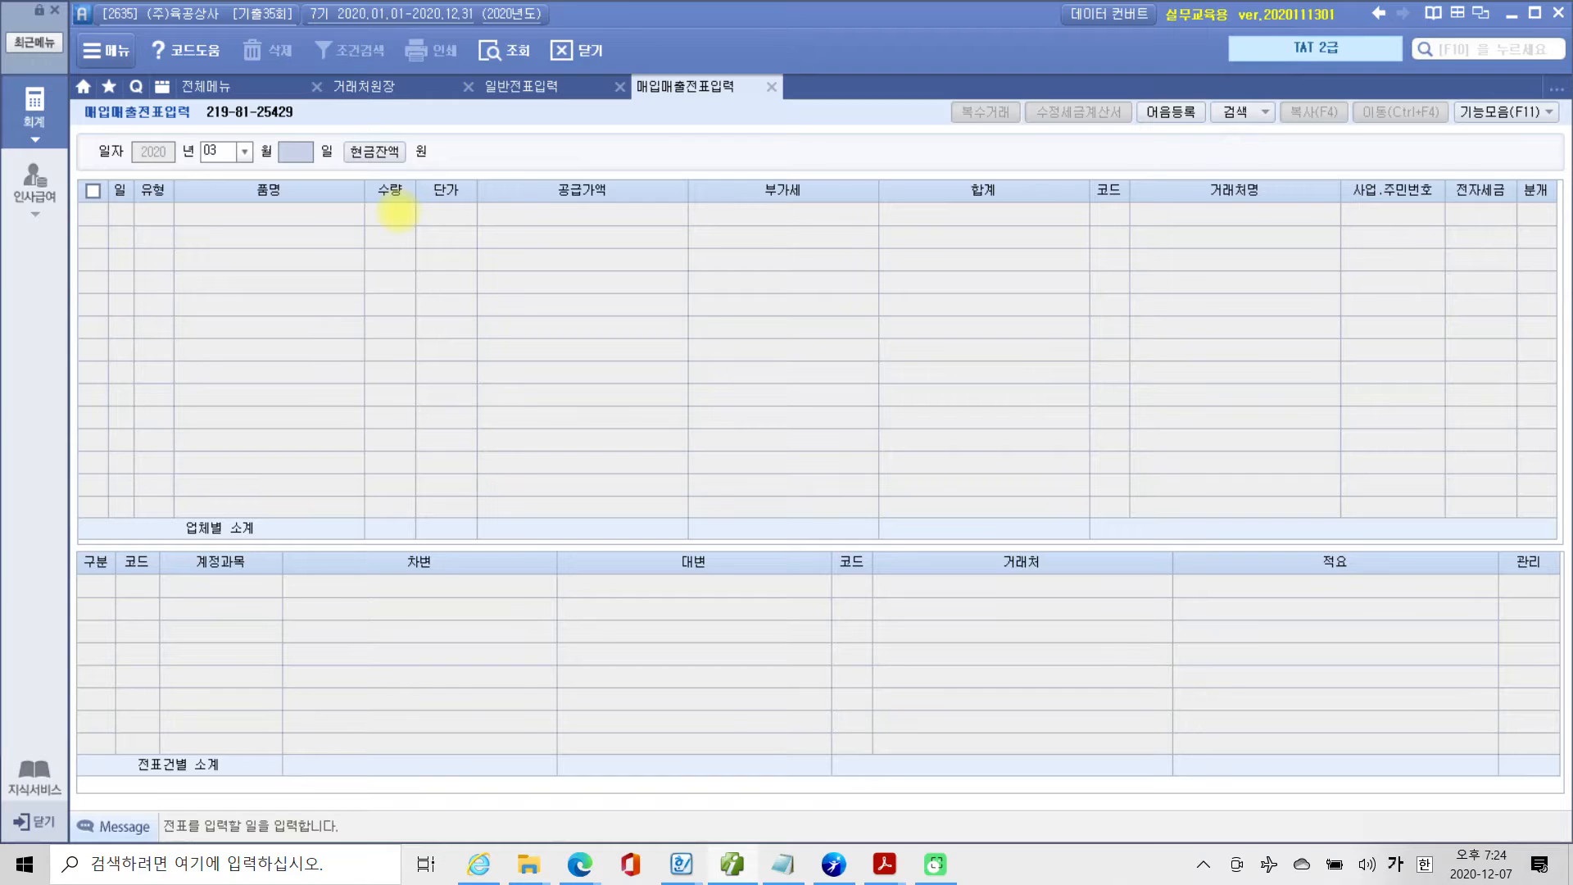
pyautogui.write('25')
pyautogui.press('Return')
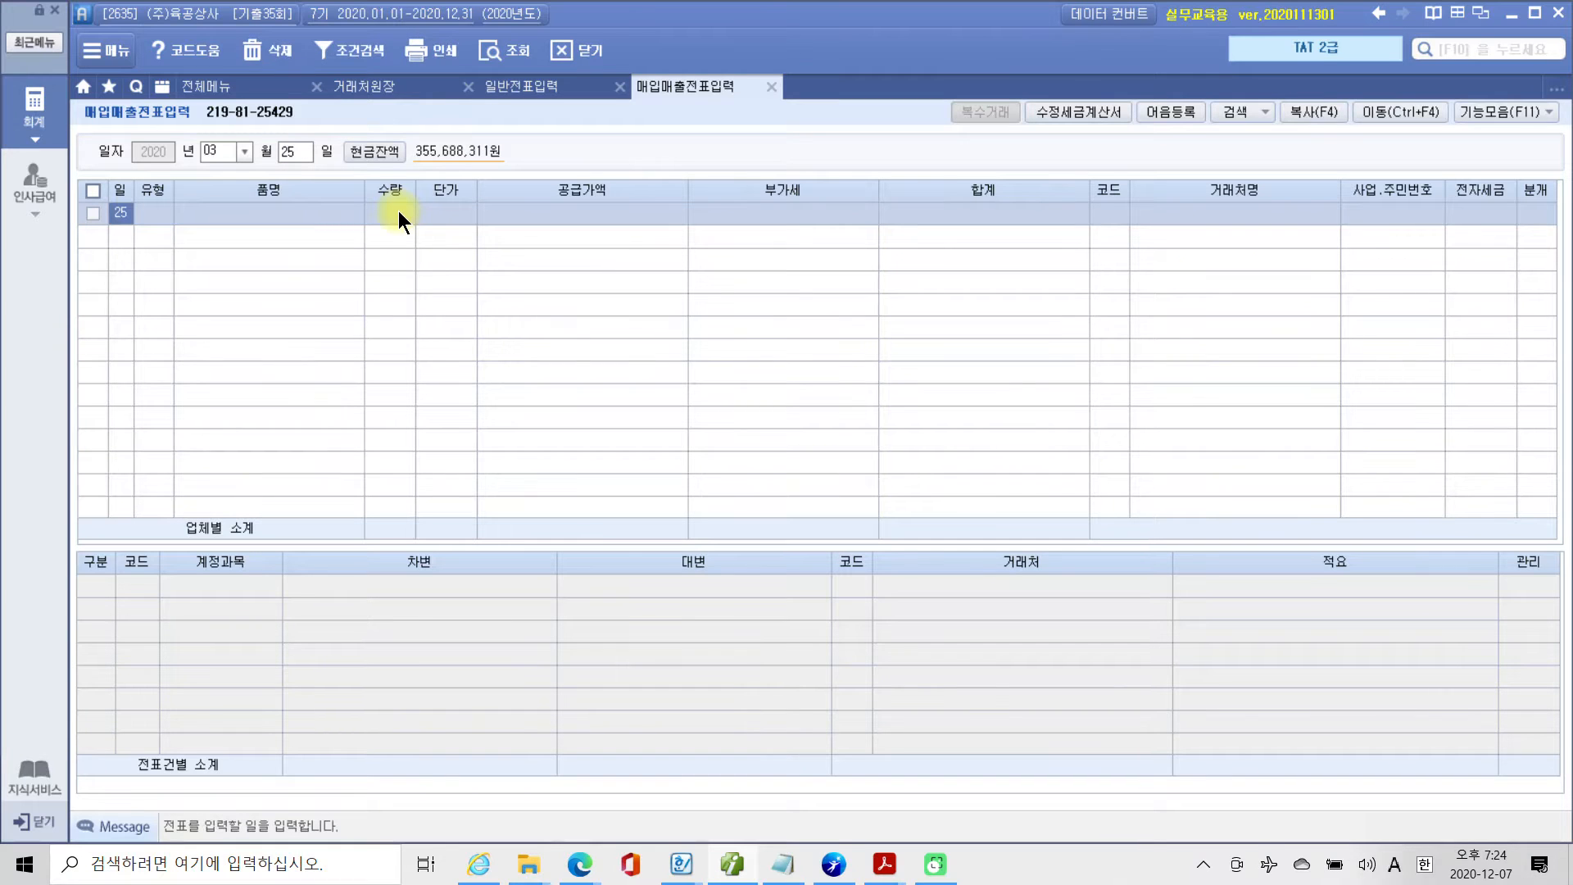
# Start the March 25 purchase line with 유형 51.과세 and 품명 로봇기계.
pyautogui.press('Return')
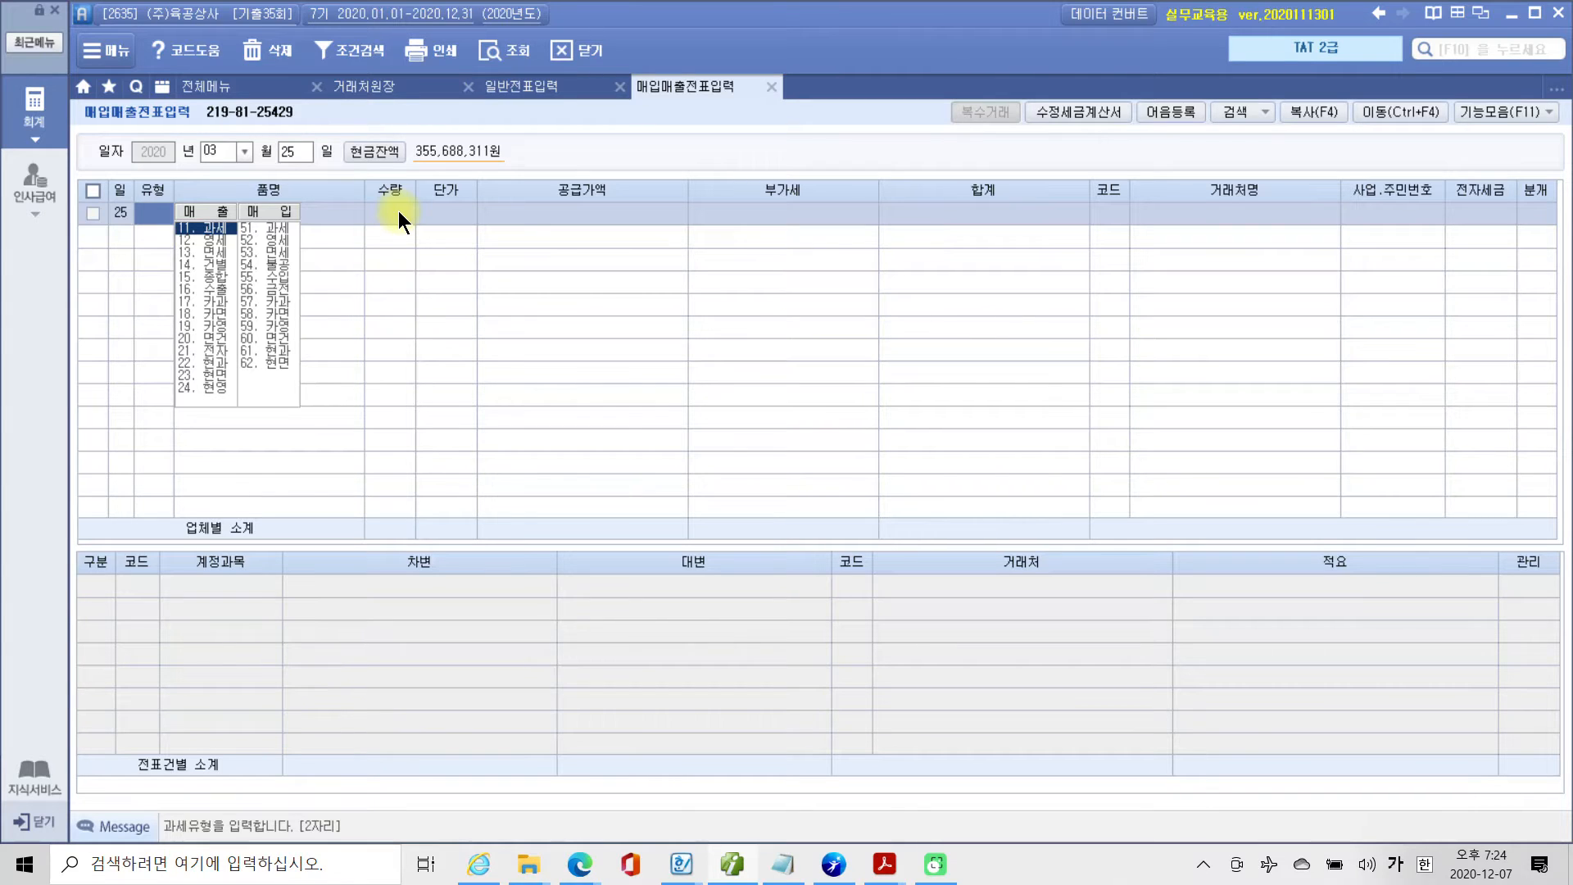
pyautogui.write('11')
pyautogui.press('Return')
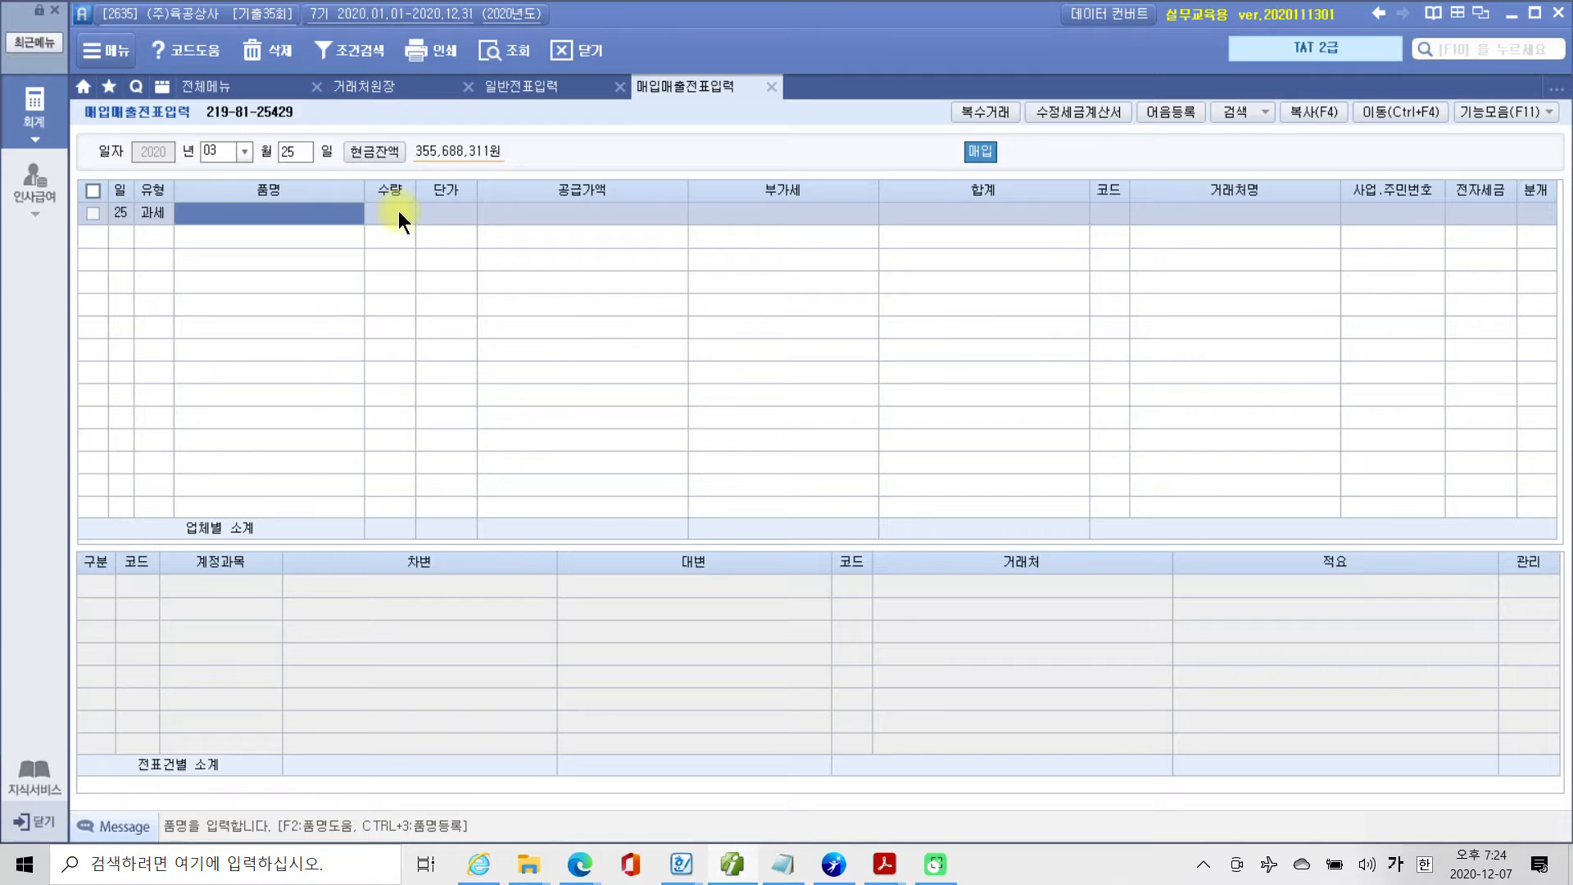
pyautogui.write('로ㅅ')
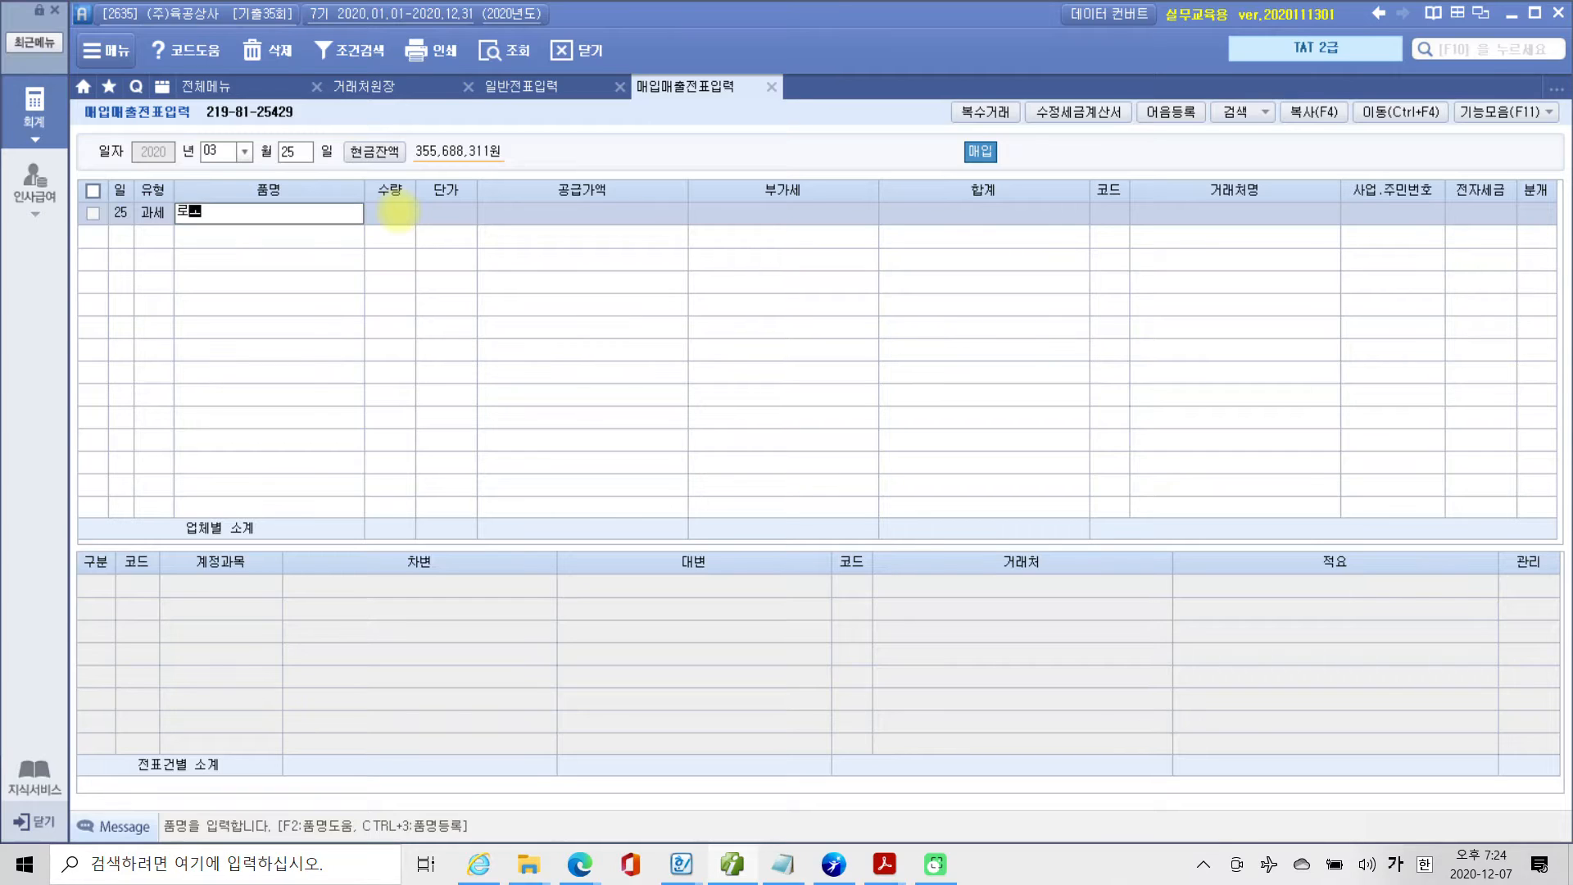
pyautogui.press('BackSpace')
pyautogui.press('BackSpace')
pyautogui.press('BackSpace')
pyautogui.write('로봇ㄱ')
pyautogui.write('기계')
pyautogui.press('Return')
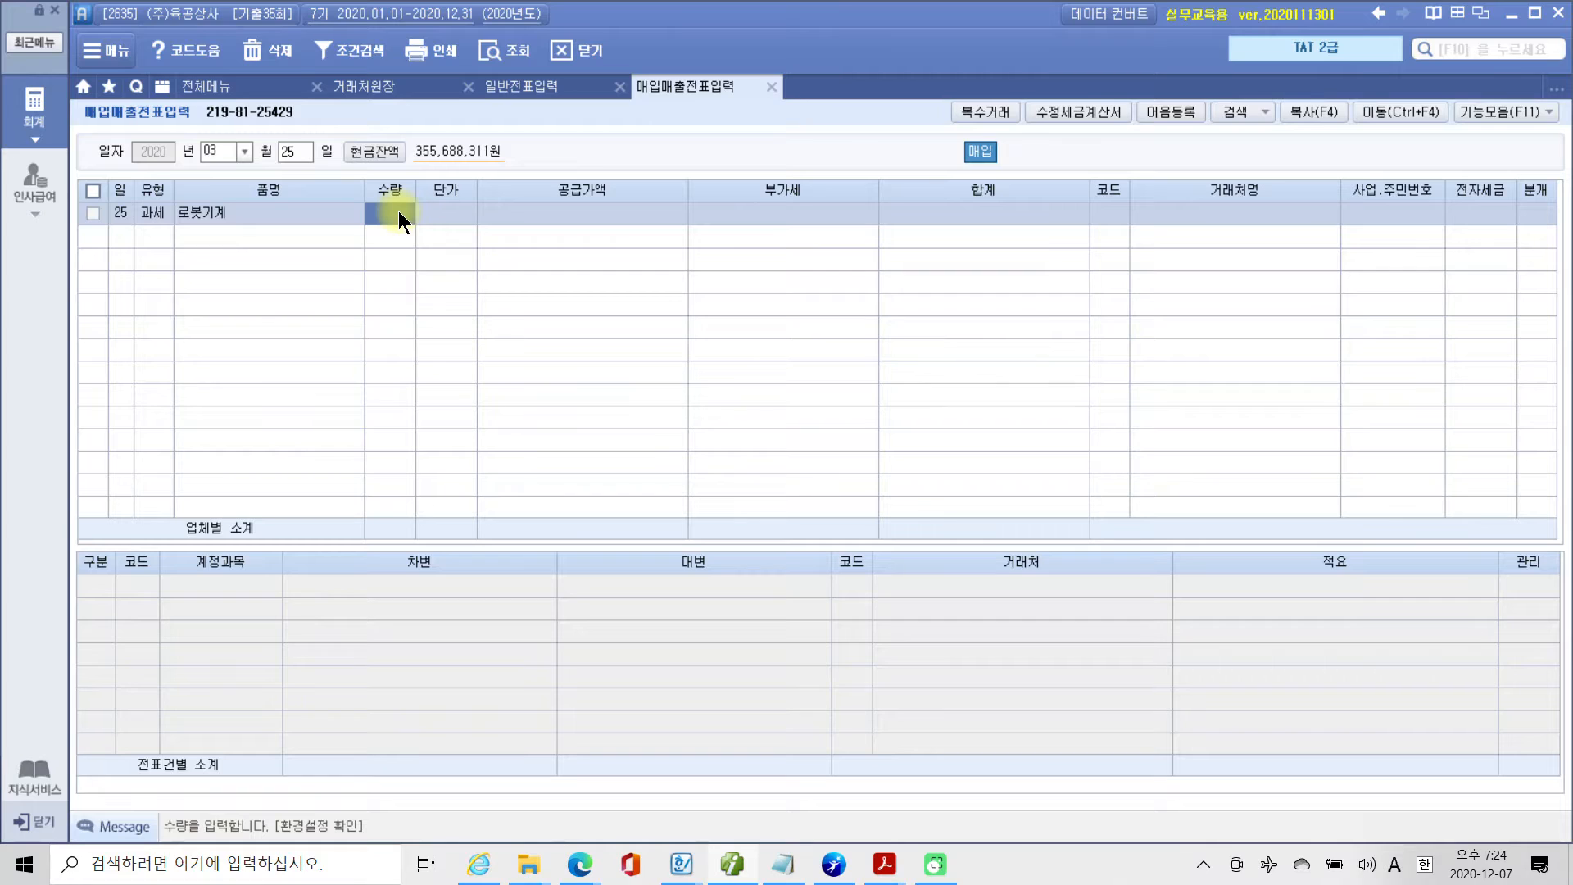
# Enter 공급가액 50,000,000 without 수량 or 단가 and choose (주)은호기계 as the 거래처.
pyautogui.press('Return')
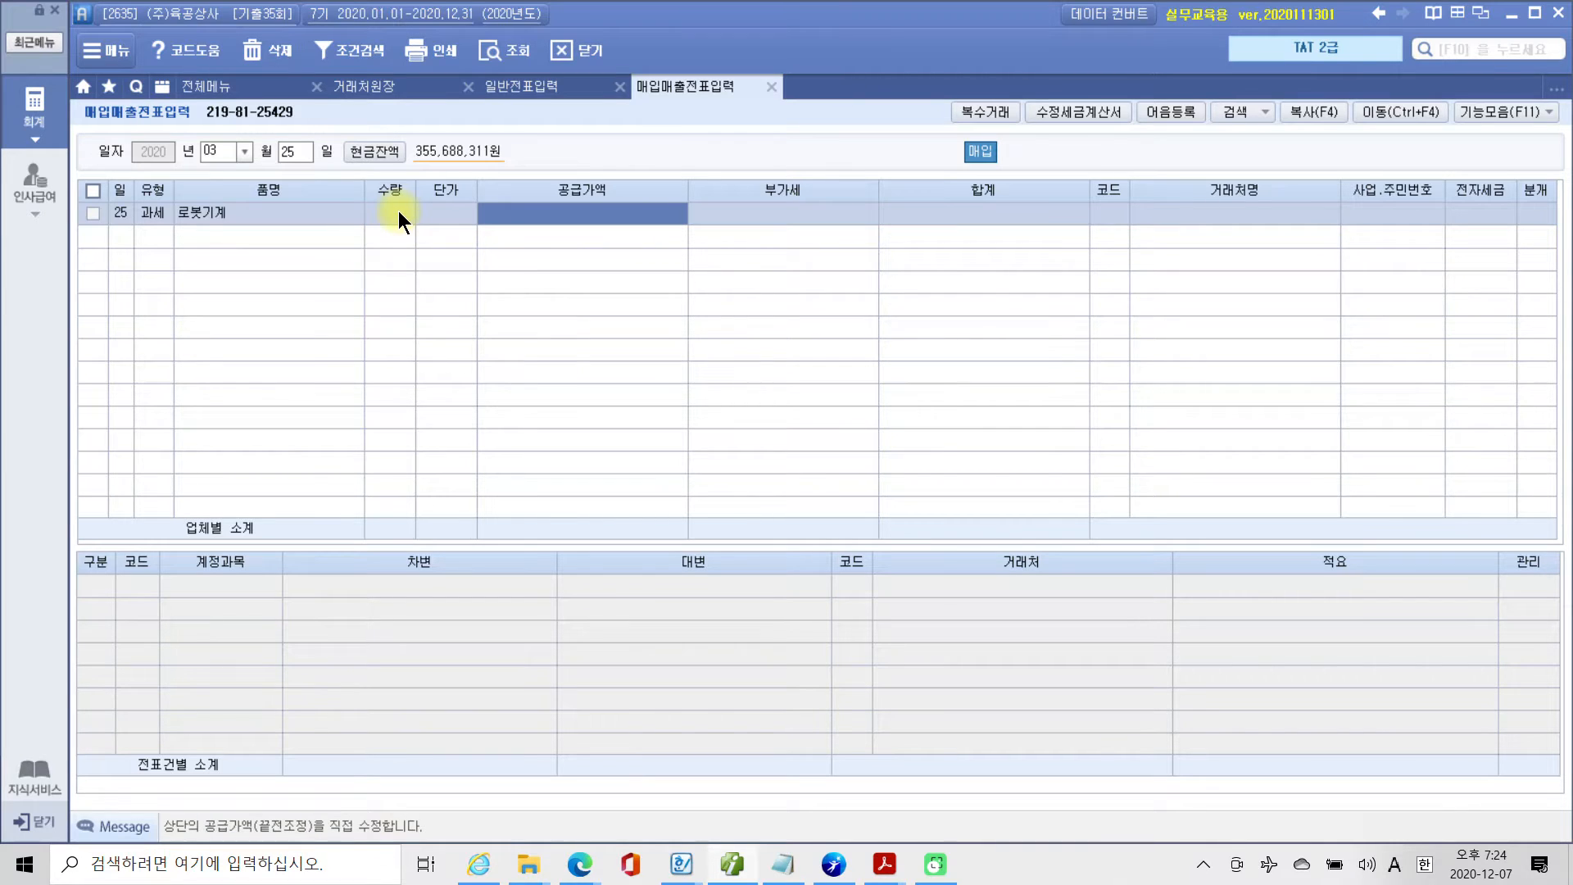
pyautogui.write('5')
pyautogui.press('BackSpace')
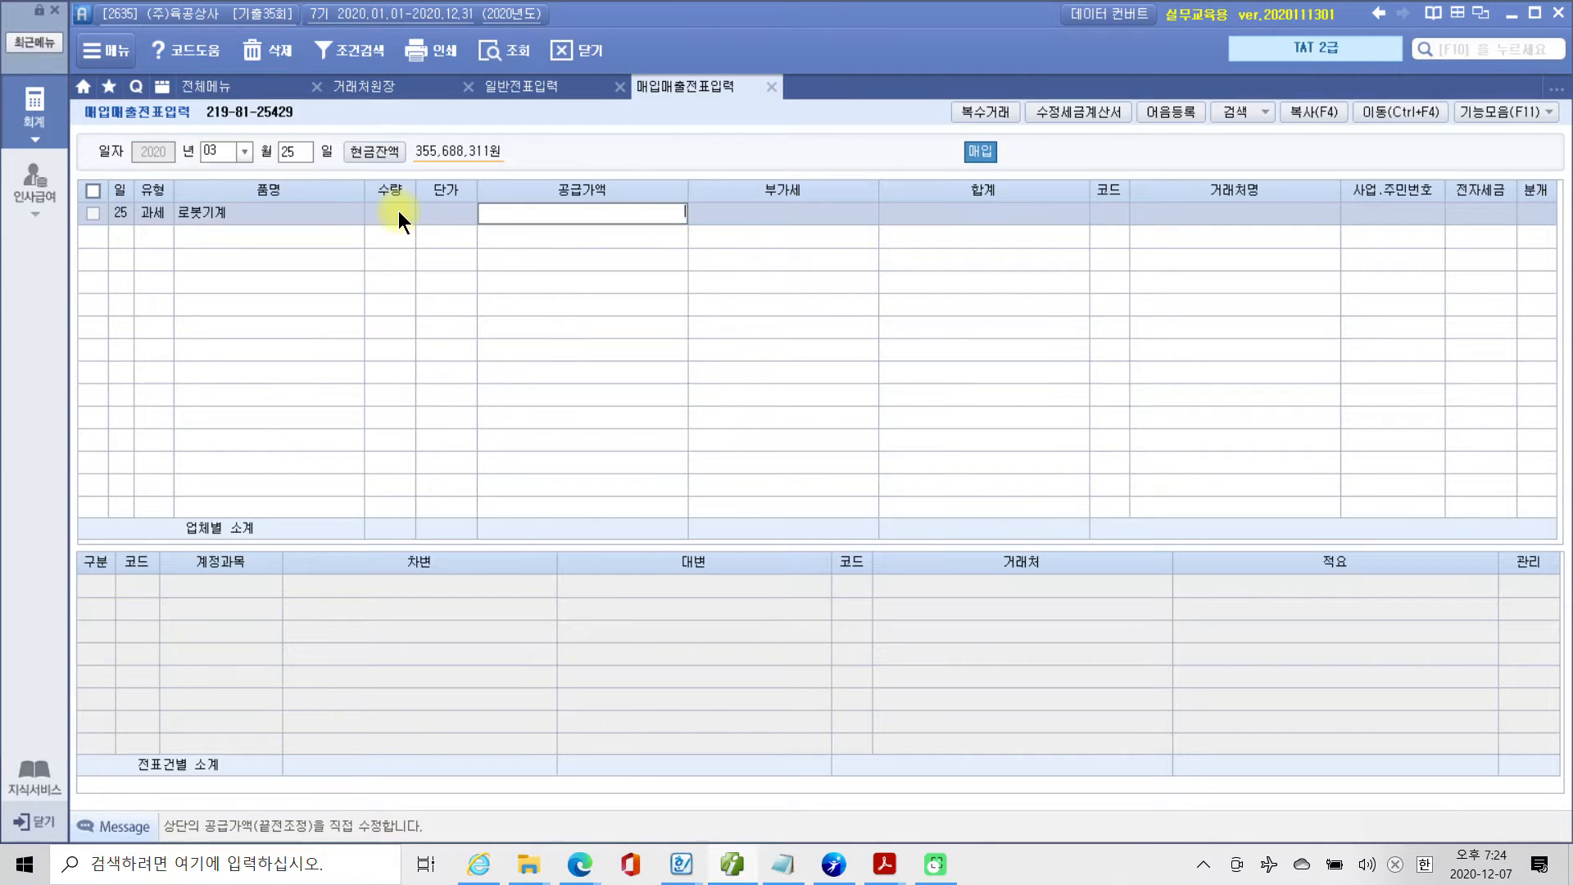
pyautogui.write('50000000')
pyautogui.press('Return')
pyautogui.press('Return')
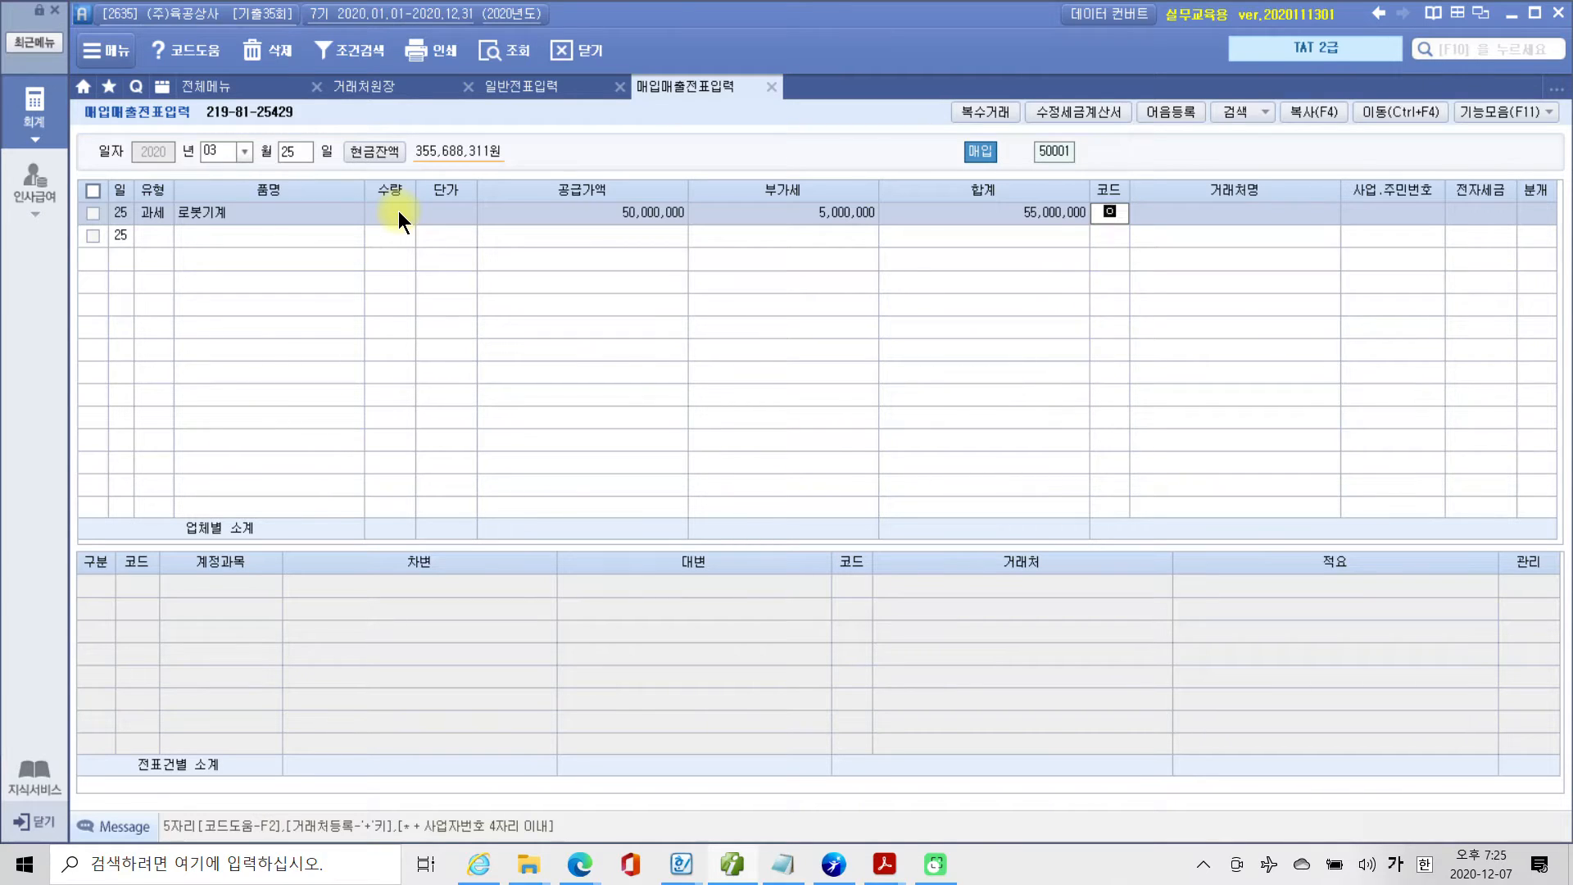
pyautogui.write('은호')
pyautogui.press('Return')
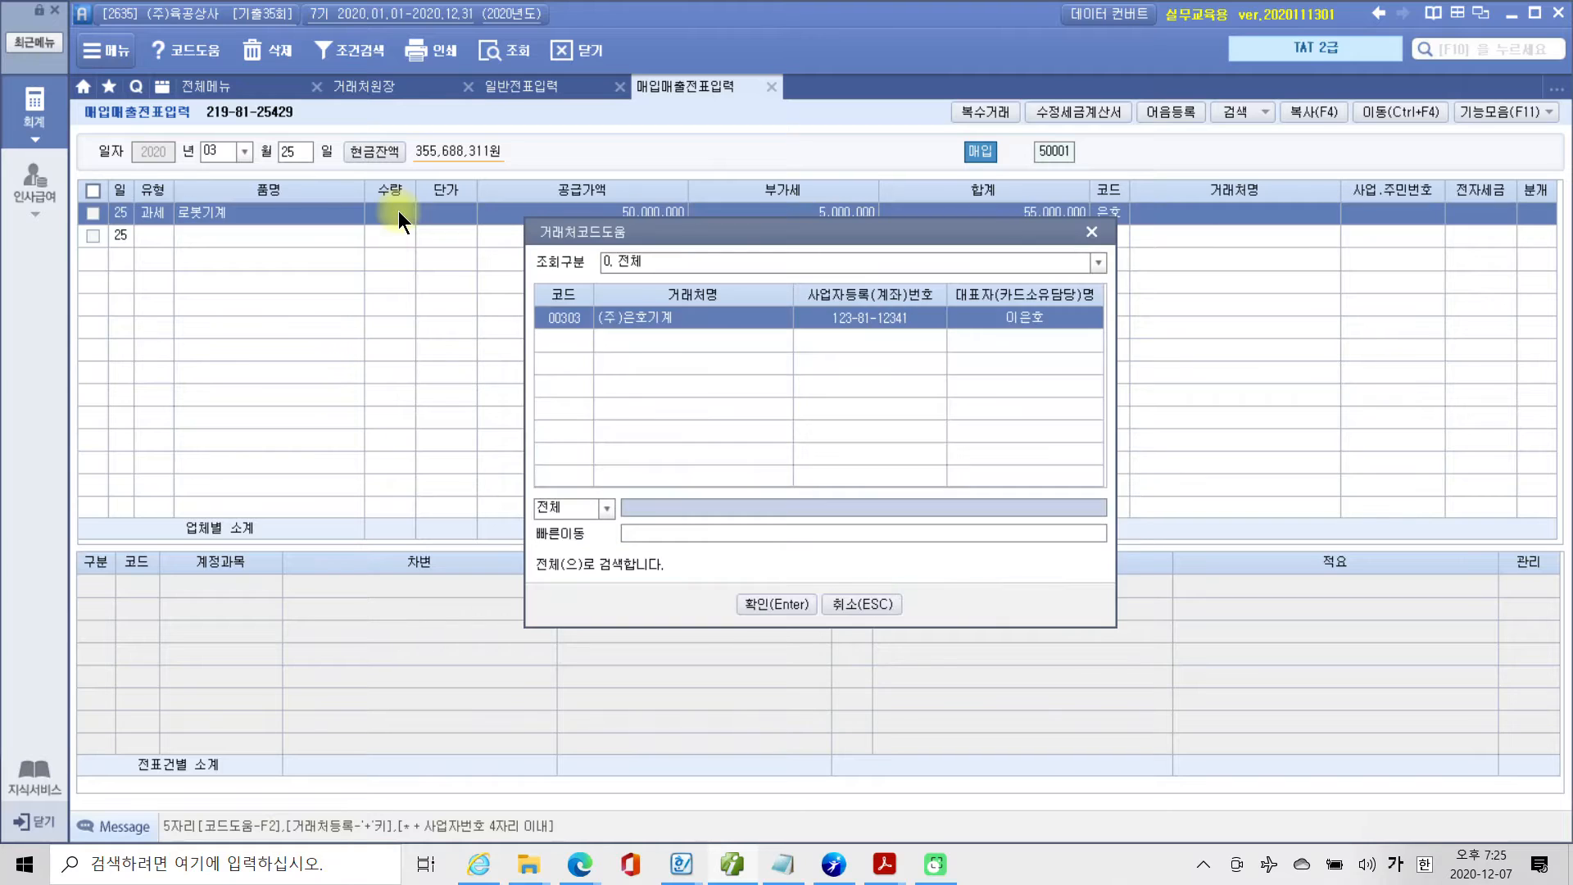
pyautogui.press('Return')
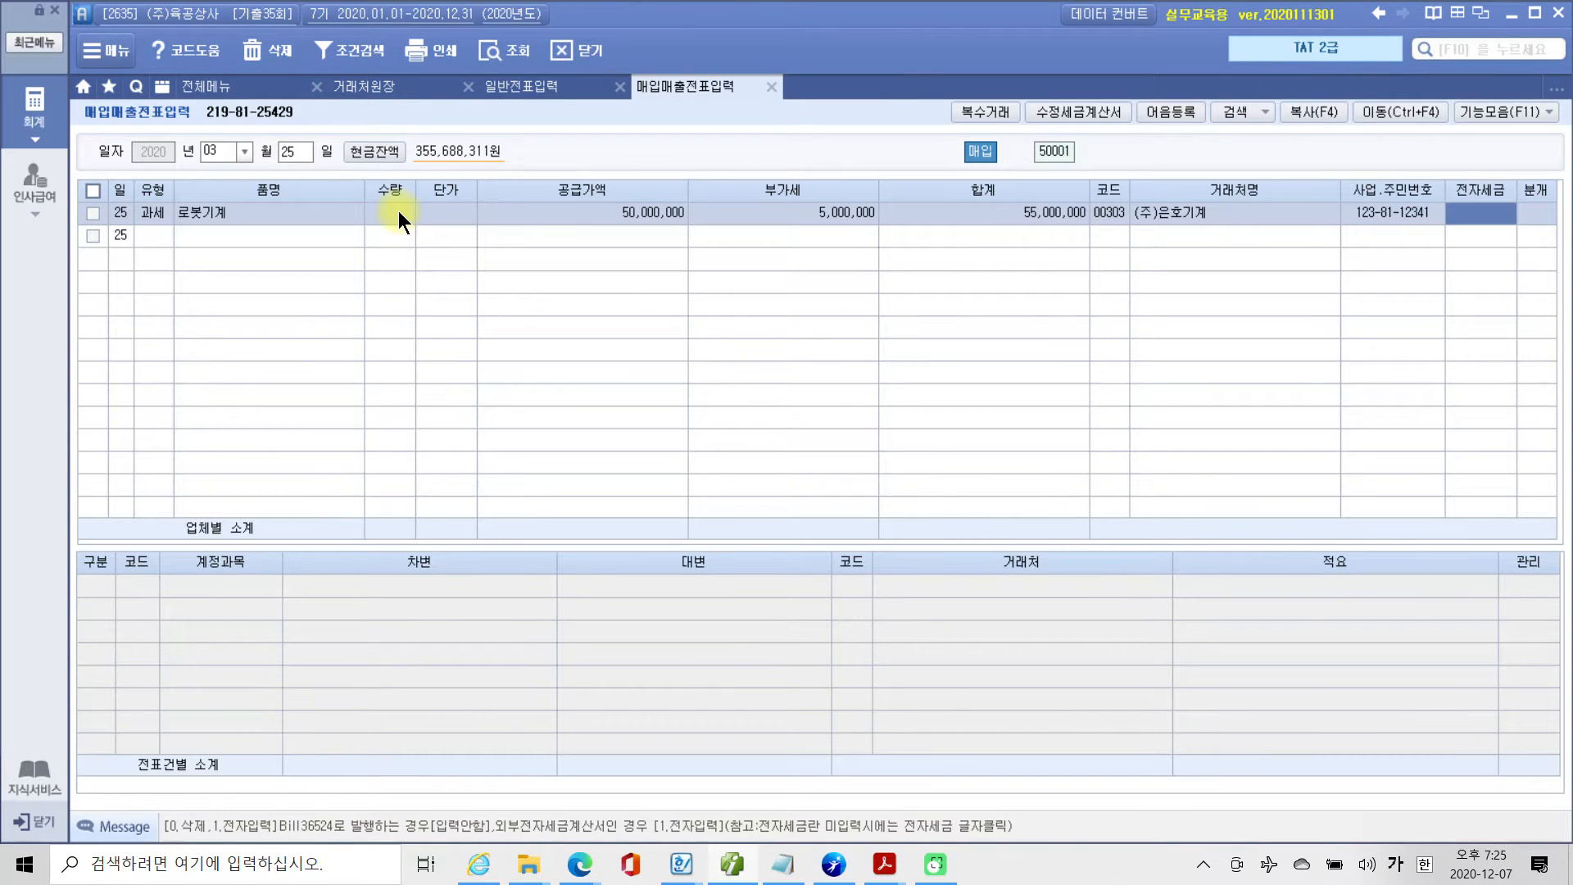
# Set the purchase line's 전자세금 to 전자입력 and its 분개 to 혼합.
pyautogui.write('1')
pyautogui.press('Return')
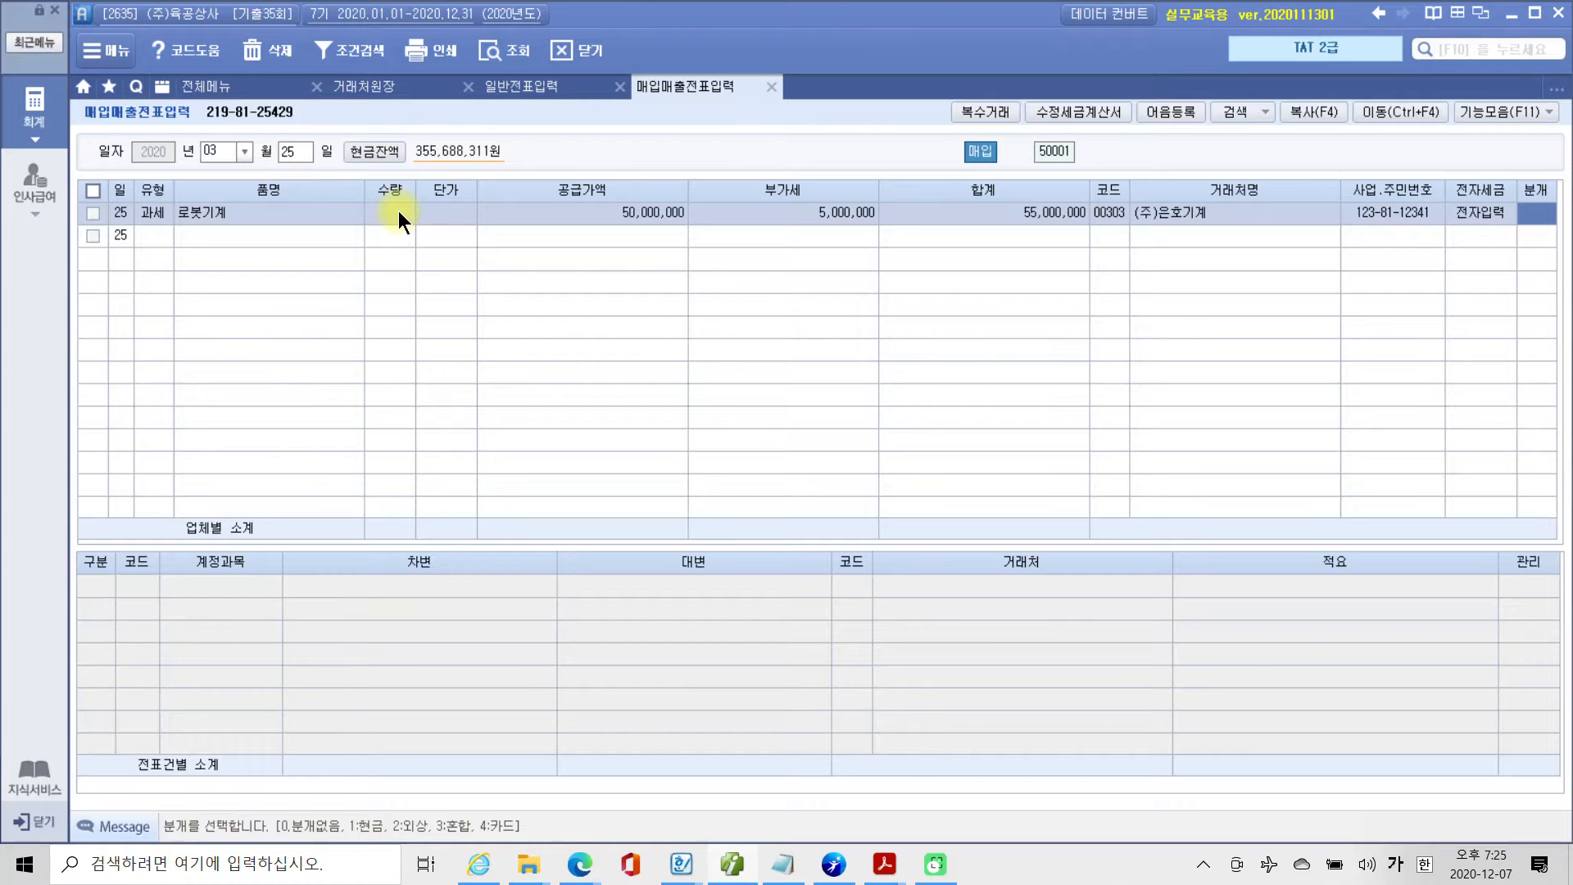
pyautogui.write('3')
pyautogui.press('Return')
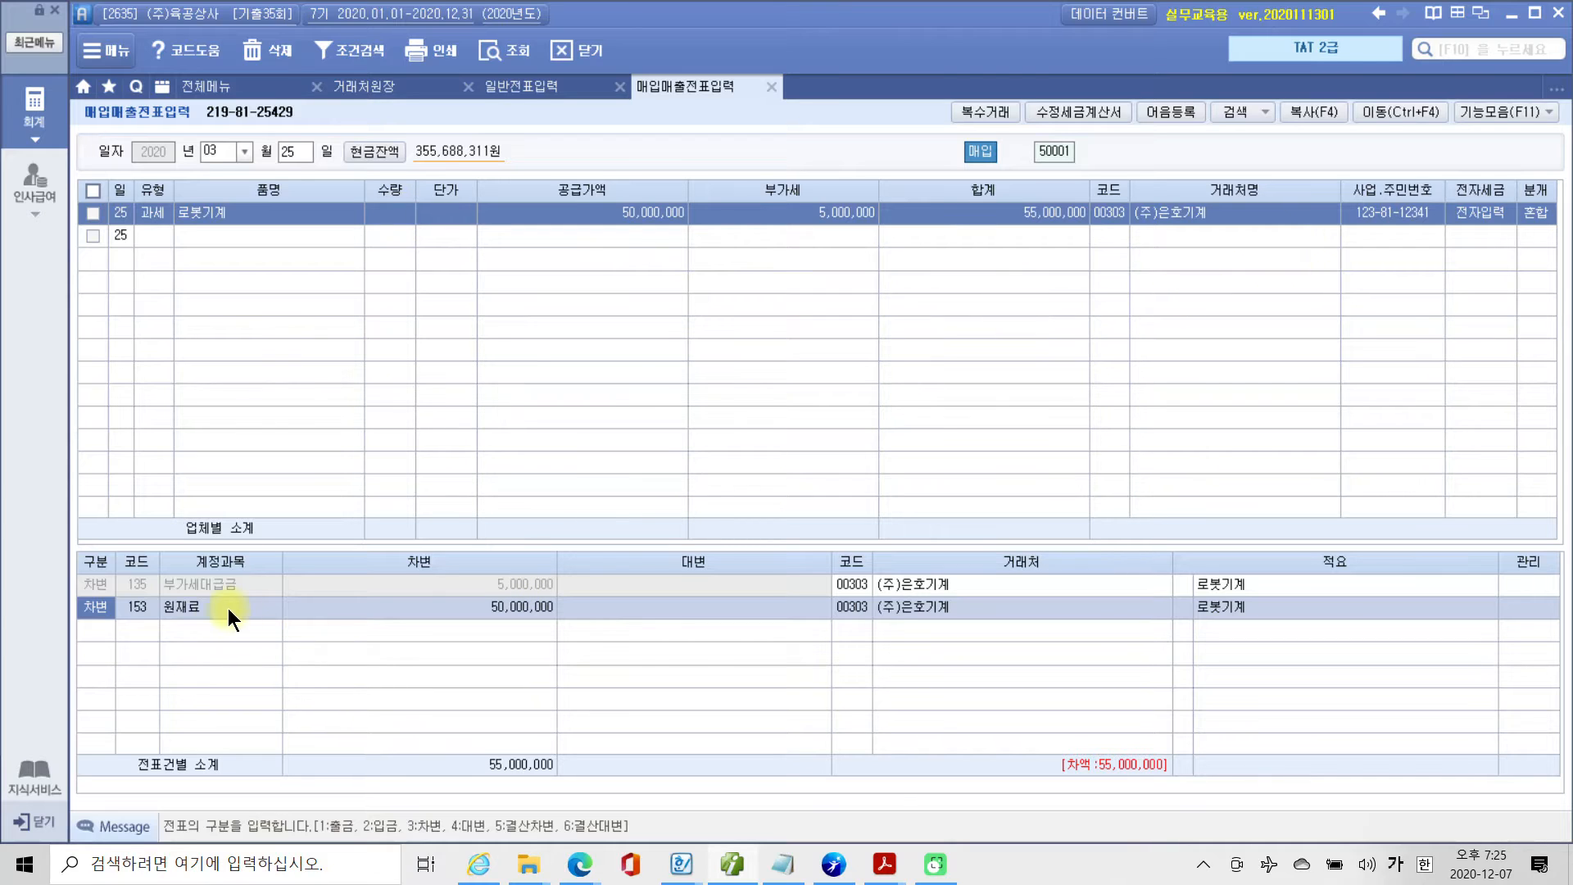
# Replace the 원재료 debit account in the journal entry with 206 기계장치, keeping its amount.
pyautogui.click(144, 607)
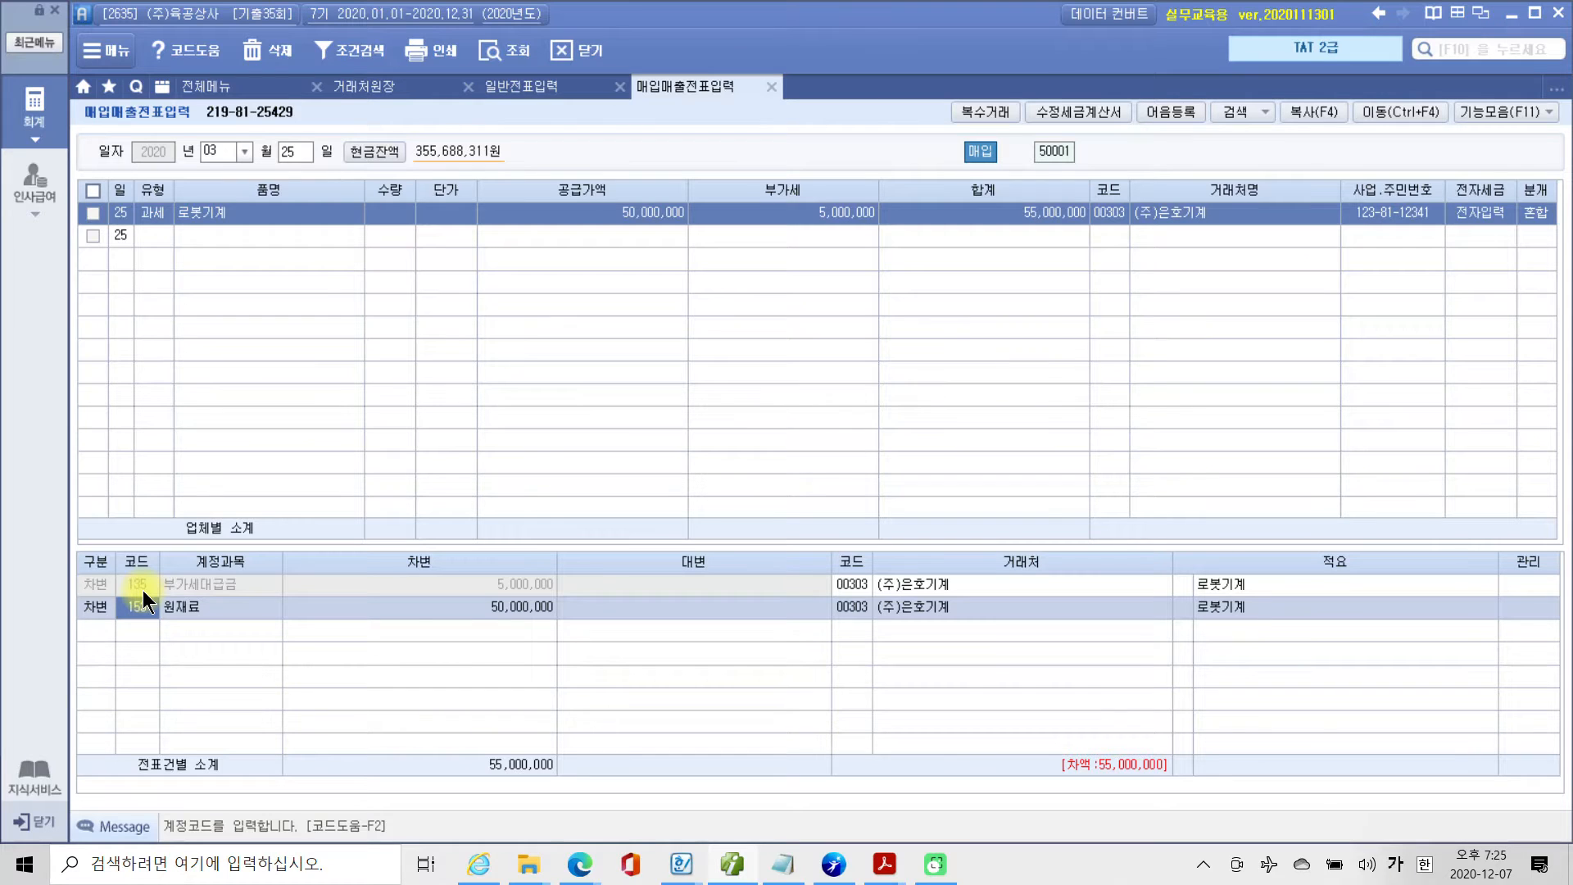
pyautogui.write('계')
pyautogui.press('Return')
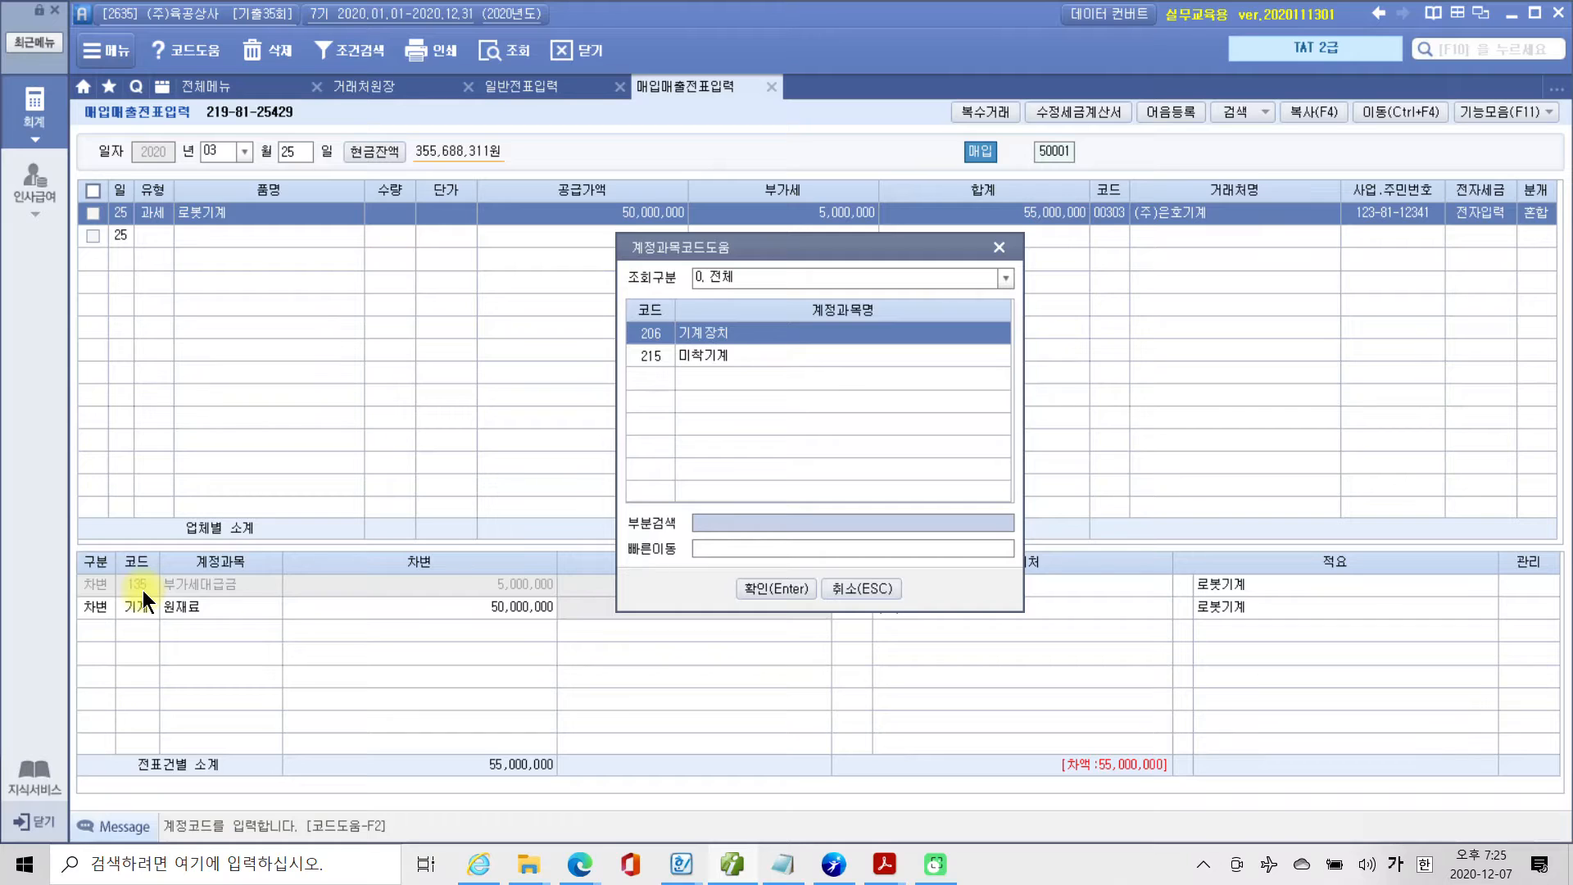
pyautogui.press('Return')
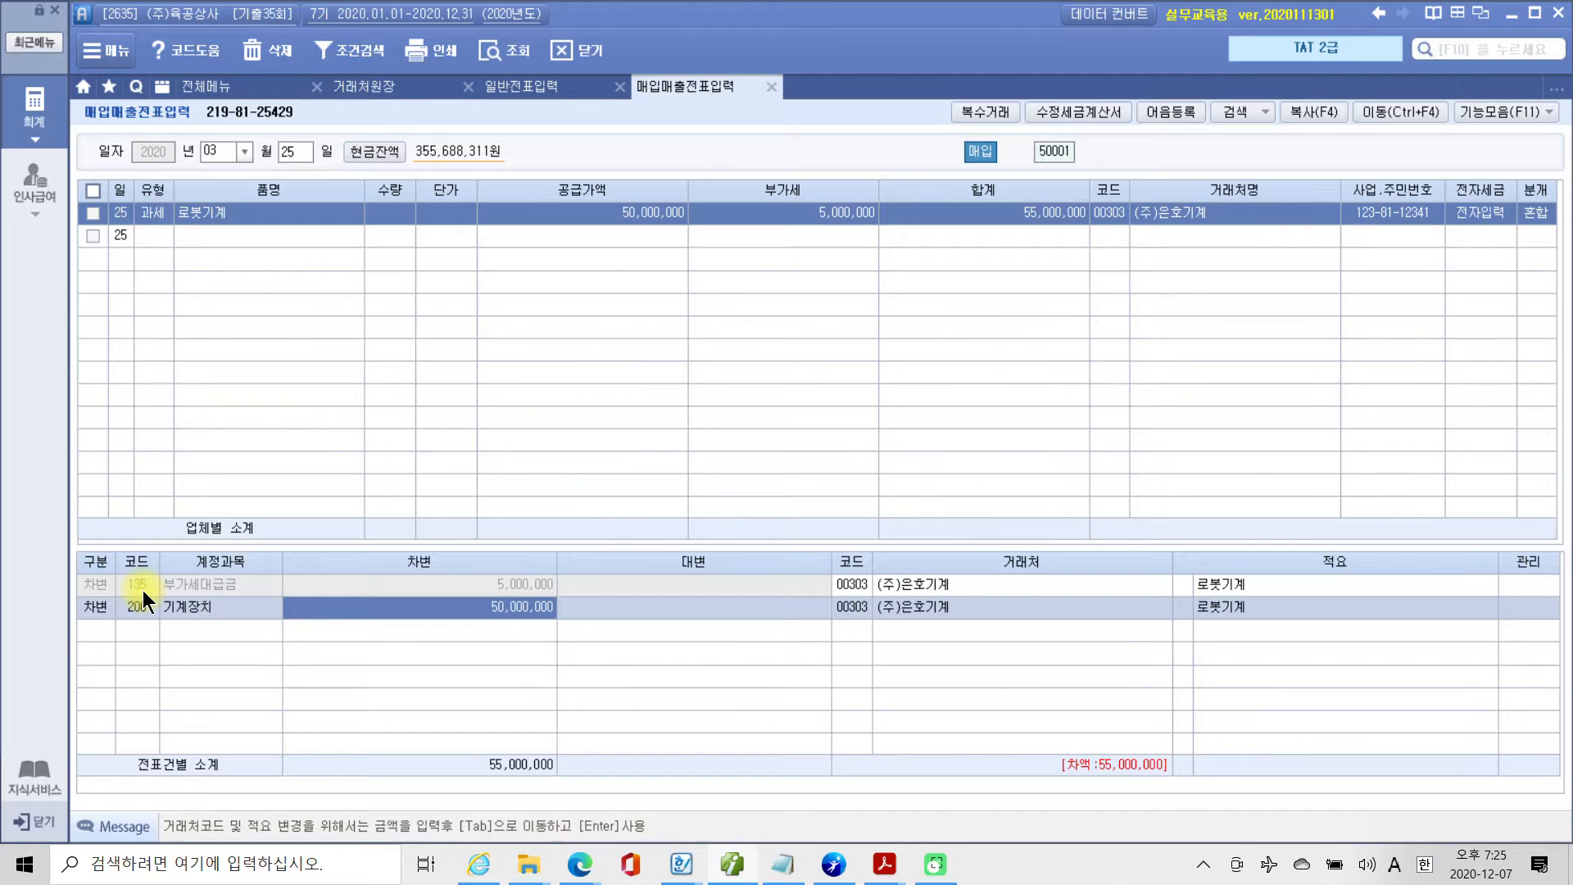
pyautogui.press('Return')
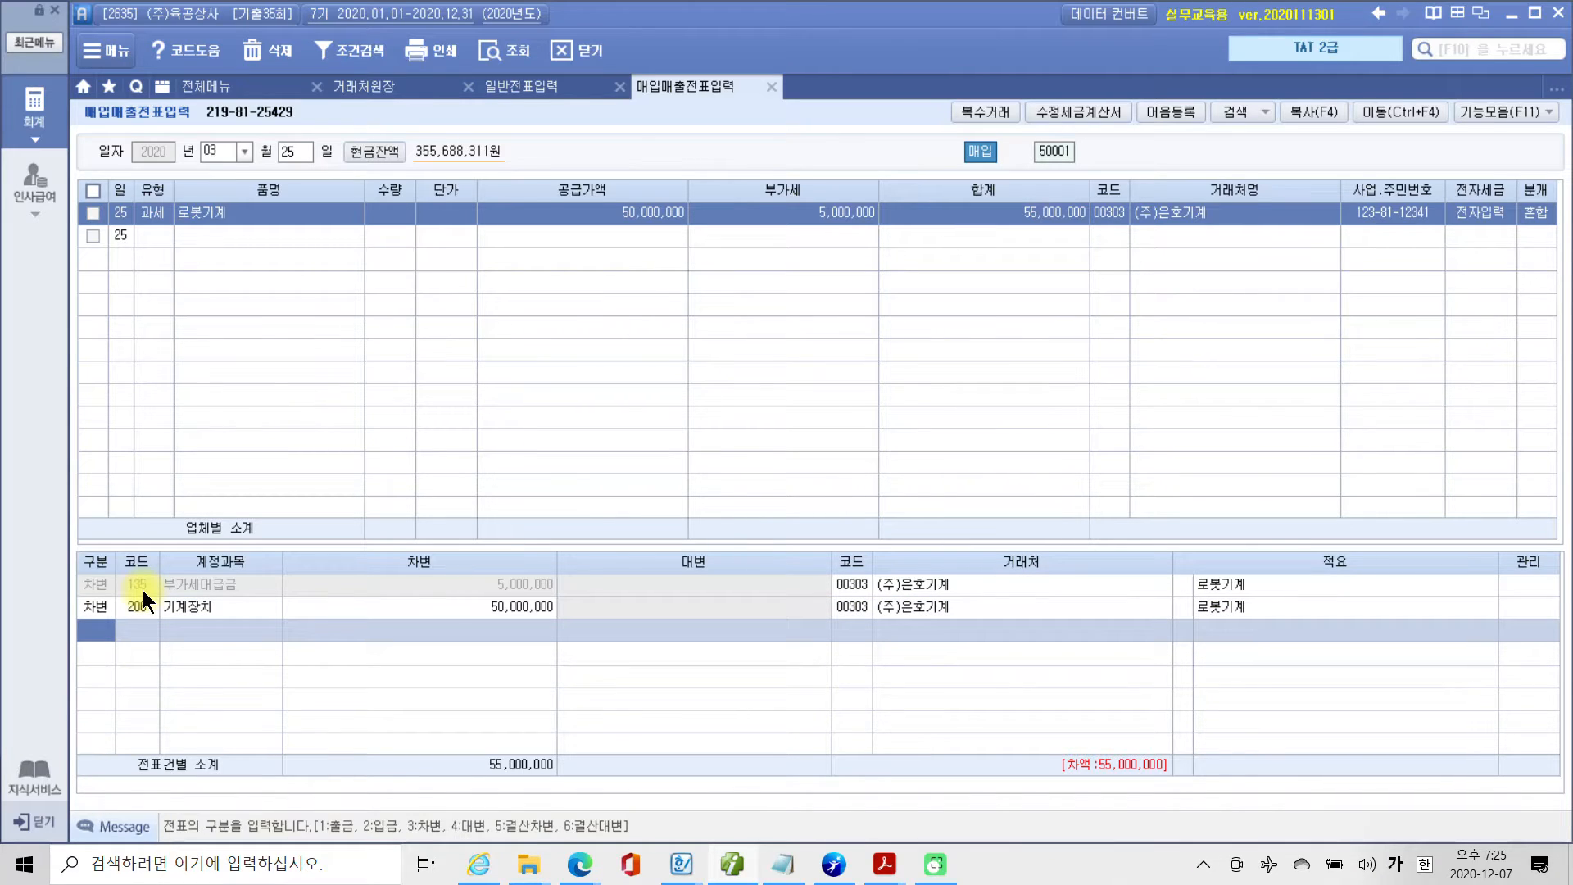
# Add a 대변 line for account 103 보통예금 with an amount of 55,000,000.
pyautogui.write('4')
pyautogui.press('Return')
pyautogui.write('103')
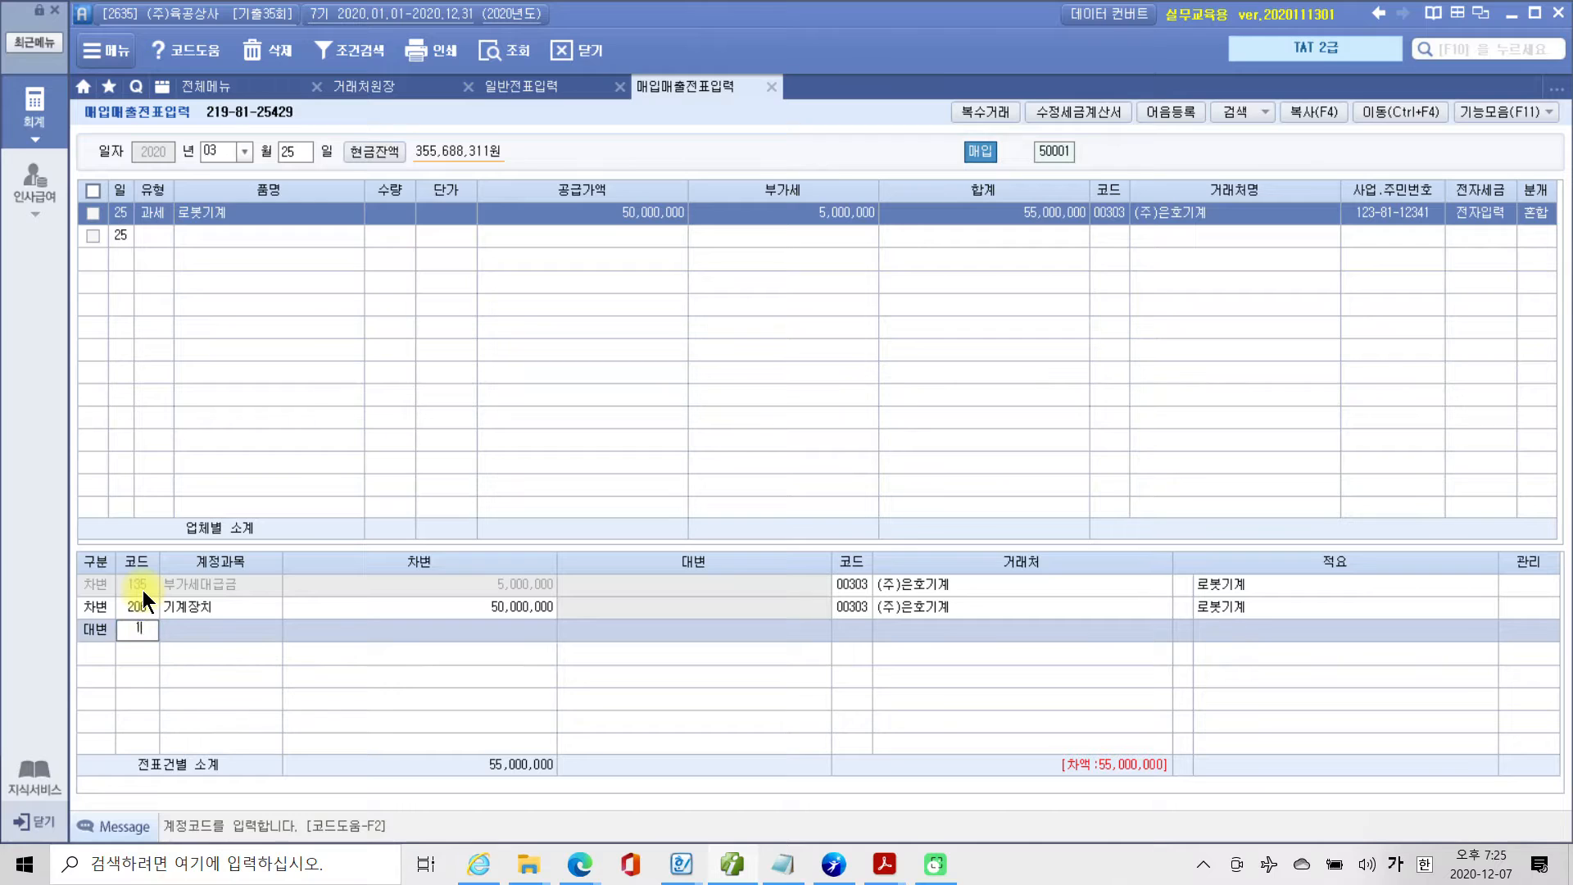
pyautogui.press('Return')
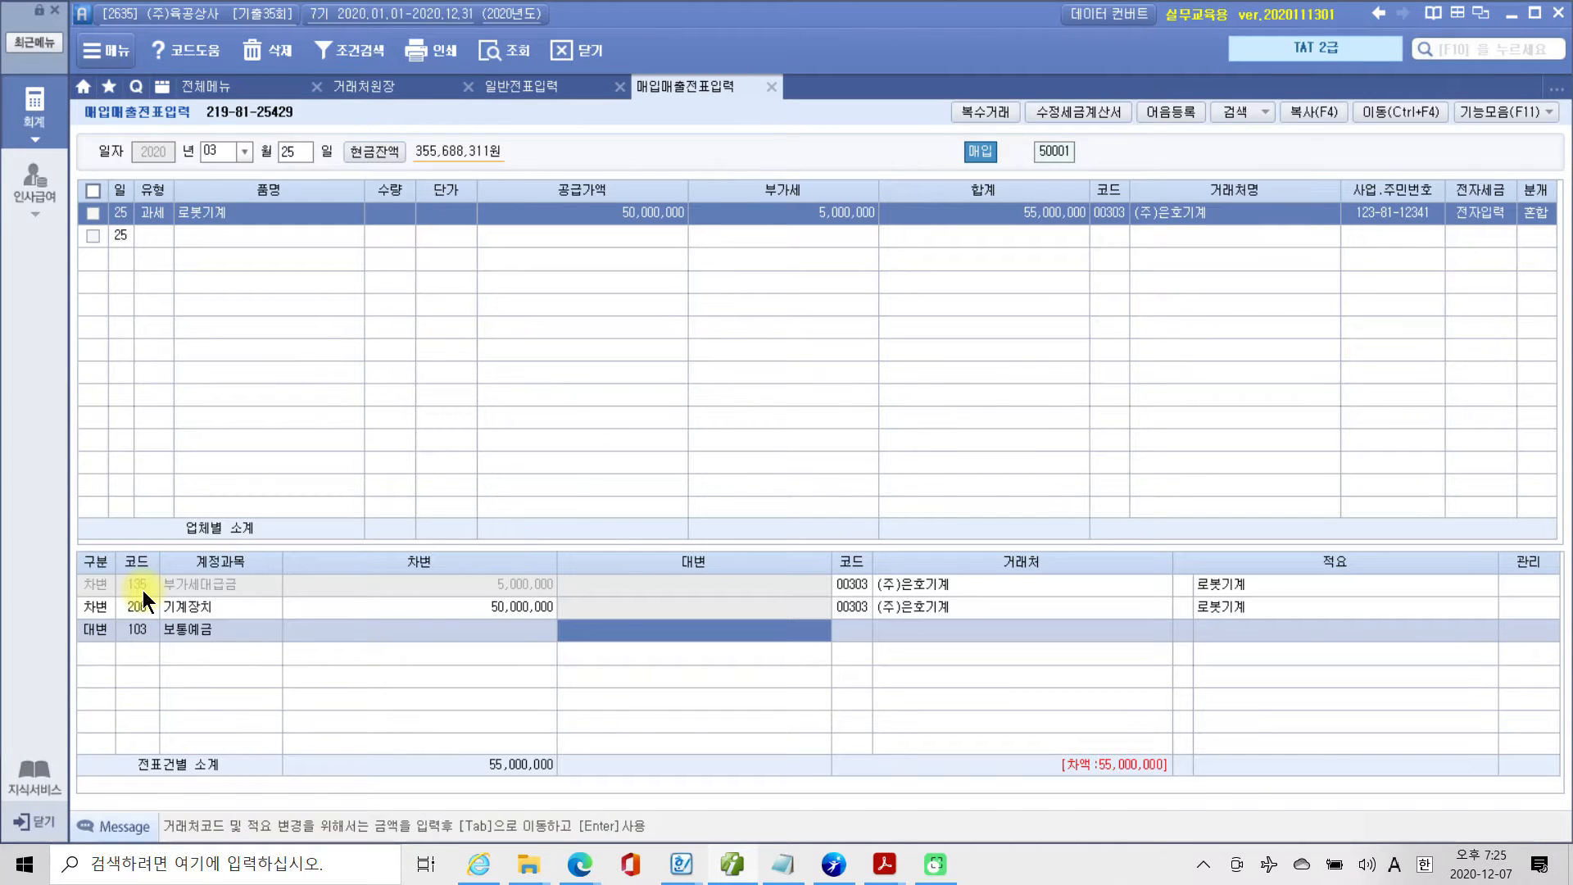
pyautogui.write('55,000')
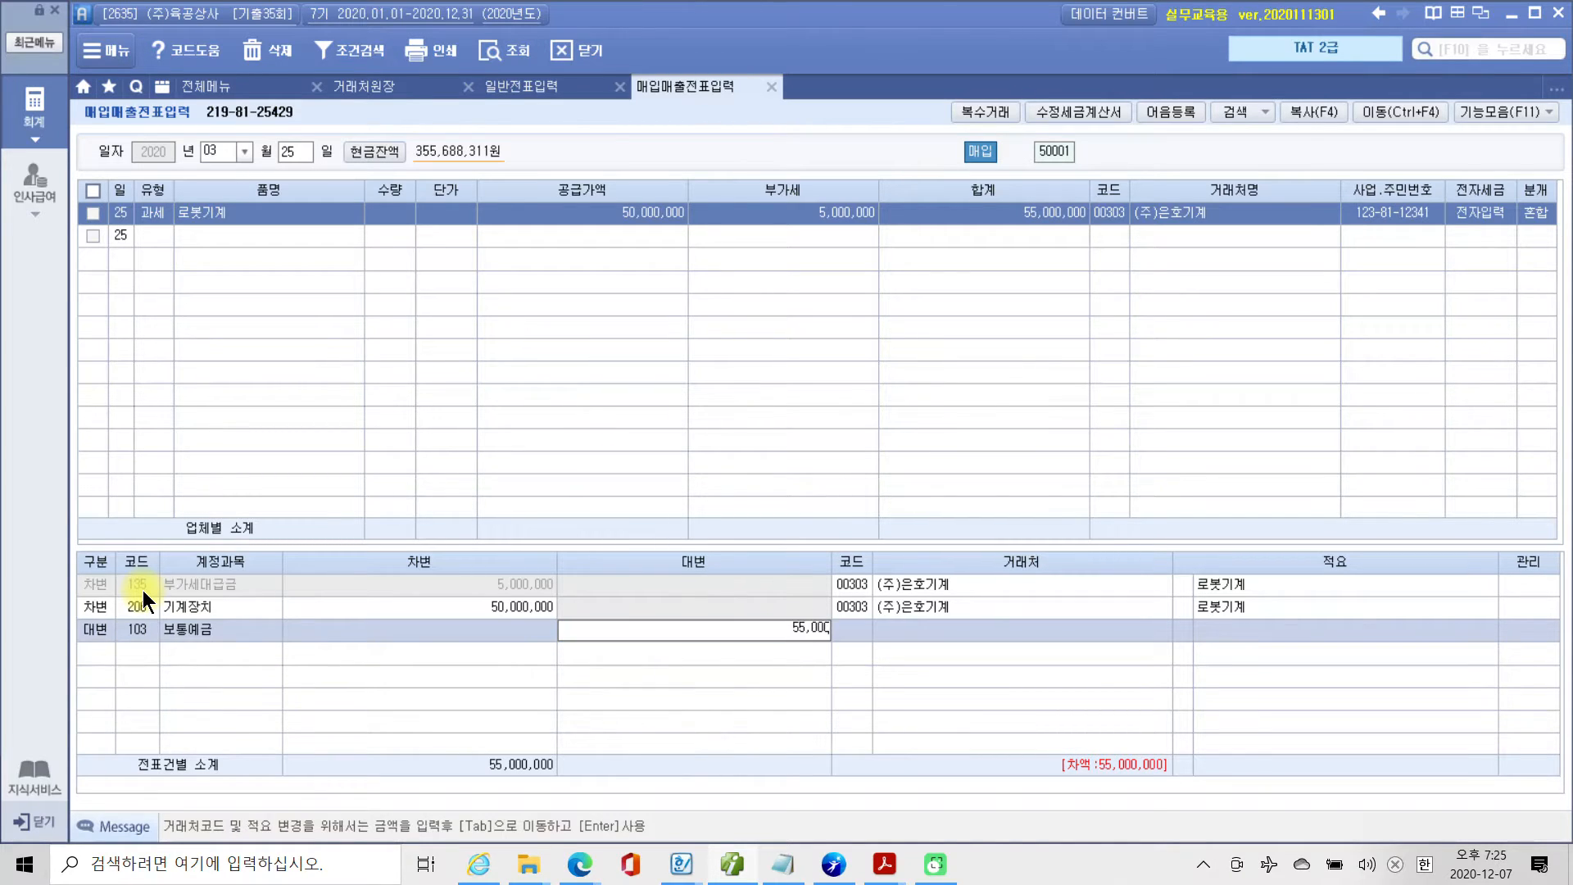
pyautogui.write(',000')
pyautogui.press('Return')
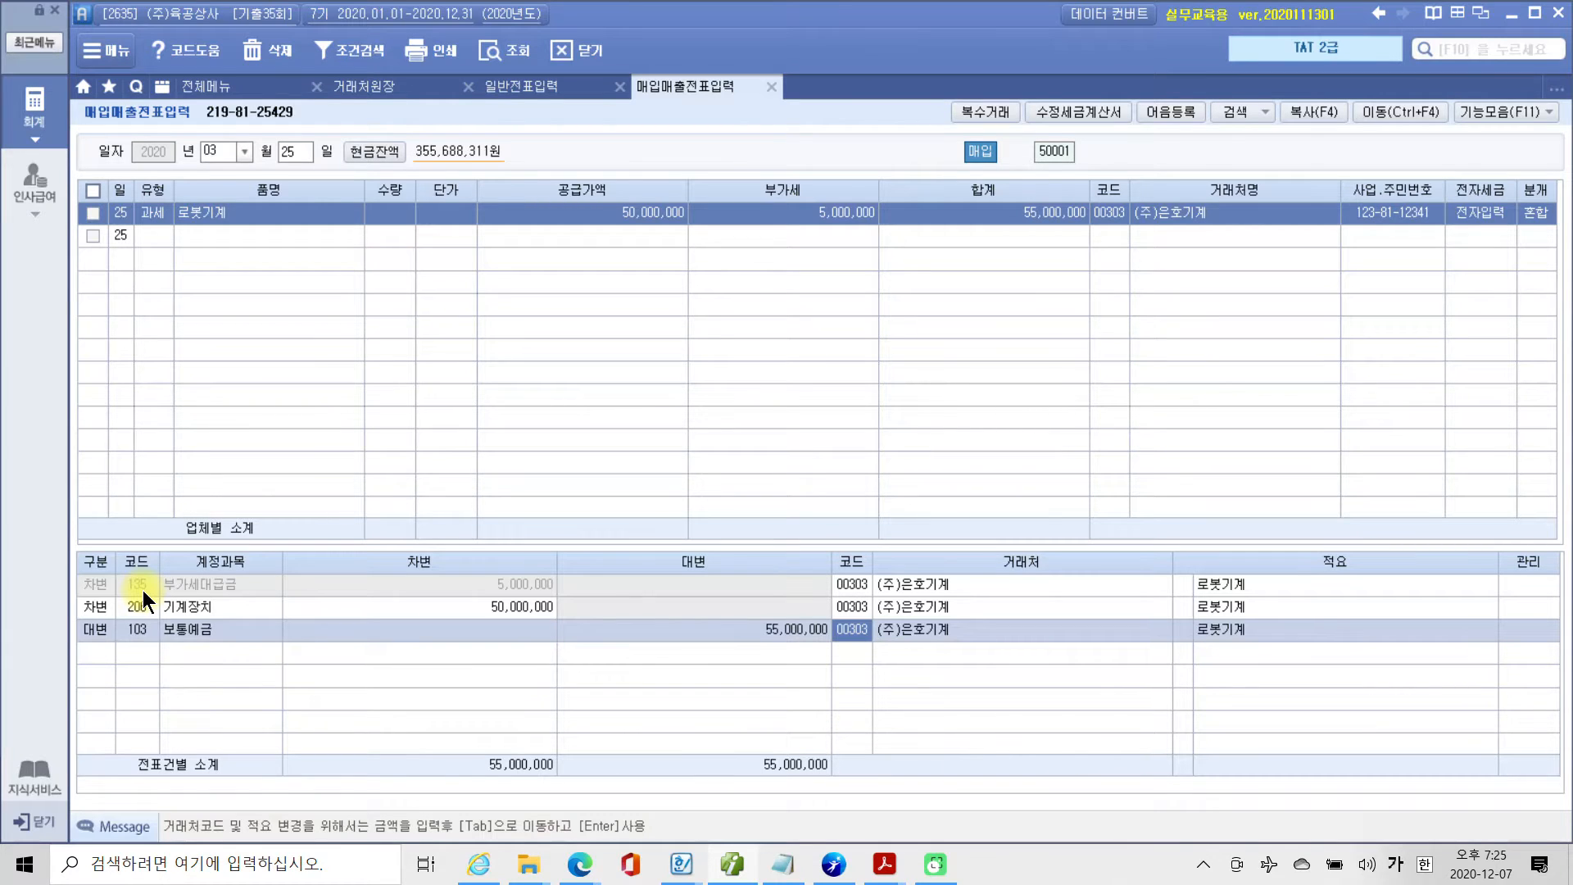
# Set the 거래처 of the 보통예금 line to 98500 기업은행.
pyautogui.moveTo(883, 604); pyautogui.dragTo(893, 665)
pyautogui.moveTo(211, 668)
pyautogui.mouseDown()
pyautogui.moveTo(130, 657)
pyautogui.moveTo(255, 653)
pyautogui.mouseUp()
pyautogui.moveTo(916, 485); pyautogui.dragTo(848, 628)
pyautogui.press('Escape')
pyautogui.write('98500')
pyautogui.press('Return')
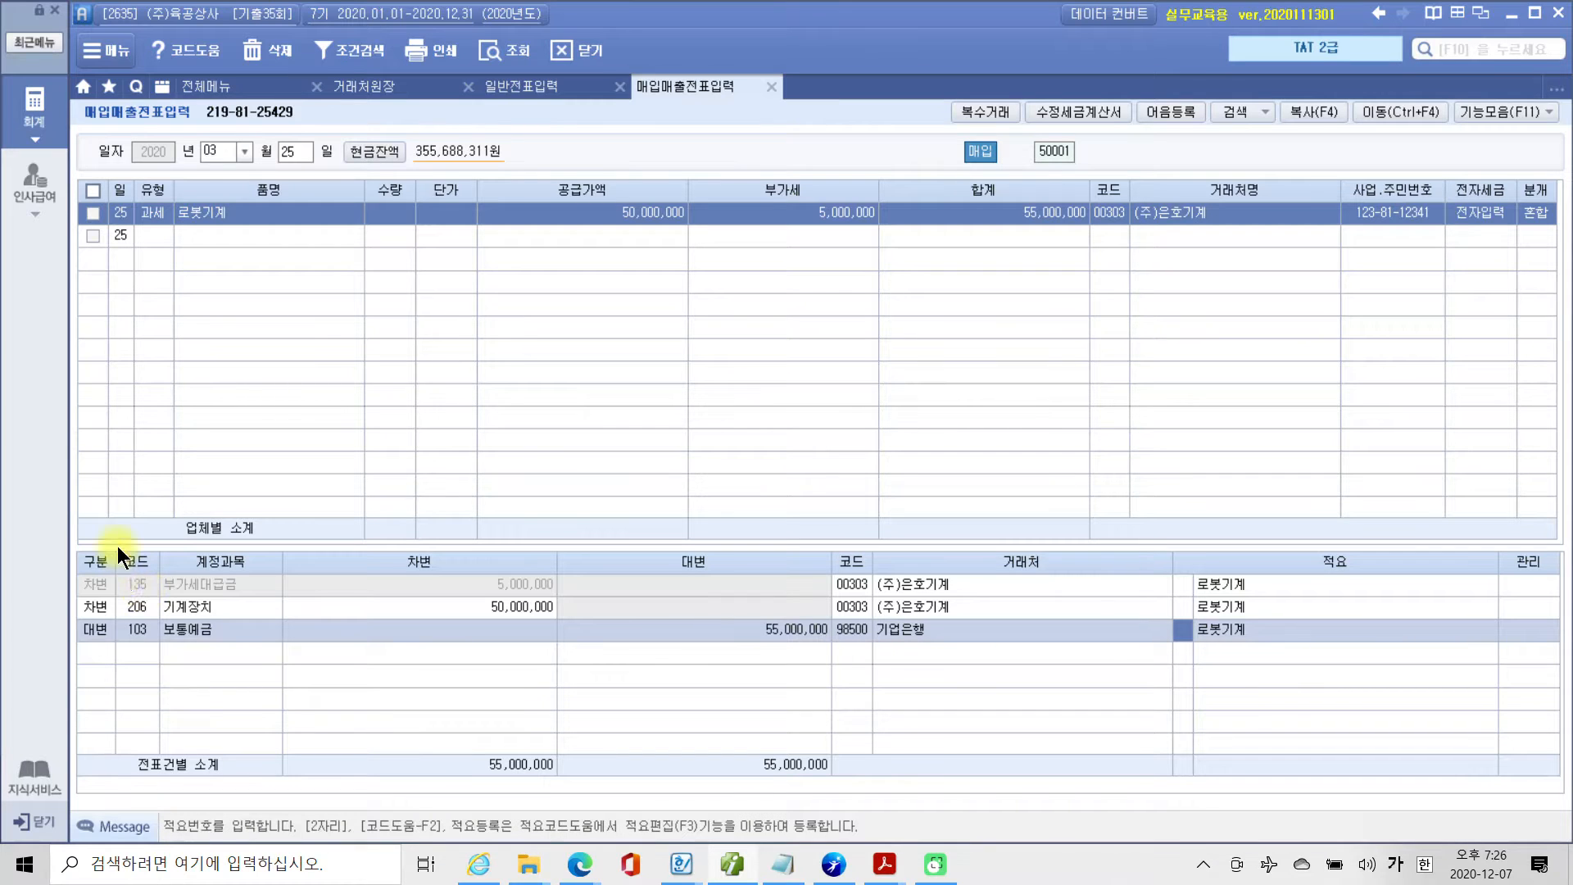
pyautogui.click(873, 613)
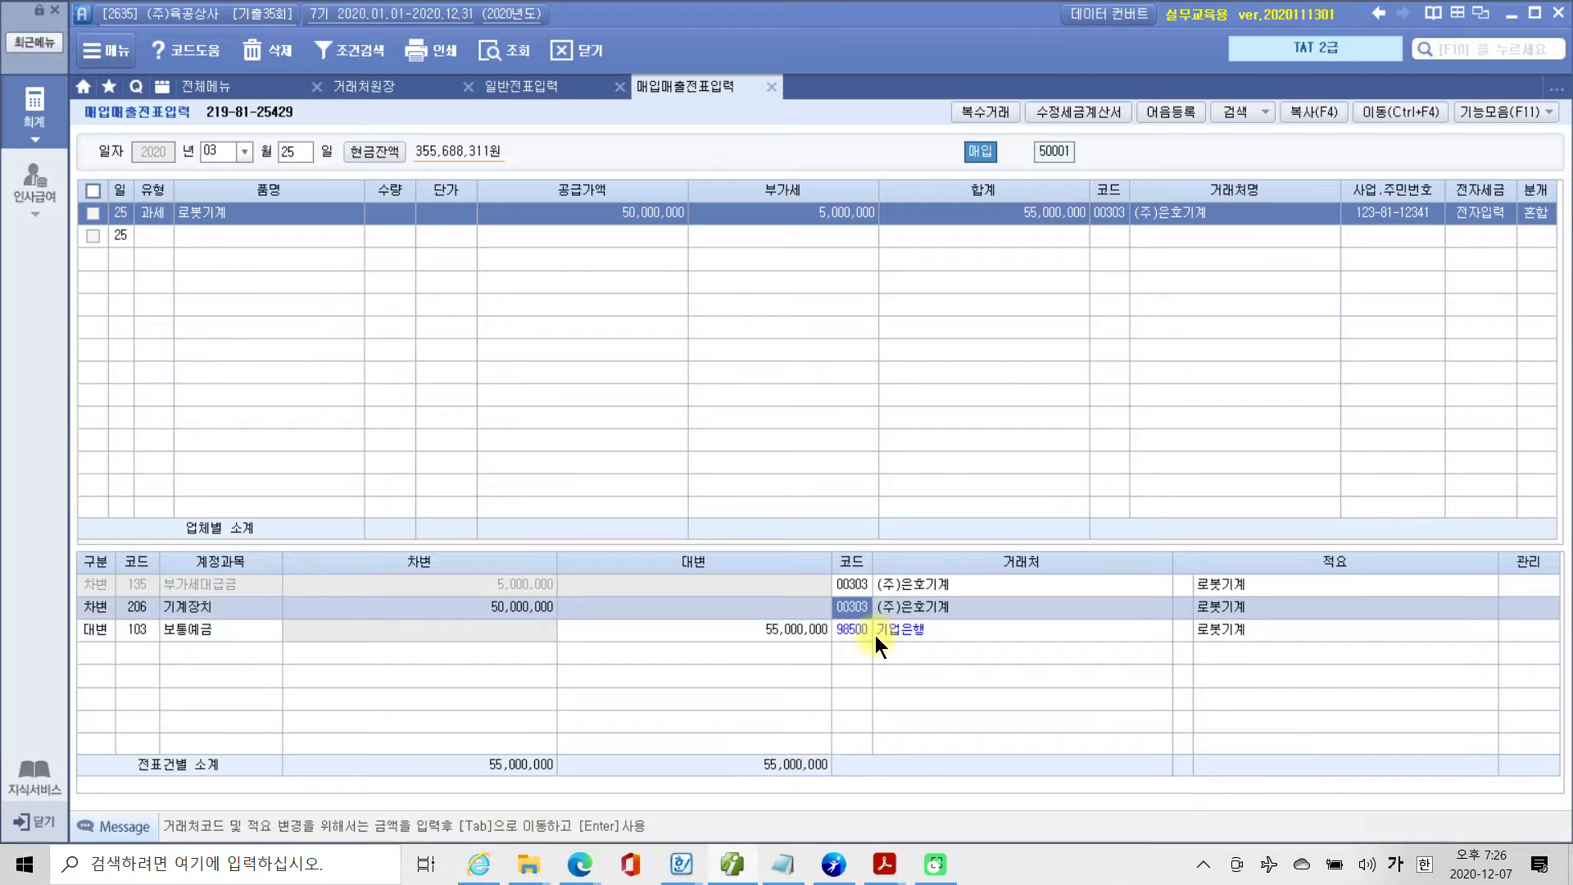
pyautogui.click(691, 641)
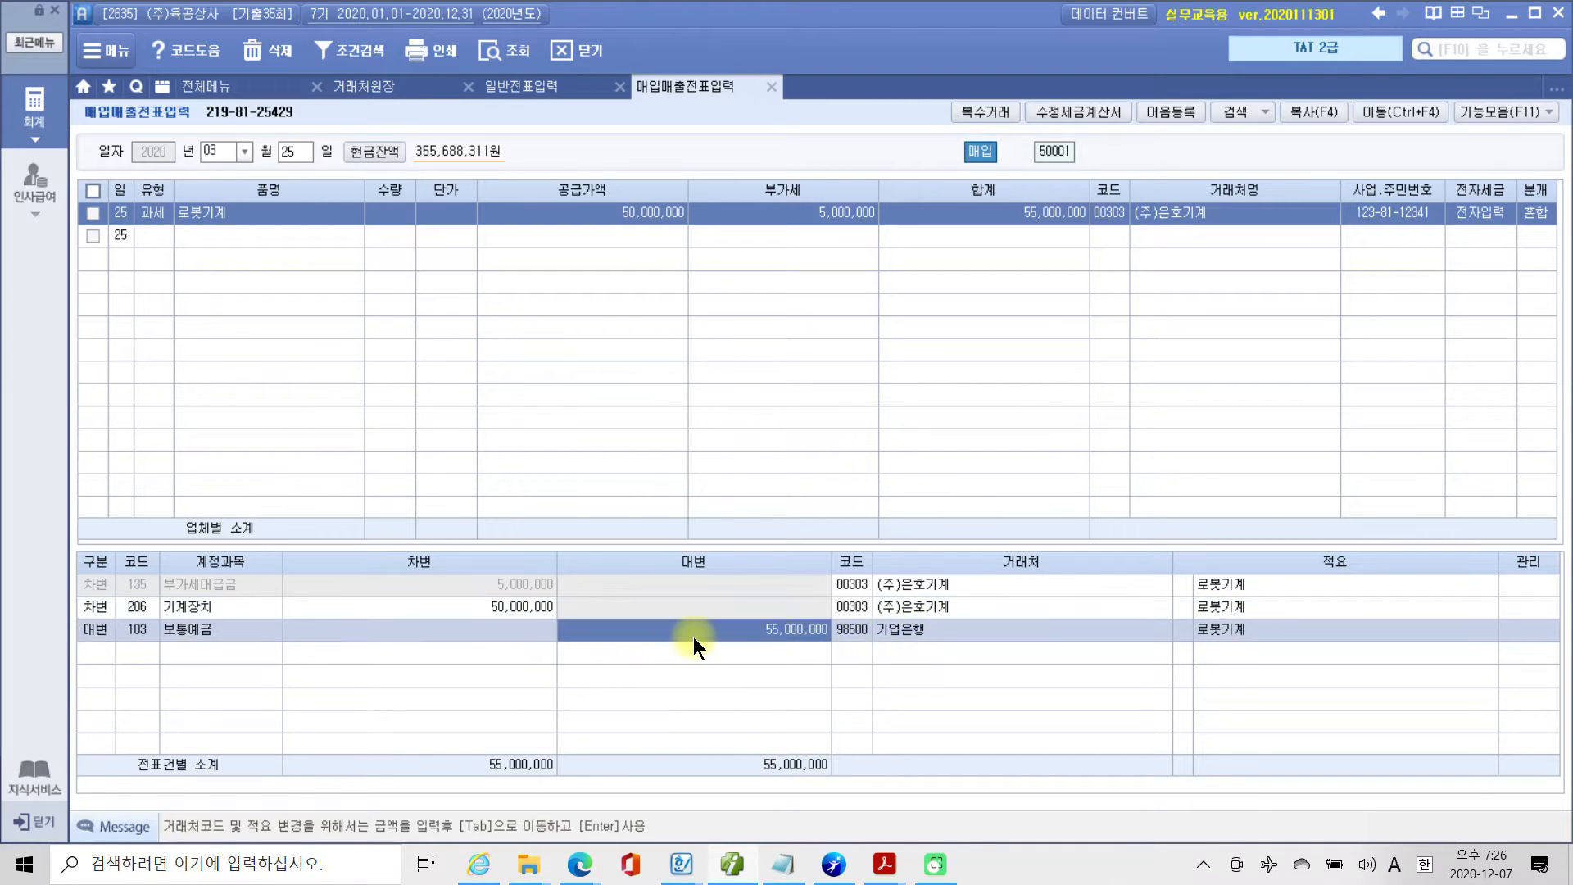
pyautogui.click(862, 628)
pyautogui.click(867, 606)
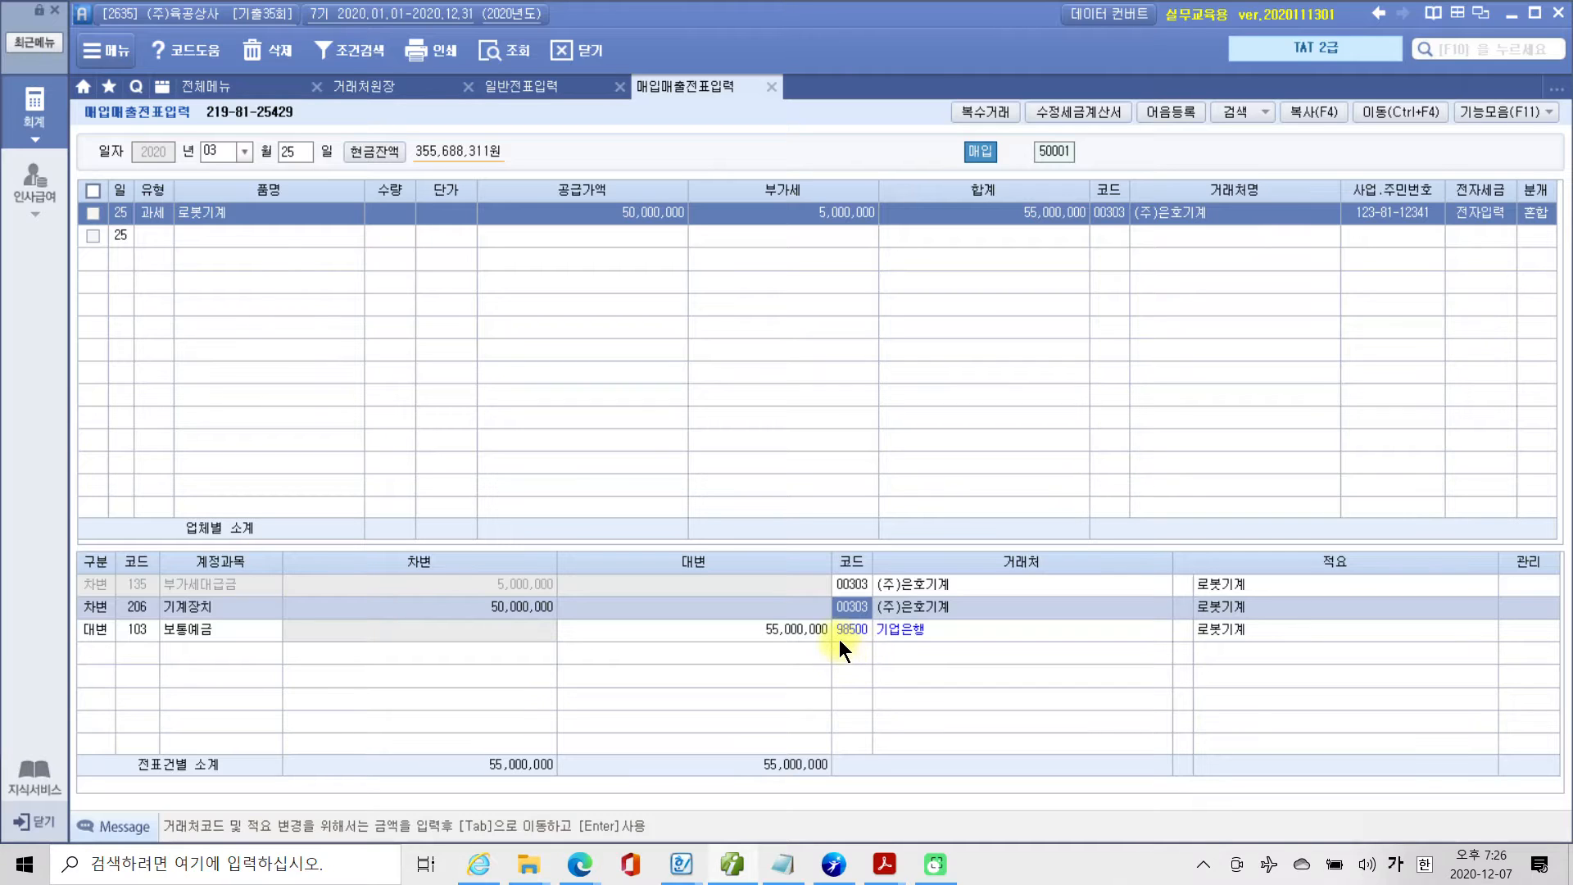
pyautogui.click(860, 633)
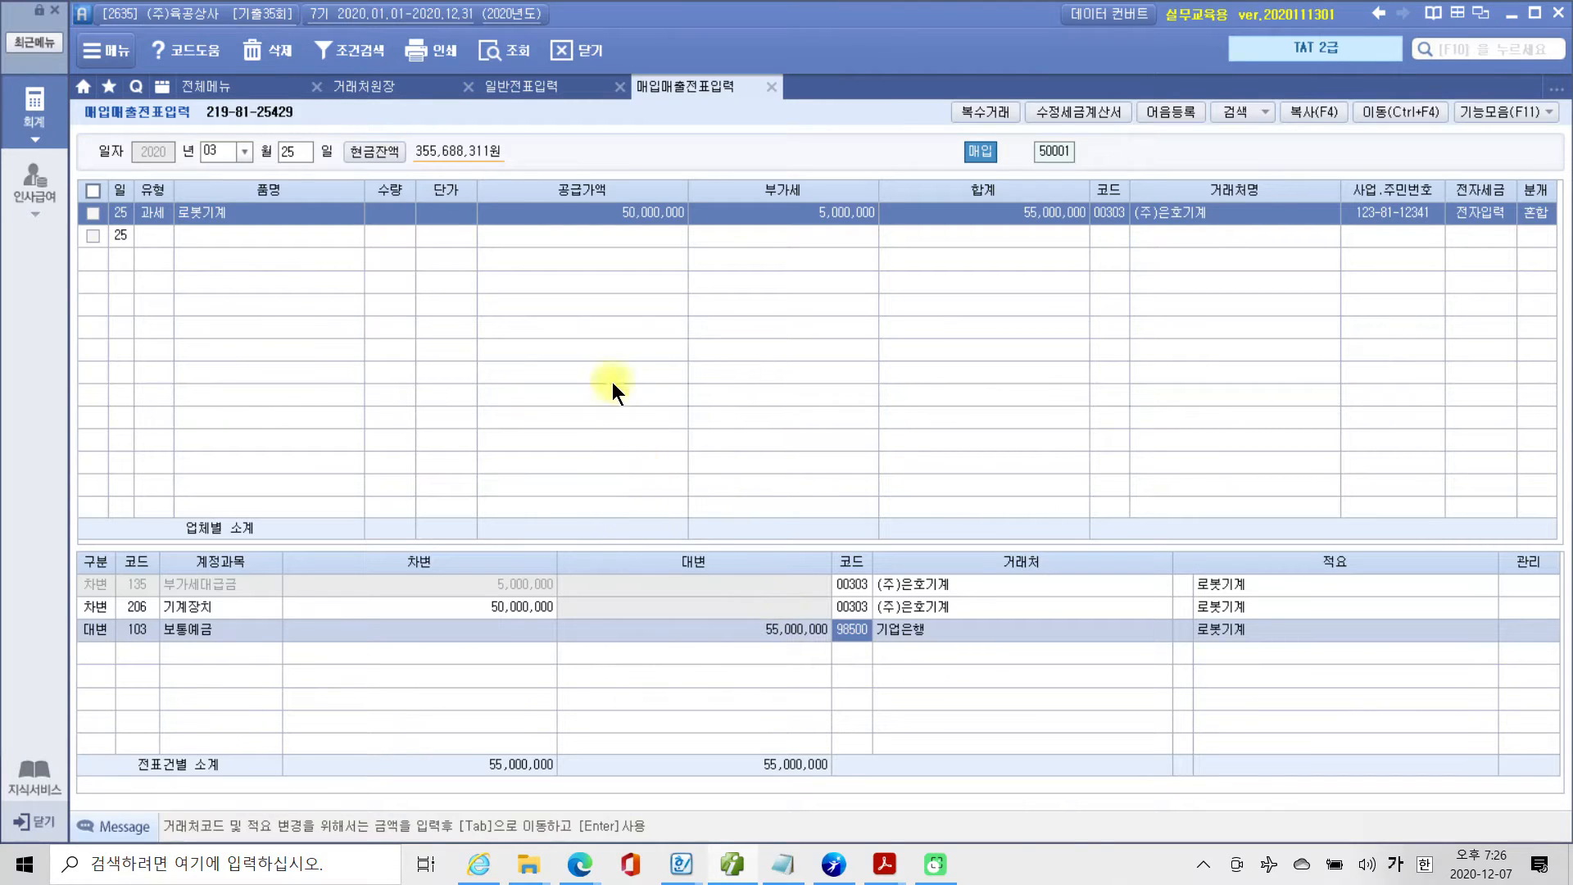
# Switch to the exam PDF and review the 정부보조금 task instructions together with the March 23 기업은행 deposit details.
pyautogui.click(534, 84)
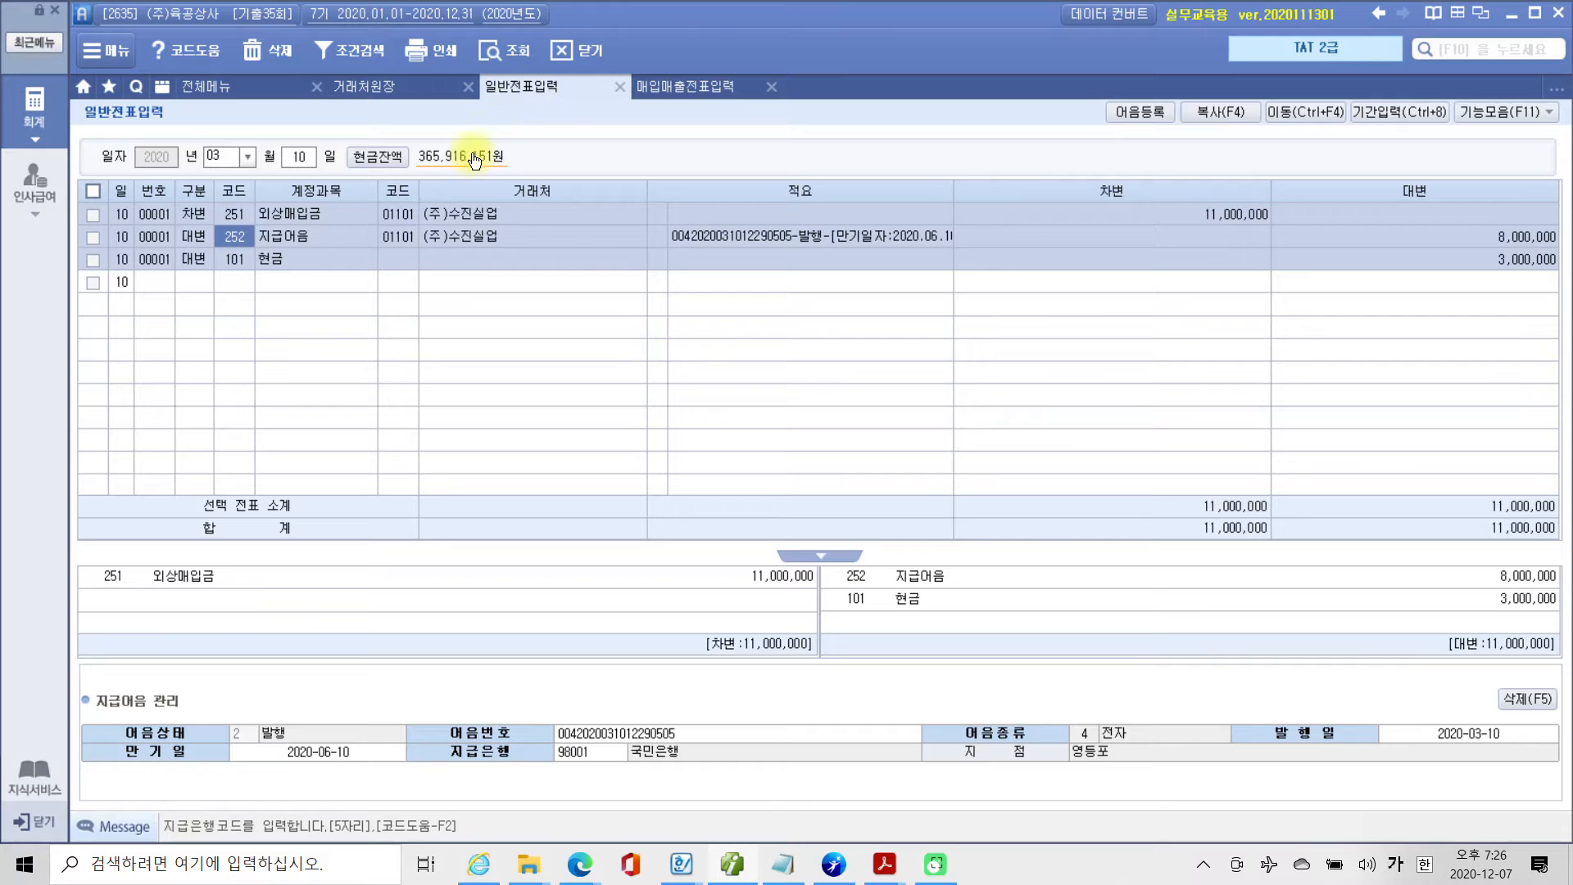
pyautogui.click(691, 89)
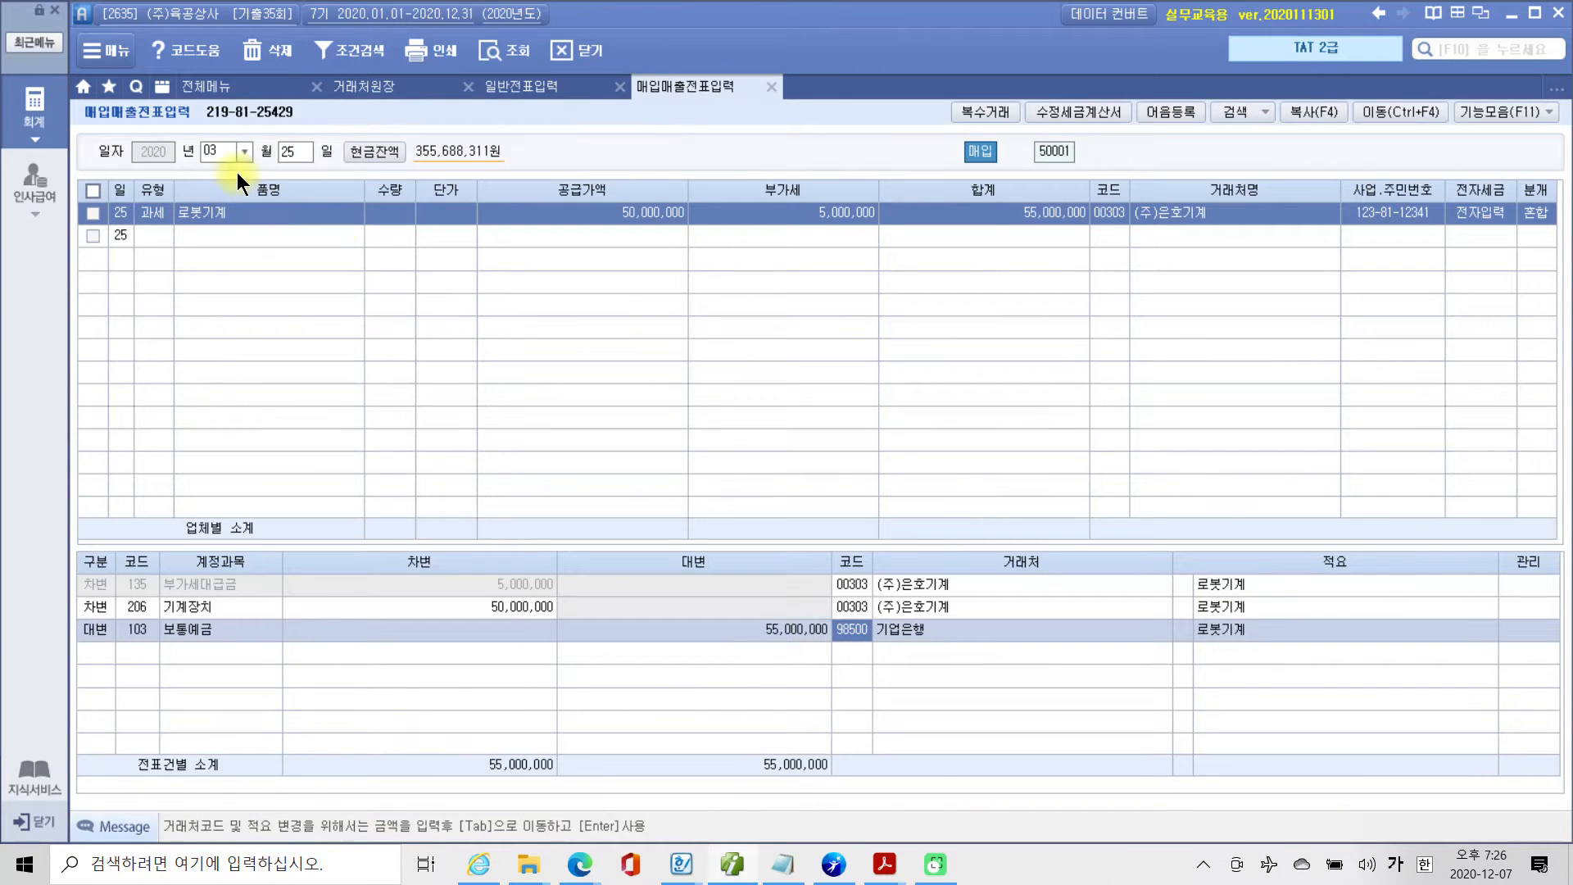
pyautogui.click(508, 90)
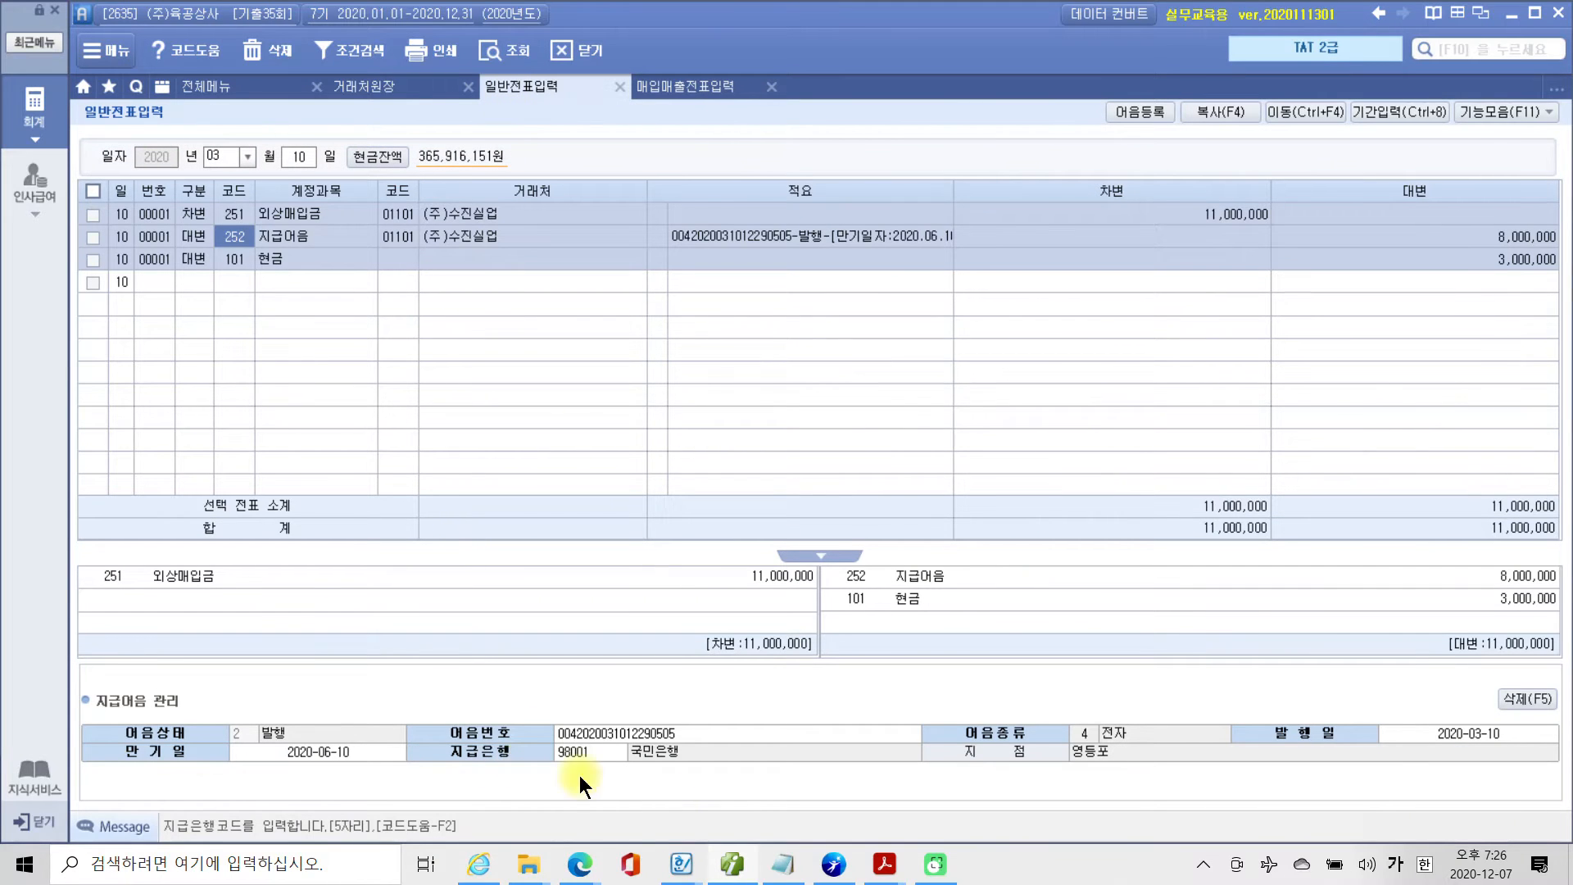
pyautogui.click(753, 865)
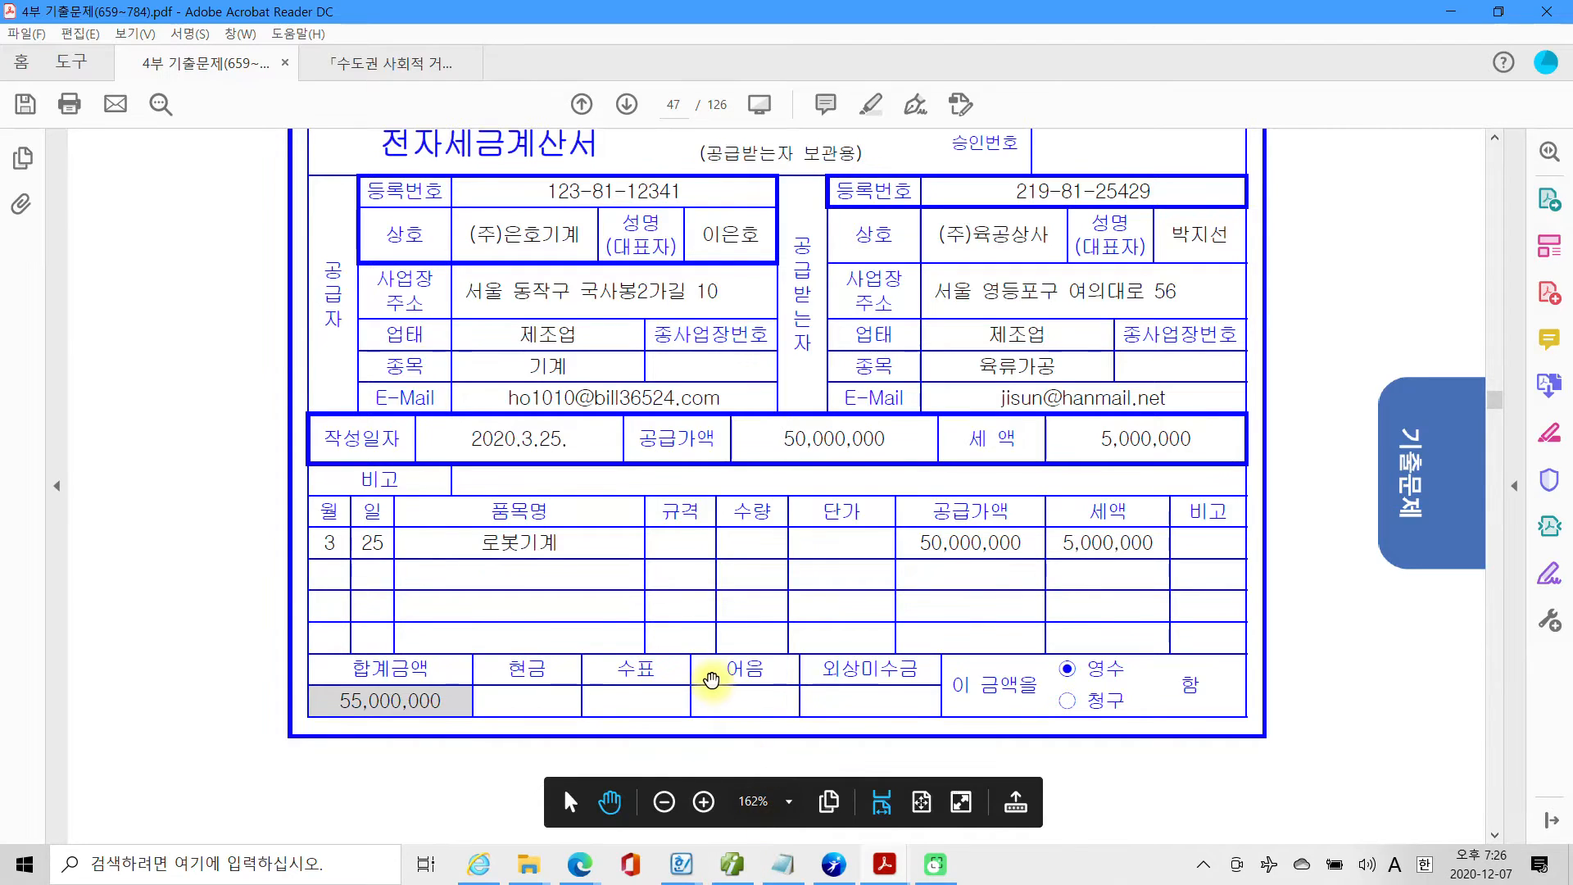
pyautogui.scroll(-10, 711, 680)
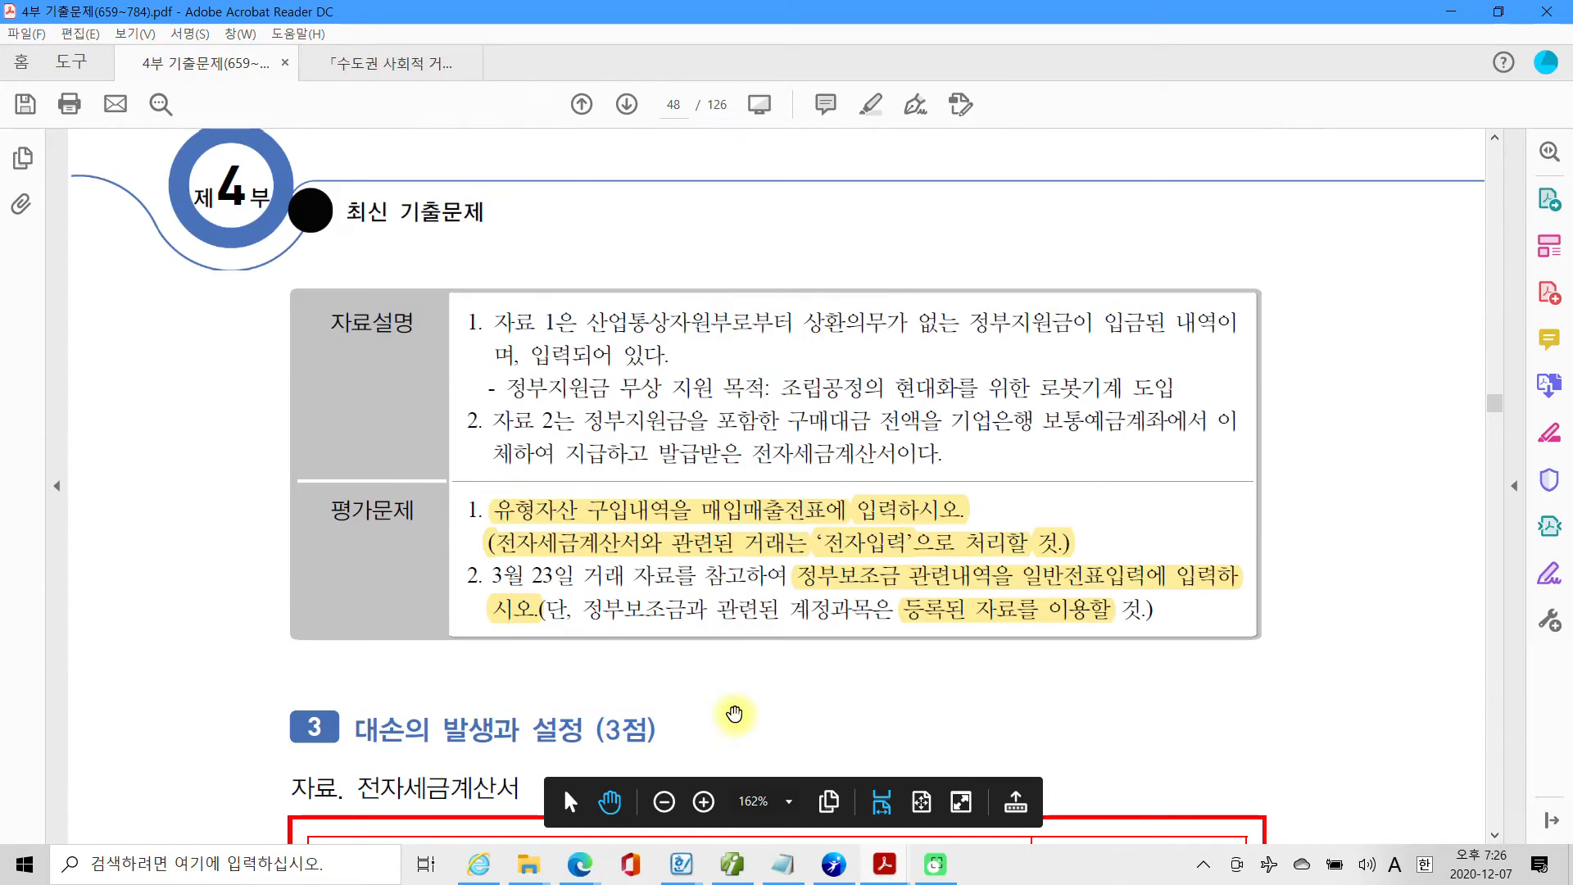
pyautogui.scroll(3, 561, 585)
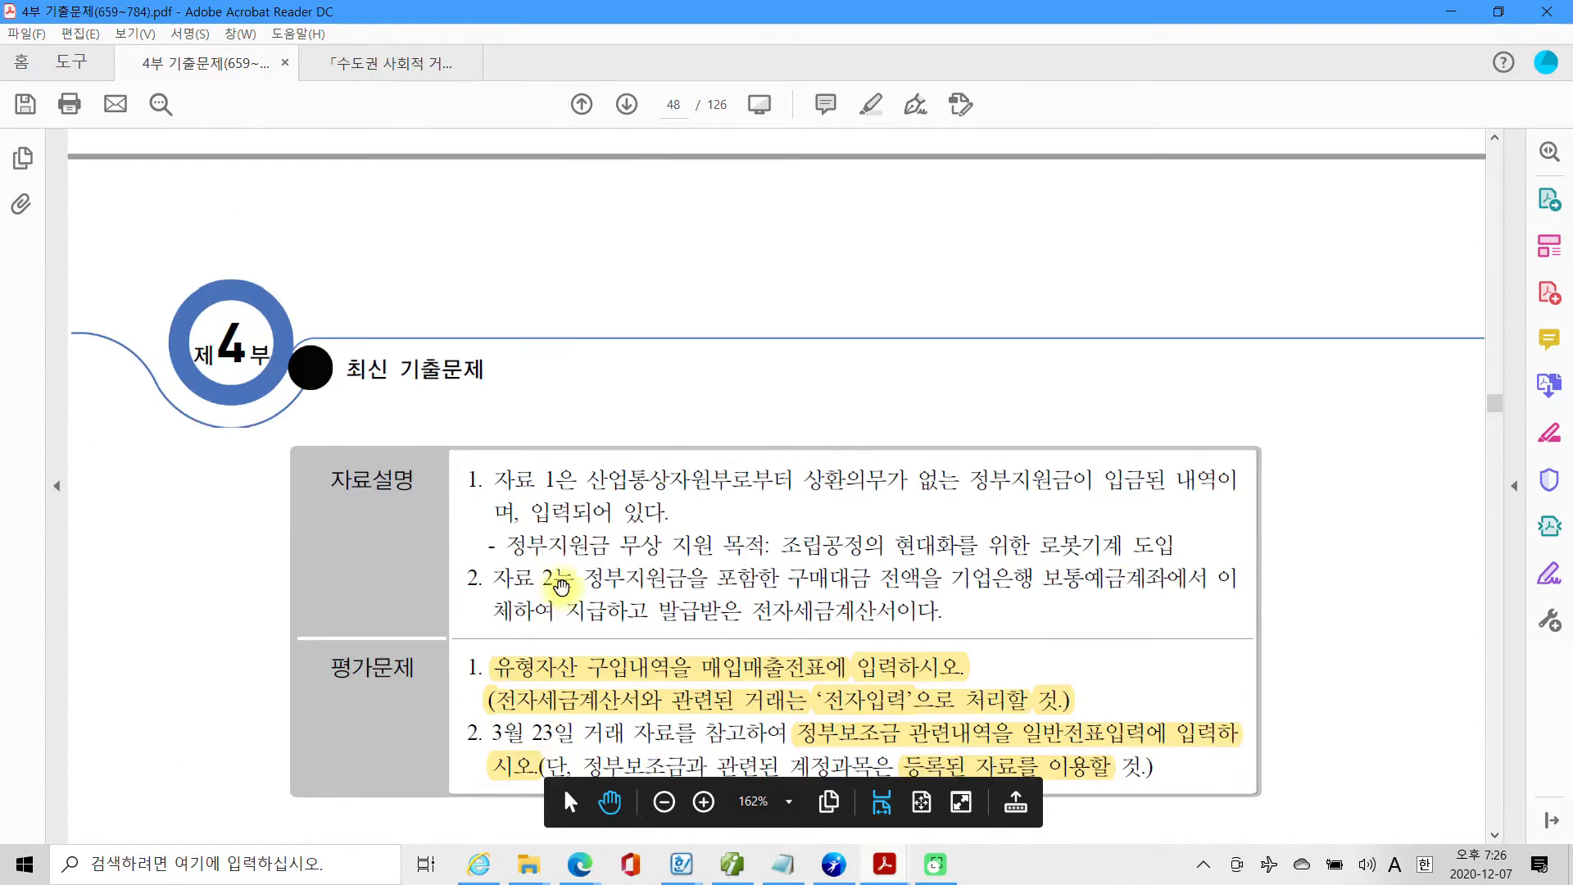
pyautogui.scroll(10, 560, 585)
pyautogui.scroll(5, 560, 585)
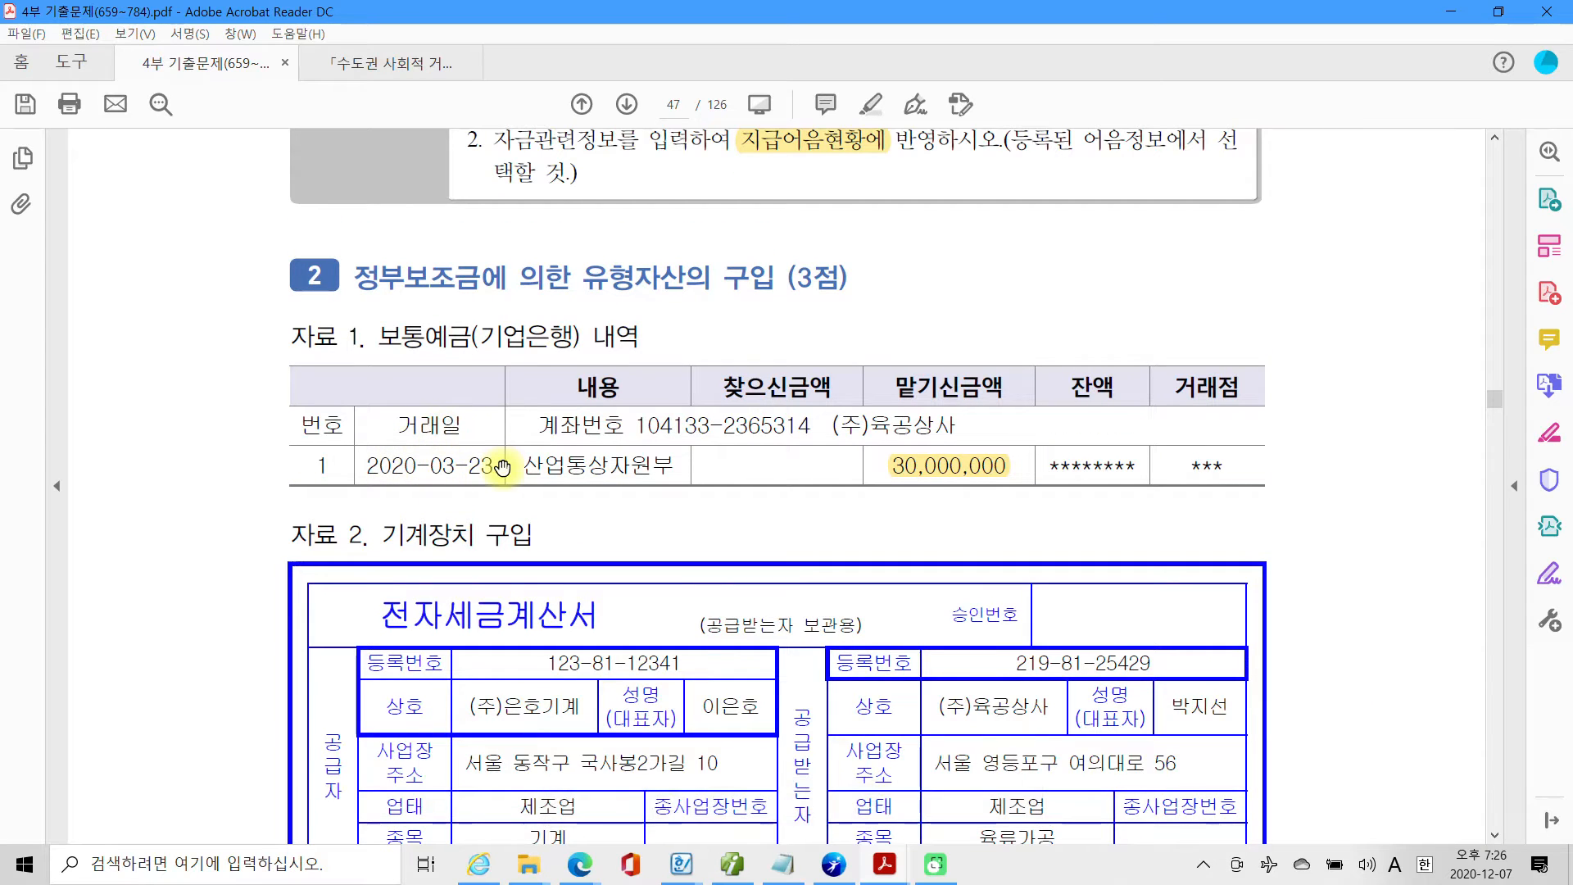
pyautogui.scroll(-7, 504, 463)
pyautogui.scroll(7, 512, 462)
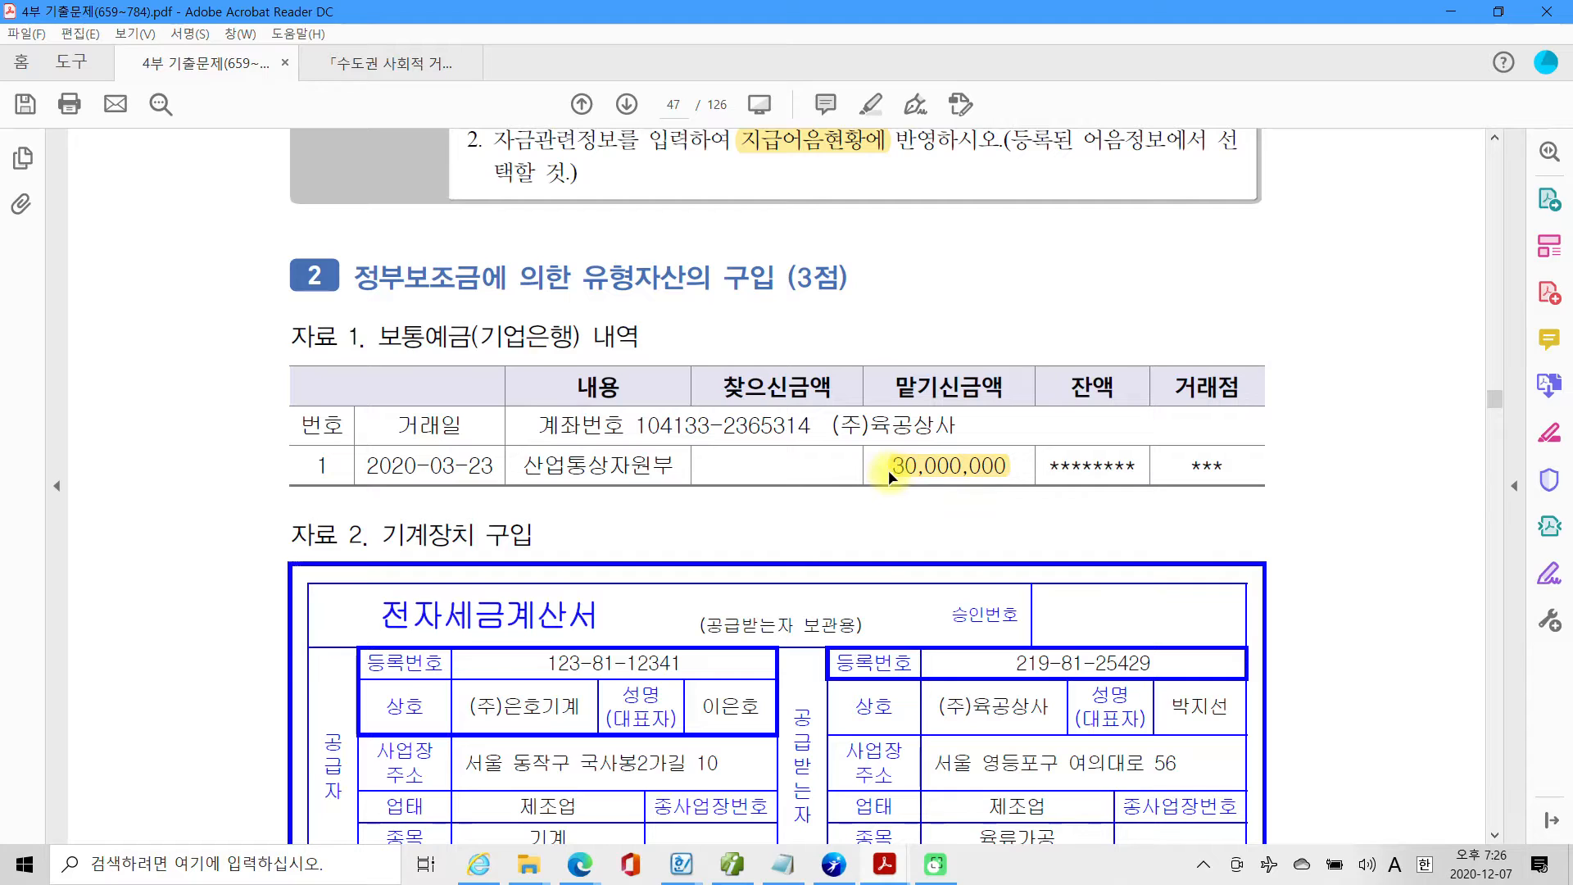
# Return to Smart A and look up the March 23 entries in 일반전표입력, checking the account code of the 정부보조금 line.
pyautogui.click(779, 867)
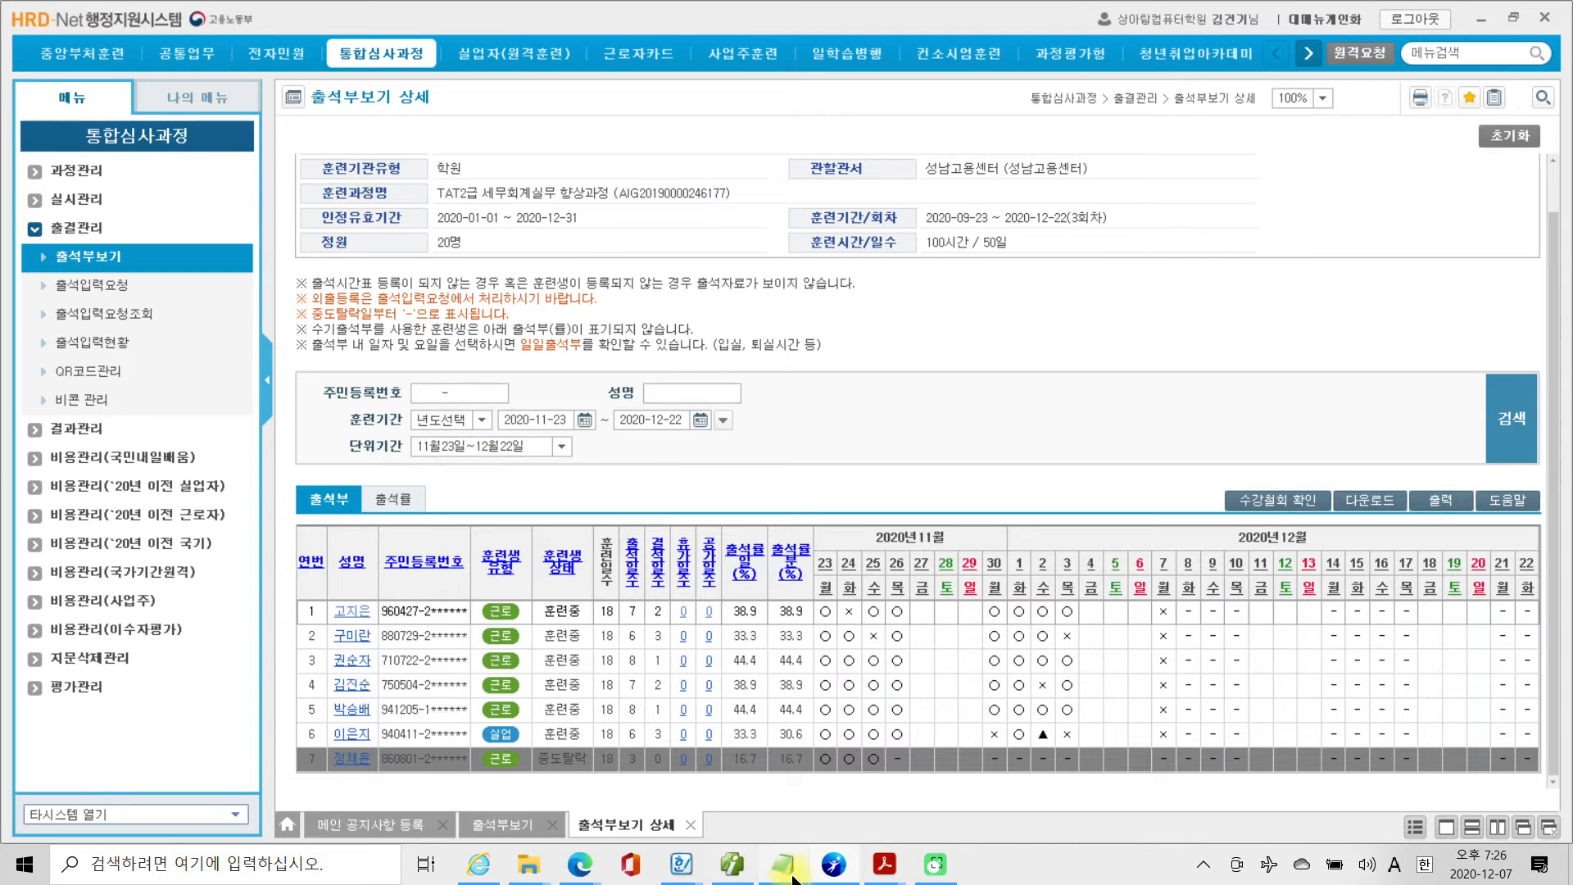
pyautogui.click(827, 866)
pyautogui.click(731, 866)
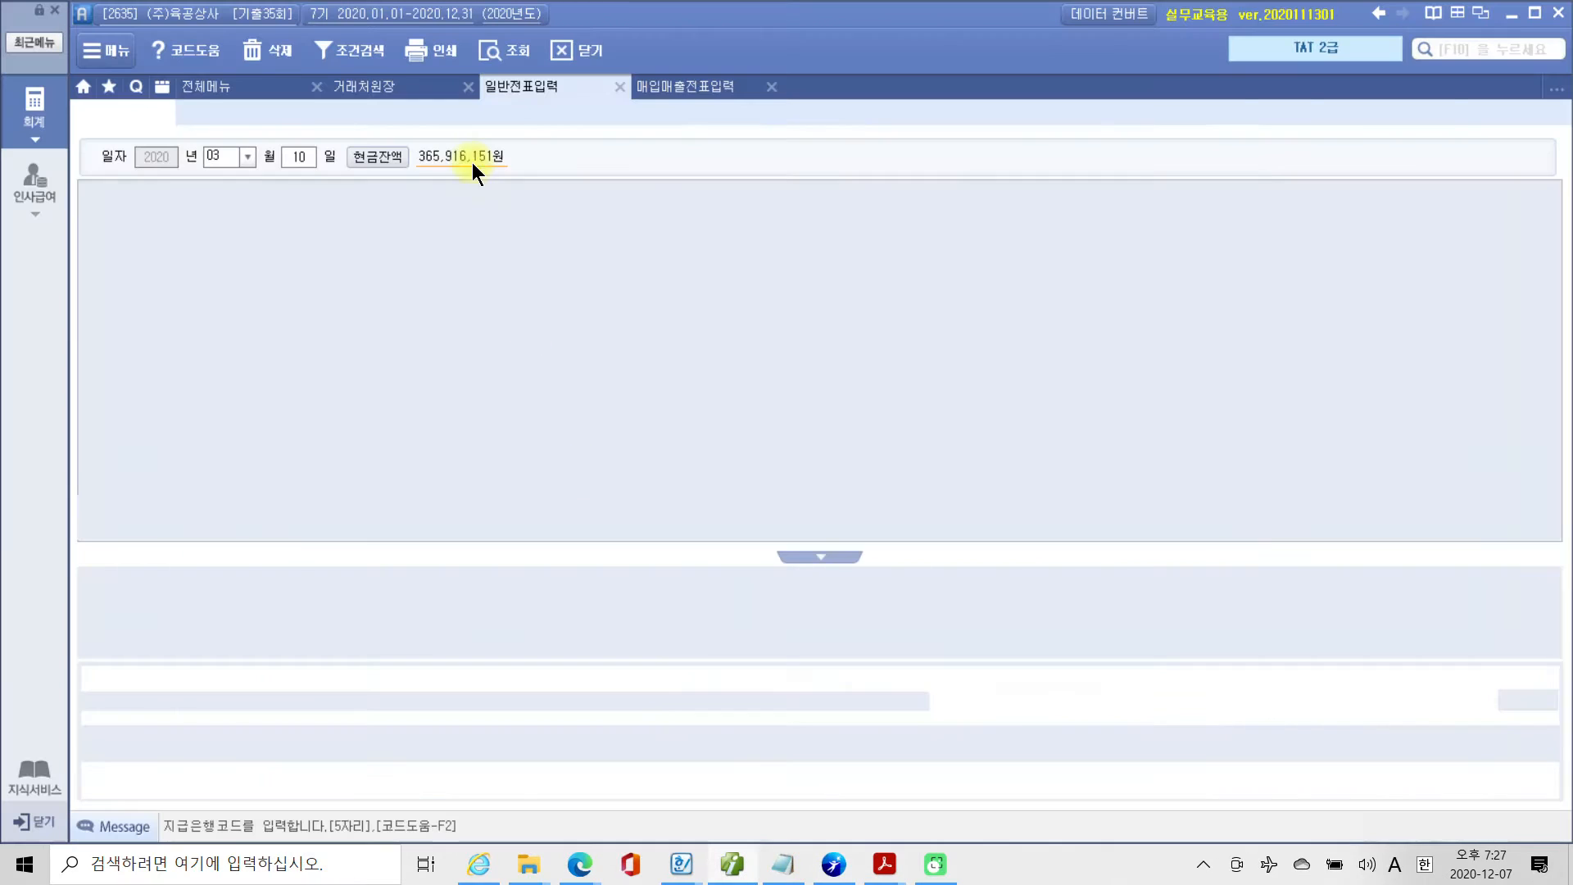
pyautogui.click(292, 155)
pyautogui.write('23')
pyautogui.press('Return')
pyautogui.click(317, 281)
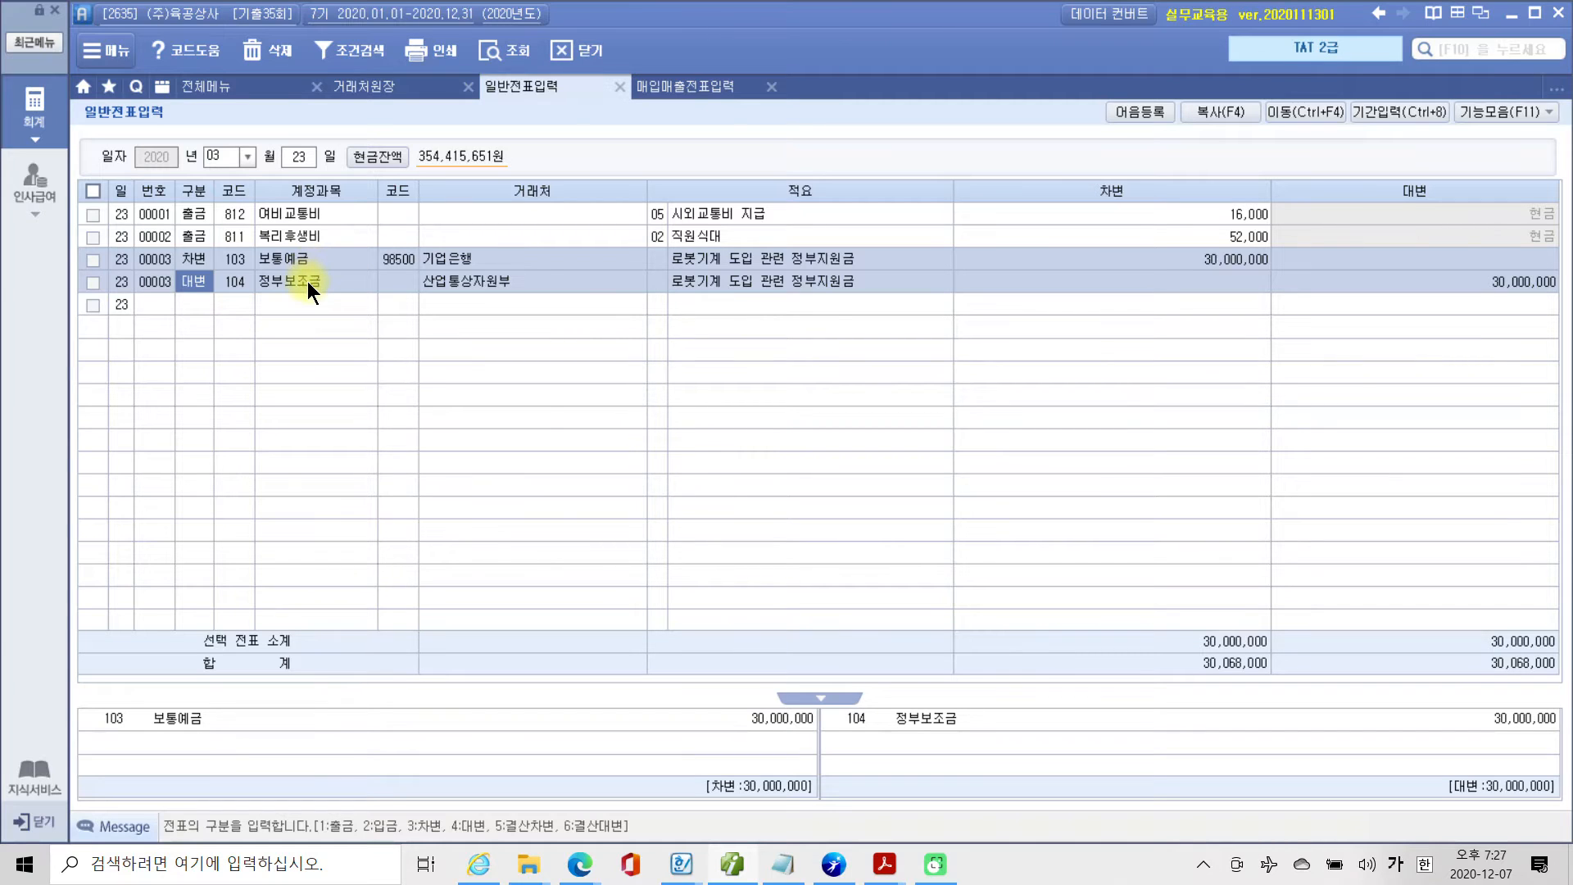
pyautogui.click(237, 282)
pyautogui.hotkey('ctrl', '2')
pyautogui.moveTo(205, 268)
pyautogui.mouseDown()
pyautogui.moveTo(268, 297)
pyautogui.moveTo(296, 280)
pyautogui.moveTo(277, 288)
pyautogui.moveTo(285, 301)
pyautogui.mouseUp()
pyautogui.moveTo(1364, 296); pyautogui.dragTo(1561, 304)
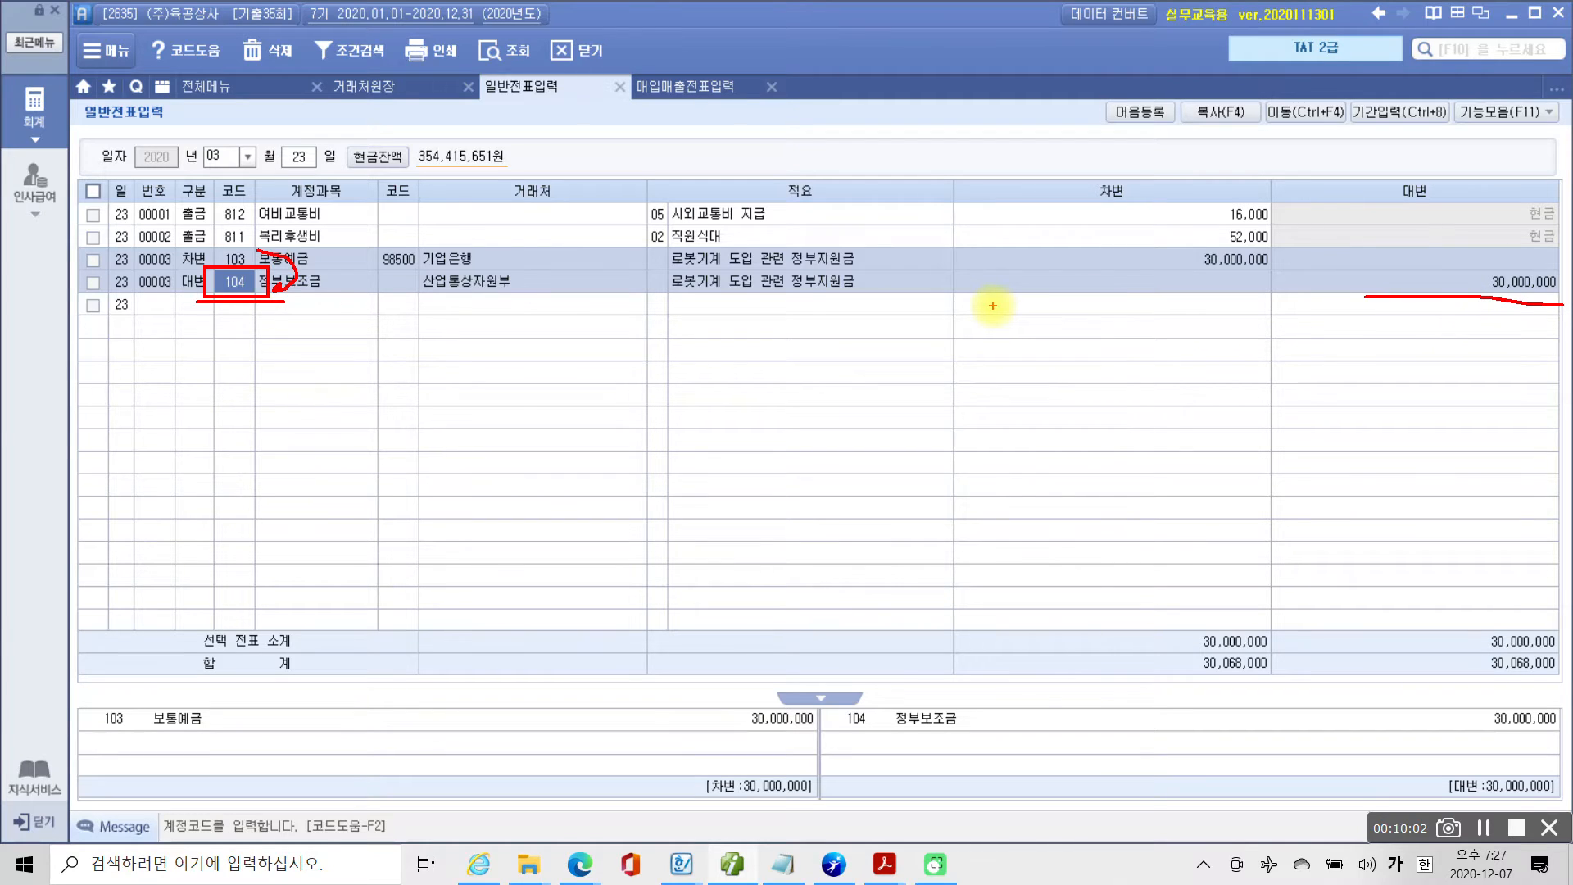
pyautogui.moveTo(266, 271)
pyautogui.mouseDown()
pyautogui.moveTo(234, 266)
pyautogui.moveTo(352, 317)
pyautogui.mouseUp()
pyautogui.moveTo(175, 300); pyautogui.dragTo(197, 303)
pyautogui.moveTo(334, 311)
pyautogui.mouseDown()
pyautogui.moveTo(138, 345)
pyautogui.moveTo(143, 326)
pyautogui.moveTo(97, 350)
pyautogui.mouseUp()
pyautogui.press('Escape')
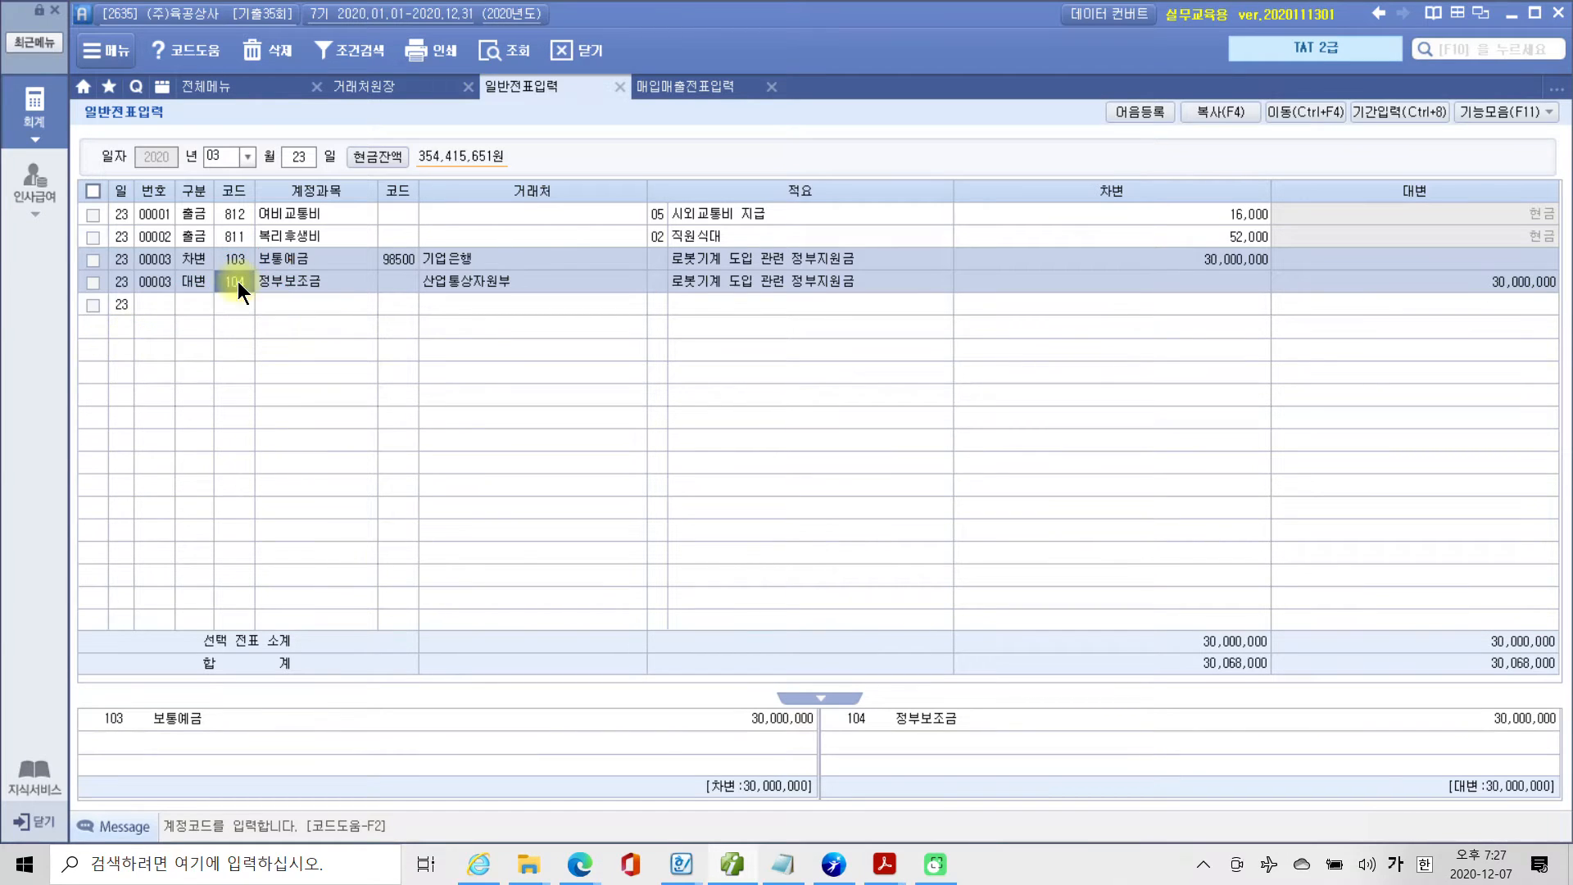
# Set the 일반전표입력 date to March 25.
pyautogui.click(303, 155)
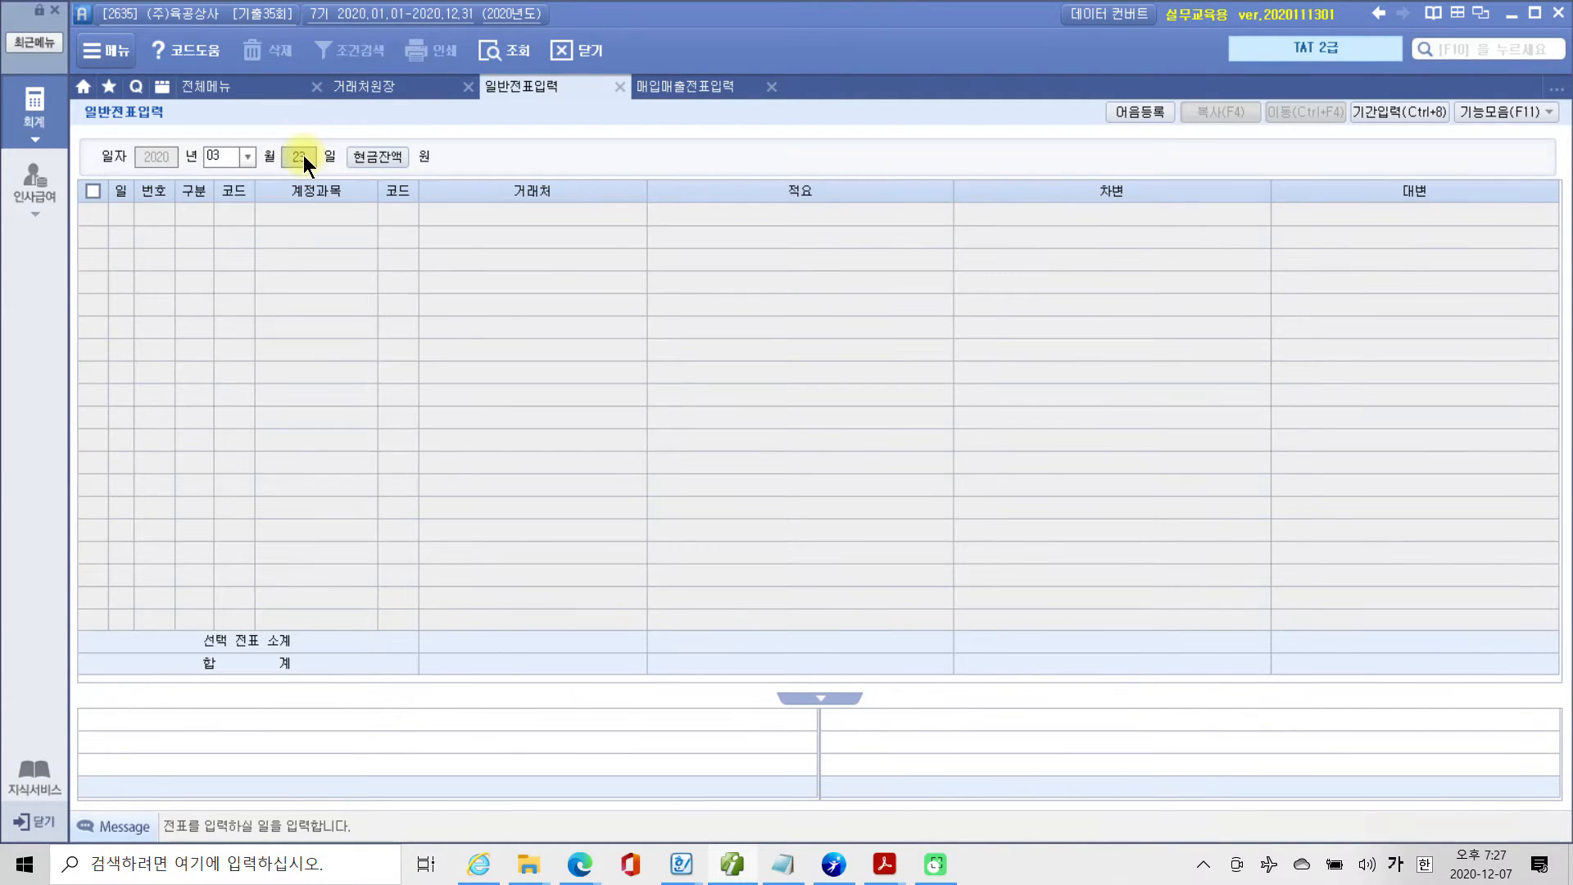
pyautogui.press('Return')
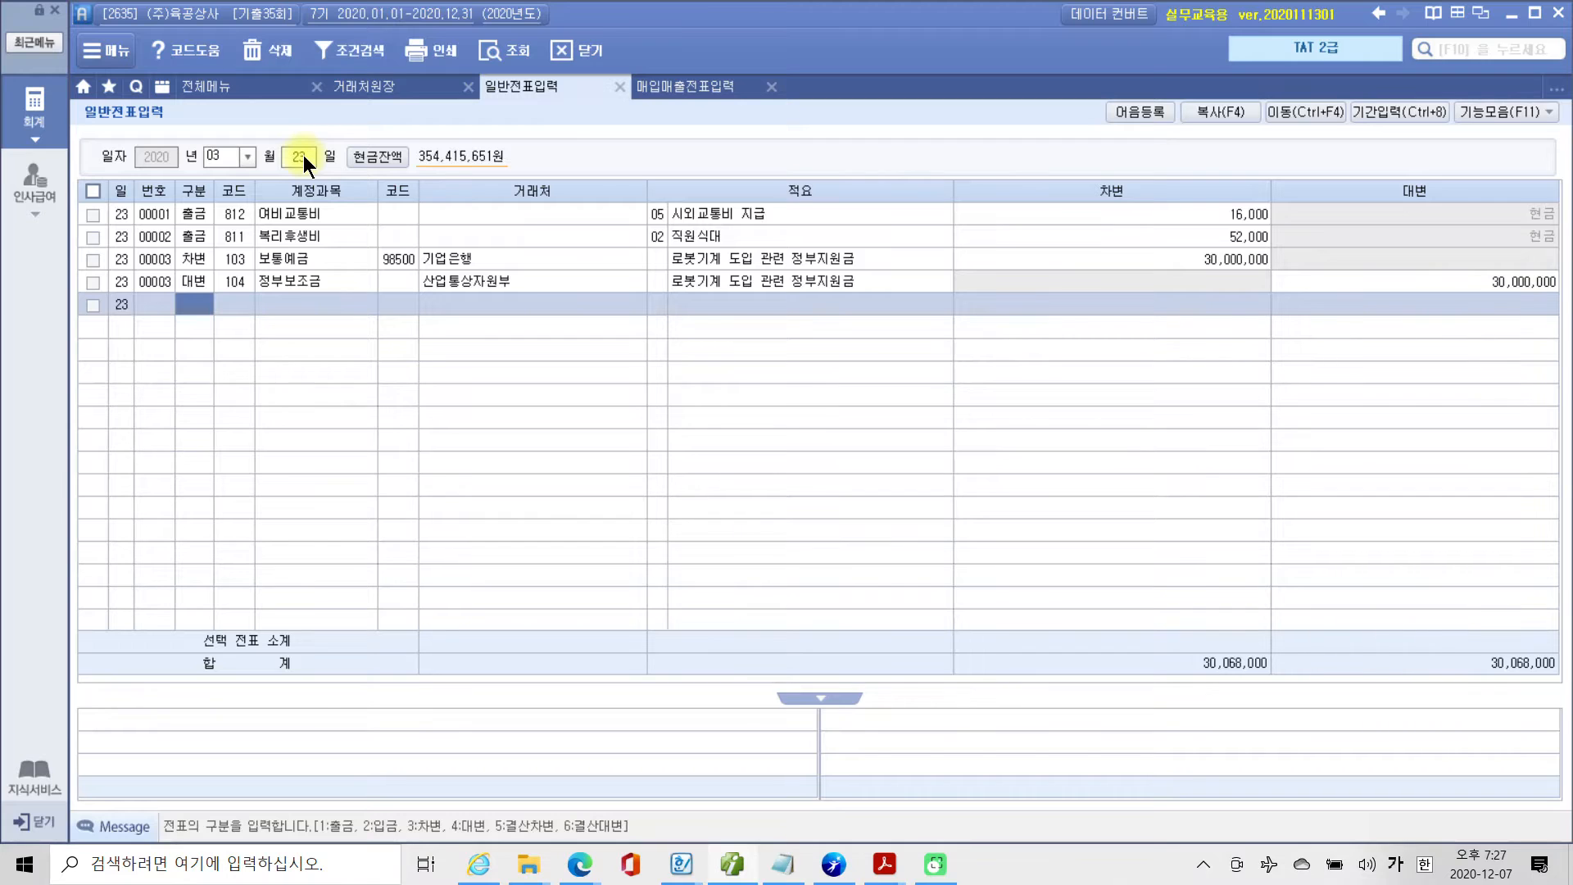
pyautogui.click(297, 156)
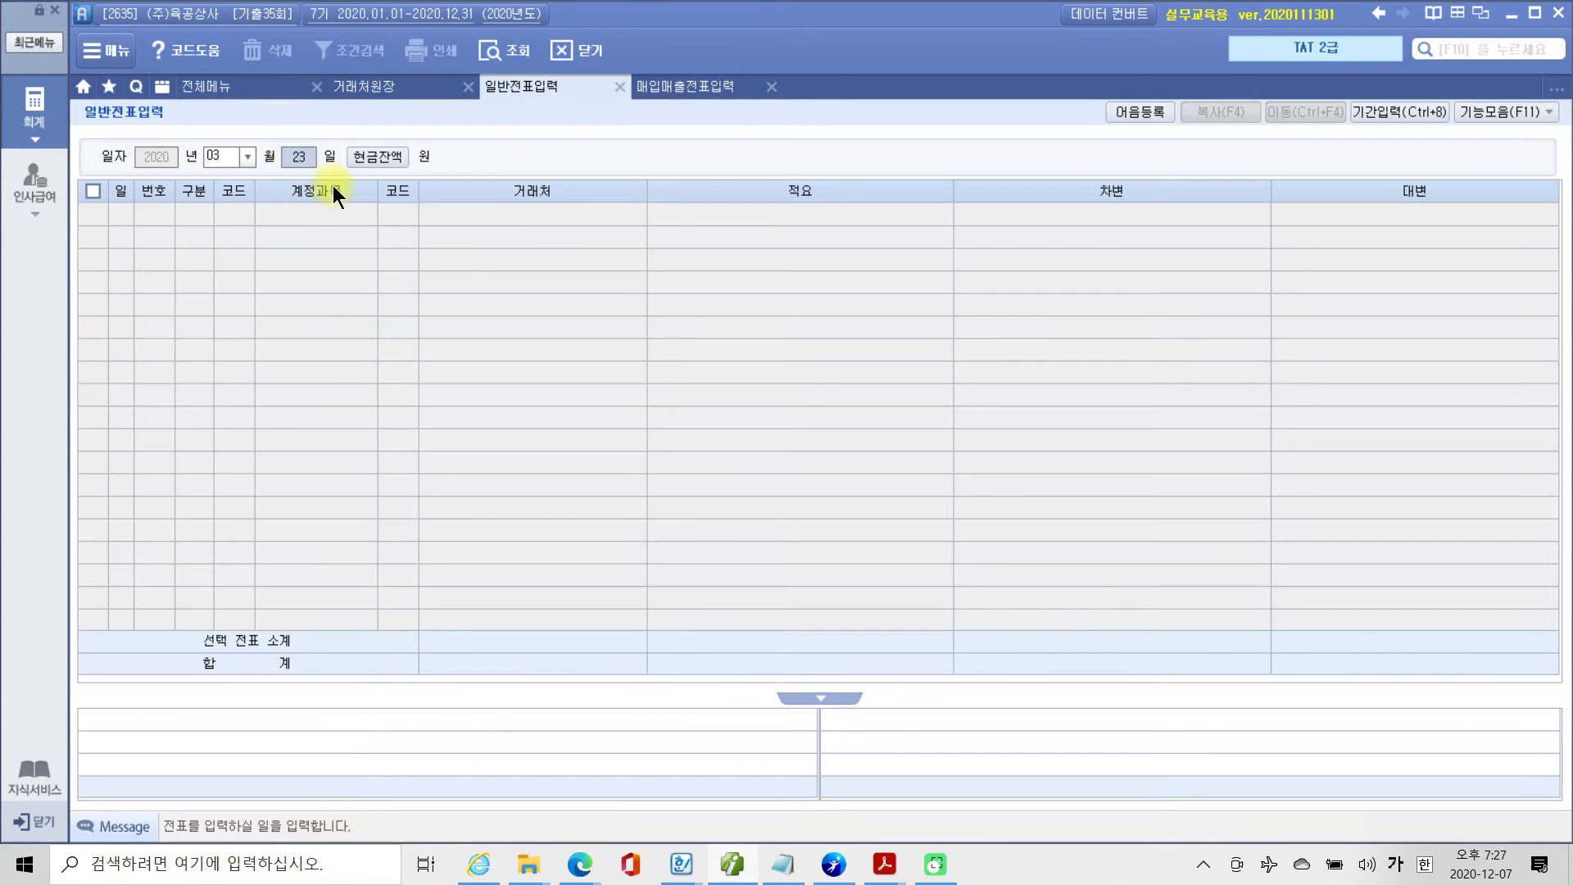
pyautogui.write('25')
pyautogui.press('Return')
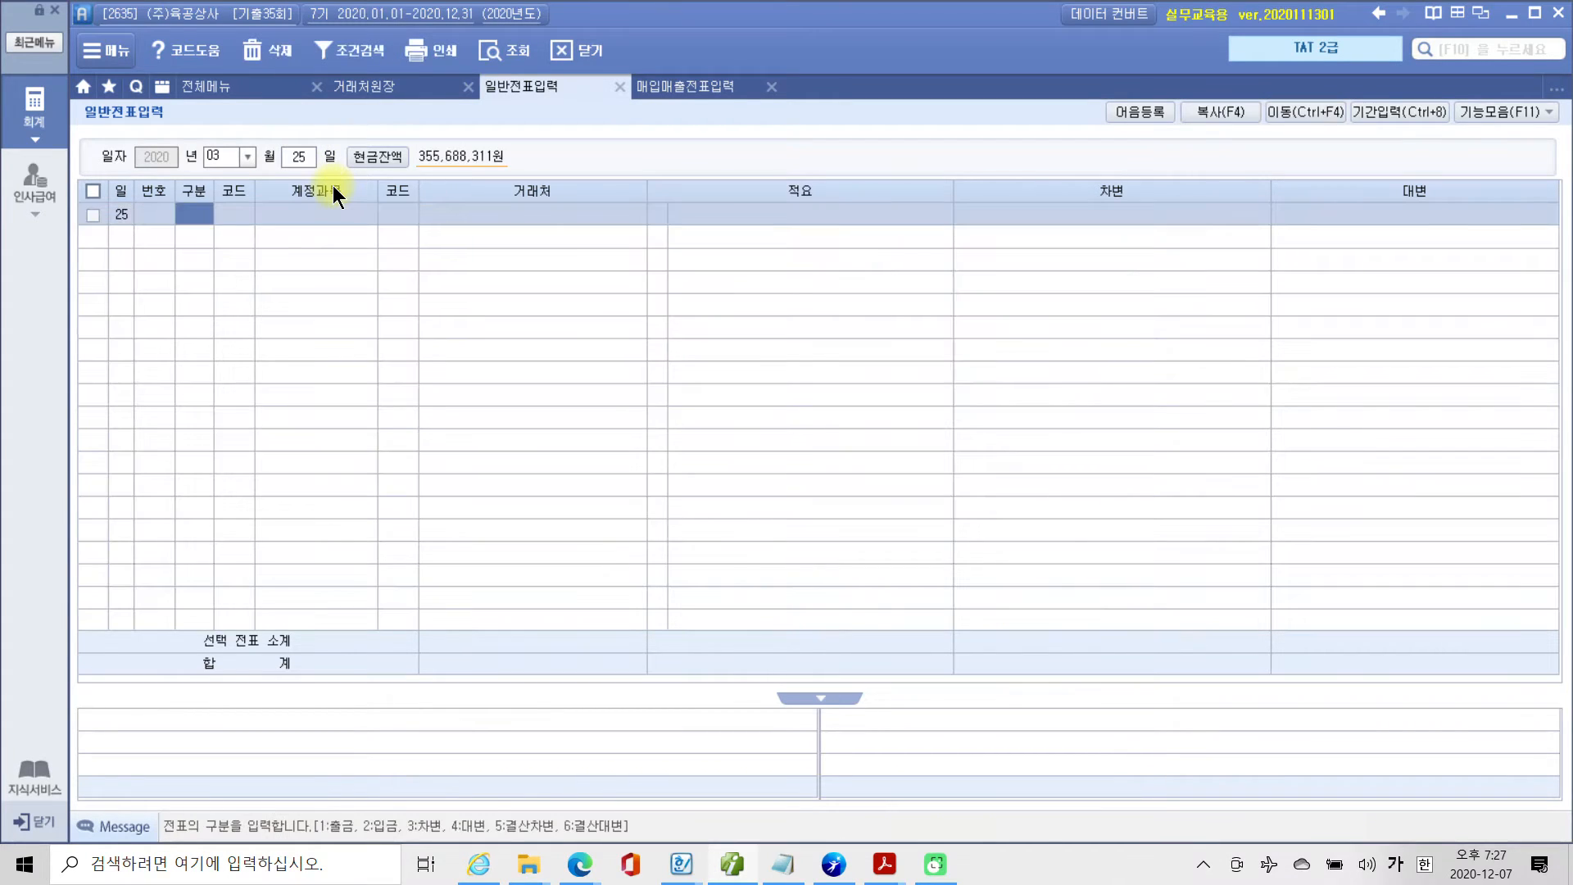
# Add a 차변 line for account 104 정부보조금 with an amount of 30,000,000.
pyautogui.write('3')
pyautogui.write('104')
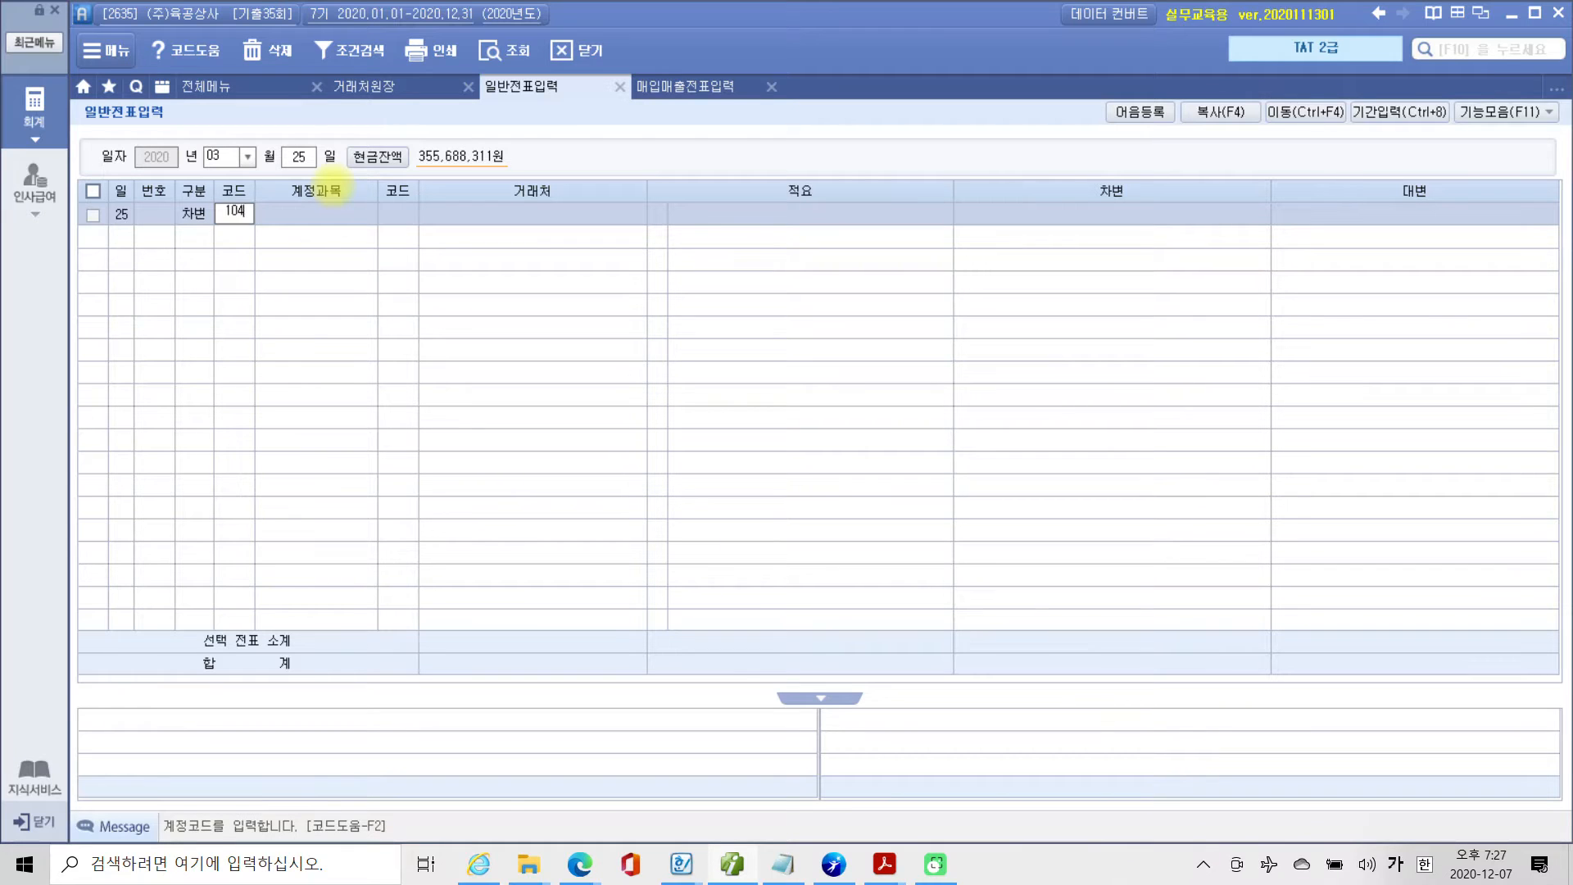
pyautogui.press('Return')
pyautogui.press('Return')
pyautogui.press('Return')
pyautogui.press('Return')
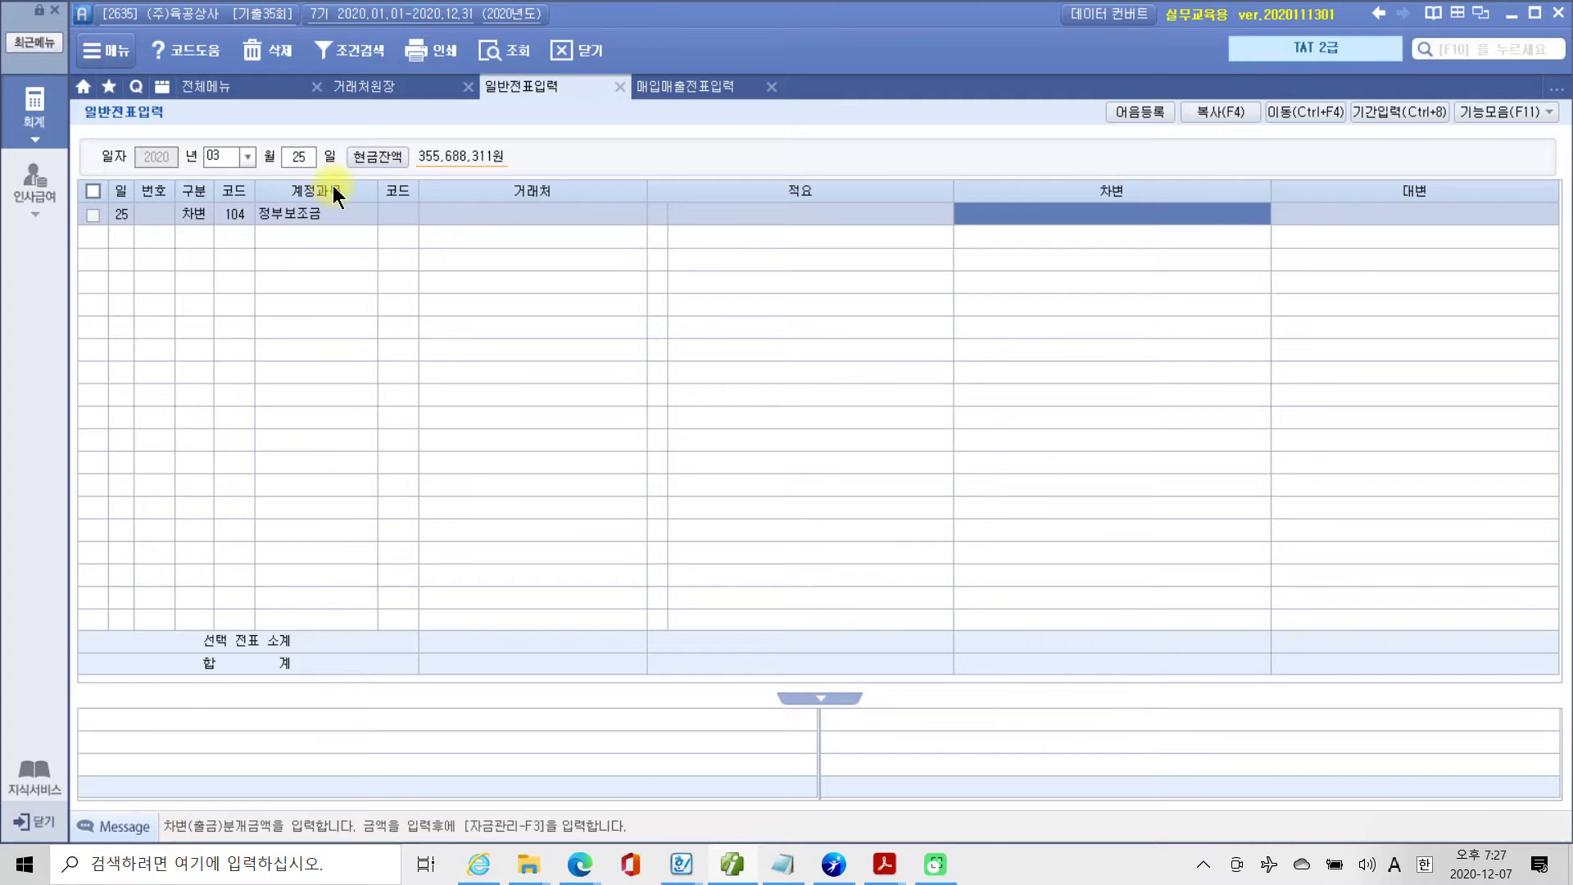
pyautogui.write('30,000,000')
pyautogui.press('Return')
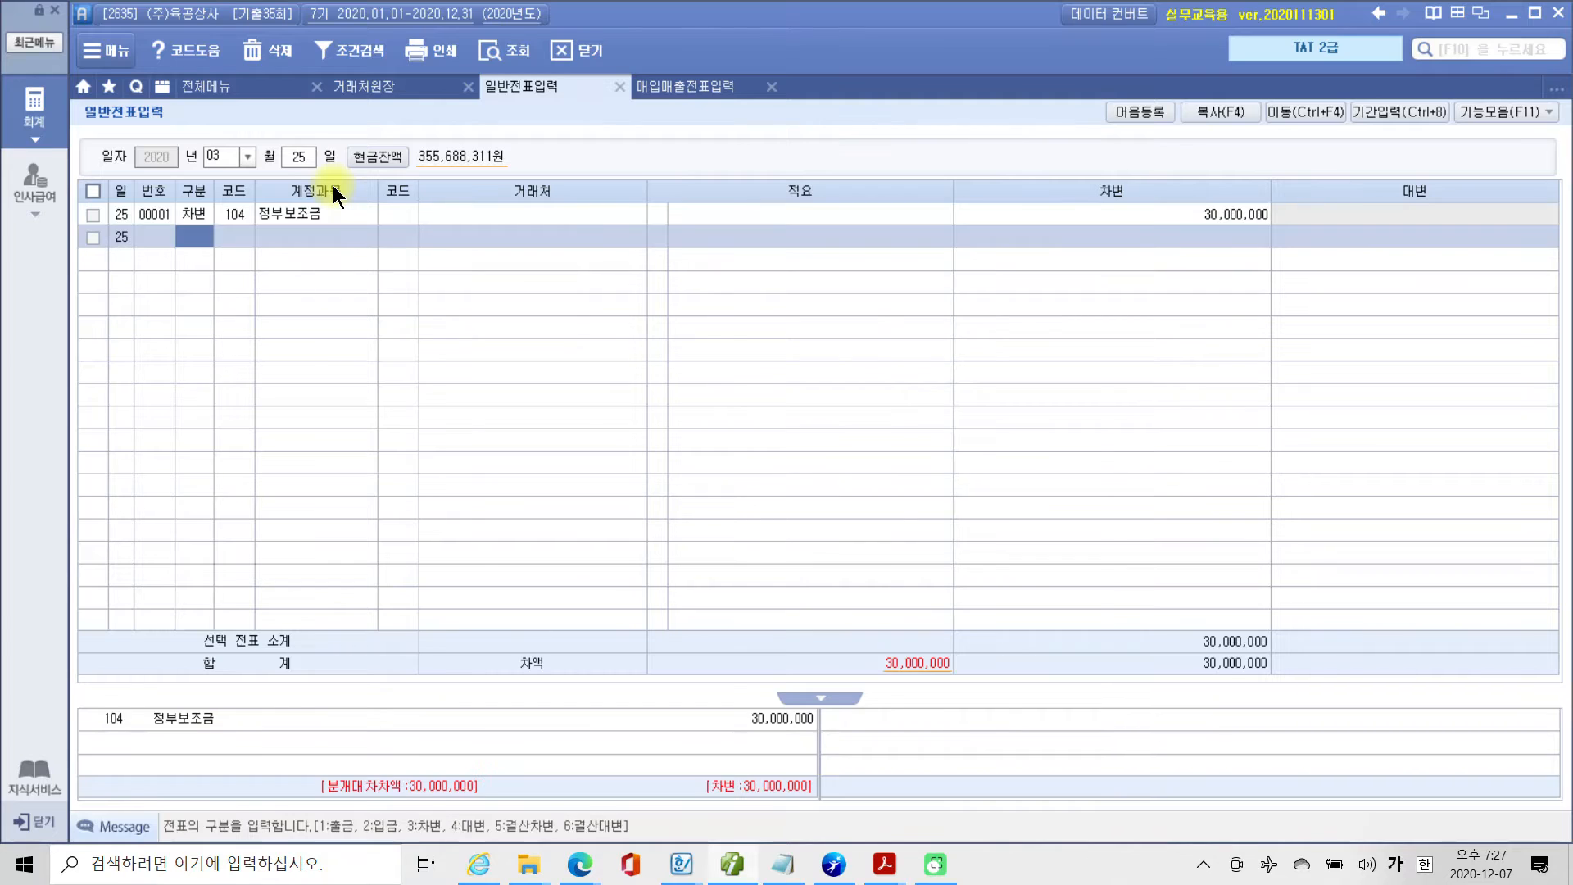
# Complete the March 25 voucher with a 대변 line for account 219 정부보조금 and an amount of 30,000,000.
pyautogui.press('4')
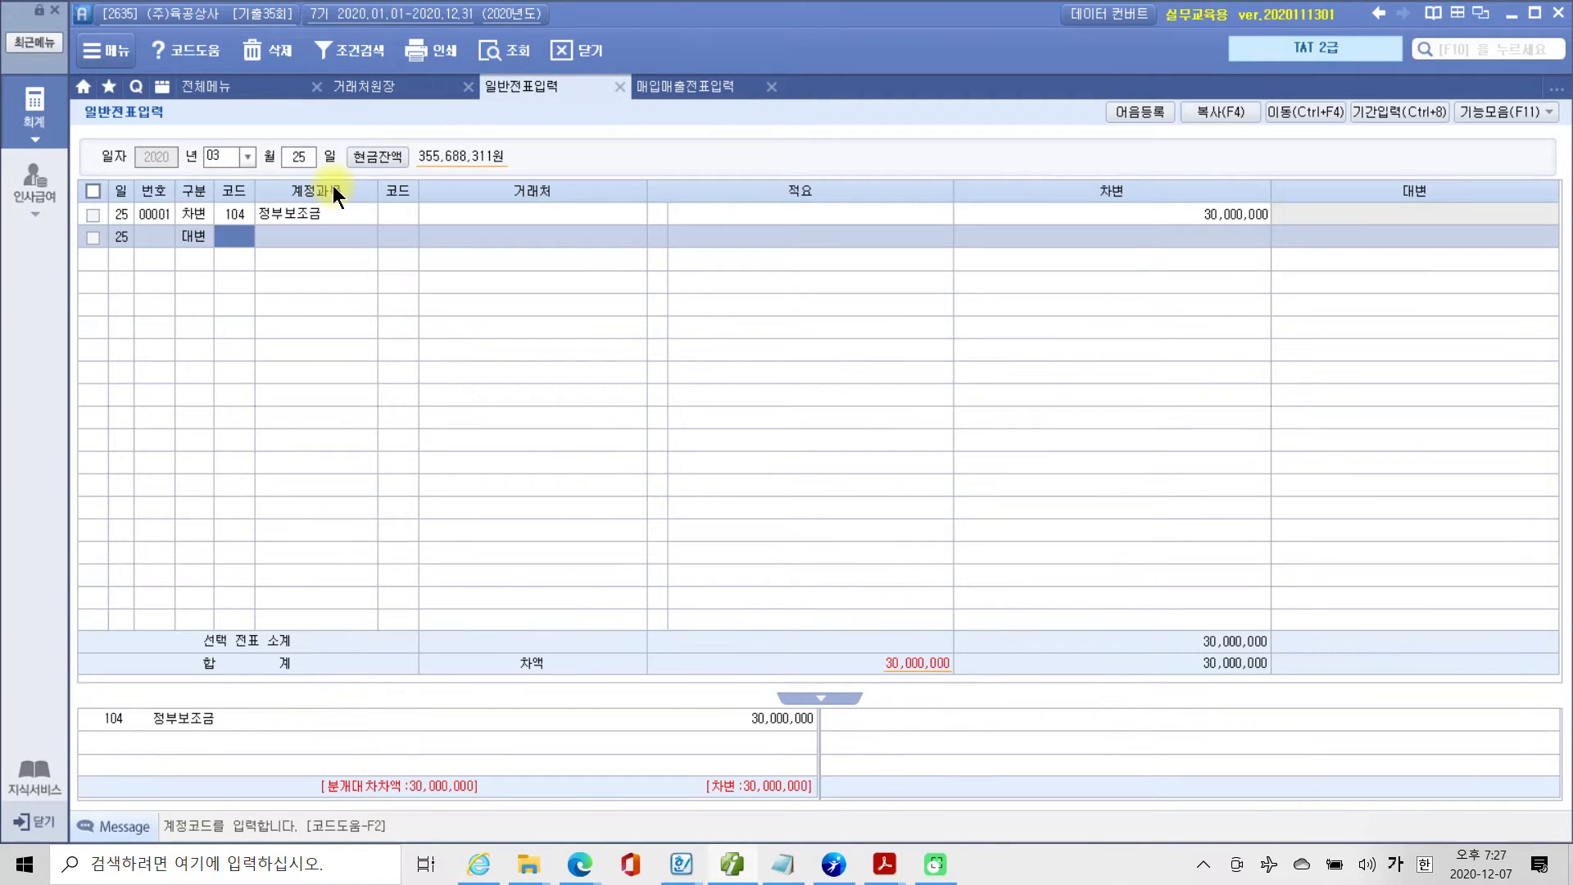
pyautogui.write('정부')
pyautogui.press('Return')
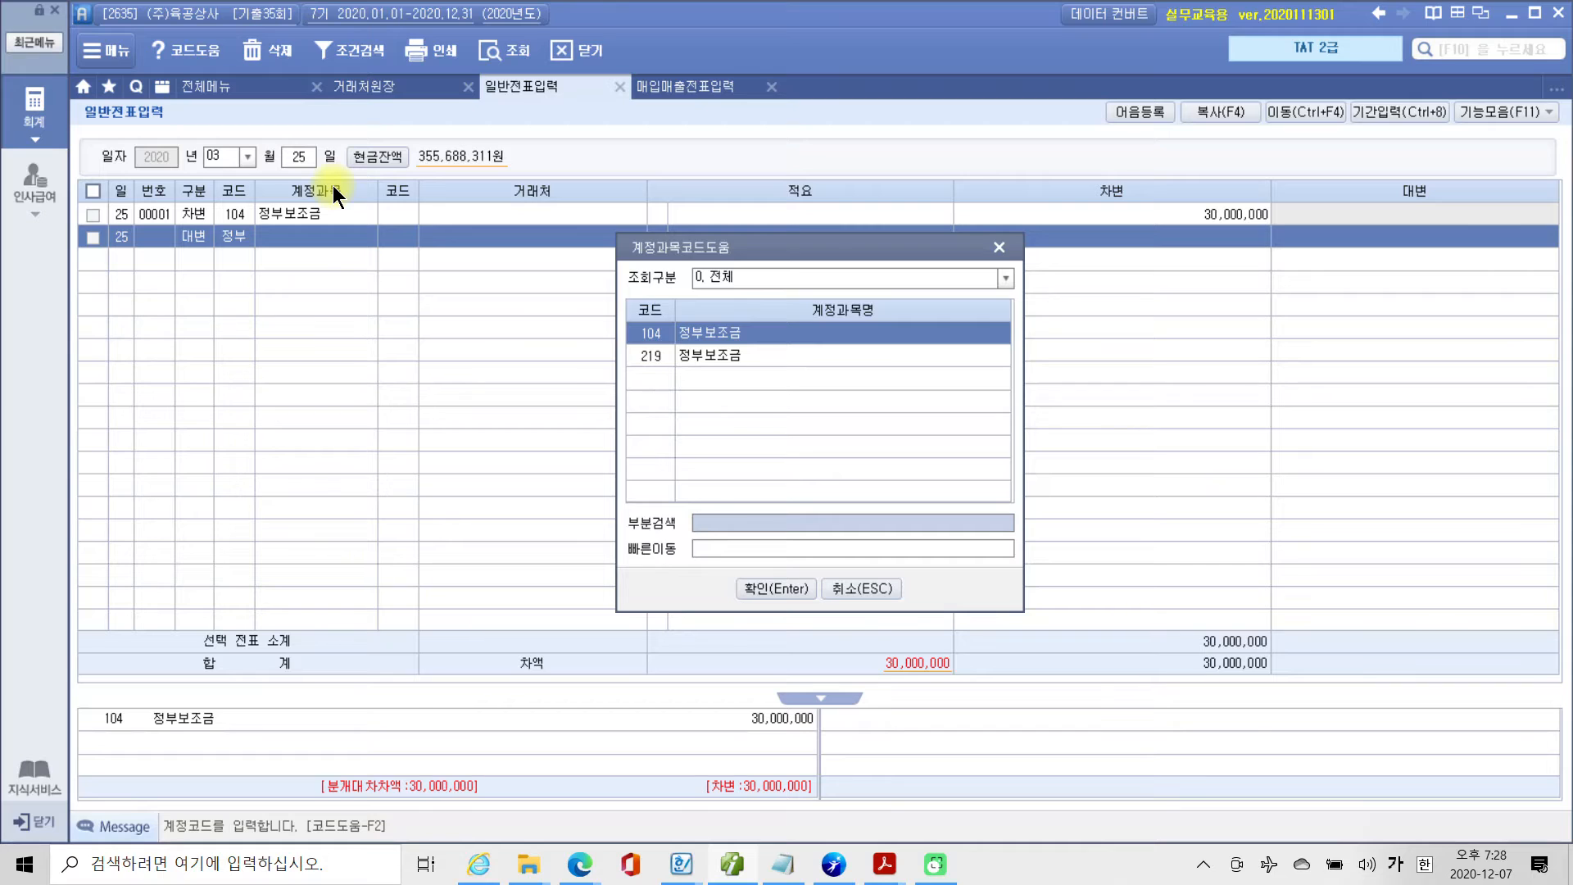
pyautogui.press('Down')
pyautogui.press('Return')
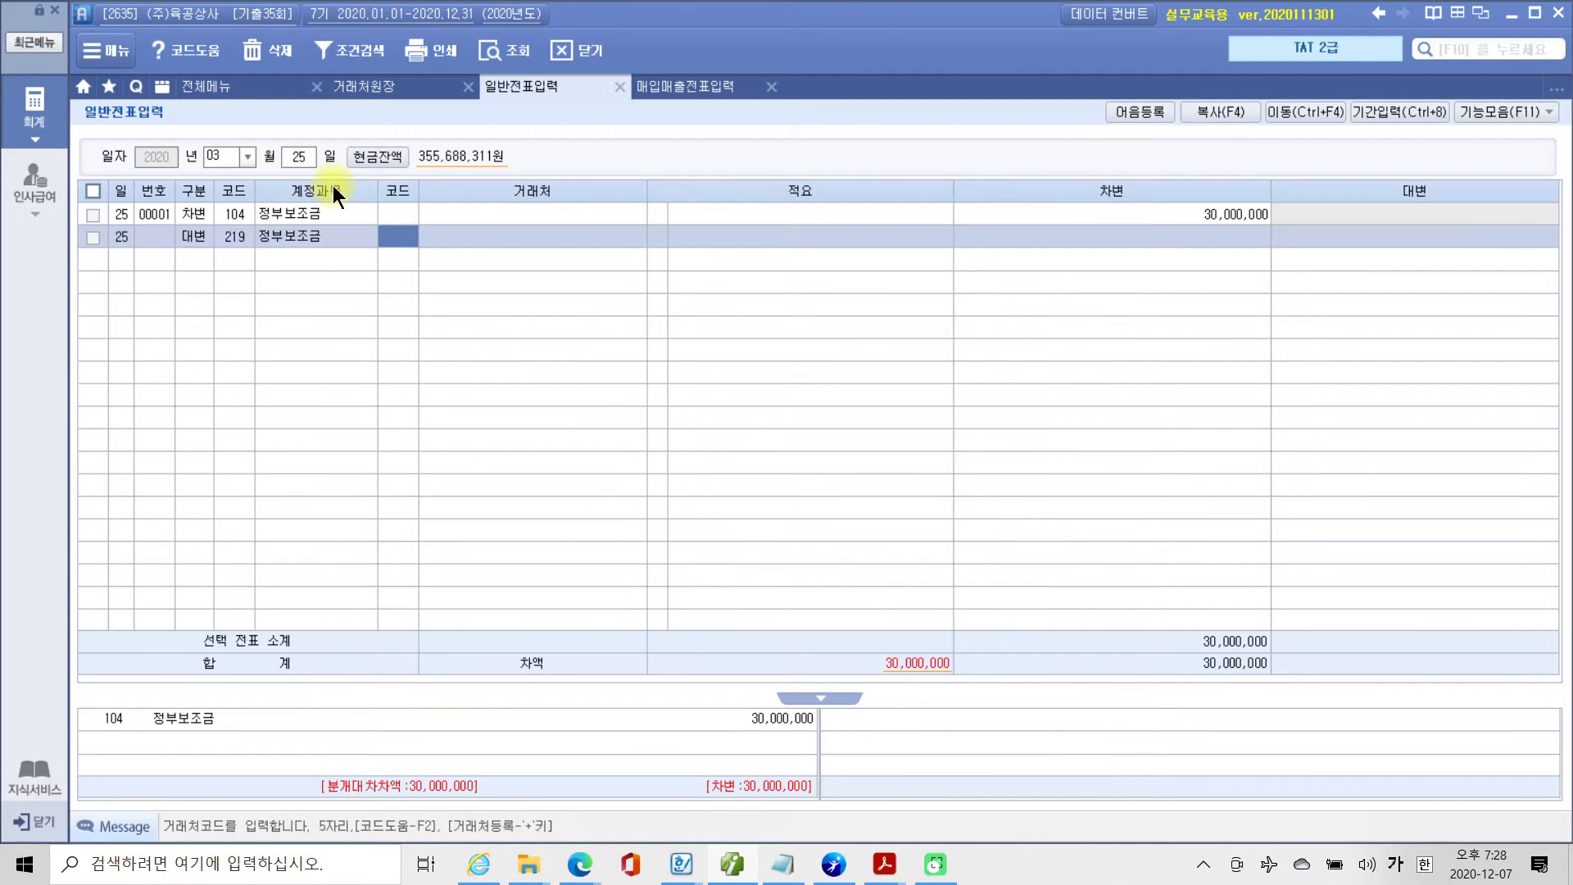
pyautogui.press('Return')
pyautogui.press('Return')
pyautogui.press('Return')
pyautogui.press('Return')
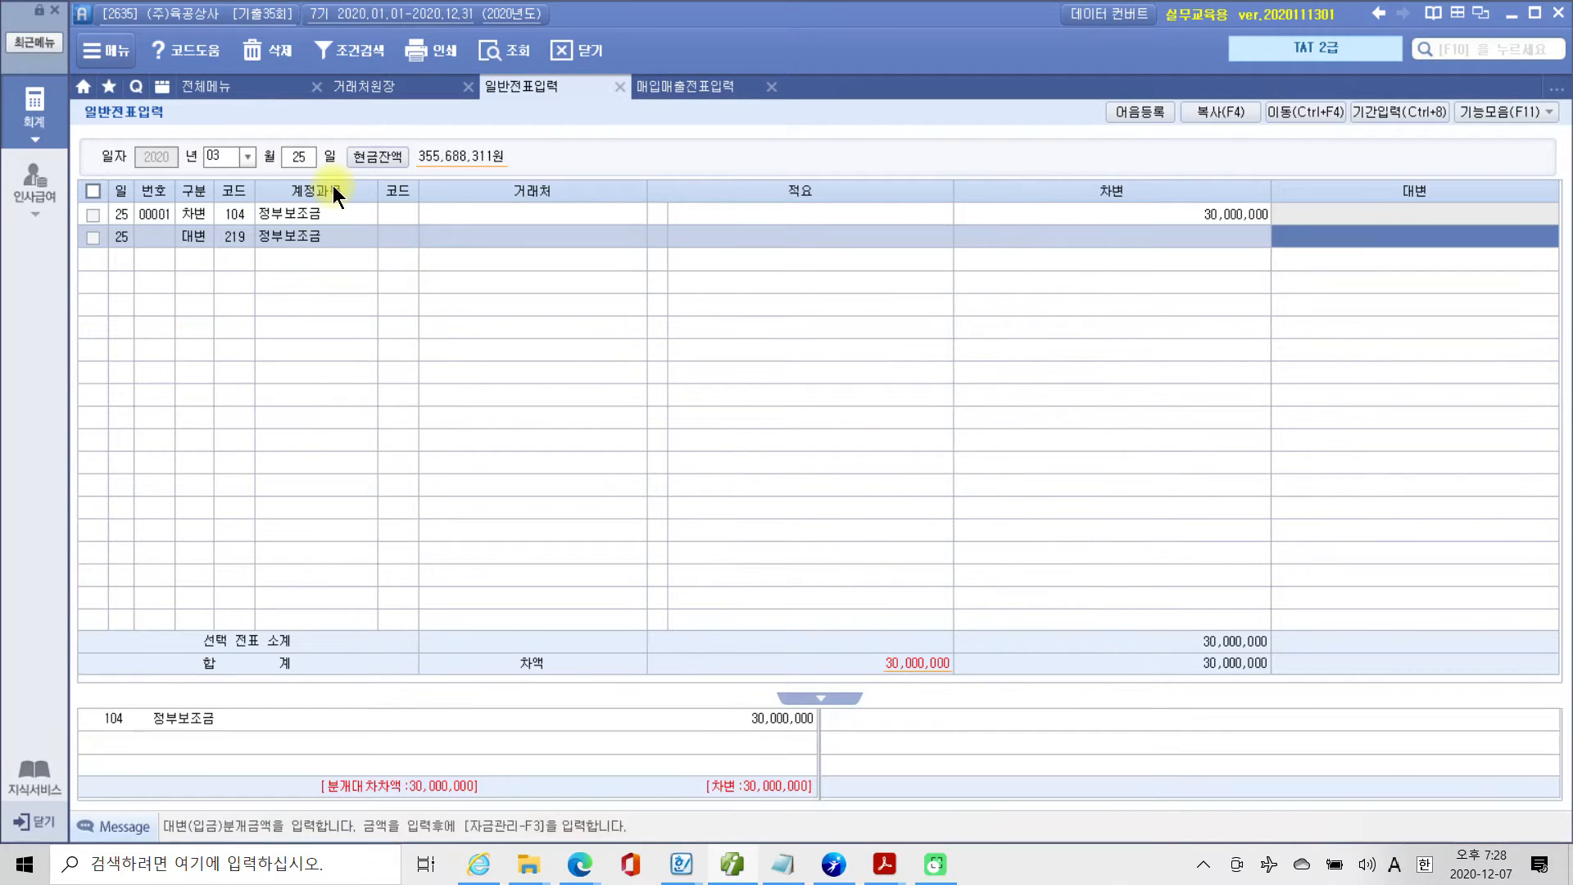
pyautogui.write('30000000')
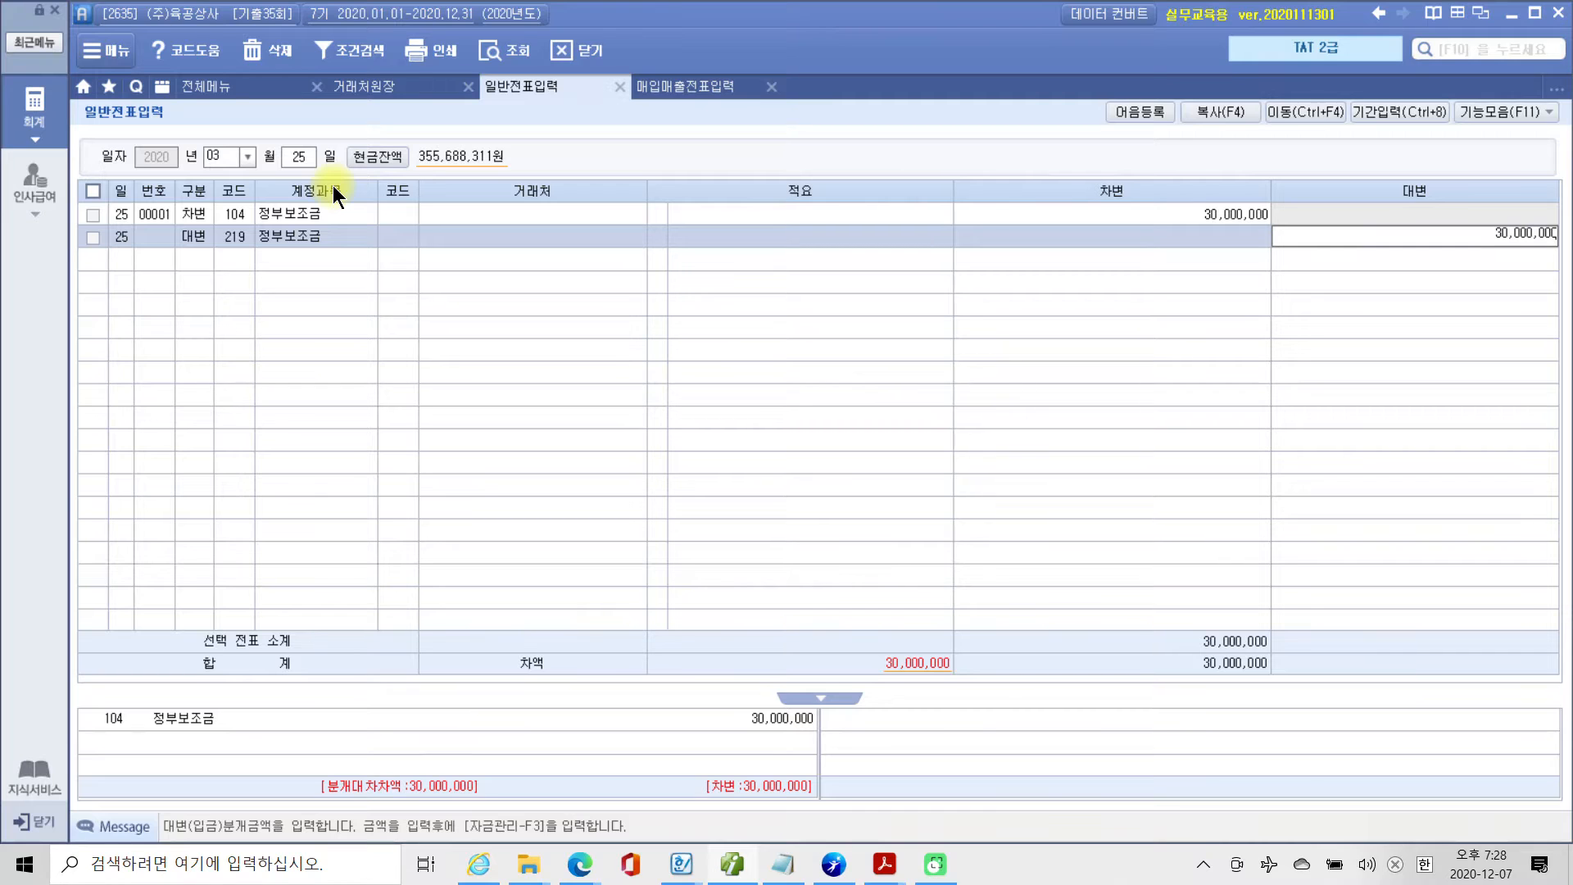
pyautogui.press('Return')
pyautogui.press('Up')
pyautogui.press('Up')
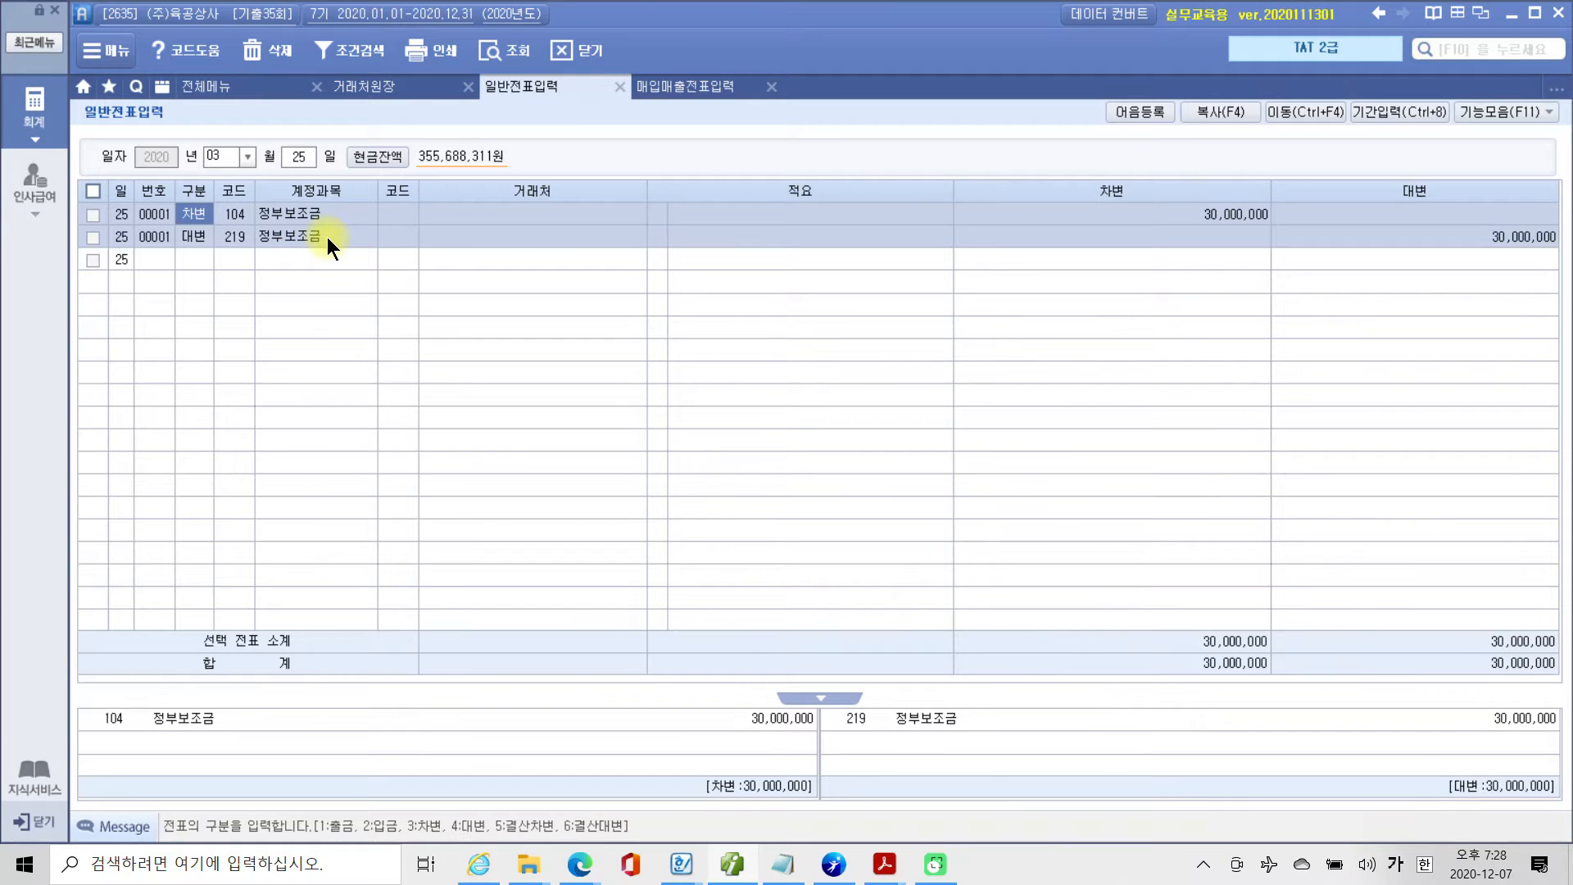
pyautogui.moveTo(229, 264); pyautogui.dragTo(332, 264)
pyautogui.moveTo(1426, 263)
pyautogui.mouseDown()
pyautogui.moveTo(1560, 257)
pyautogui.moveTo(1451, 217)
pyautogui.moveTo(1481, 264)
pyautogui.mouseUp()
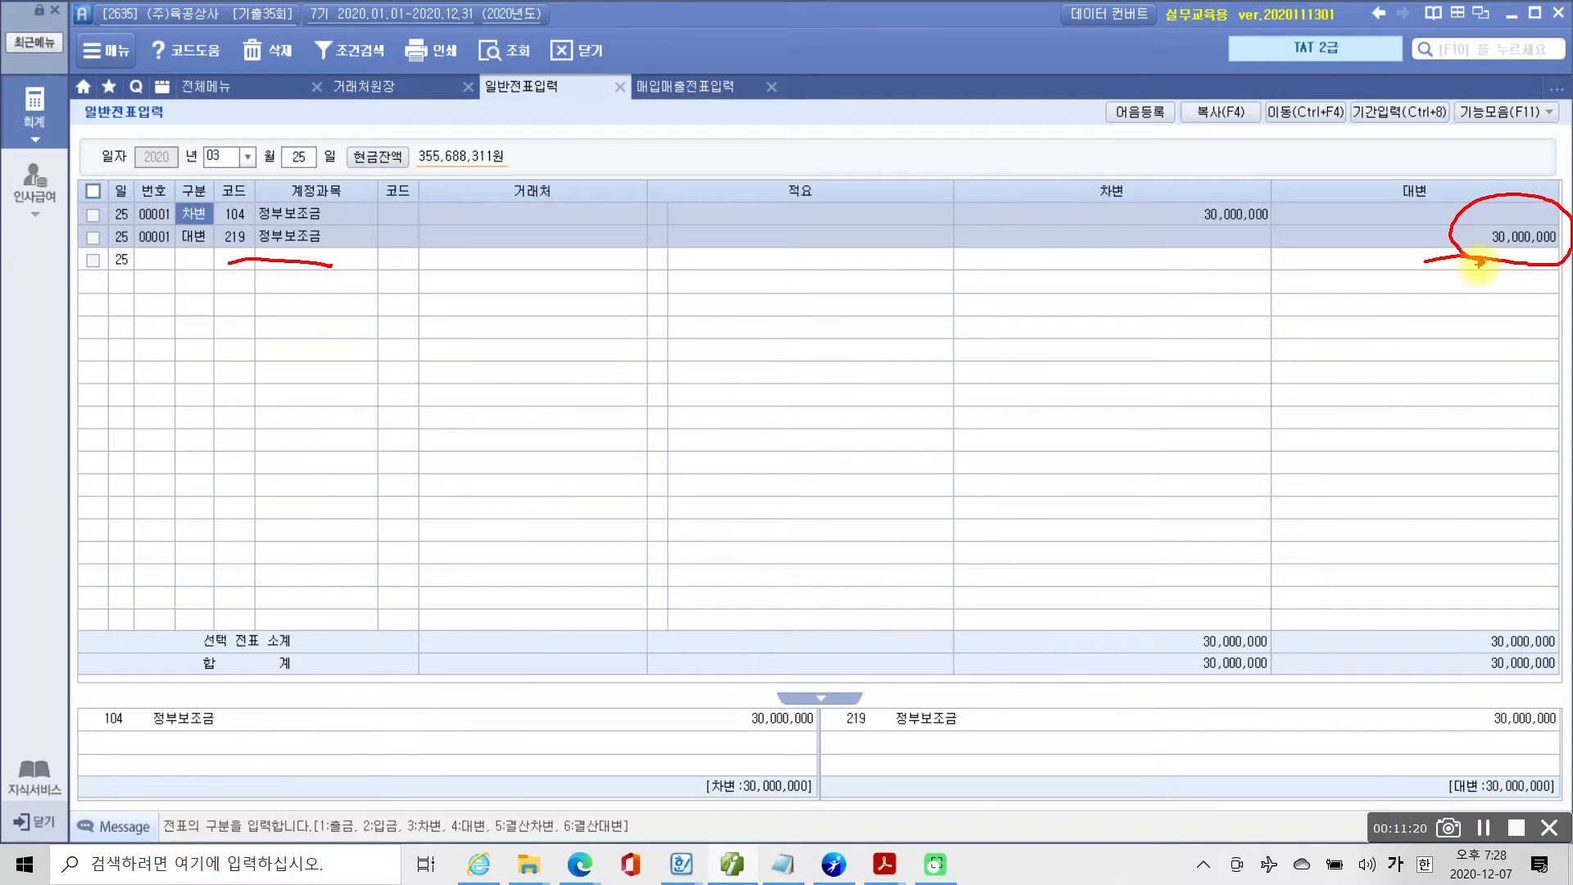
pyautogui.press('Escape')
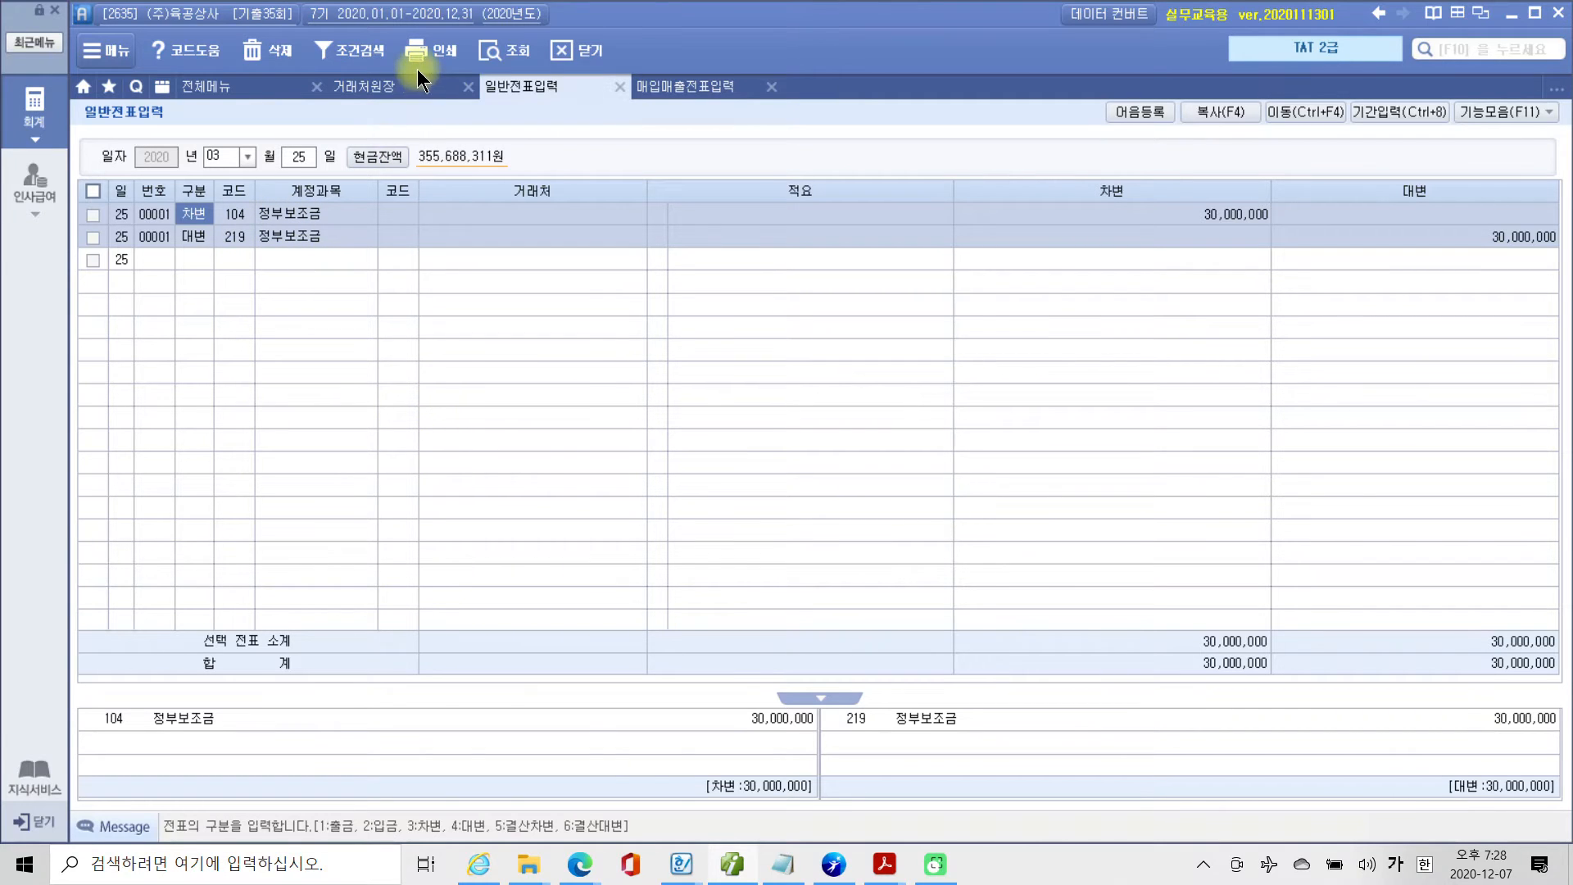
# Switch to the exam PDF, recheck the 정부보조금 instructions and read the 전자세금계산서 of item 3, 대손의 발생과 설정.
pyautogui.click(886, 865)
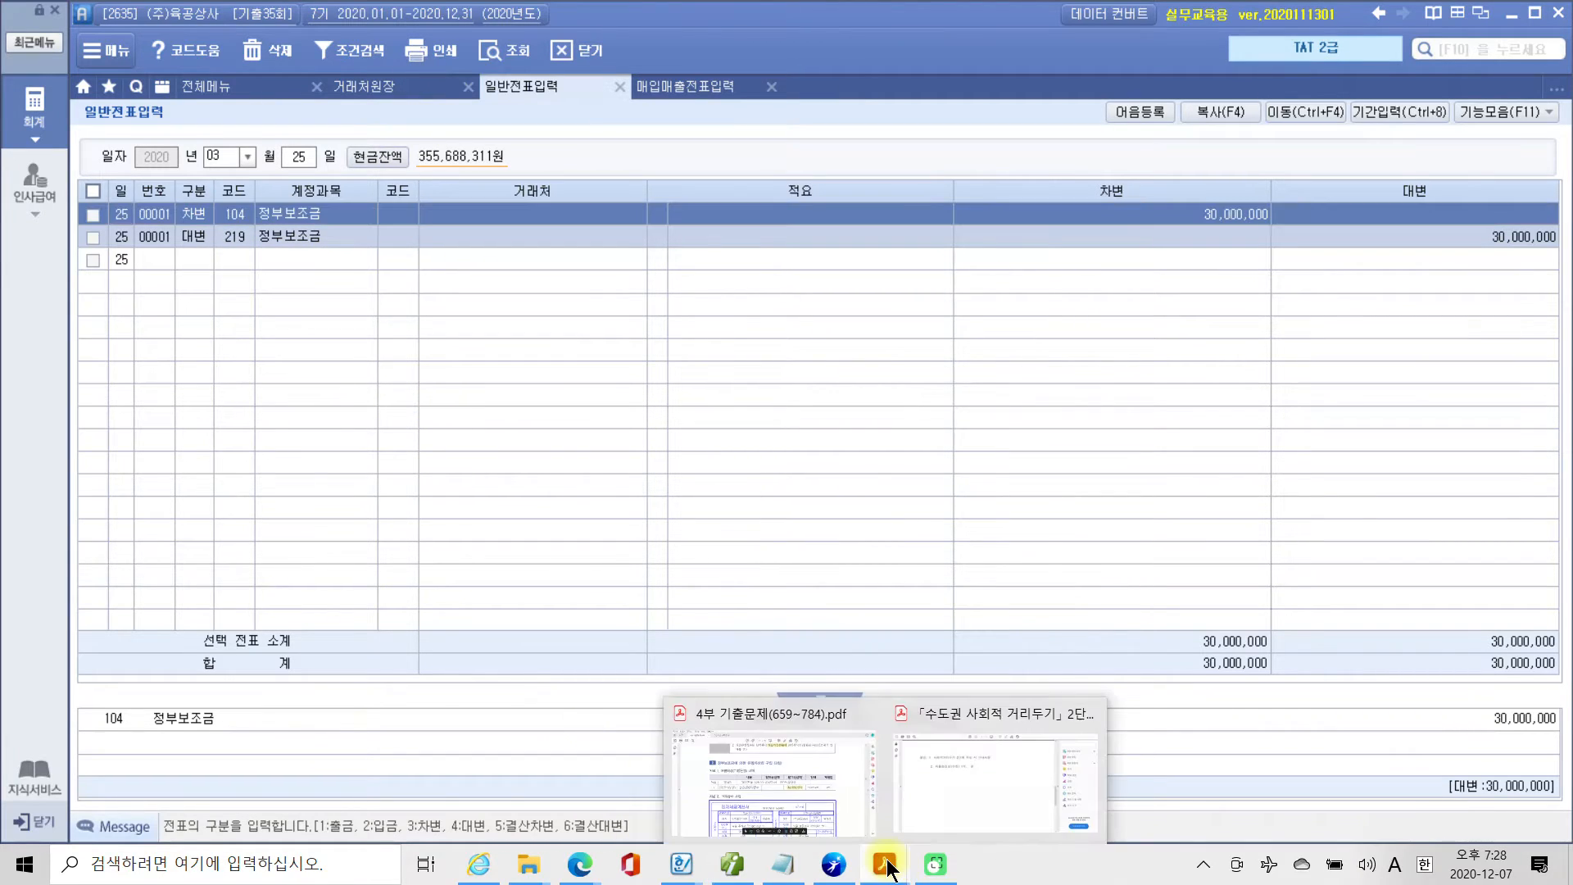
pyautogui.click(783, 780)
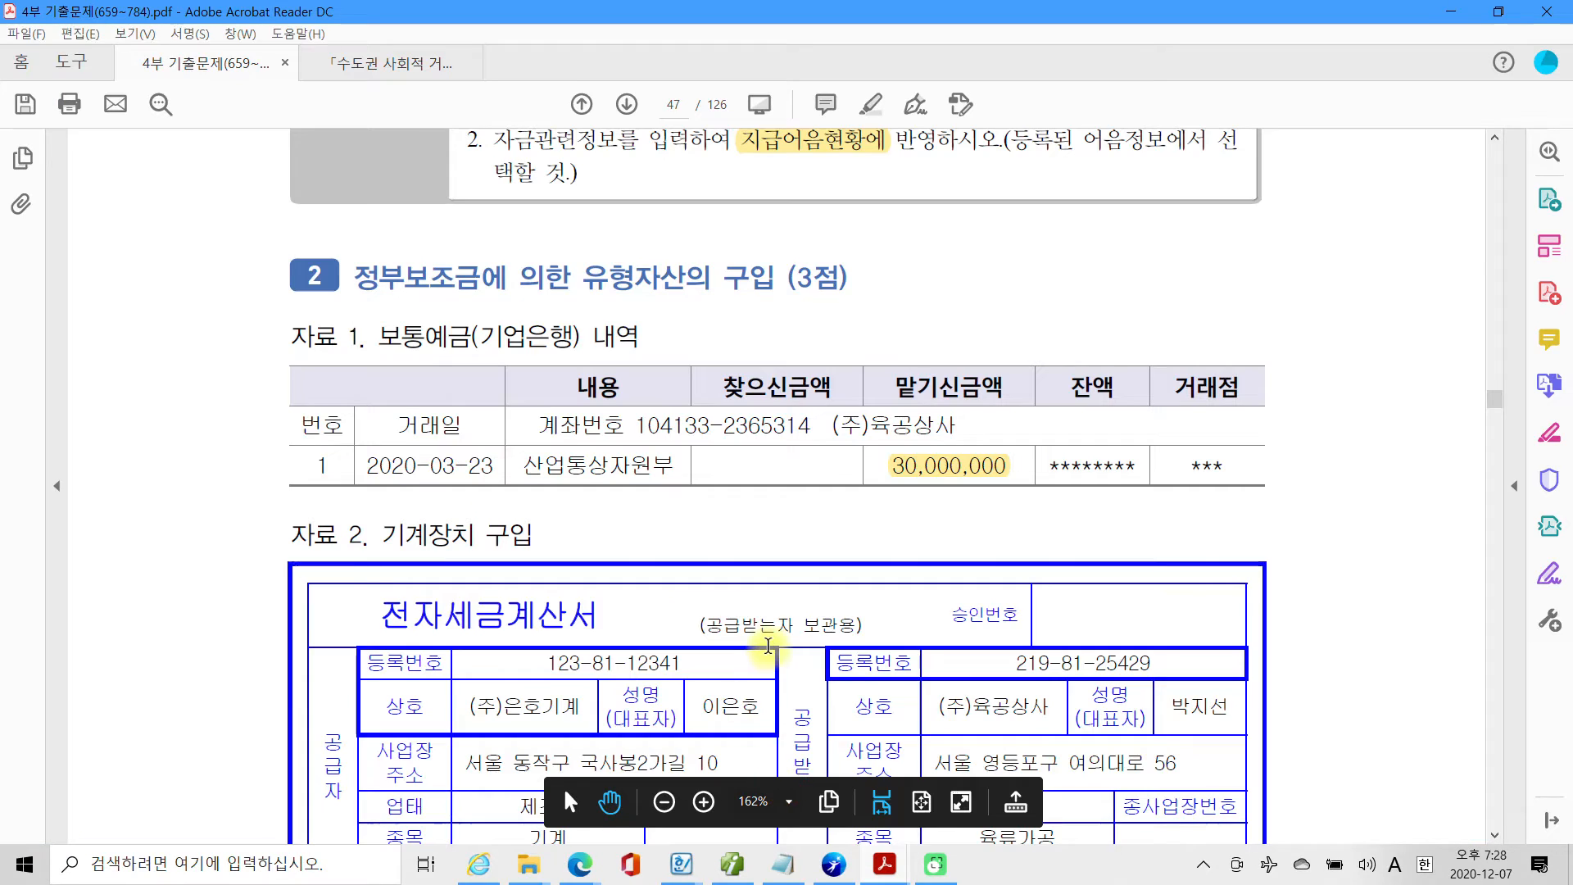
pyautogui.scroll(-3, 777, 658)
pyautogui.scroll(-10, 778, 658)
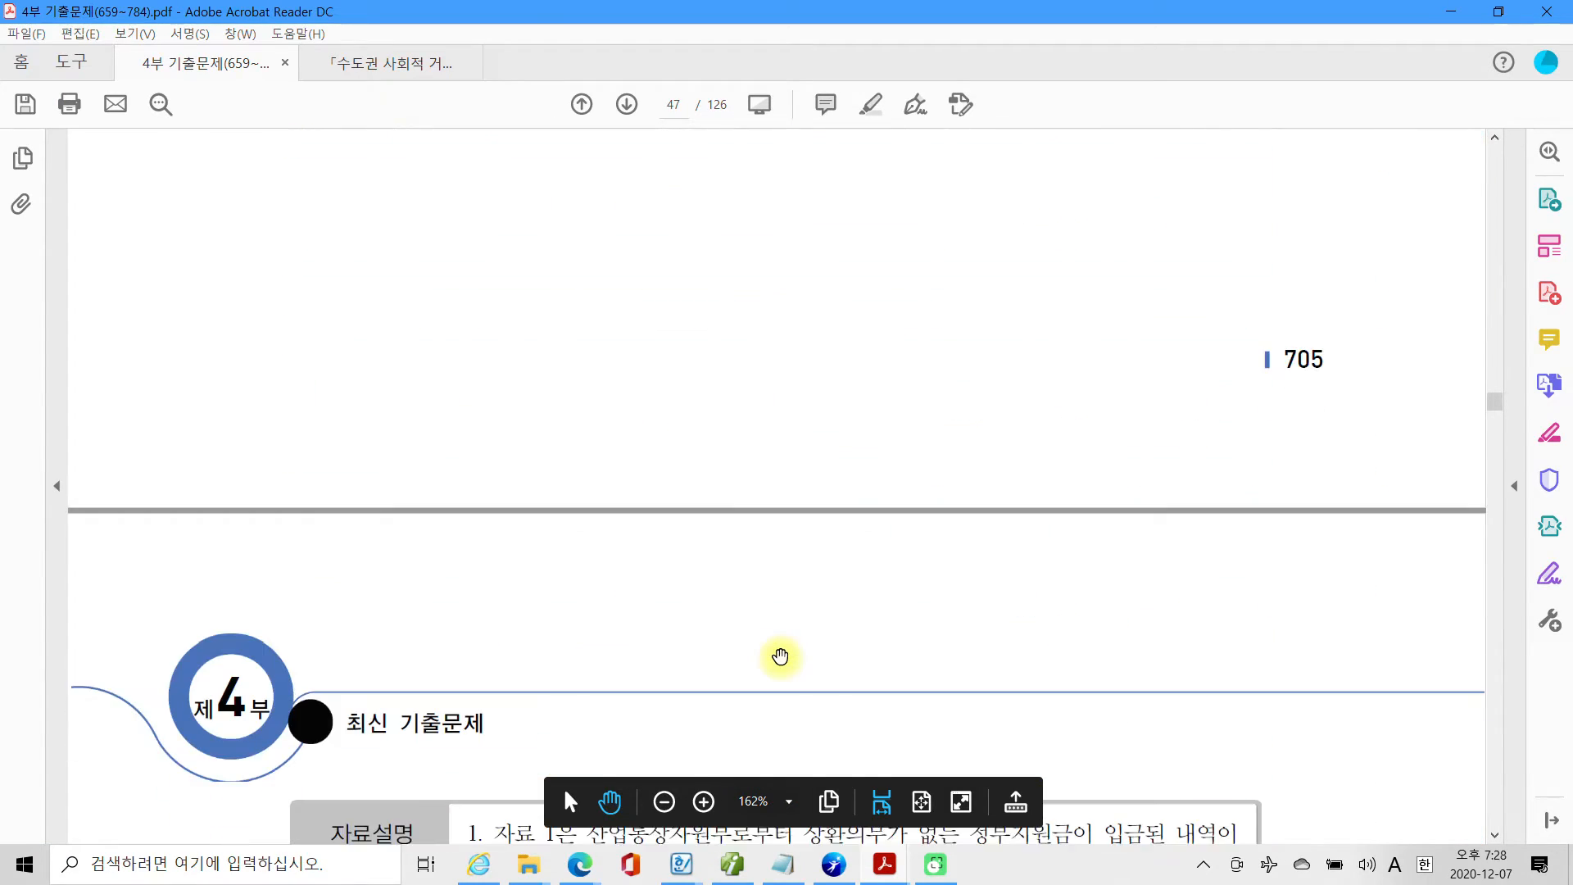
pyautogui.scroll(-2, 780, 661)
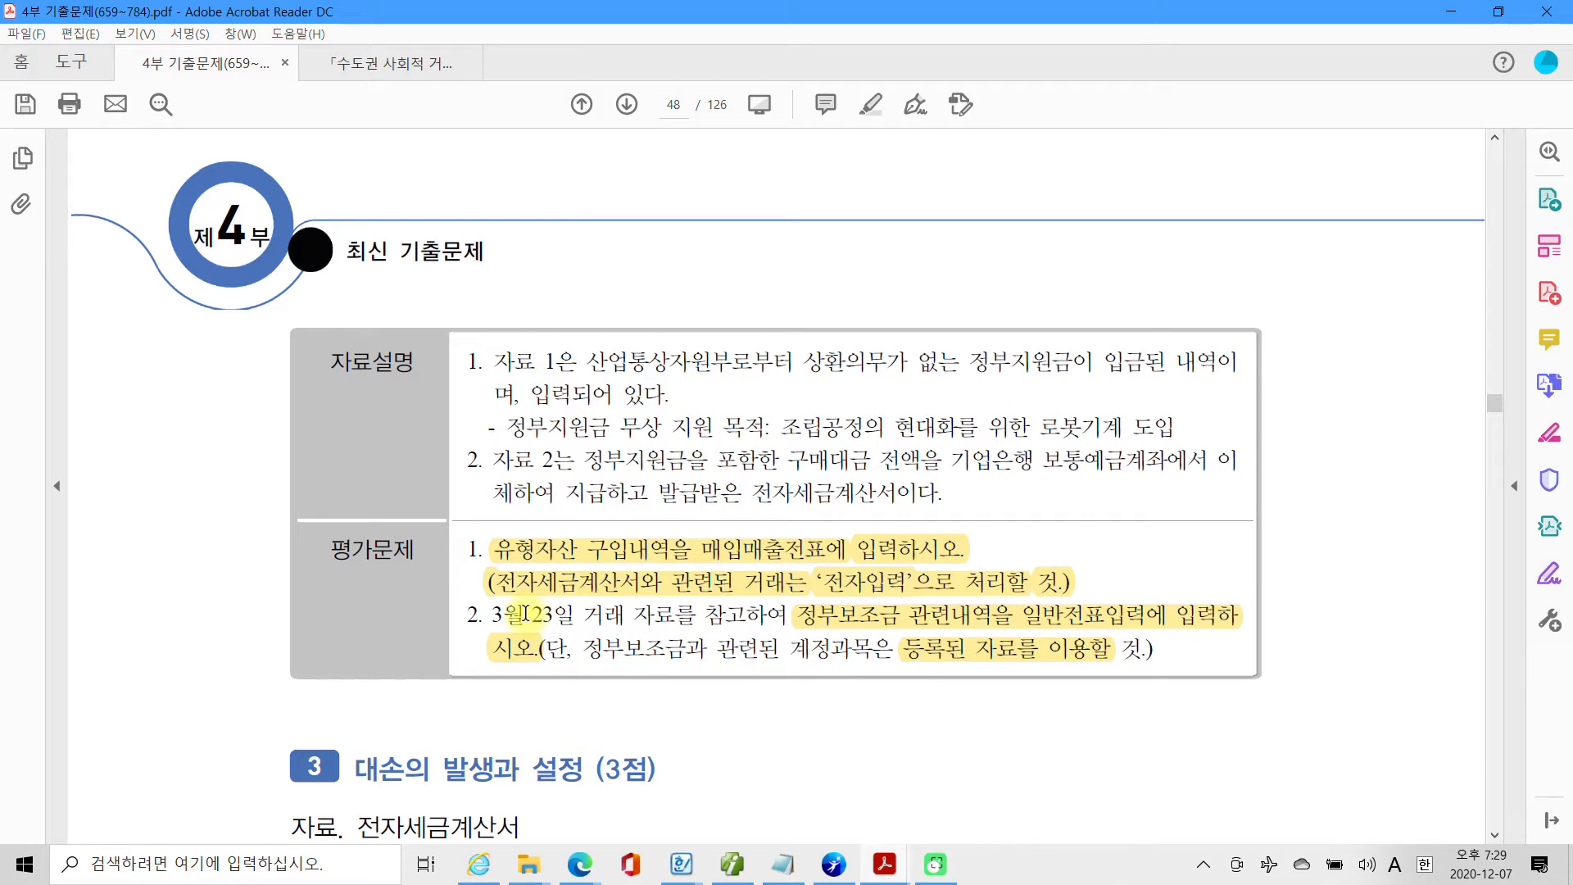
pyautogui.scroll(-15, 528, 615)
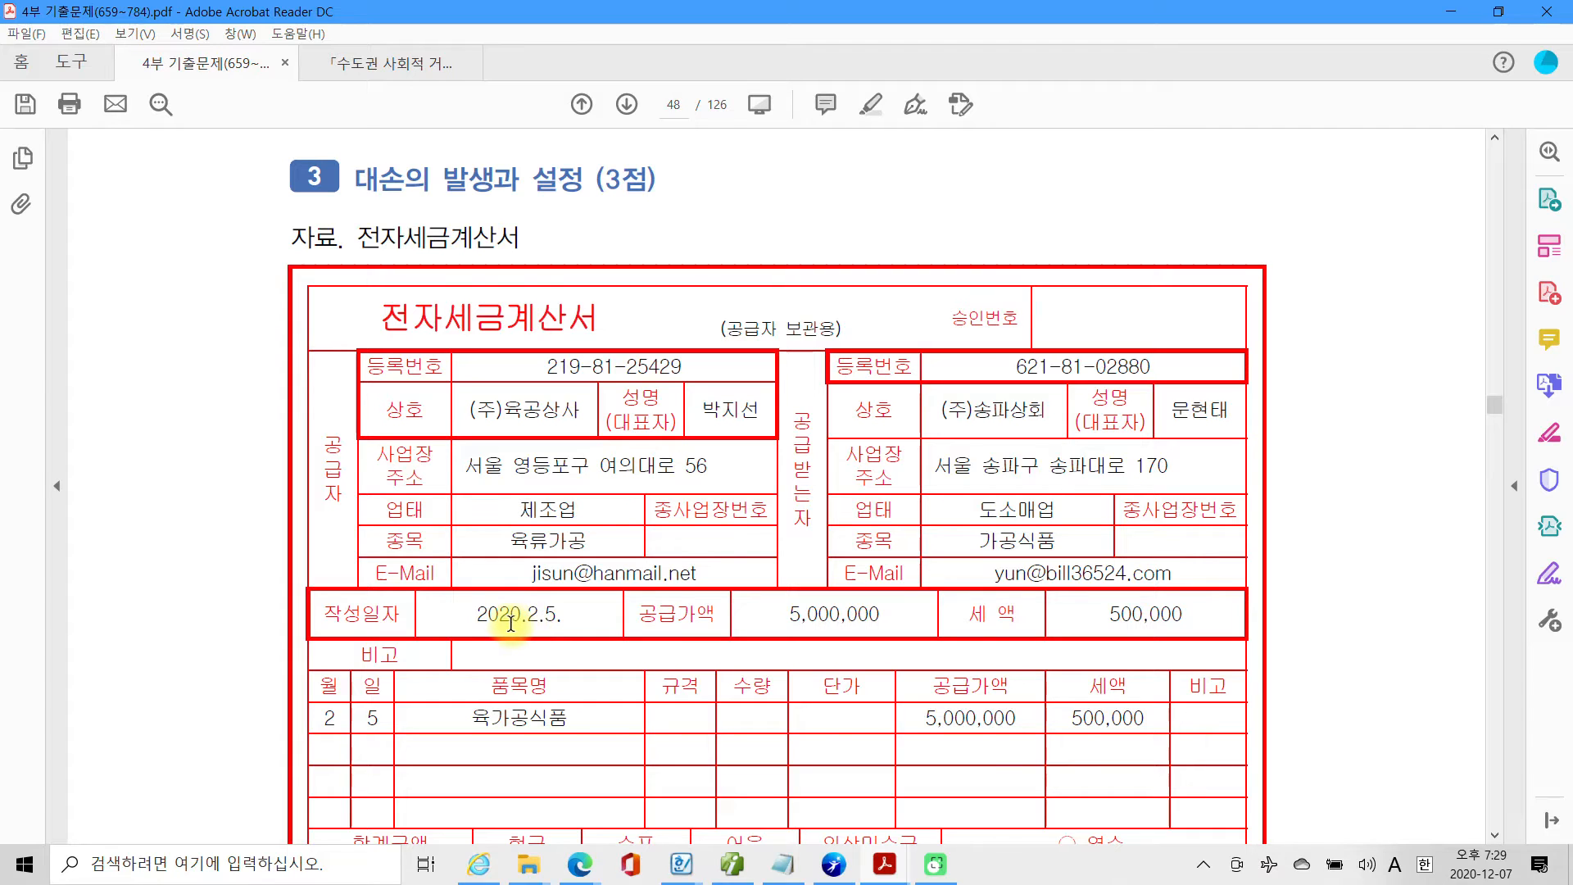
pyautogui.scroll(-5, 510, 623)
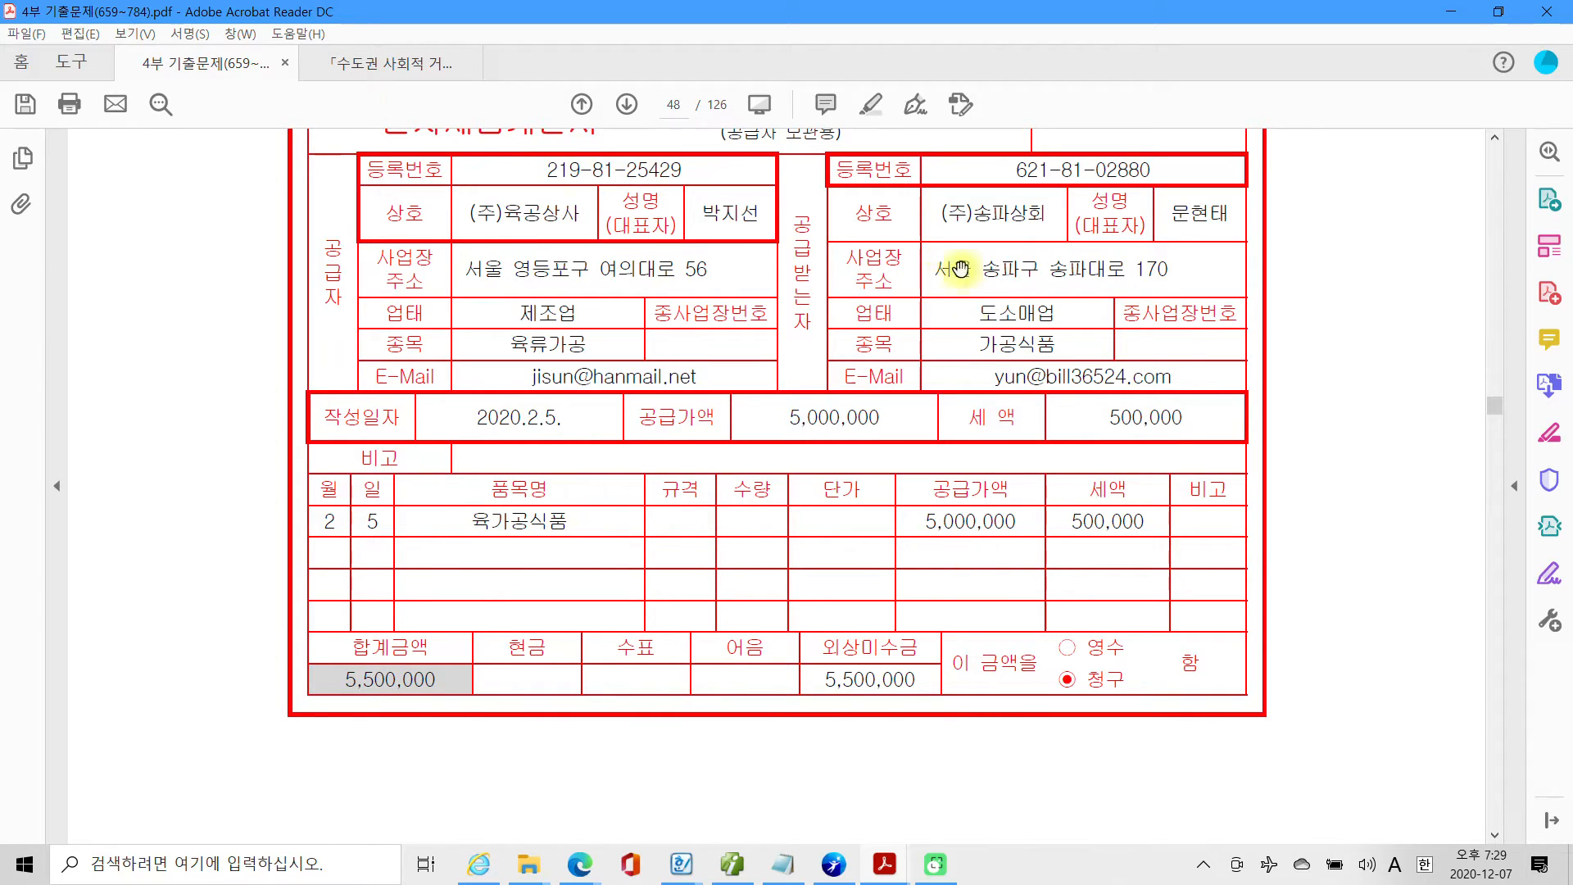
pyautogui.scroll(-8, 1009, 546)
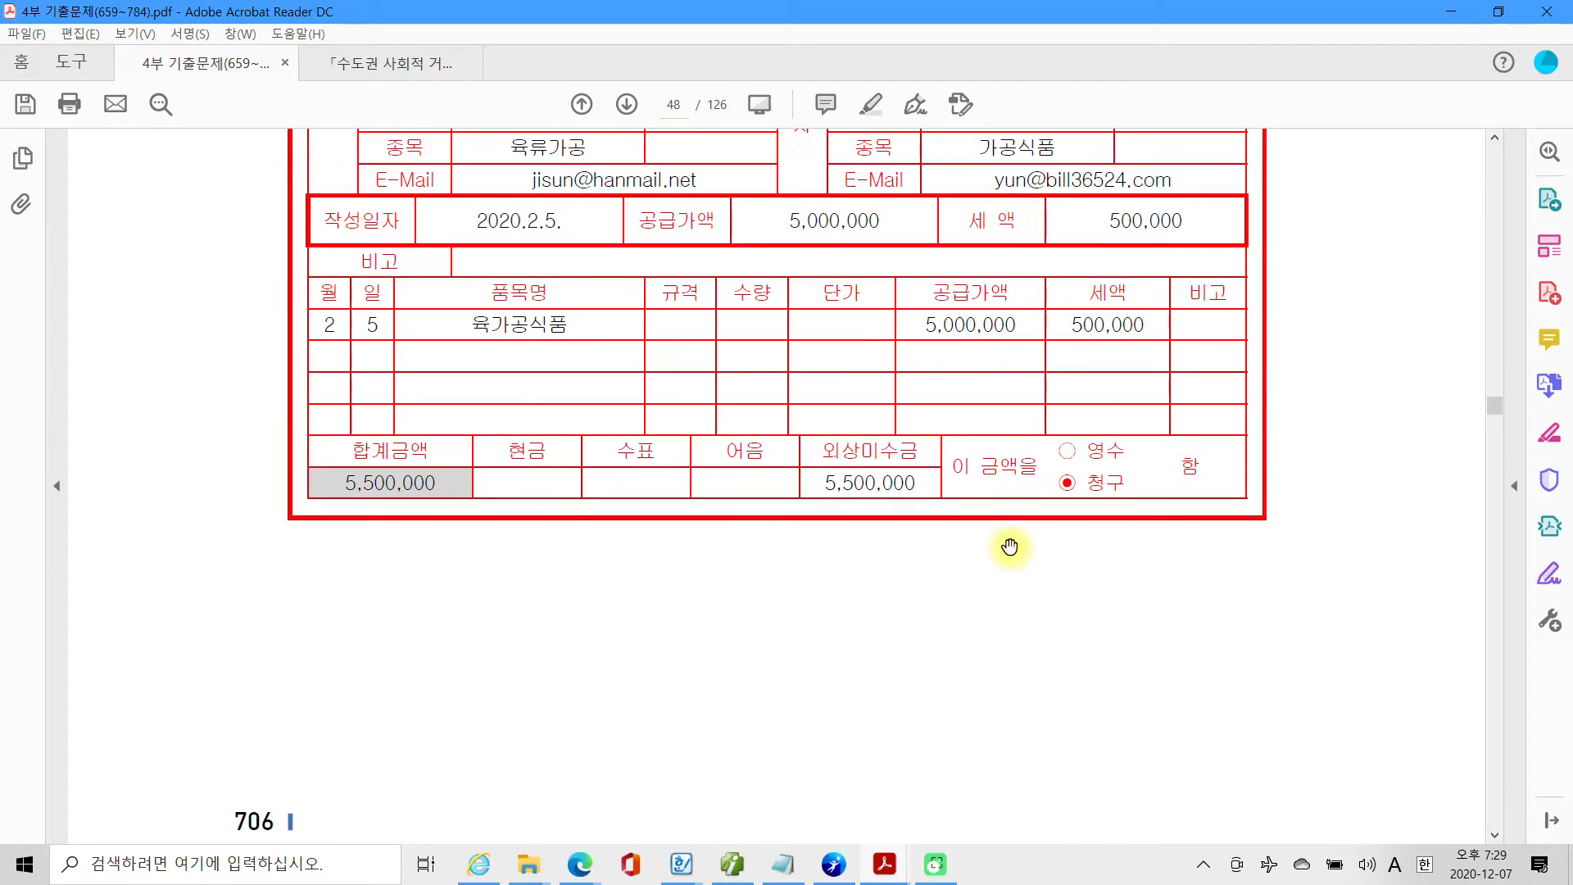
# Highlight the phrases 외상매출금의 90%가 and 회수불능으로 in the 자료설명 of the 대손 item.
pyautogui.scroll(-5, 1009, 546)
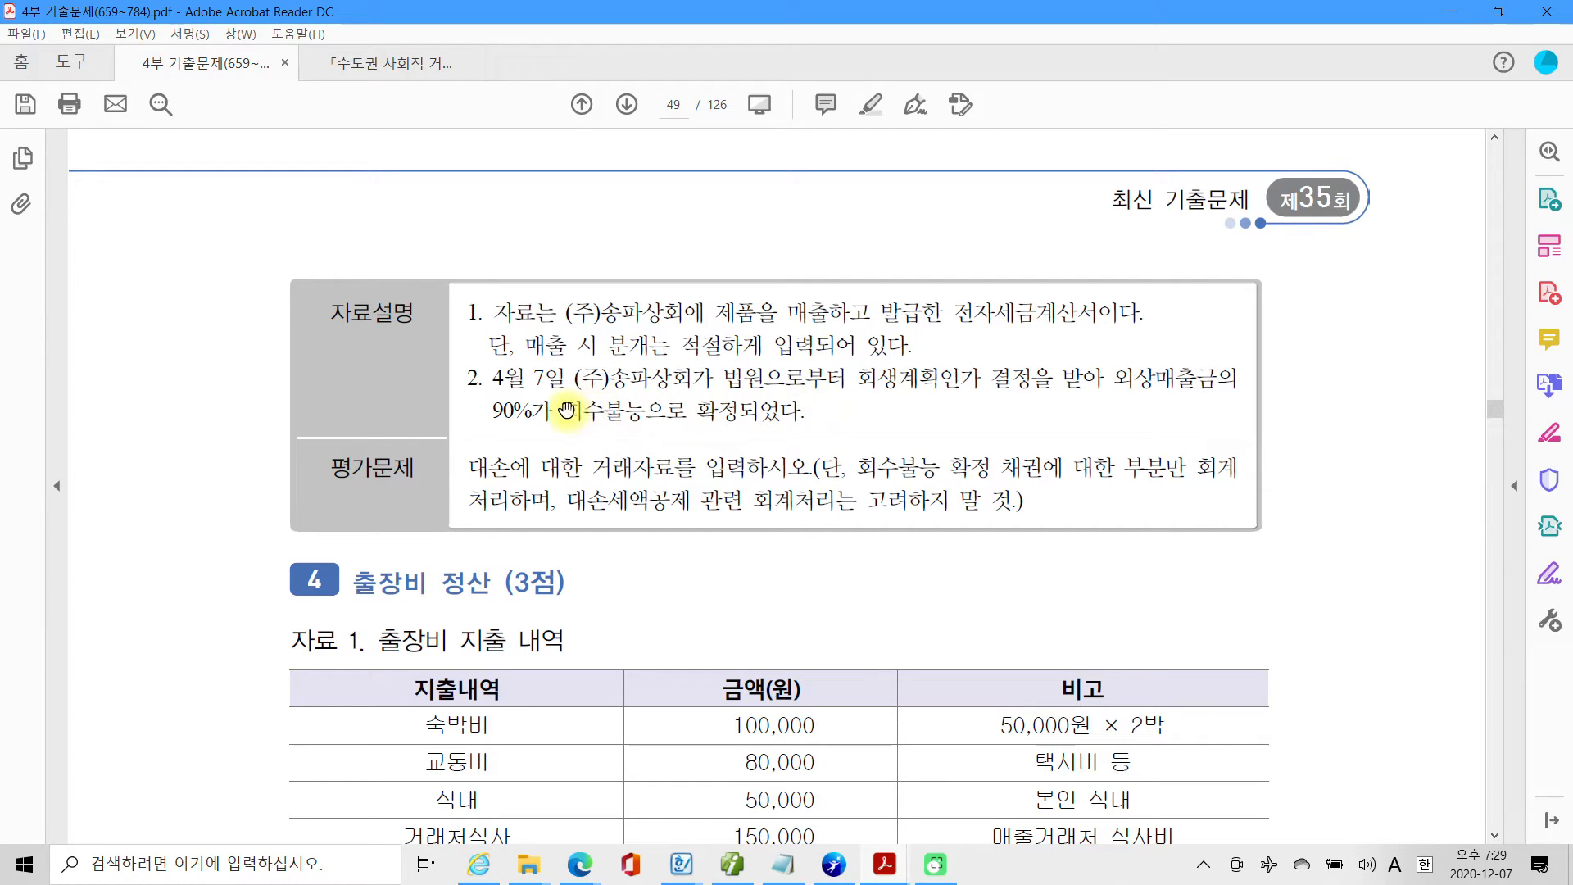
pyautogui.moveTo(565, 410); pyautogui.dragTo(679, 408)
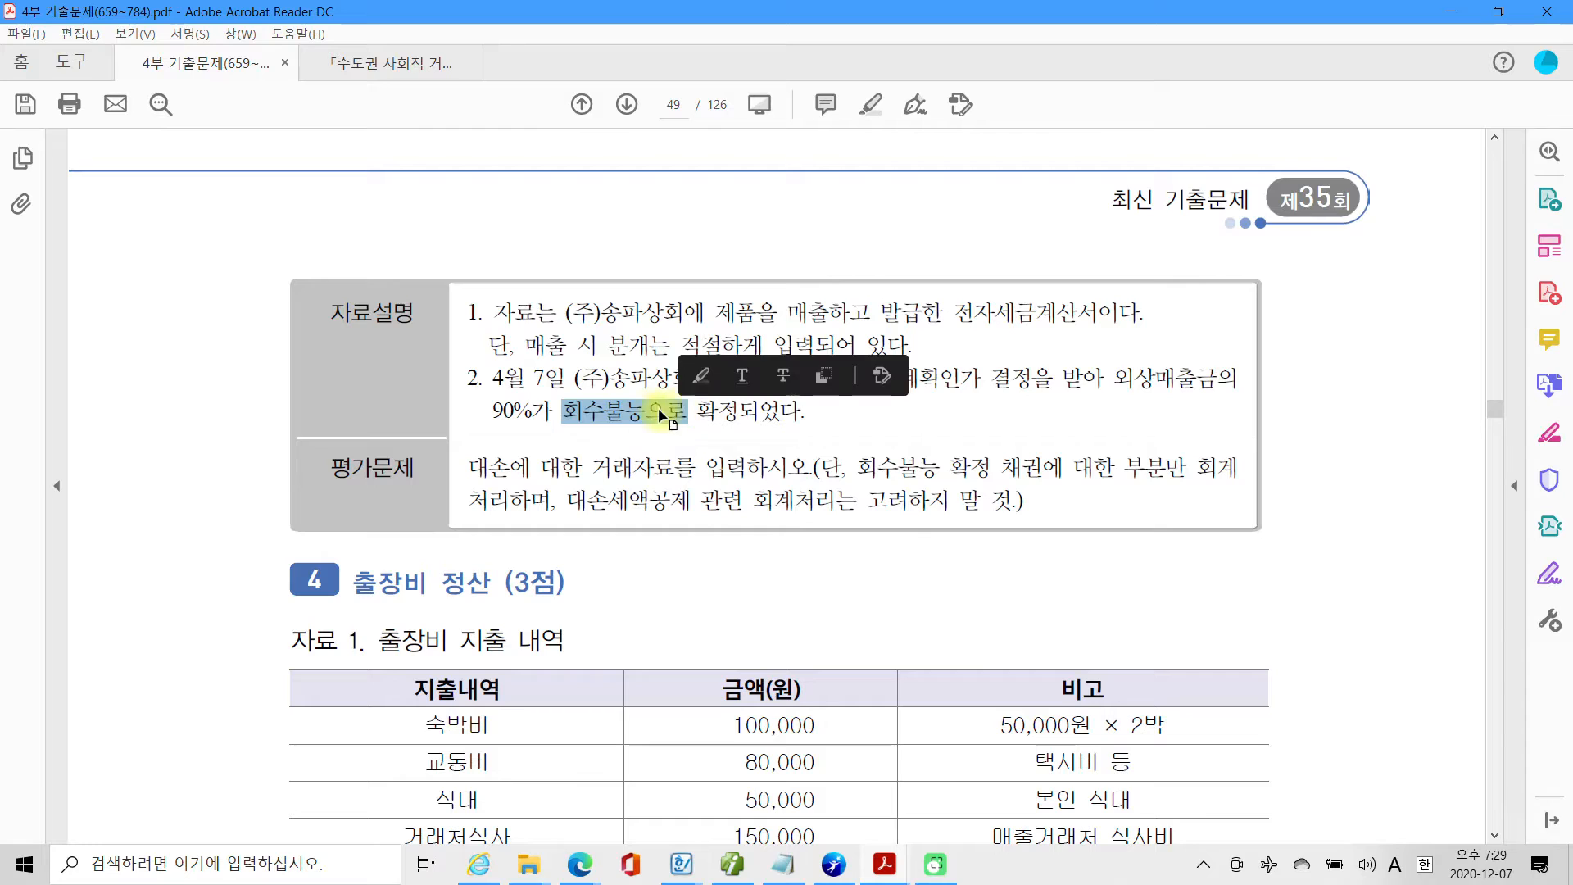
pyautogui.rightClick(679, 410)
pyautogui.click(693, 440)
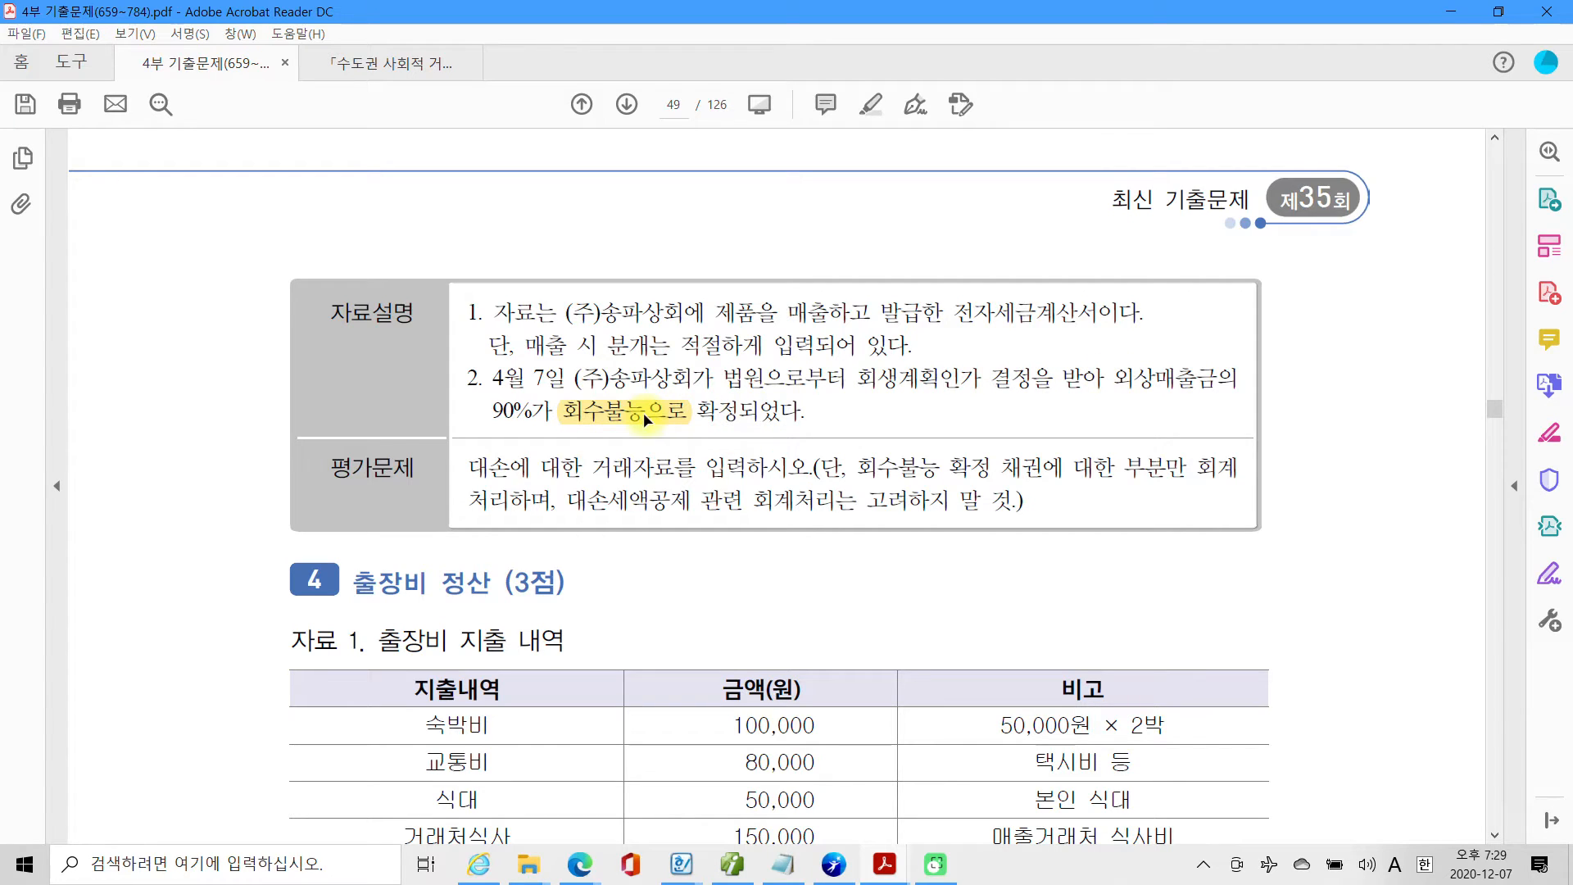
pyautogui.moveTo(1114, 380); pyautogui.dragTo(542, 414)
pyautogui.rightClick(507, 414)
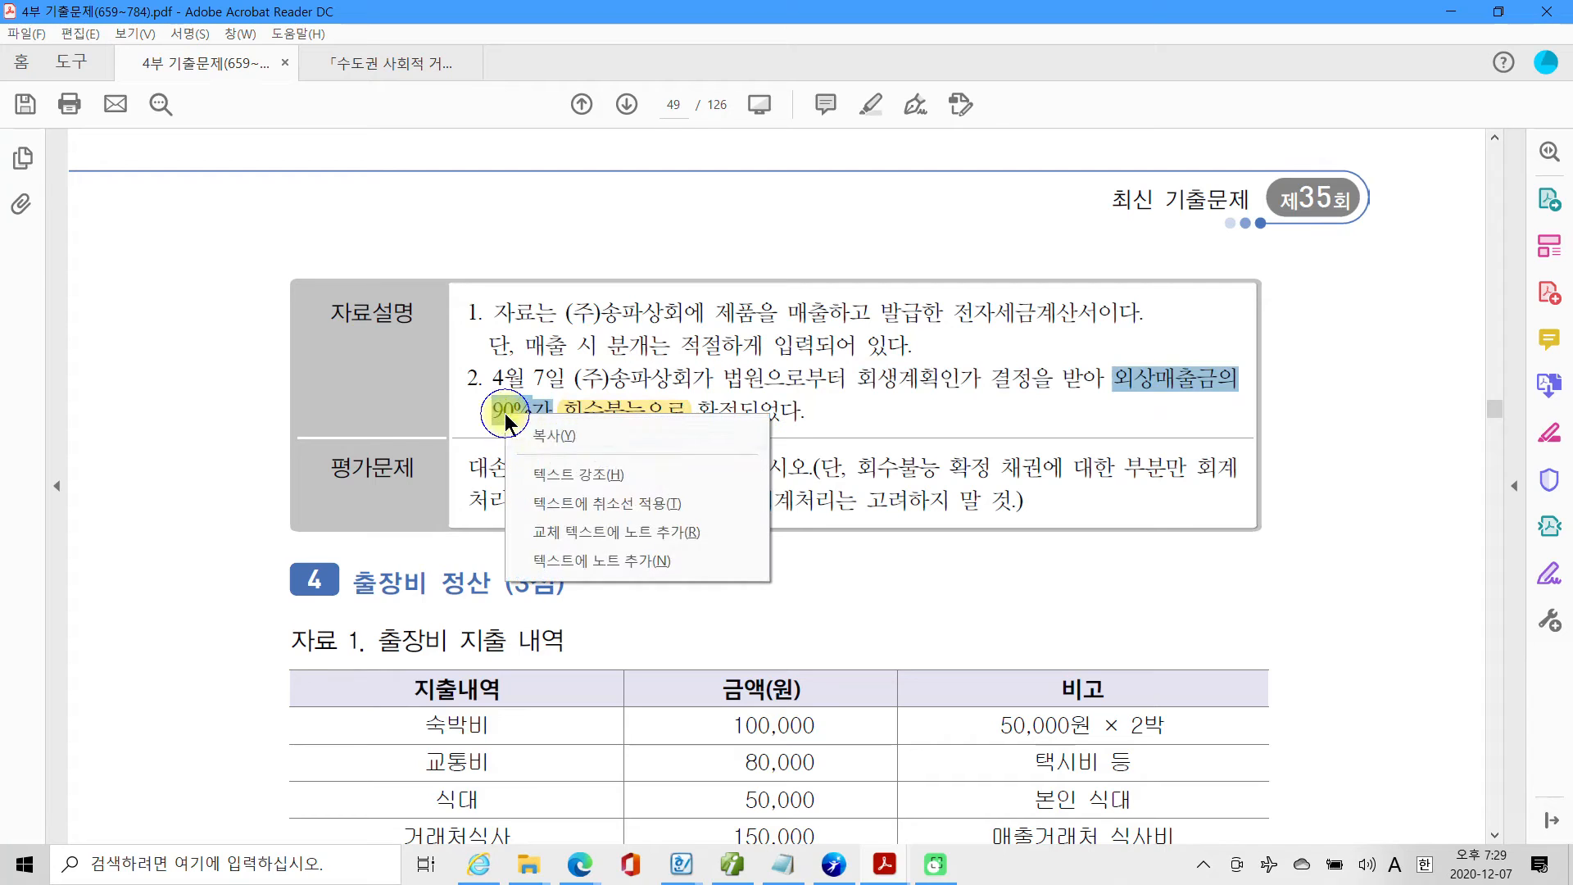
pyautogui.click(565, 479)
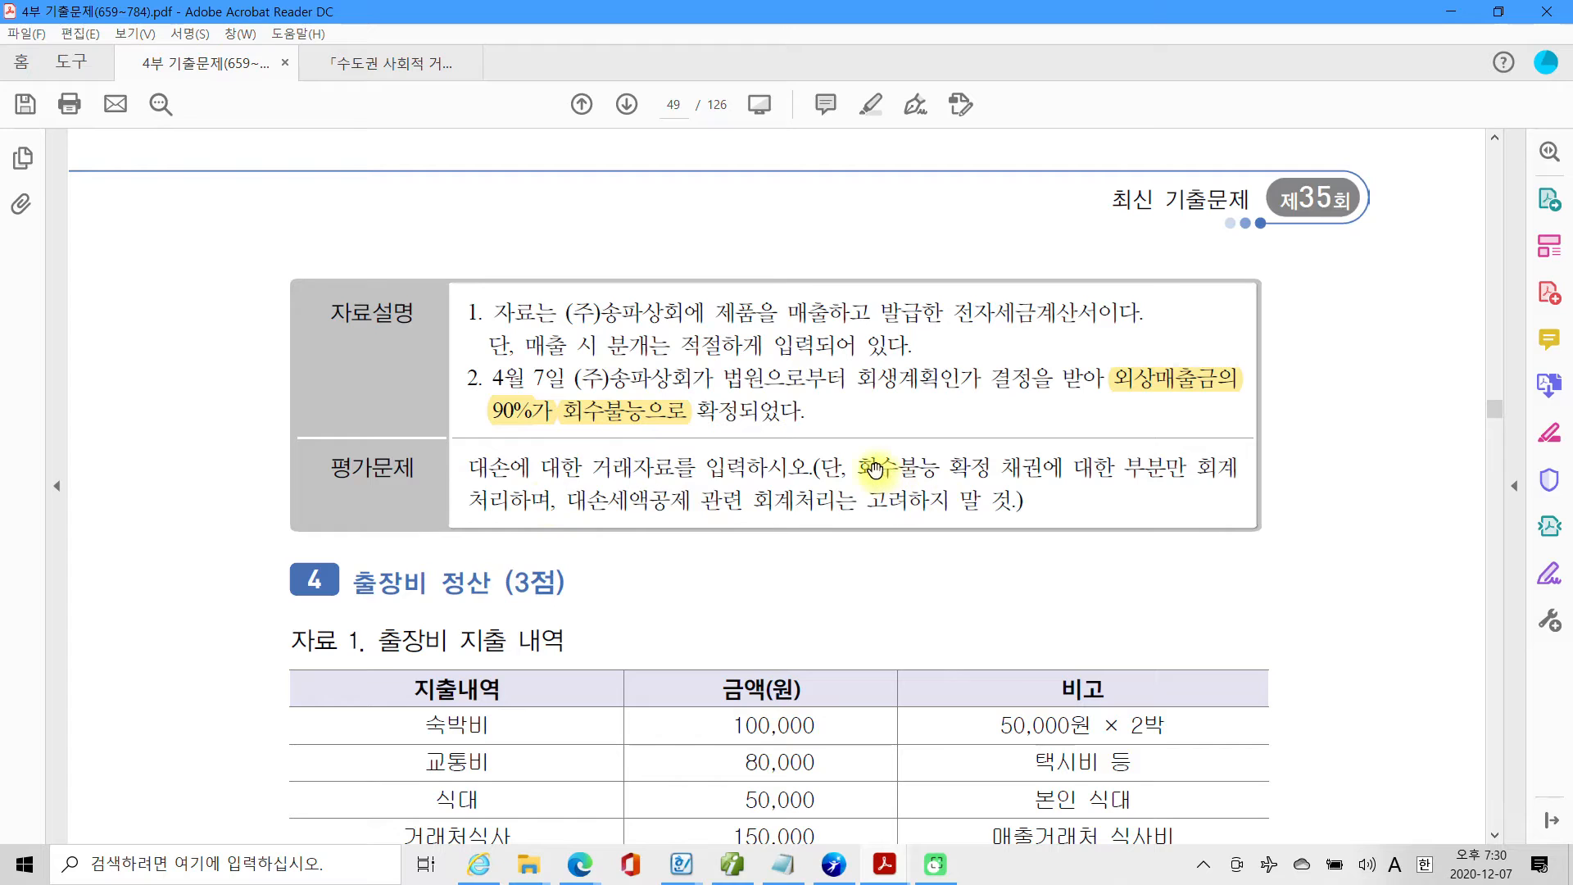
# Highlight 회수불능 확정 채권에 대한 부분만 in the 평가문제 row of the 대손 item.
pyautogui.moveTo(861, 467); pyautogui.dragTo(1177, 469)
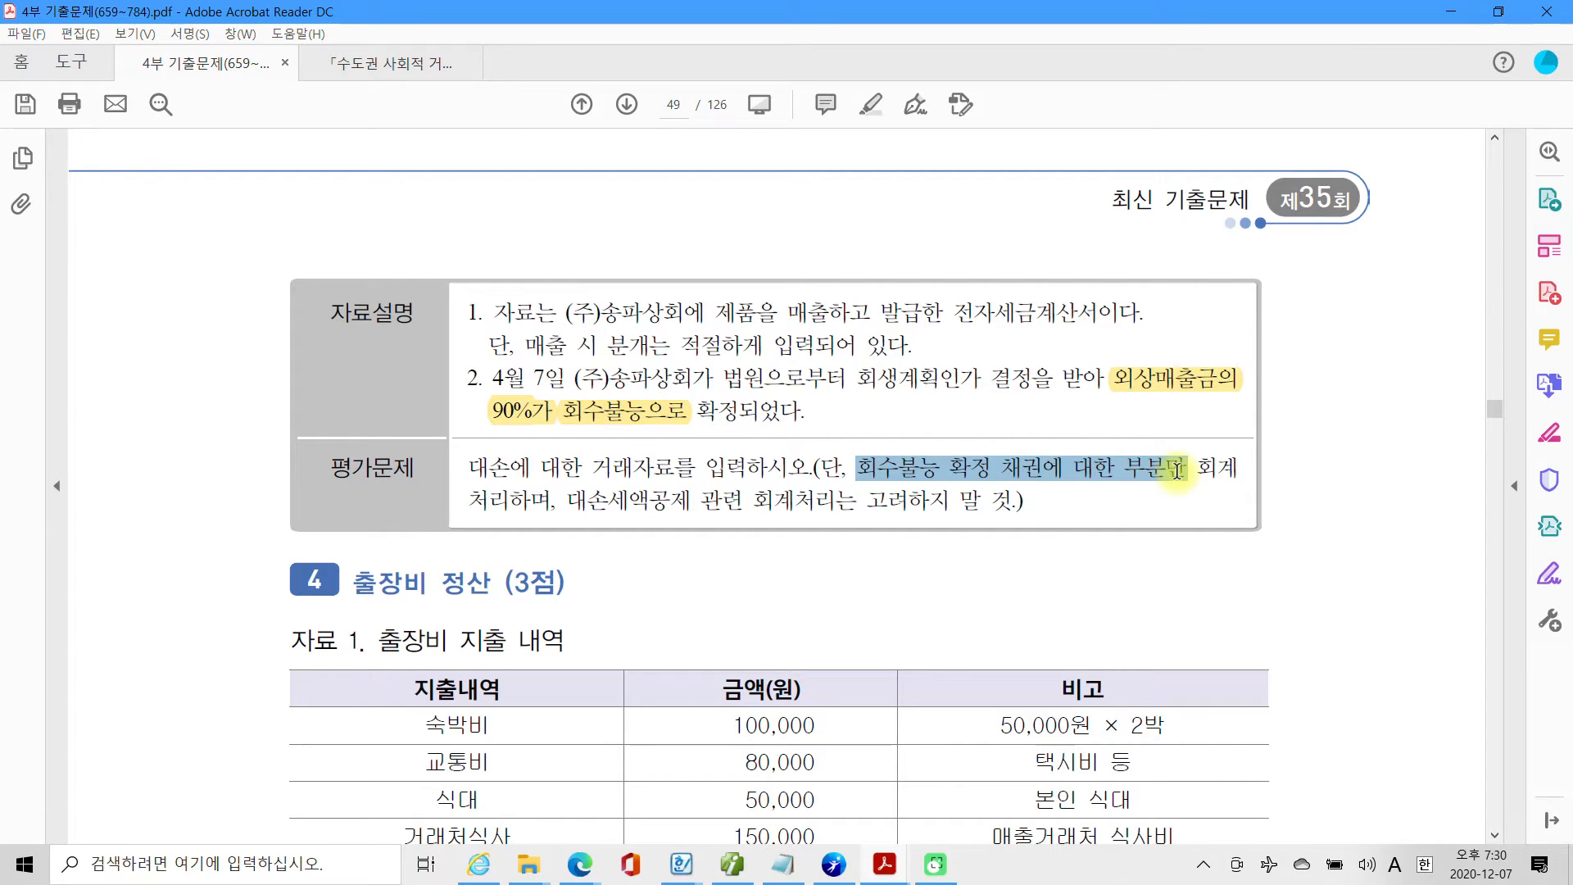
pyautogui.rightClick(1178, 470)
pyautogui.click(1221, 531)
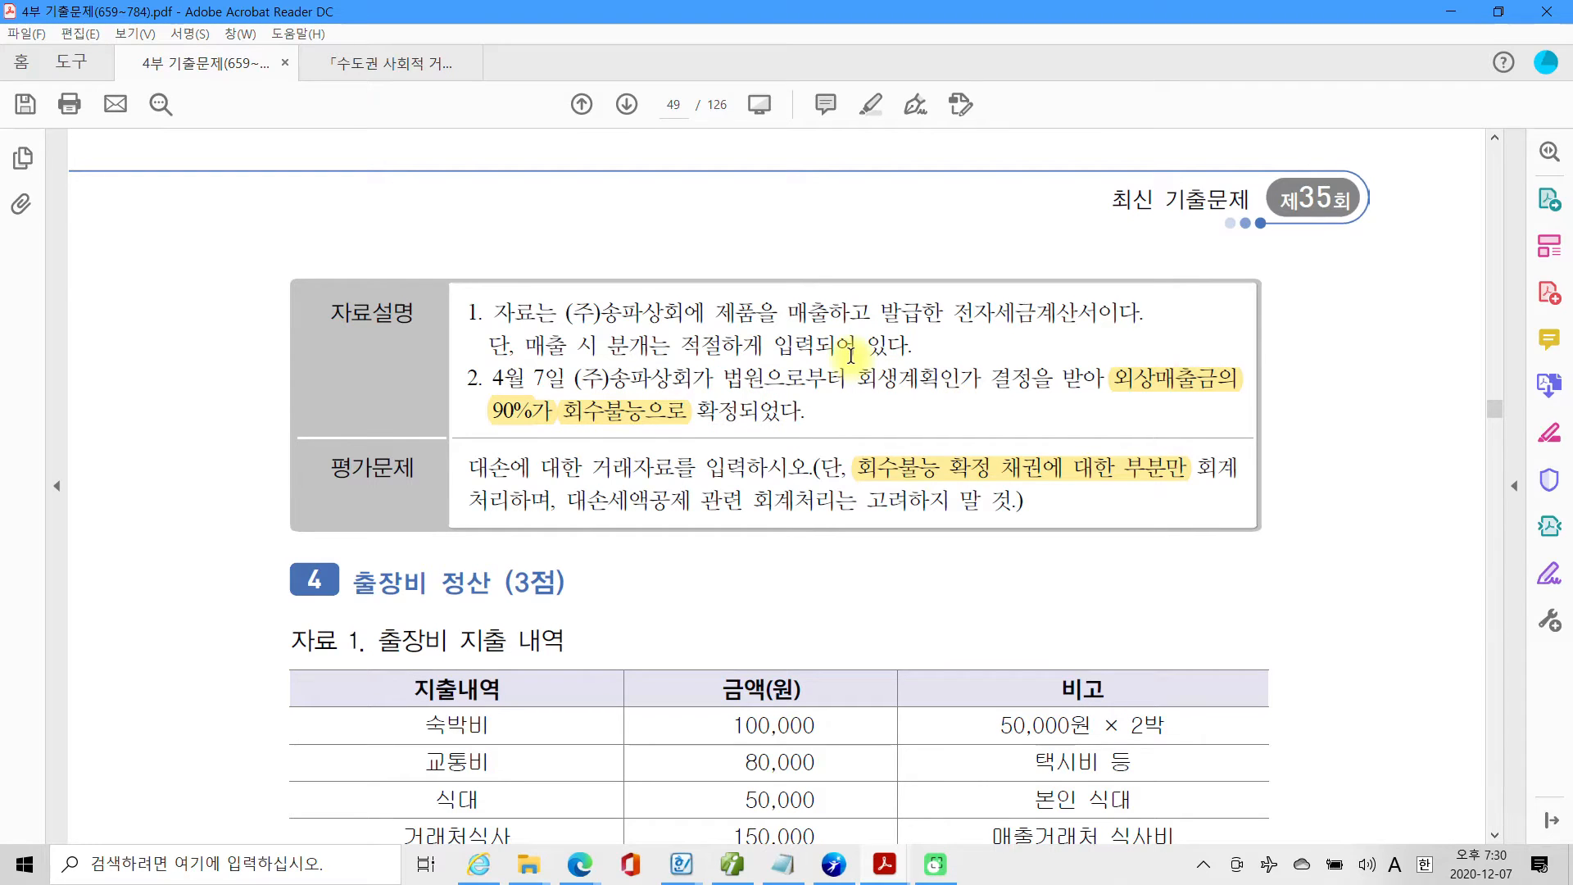
# Recheck the total on the (주)송파상회 tax invoice and calculate 90% of 5,500,000 in the Windows Calculator.
pyautogui.scroll(5, 850, 356)
pyautogui.scroll(5, 850, 356)
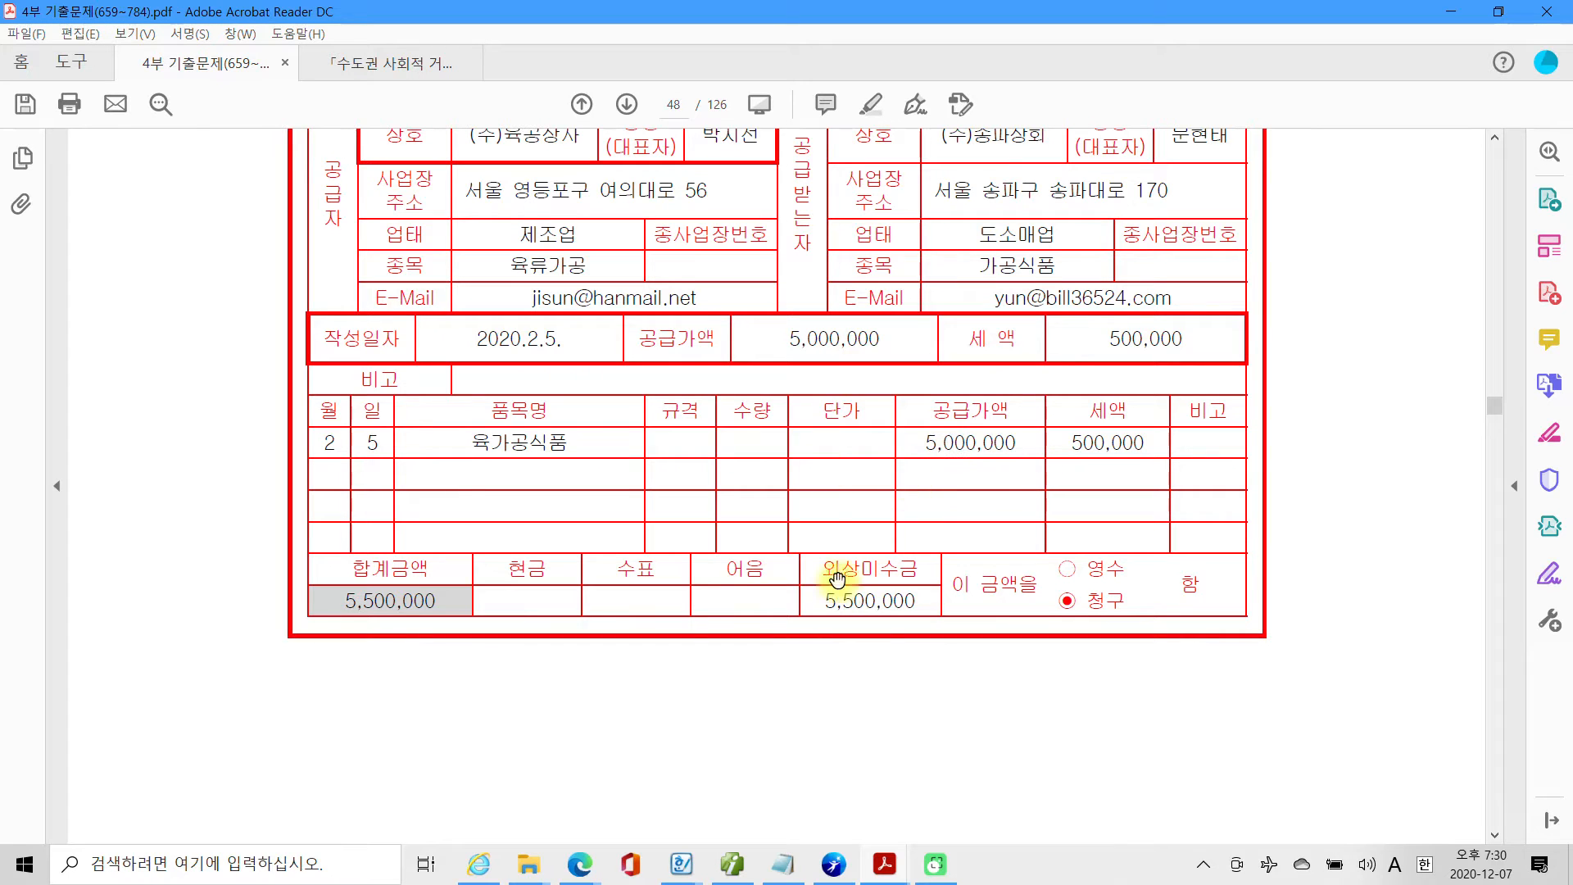
pyautogui.scroll(-8, 866, 580)
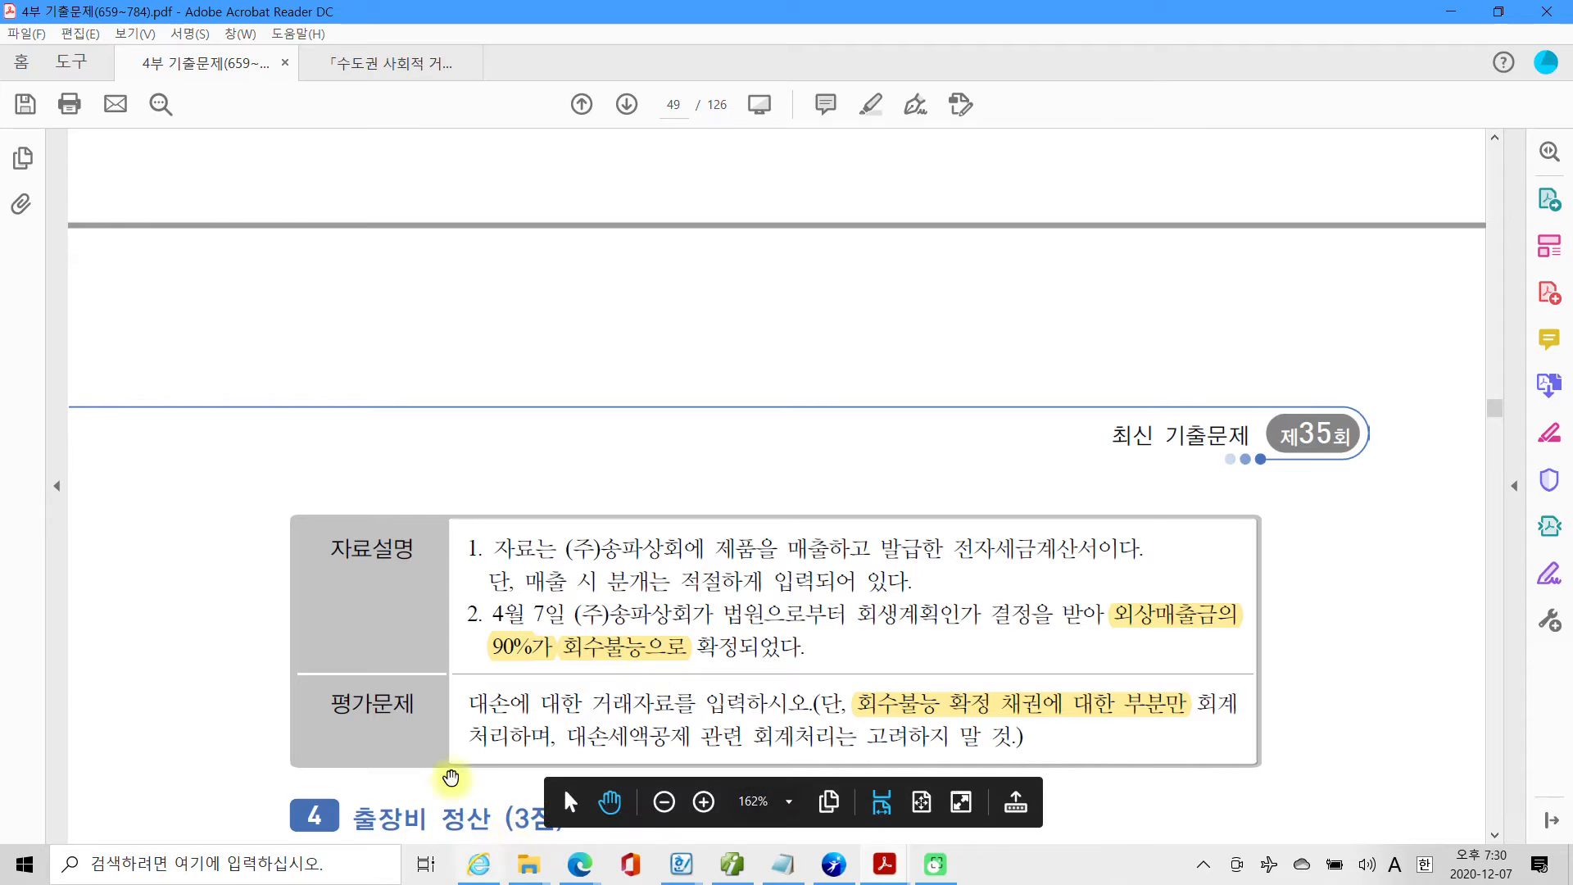
pyautogui.click(52, 872)
pyautogui.click(38, 873)
pyautogui.click(39, 873)
pyautogui.click(39, 875)
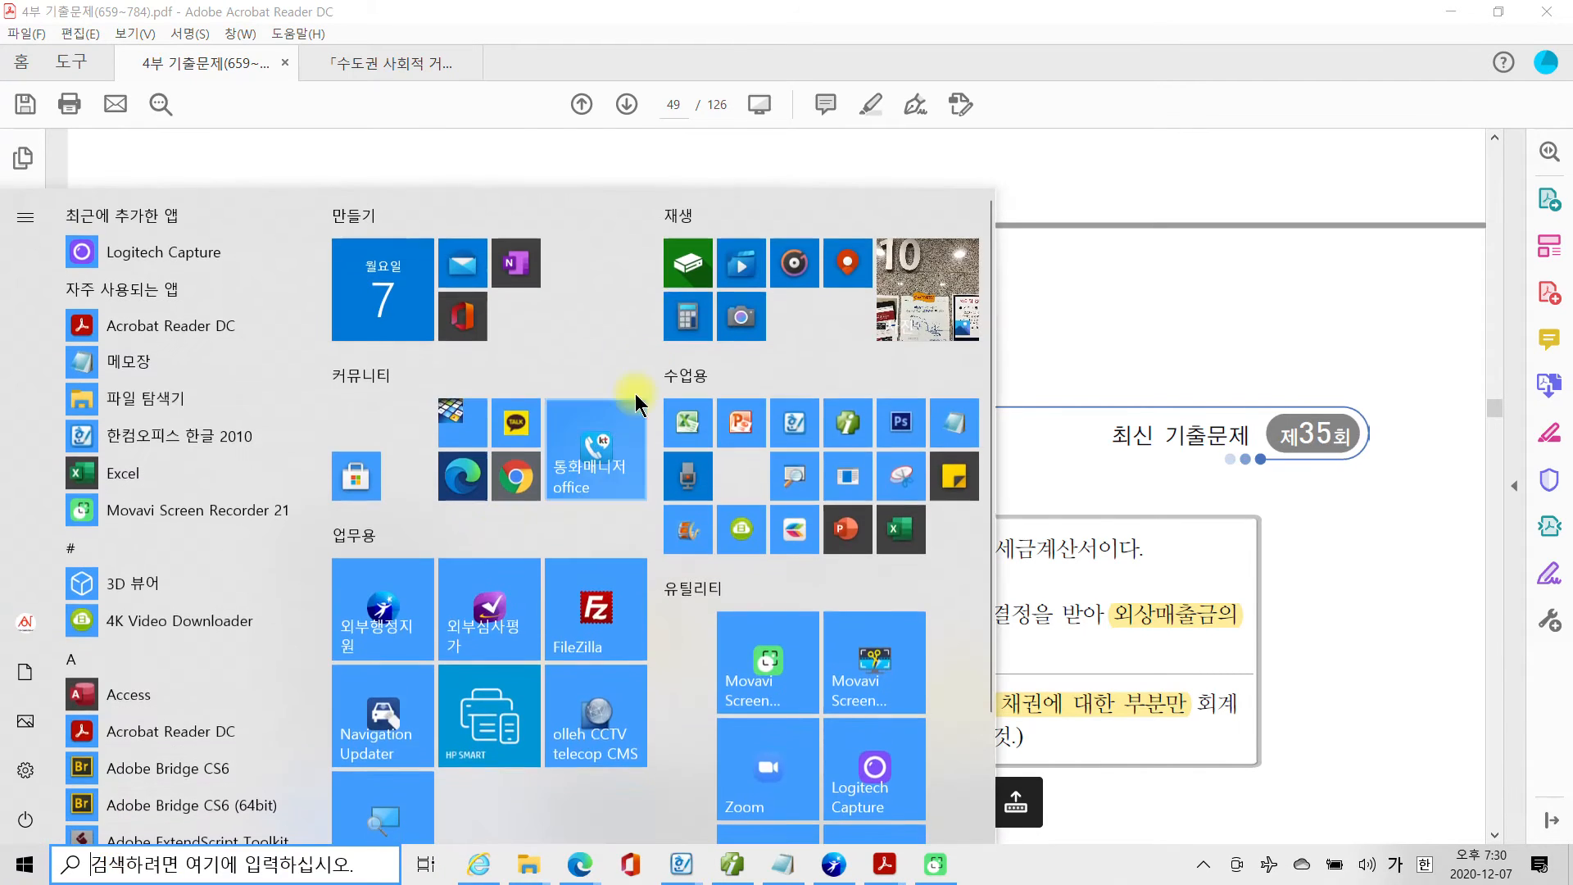
pyautogui.click(685, 320)
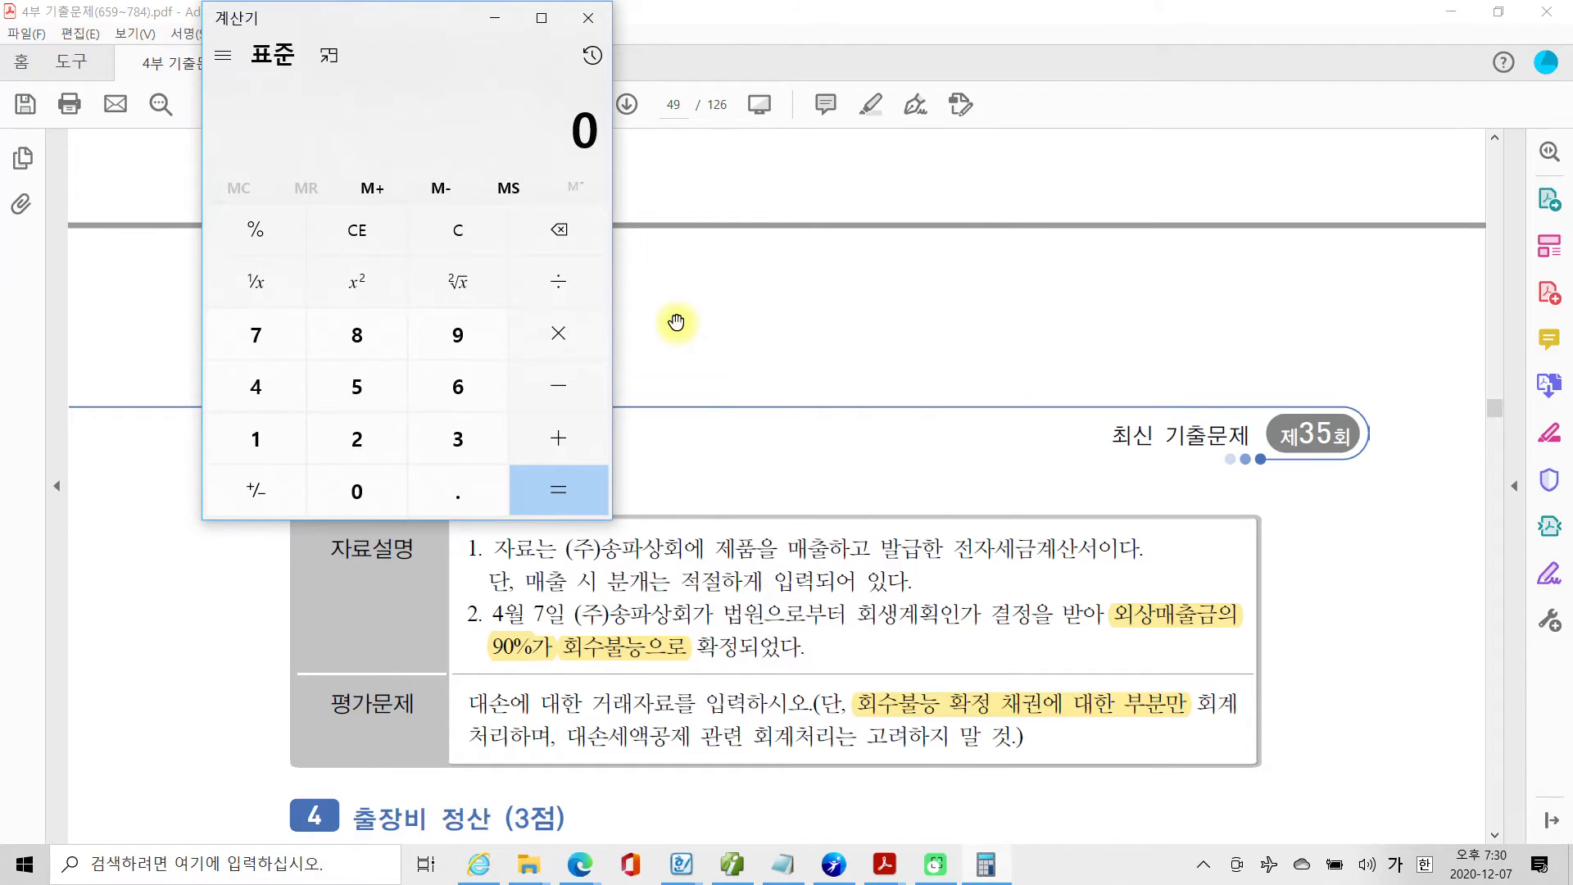
pyautogui.write('5500')
pyautogui.write('0000*9')
pyautogui.write('0')
pyautogui.write('%=')
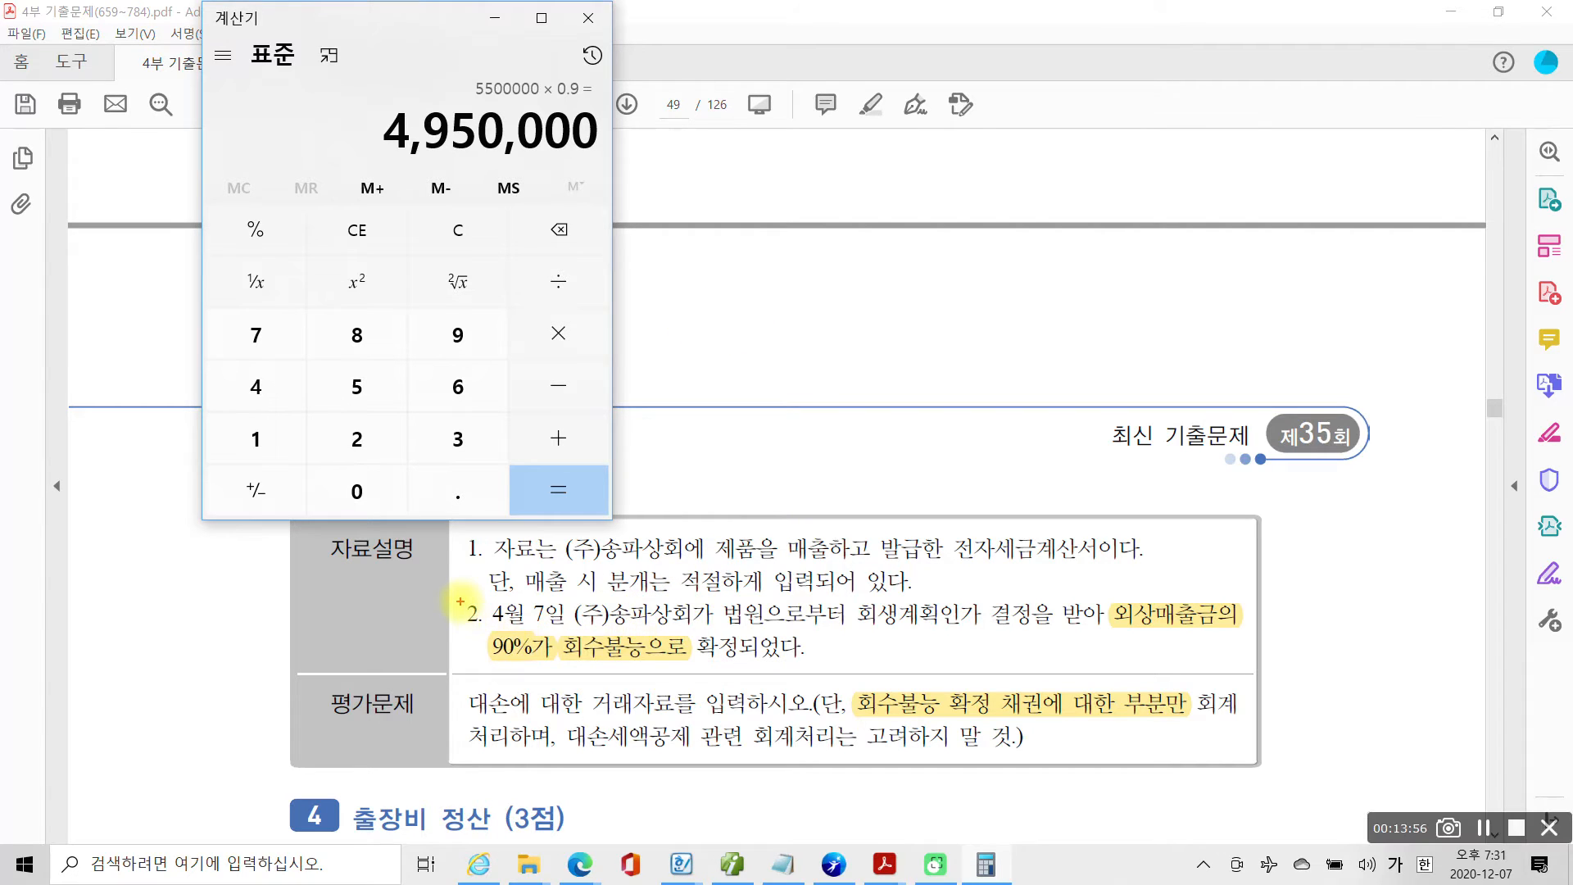
pyautogui.moveTo(457, 591); pyautogui.dragTo(567, 639)
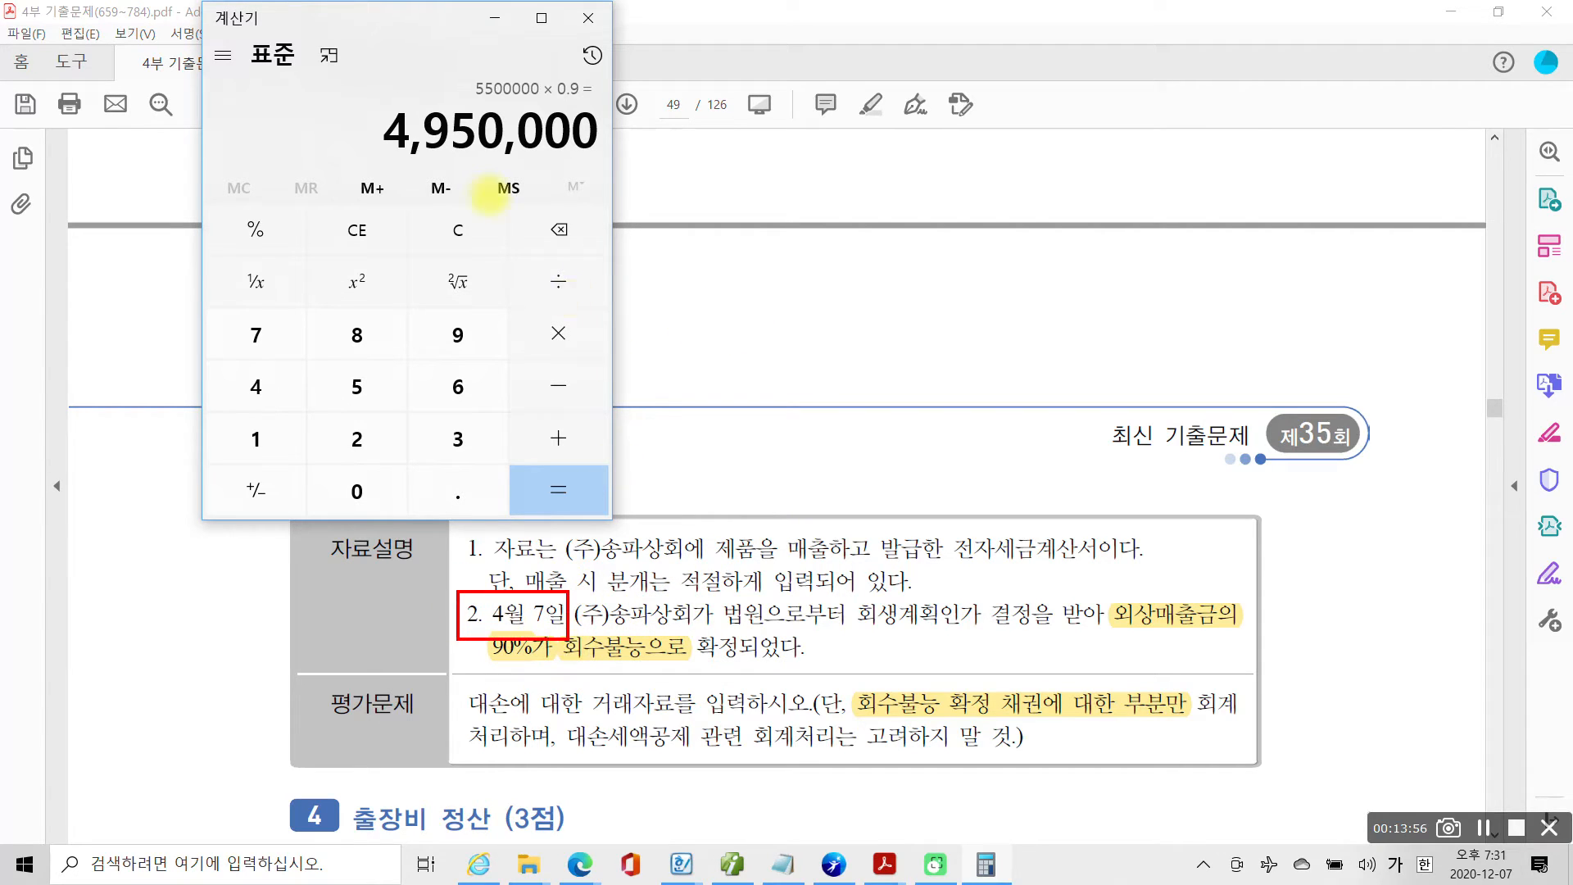
pyautogui.moveTo(425, 77)
pyautogui.mouseDown()
pyautogui.moveTo(342, 192)
pyautogui.moveTo(625, 111)
pyautogui.moveTo(397, 79)
pyautogui.mouseUp()
pyautogui.moveTo(351, 156); pyautogui.dragTo(657, 169)
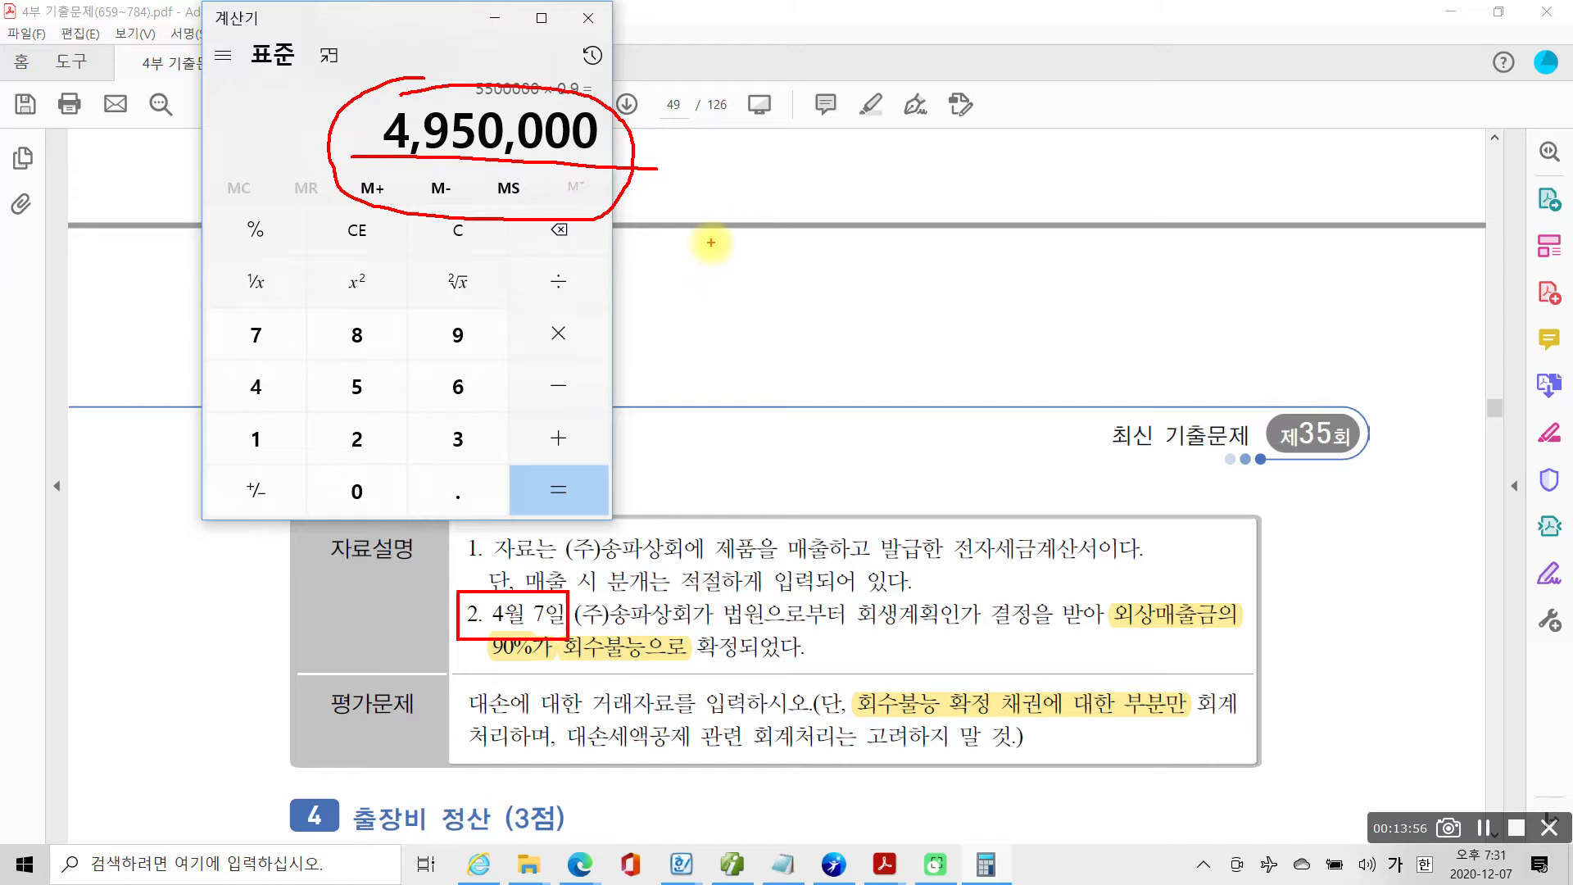
pyautogui.moveTo(429, 164); pyautogui.dragTo(623, 169)
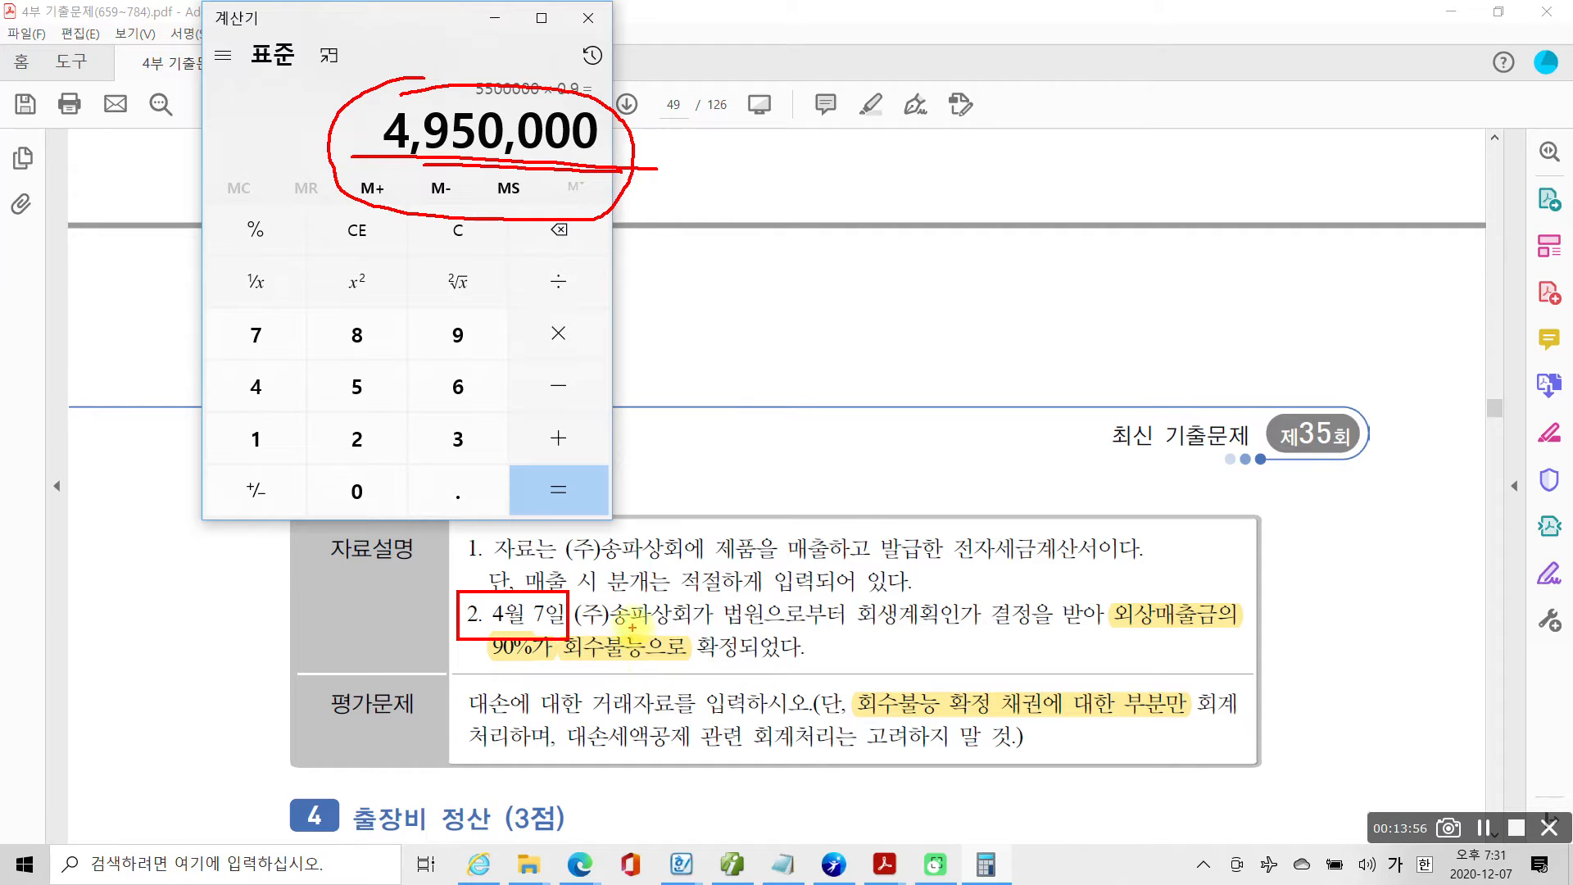
pyautogui.press('Escape')
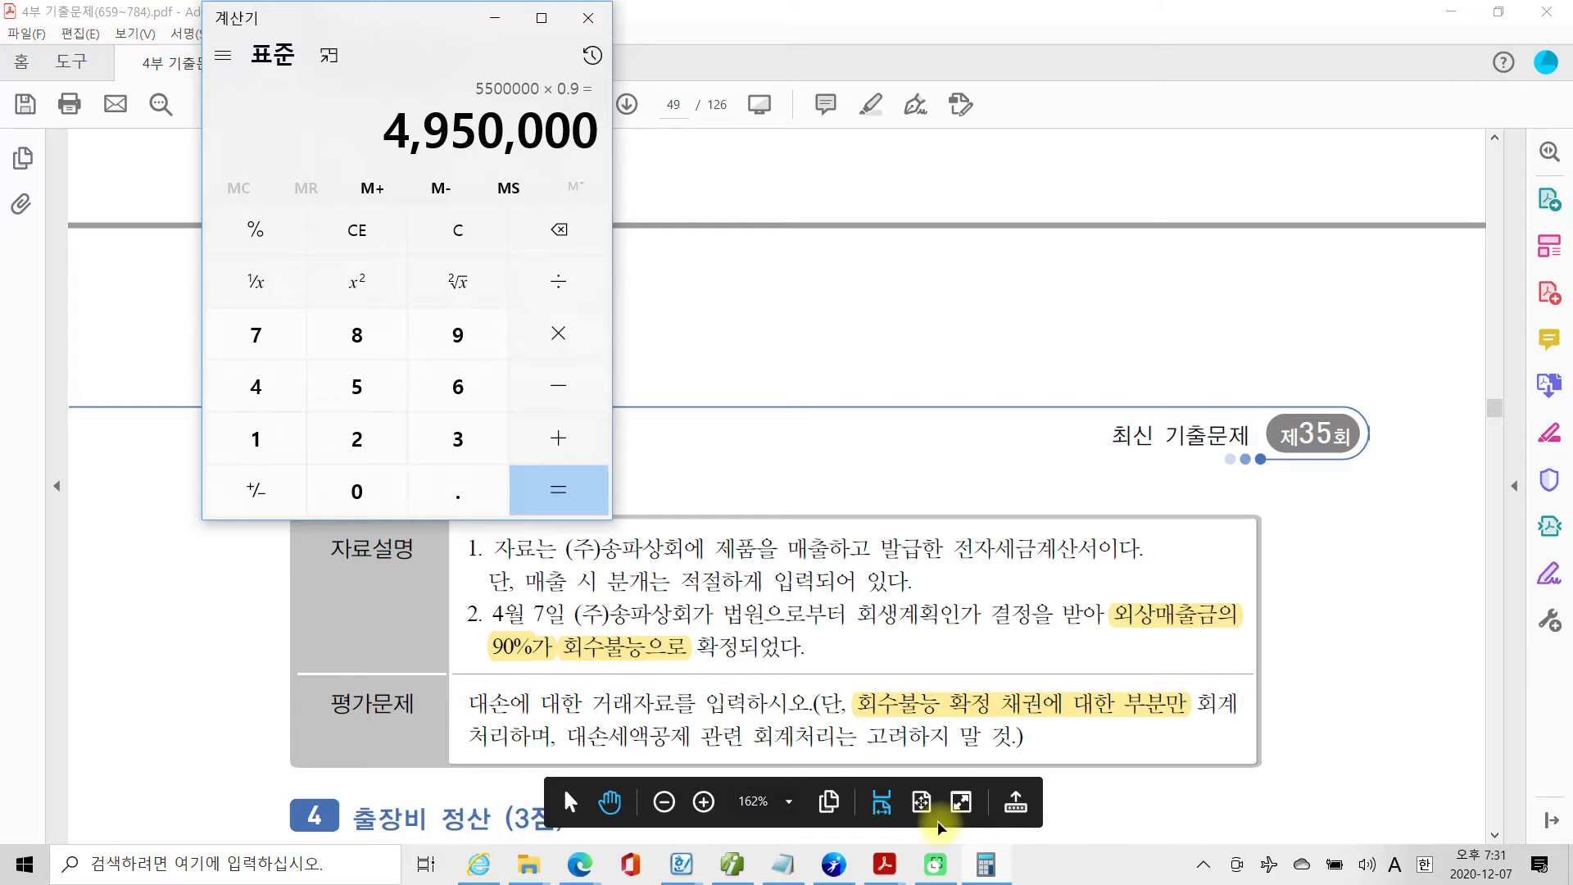
# Switch to Smart A, open the 합계잔액시산표 as of April 7 and check the 외상매출금 and its 대손충당금 balance.
pyautogui.click(731, 864)
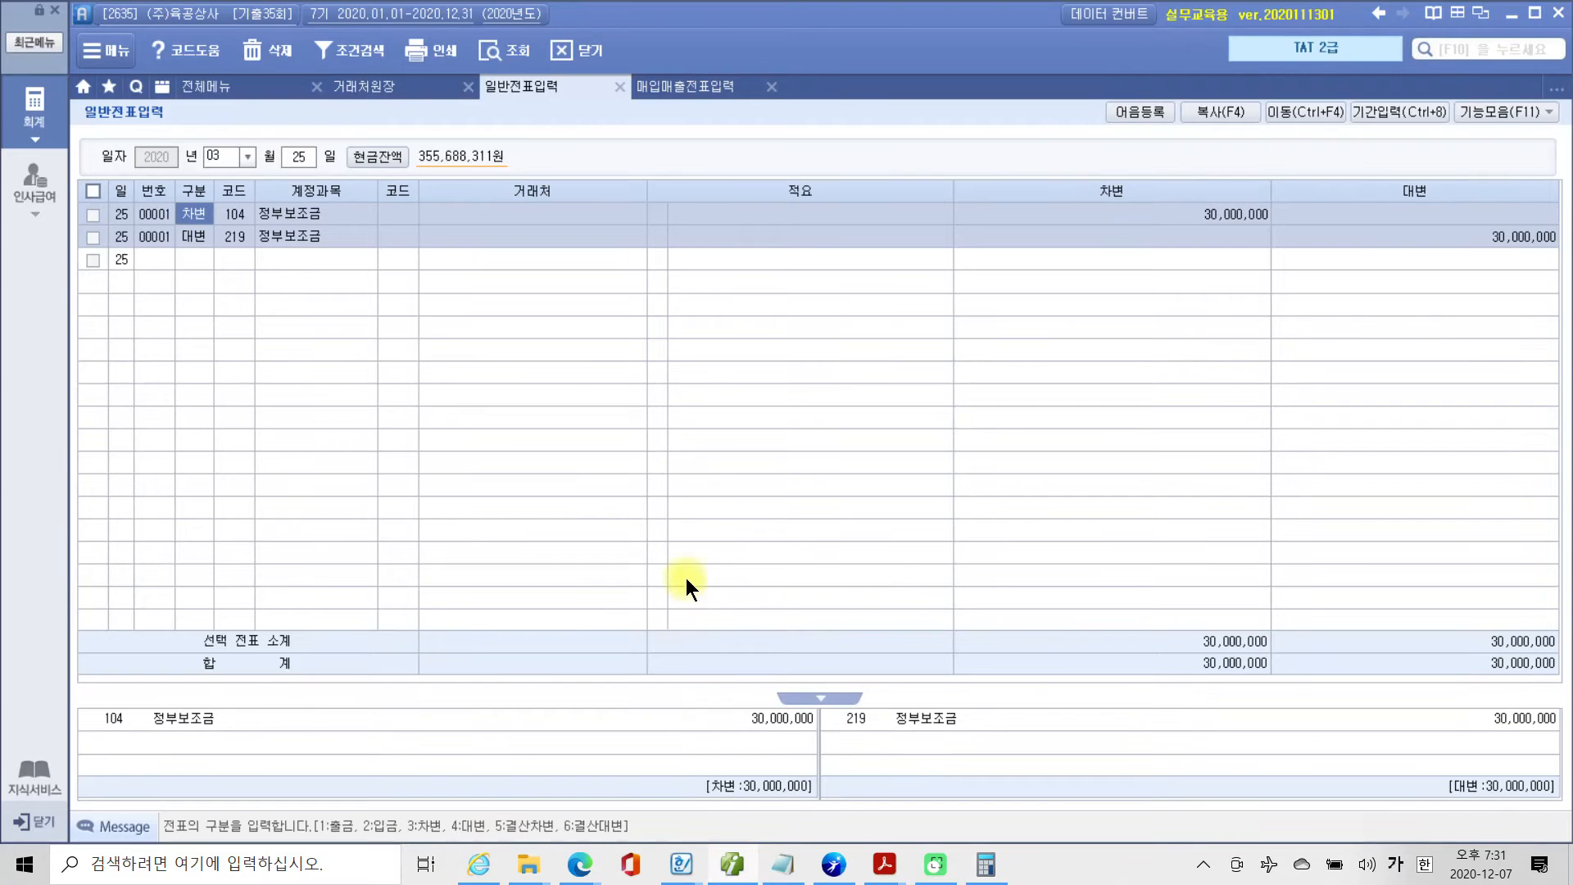
pyautogui.click(181, 87)
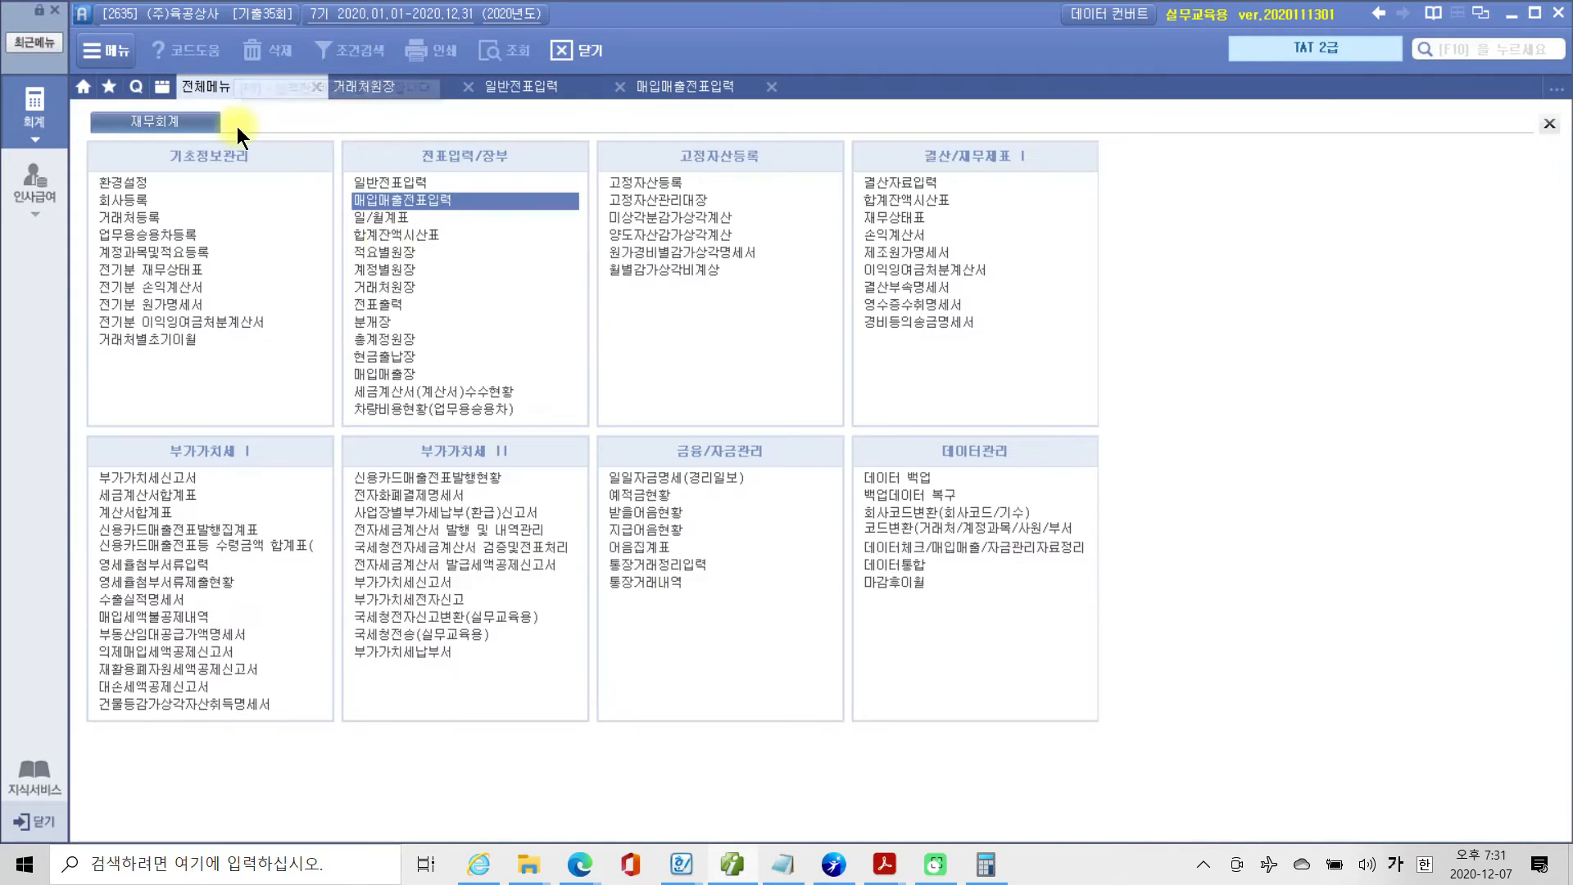
pyautogui.click(406, 235)
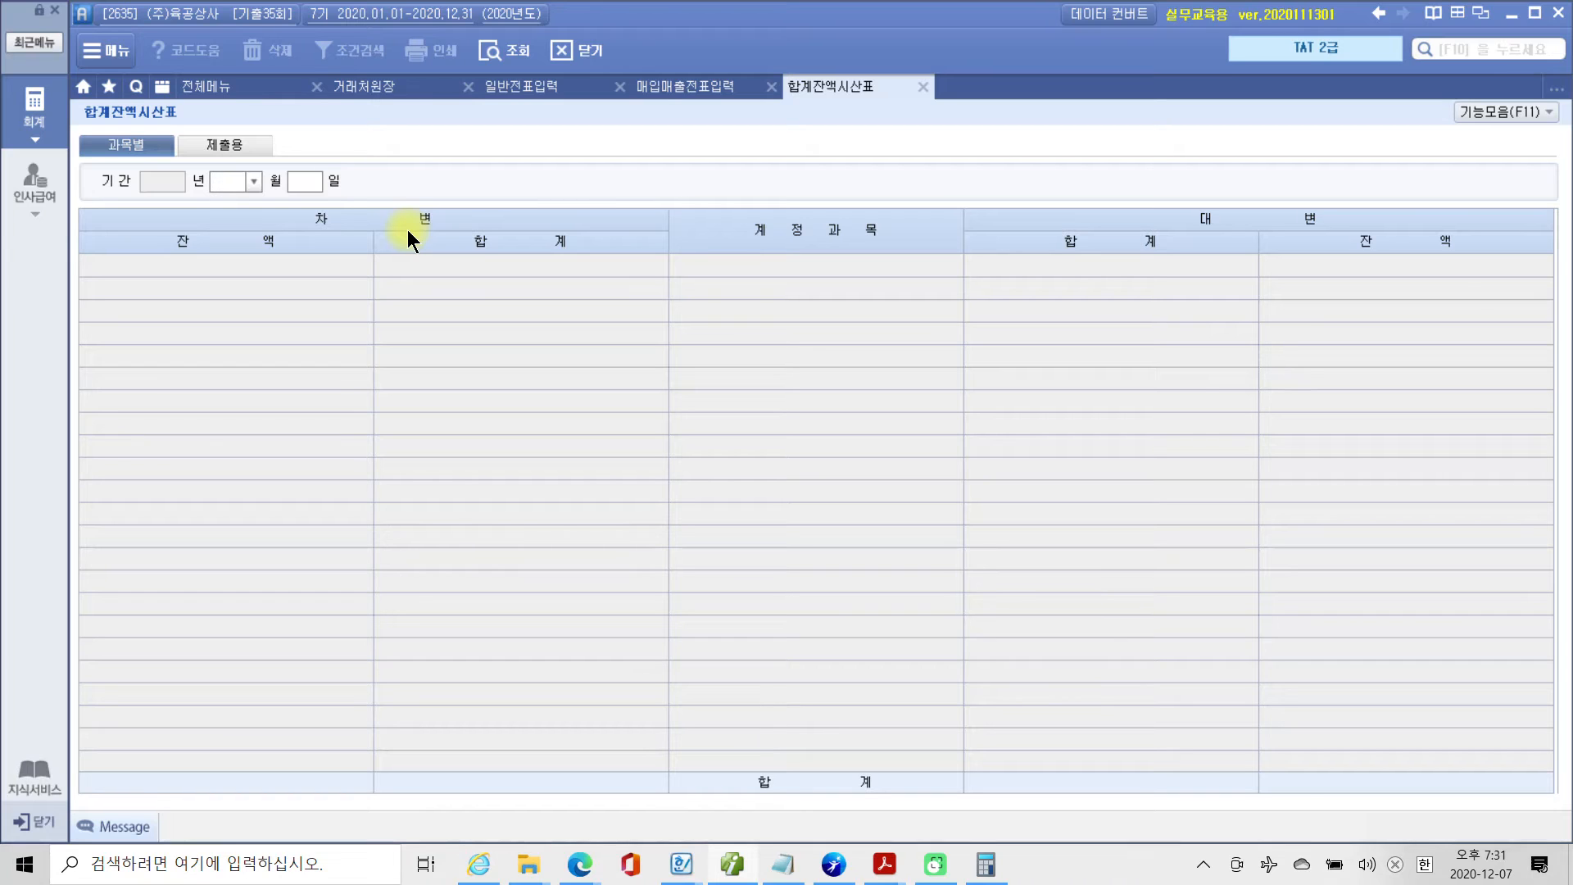
pyautogui.write('04')
pyautogui.write('07')
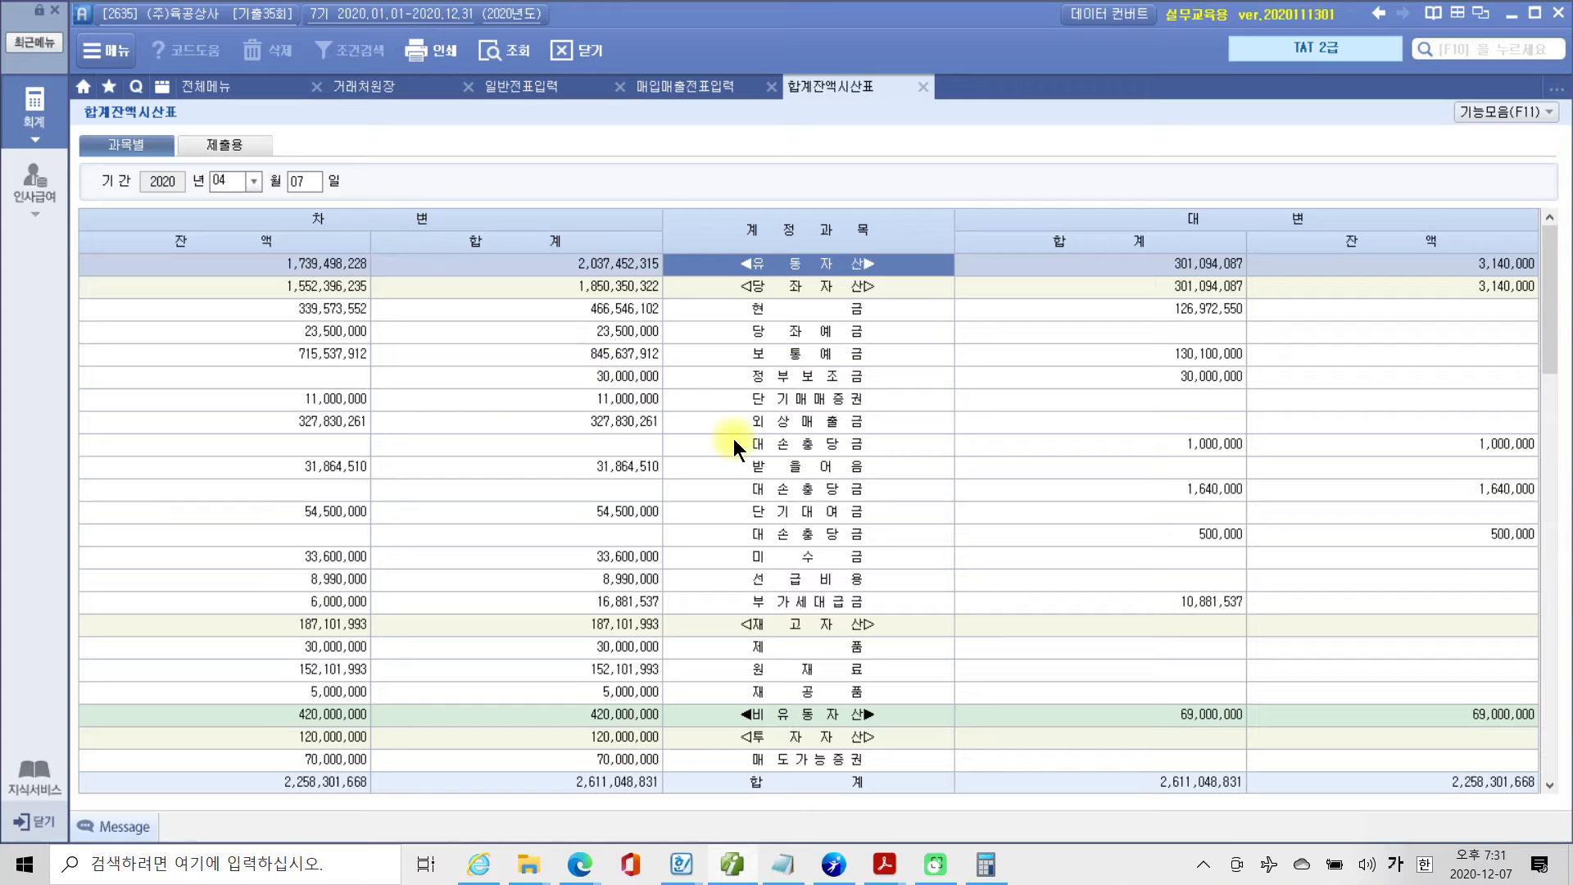
pyautogui.click(831, 421)
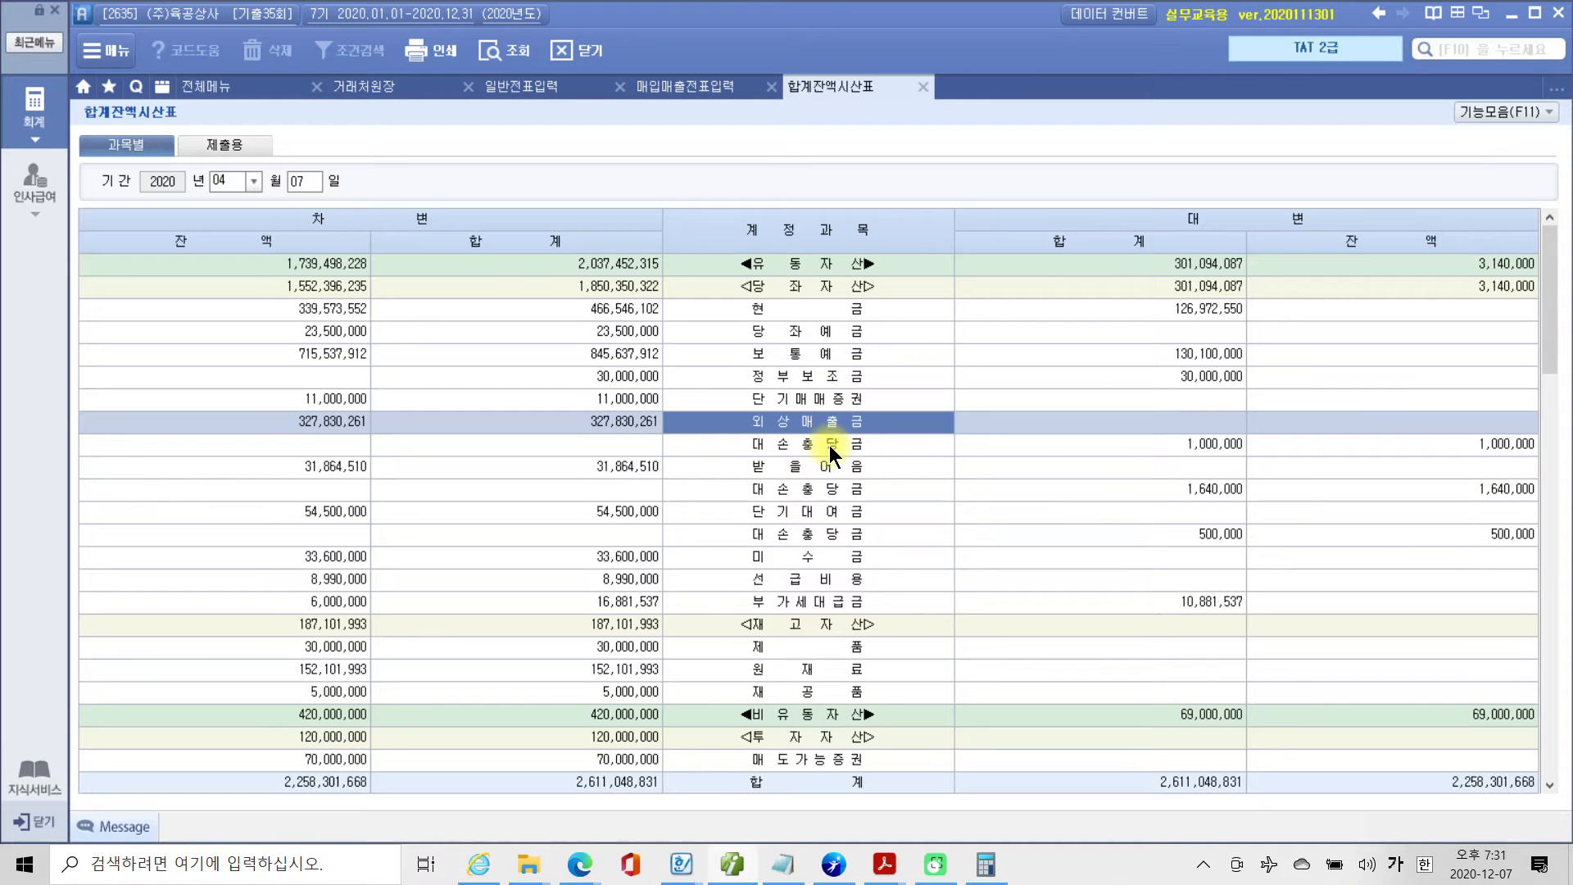
pyautogui.click(829, 445)
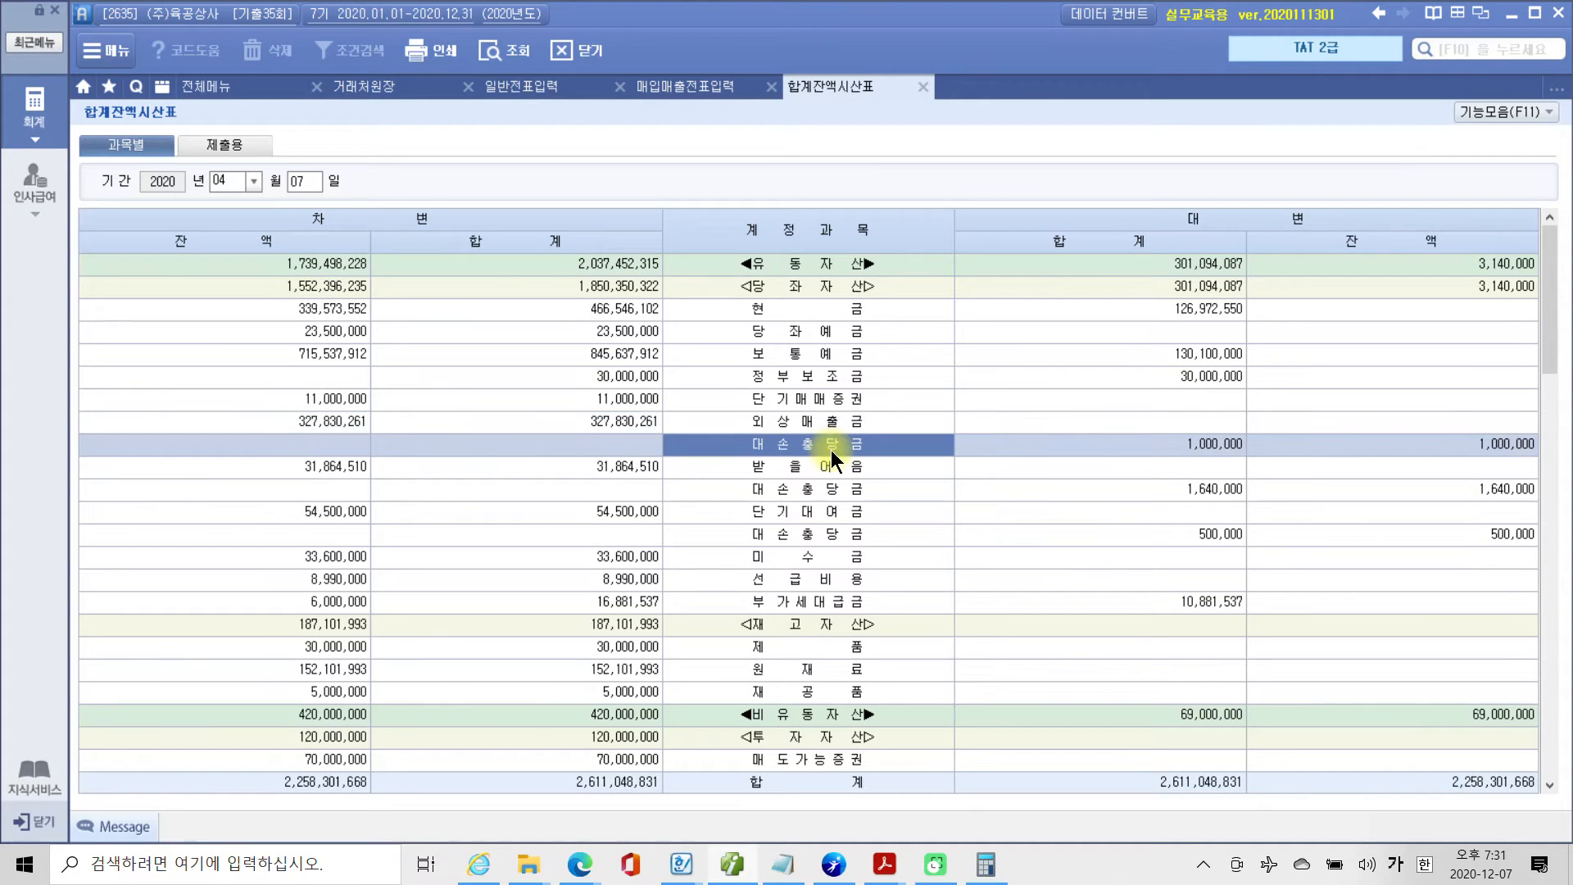
pyautogui.moveTo(281, 429); pyautogui.dragTo(670, 436)
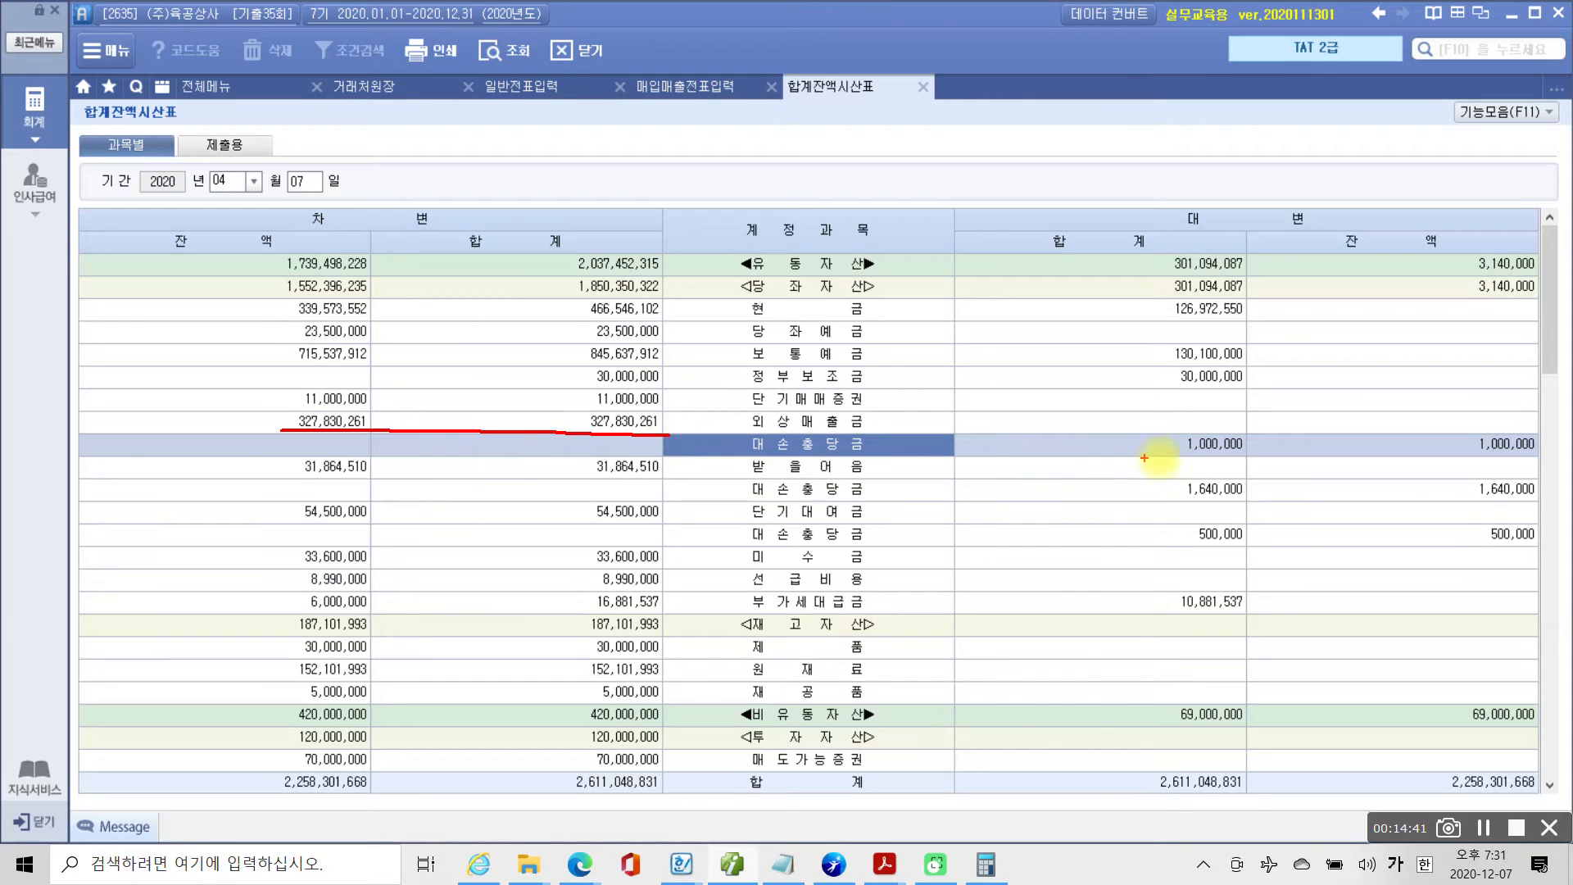
pyautogui.moveTo(1419, 464)
pyautogui.mouseDown()
pyautogui.moveTo(1561, 464)
pyautogui.moveTo(1551, 412)
pyautogui.moveTo(1434, 410)
pyautogui.moveTo(1421, 464)
pyautogui.mouseUp()
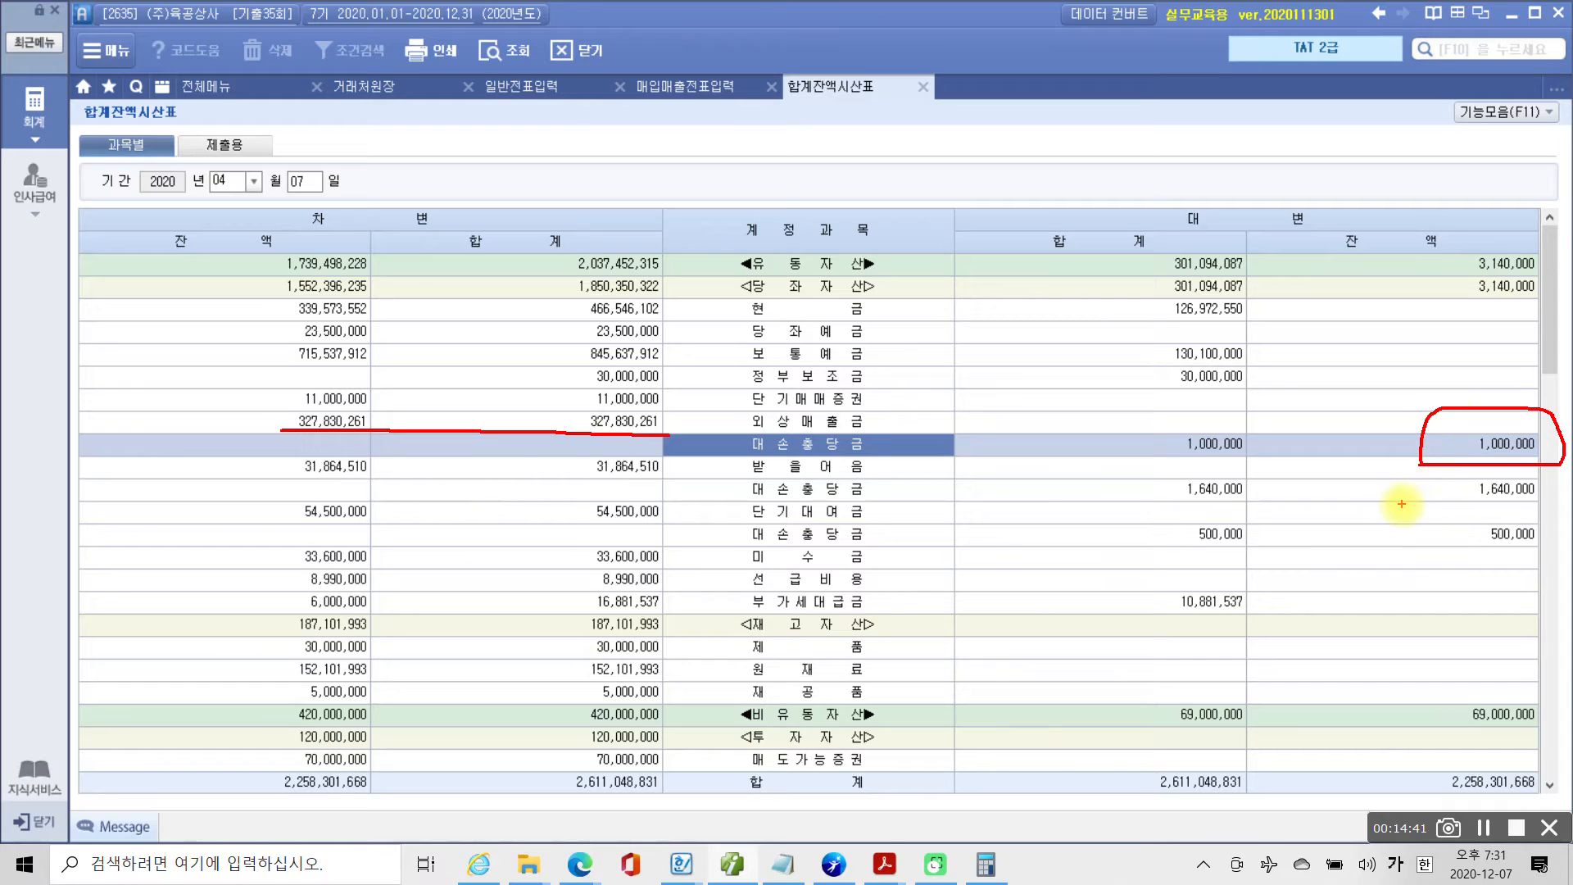
pyautogui.moveTo(1444, 451)
pyautogui.mouseDown()
pyautogui.moveTo(573, 467)
pyautogui.moveTo(443, 450)
pyautogui.moveTo(415, 475)
pyautogui.moveTo(453, 491)
pyautogui.moveTo(455, 447)
pyautogui.mouseUp()
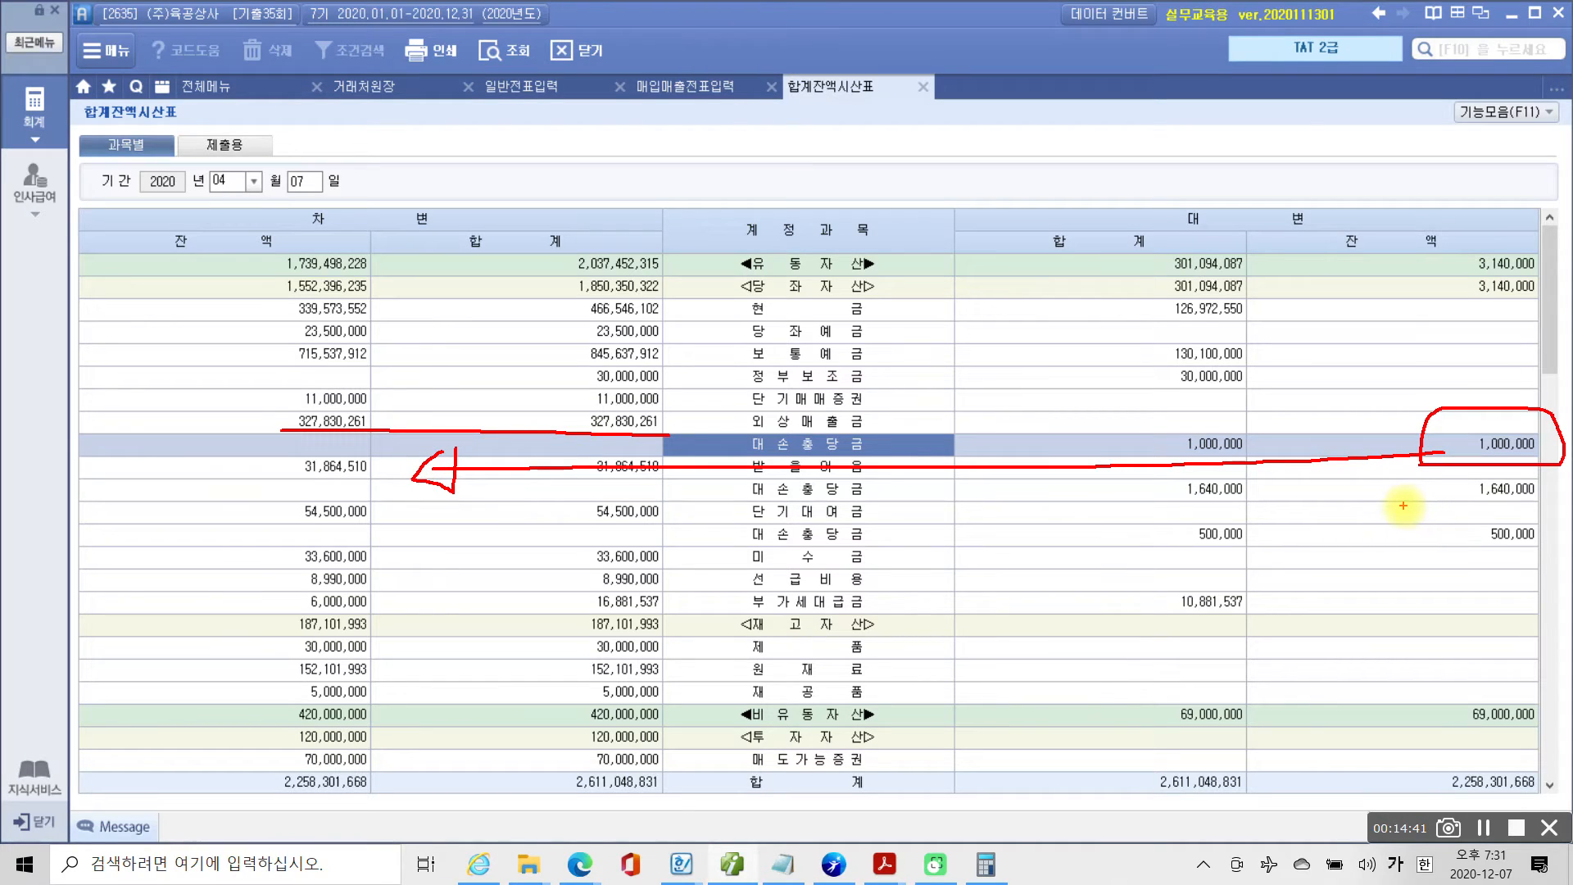
pyautogui.press('Escape')
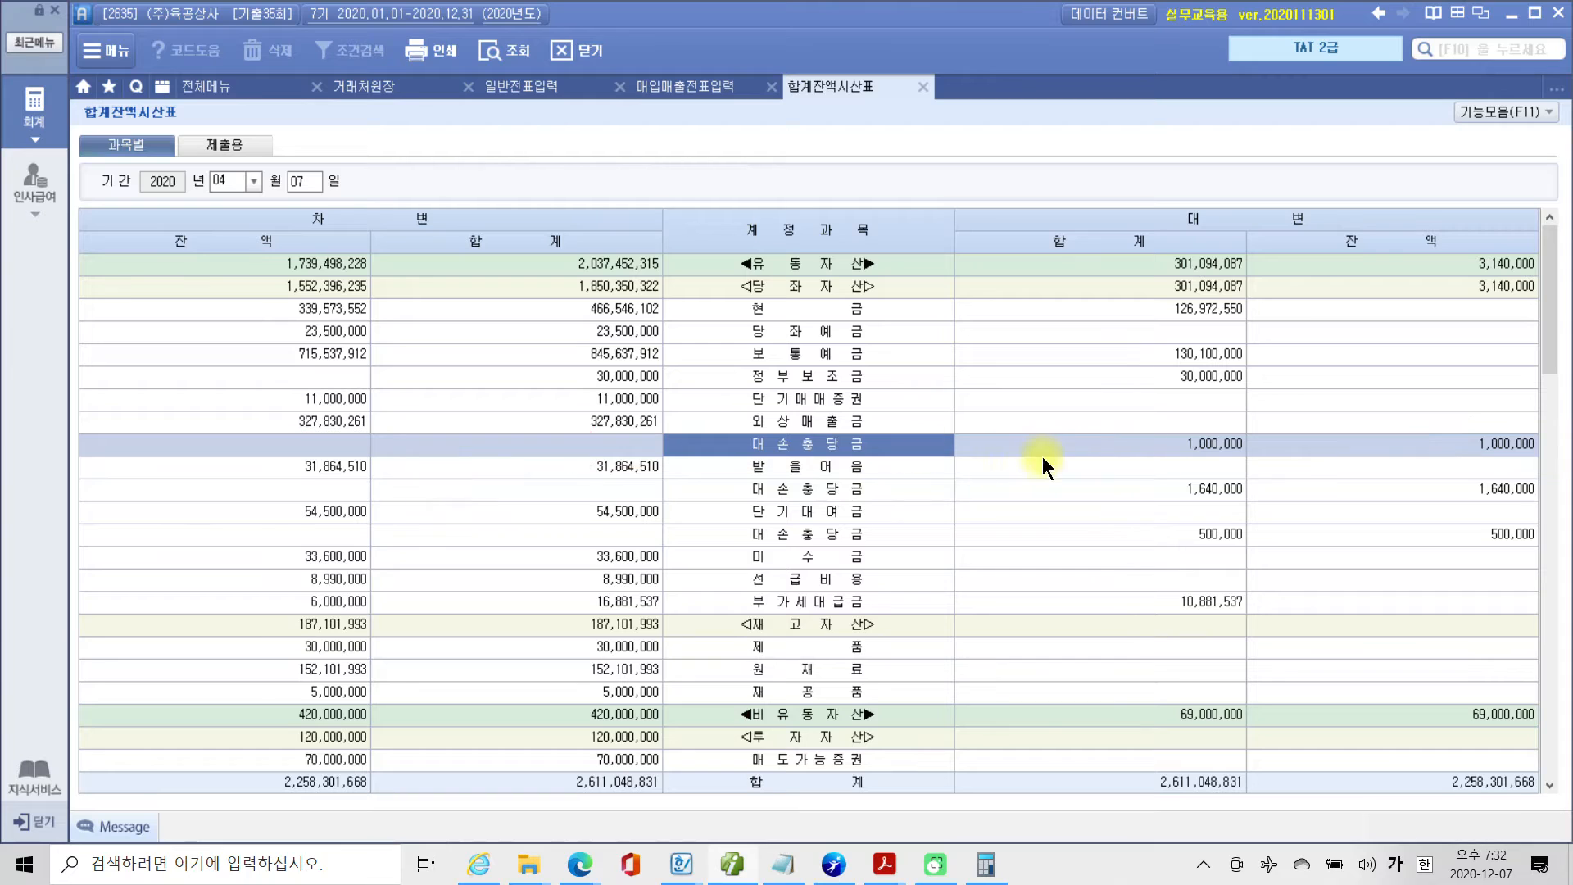
# Recheck the calculated 90% amount in the Calculator and set the 일반전표입력 date to April 7.
pyautogui.click(984, 863)
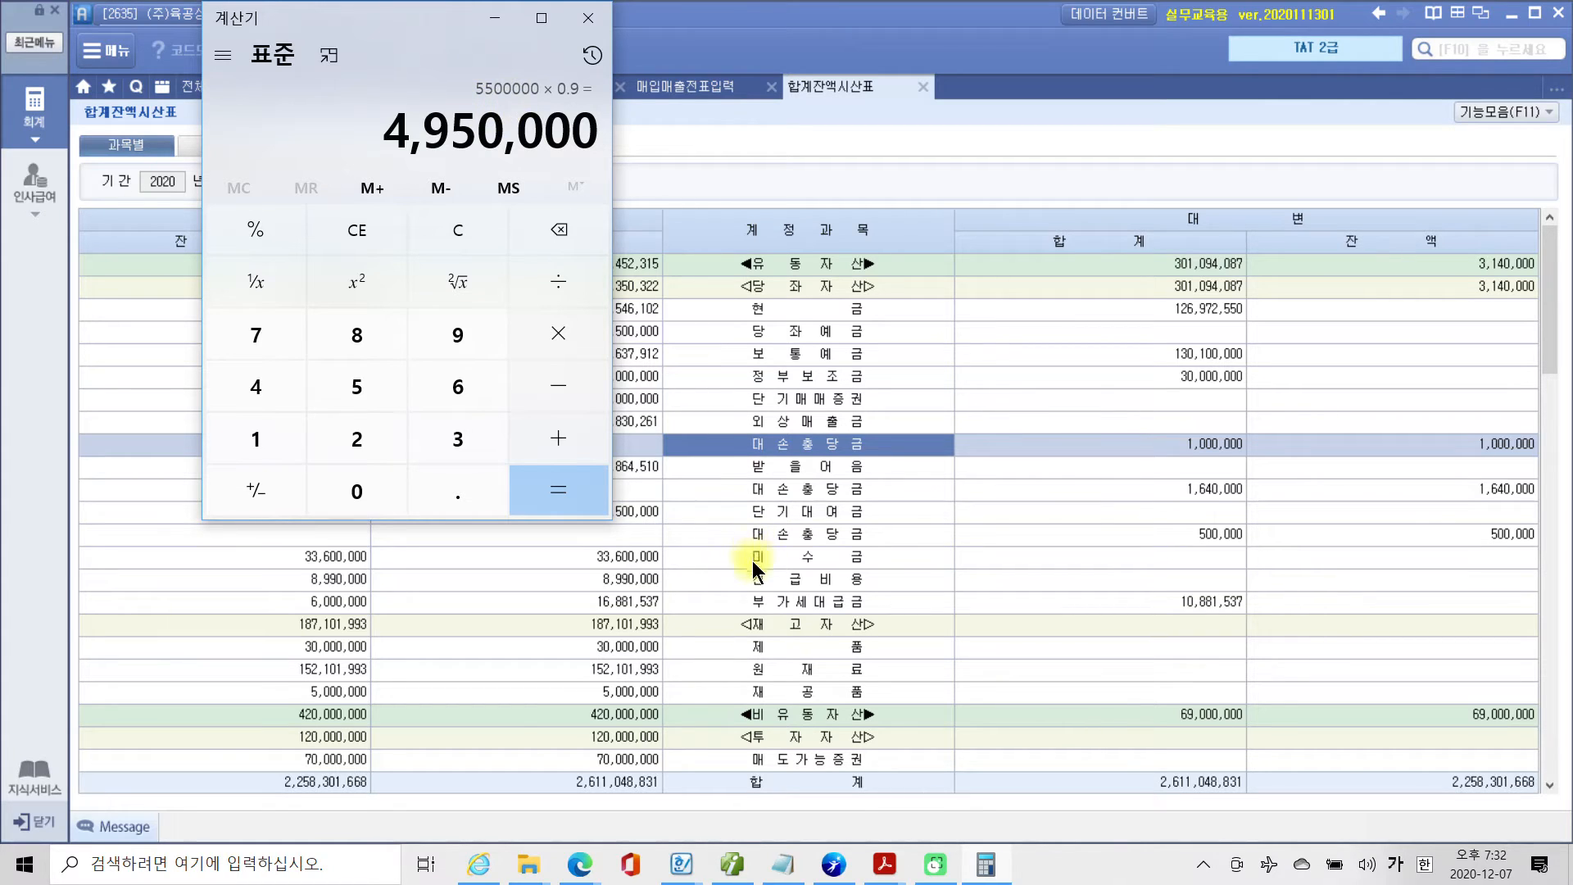
pyautogui.click(796, 175)
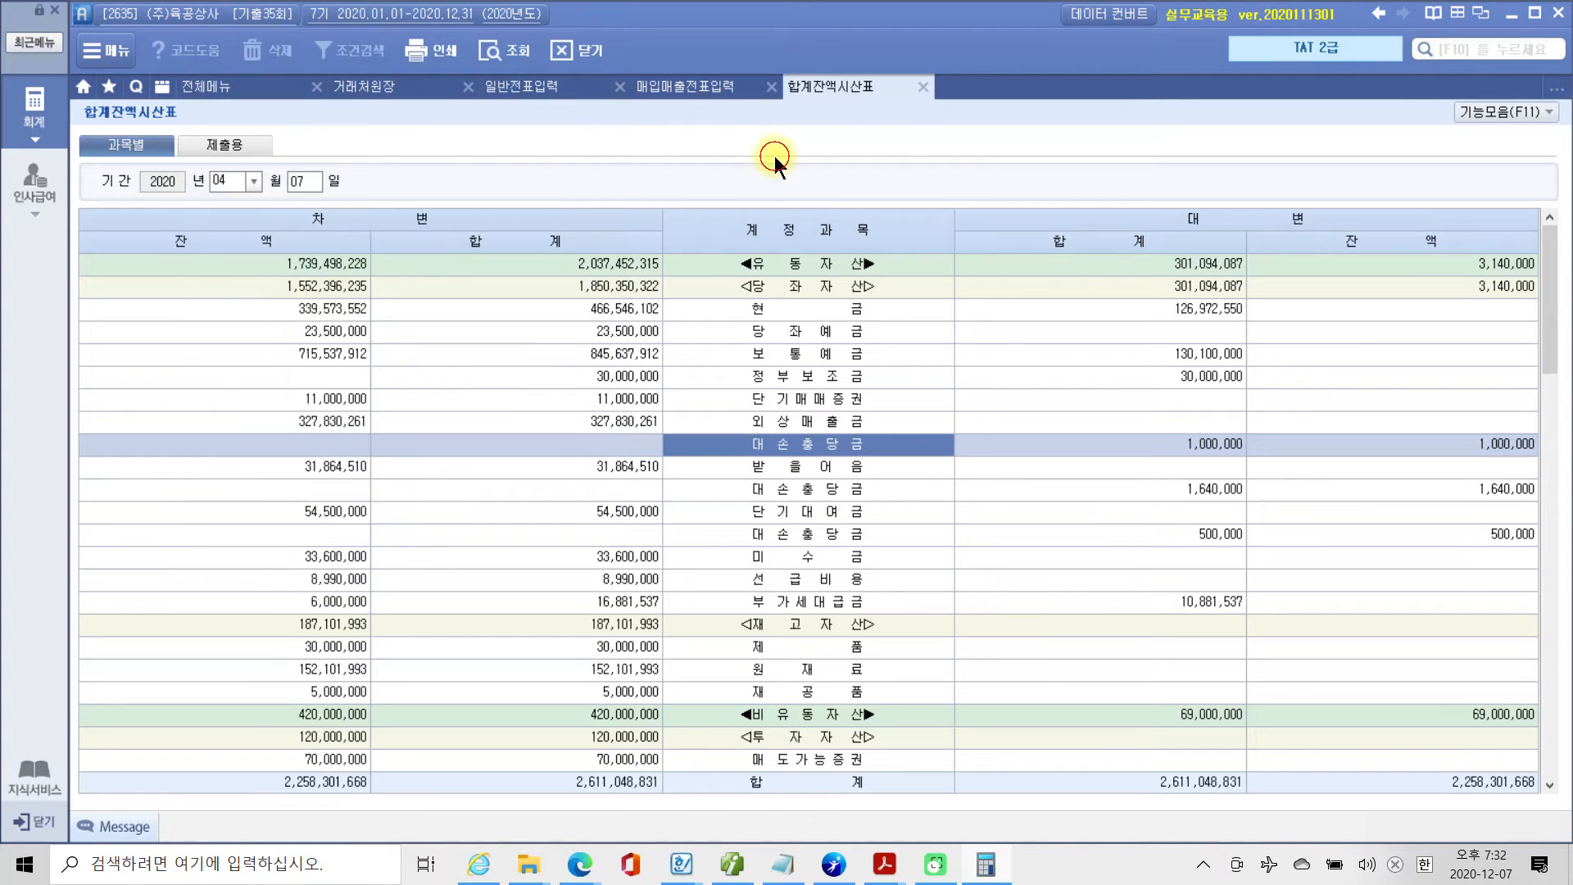
pyautogui.click(502, 86)
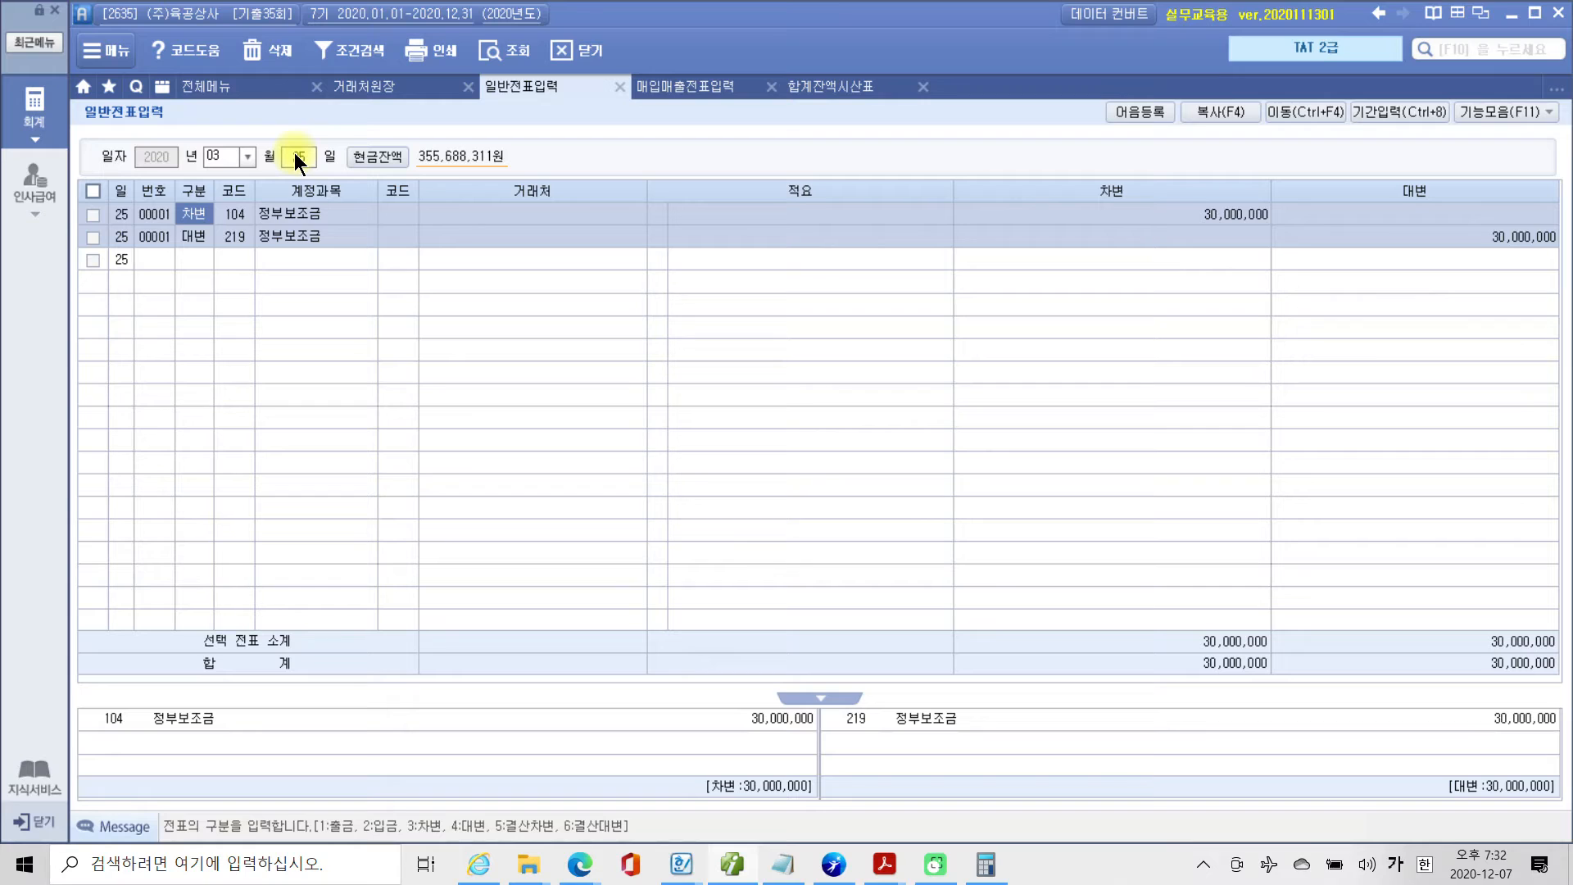
pyautogui.click(225, 154)
pyautogui.write('04')
pyautogui.press('Return')
pyautogui.write('1')
pyautogui.press('Return')
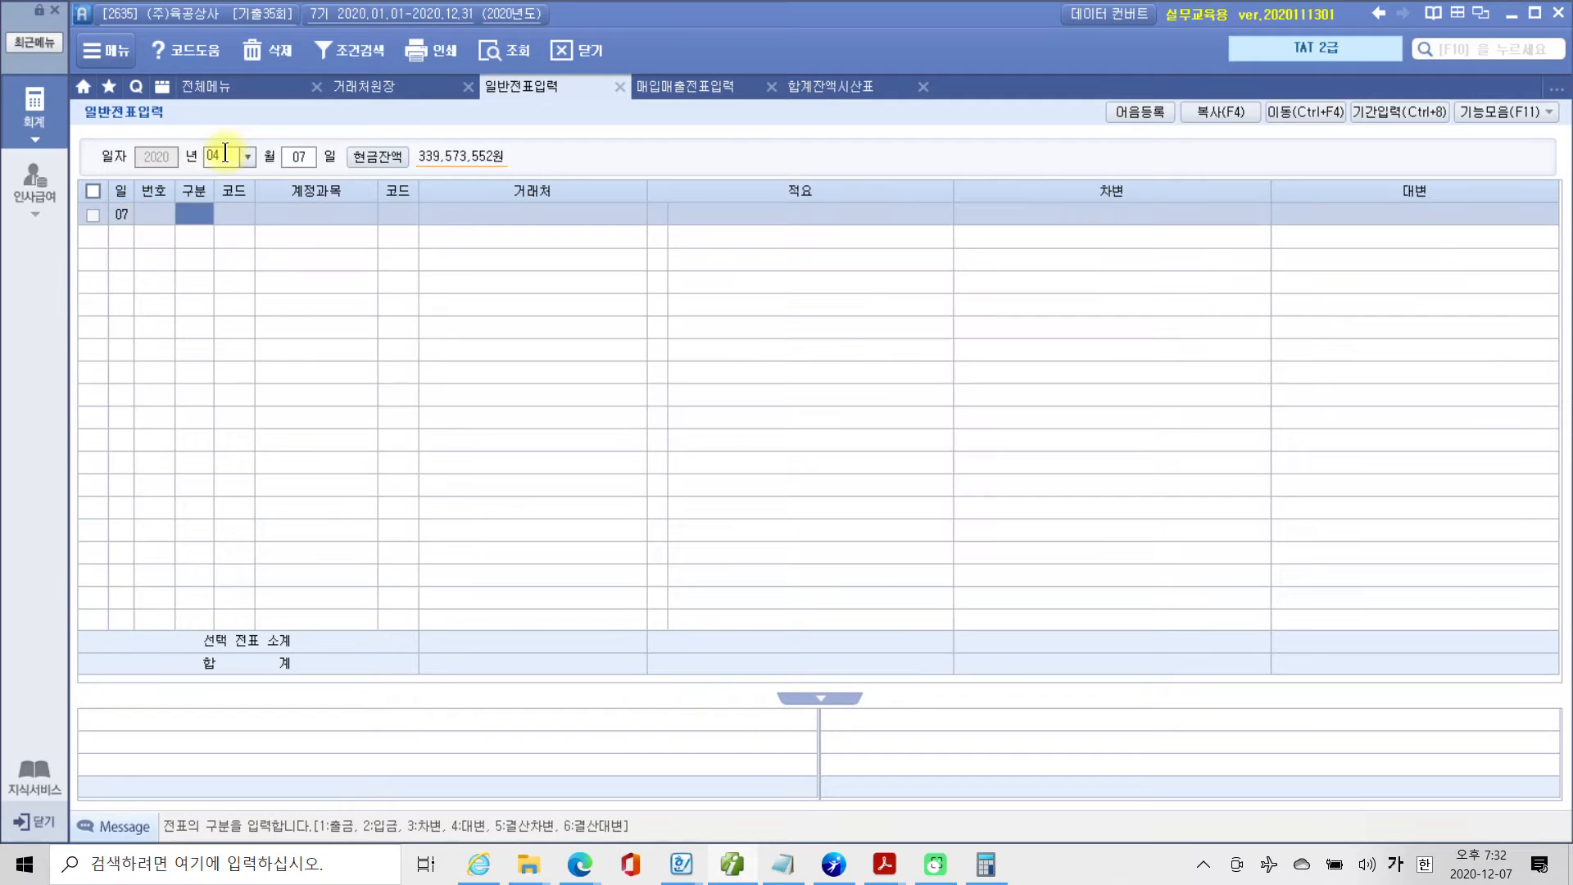
# Add a 대변 line for account 251 외상매입금 with 거래처 (주)송파상회 and an amount of 4,950,000.
pyautogui.write('4')
pyautogui.press('Return')
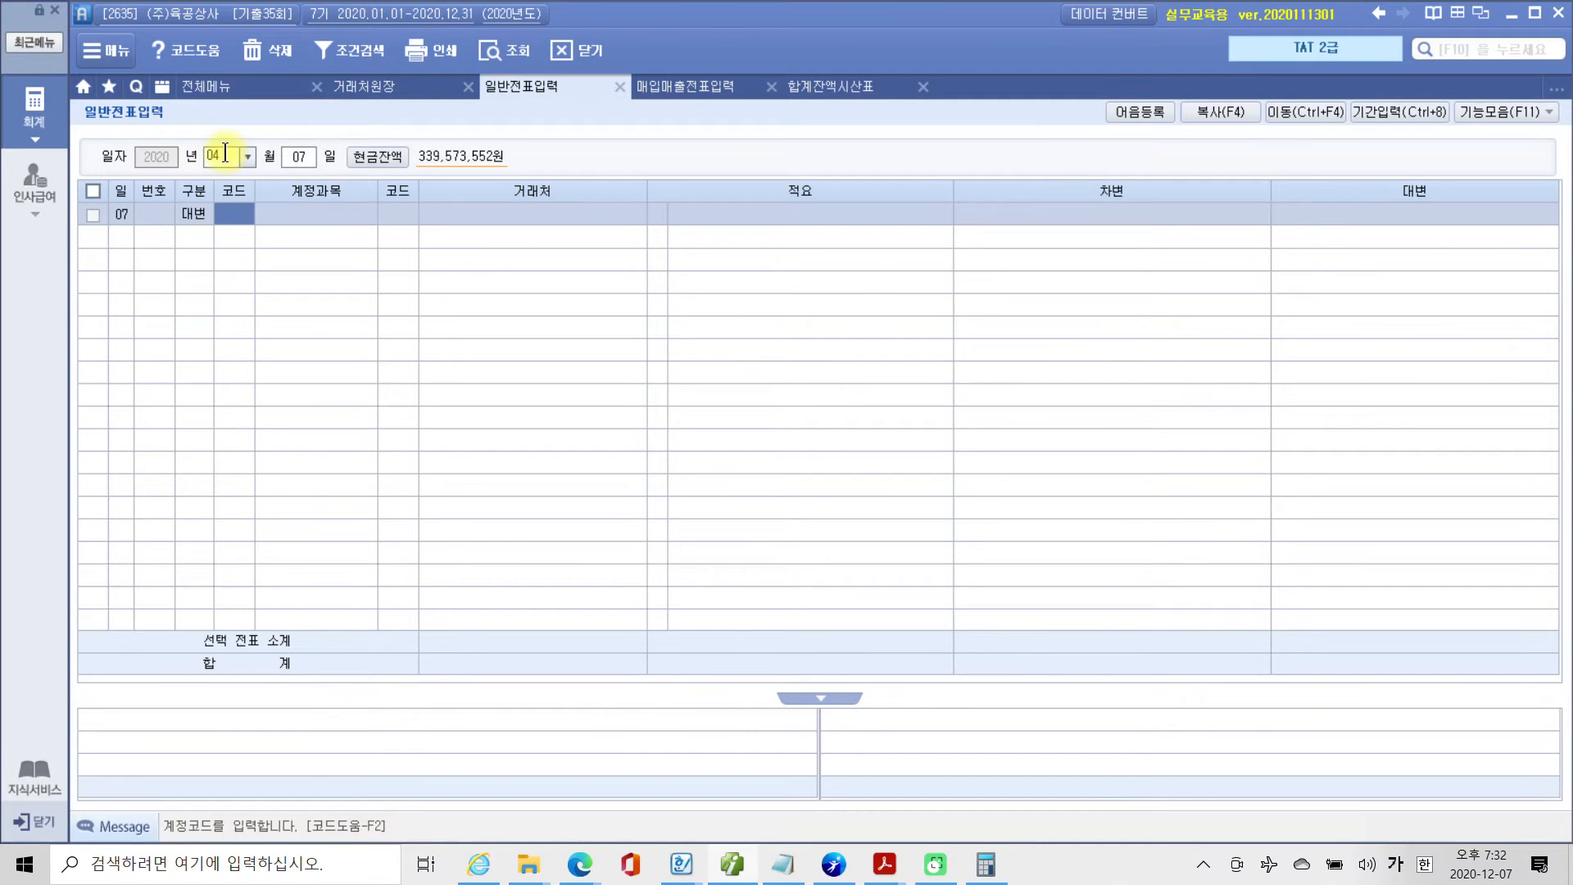
pyautogui.write('251')
pyautogui.press('Return')
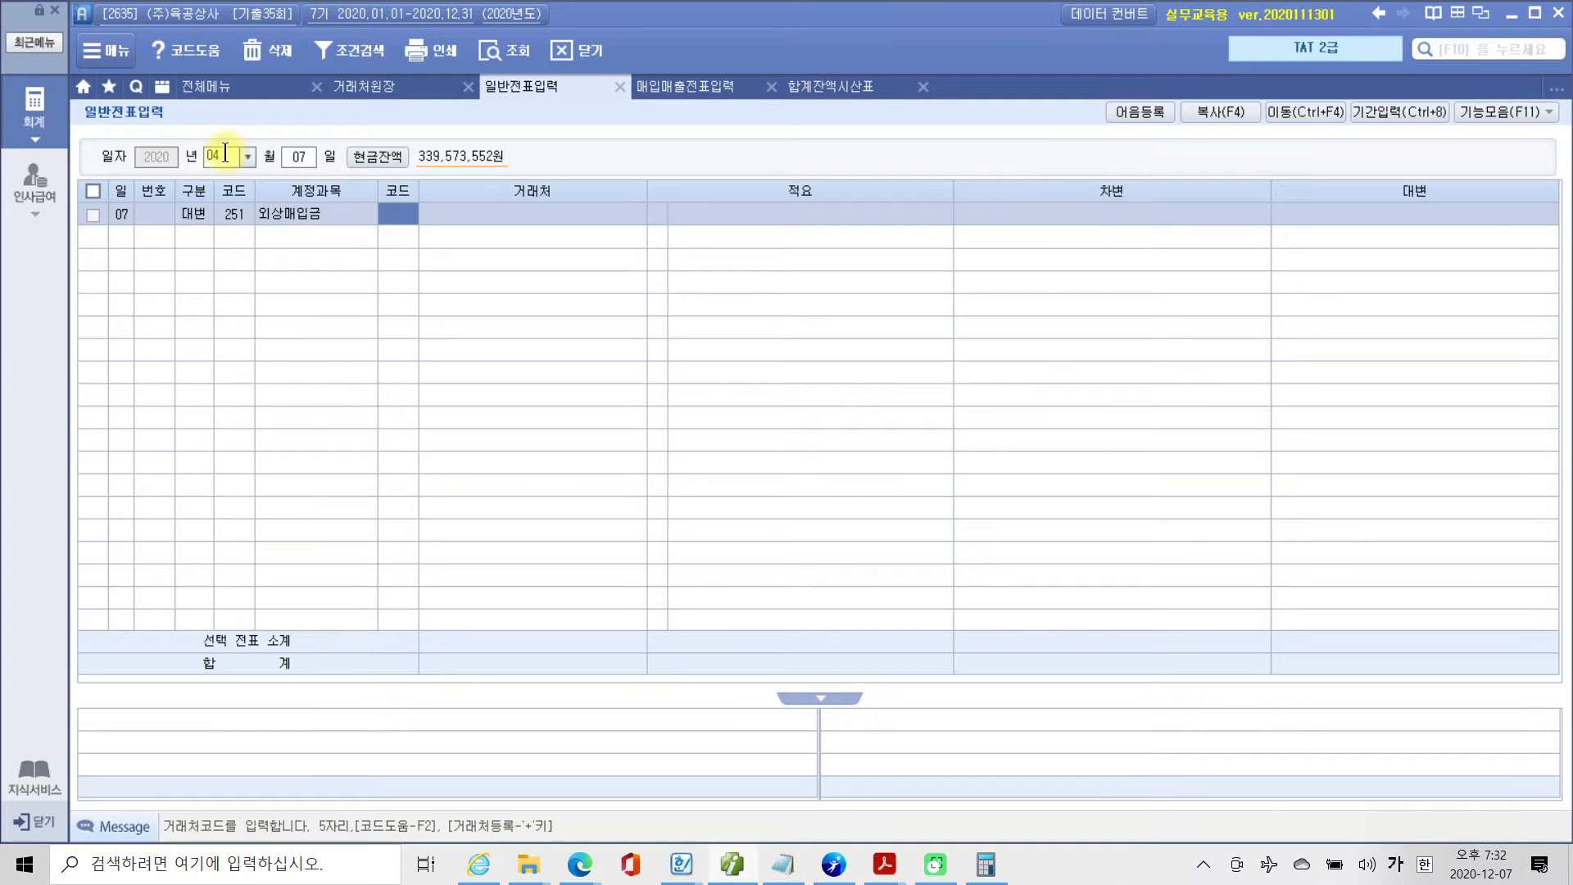
pyautogui.write('송파')
pyautogui.press('Return')
pyautogui.press('Return')
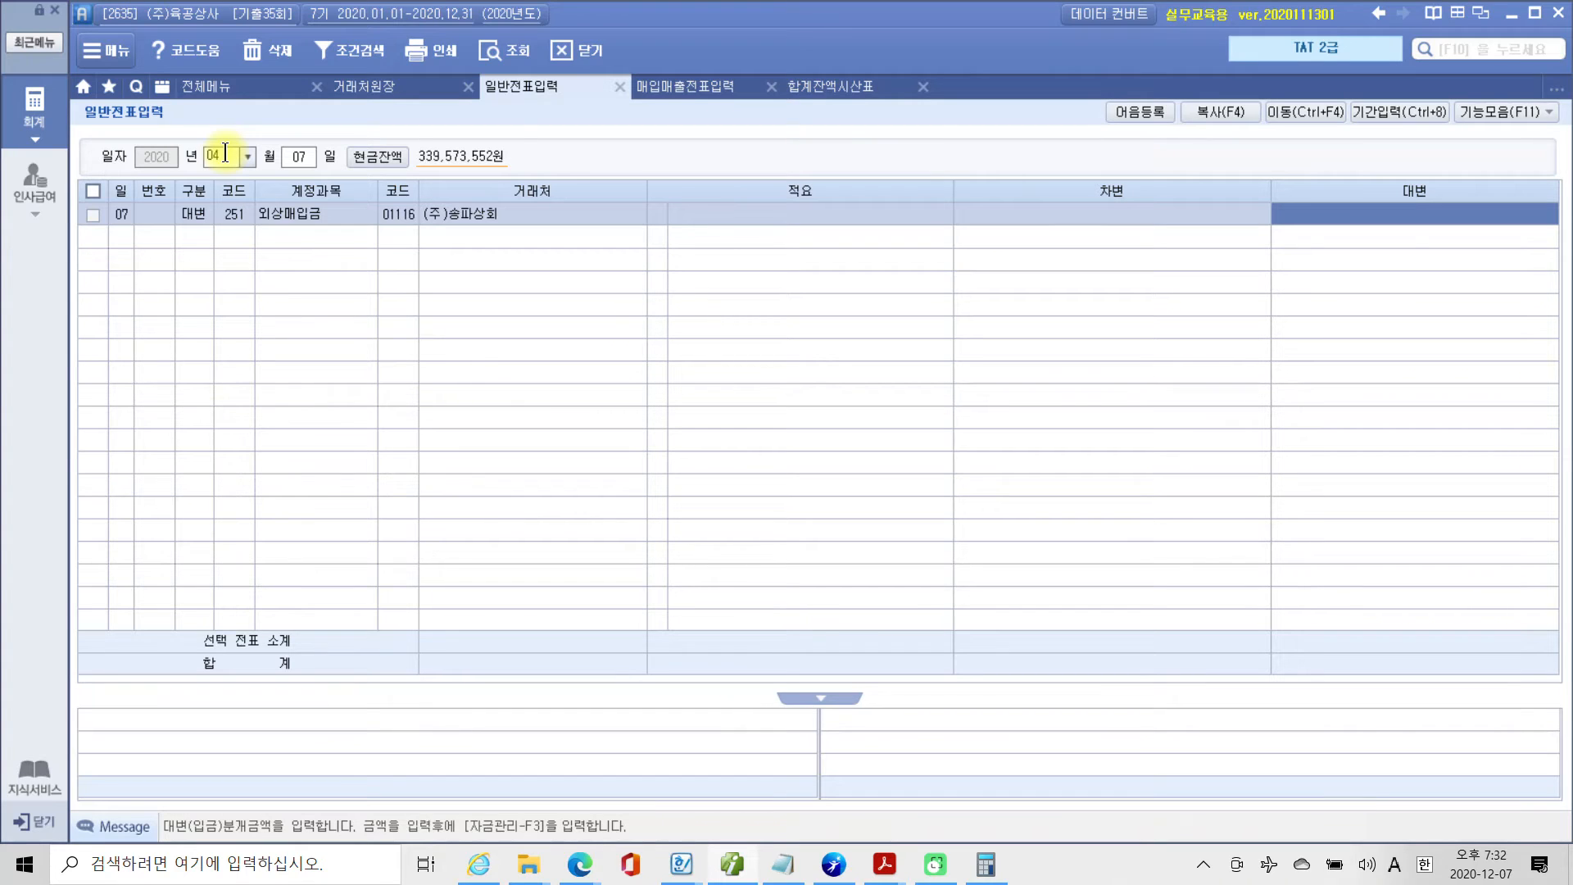
pyautogui.write('4950000')
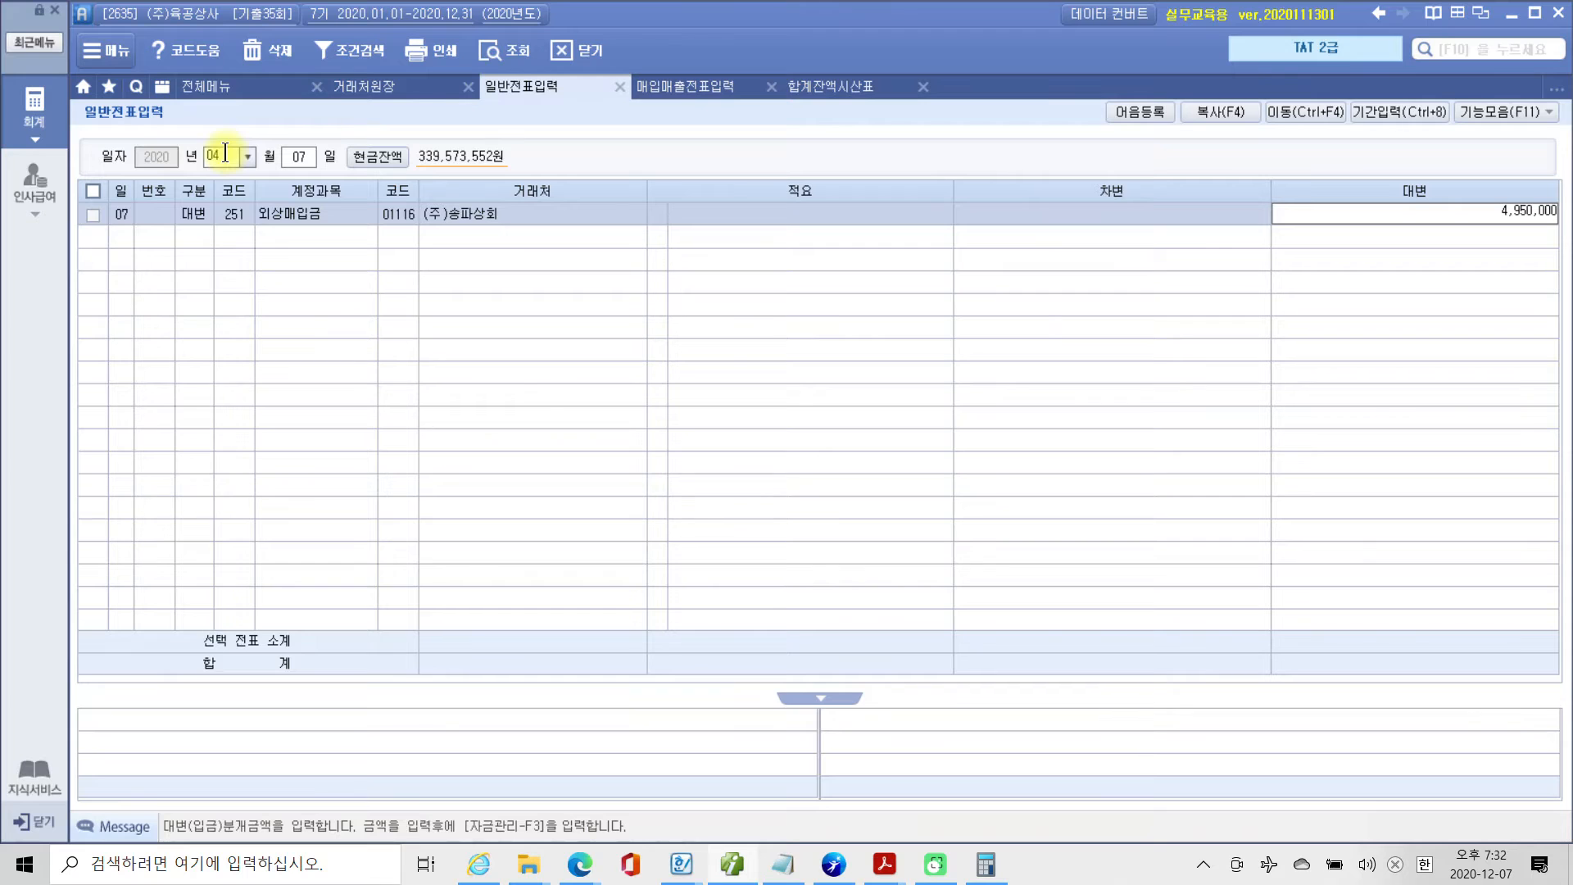
pyautogui.press('Return')
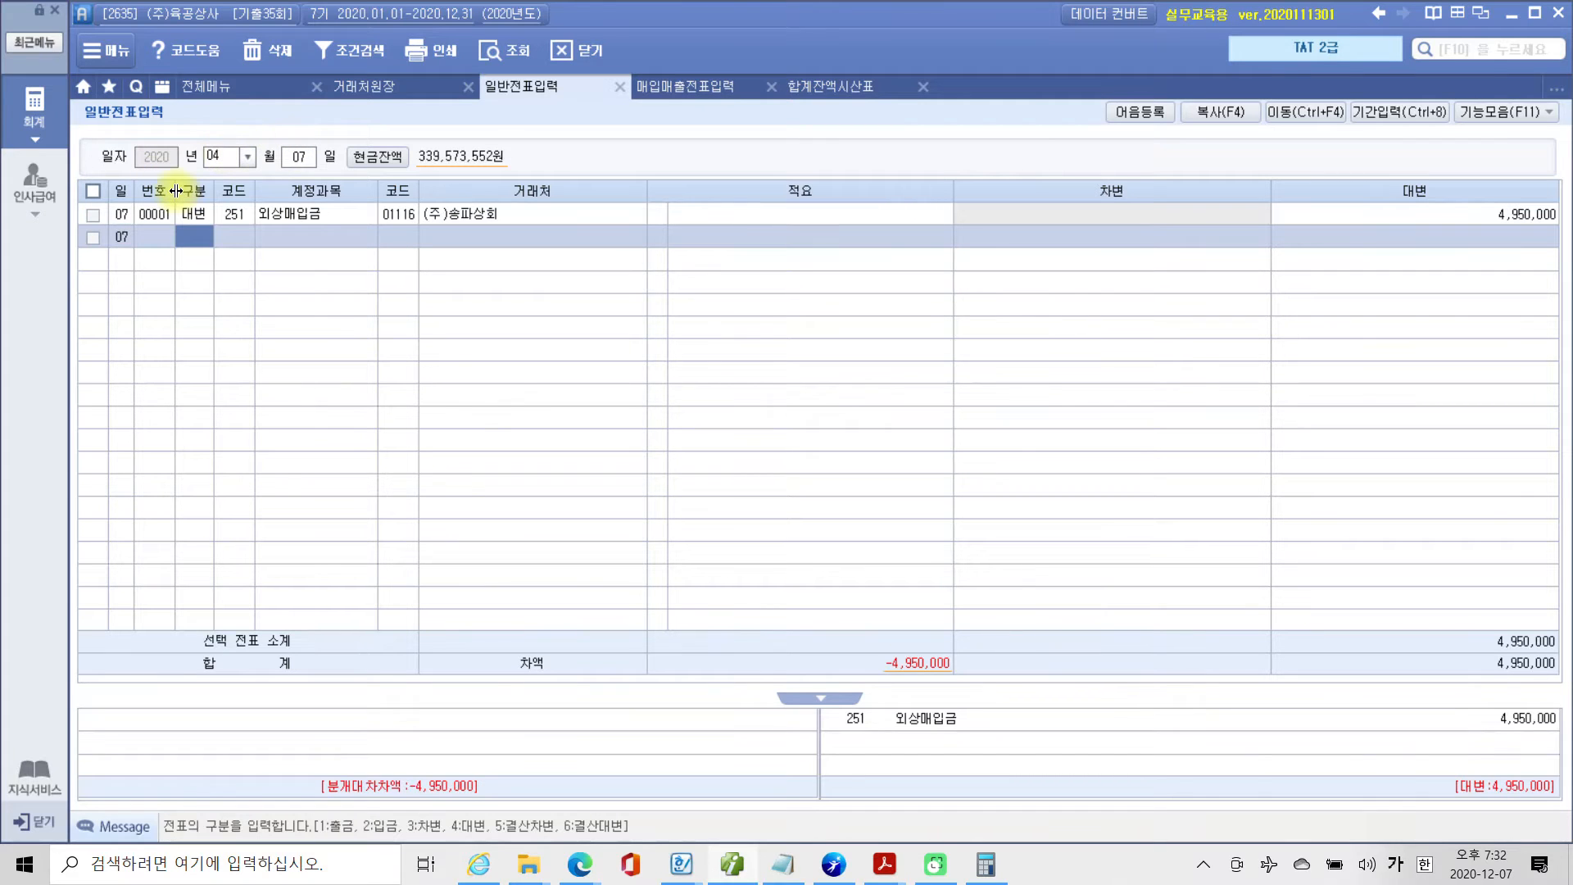
# Change the account of the (주)송파상회 대변 line to 108 외상매출금.
pyautogui.click(236, 214)
pyautogui.write('108')
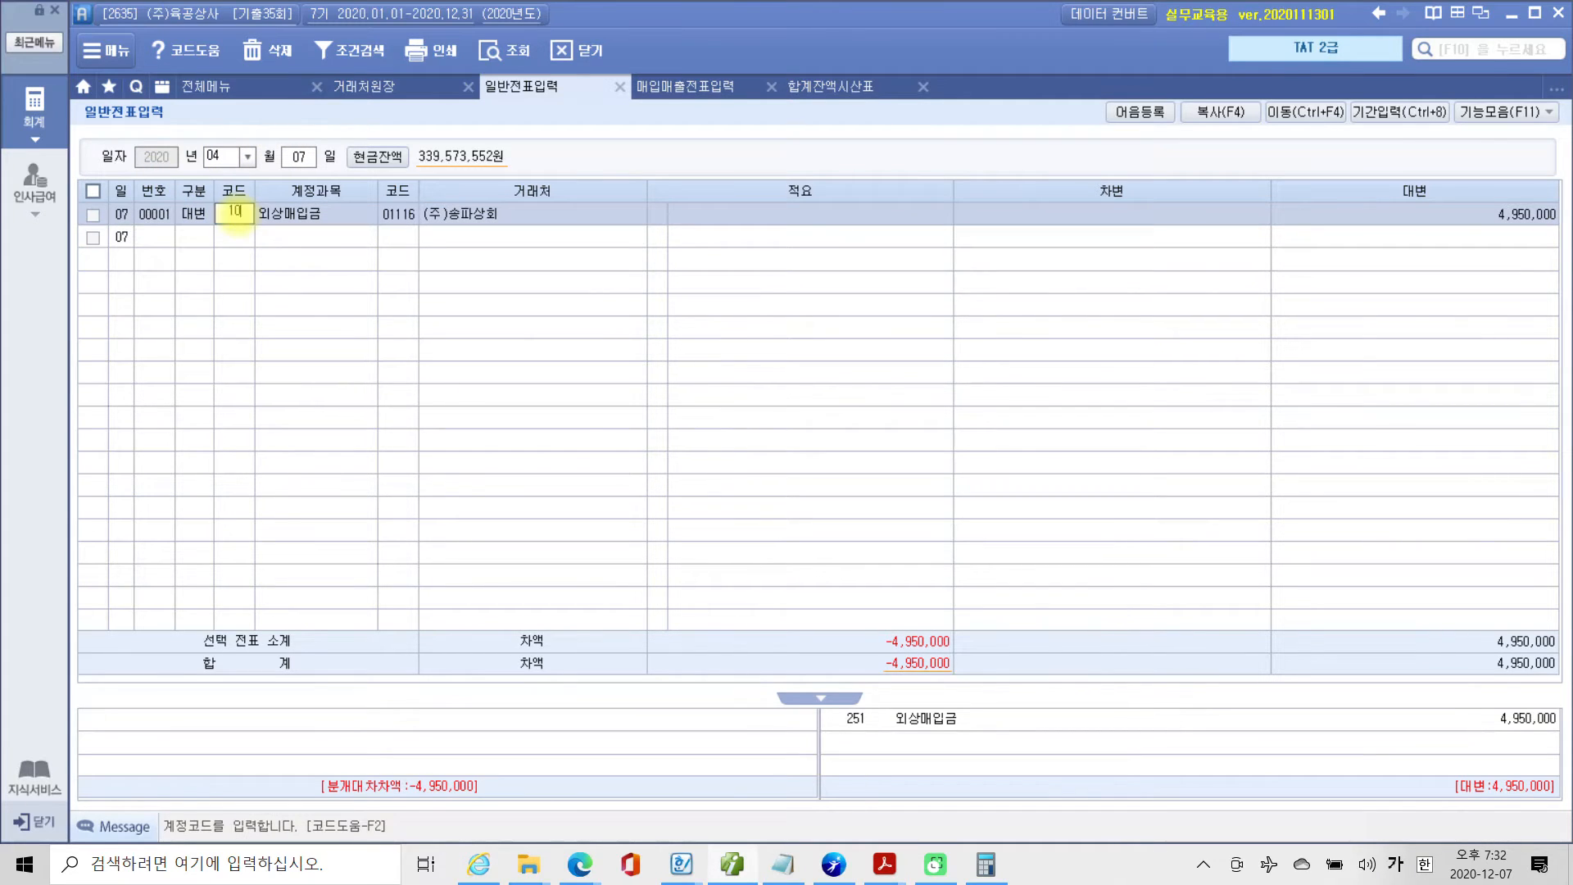
pyautogui.press('Return')
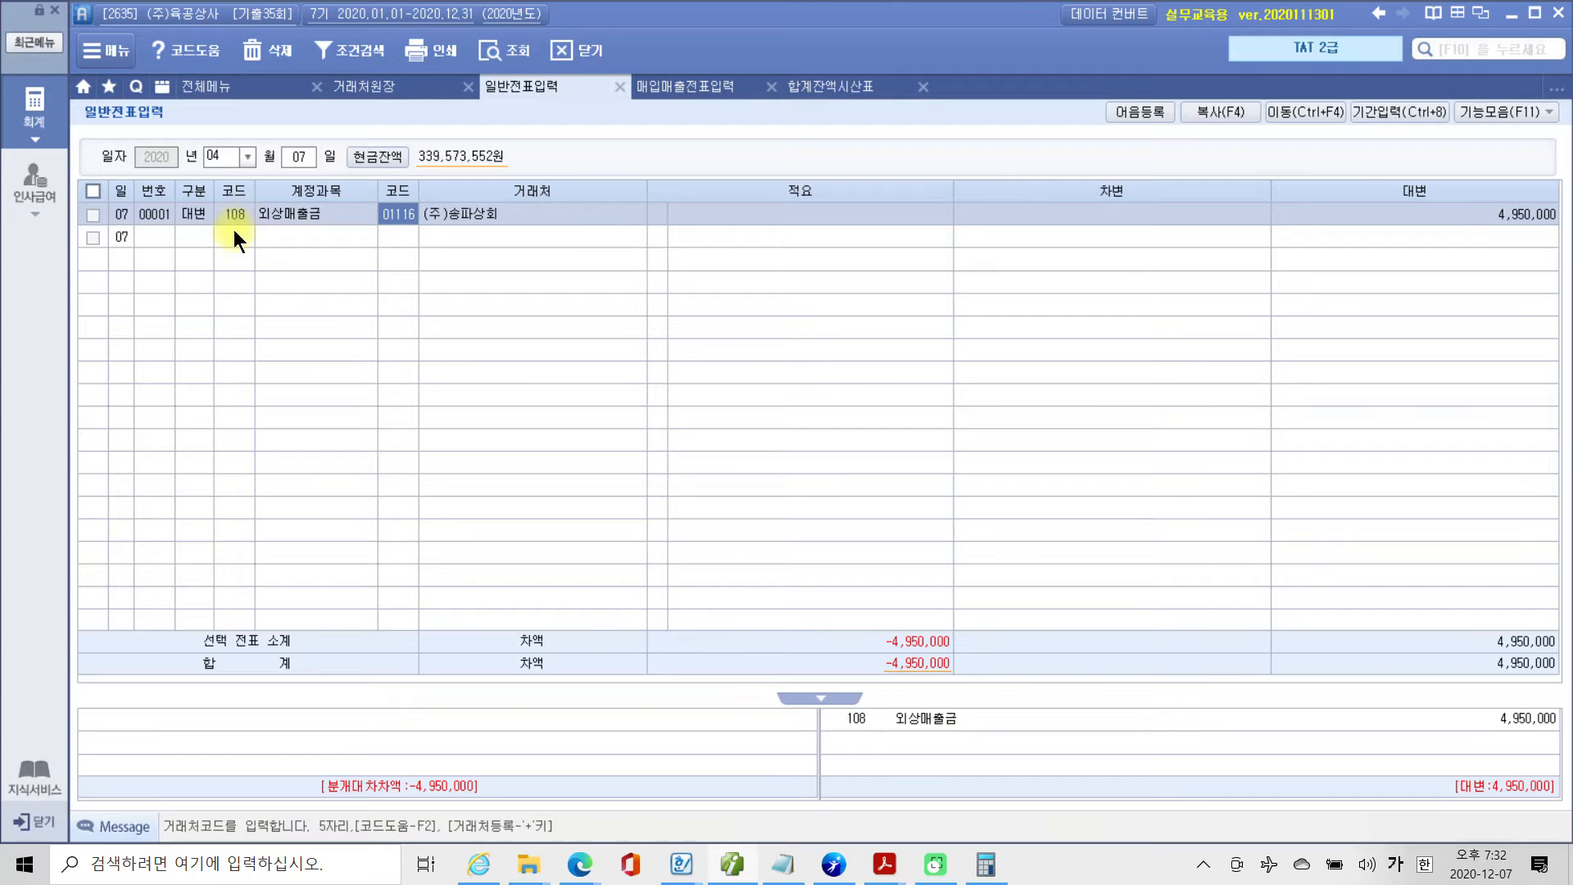
pyautogui.click(233, 229)
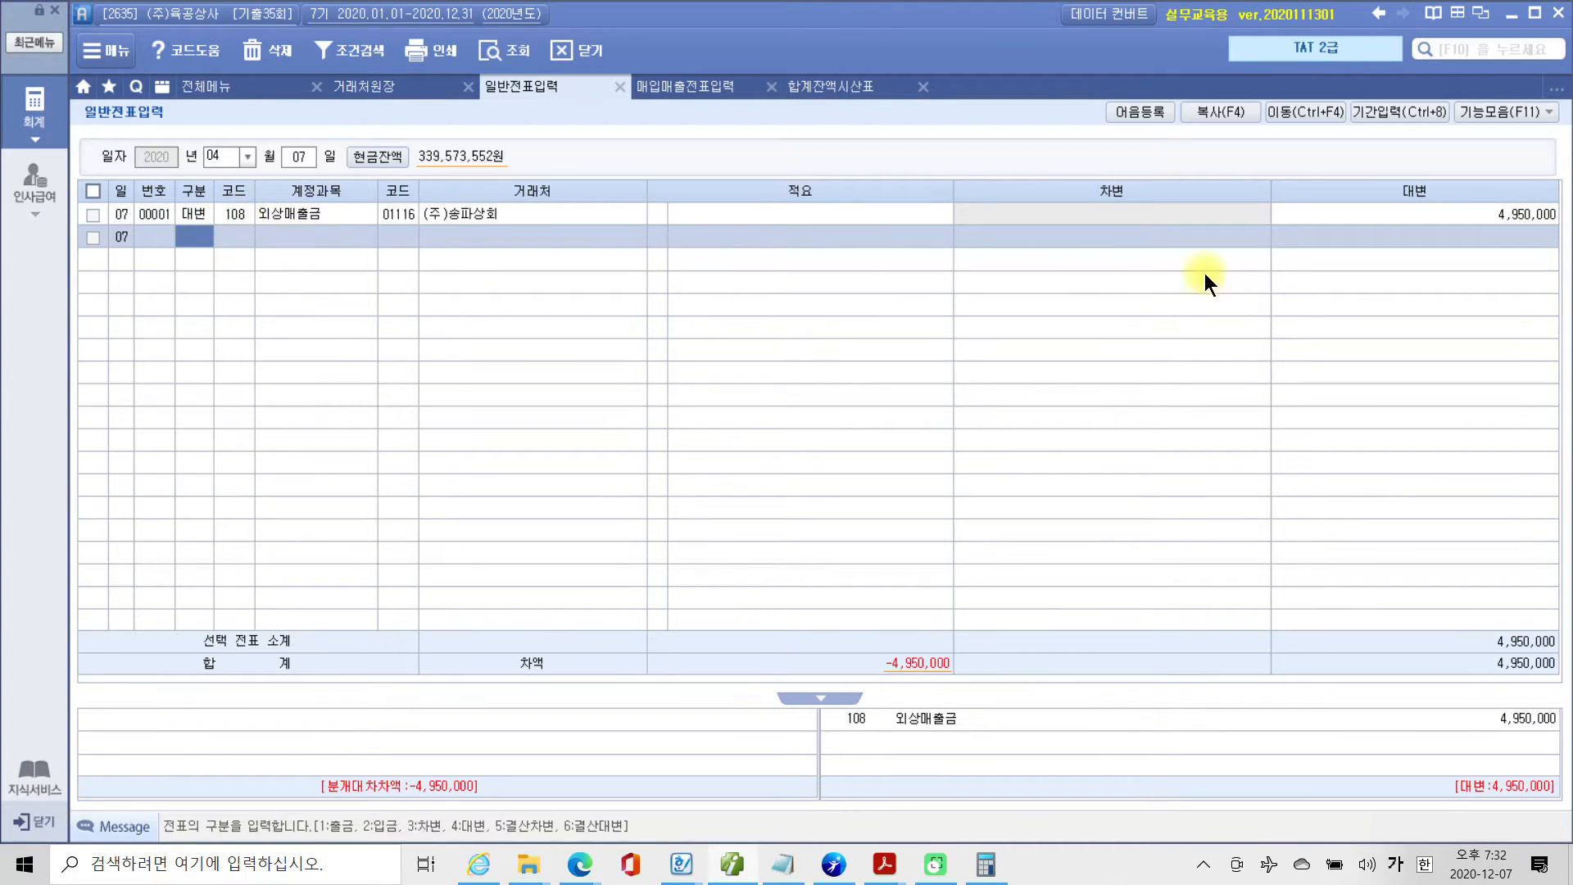
pyautogui.click(1463, 216)
# Add a 차변 line to the April 7 voucher for account 109 대손충당금 with an amount of 1,000,000.
pyautogui.click(200, 238)
pyautogui.write('3')
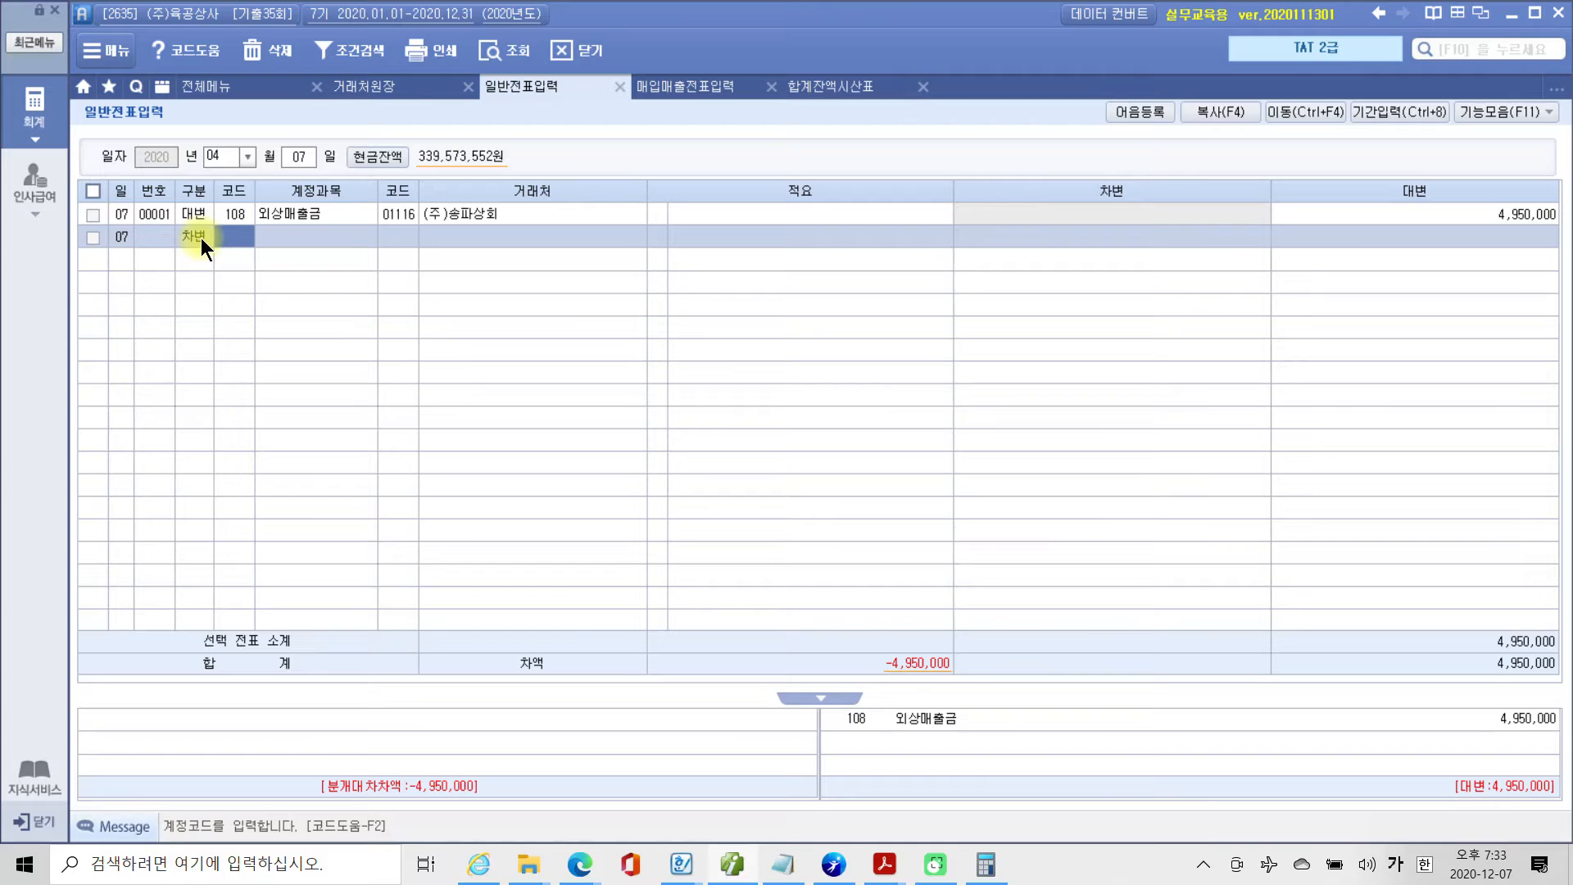
pyautogui.moveTo(278, 160); pyautogui.dragTo(259, 310)
pyautogui.moveTo(232, 247); pyautogui.dragTo(261, 237)
pyautogui.moveTo(308, 291)
pyautogui.mouseDown()
pyautogui.moveTo(353, 290)
pyautogui.moveTo(332, 323)
pyautogui.mouseUp()
pyautogui.moveTo(397, 263); pyautogui.dragTo(388, 323)
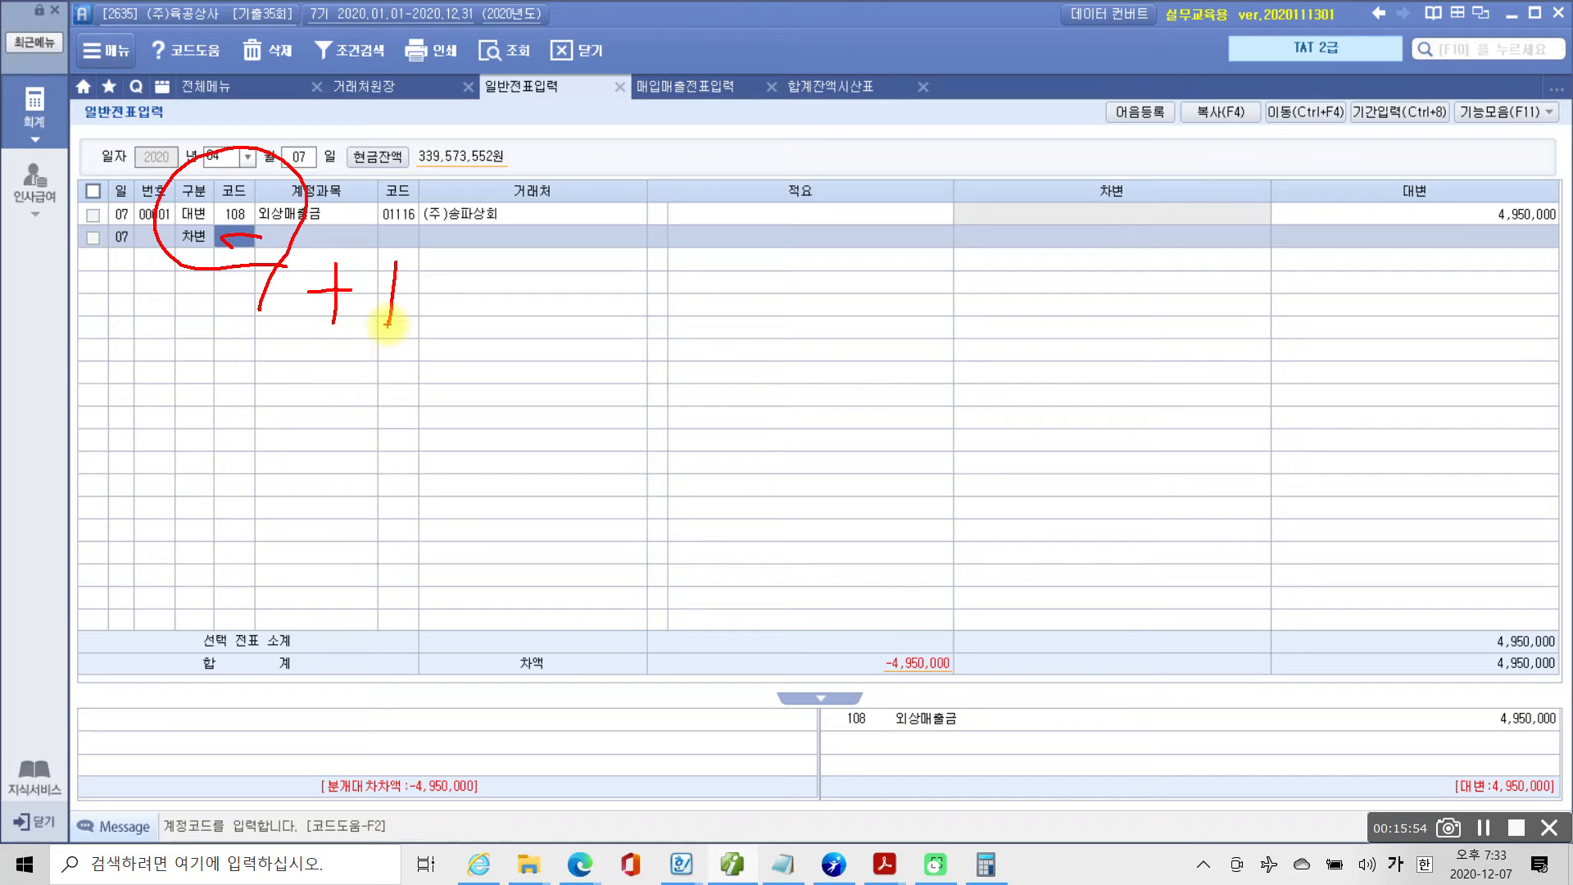
pyautogui.press('Escape')
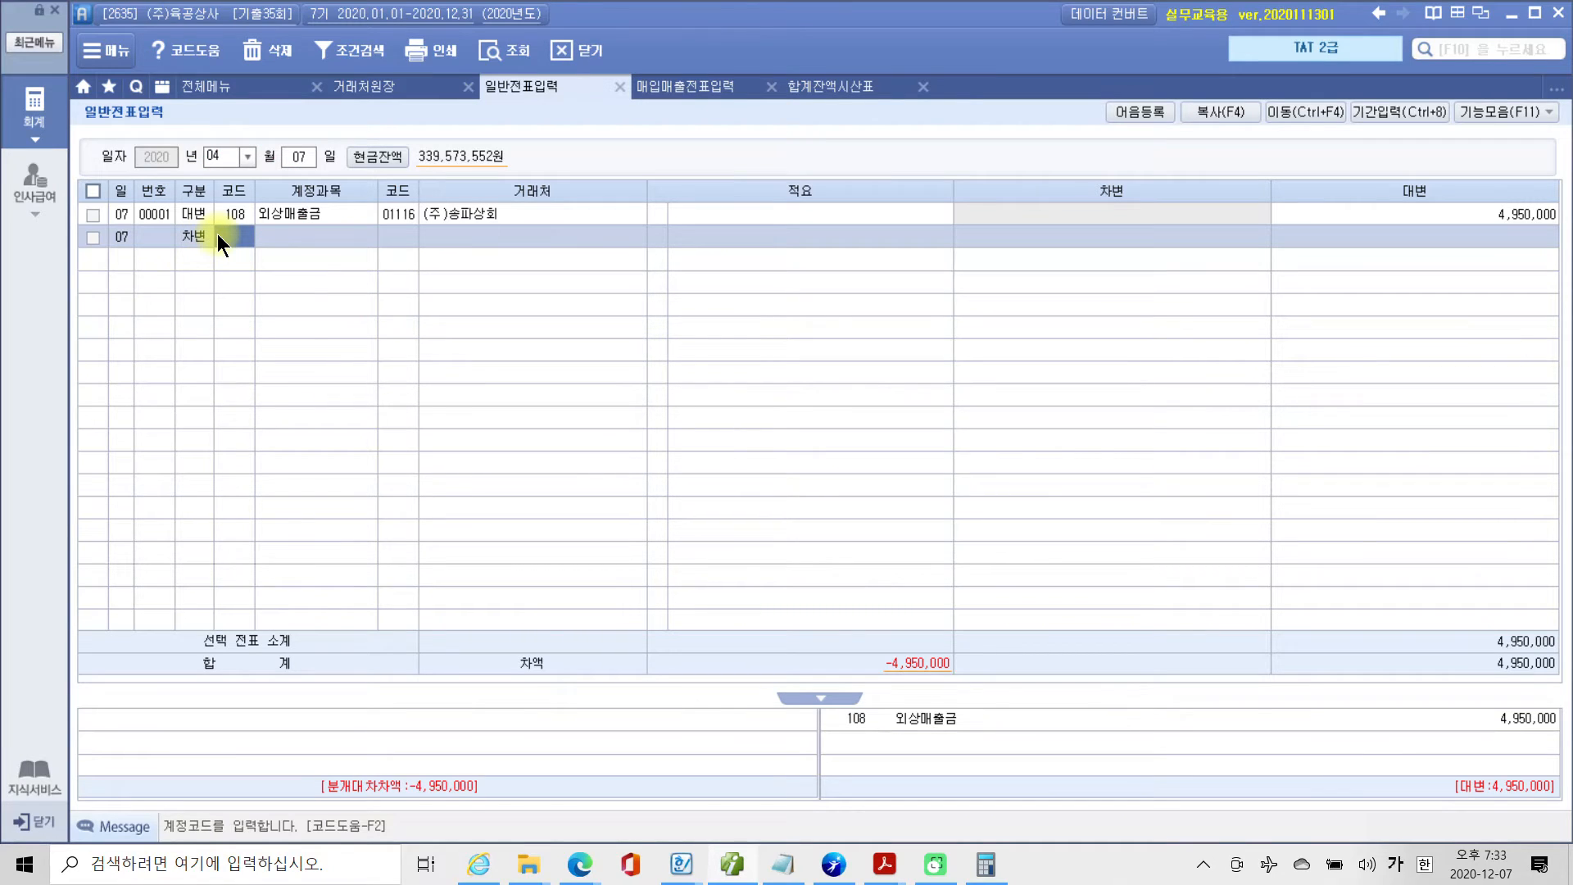
pyautogui.write('109')
pyautogui.press('Return')
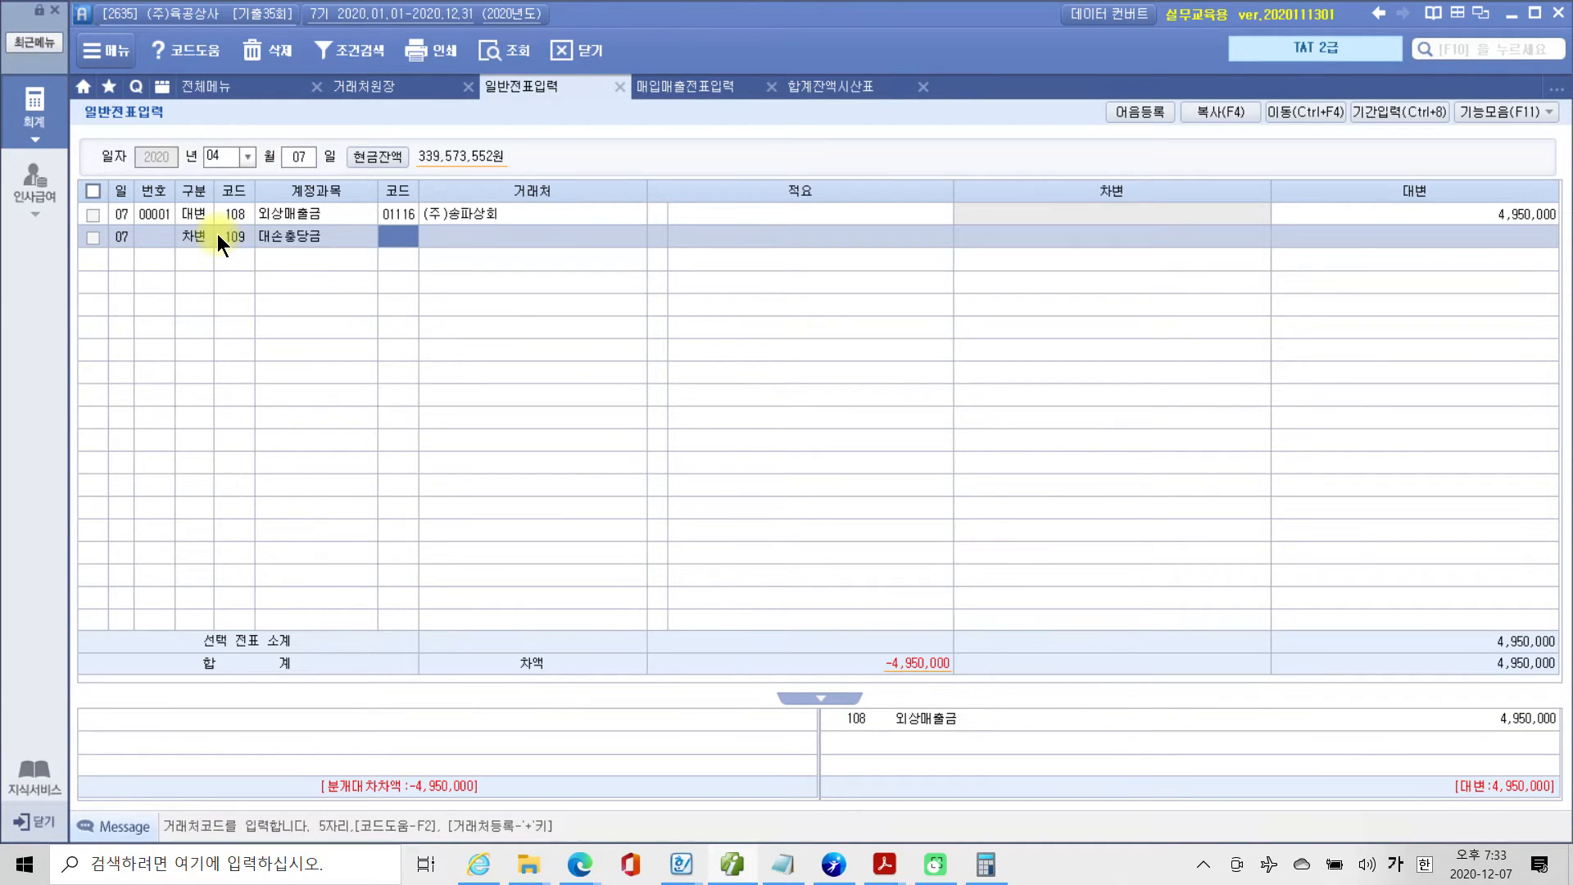
pyautogui.press('Return')
pyautogui.press('Return')
pyautogui.press('Return')
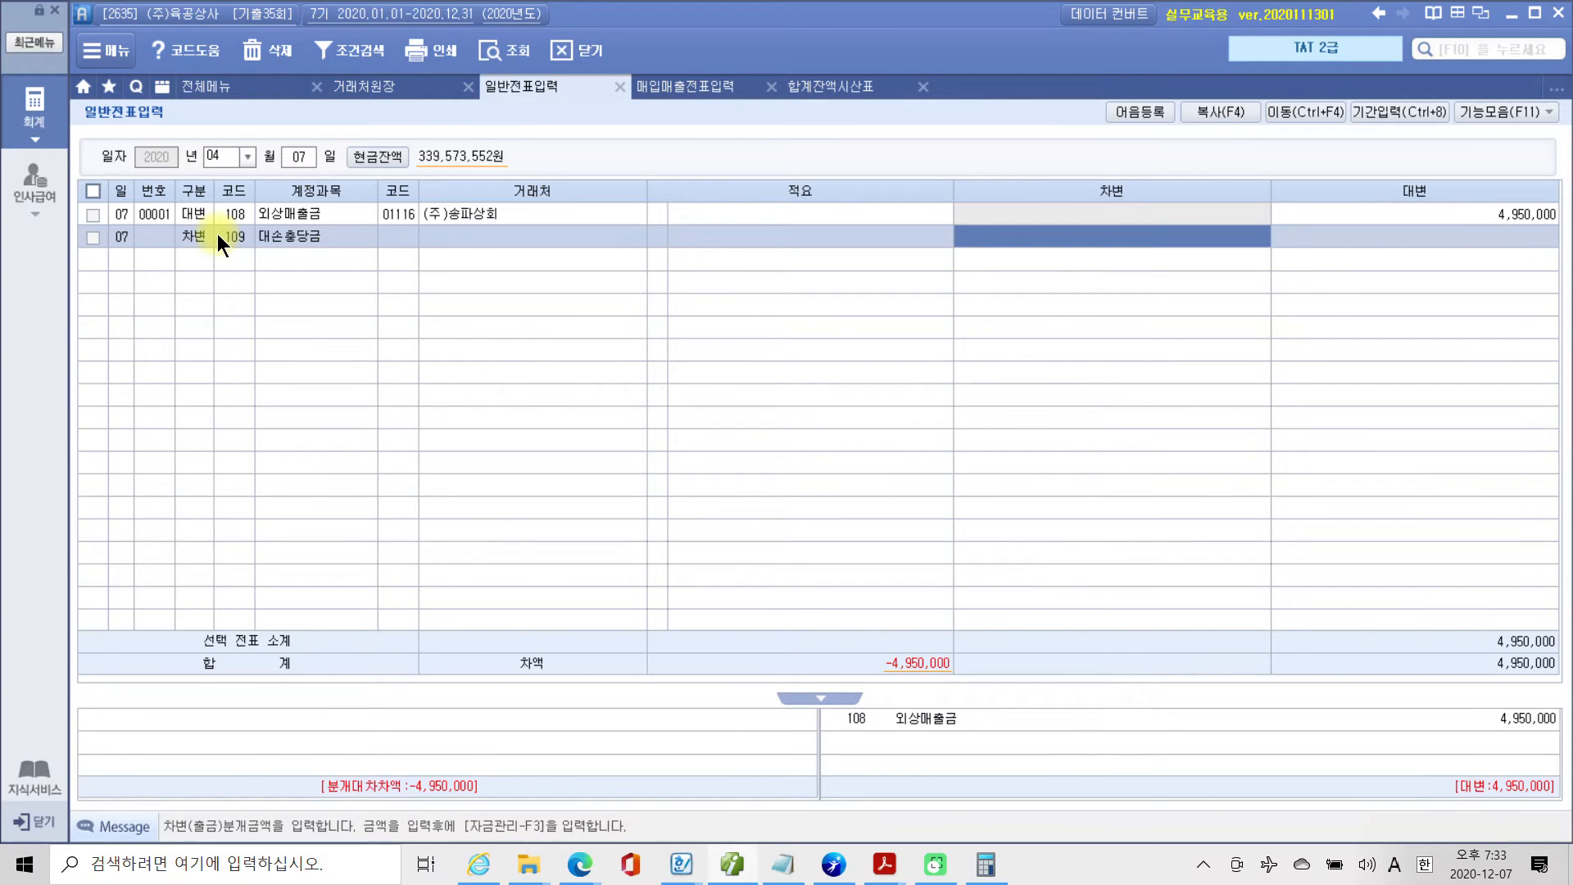
pyautogui.write('1000000')
pyautogui.press('Return')
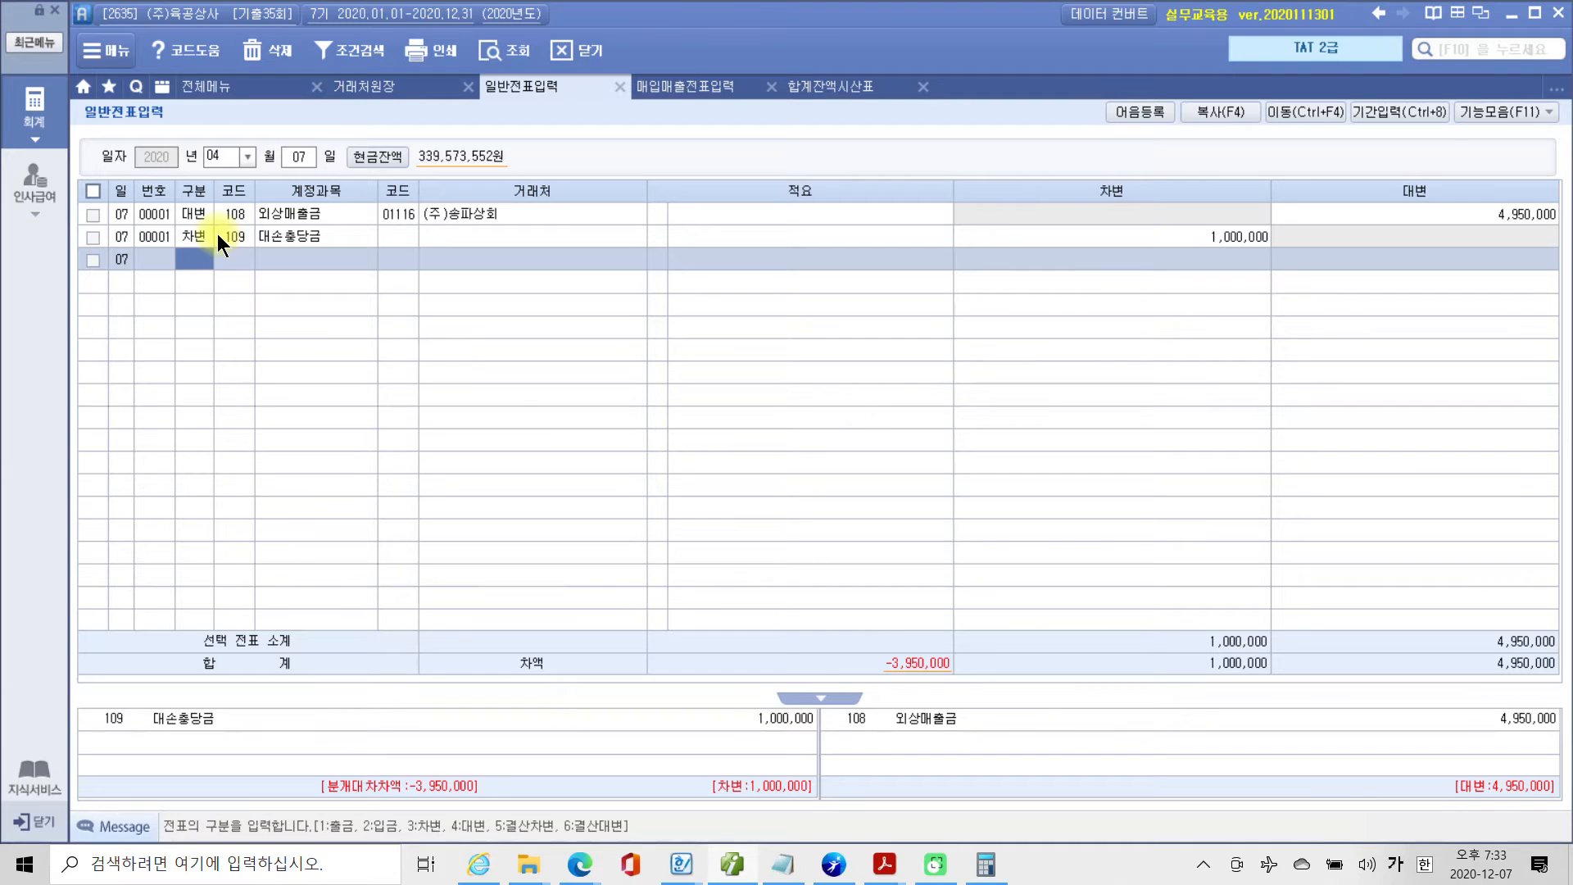
# Start another 차변 line and assign it account 835 대손상각비 by looking up 대손 in the account codes.
pyautogui.write('3')
pyautogui.press('Return')
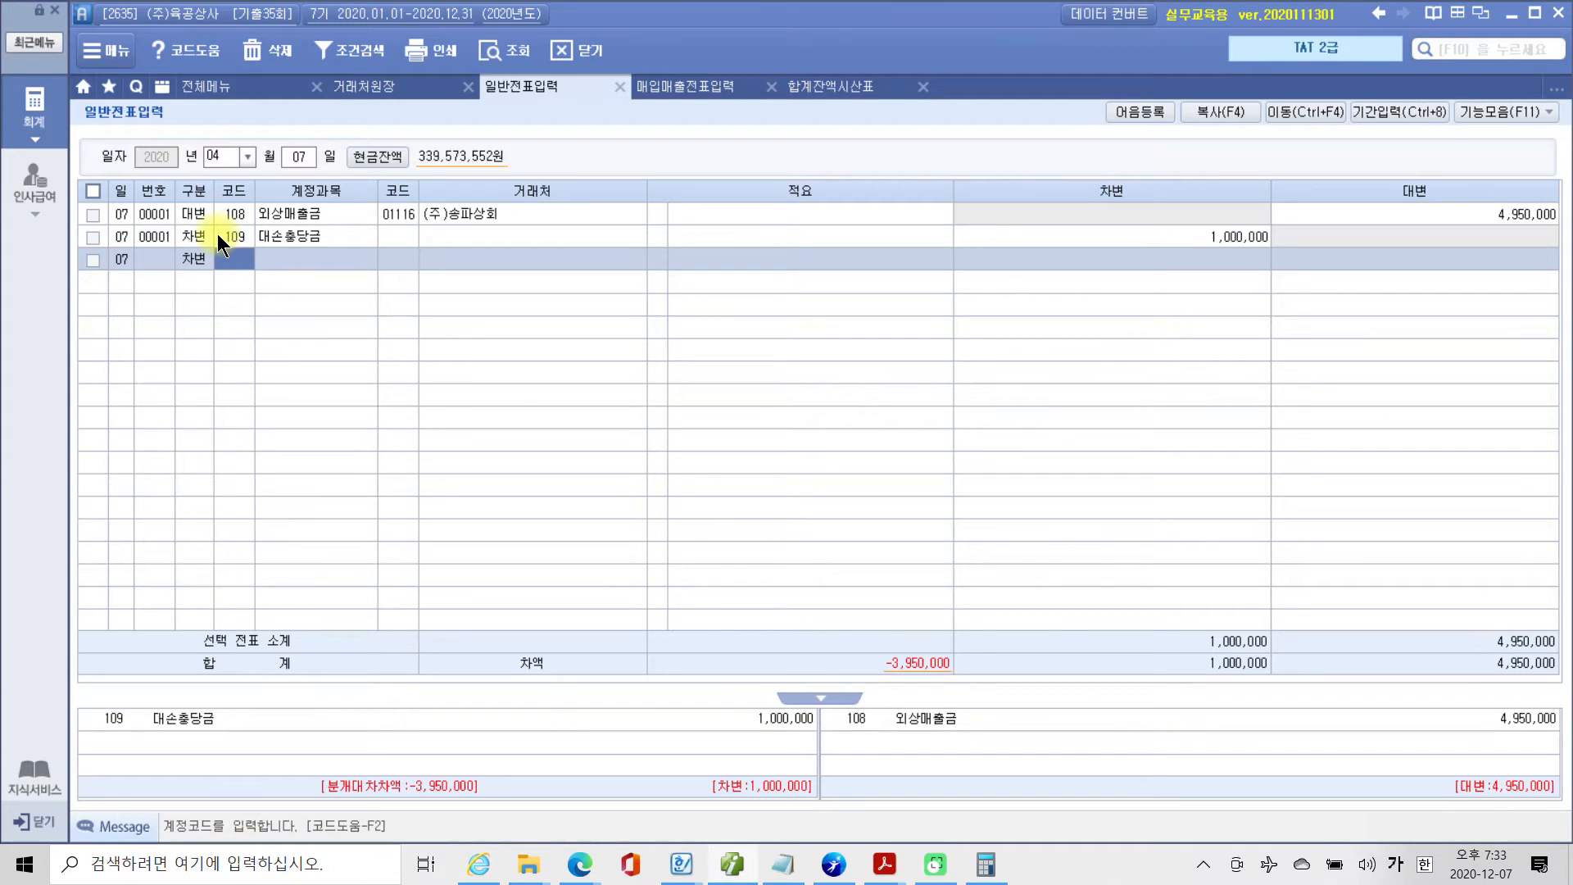
pyautogui.write('대손')
pyautogui.press('Return')
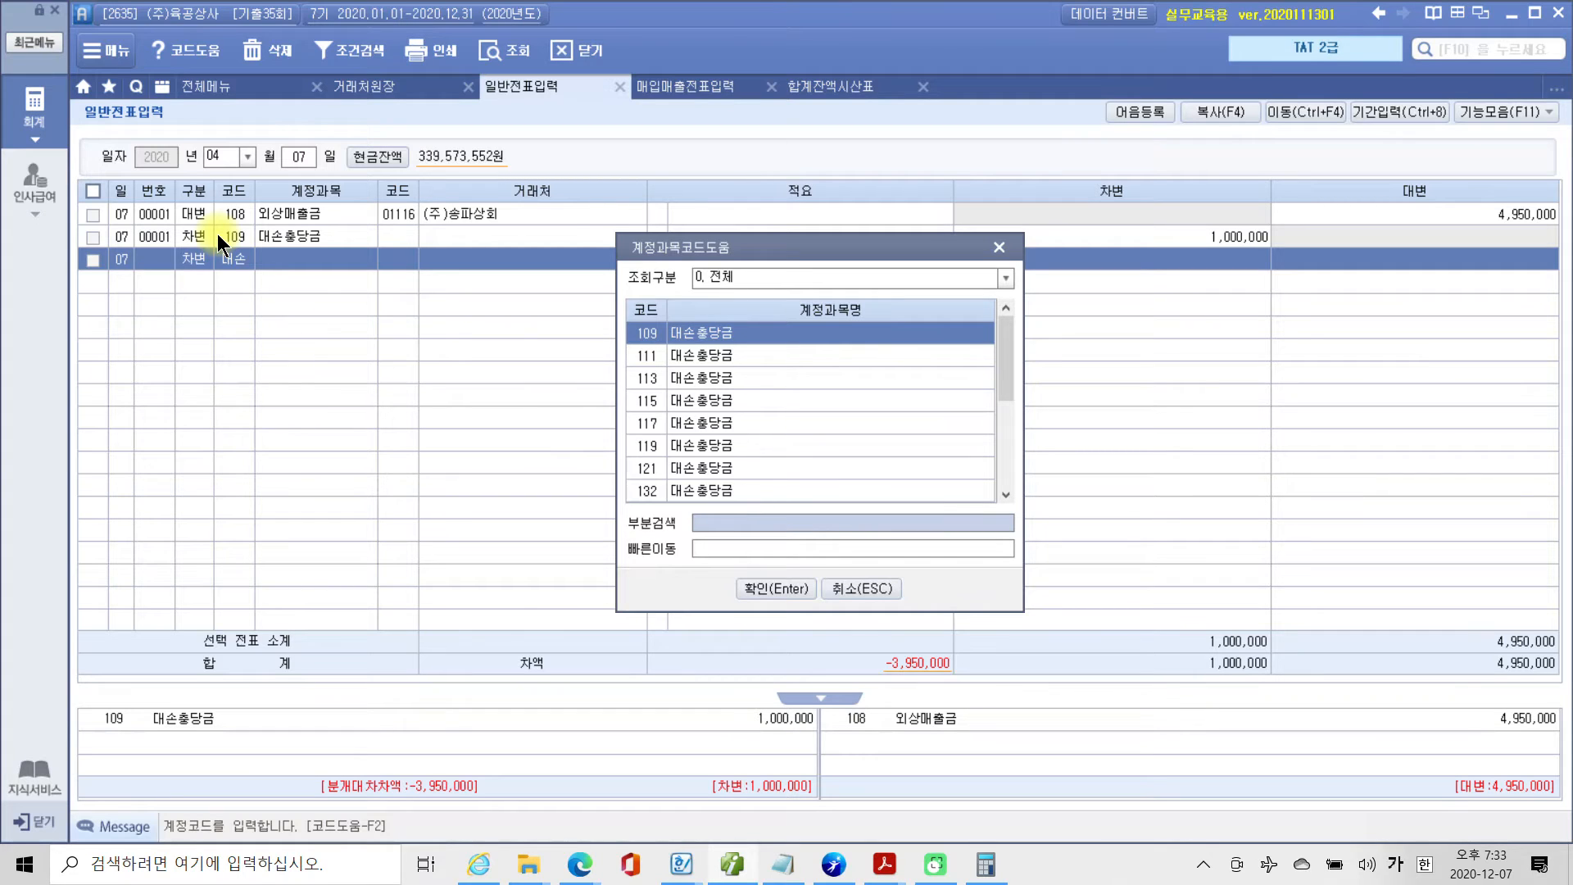
pyautogui.press('Down')
pyautogui.press('Down')
pyautogui.press('Down')
pyautogui.press('Down')
pyautogui.press('Down')
pyautogui.press('Down')
pyautogui.press('Down')
pyautogui.press('Down')
pyautogui.press('Down')
pyautogui.press('Down')
pyautogui.press('Down')
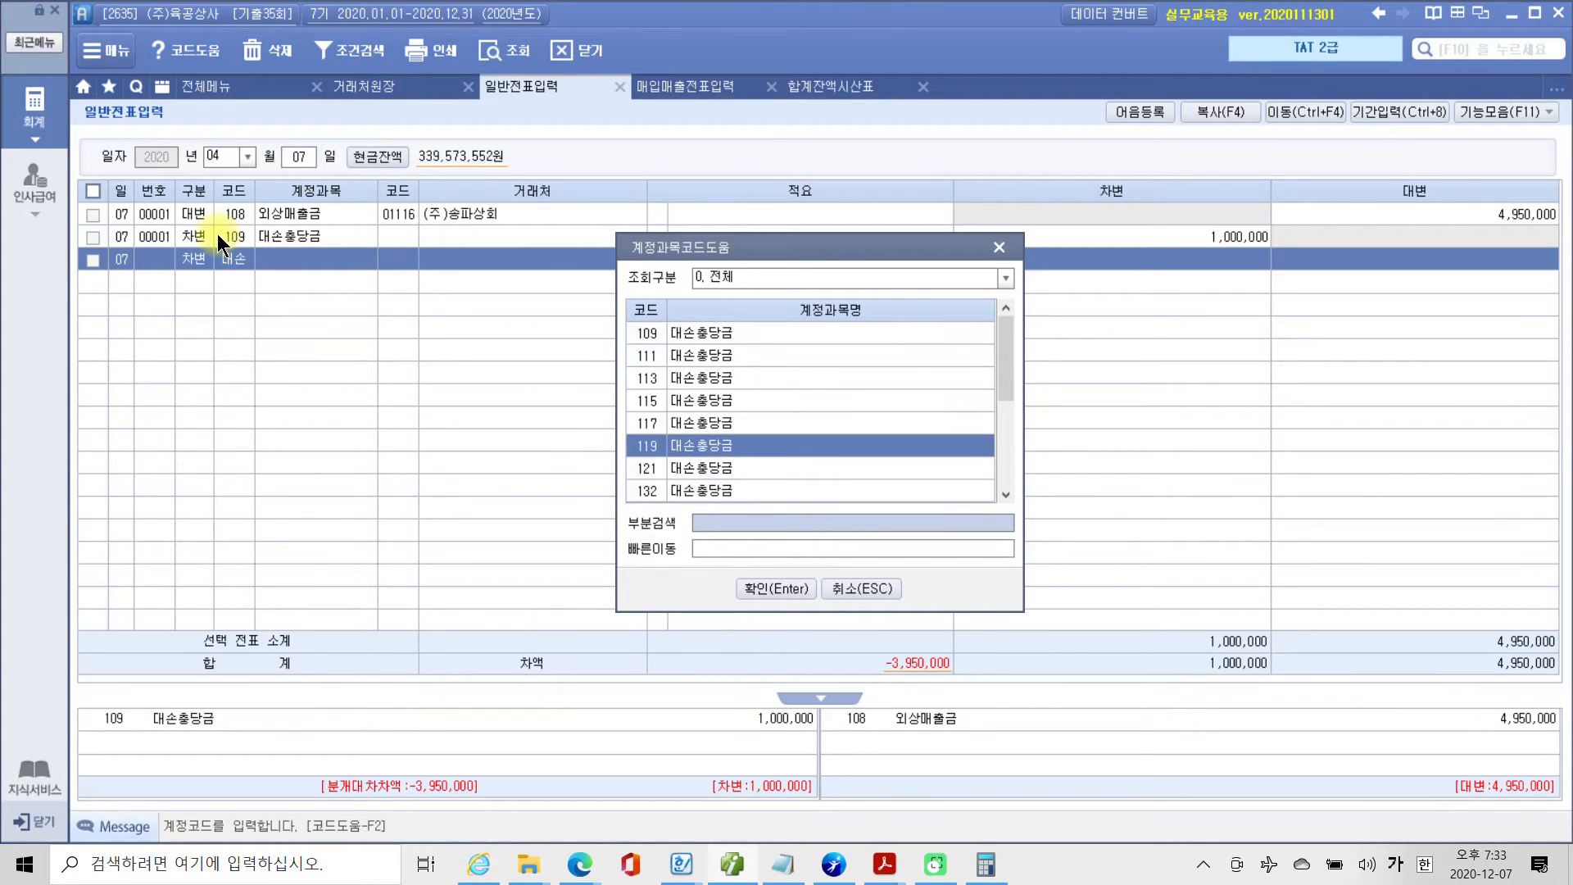
pyautogui.press('Up')
pyautogui.press('Up')
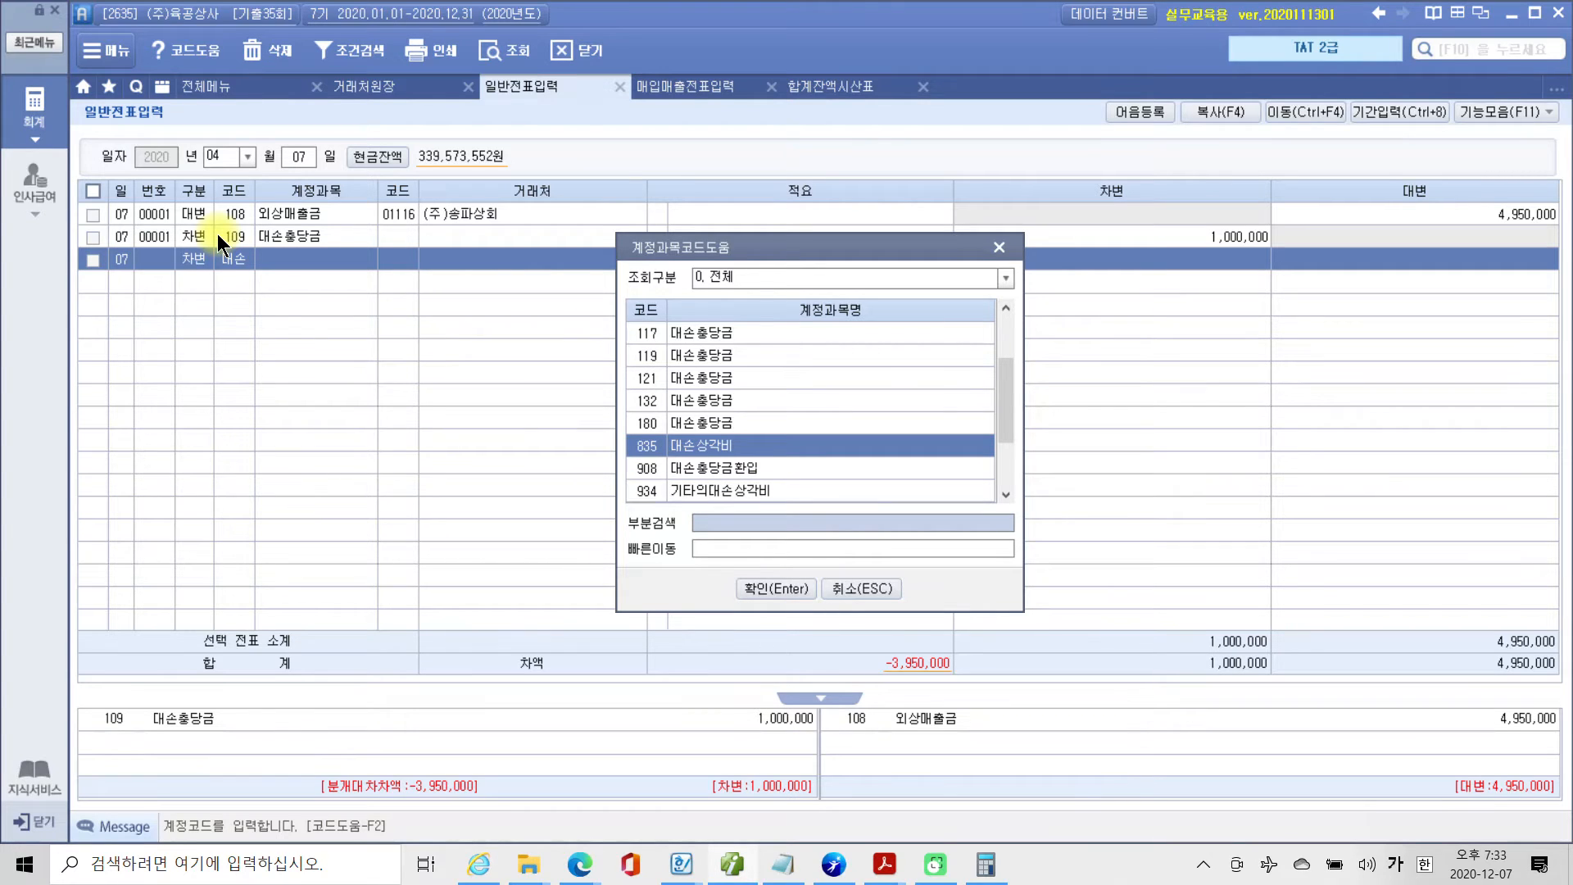
pyautogui.press('Return')
# Set the 대손상각비 line's 차변 amount to 3,950,000, leaving its 거래처 and 적요 blank.
pyautogui.press('Return')
pyautogui.press('Return')
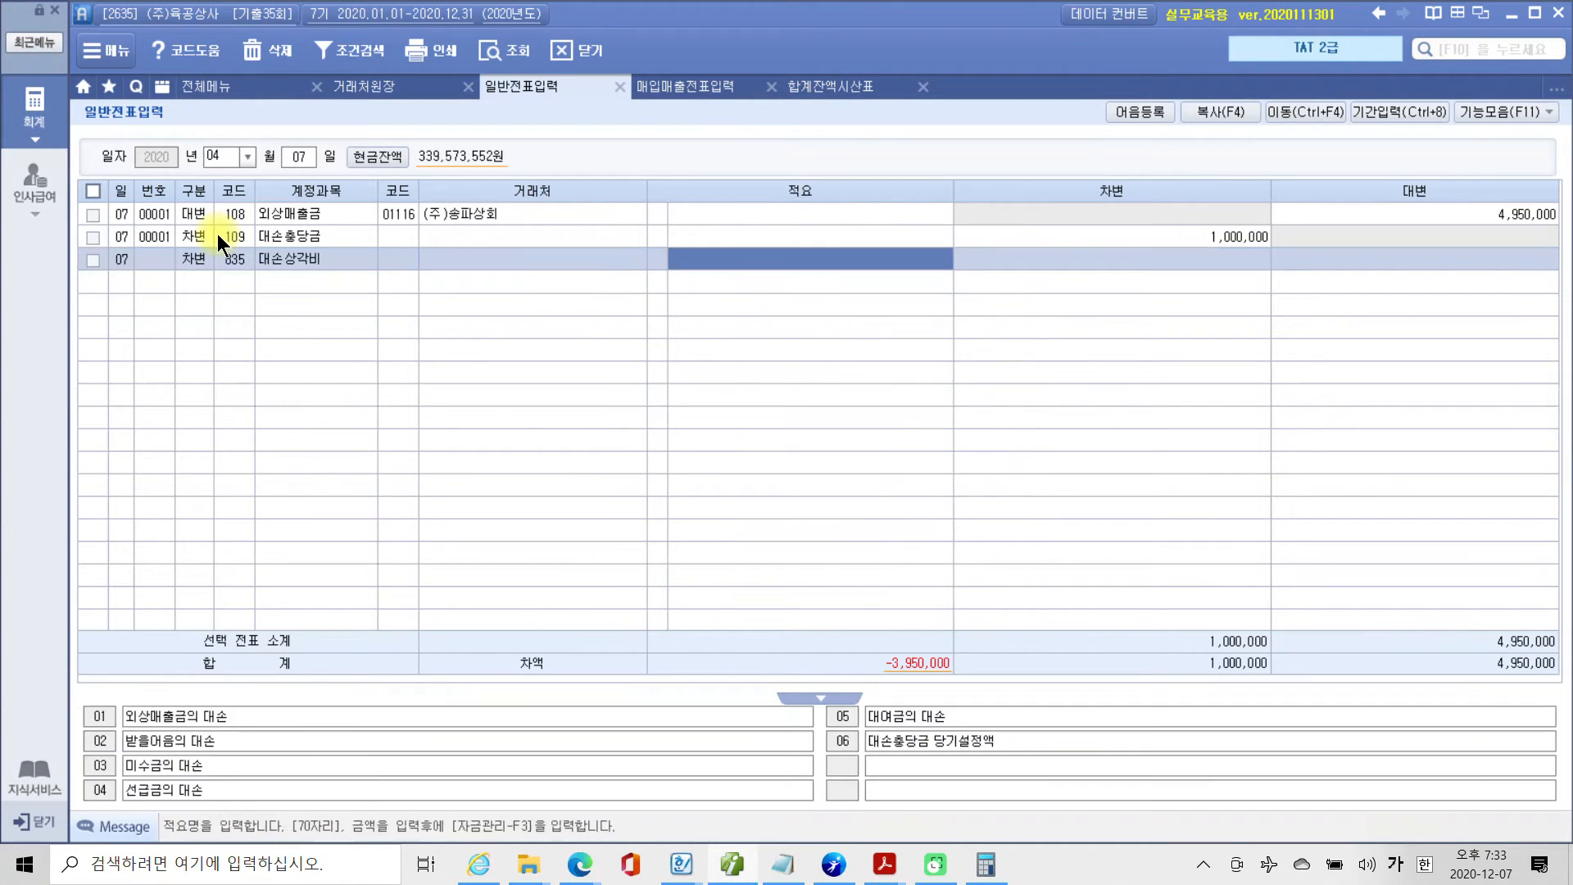
pyautogui.press('Return')
pyautogui.write('3950000')
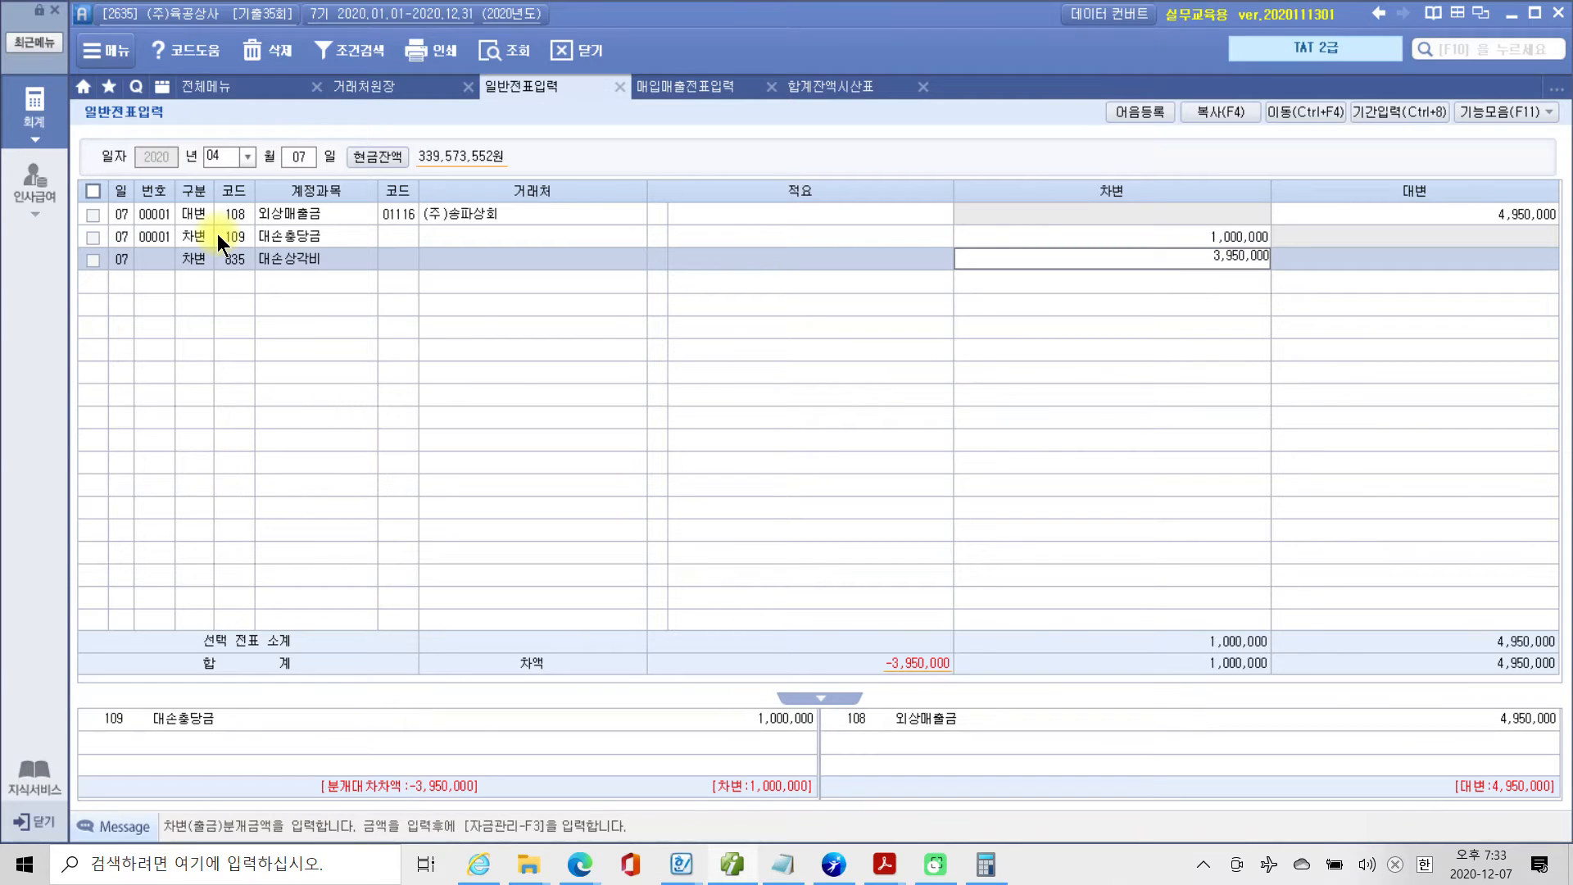
pyautogui.press('Return')
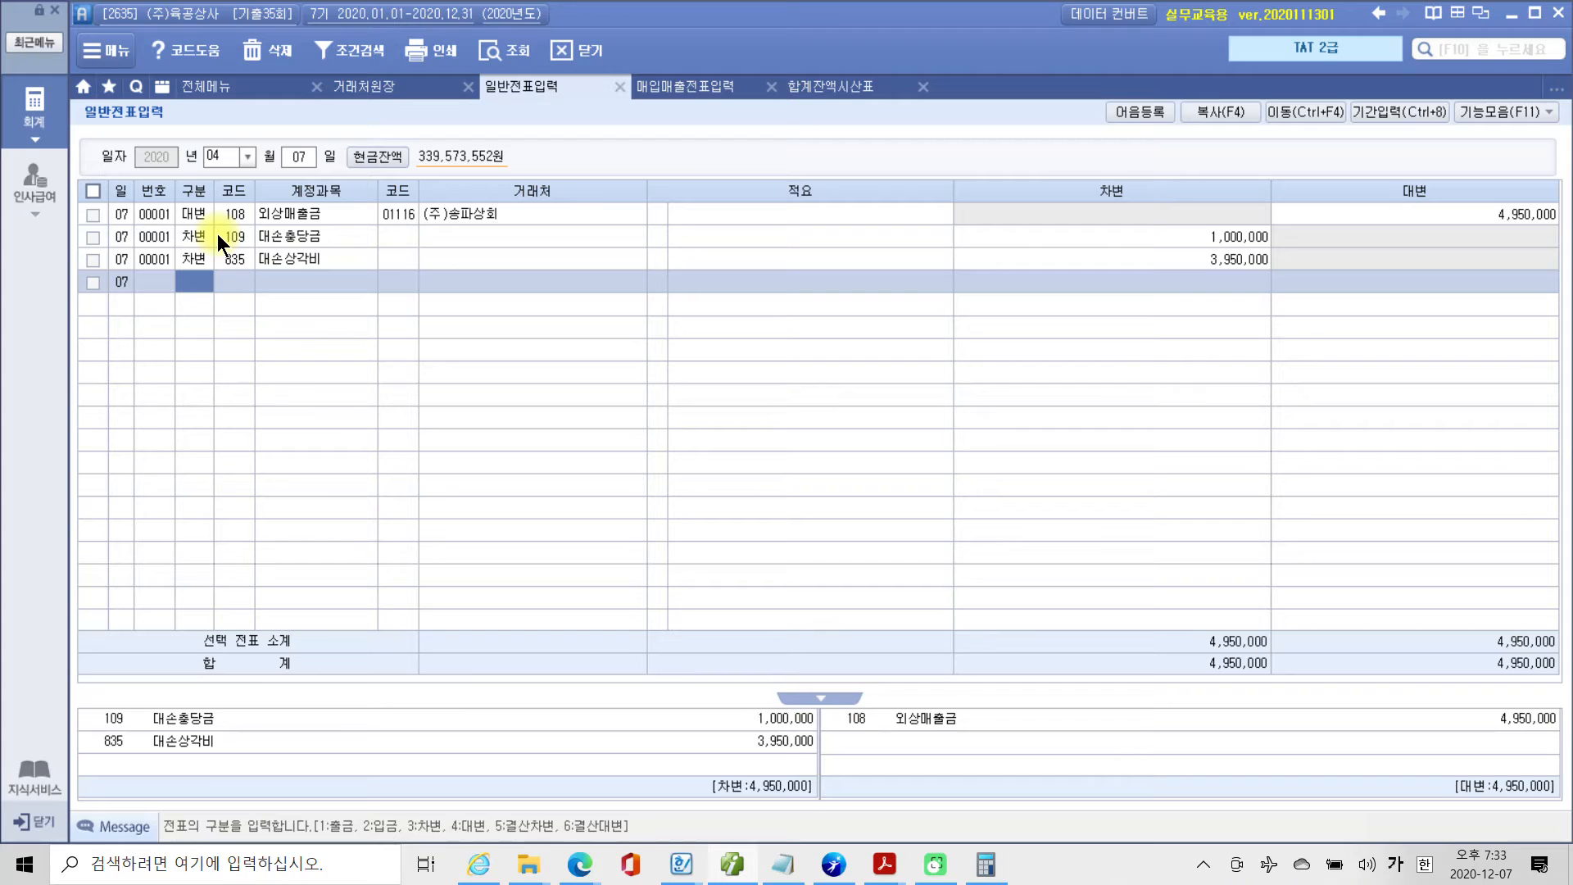
# Review the April 7 voucher's 외상매출금 대변 amount against its 대손충당금 and 대손상각비 차변 amounts.
pyautogui.click(218, 235)
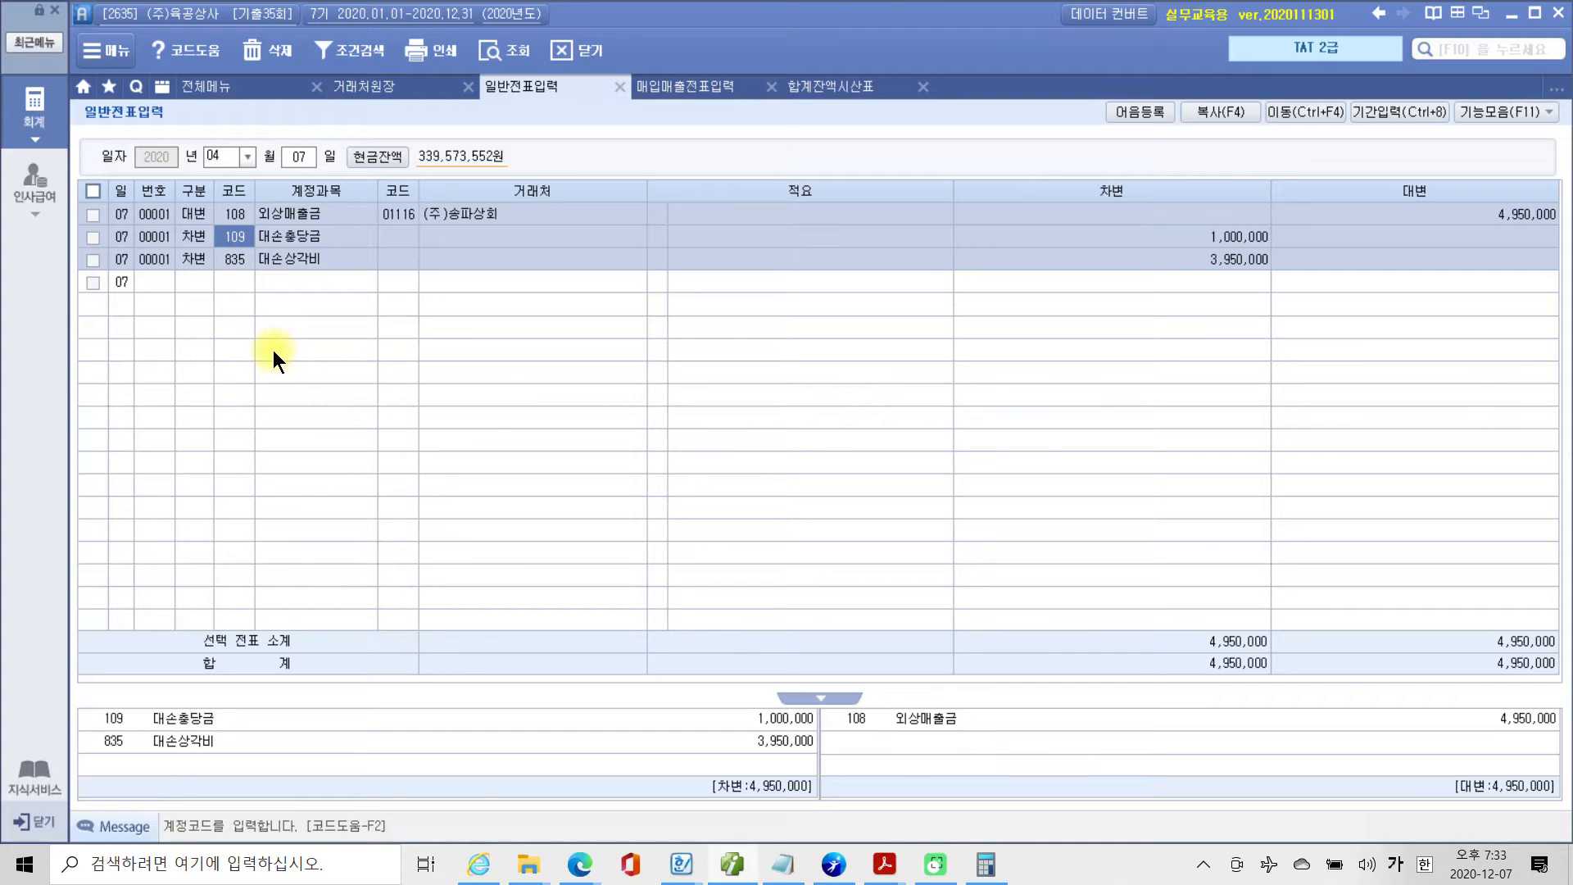
pyautogui.moveTo(1516, 260)
pyautogui.mouseDown()
pyautogui.moveTo(1459, 237)
pyautogui.moveTo(1541, 159)
pyautogui.moveTo(1547, 273)
pyautogui.mouseUp()
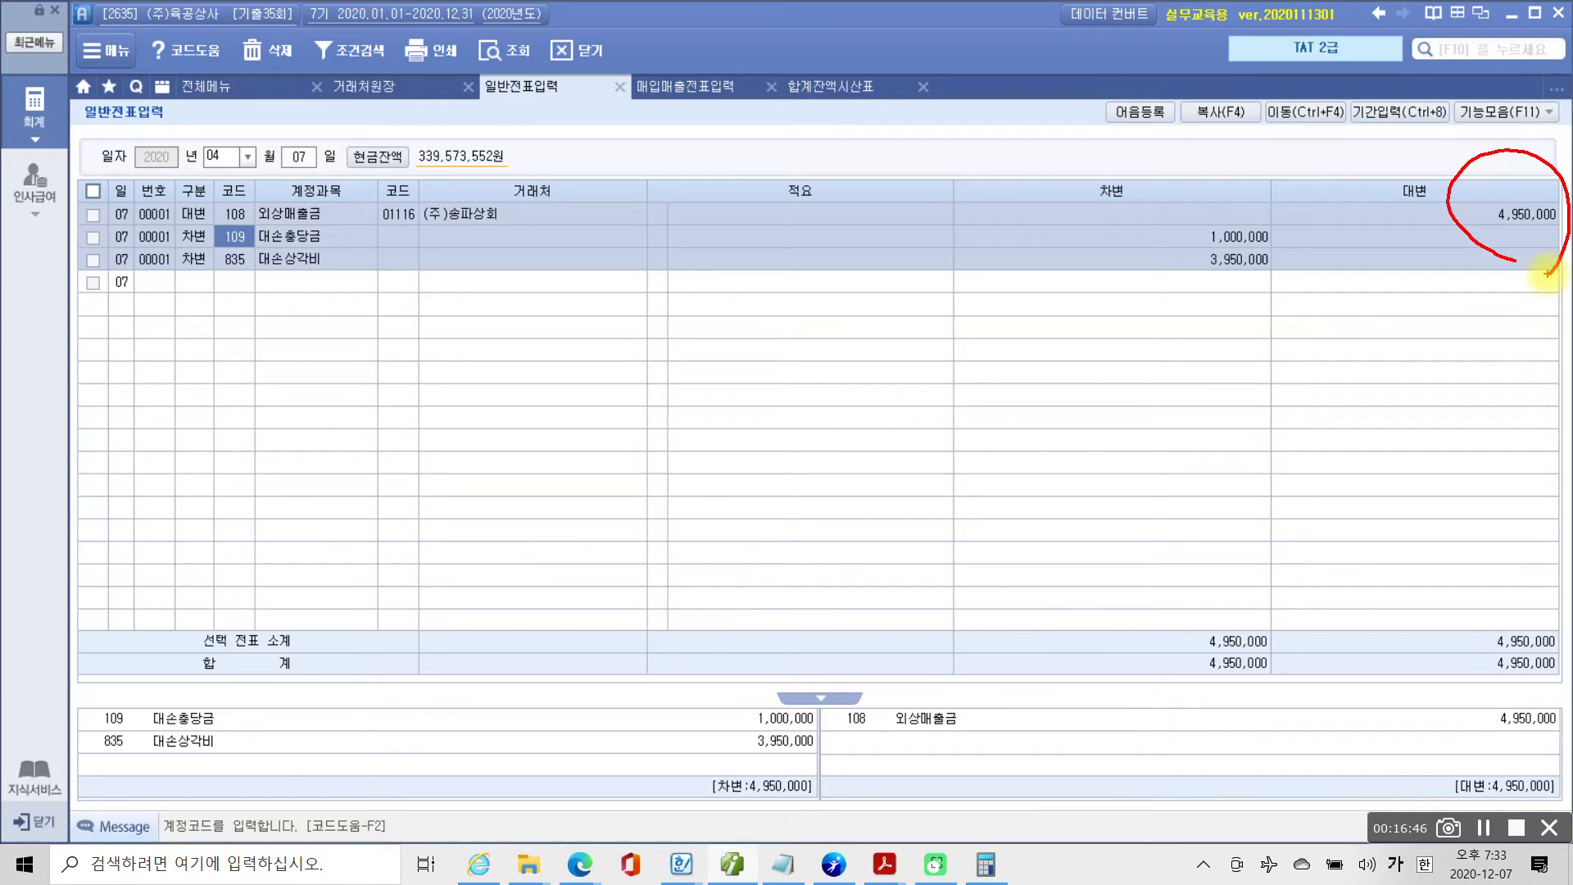
pyautogui.moveTo(1210, 280); pyautogui.dragTo(1254, 286)
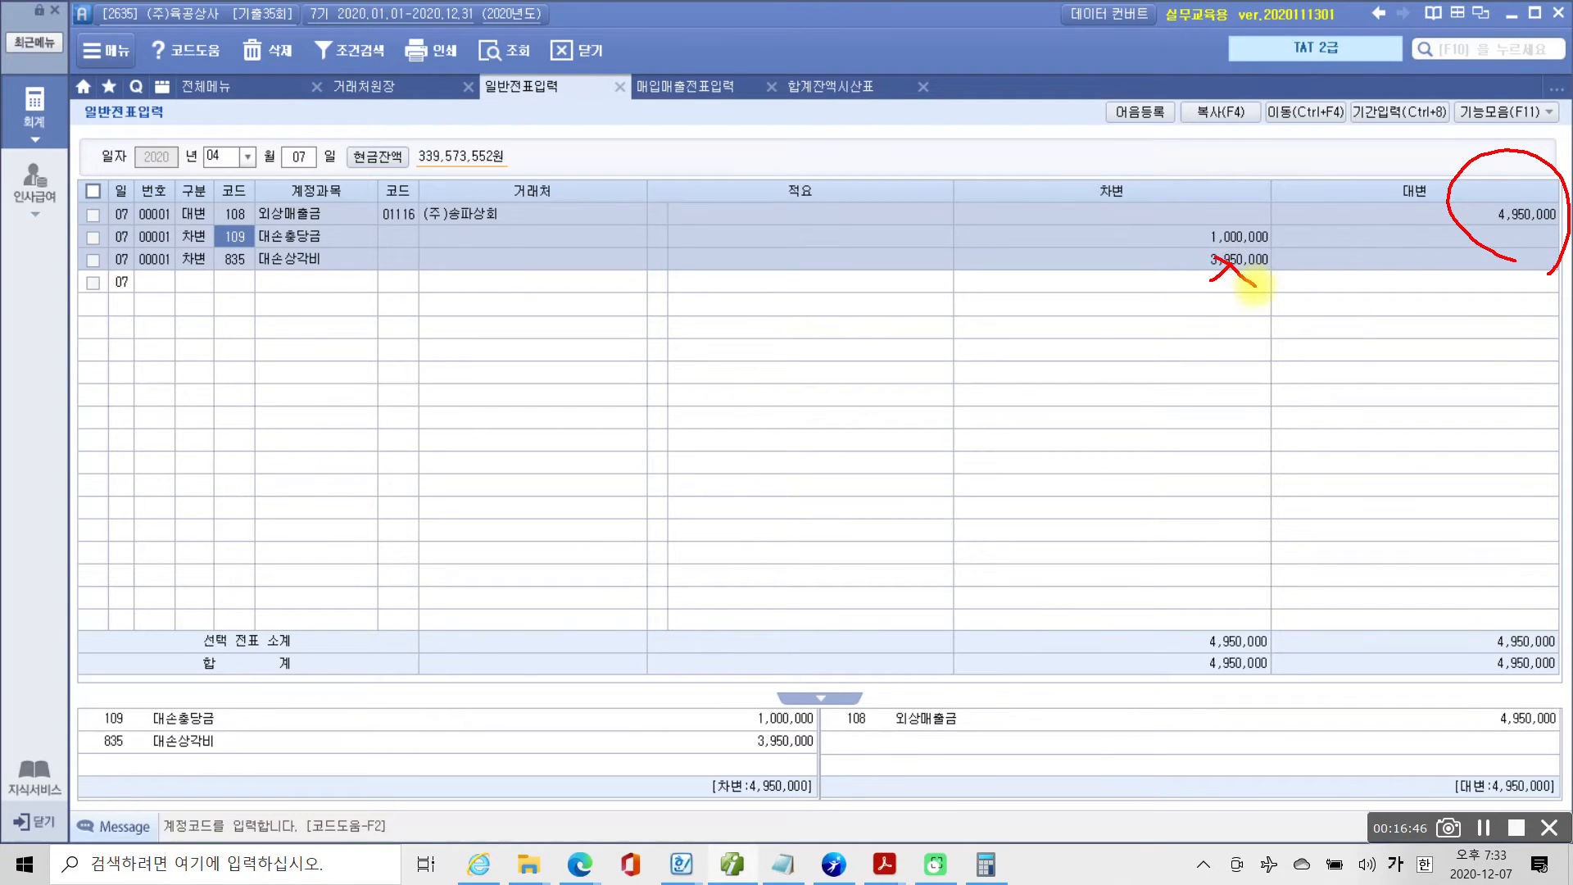
pyautogui.moveTo(1078, 217)
pyautogui.mouseDown()
pyautogui.moveTo(1307, 218)
pyautogui.moveTo(996, 225)
pyautogui.mouseUp()
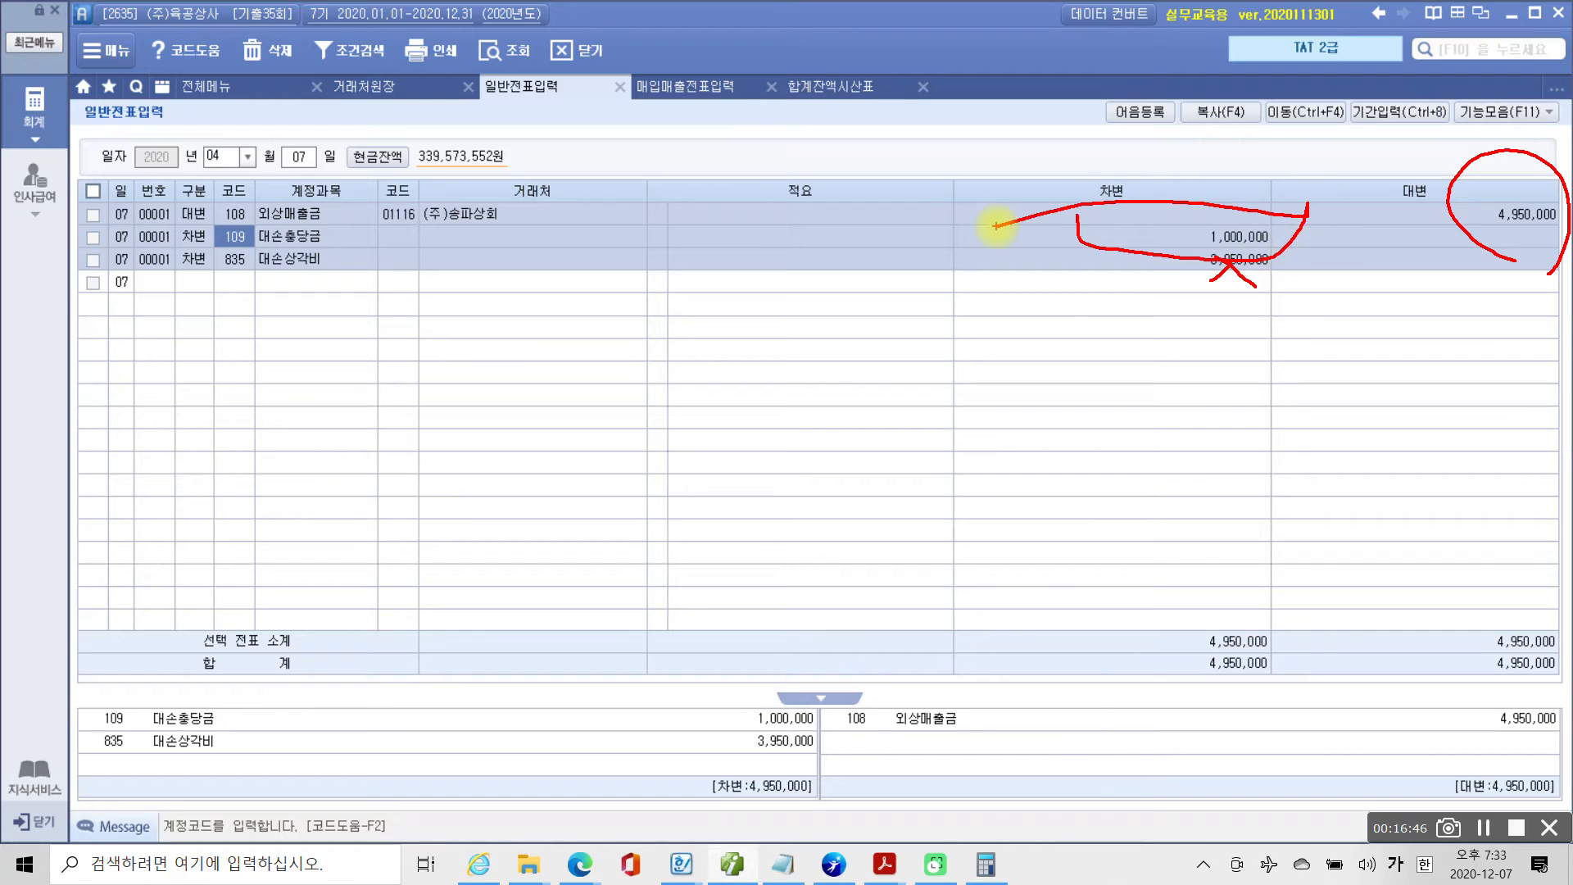
pyautogui.moveTo(1119, 234); pyautogui.dragTo(1133, 252)
pyautogui.moveTo(1148, 233)
pyautogui.mouseDown()
pyautogui.moveTo(1121, 254)
pyautogui.moveTo(1216, 229)
pyautogui.mouseUp()
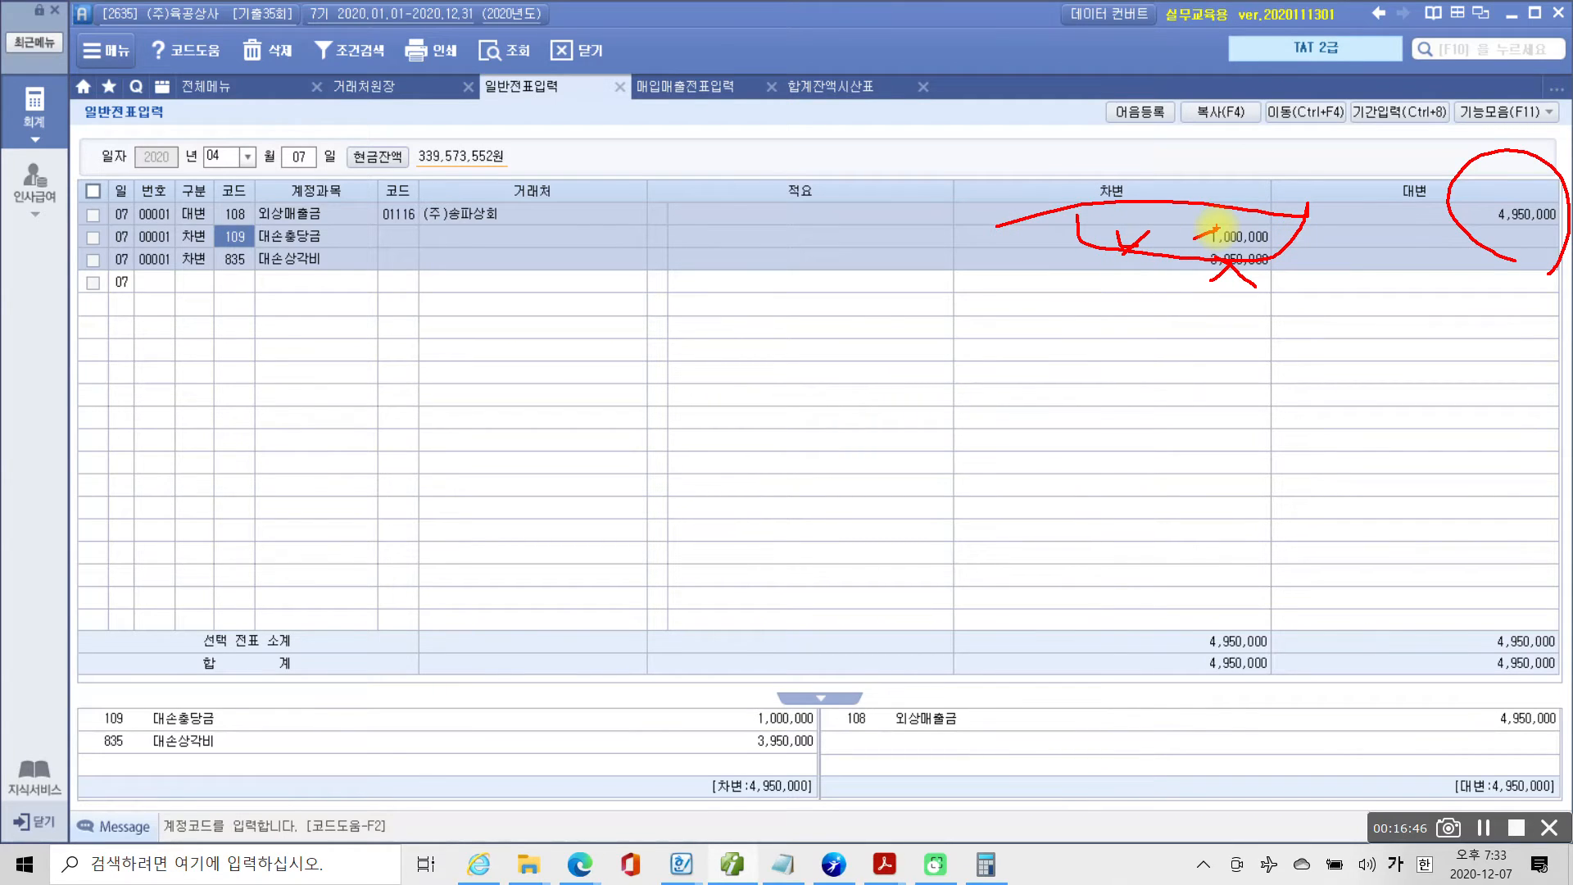
pyautogui.moveTo(252, 281); pyautogui.dragTo(339, 286)
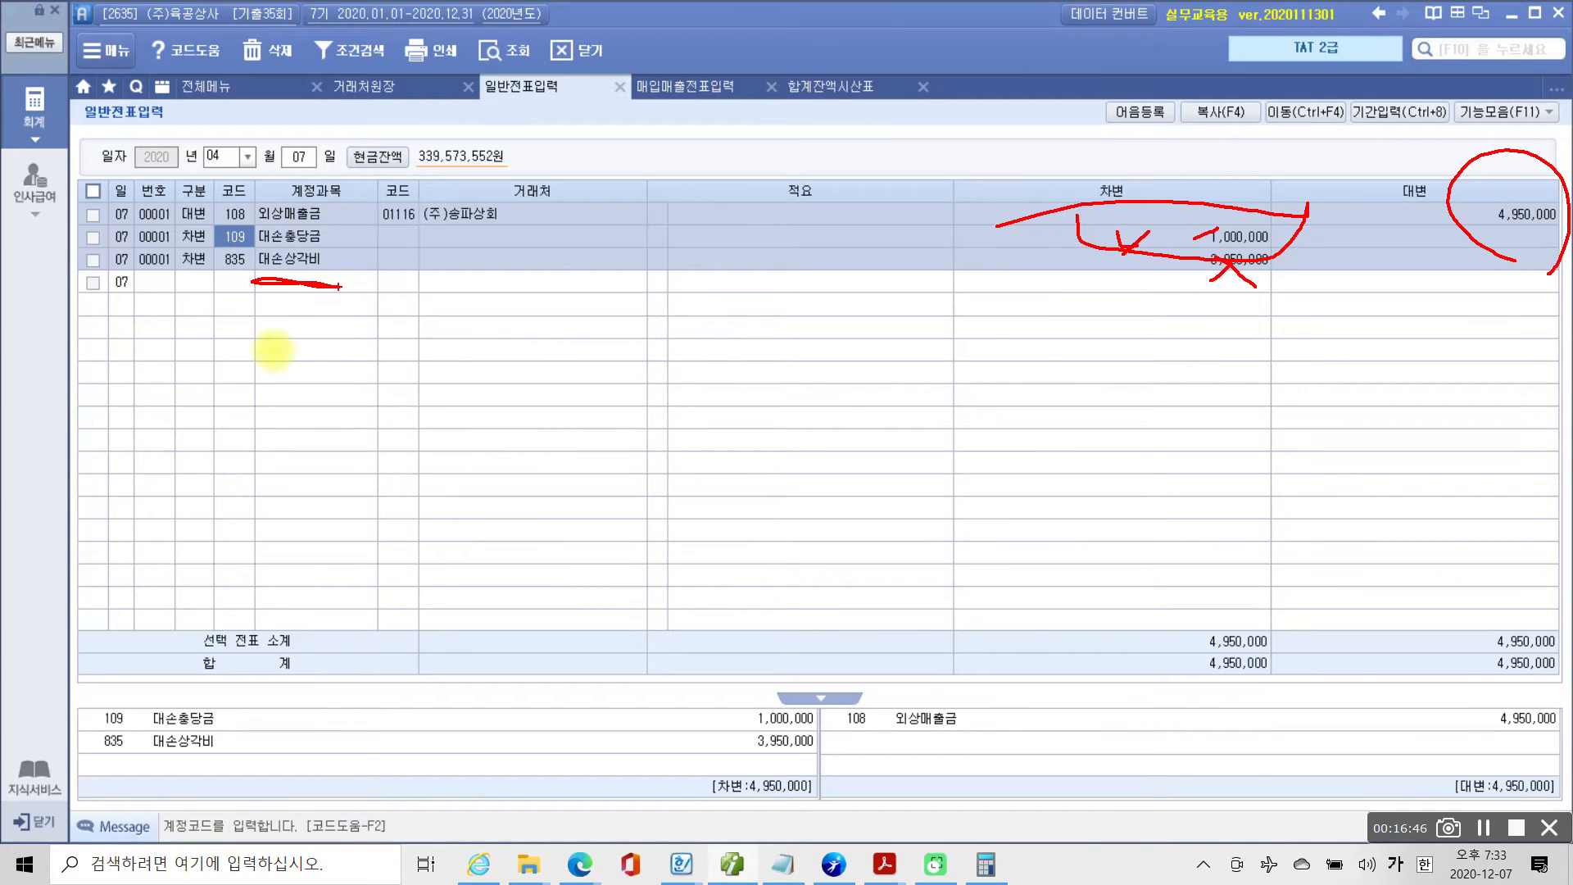
pyautogui.press('Escape')
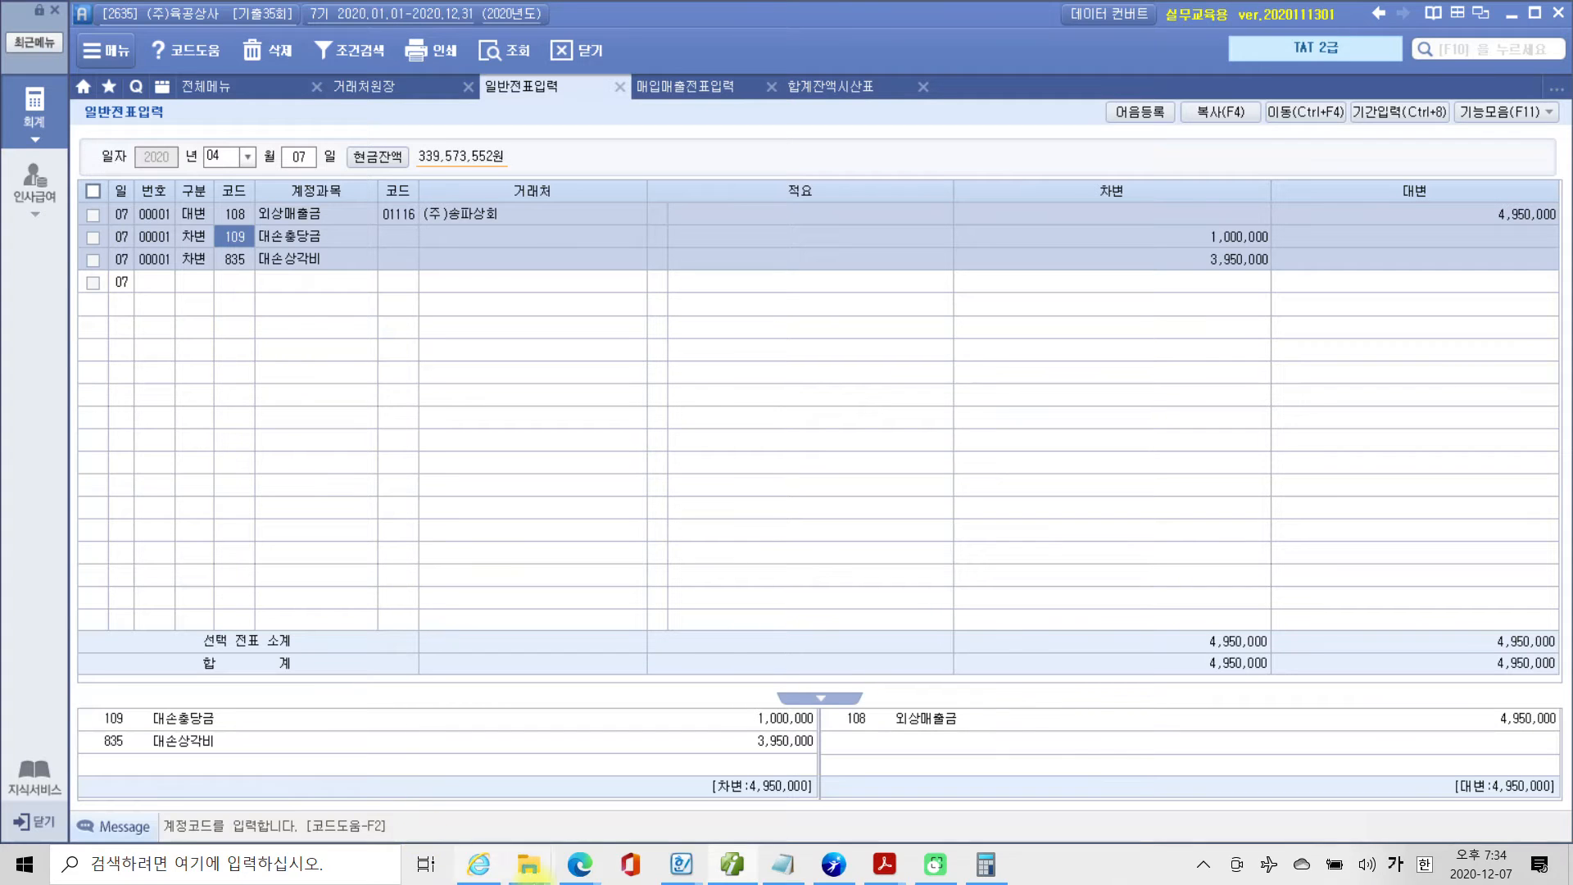
# Switch to 4부 기출문제(659~784).pdf in Acrobat Reader and examine the expense items in 자료 1 of problem 4, 출장비 정산.
pyautogui.moveTo(878, 868)
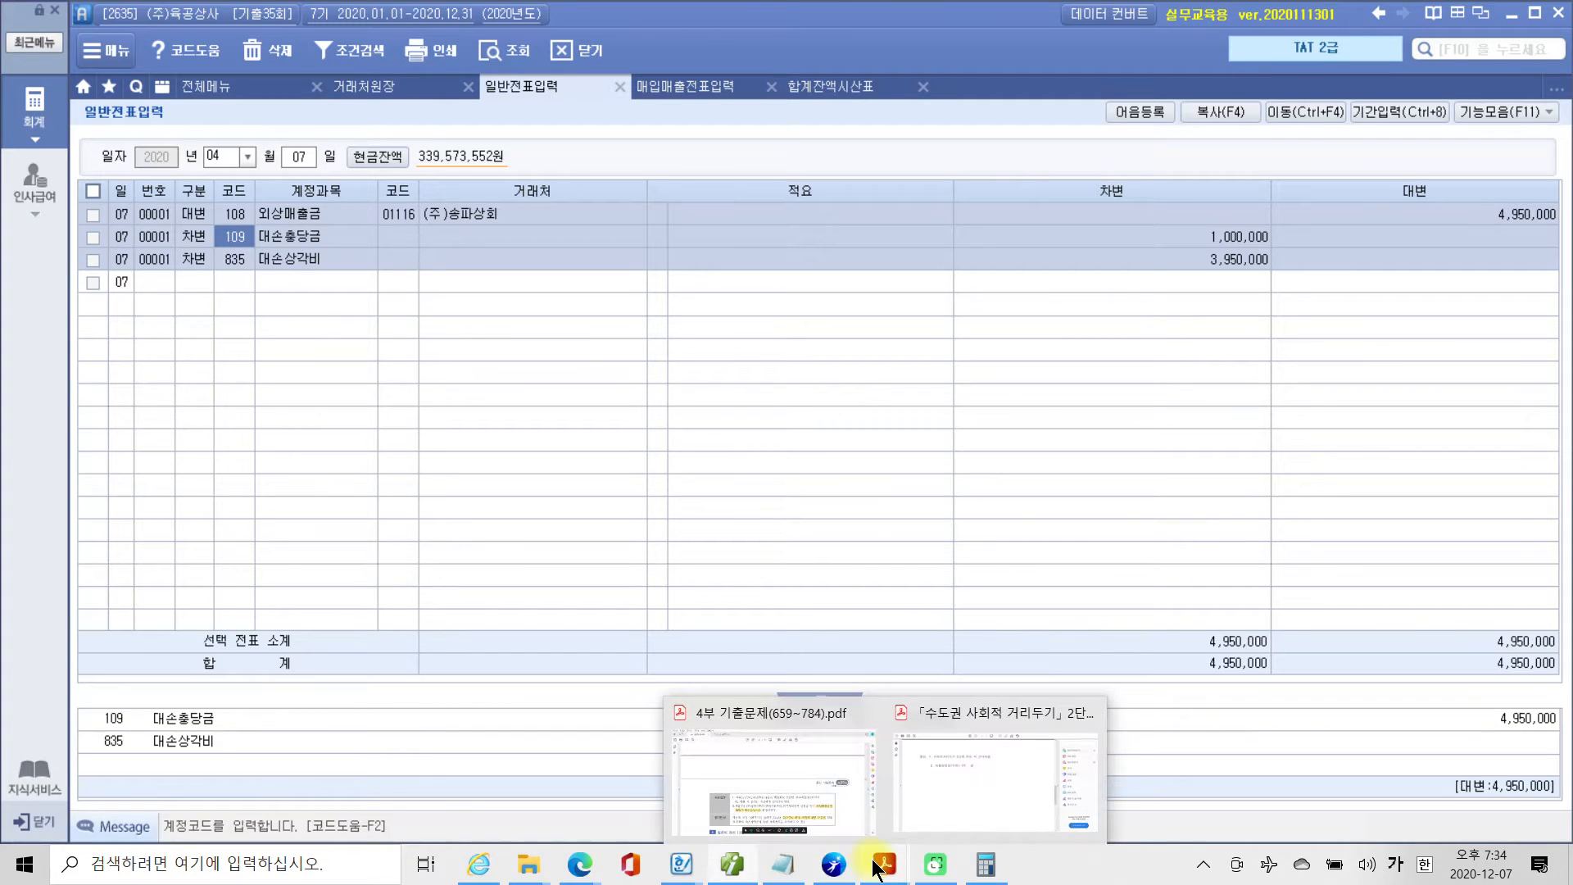
pyautogui.click(820, 816)
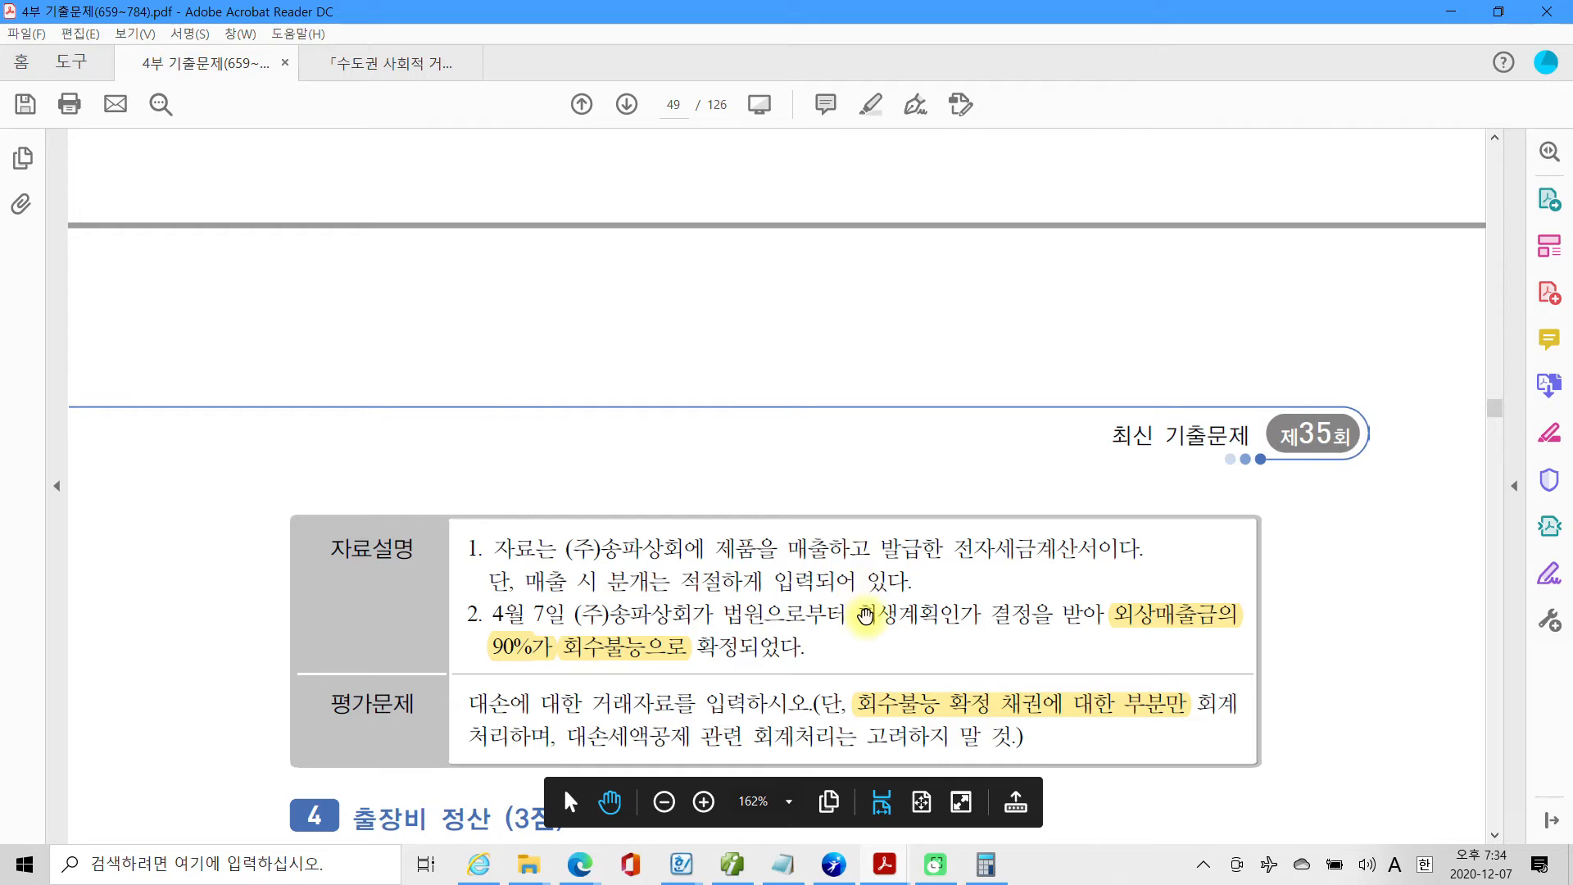
pyautogui.scroll(-5, 862, 598)
pyautogui.scroll(-1, 865, 614)
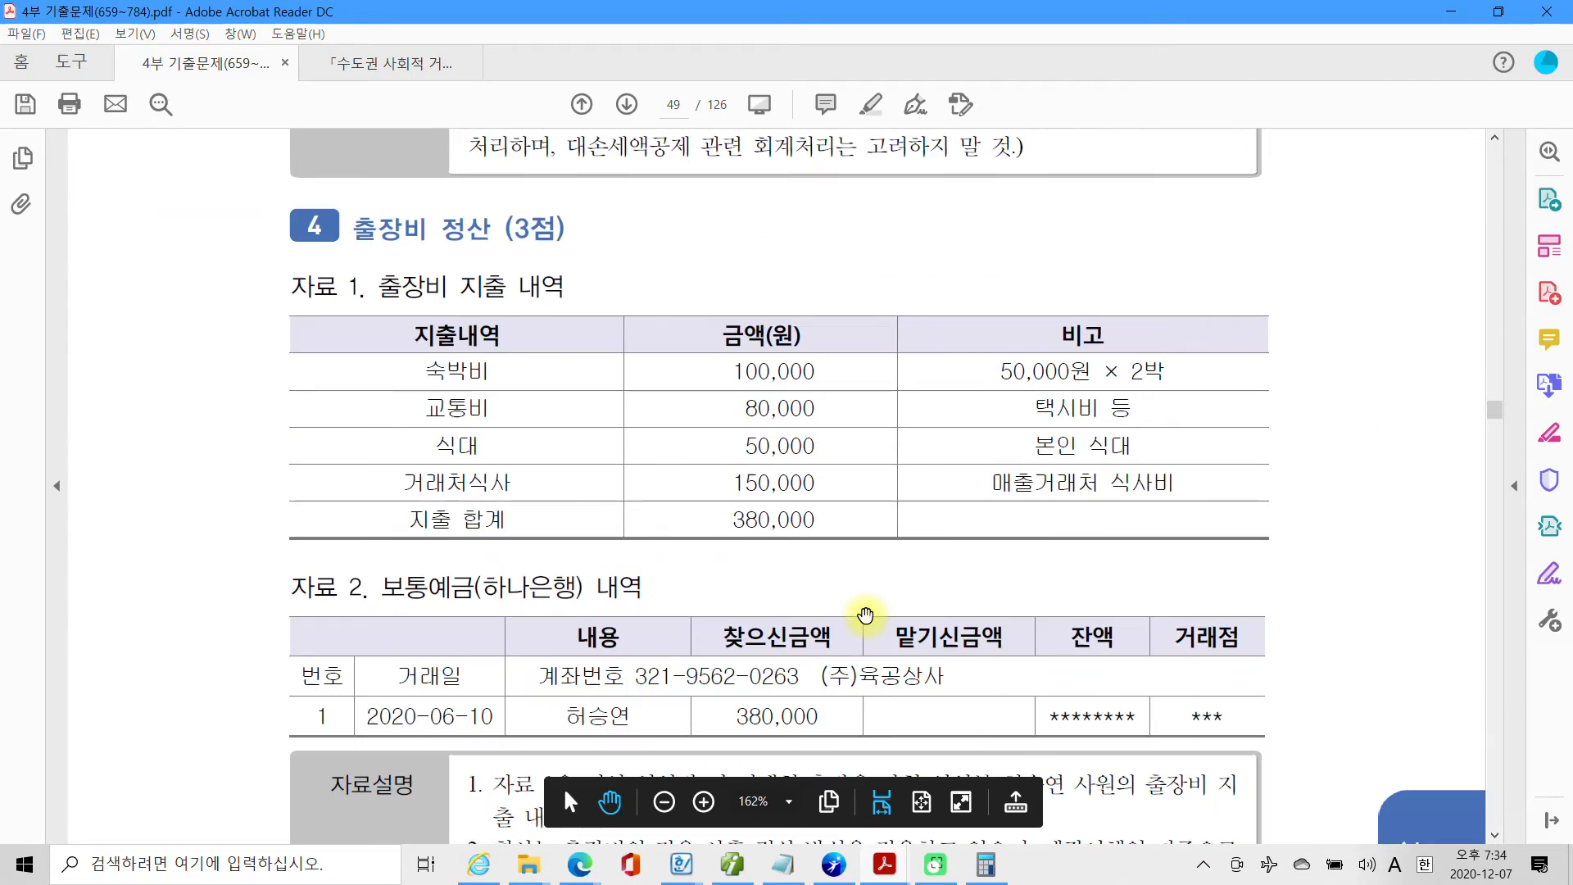
pyautogui.scroll(-1, 865, 615)
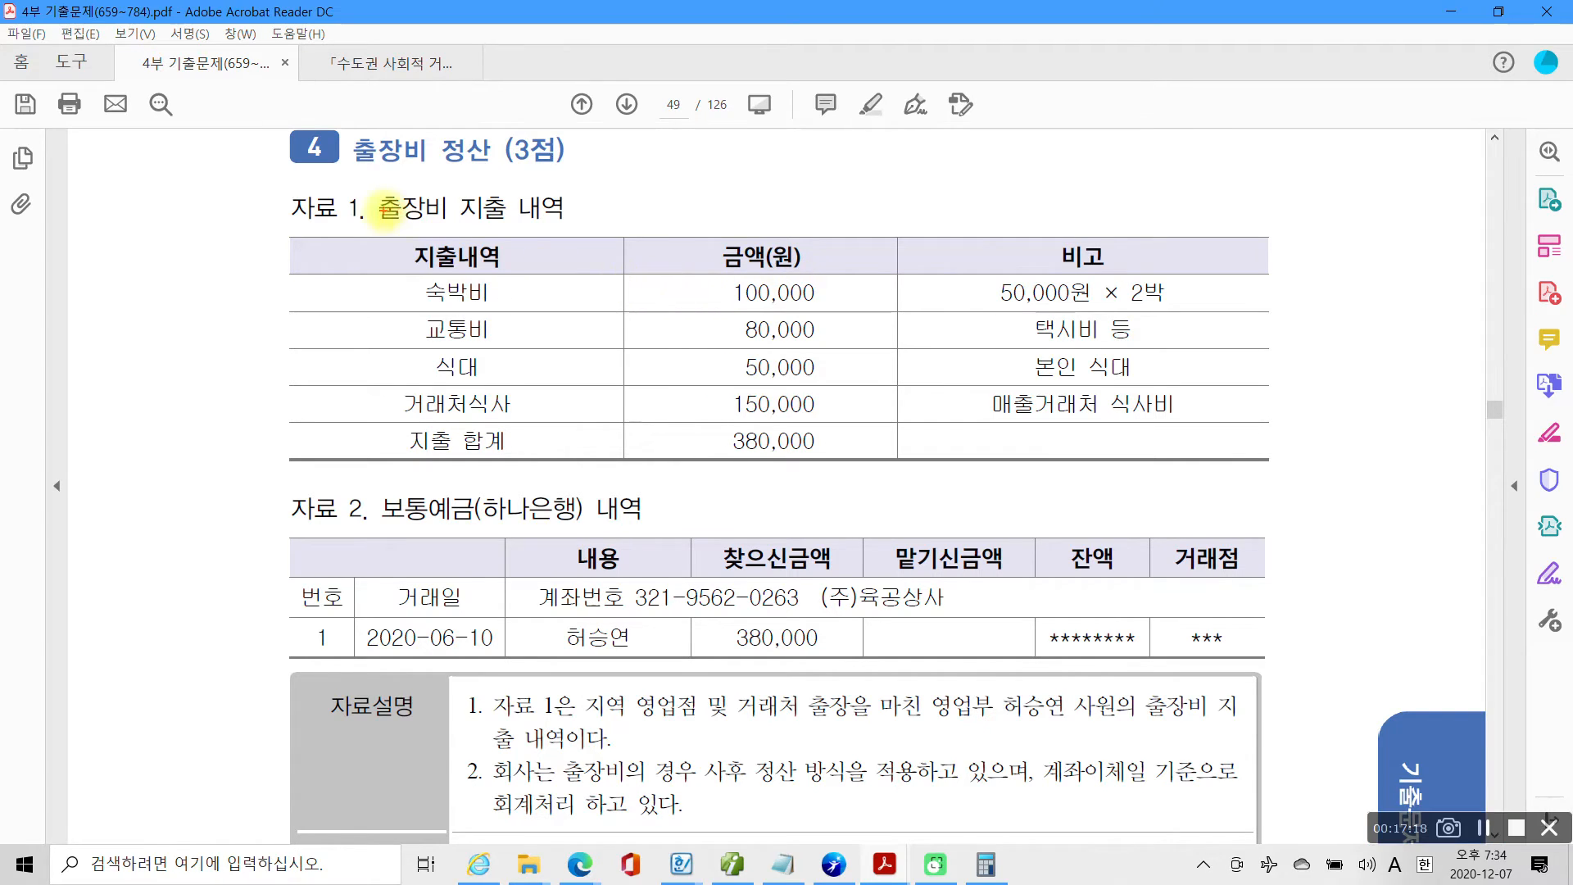
pyautogui.moveTo(347, 222); pyautogui.dragTo(628, 223)
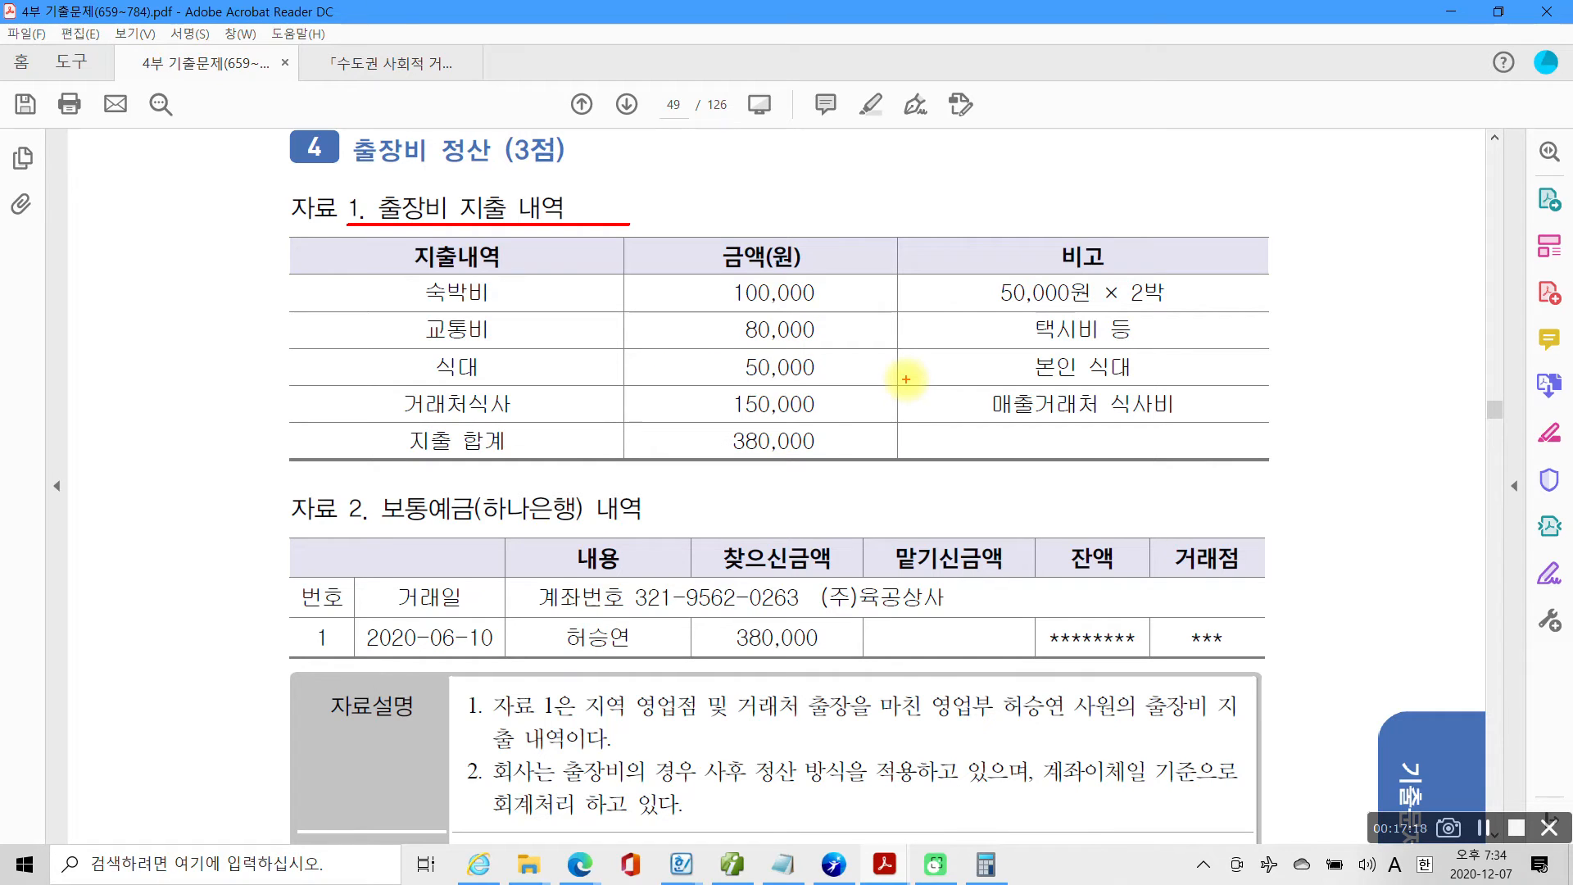
pyautogui.moveTo(692, 269)
pyautogui.mouseDown()
pyautogui.moveTo(733, 346)
pyautogui.moveTo(852, 382)
pyautogui.mouseUp()
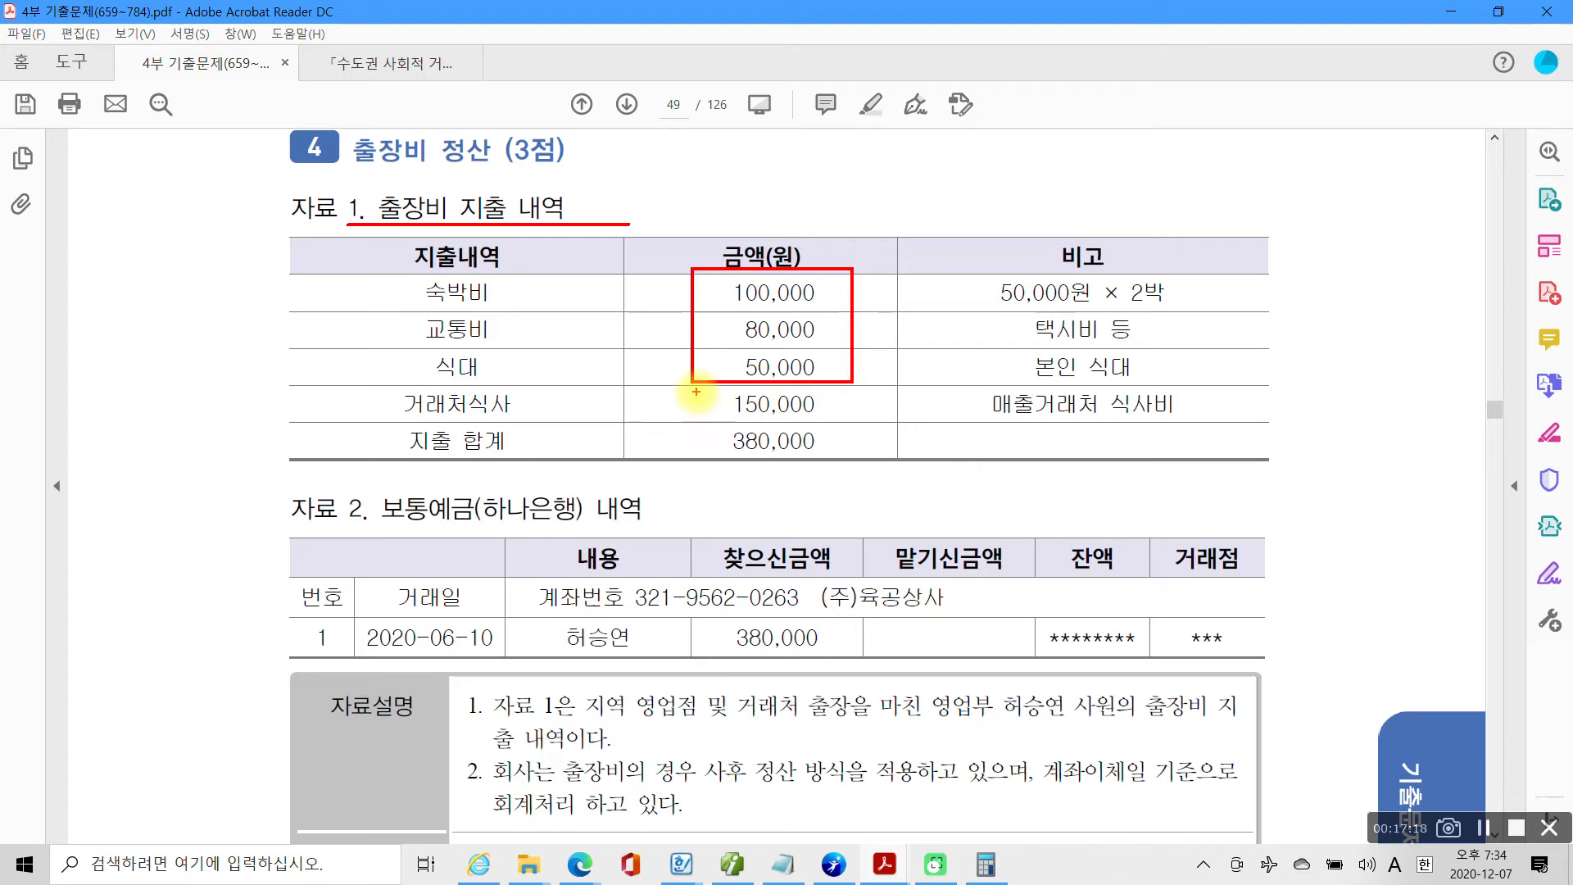
pyautogui.moveTo(689, 389); pyautogui.dragTo(829, 423)
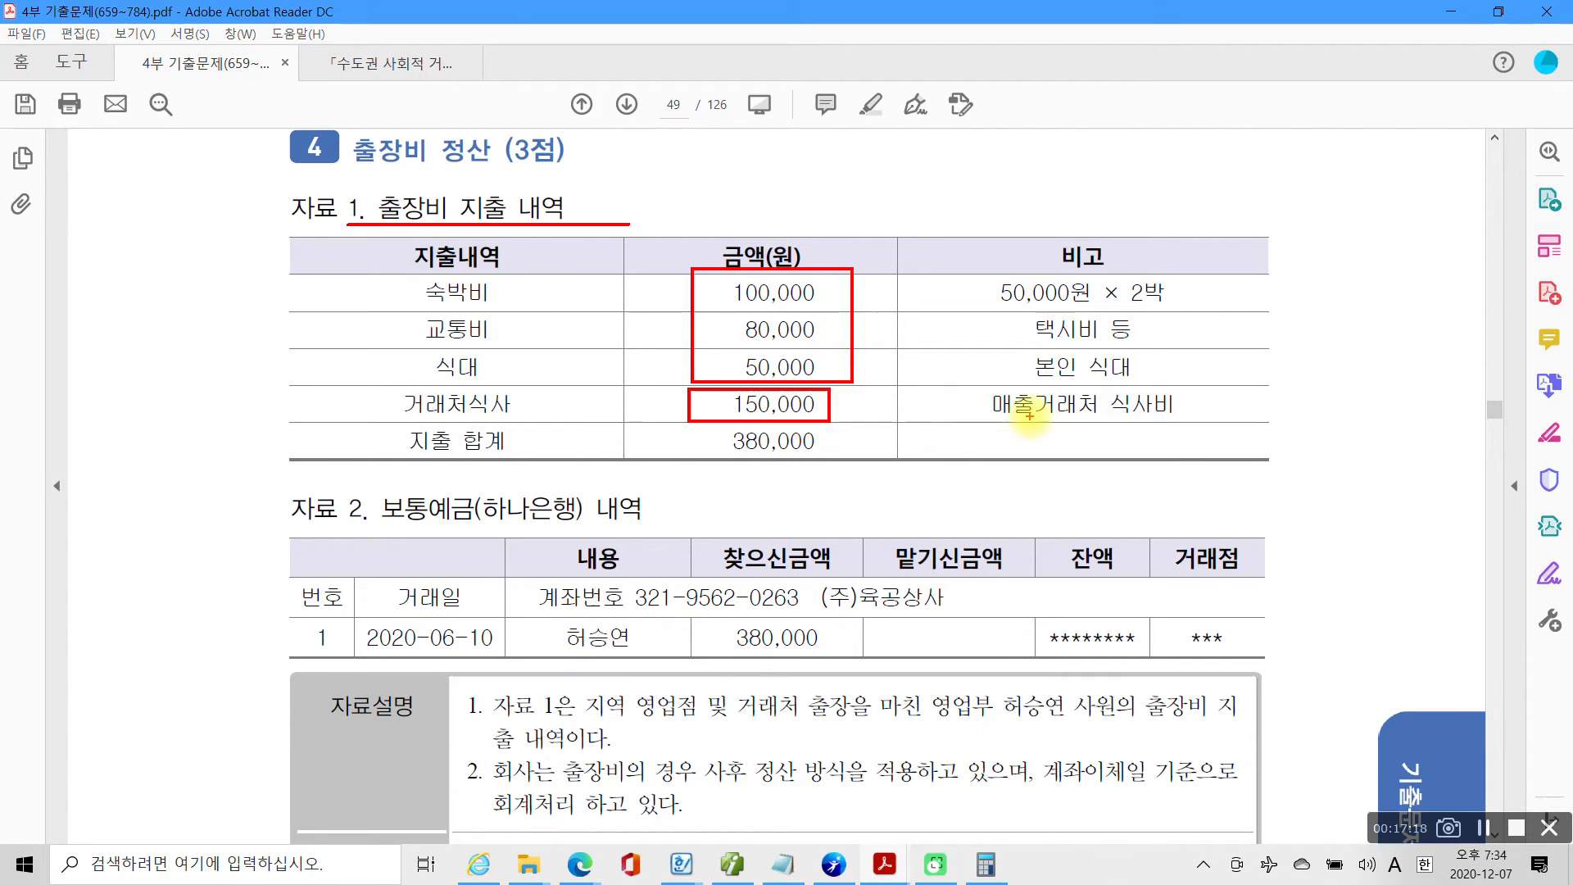
pyautogui.moveTo(991, 418); pyautogui.dragTo(1174, 418)
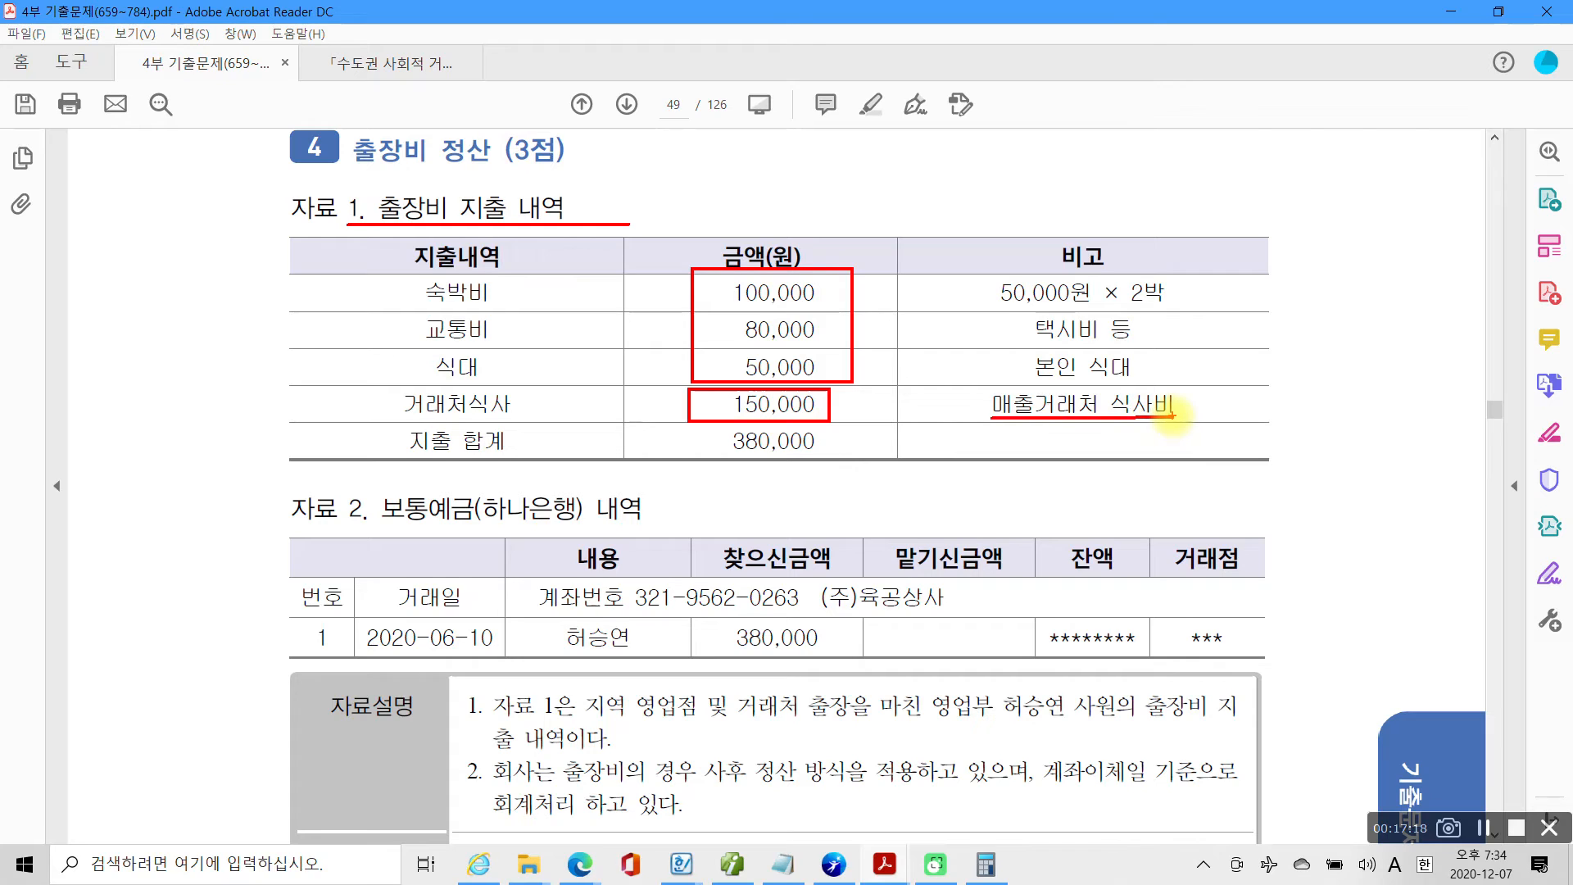
pyautogui.moveTo(1219, 387)
pyautogui.mouseDown()
pyautogui.moveTo(1286, 447)
pyautogui.moveTo(1438, 437)
pyautogui.mouseUp()
pyautogui.moveTo(877, 310)
pyautogui.mouseDown()
pyautogui.moveTo(983, 214)
pyautogui.moveTo(1042, 246)
pyautogui.mouseUp()
pyautogui.moveTo(1060, 187)
pyautogui.mouseDown()
pyautogui.moveTo(1063, 219)
pyautogui.moveTo(1086, 197)
pyautogui.mouseUp()
pyautogui.moveTo(1121, 153); pyautogui.dragTo(1124, 233)
pyautogui.moveTo(930, 241); pyautogui.dragTo(946, 293)
pyautogui.moveTo(998, 276); pyautogui.dragTo(1180, 190)
pyautogui.moveTo(1259, 488); pyautogui.dragTo(1458, 443)
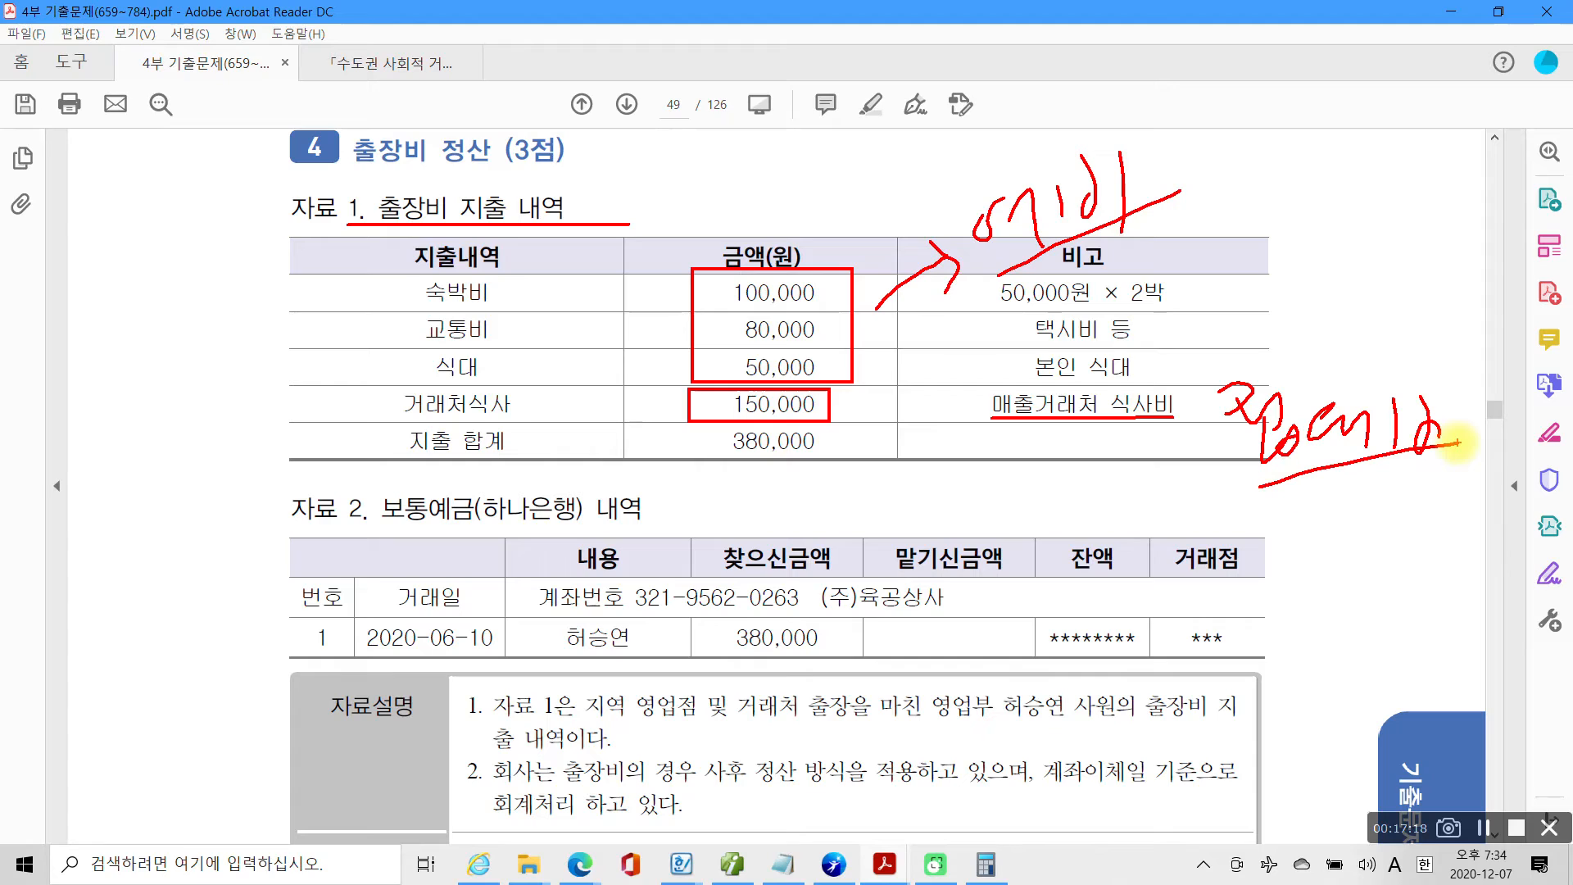
pyautogui.moveTo(1464, 385); pyautogui.dragTo(1452, 490)
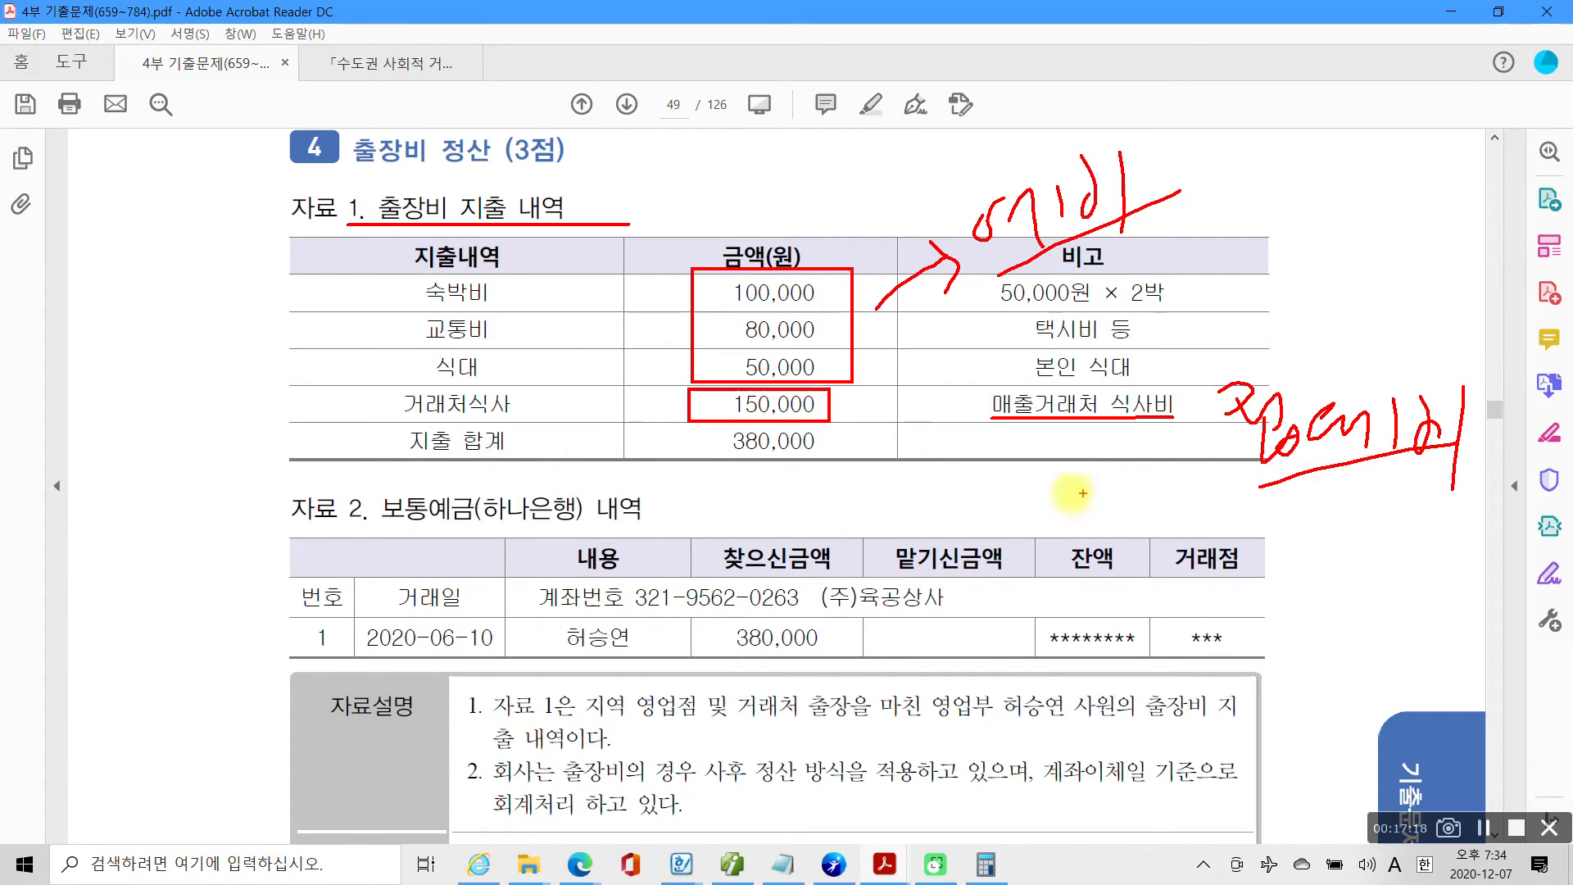
pyautogui.press('Escape')
# Read the 자료설명 of problem 4 and highlight the phrase 사후 정산 방식을.
pyautogui.scroll(-2, 649, 548)
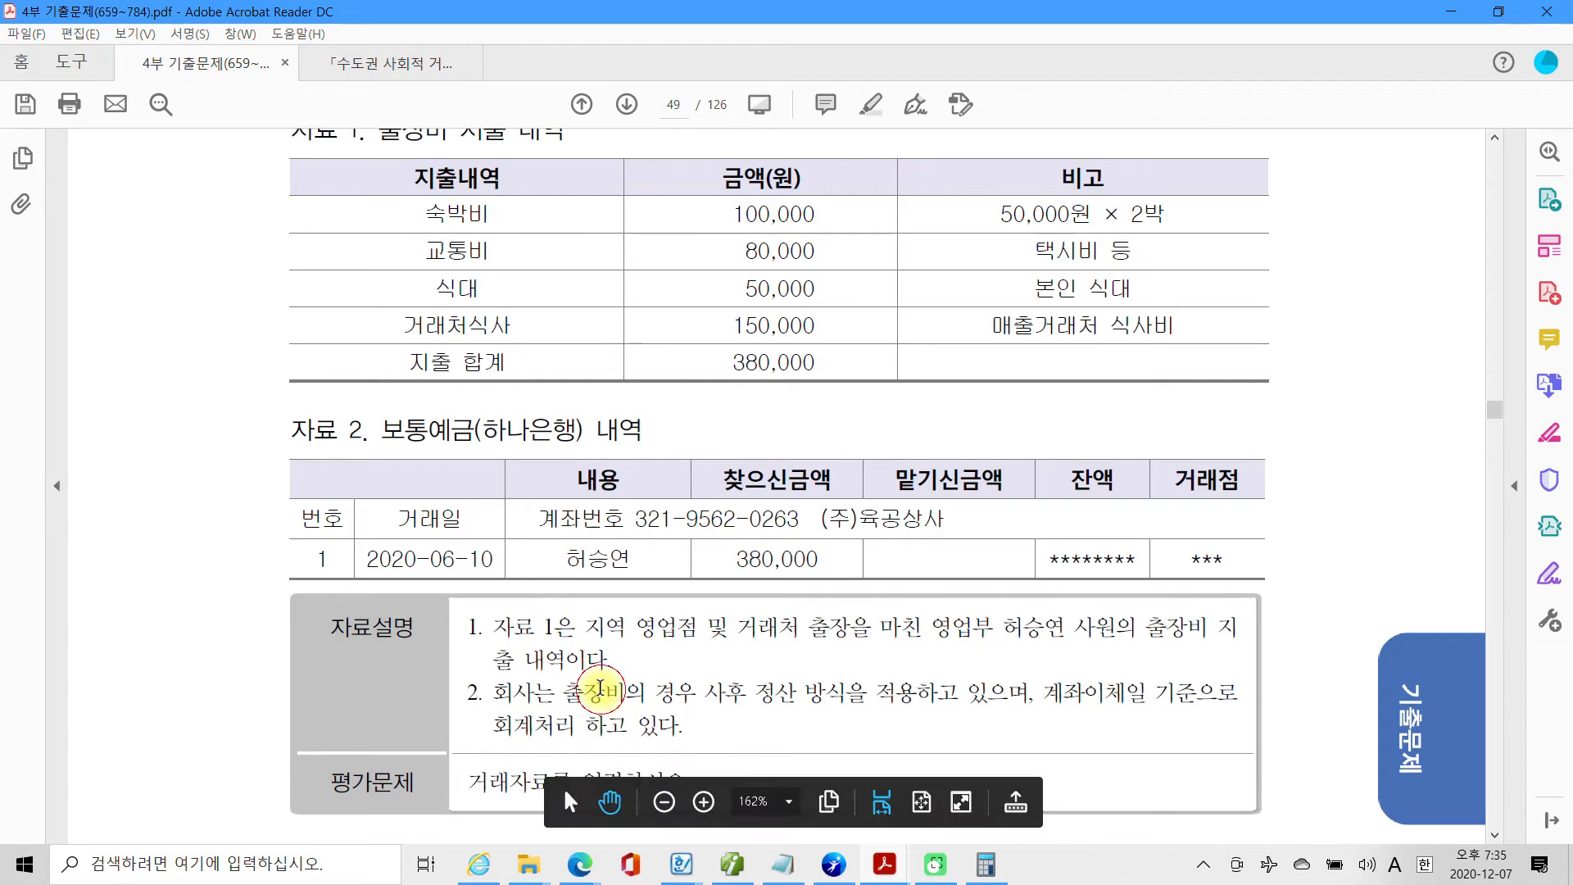
pyautogui.scroll(-1, 600, 689)
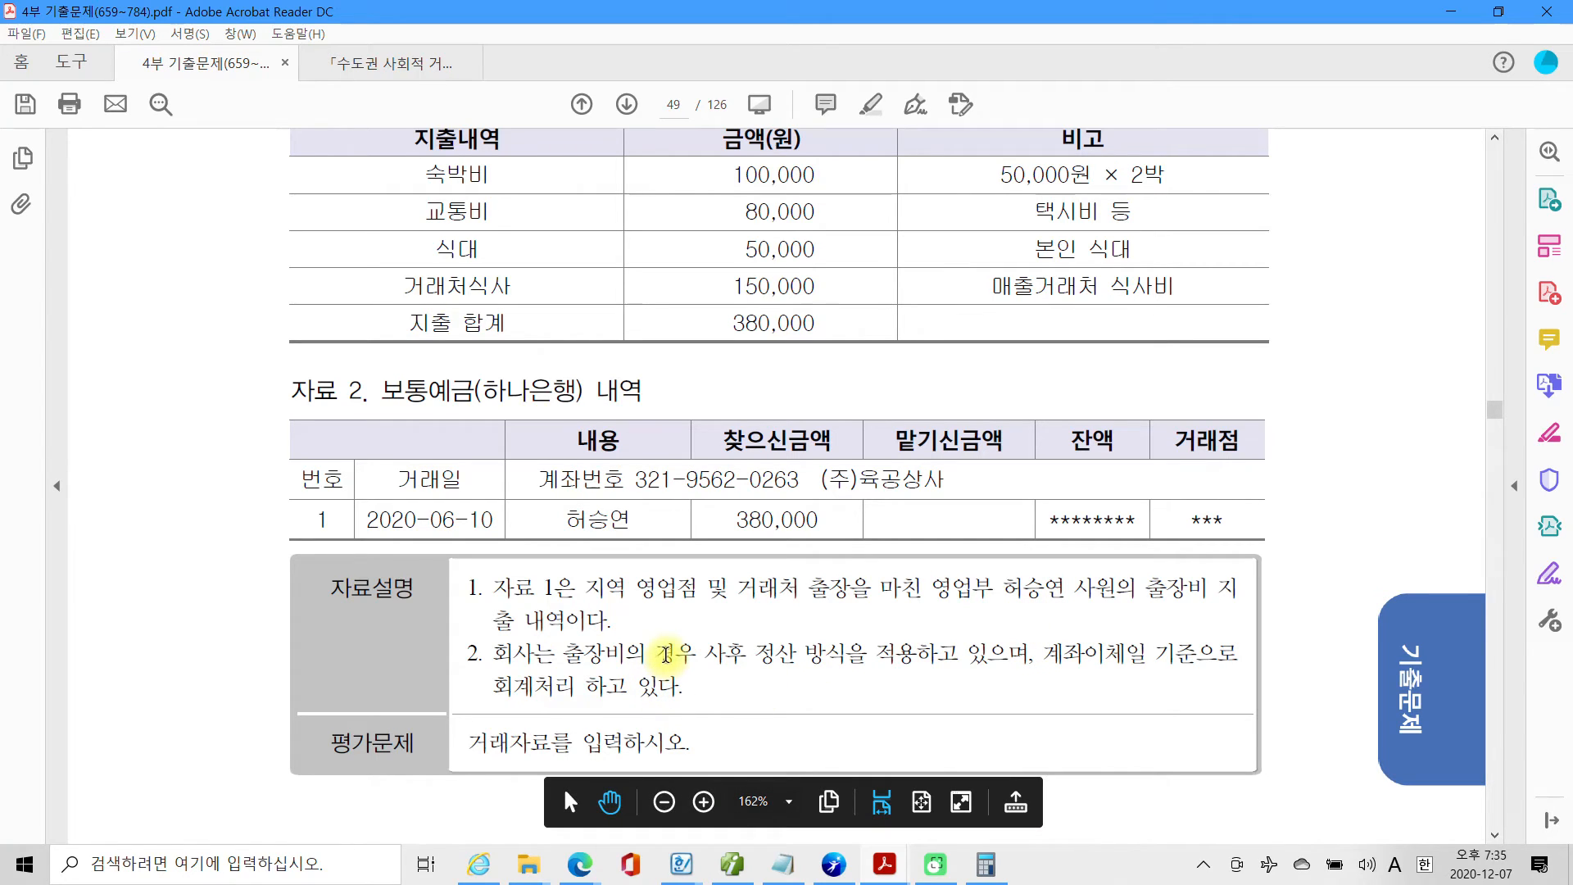
pyautogui.moveTo(705, 655); pyautogui.dragTo(867, 655)
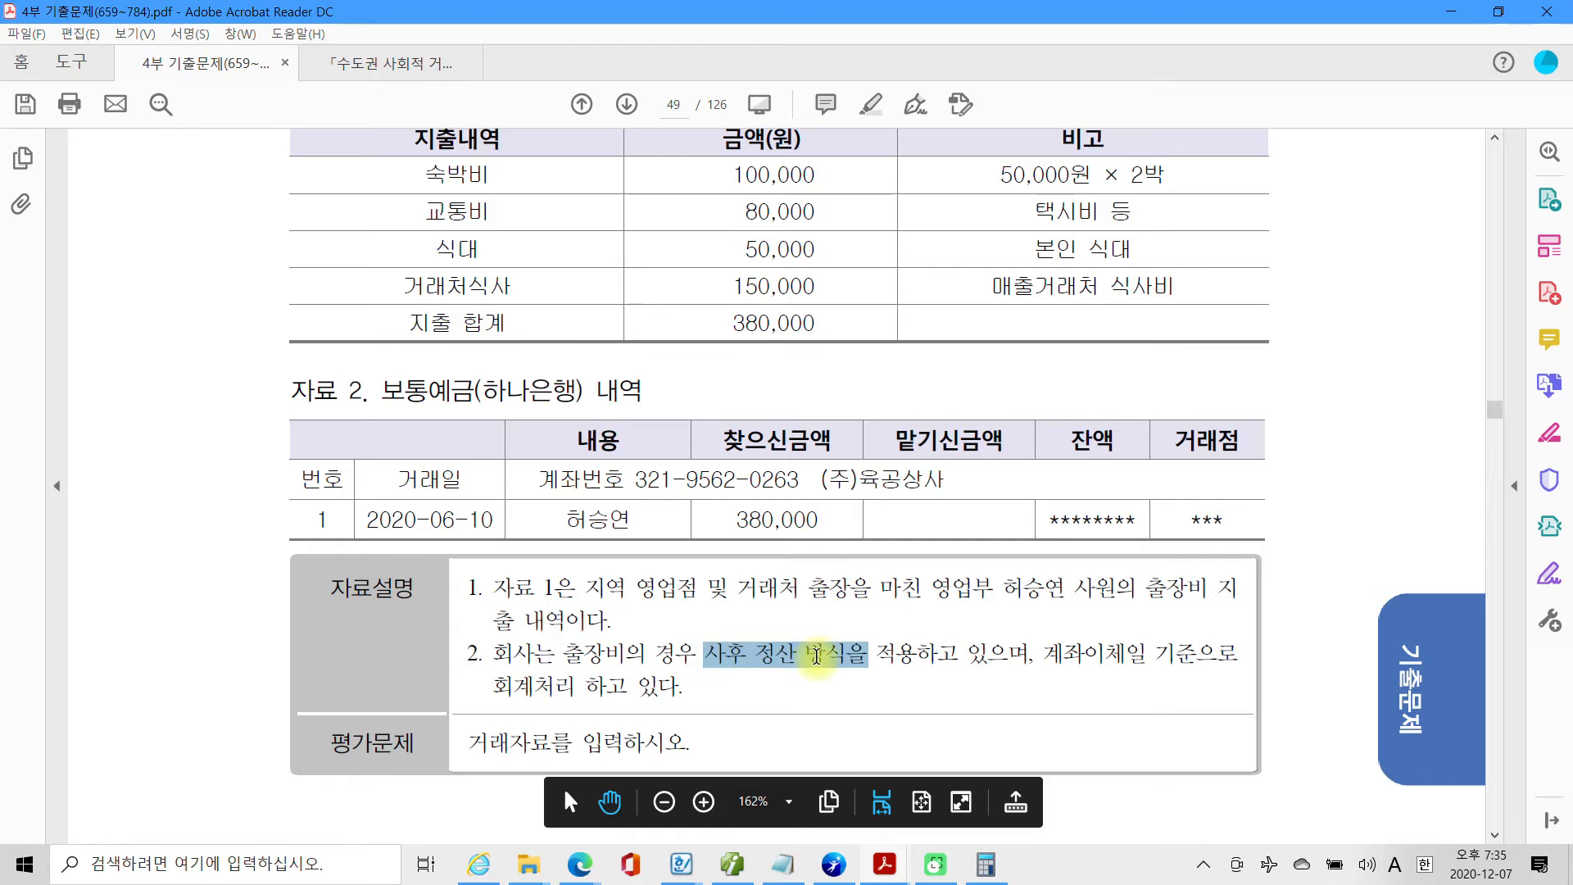
# Highlight the phrase 사후 정산 방식을 in the 자료설명 and the 거래일 2020-06-10 in 자료 2.
pyautogui.rightClick(823, 665)
pyautogui.click(860, 712)
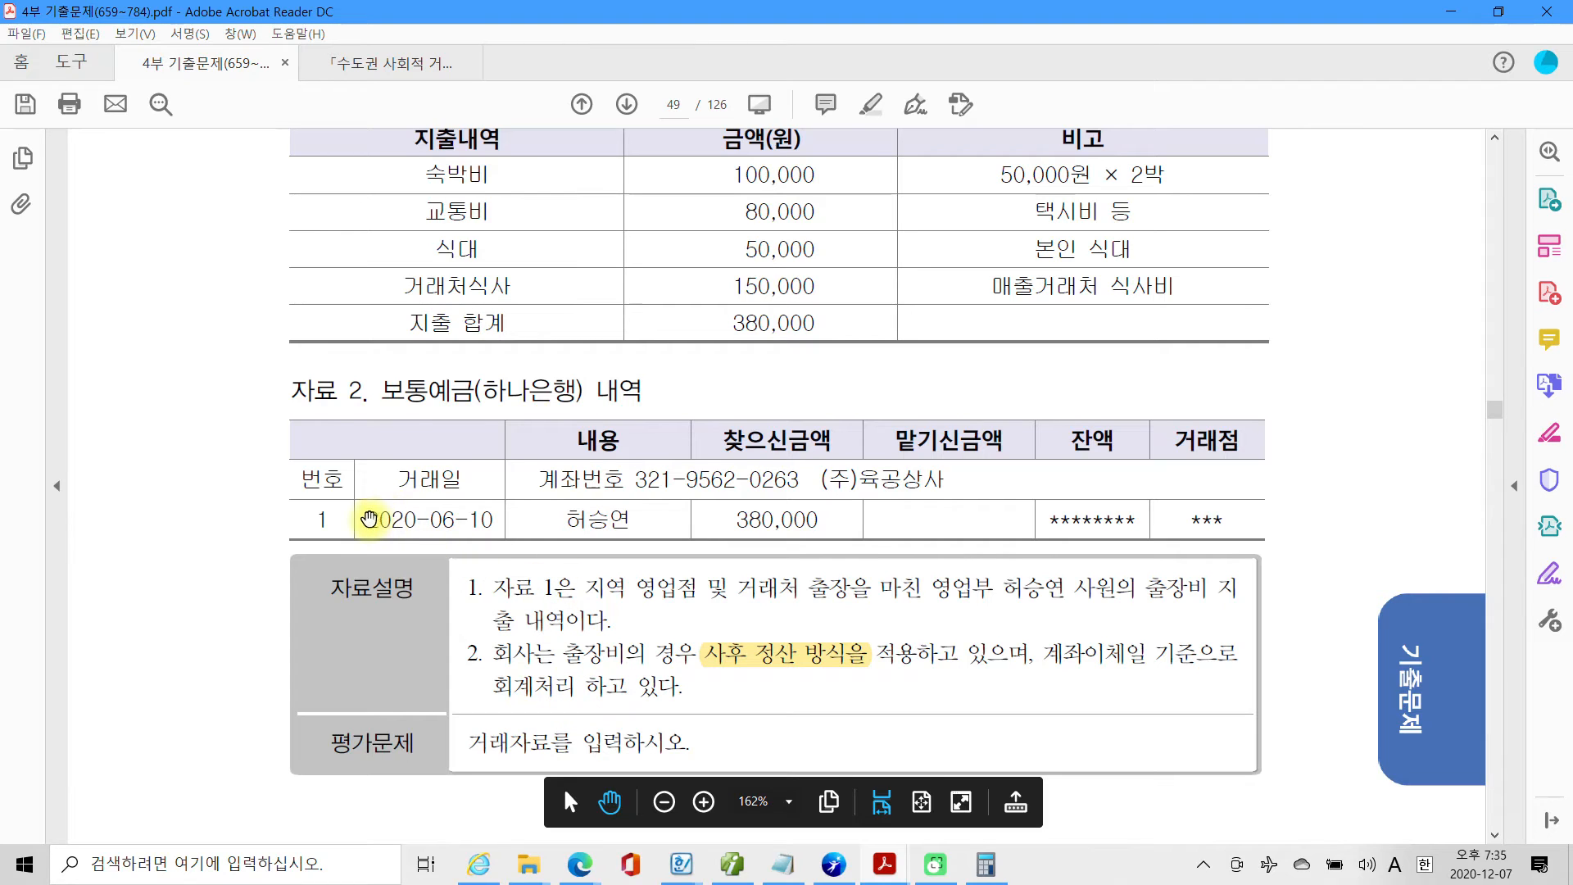
pyautogui.moveTo(369, 519); pyautogui.dragTo(491, 521)
pyautogui.rightClick(483, 530)
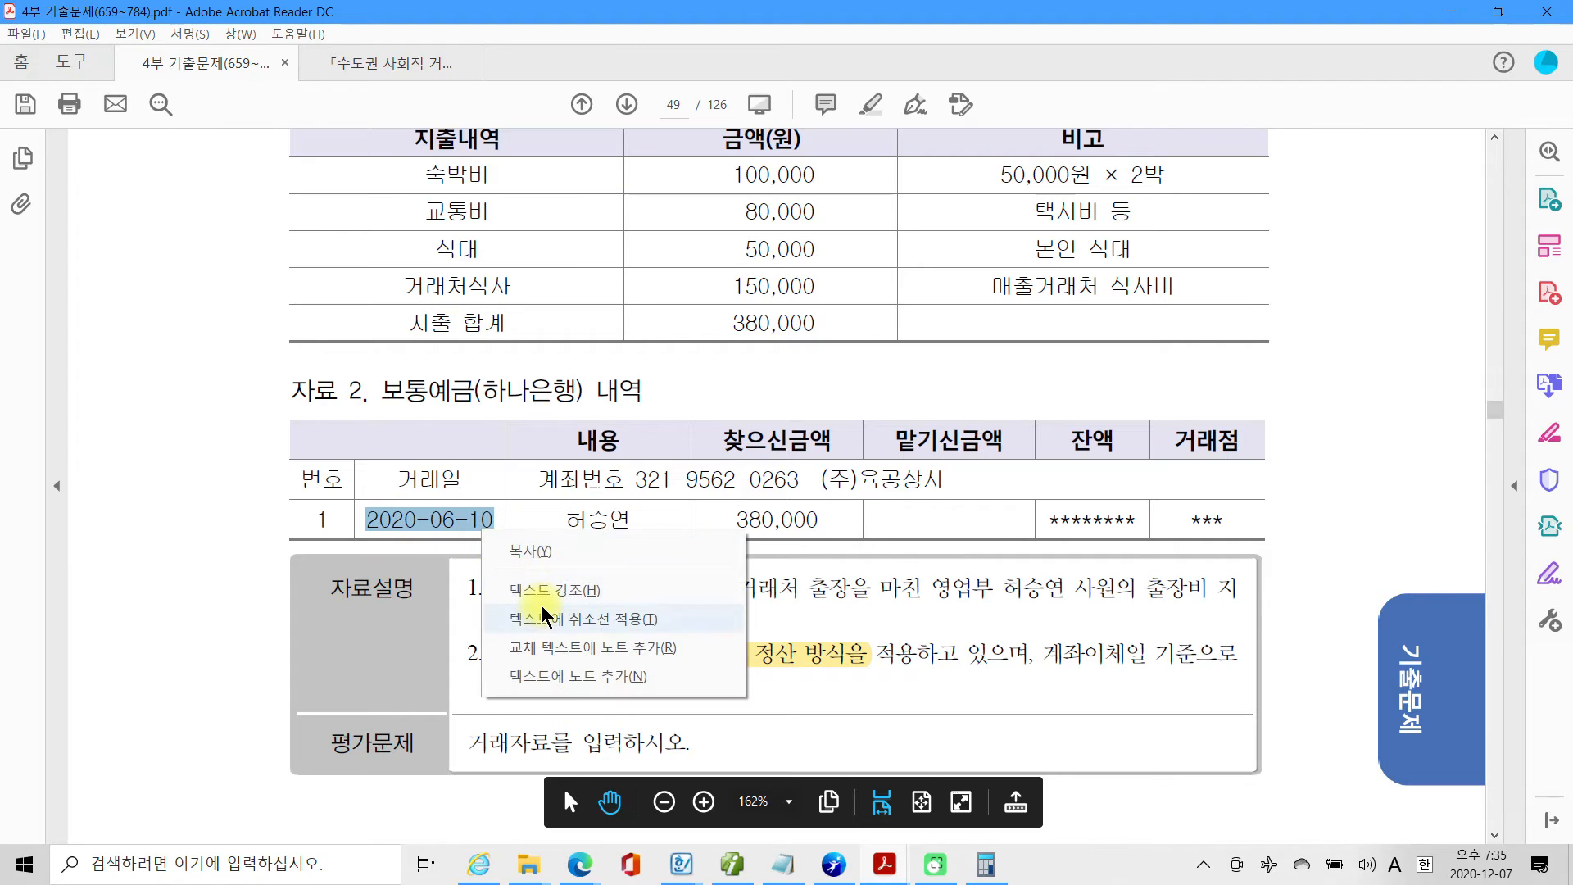
pyautogui.click(544, 590)
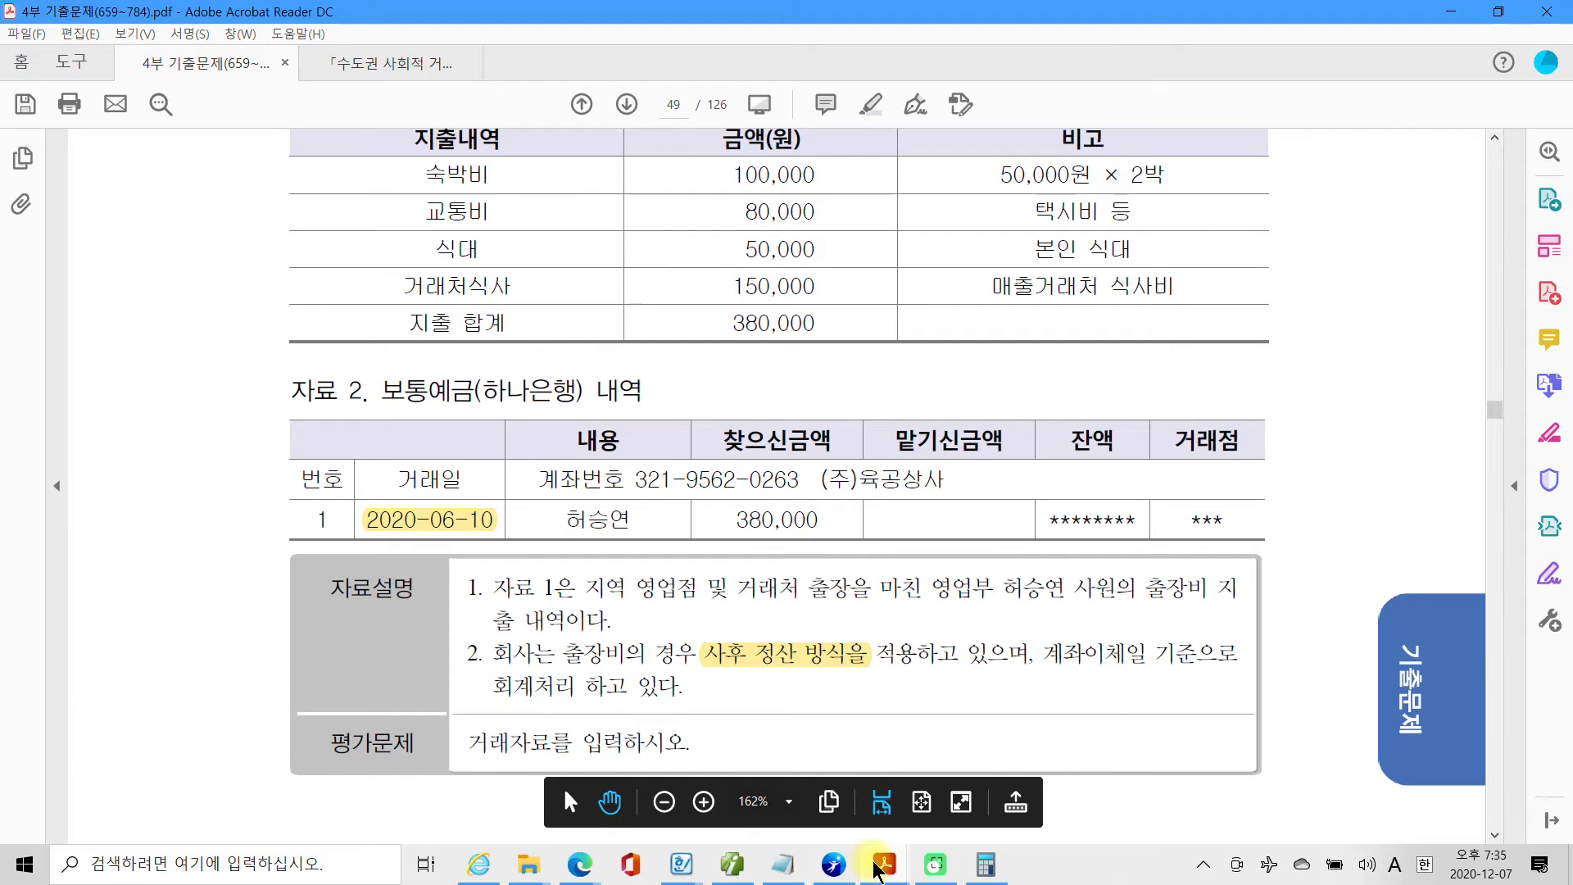
# Switch to Smart A and set the 일반전표입력 date to month 06, day 10.
pyautogui.click(731, 865)
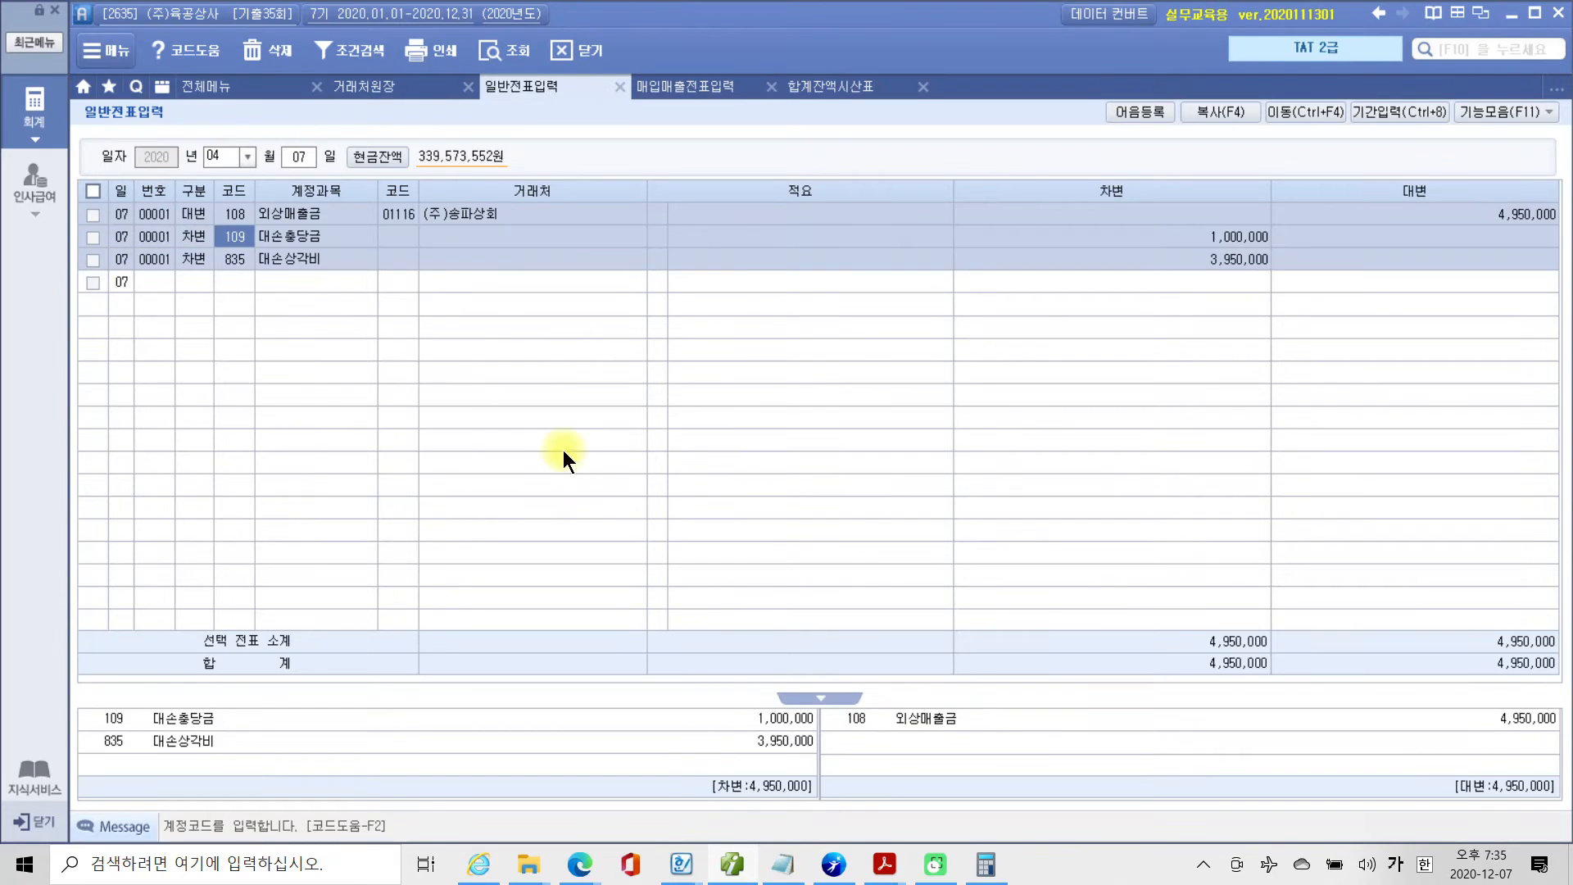
pyautogui.click(235, 156)
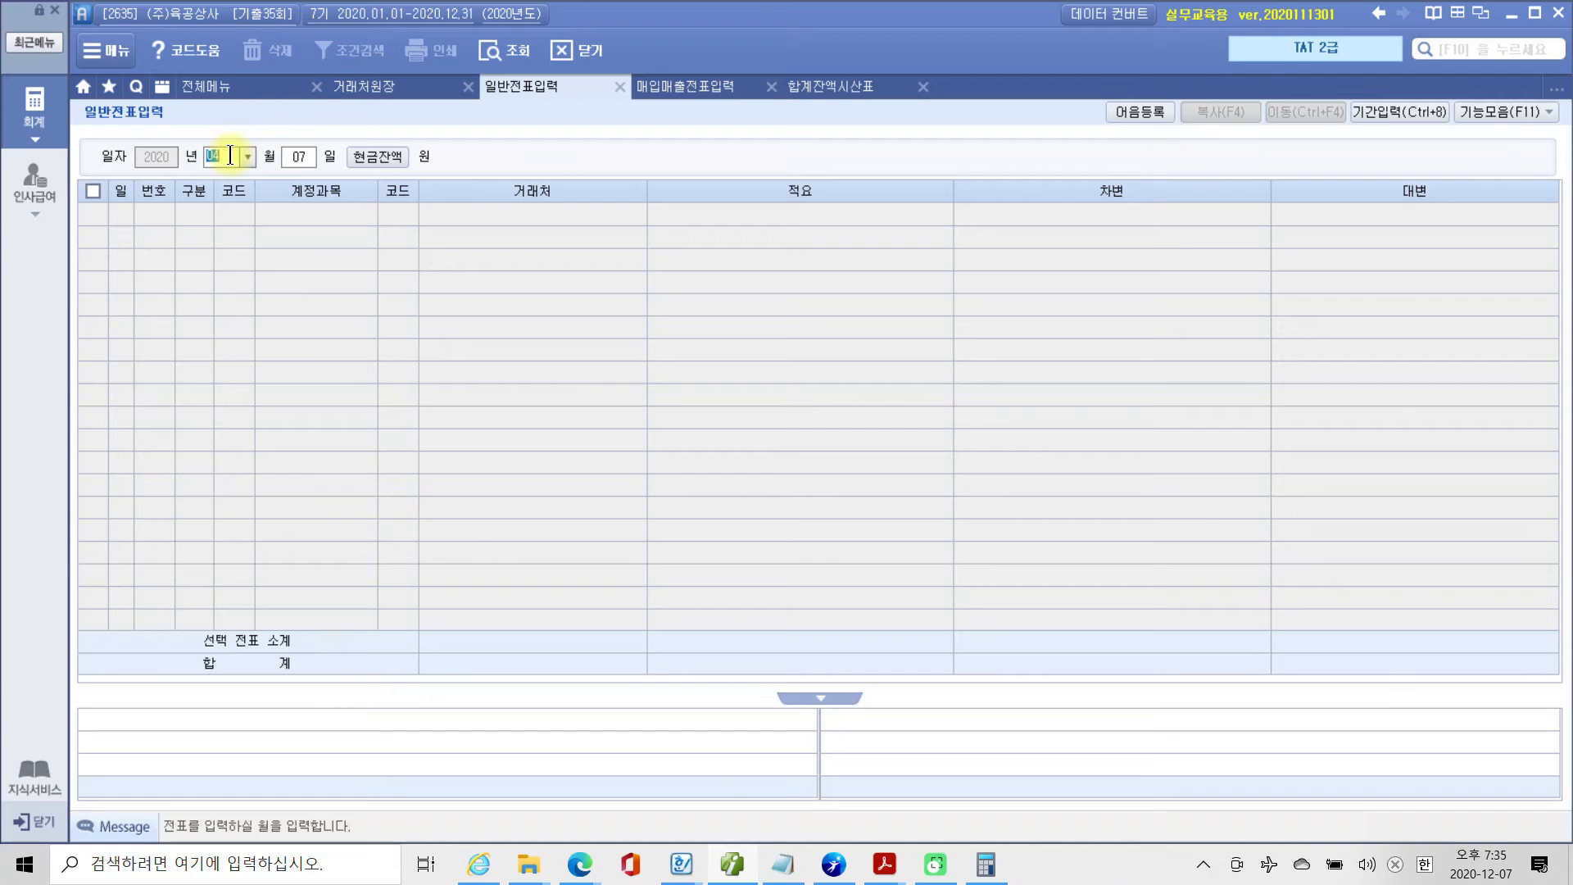
pyautogui.write('06')
pyautogui.press('Return')
pyautogui.write('10')
pyautogui.press('Return')
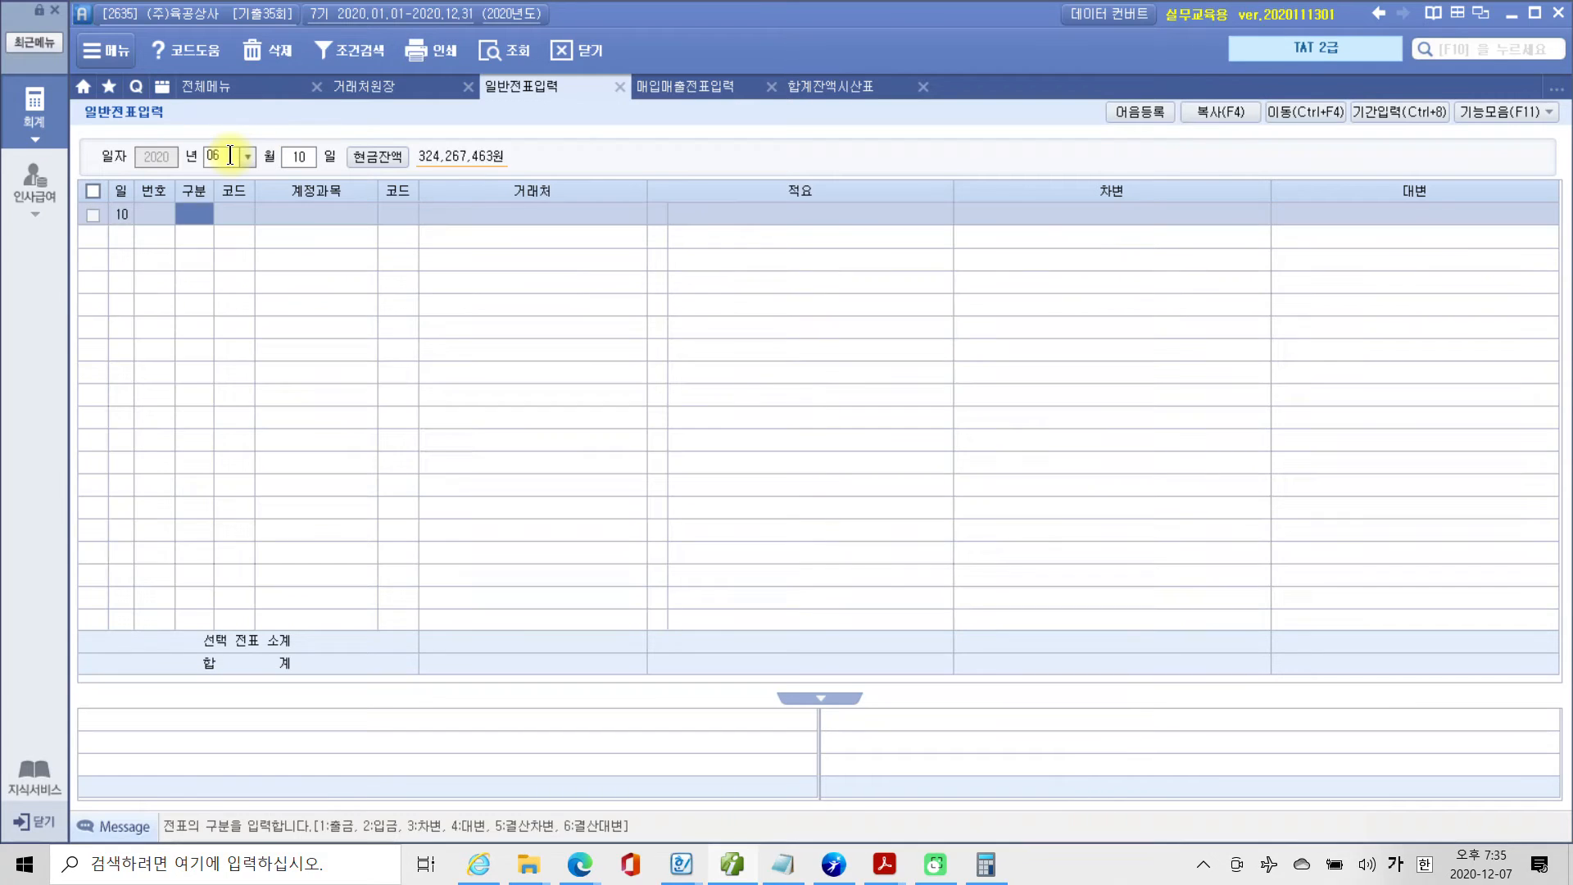
# Enter a 대변 line for account 103 보통예금 with 거래처 하나은행, no 적요, and an amount of 380,000.
pyautogui.write('4')
pyautogui.press('Return')
pyautogui.write('103')
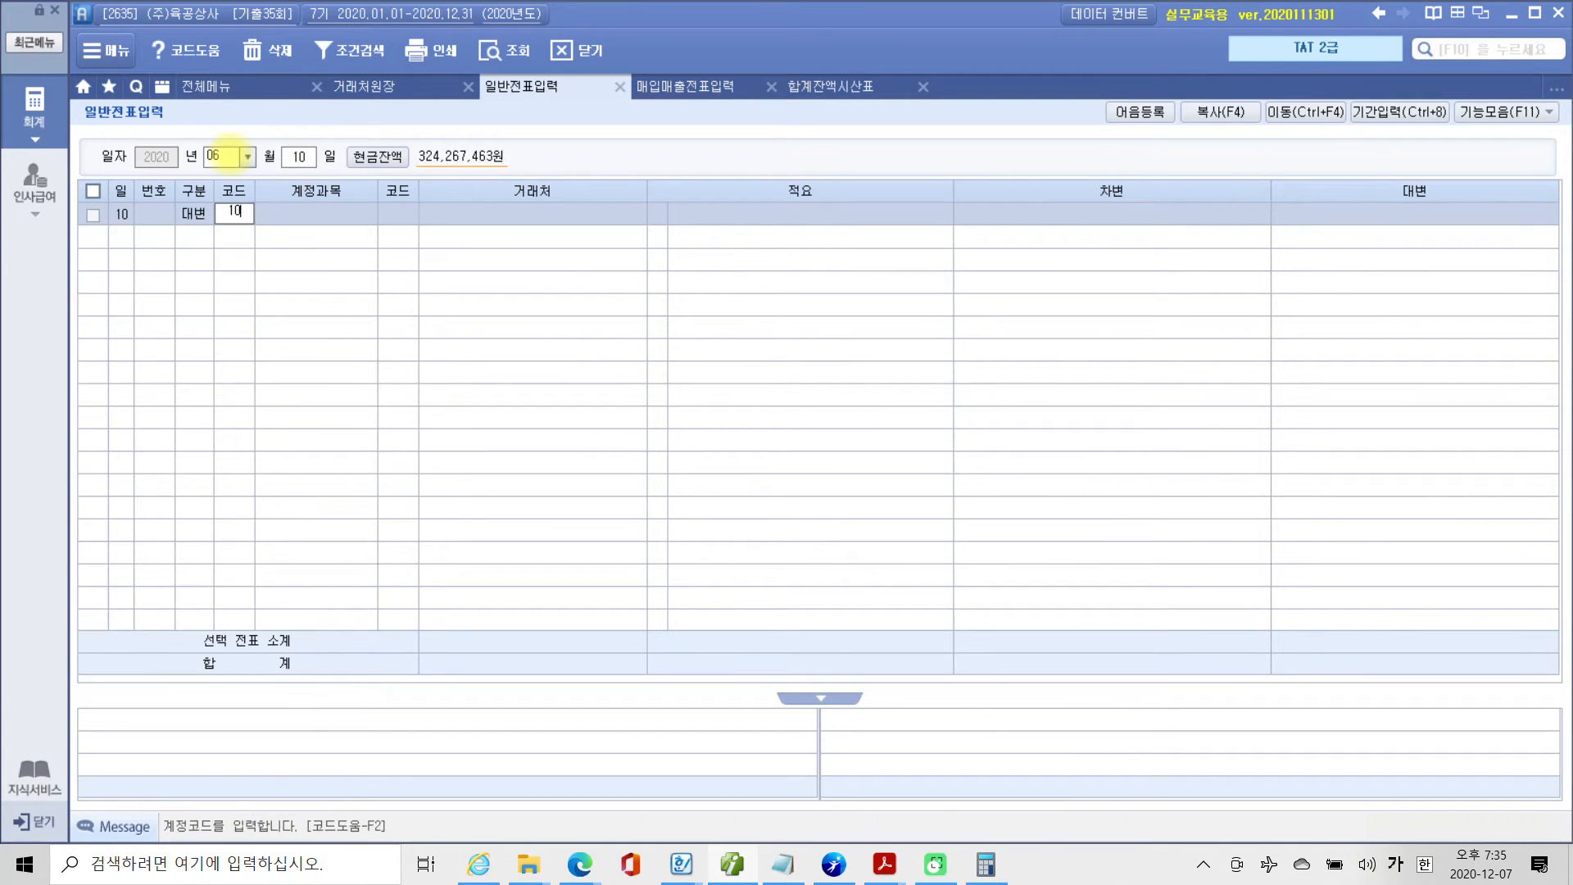
pyautogui.press('Return')
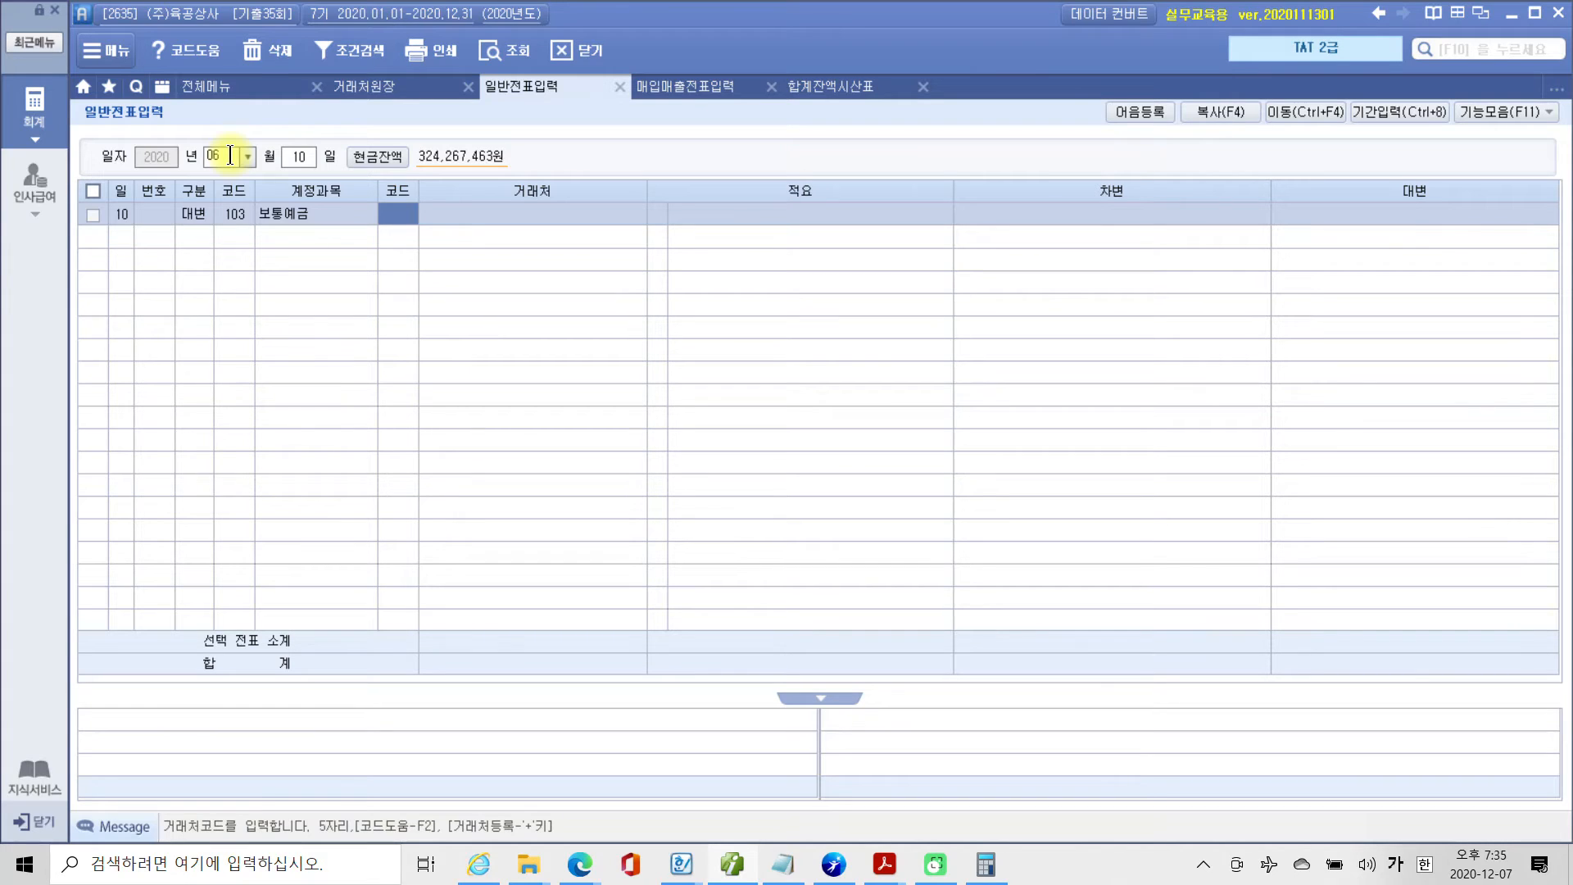
pyautogui.write('하나')
pyautogui.press('Return')
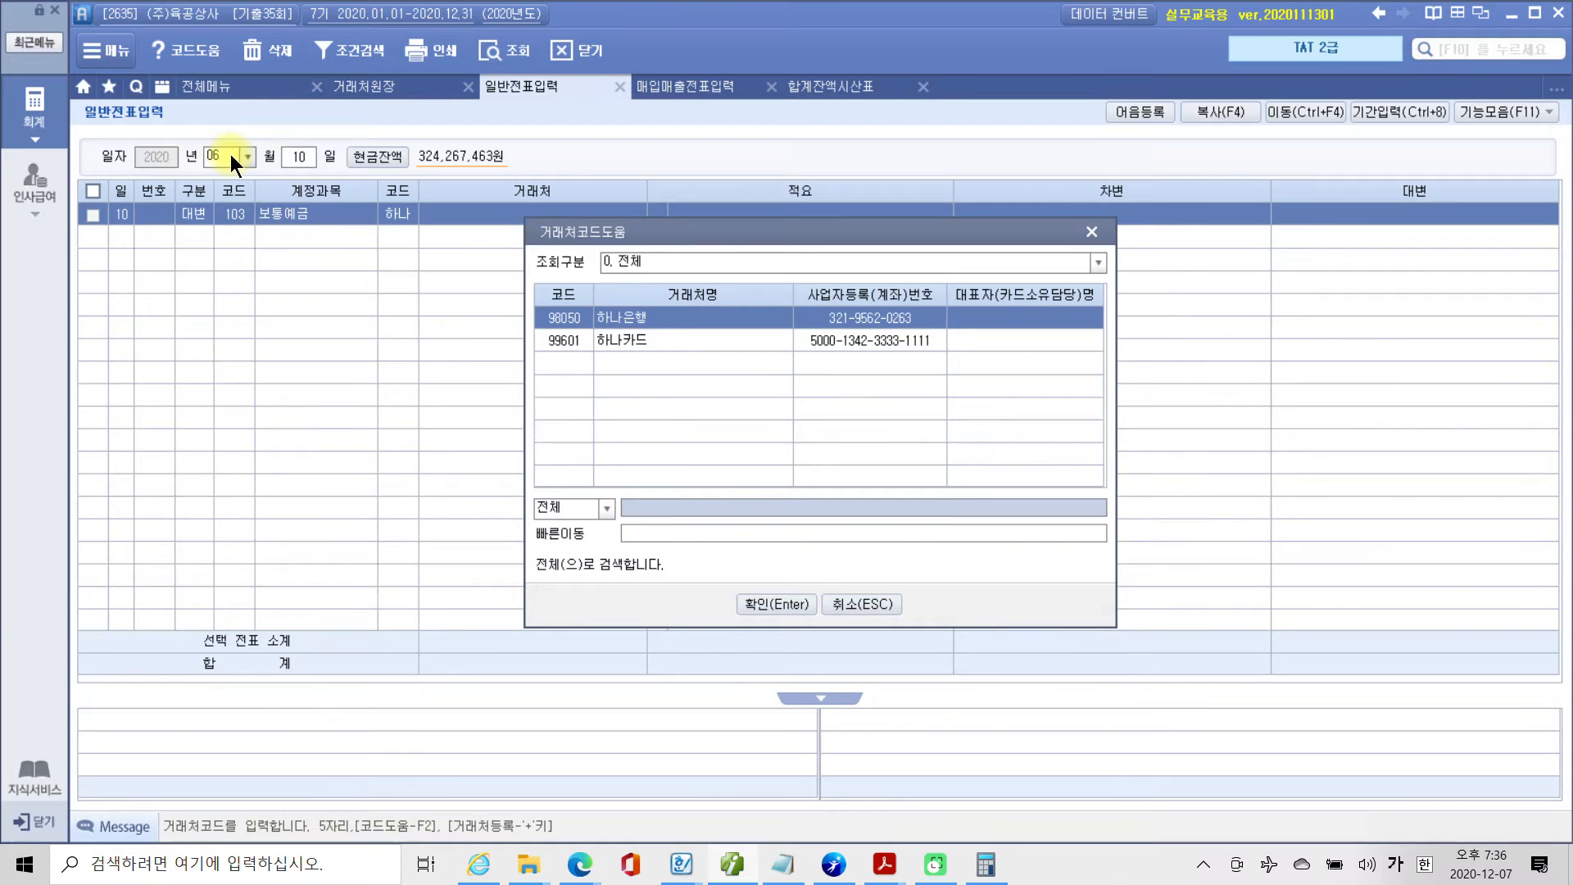
pyautogui.press('Return')
pyautogui.press('Return')
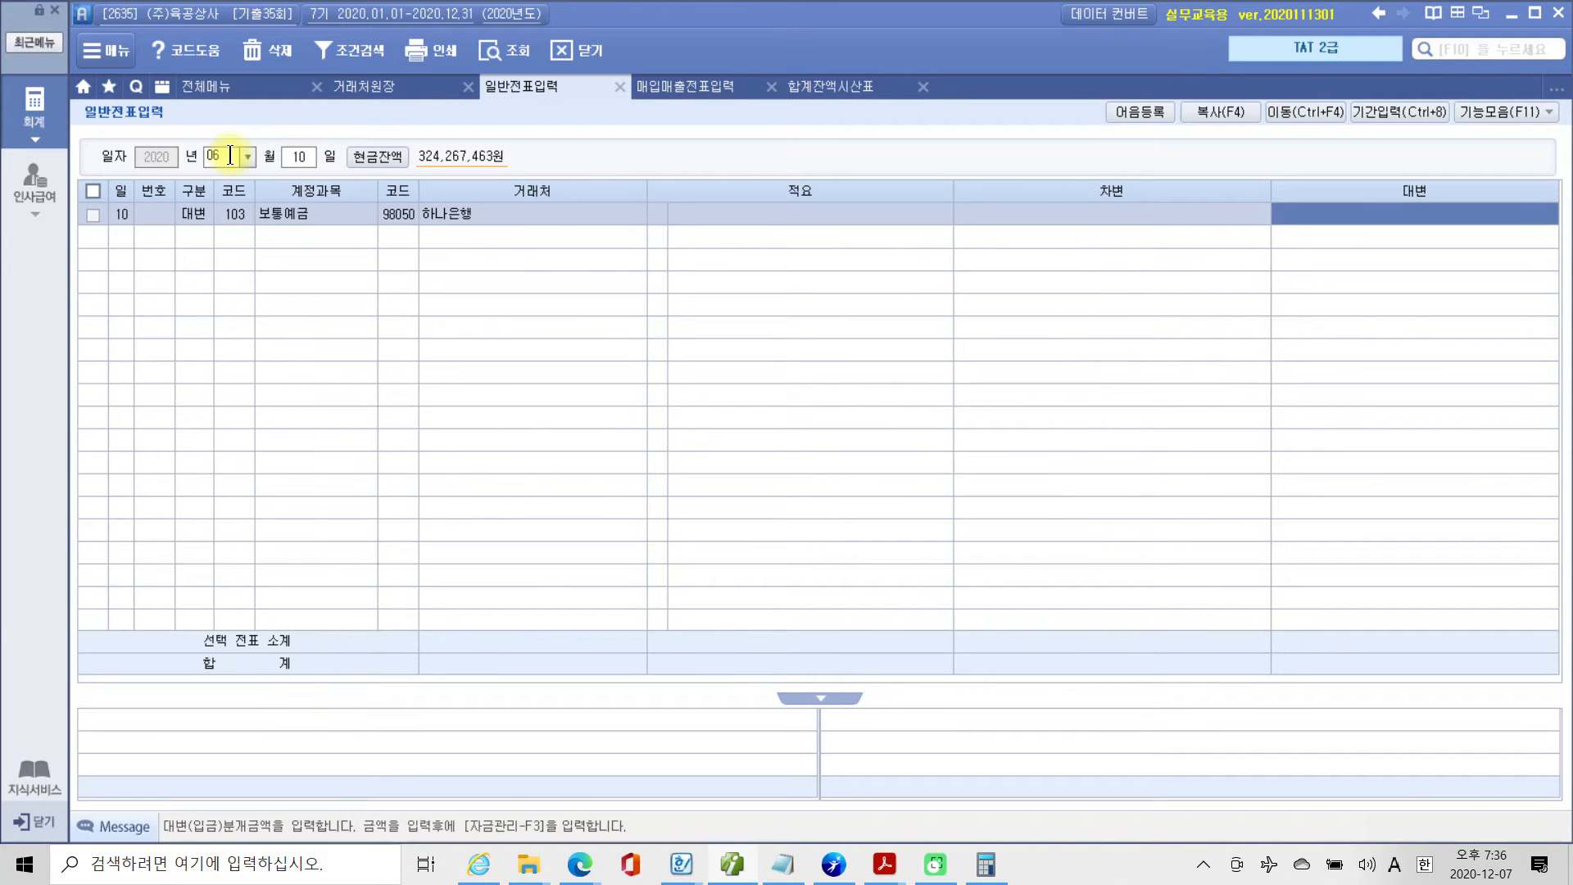
pyautogui.write('3800000')
pyautogui.press('Return')
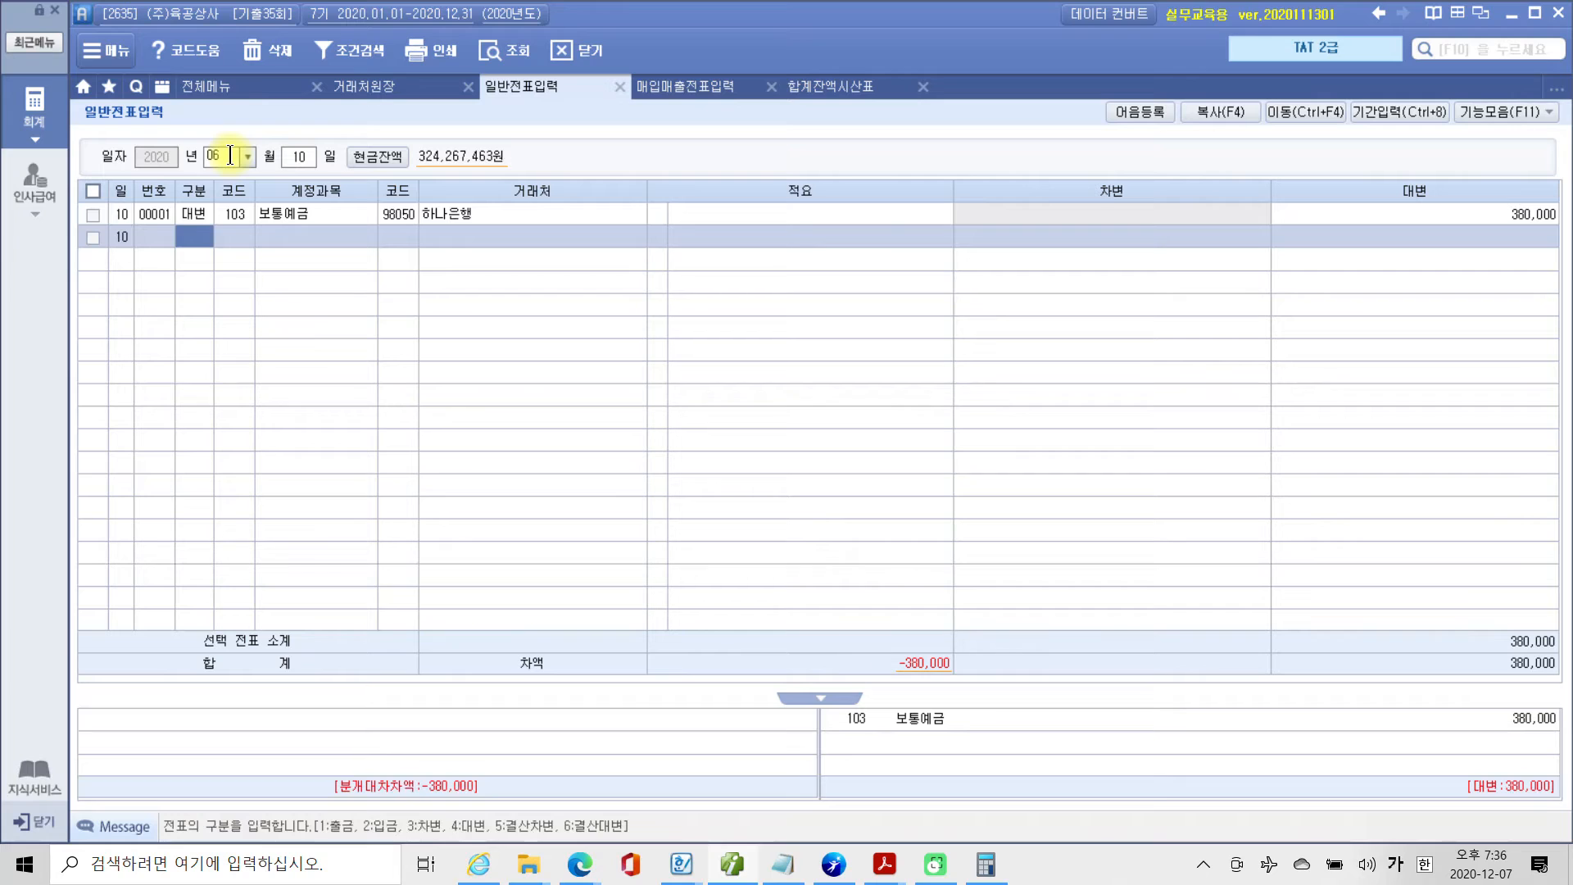
# Start a 차변 line below the 보통예금 line and assign it account 813 접대비.
pyautogui.write('3')
pyautogui.write('접대')
pyautogui.press('Return')
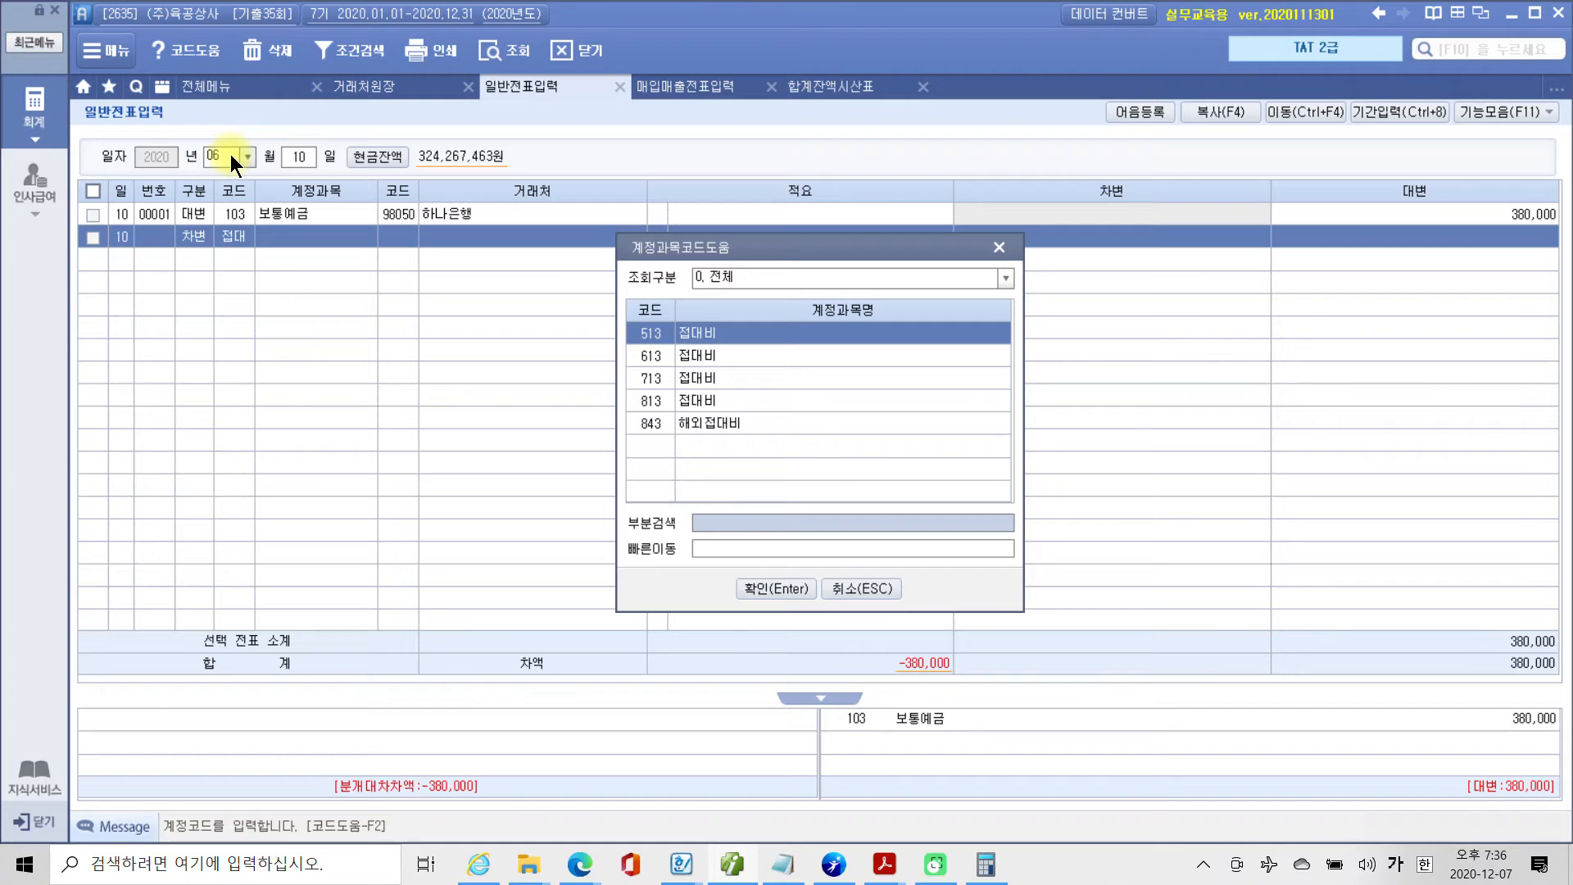
pyautogui.press('Down')
pyautogui.press('Down')
pyautogui.press('Down')
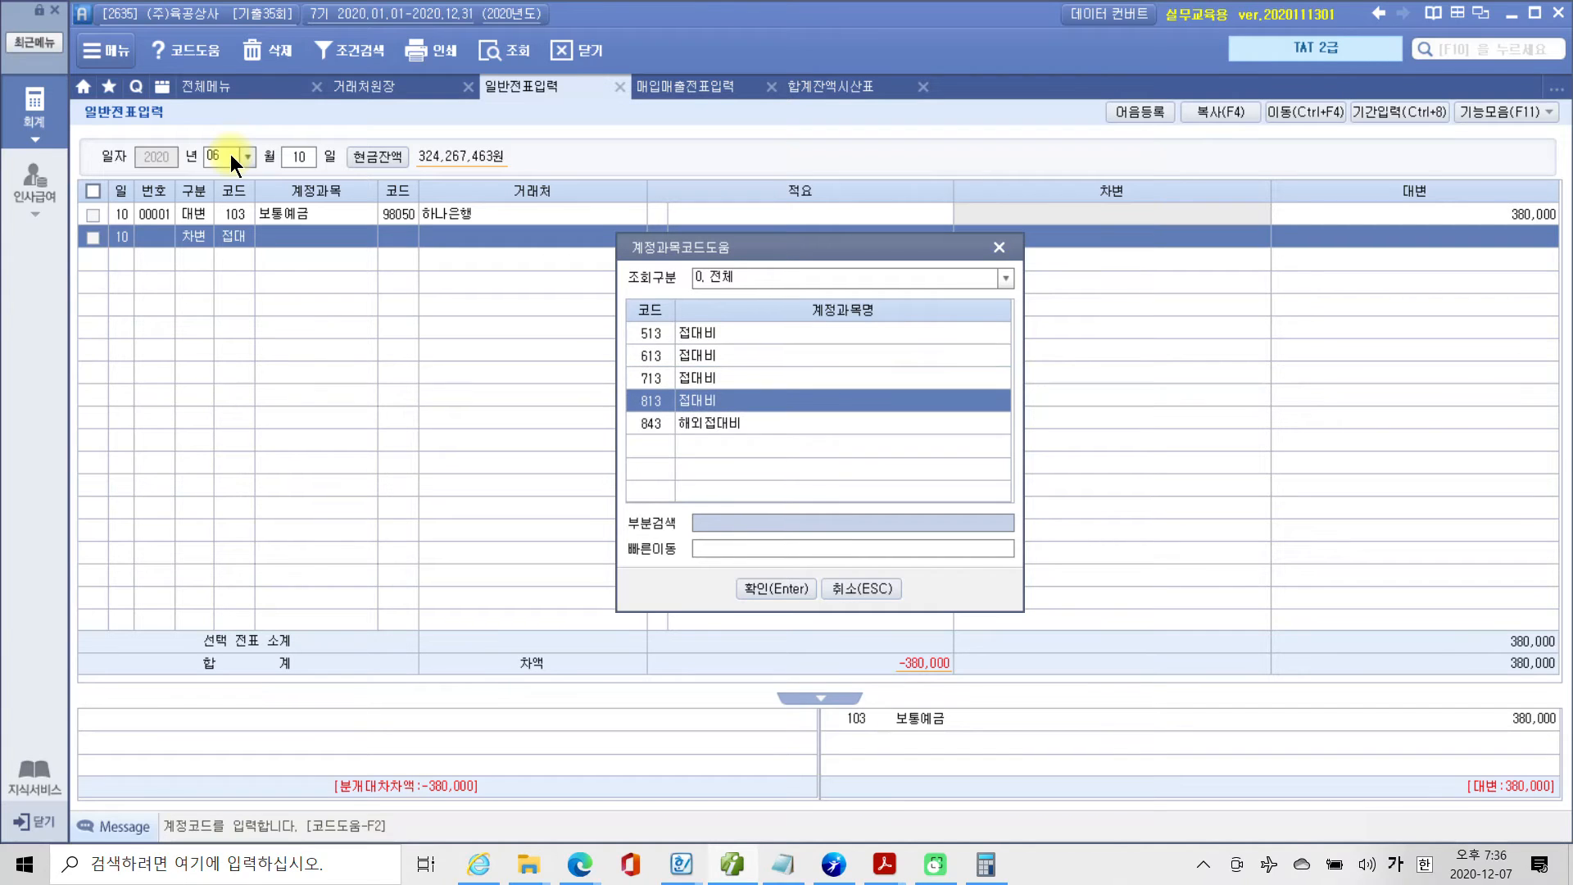
pyautogui.press('Return')
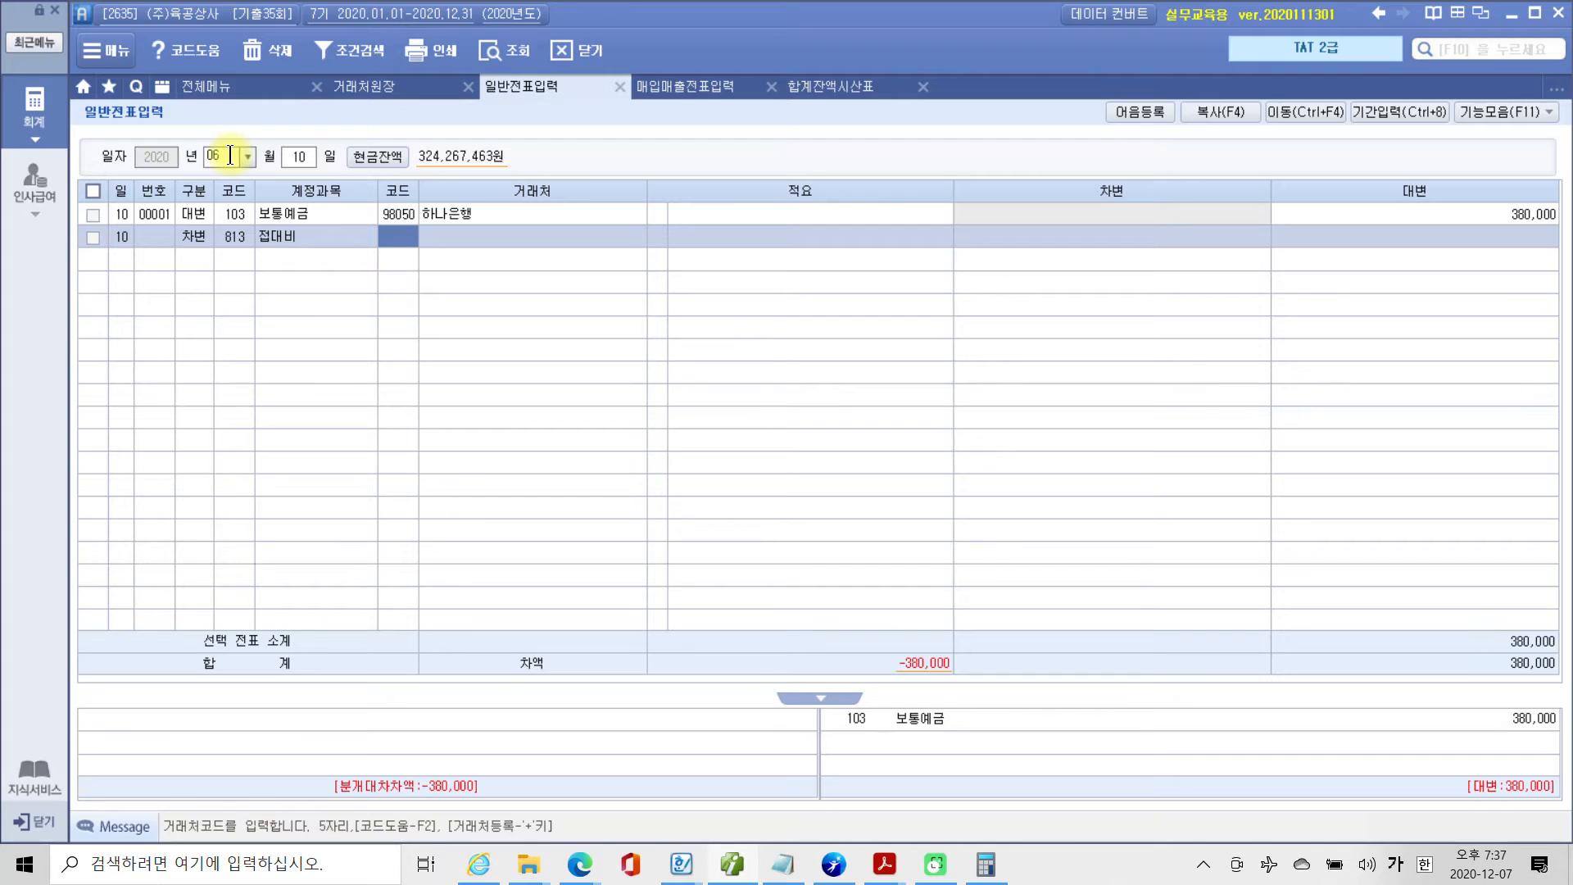
# Leave 거래처 and 적요 empty on the 접대비 line and enter a 차변 amount of 150,000.
pyautogui.press('Return')
pyautogui.press('Return')
pyautogui.press('Return')
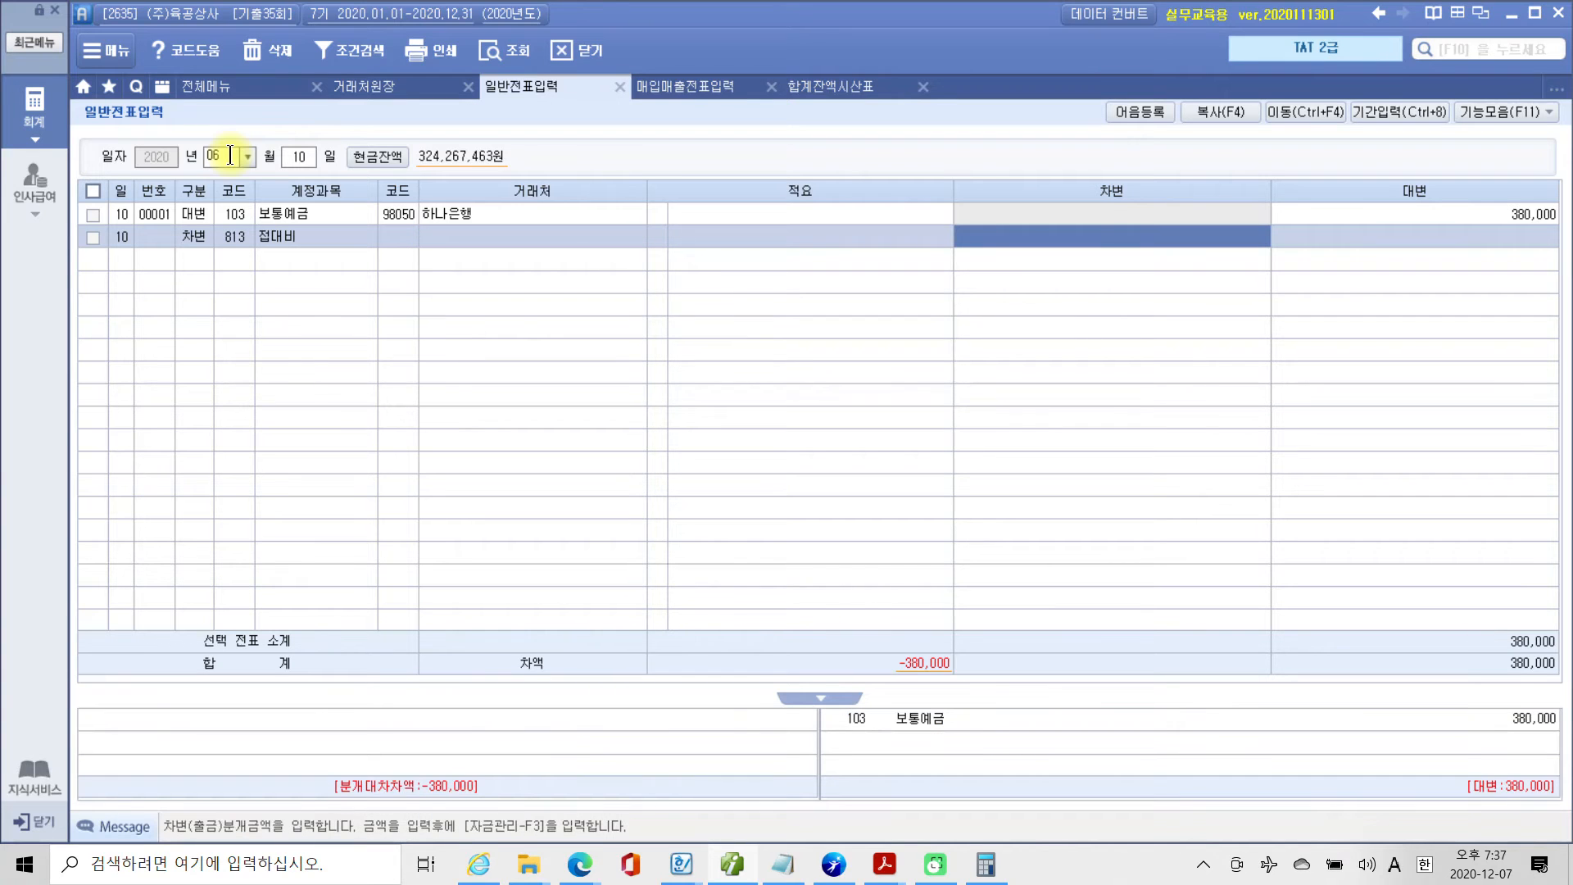
pyautogui.write('1500000')
pyautogui.press('Return')
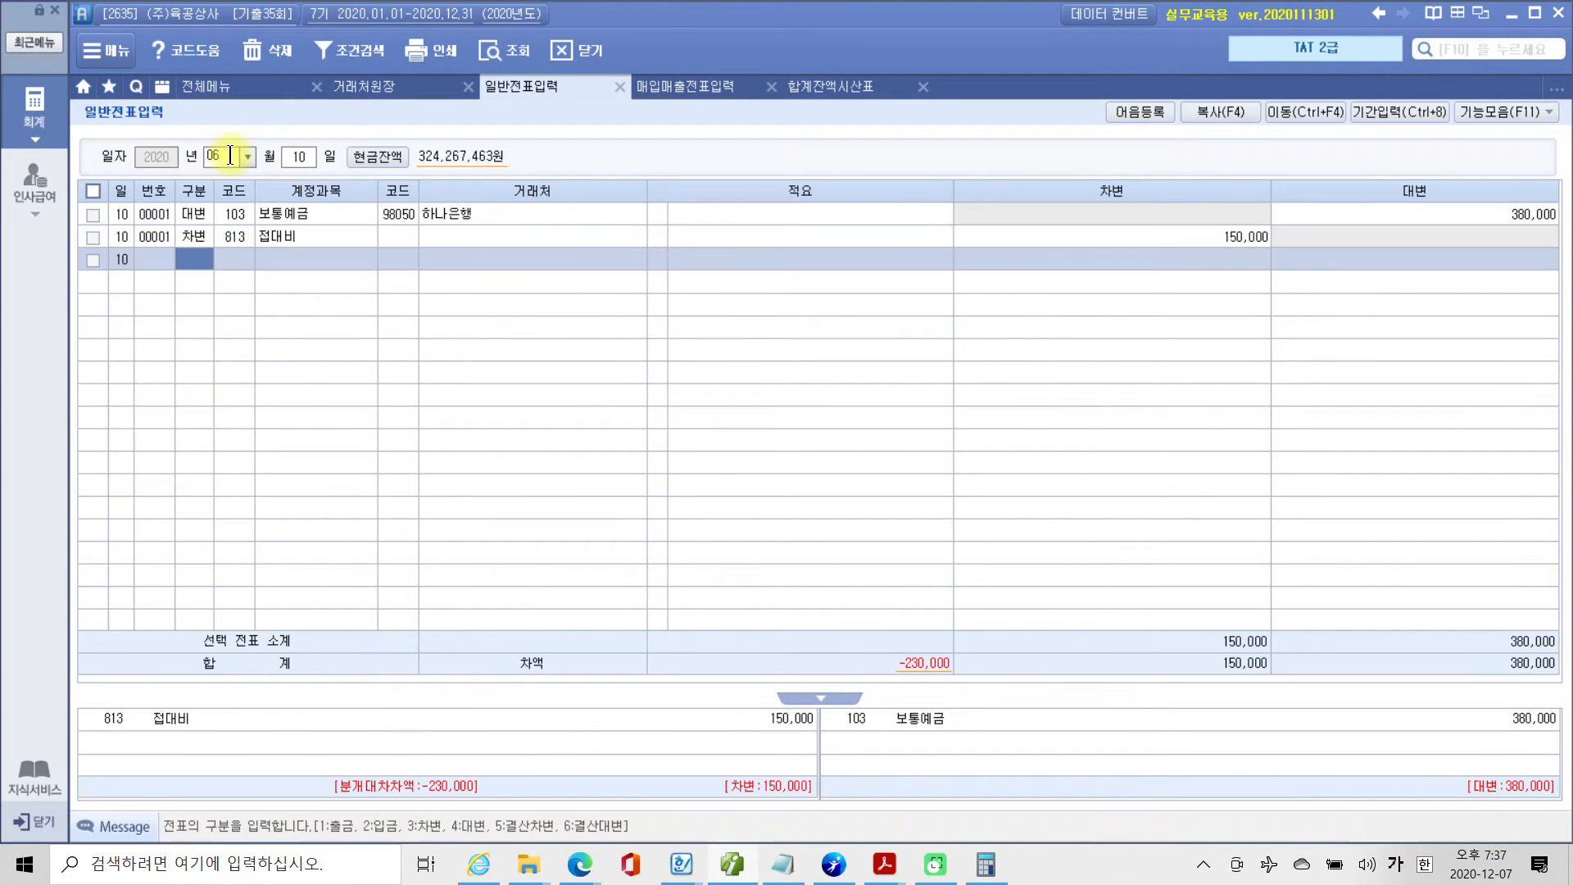
# Add a 차변 line for account 812 여비교통비 with no 거래처 or 적요 and an amount of 230,000.
pyautogui.write('3')
pyautogui.press('Return')
pyautogui.write('812')
pyautogui.press('Return')
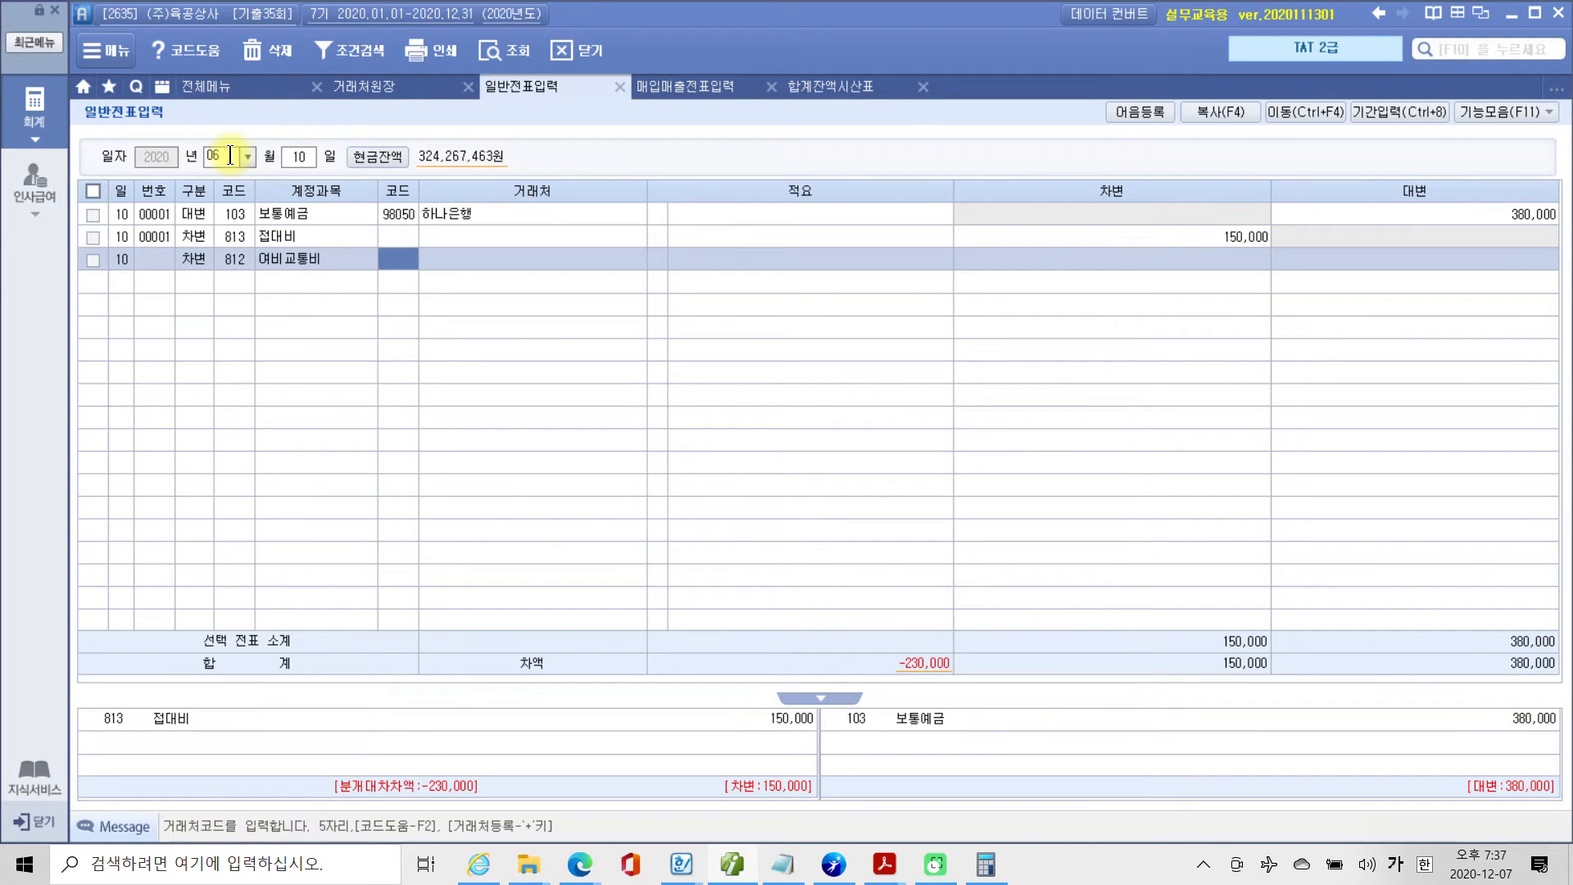
pyautogui.press('Return')
pyautogui.press('Return')
pyautogui.press('Return')
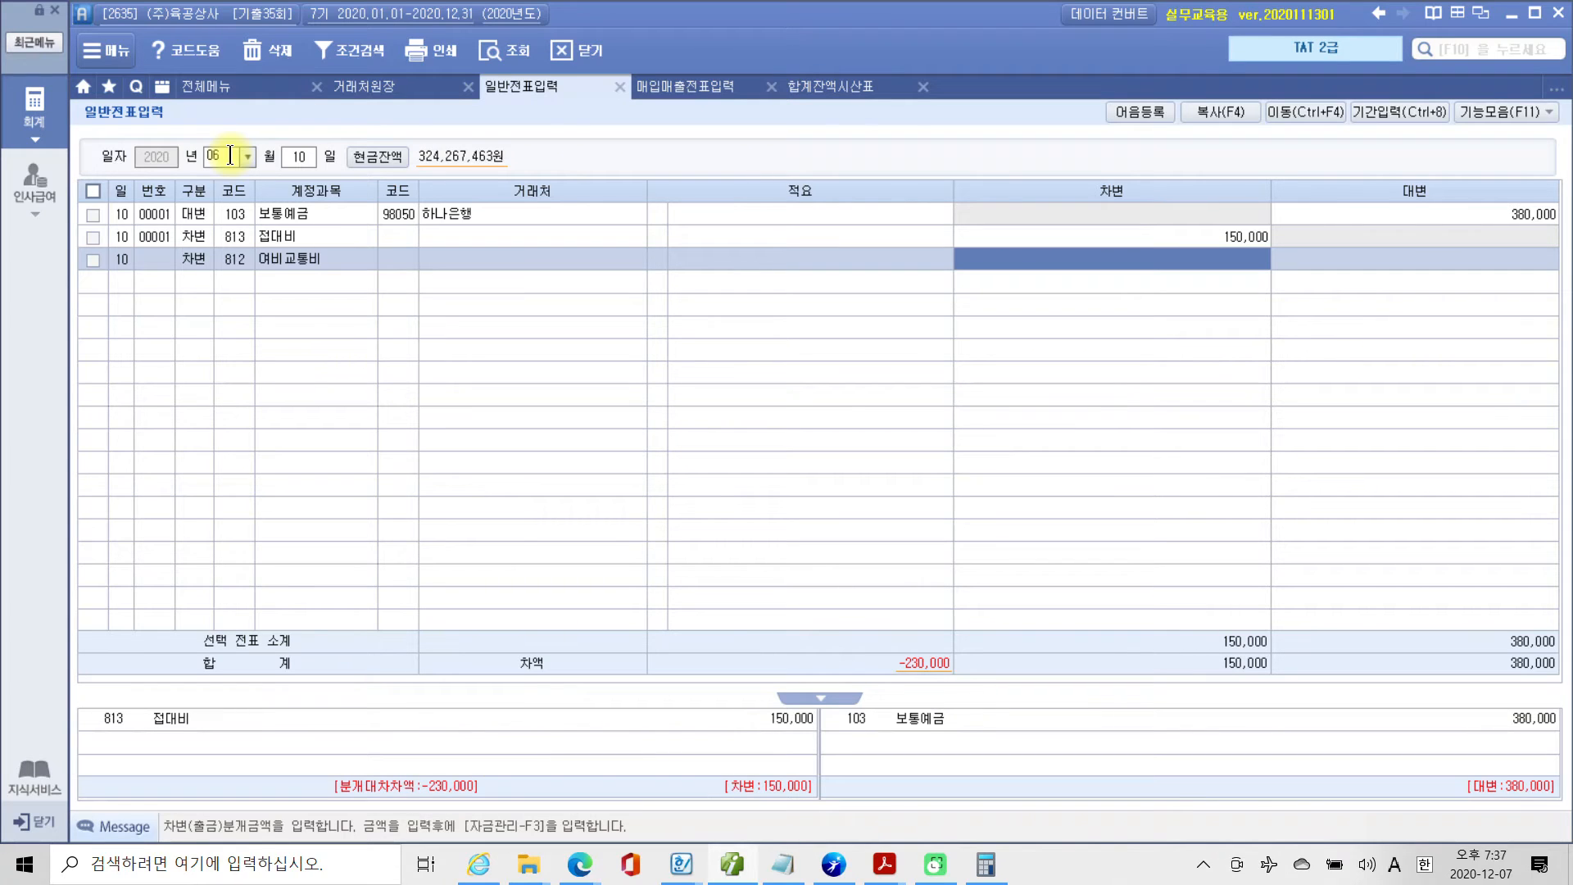
pyautogui.write('000')
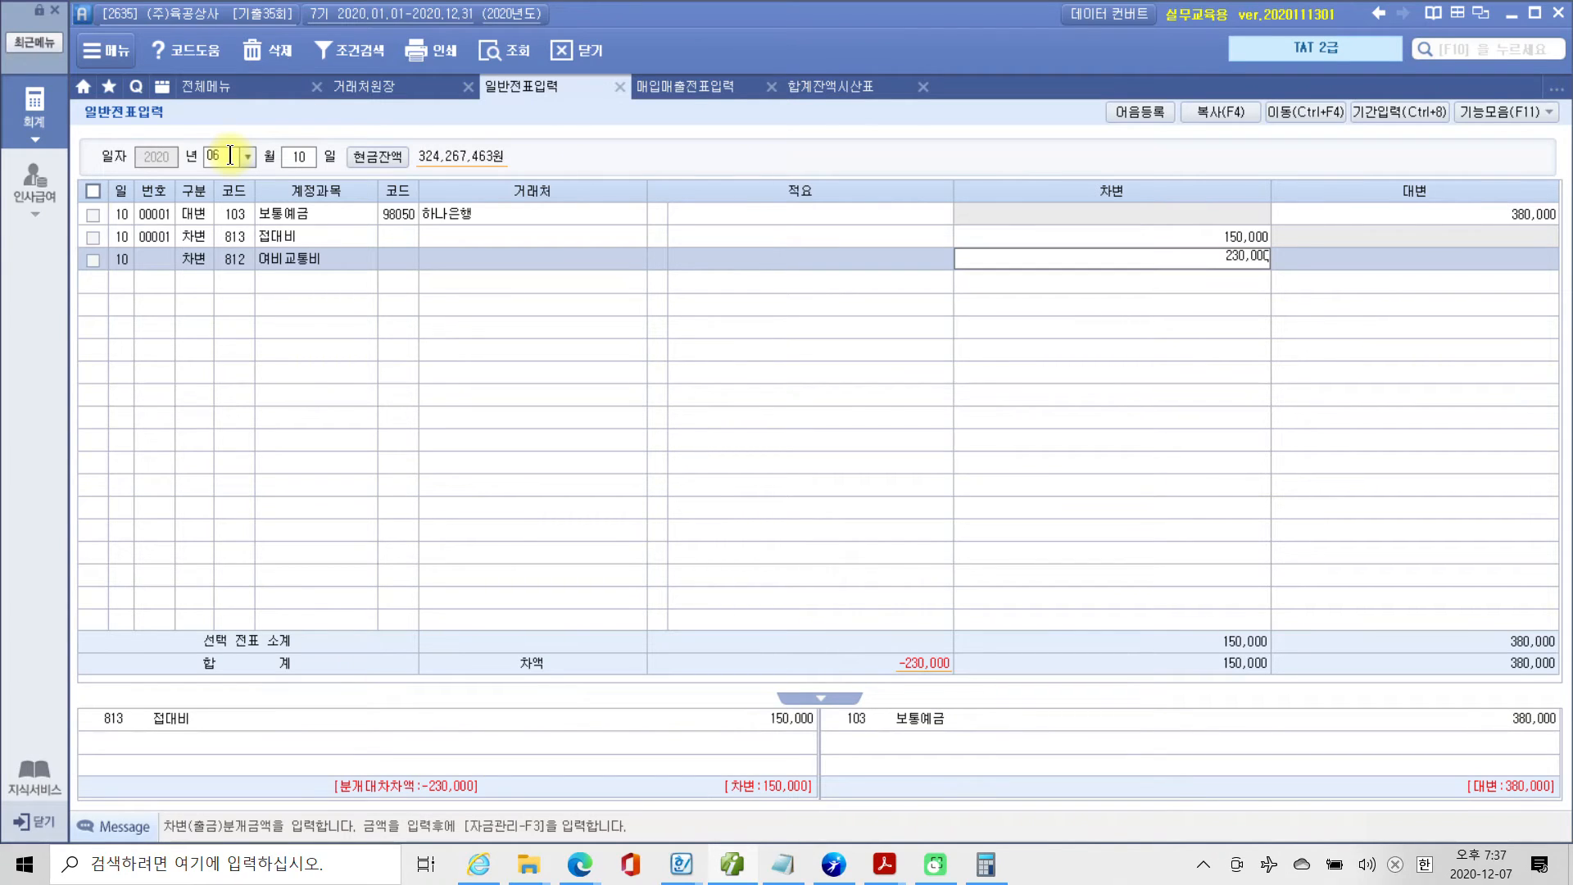
pyautogui.press('Return')
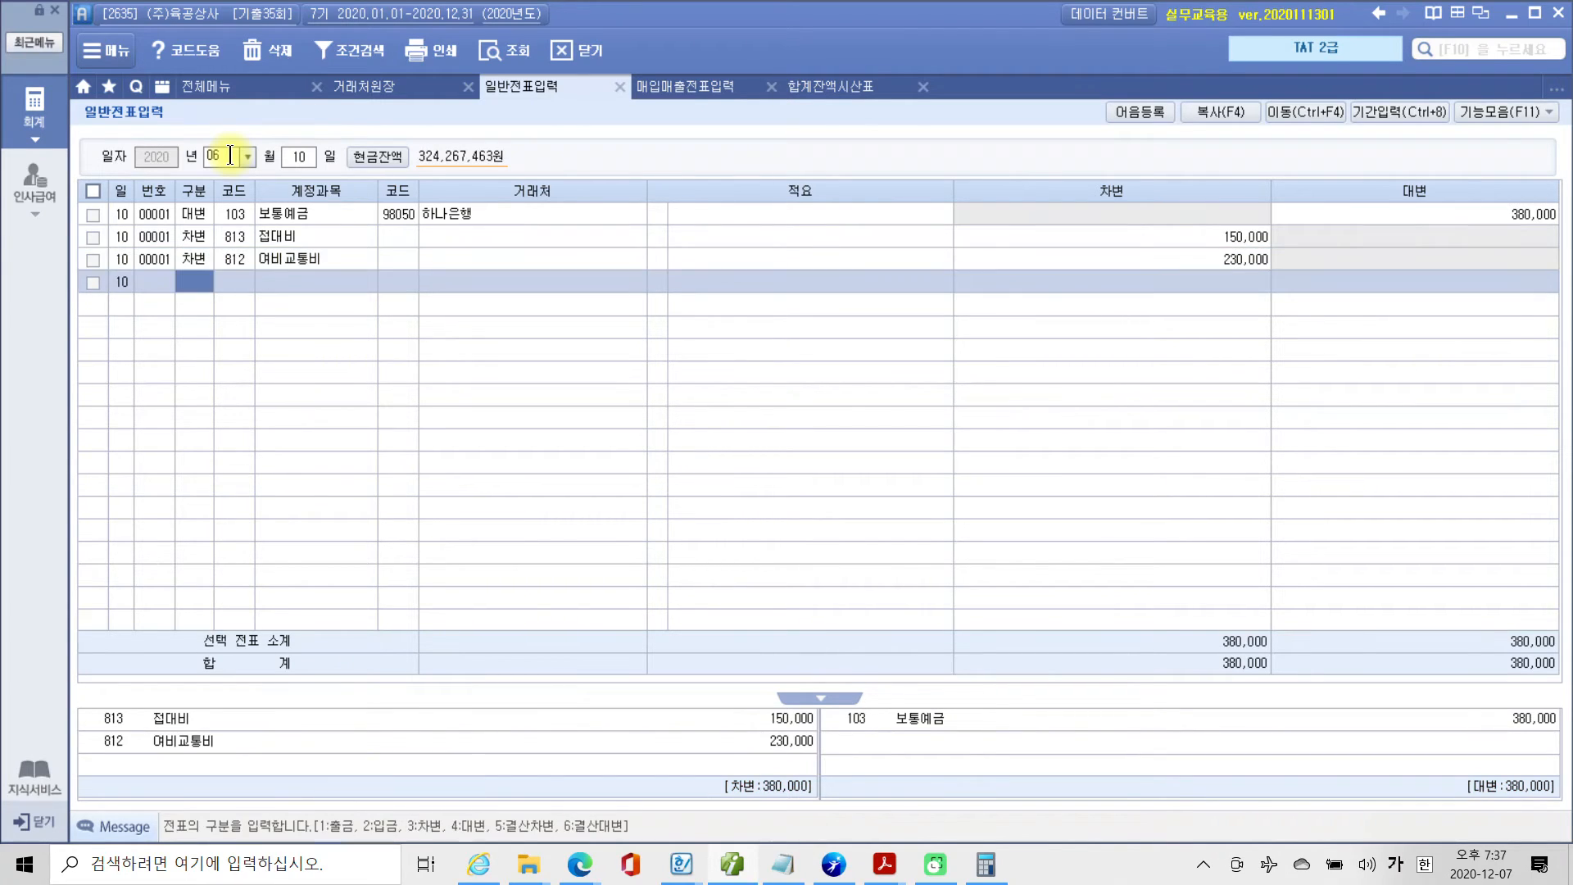
pyautogui.click(276, 212)
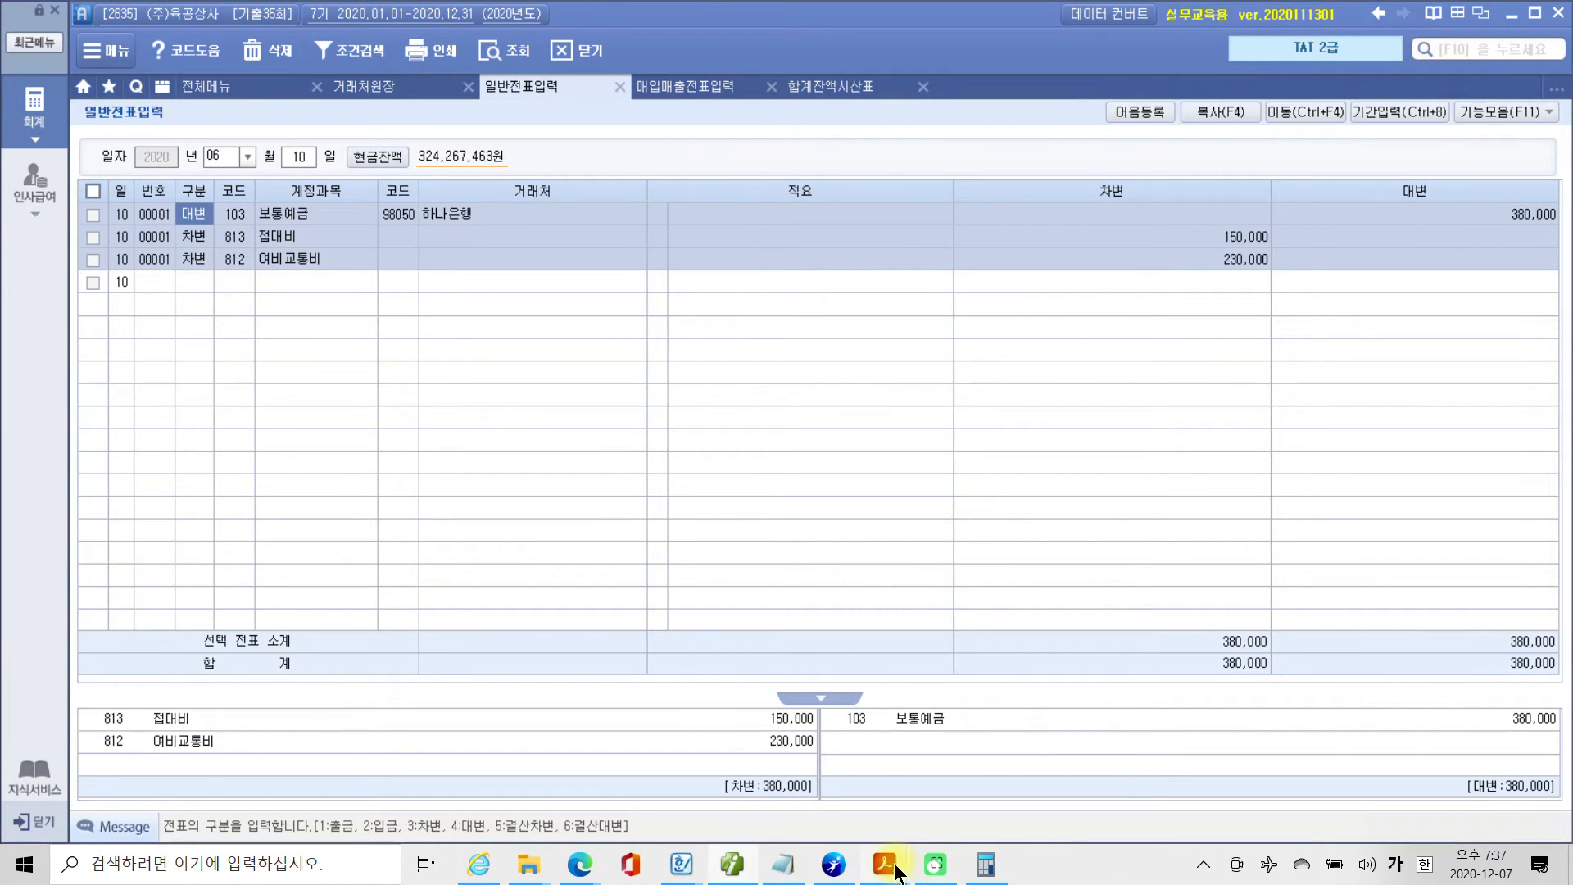
# Switch to the exam PDF in Acrobat Reader and read 문제 2 item 1, 과세매출자료의 전자세금계산서 발행, down to its 평가문제.
pyautogui.moveTo(889, 867)
pyautogui.click(842, 795)
pyautogui.scroll(-7, 840, 767)
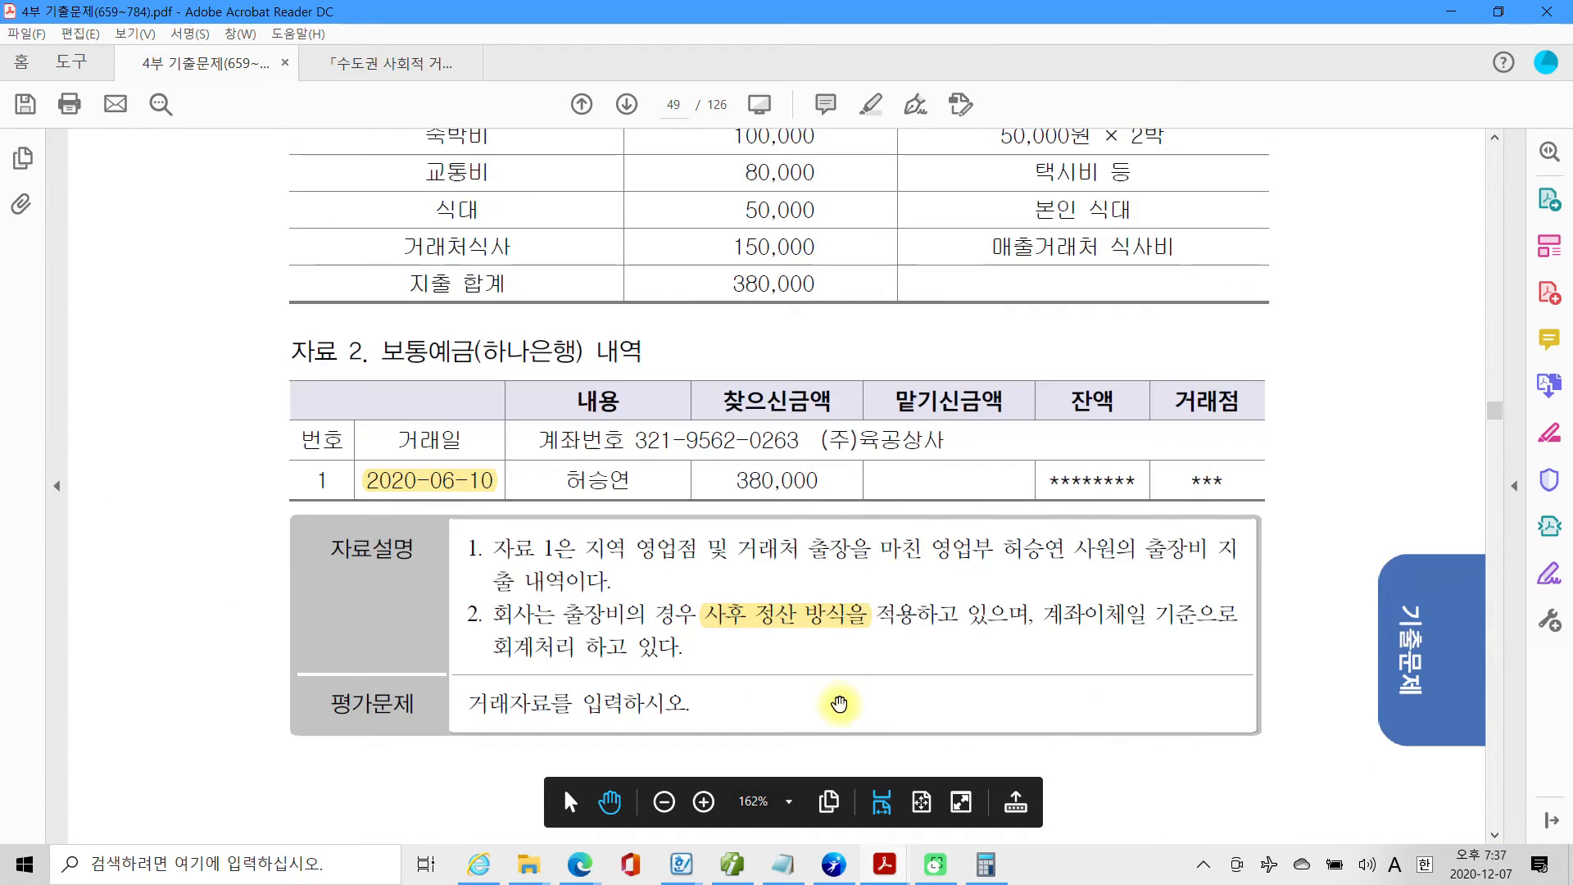
pyautogui.scroll(2, 835, 713)
pyautogui.scroll(3, 842, 711)
pyautogui.scroll(-9, 842, 710)
pyautogui.scroll(-1, 843, 709)
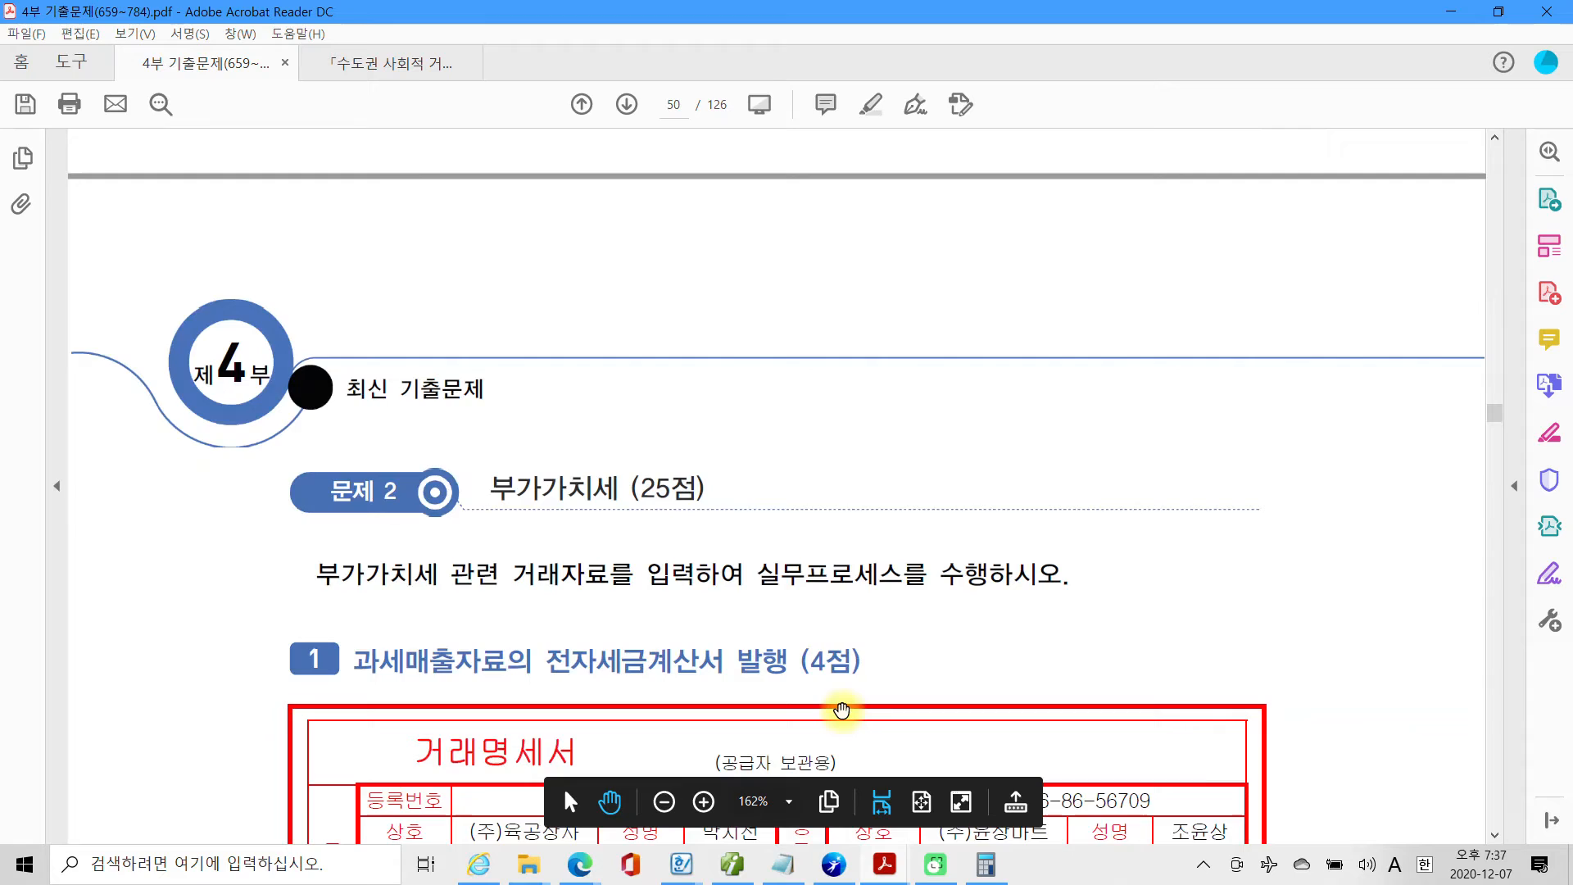
pyautogui.scroll(2, 842, 709)
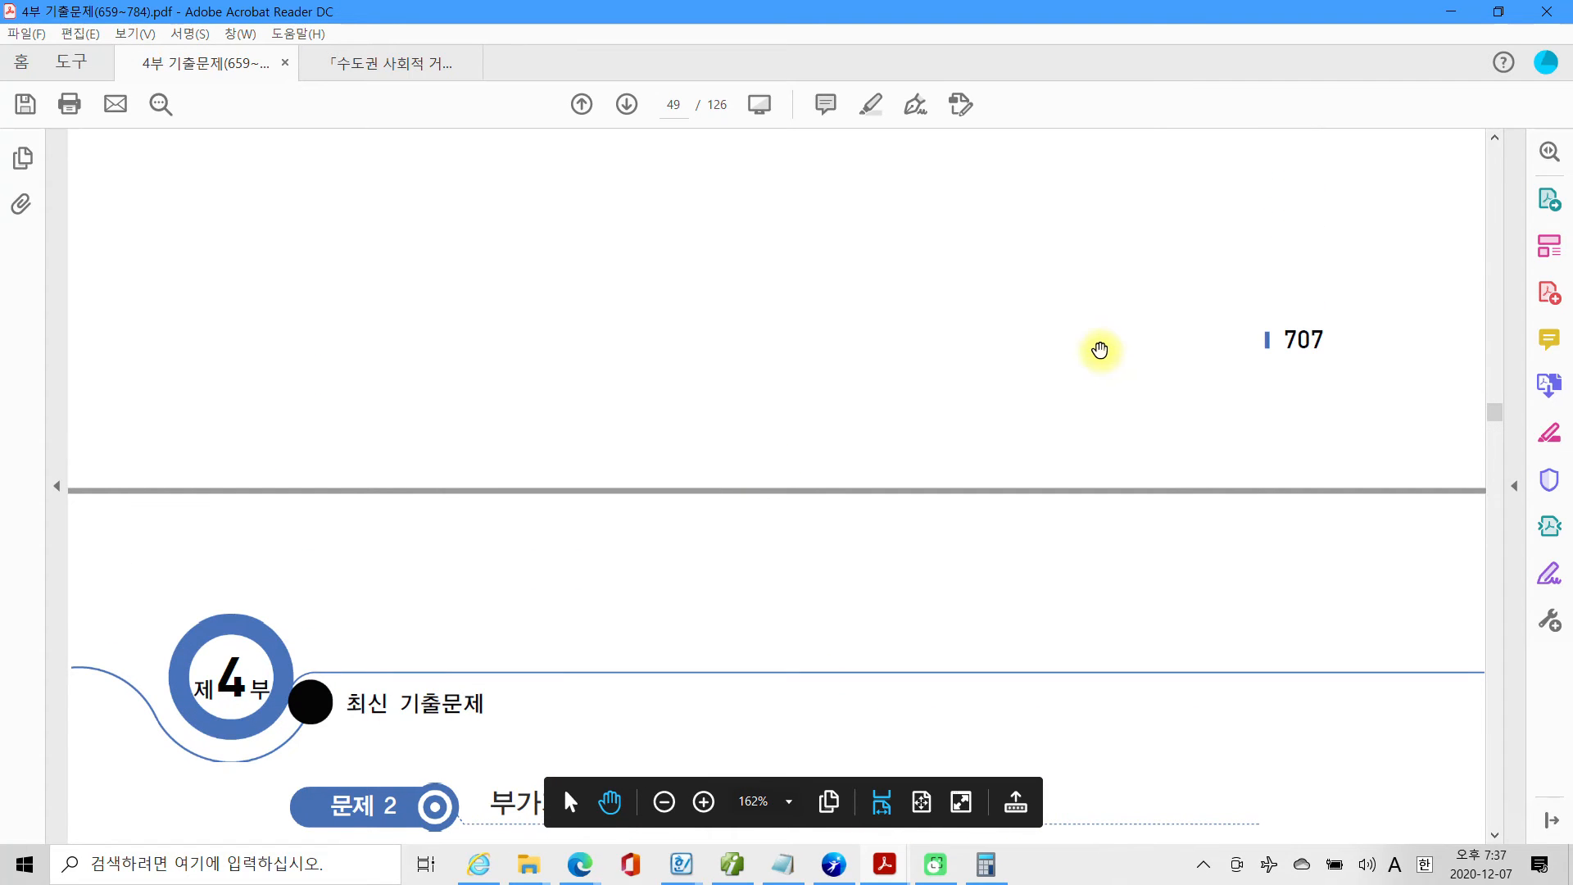
pyautogui.scroll(3, 648, 407)
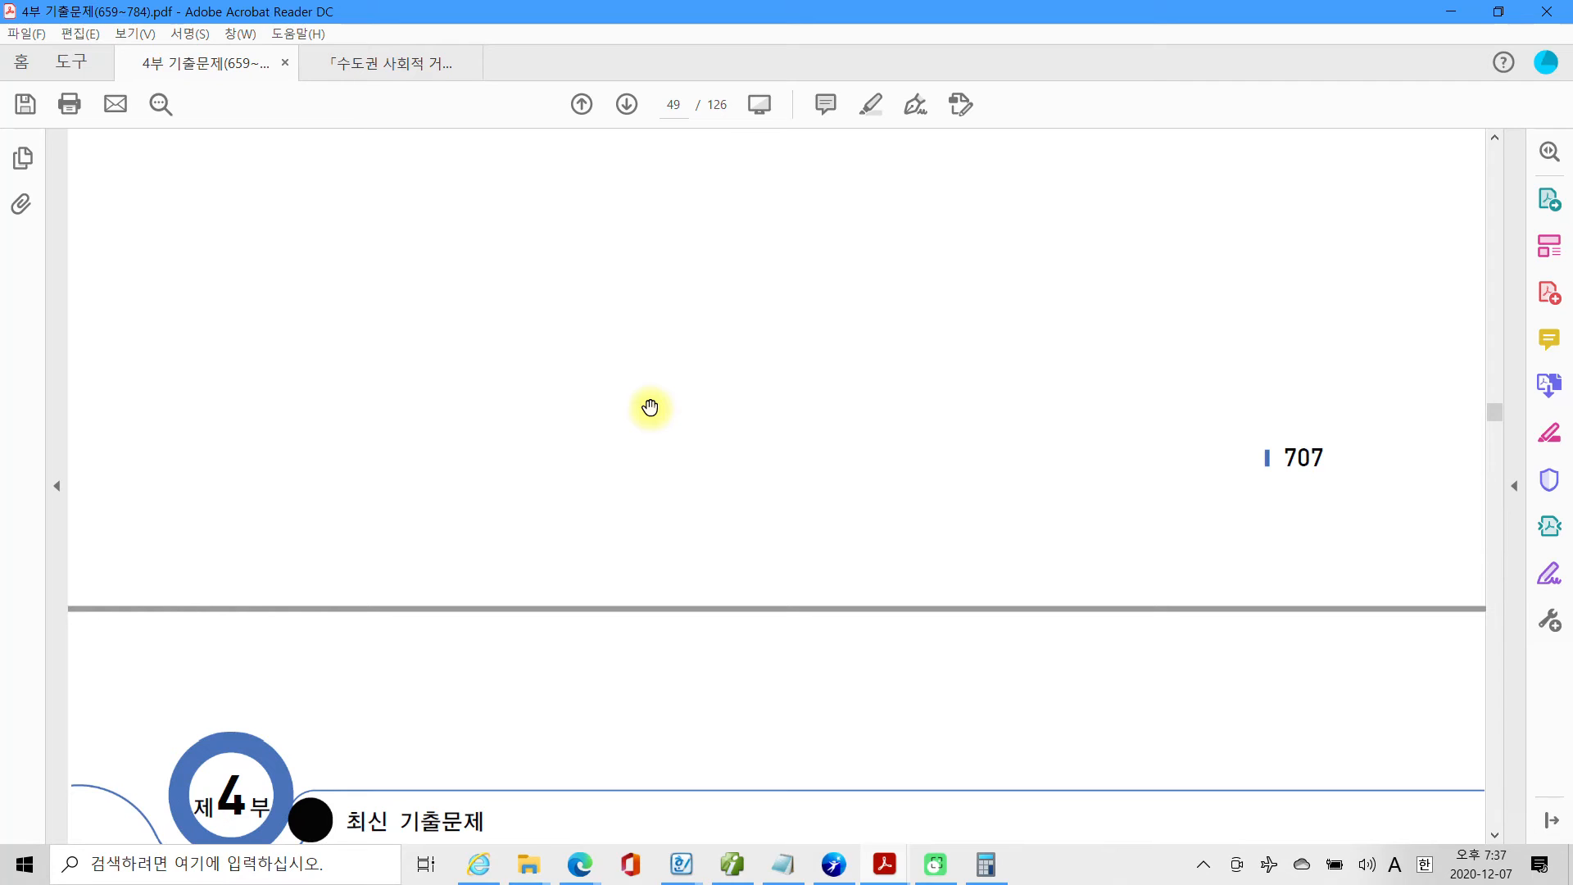
pyautogui.scroll(-13, 650, 408)
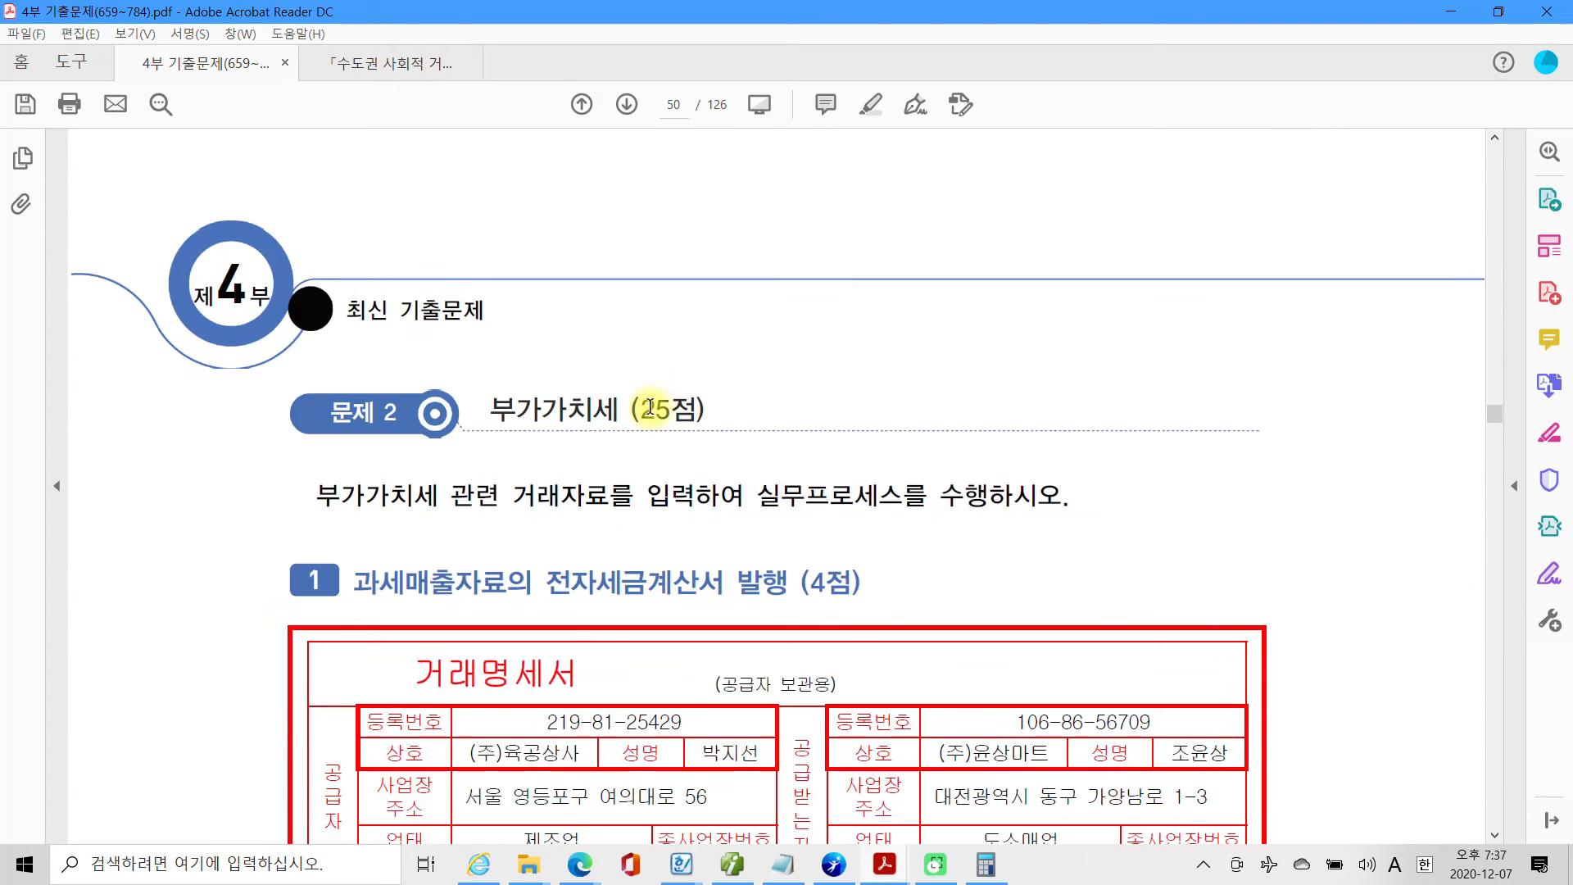
pyautogui.scroll(-3, 650, 407)
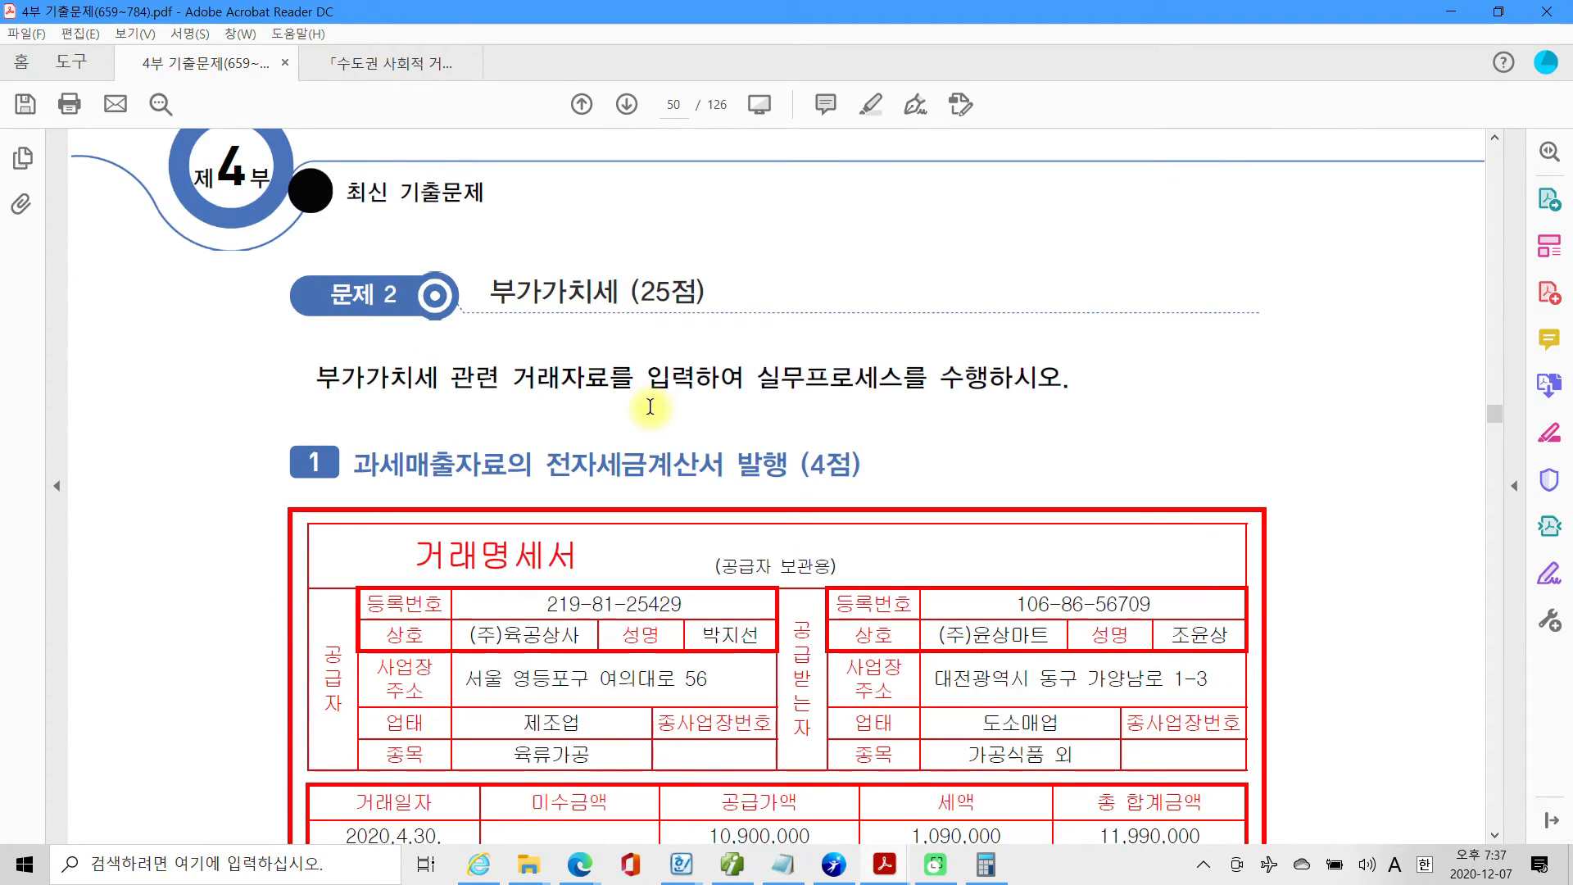
pyautogui.scroll(-3, 650, 407)
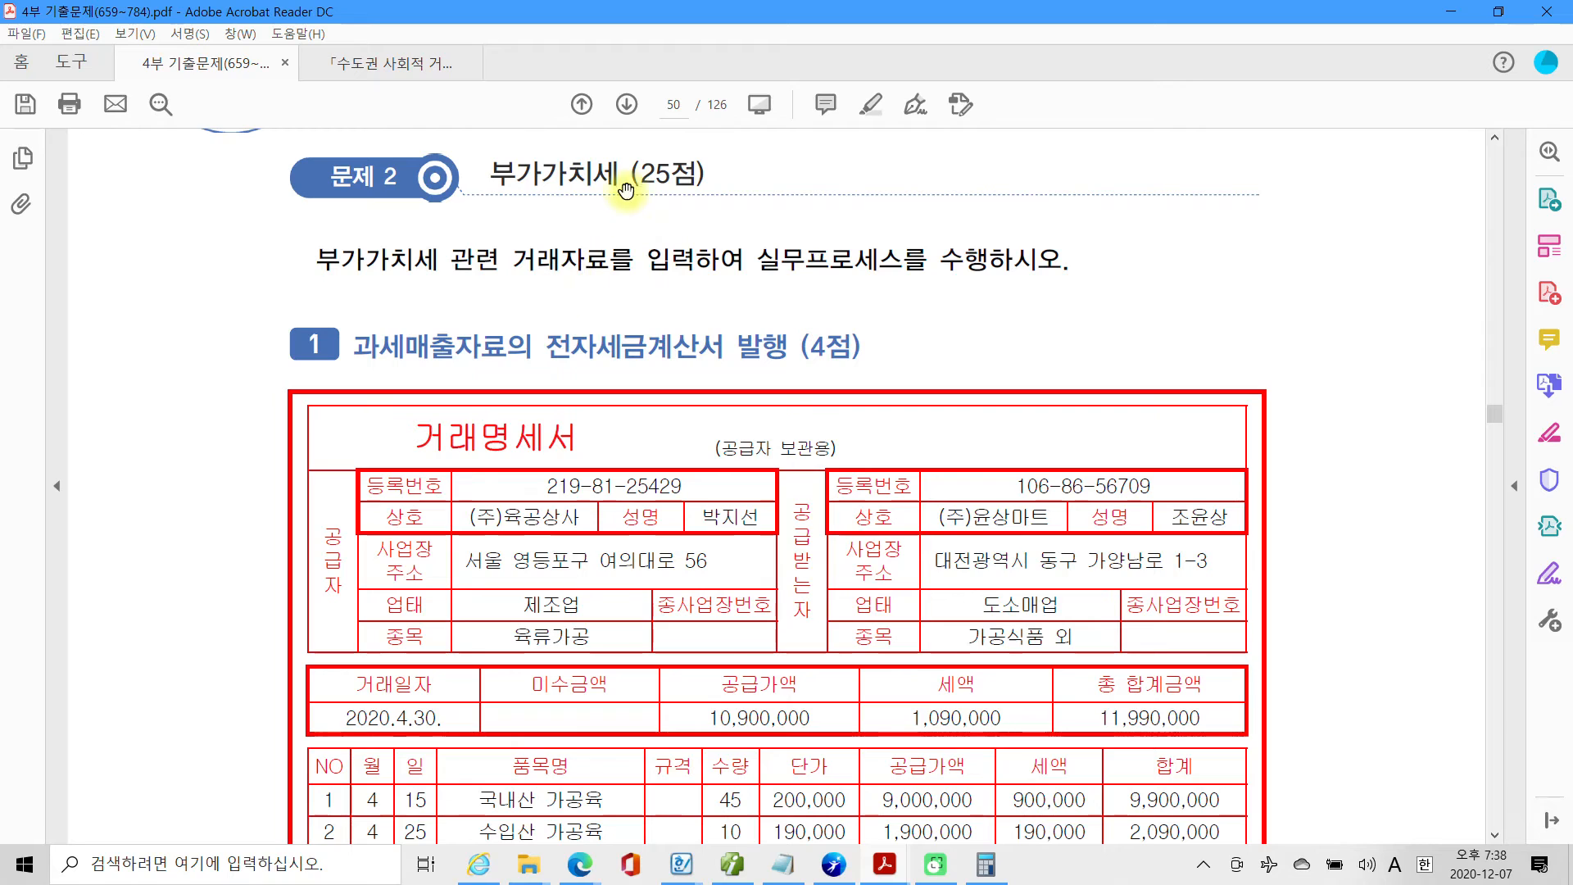
pyautogui.scroll(-3, 525, 369)
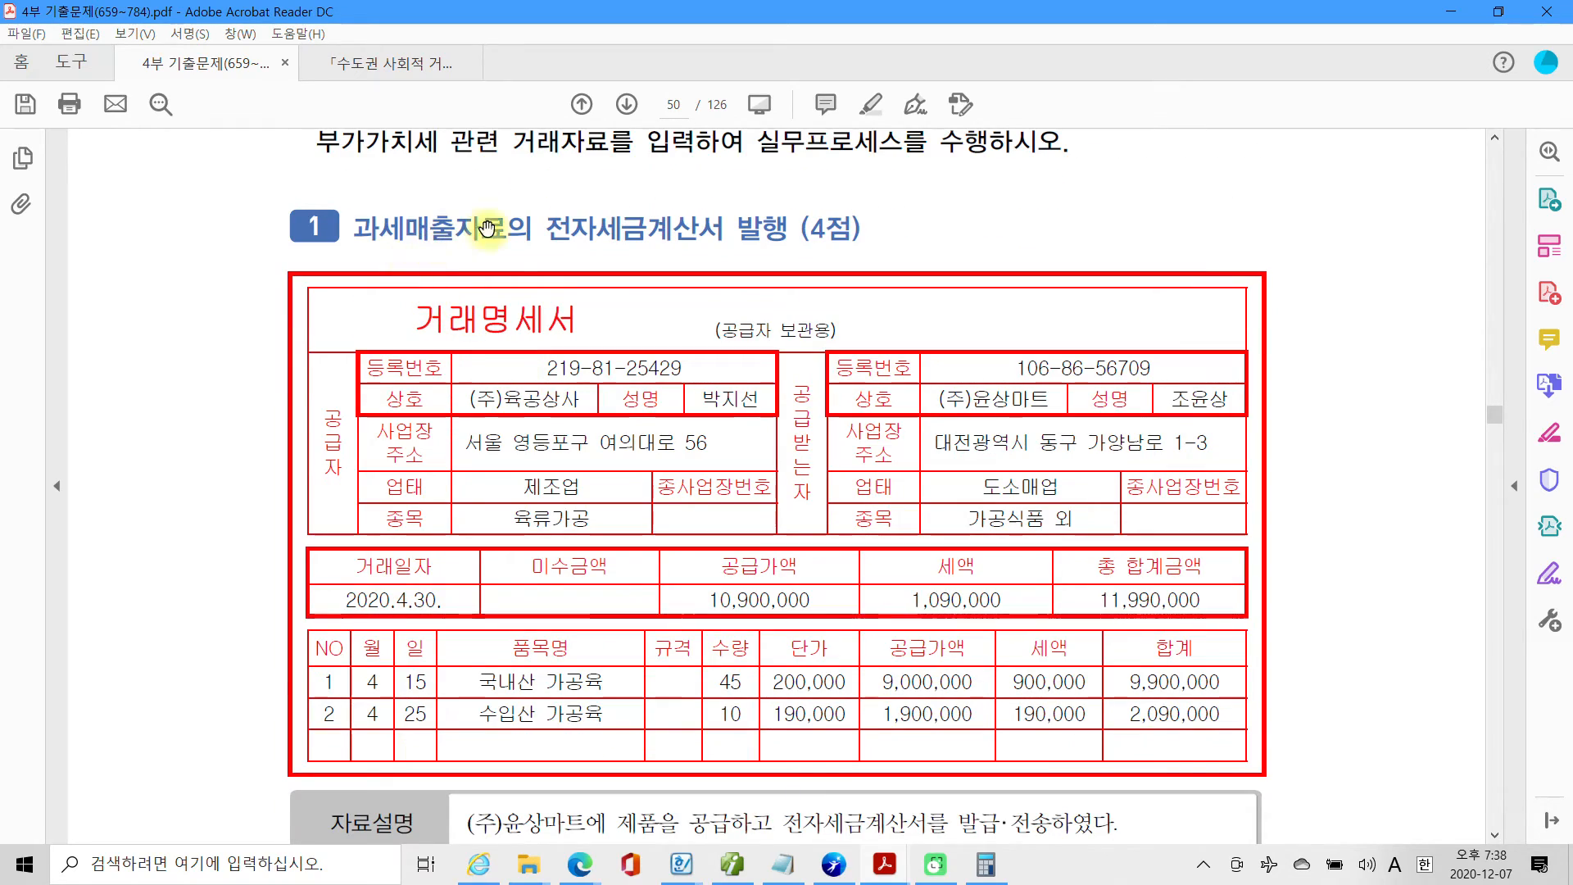
pyautogui.moveTo(531, 230); pyautogui.dragTo(771, 236)
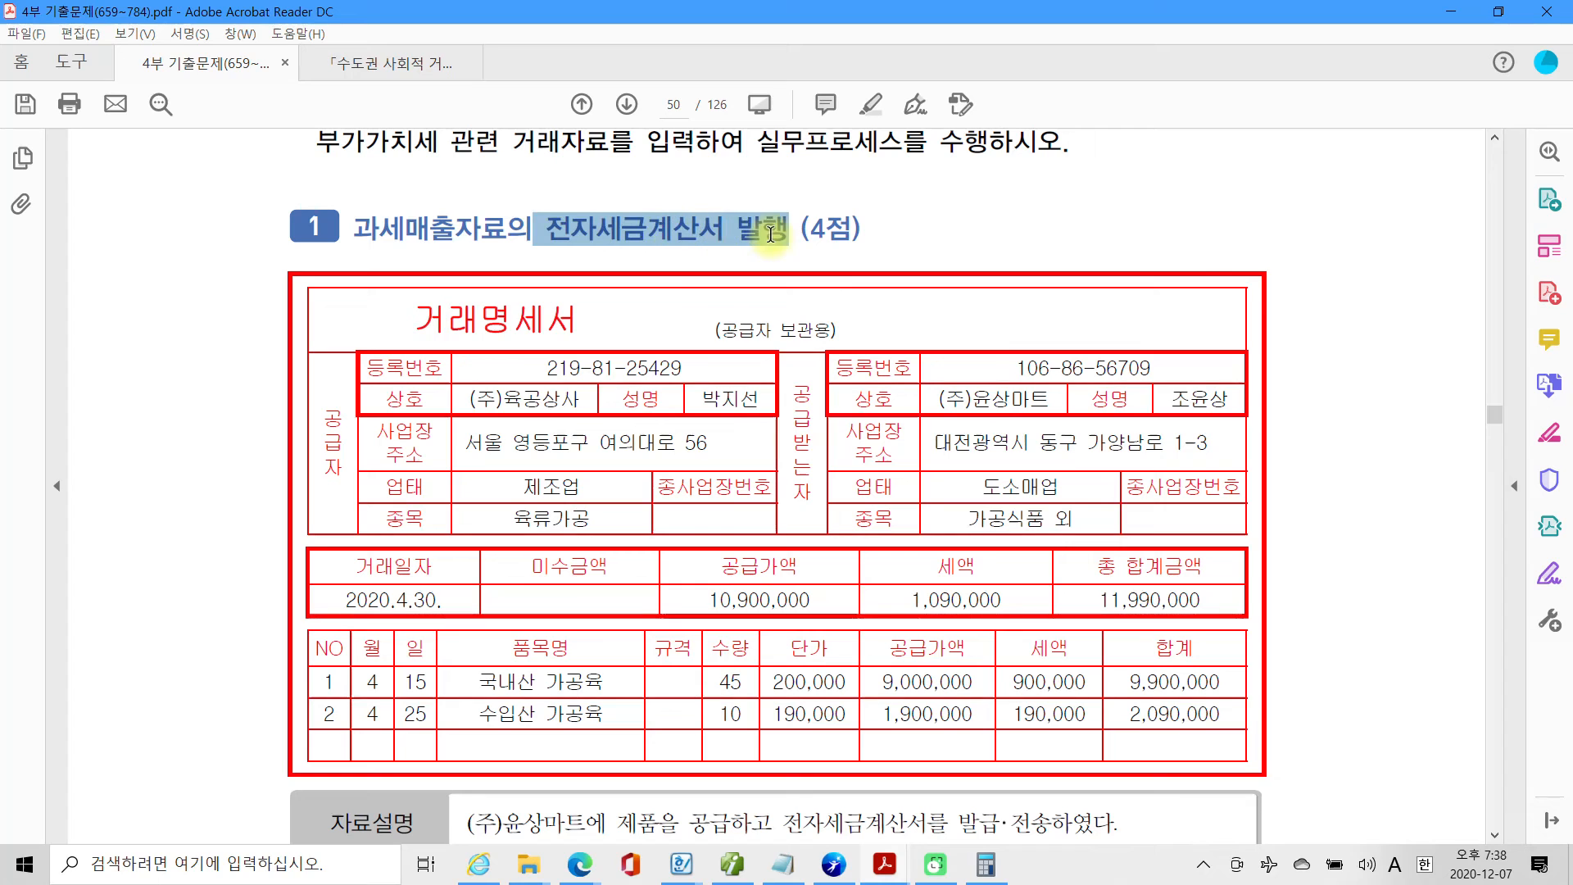
pyautogui.scroll(-8, 656, 397)
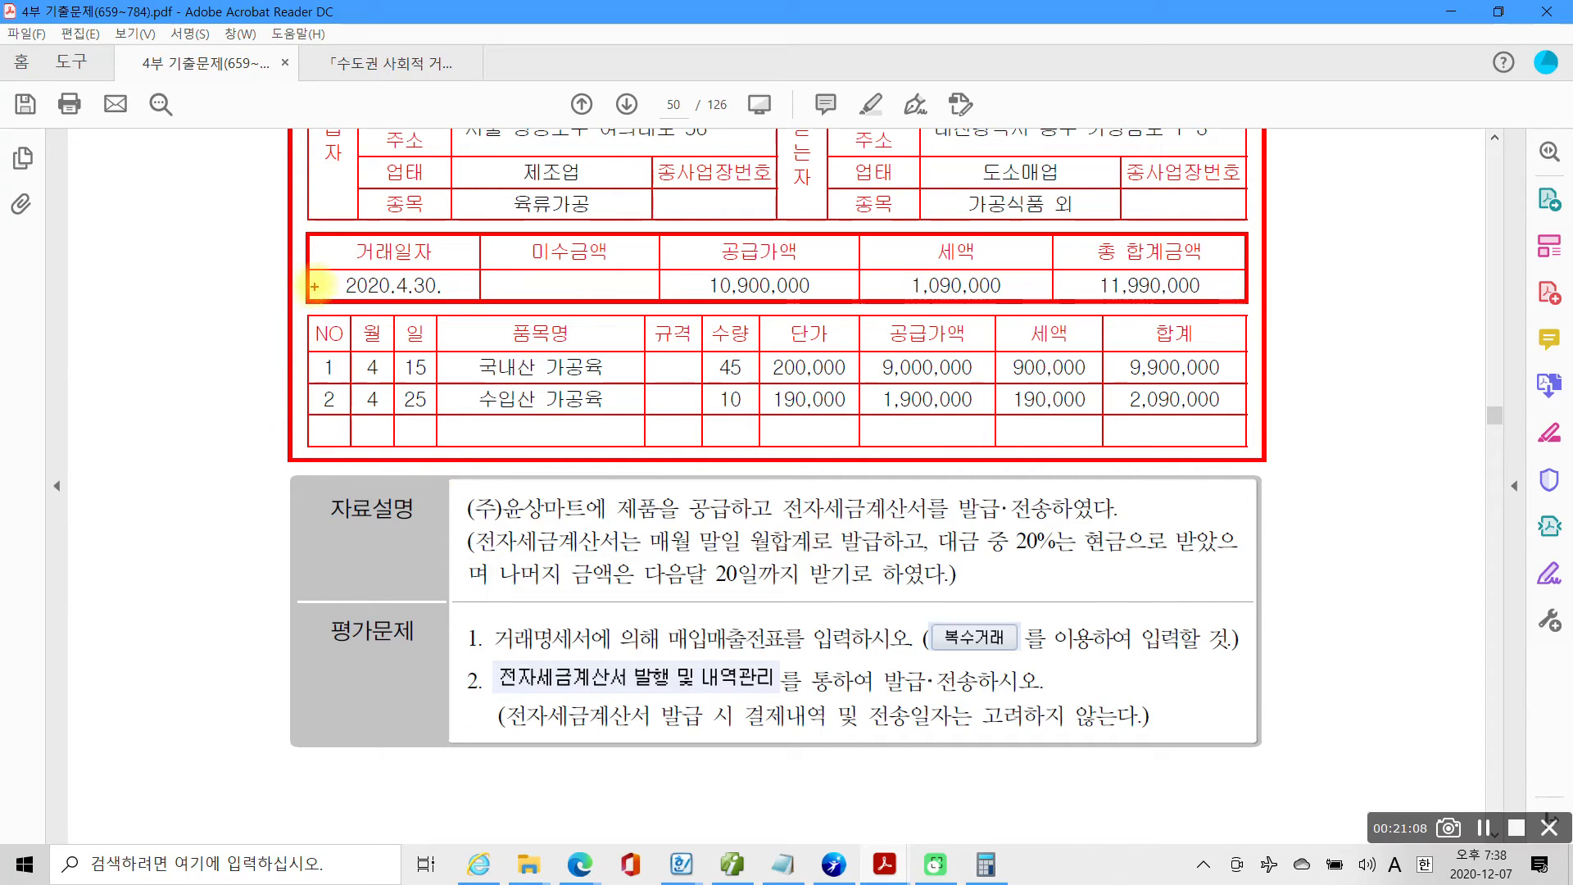
# Mark the 거래일자, the 20% cash and next-month payment terms, and the 평가문제 instructions on screen, and clear the marks.
pyautogui.moveTo(302, 255)
pyautogui.mouseDown()
pyautogui.moveTo(503, 310)
pyautogui.moveTo(484, 287)
pyautogui.mouseUp()
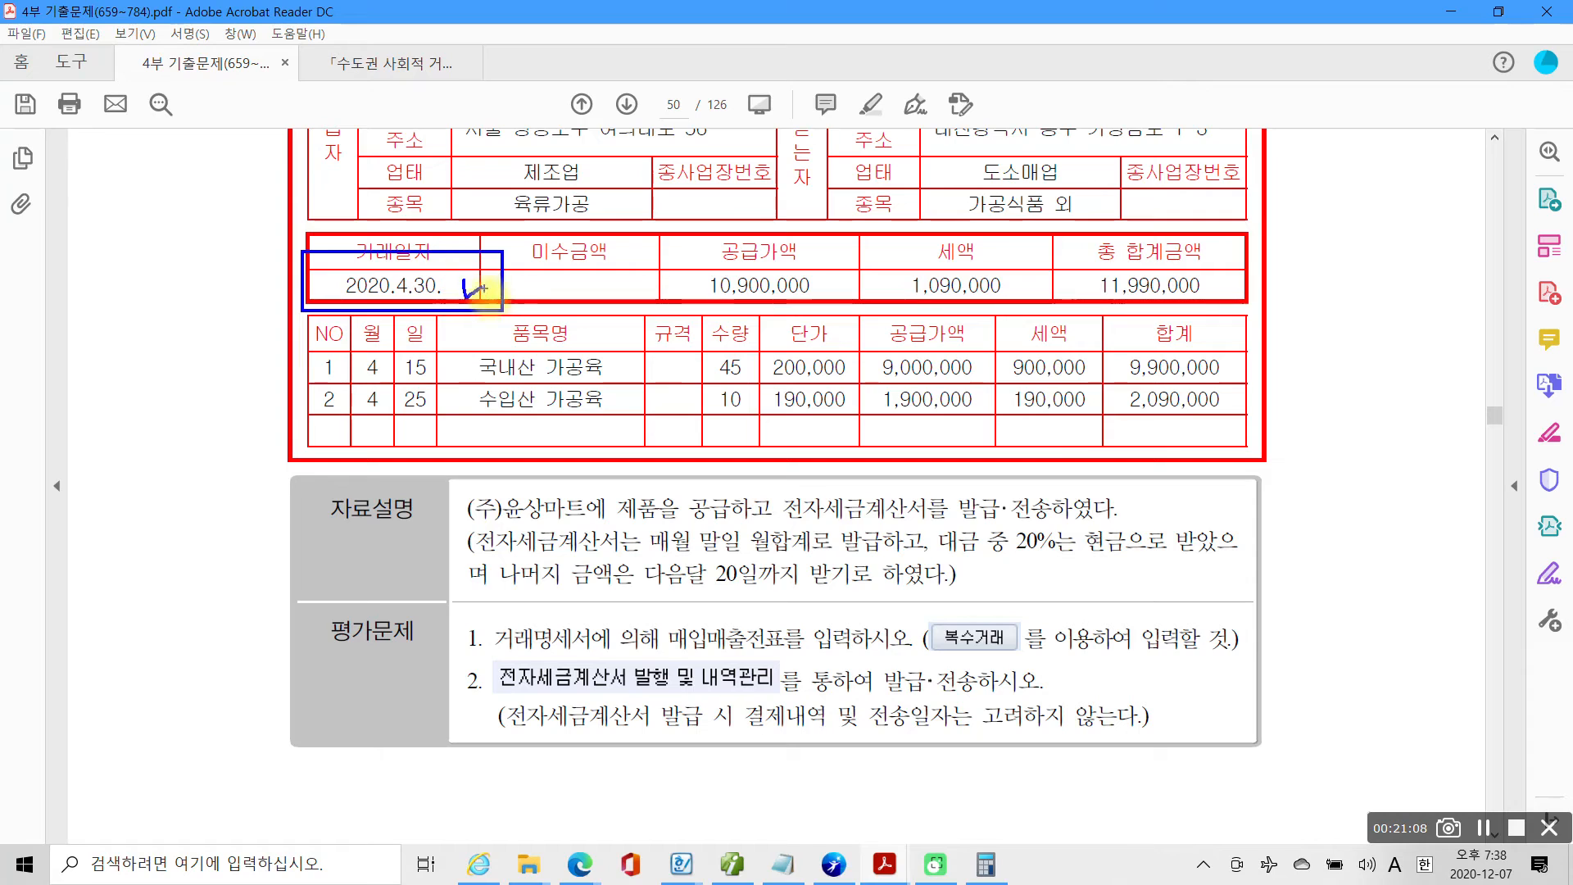
pyautogui.moveTo(994, 558); pyautogui.dragTo(1166, 557)
pyautogui.moveTo(568, 591); pyautogui.dragTo(769, 590)
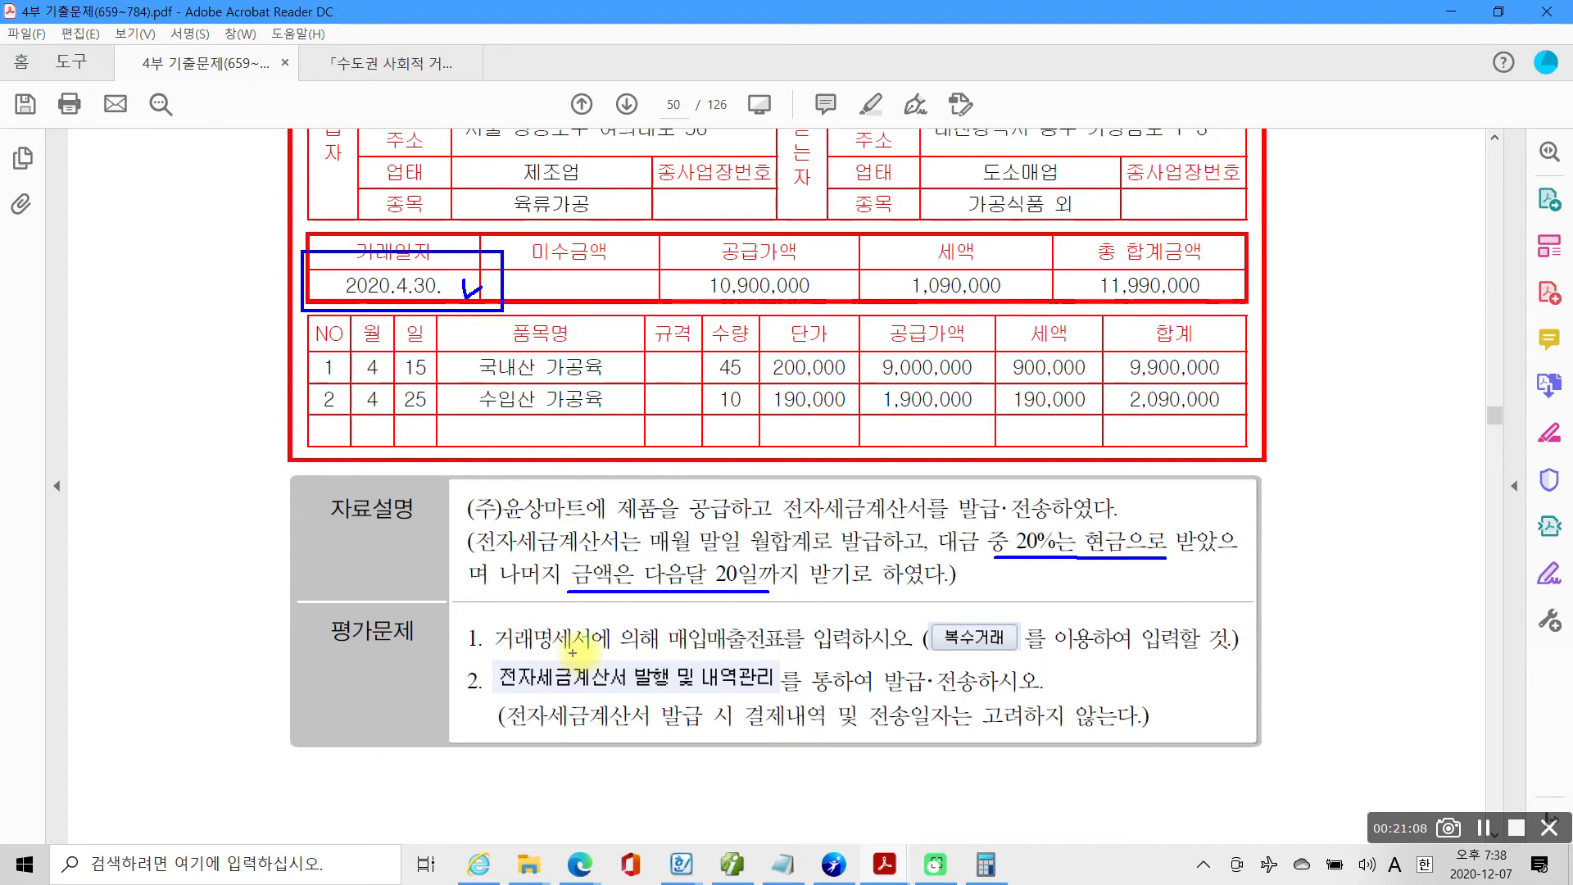
pyautogui.moveTo(666, 653); pyautogui.dragTo(990, 643)
pyautogui.moveTo(1137, 644); pyautogui.dragTo(1186, 647)
pyautogui.moveTo(500, 698); pyautogui.dragTo(1163, 697)
pyautogui.moveTo(588, 726); pyautogui.dragTo(1057, 727)
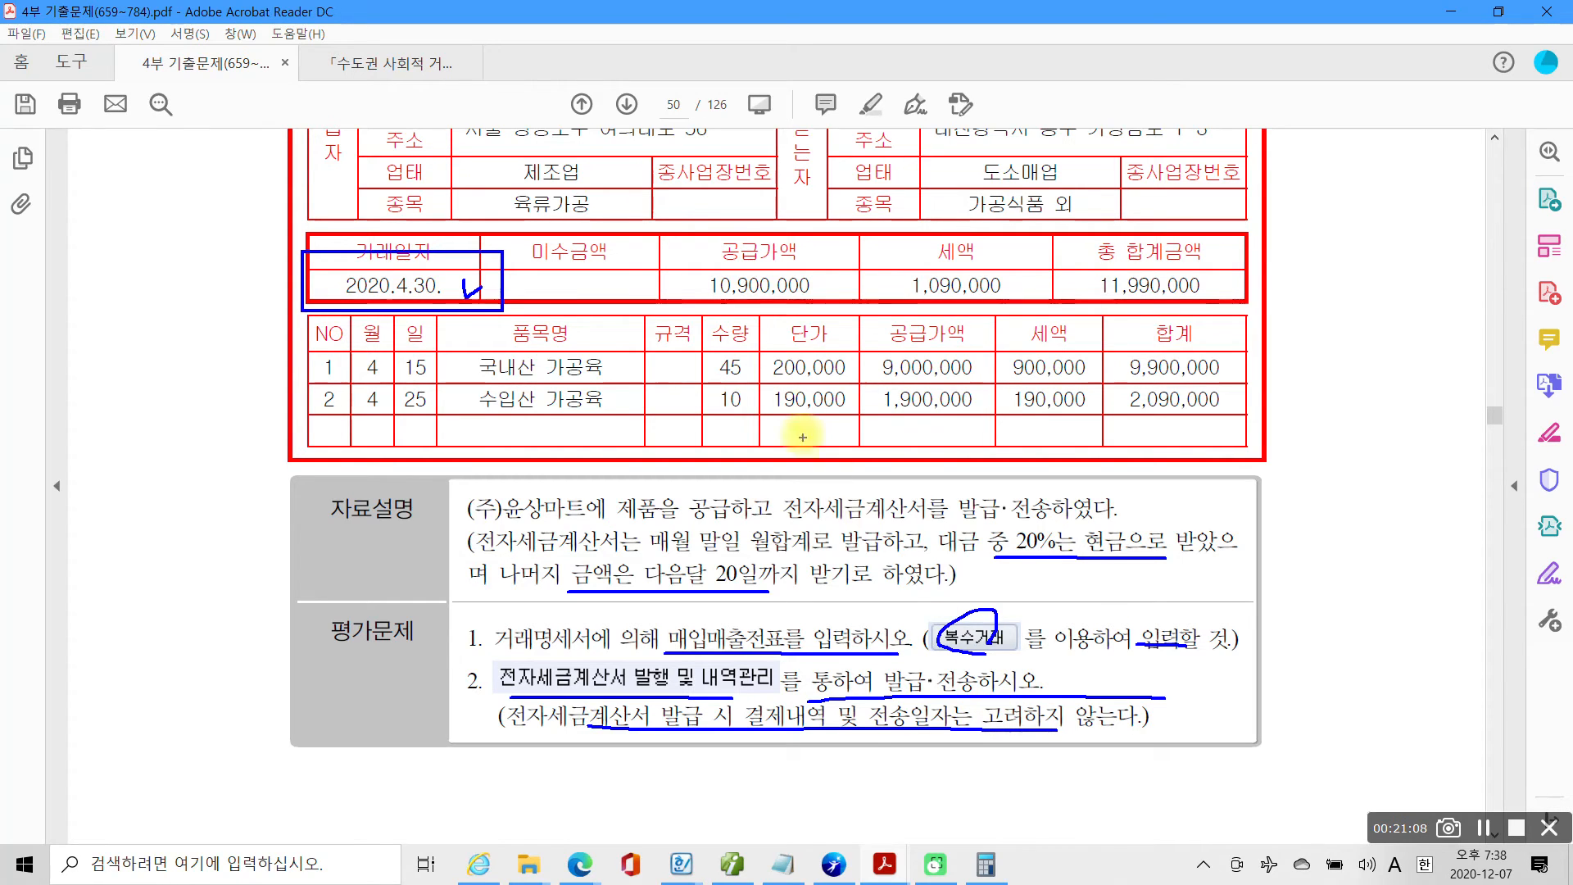
pyautogui.press('Escape')
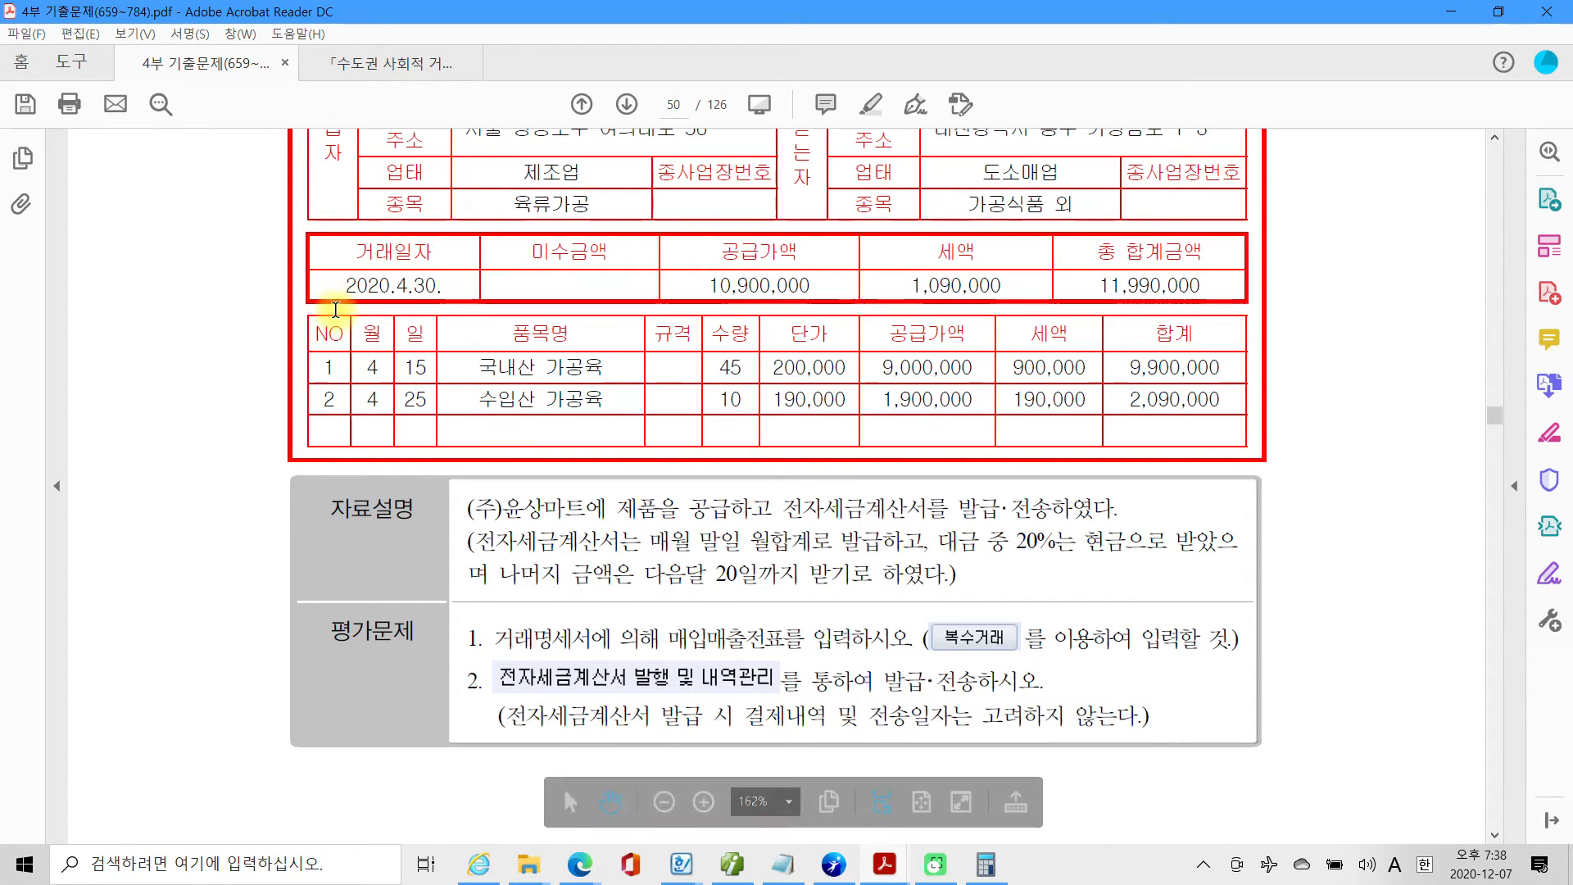
# Review the 거래명세서, return to Smart A, close 일반전표입력 and bring up 매입매출전표입력.
pyautogui.scroll(3, 338, 295)
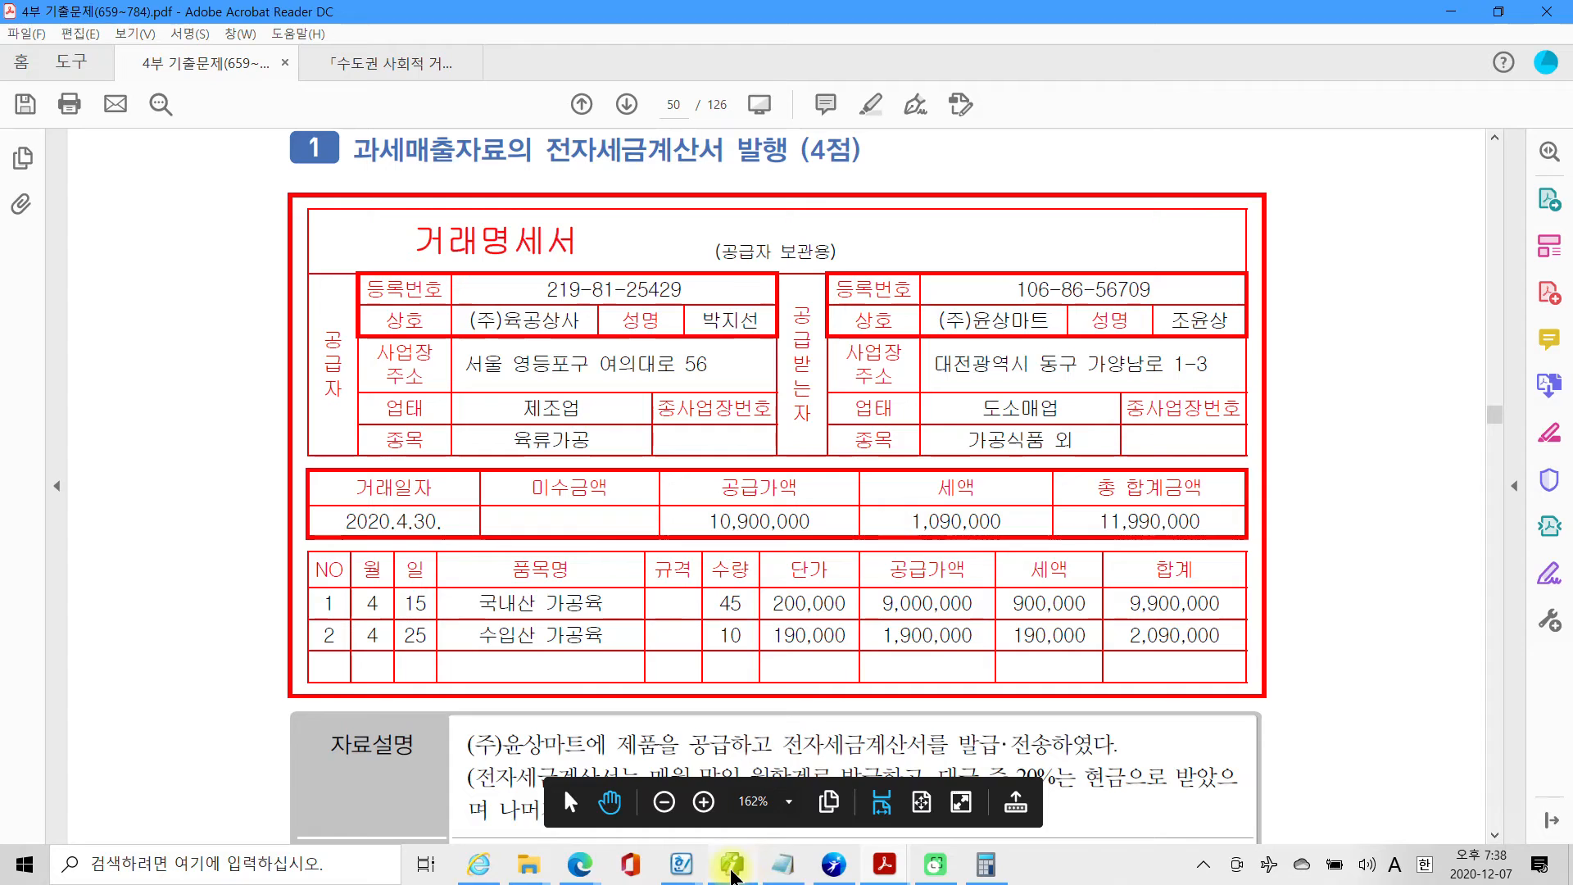
pyautogui.click(783, 865)
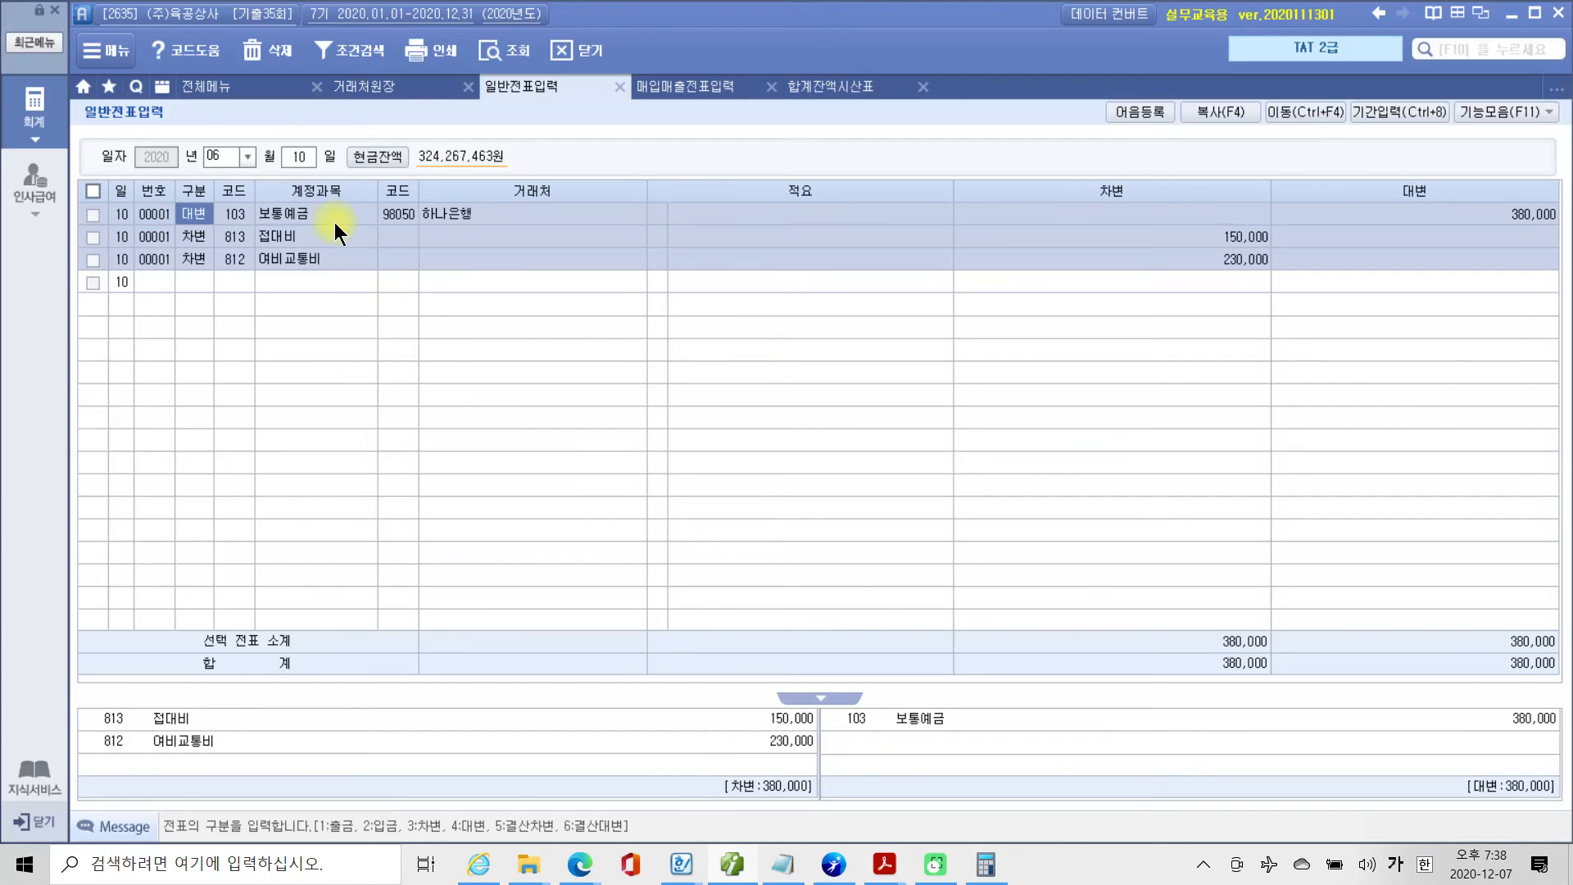
pyautogui.click(620, 86)
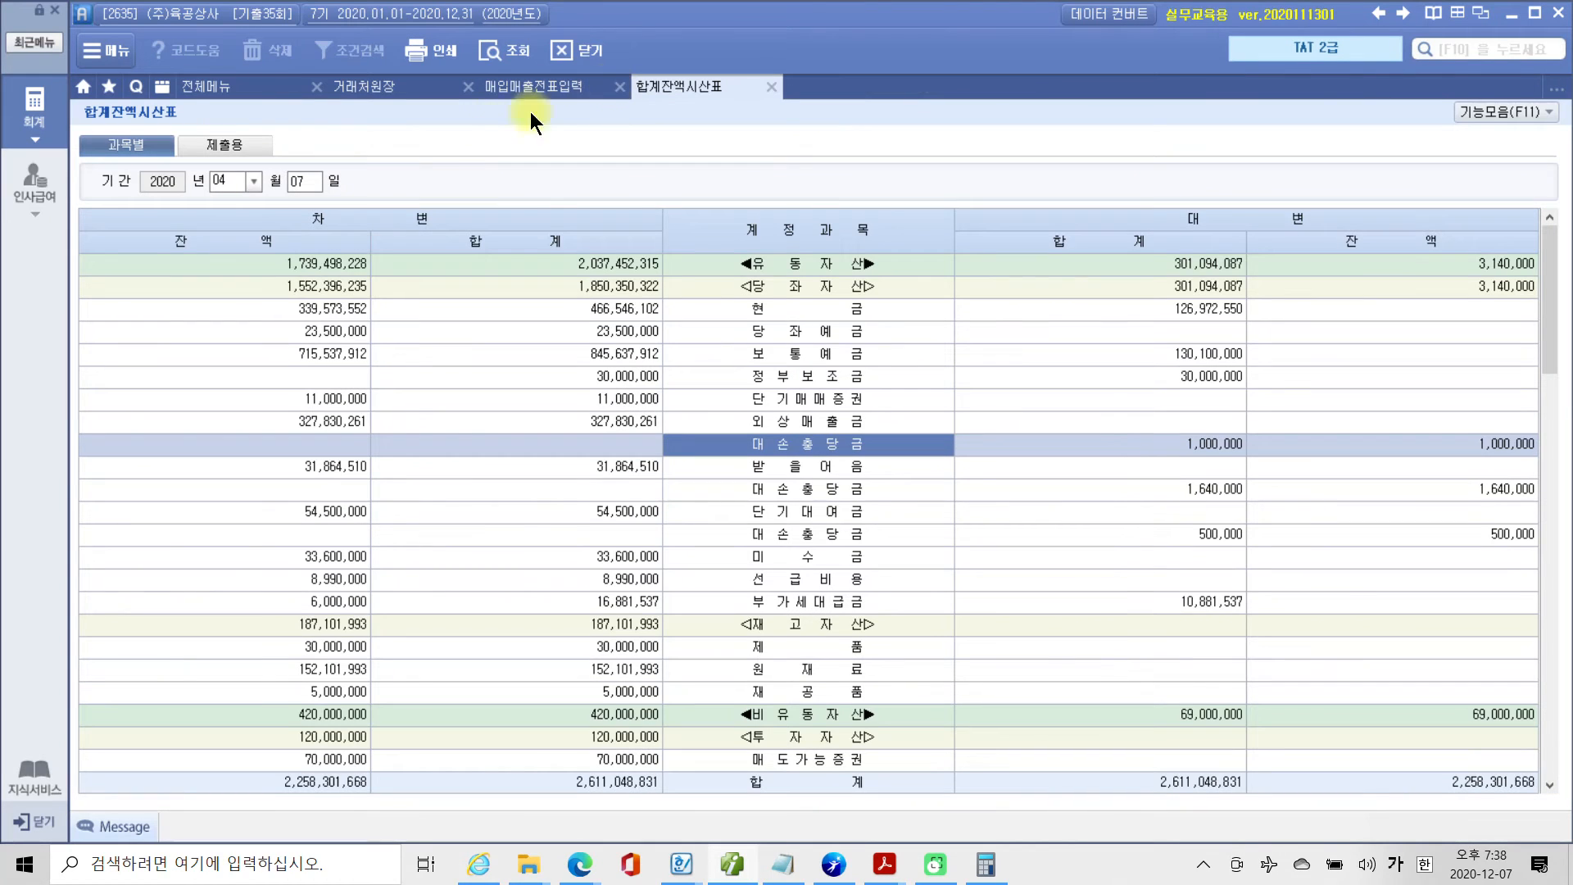
pyautogui.click(569, 87)
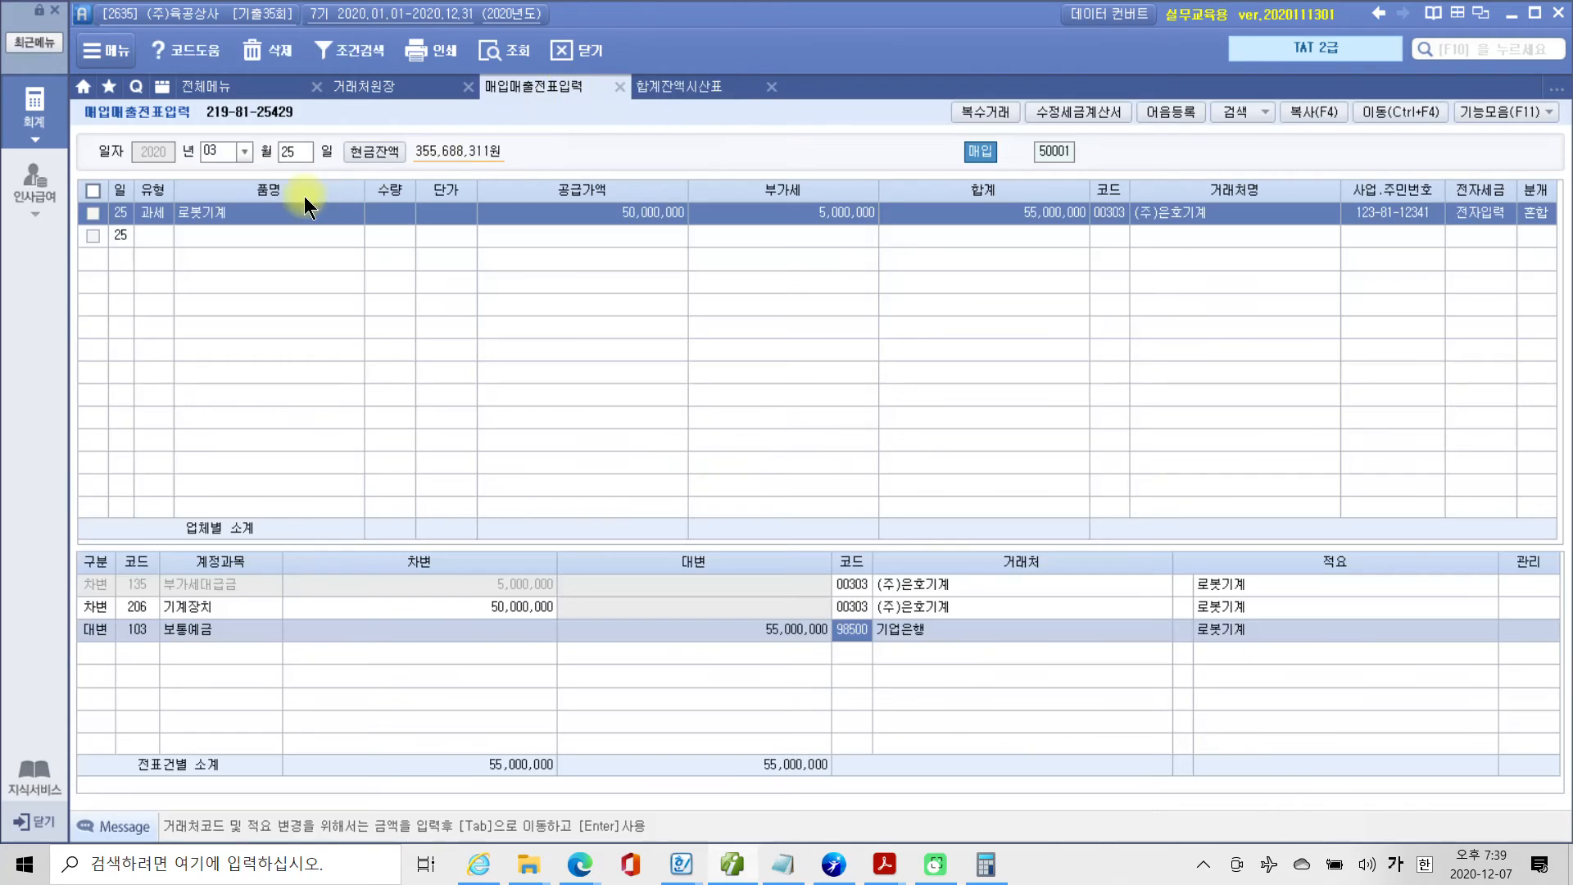
# Set the 매입매출전표입력 date to month 04, day 30, and start a sales line of type 11 과세.
pyautogui.click(225, 157)
pyautogui.write('04')
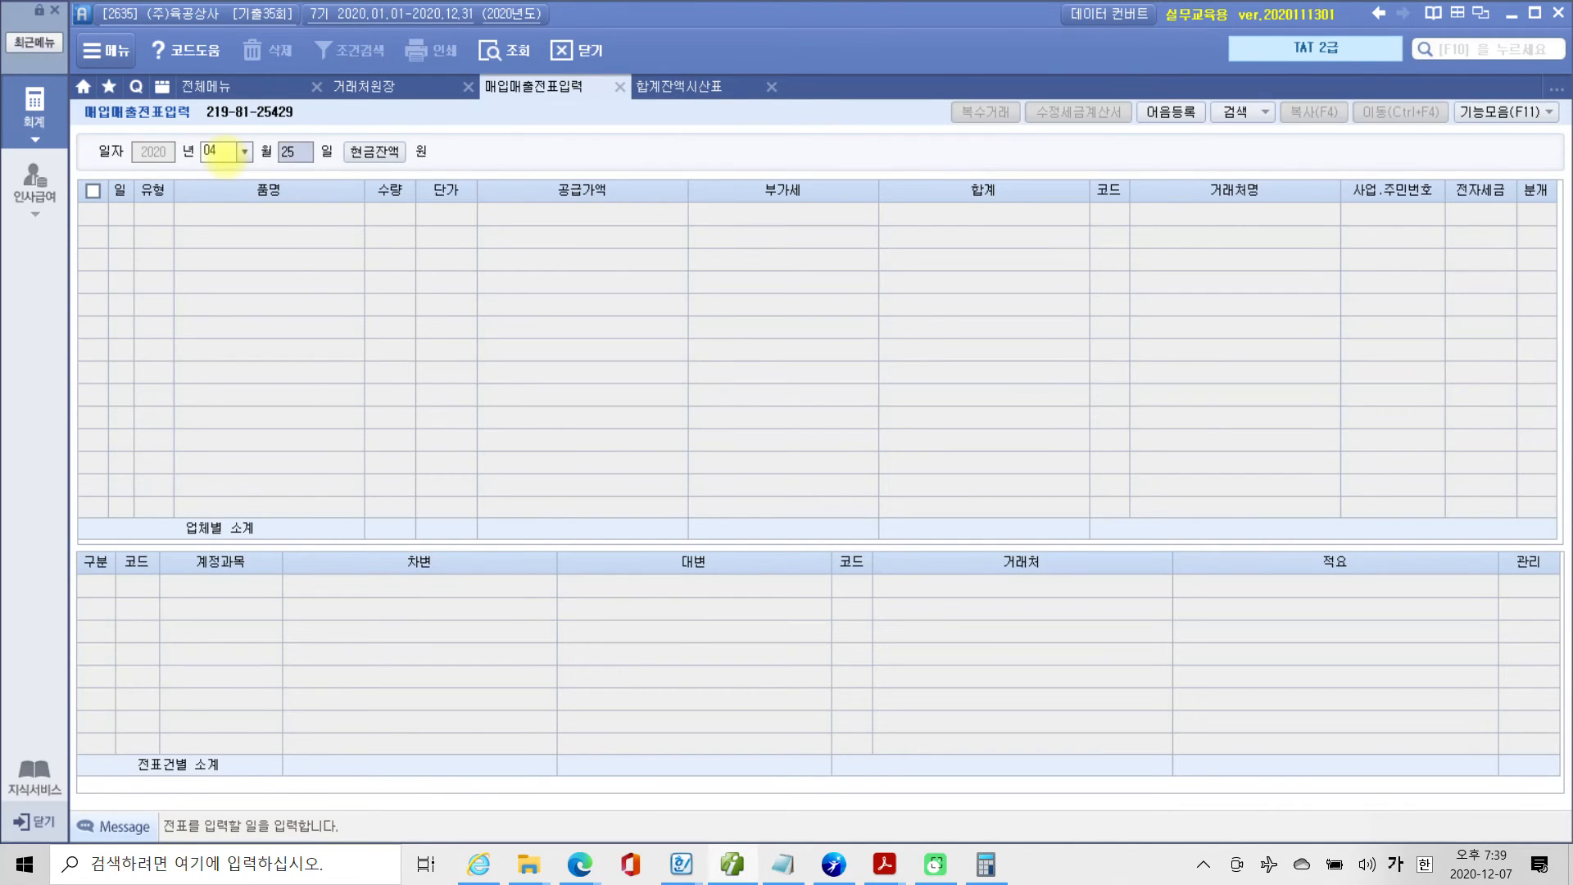
pyautogui.write('30')
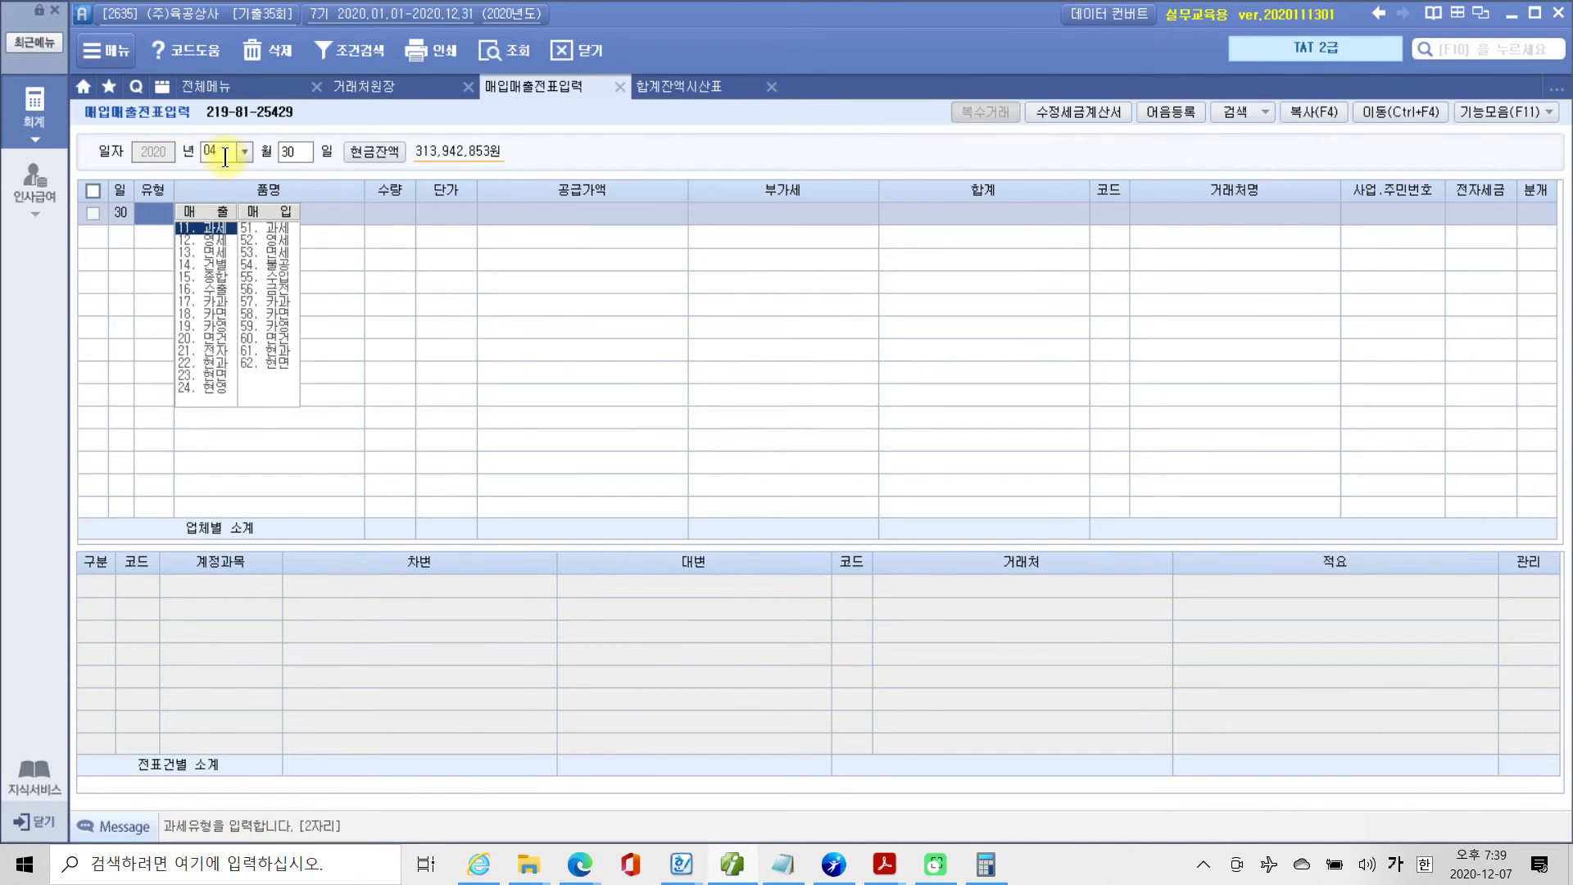
pyautogui.write('11')
pyautogui.press('Return')
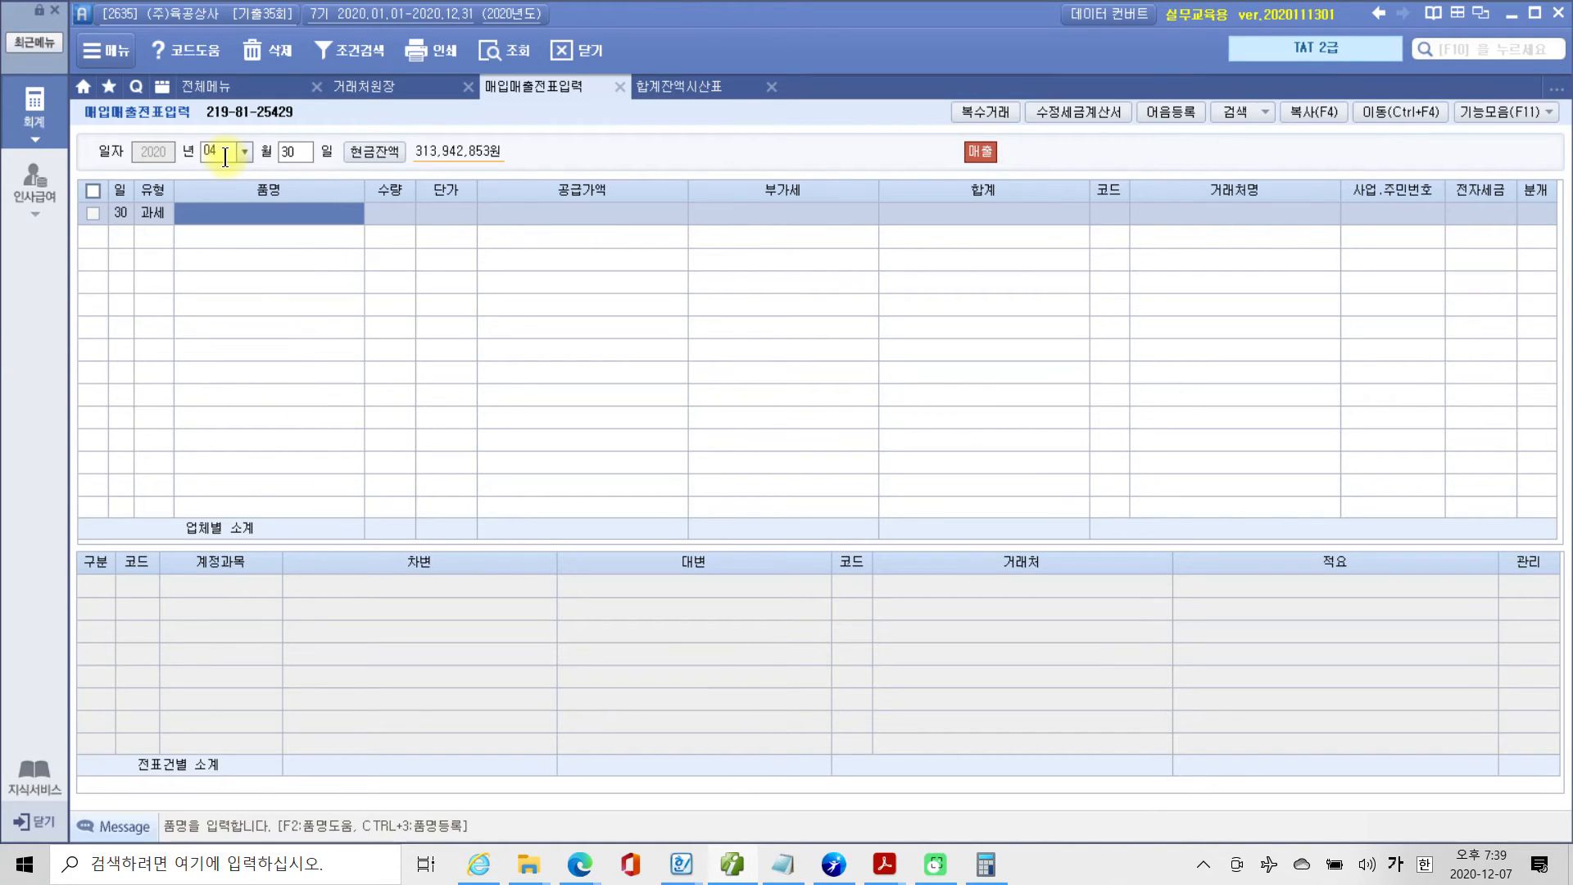
# Open 복수거래 for the line and enter the item 국내산 가공육 with 수량 45 and 단가 250,000.
pyautogui.press('Return')
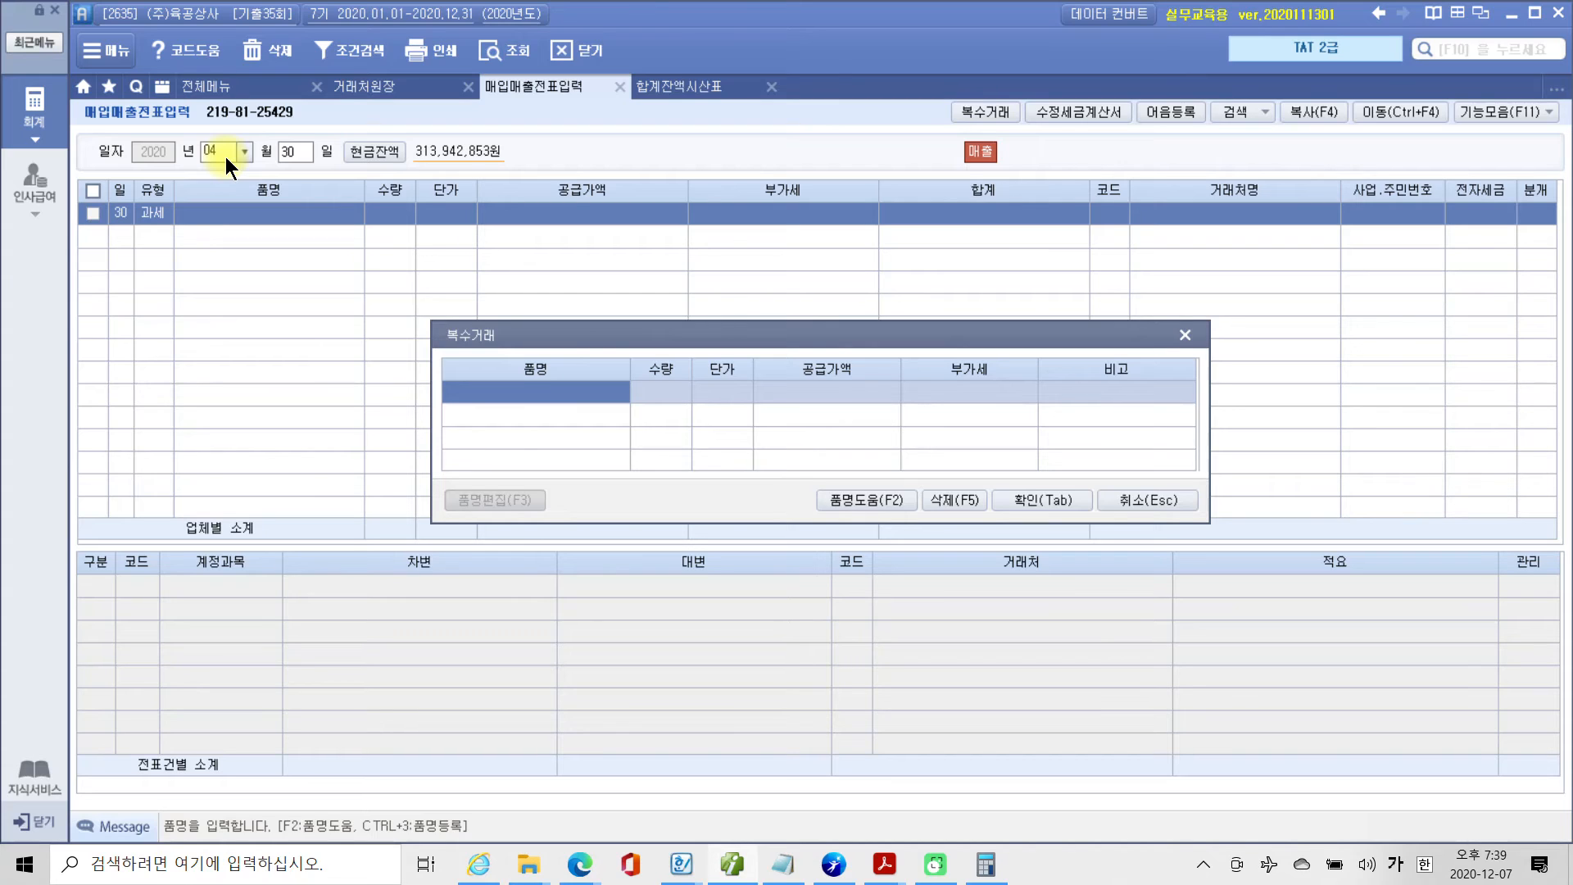
pyautogui.write('국내산 계')
pyautogui.write('공육')
pyautogui.press('Return')
pyautogui.press('Return')
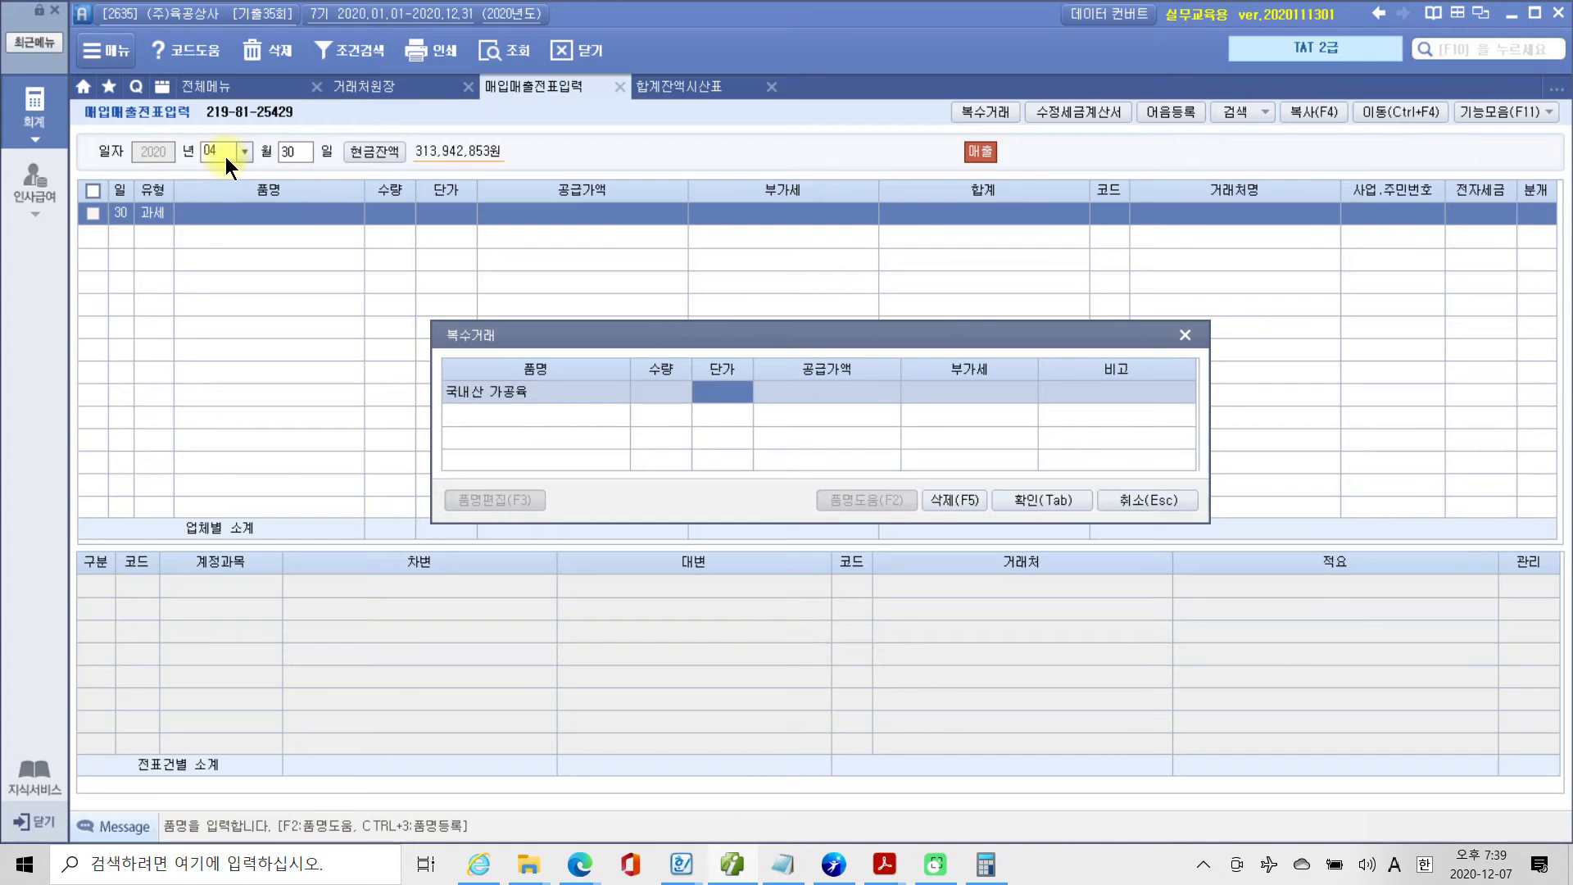
pyautogui.press('Left')
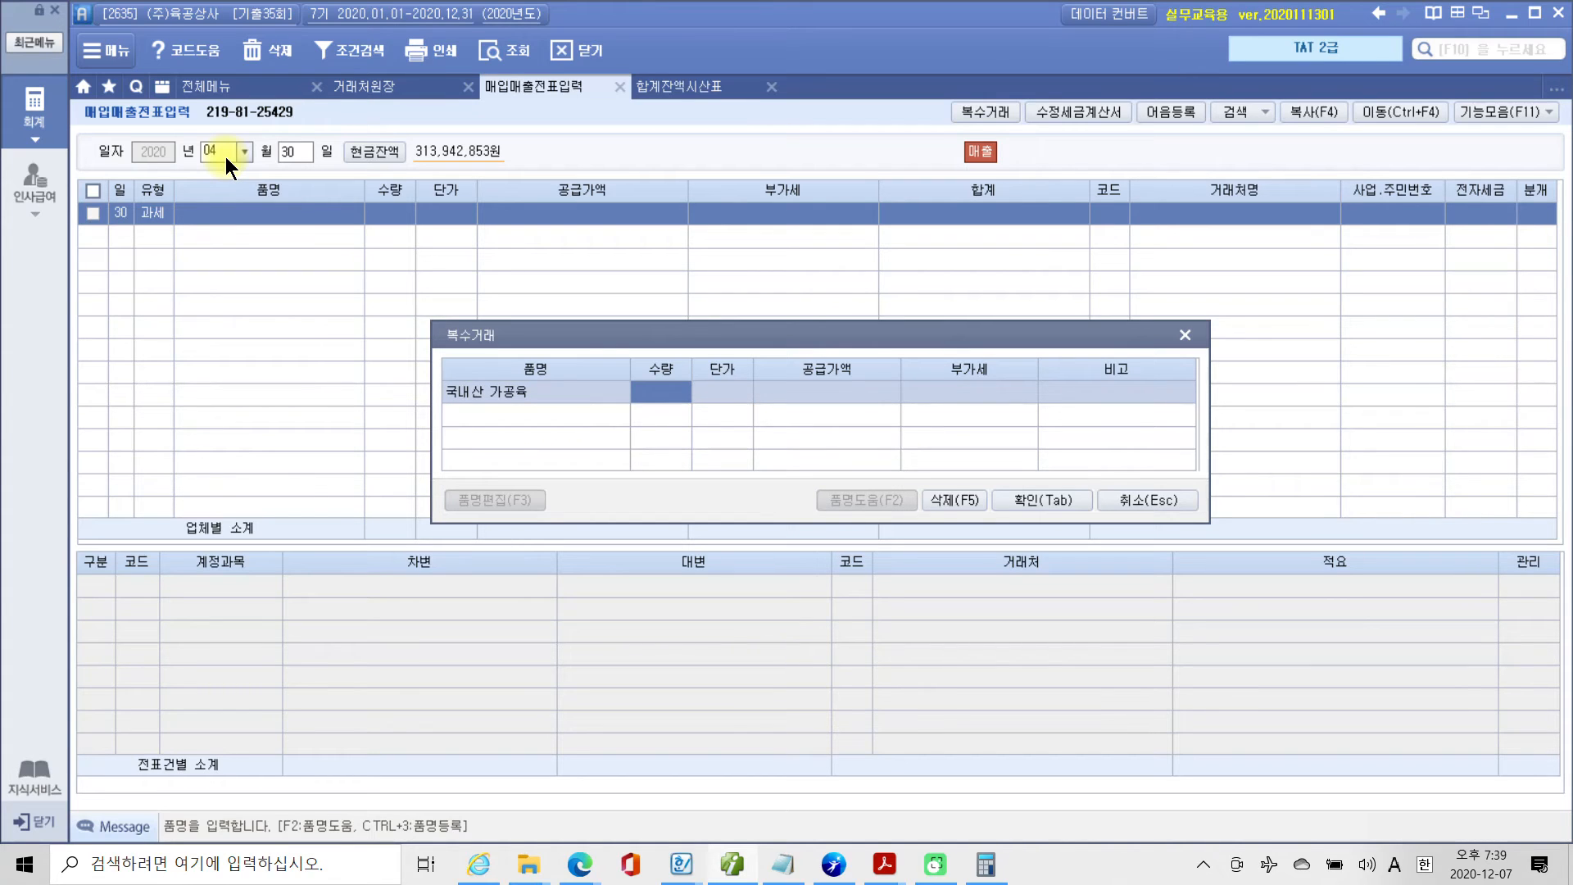
pyautogui.write('45')
pyautogui.press('Return')
pyautogui.write('250000')
pyautogui.press('Return')
pyautogui.press('Return')
pyautogui.press('Return')
pyautogui.press('Return')
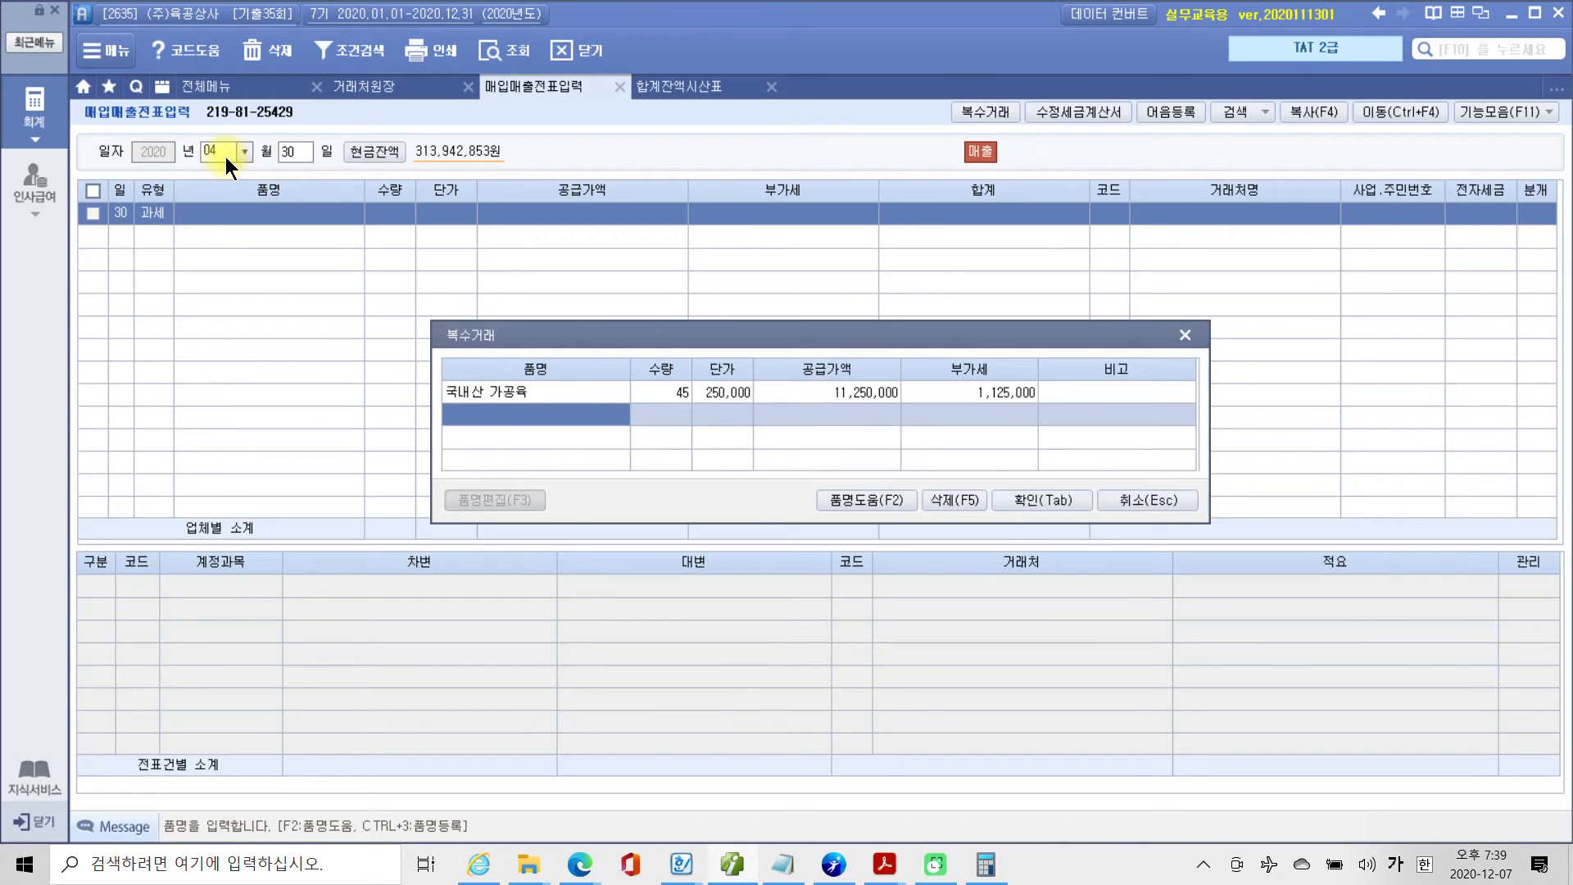
# Add the second 복수거래 item 수입산 가공육 with 수량 10 and 단가 190,000.
pyautogui.write('수입')
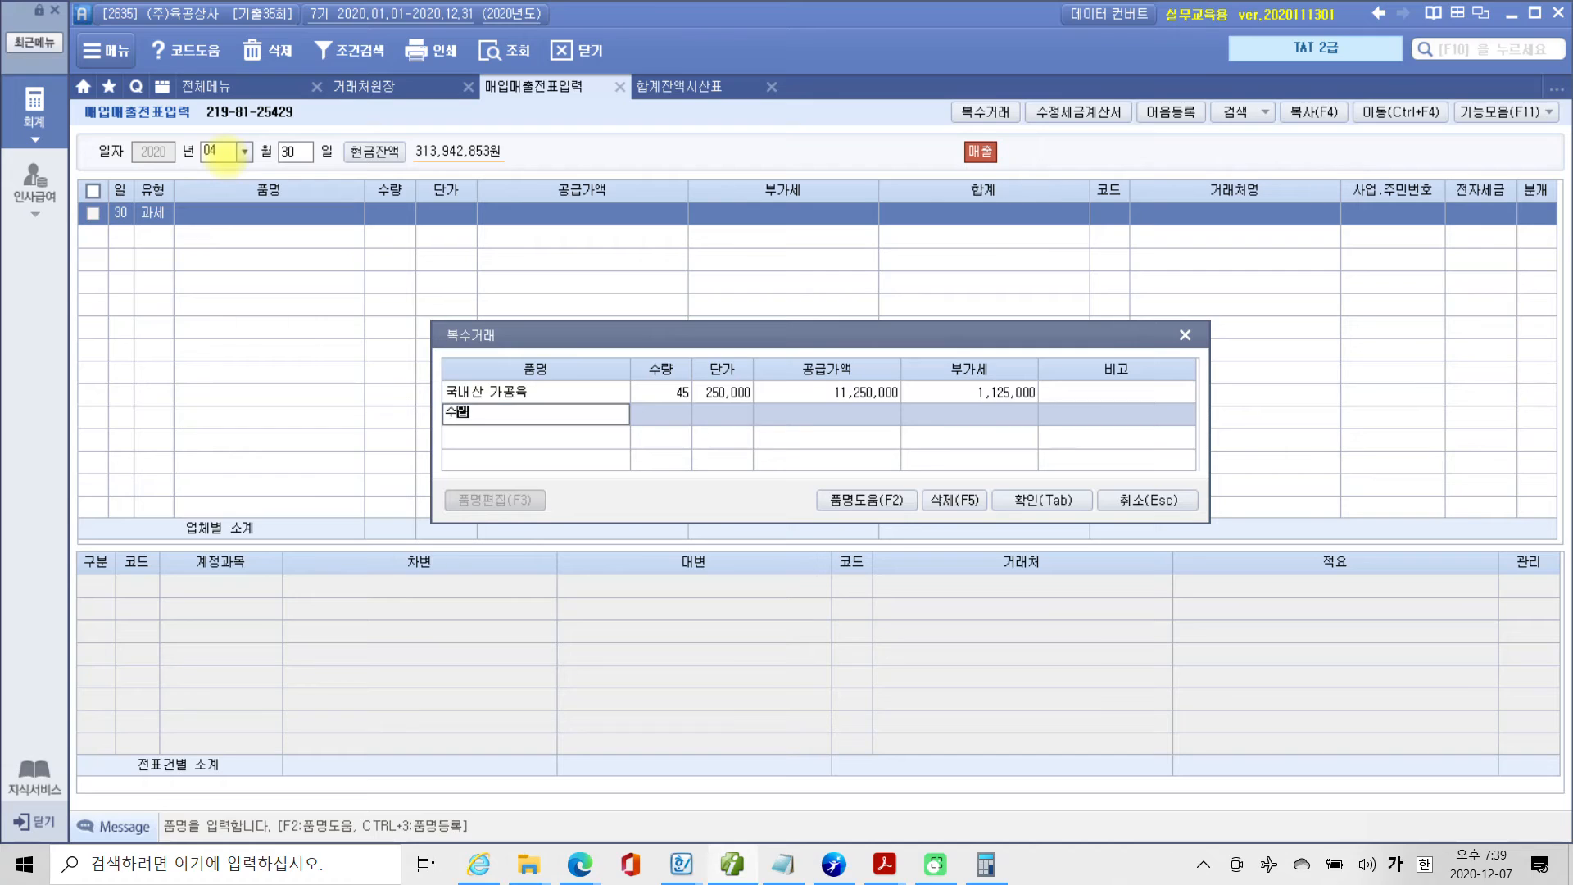
pyautogui.write('산 가공육')
pyautogui.press('Return')
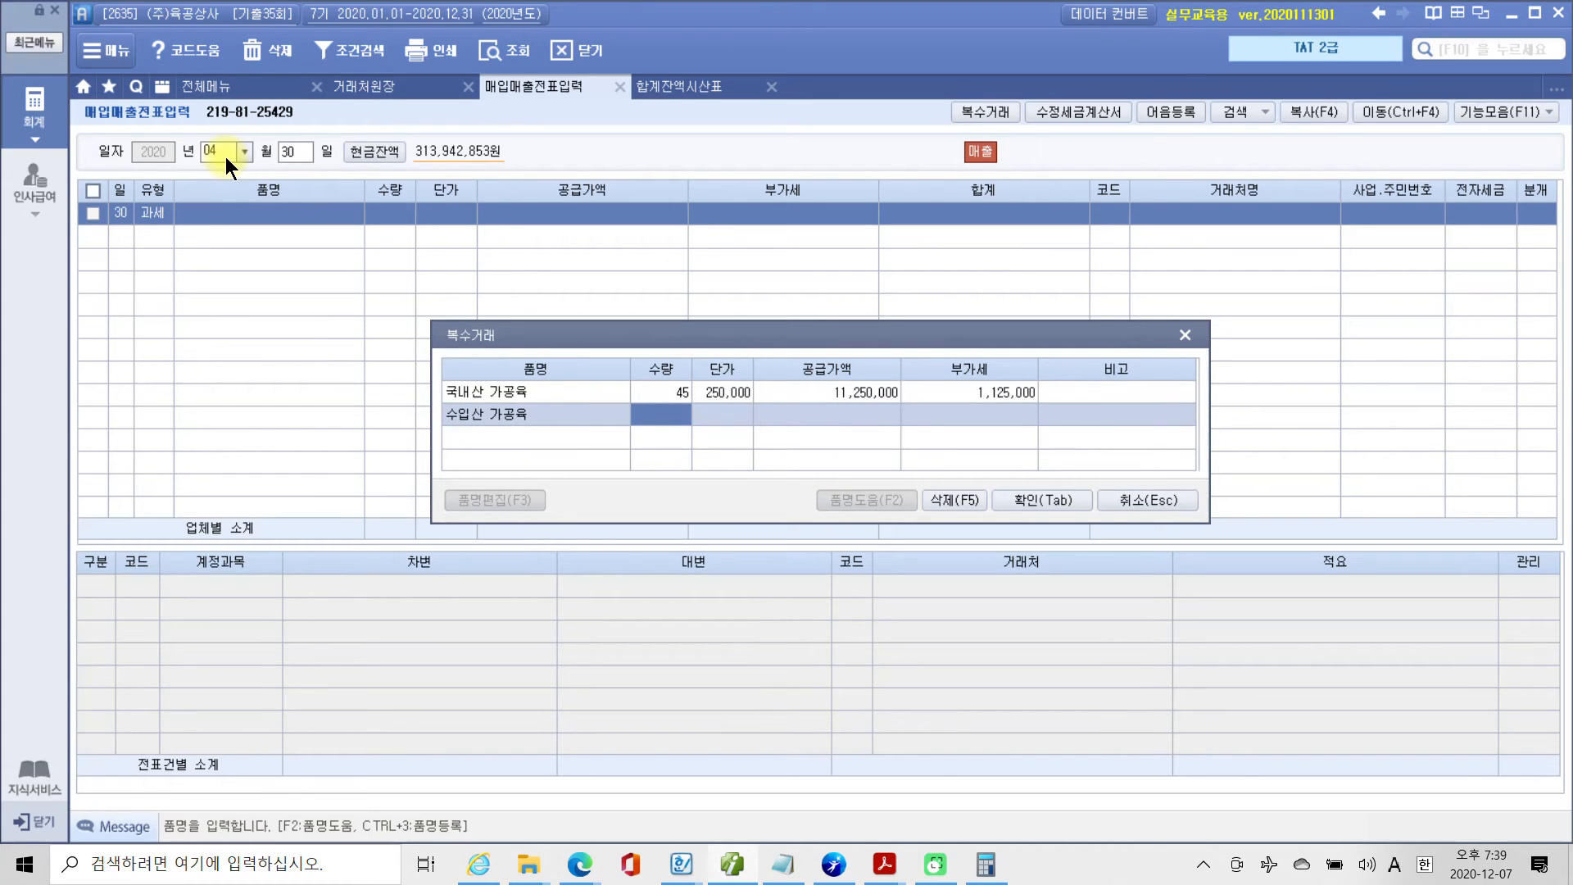
pyautogui.write('10')
pyautogui.press('Return')
pyautogui.write('1900000')
pyautogui.press('Return')
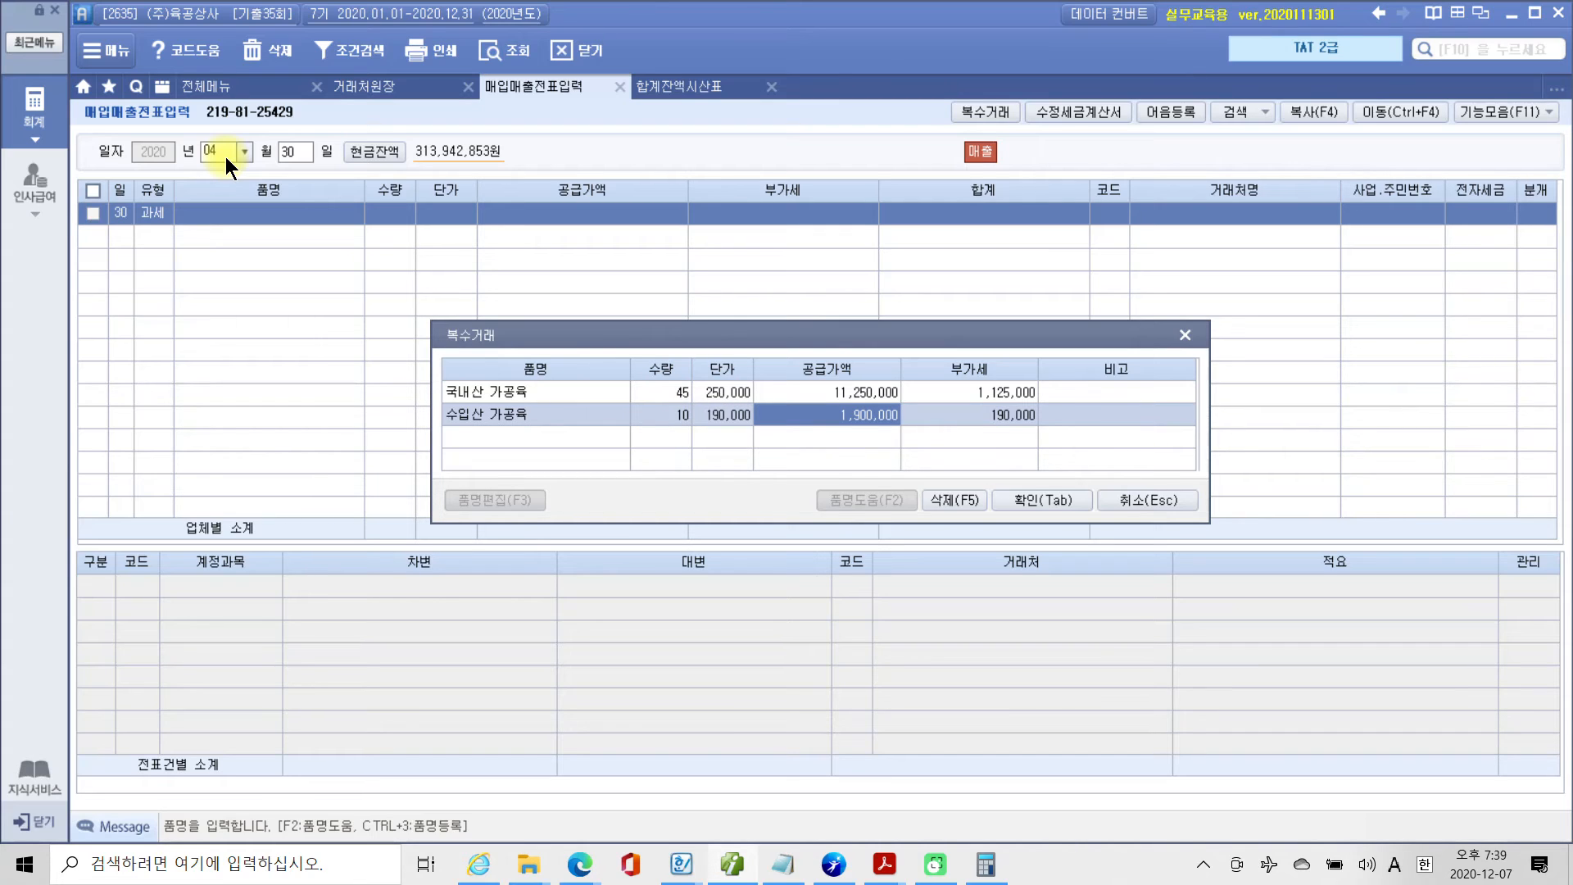
# Confirm the 복수거래 items and set the sales line's customer to (주)윤상마트, found with the search text 윤상.
pyautogui.click(1039, 501)
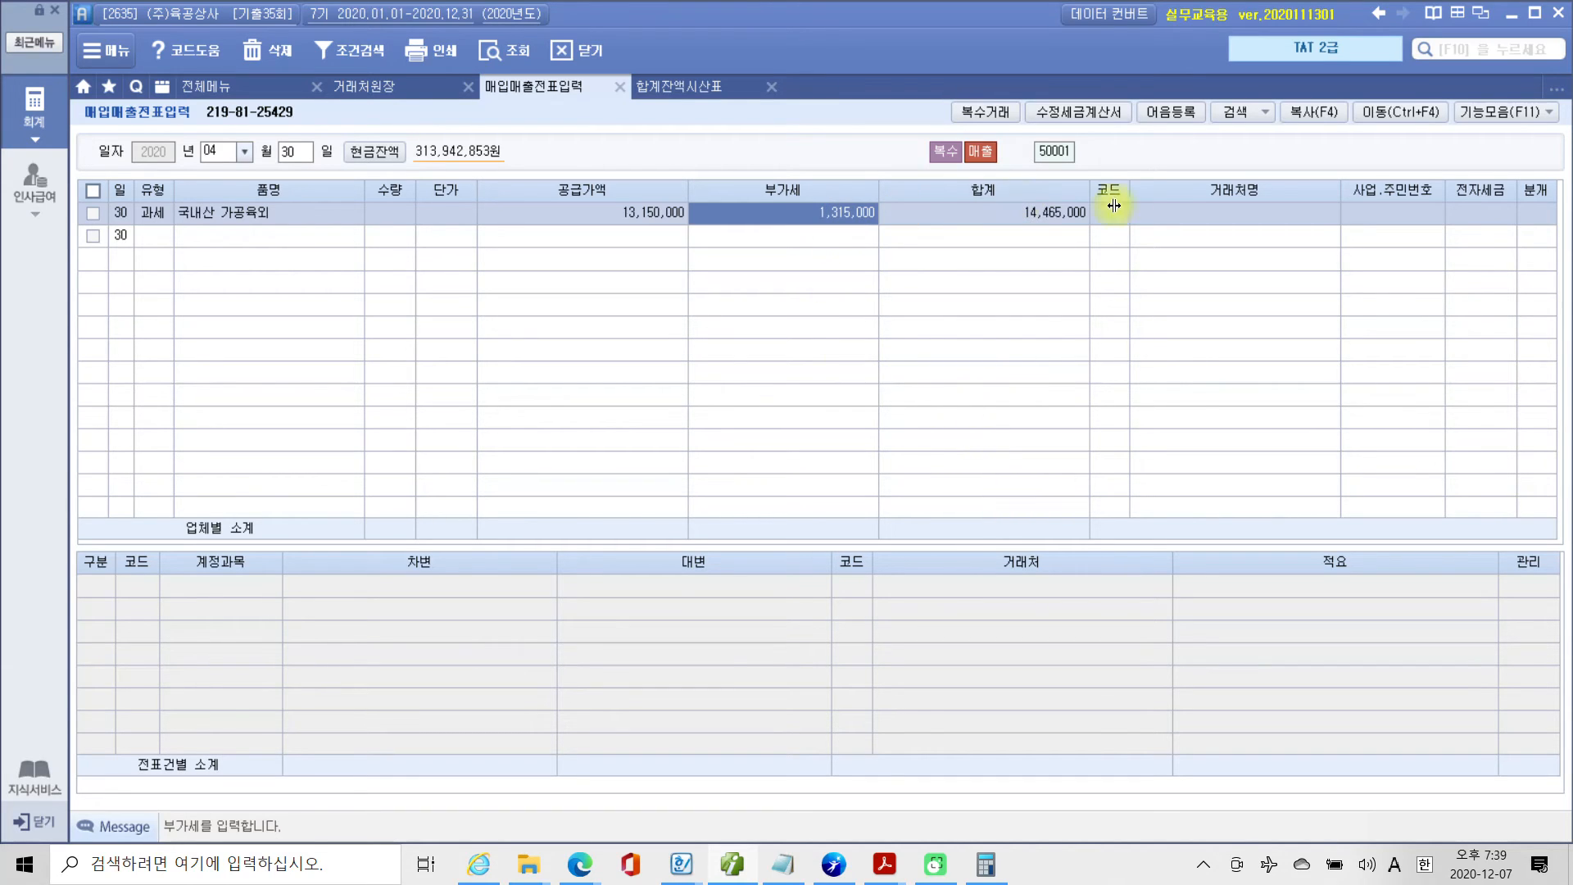
pyautogui.click(1127, 209)
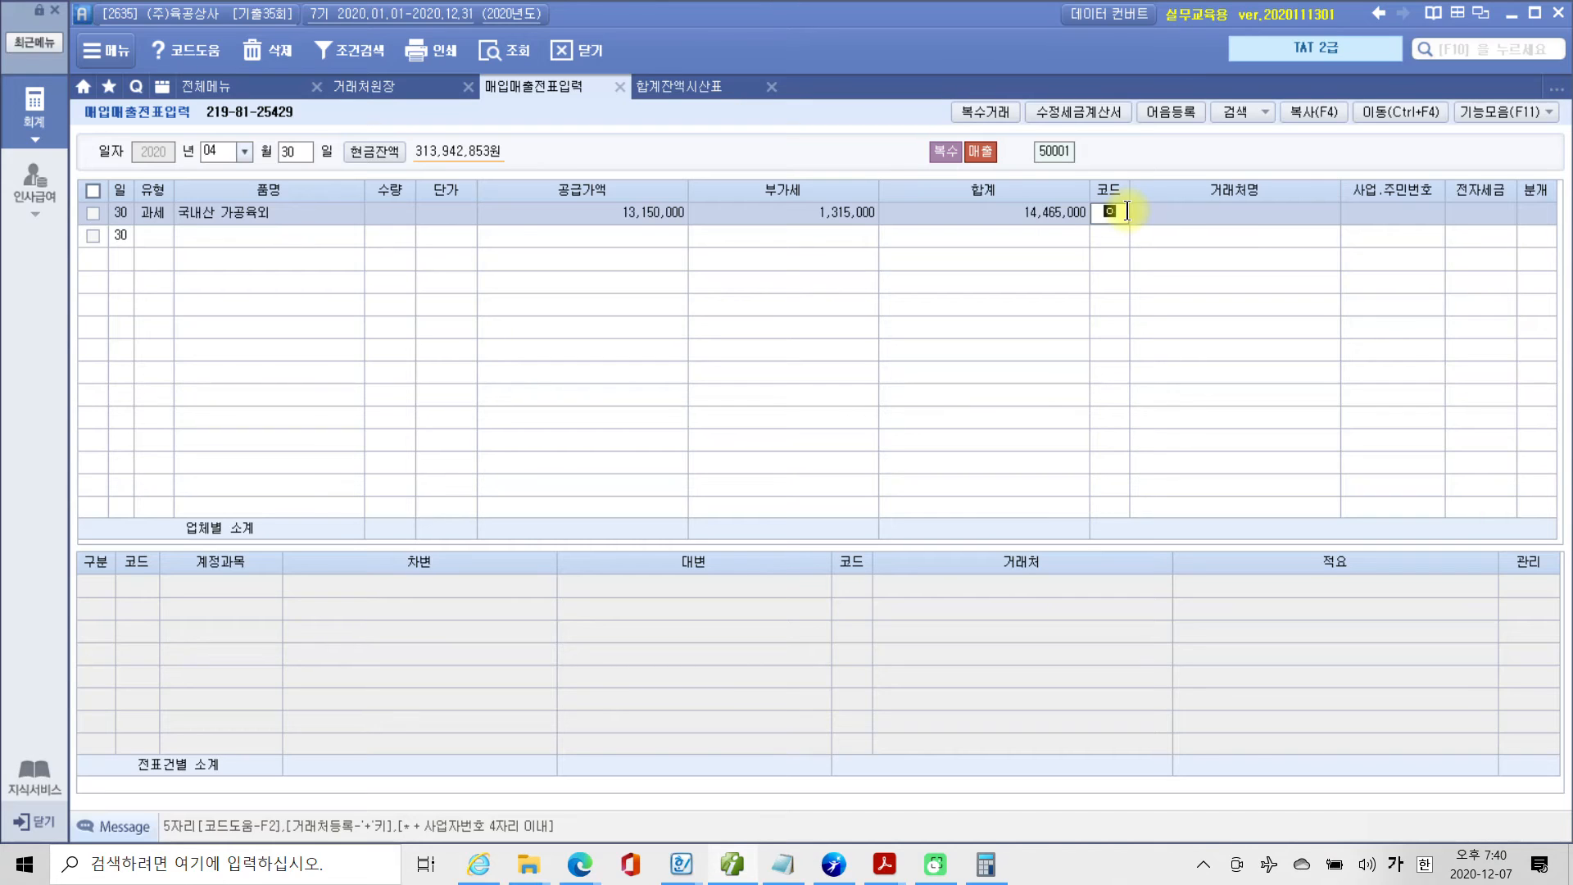
pyautogui.write('유상')
pyautogui.press('Return')
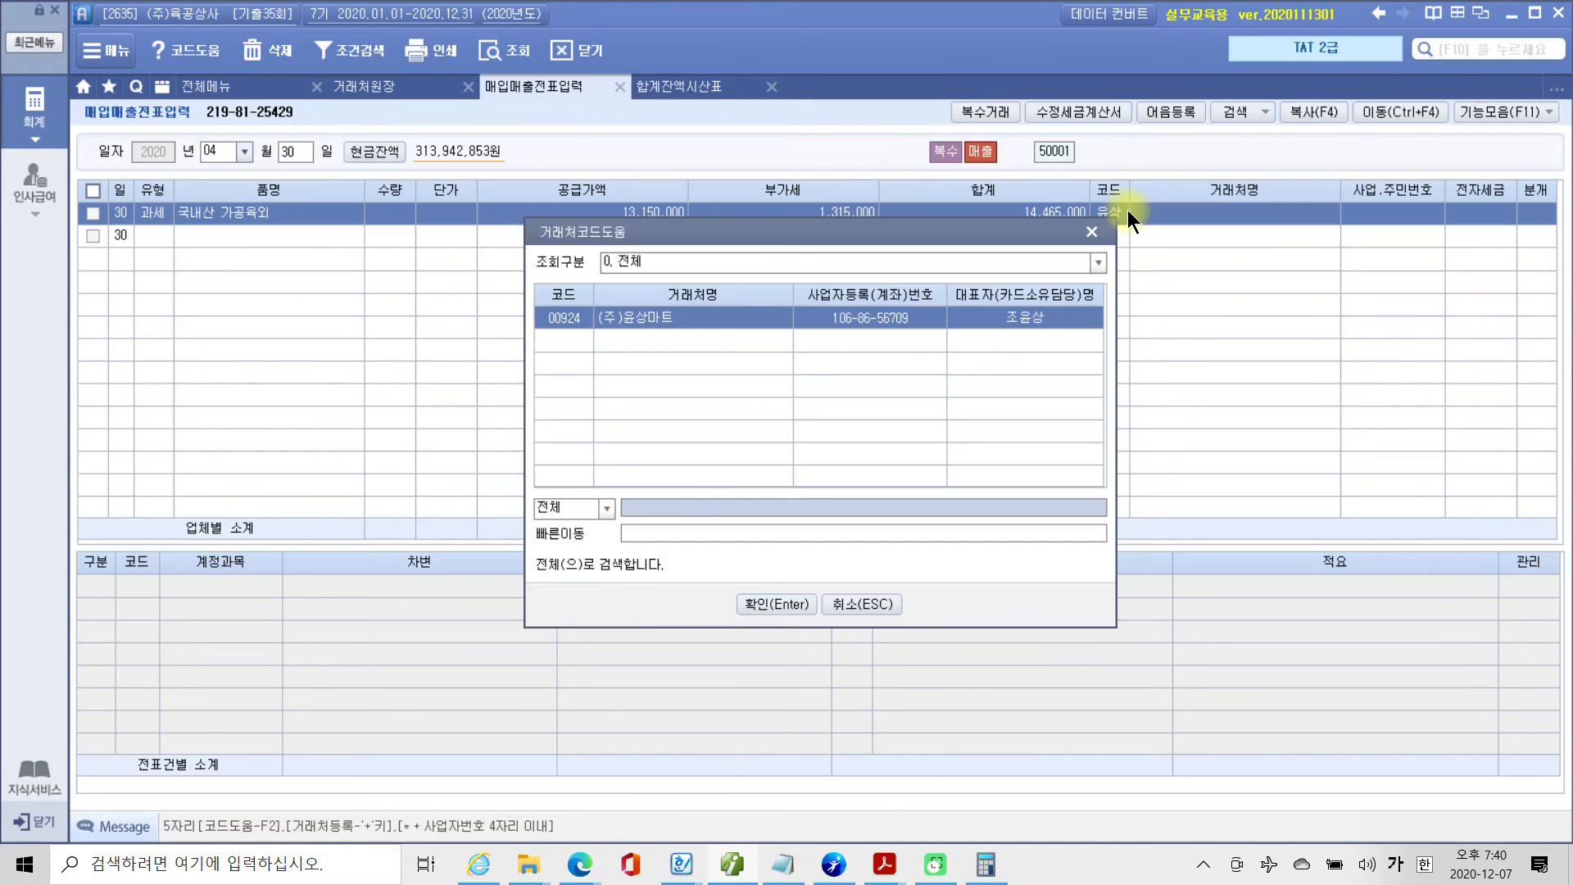
pyautogui.press('Return')
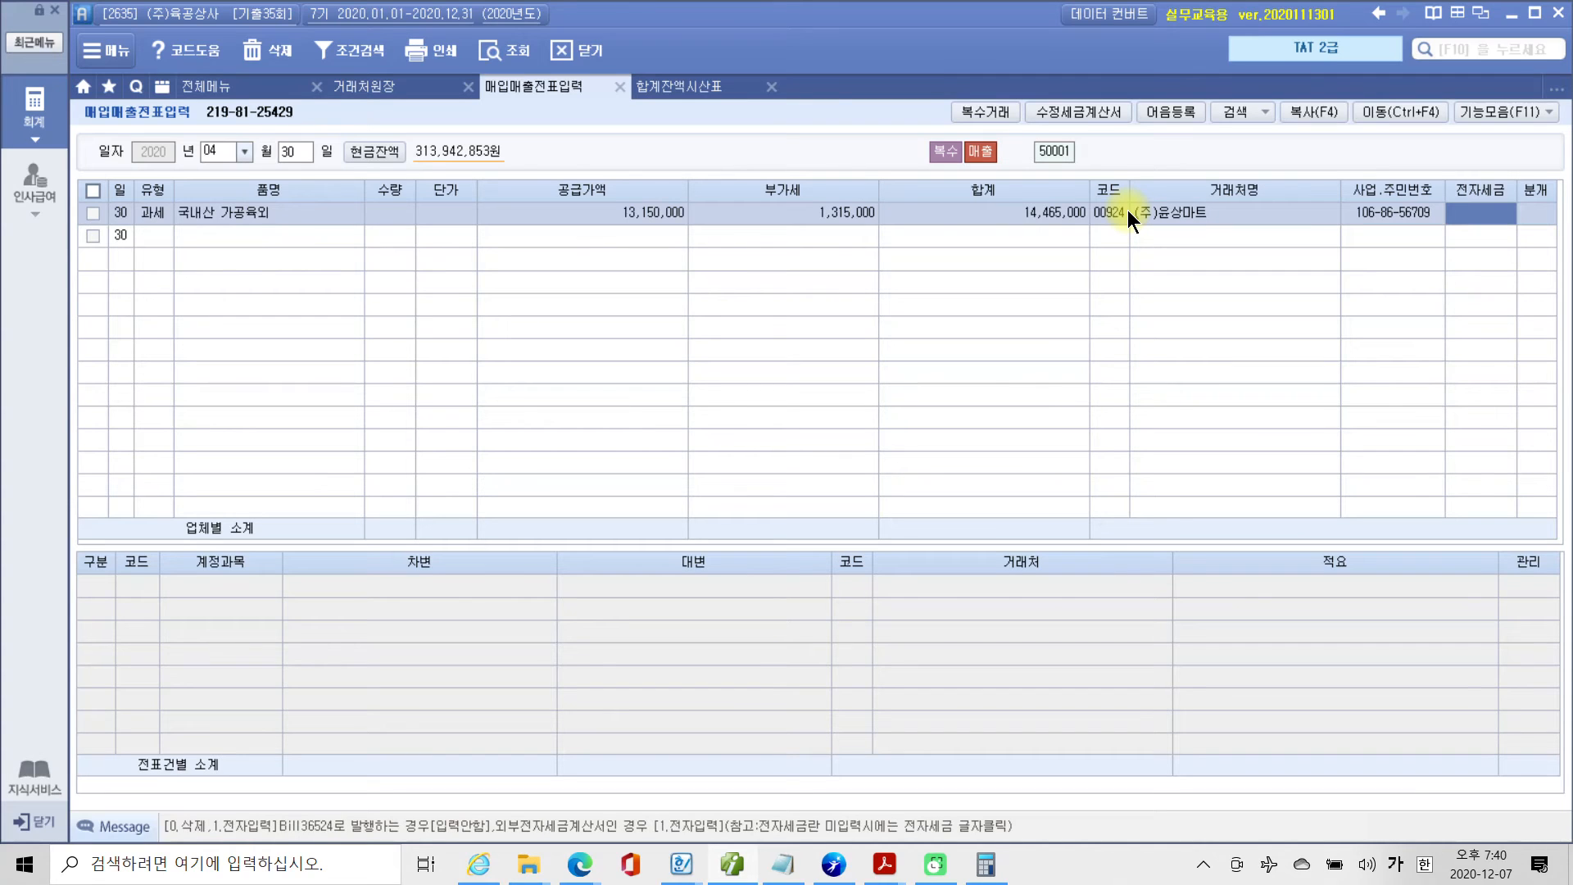
# Leave 전자세금 blank on the sales line and set its 분개 type to 3 혼합.
pyautogui.press('Return')
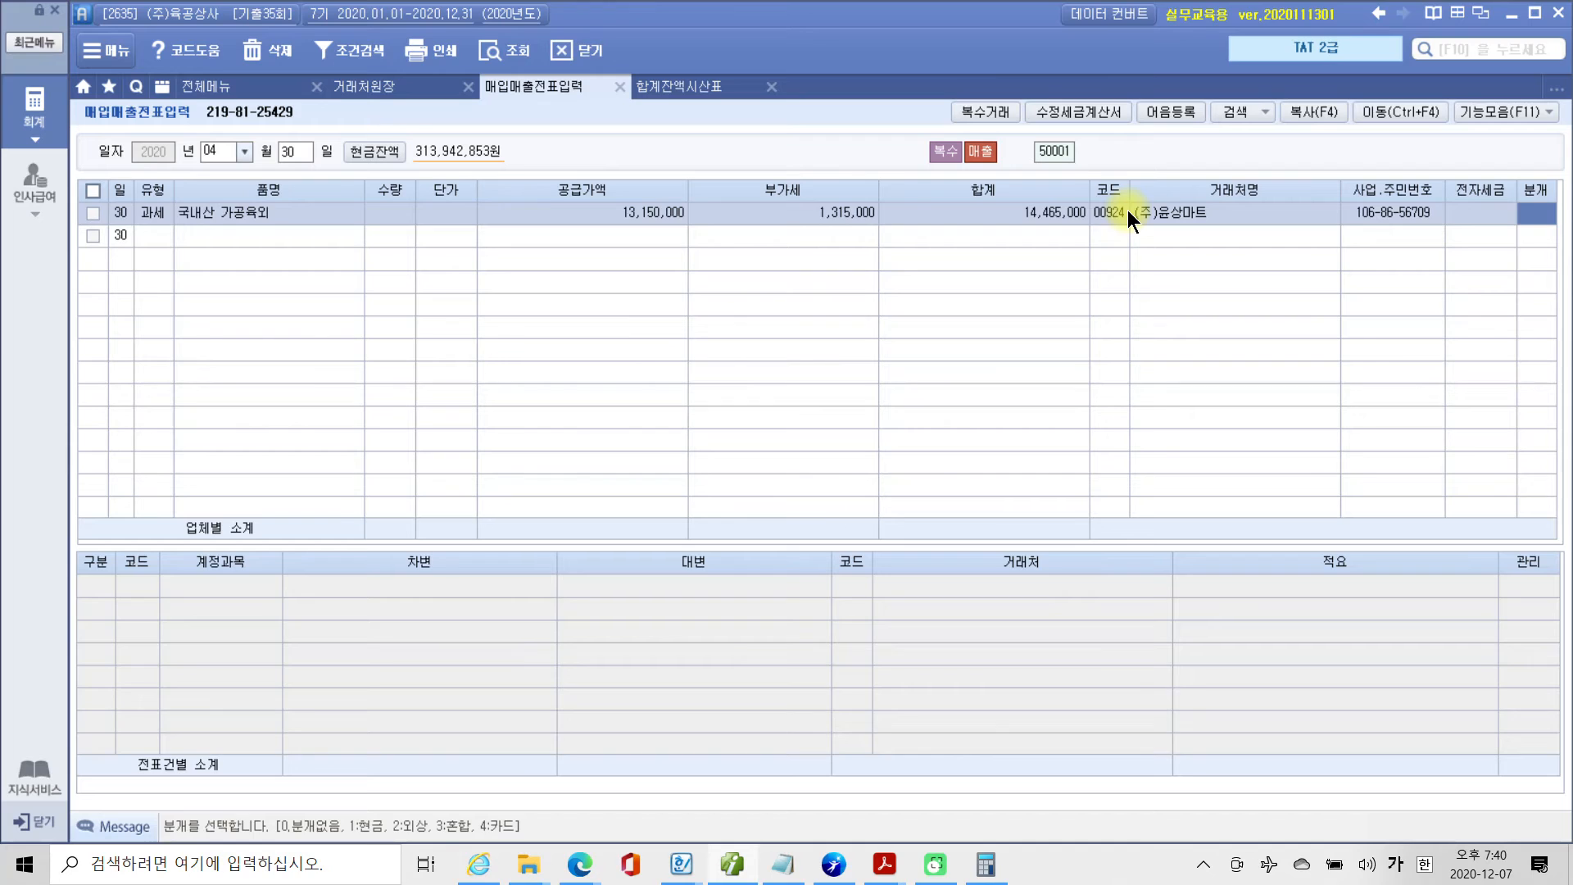
pyautogui.write('3')
pyautogui.press('Return')
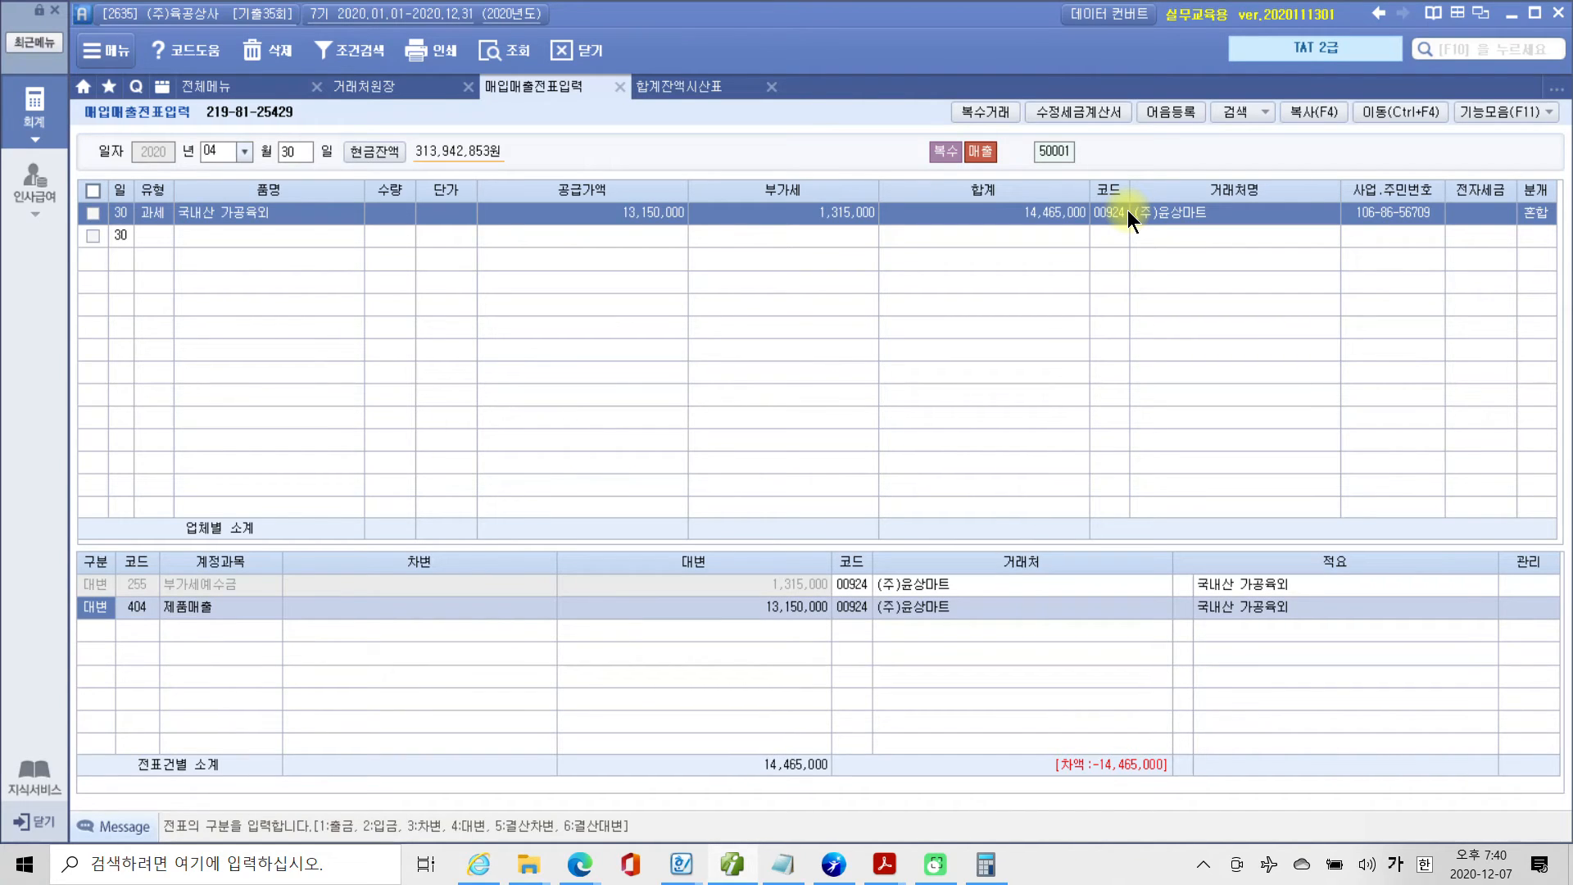
# Start a 차변 line for account 101 현금 below the 제품매출 entry.
pyautogui.press('Down')
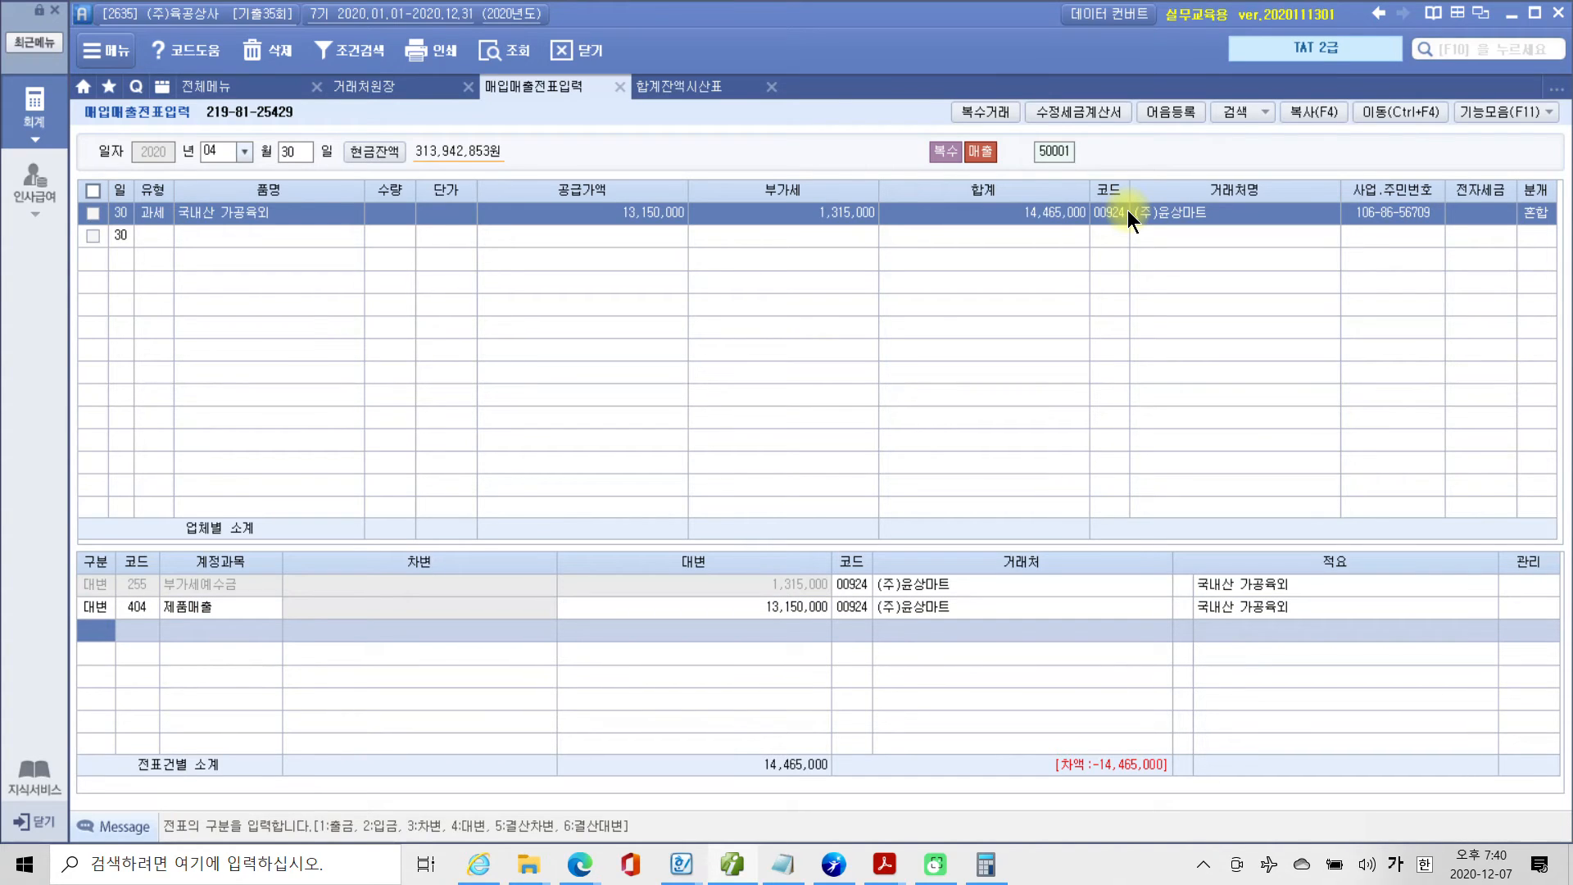
pyautogui.write('3')
pyautogui.write('101')
pyautogui.press('Return')
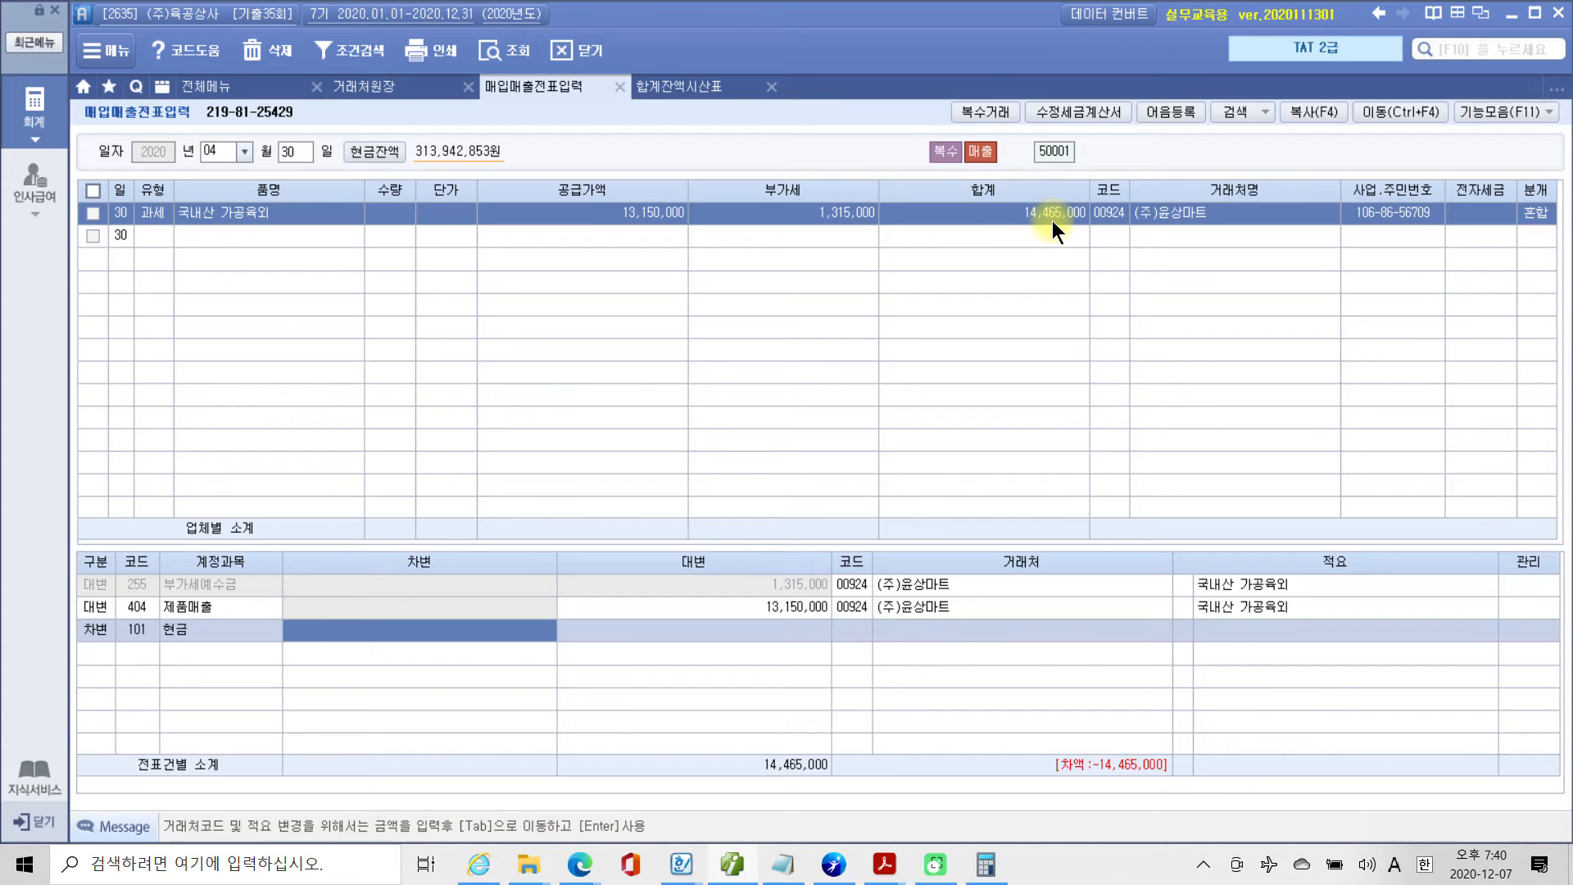
pyautogui.click(23, 864)
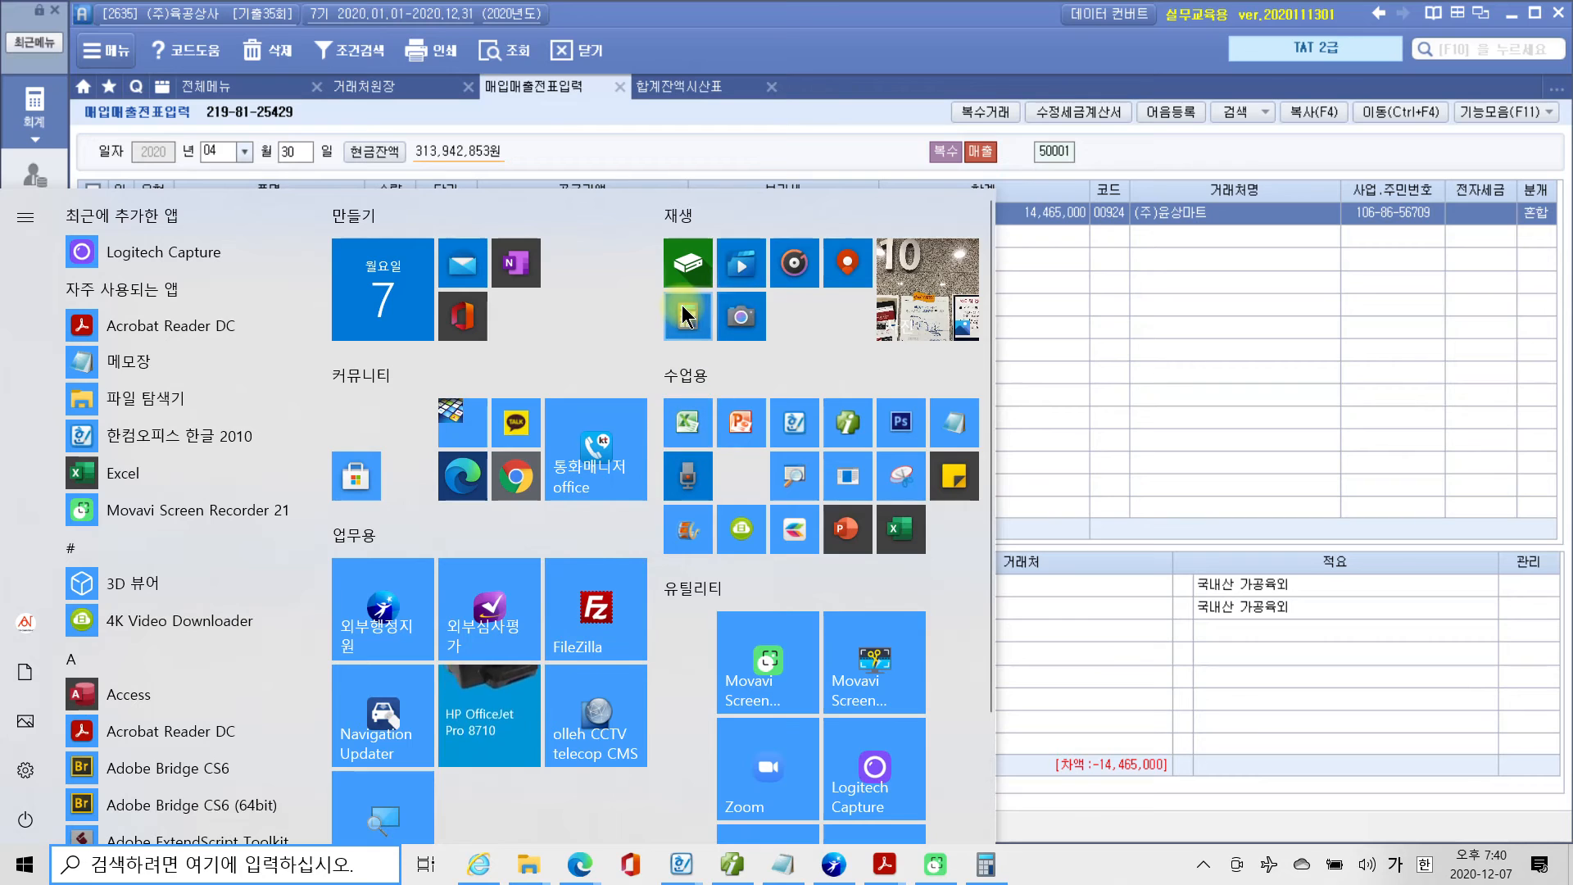
pyautogui.click(1159, 328)
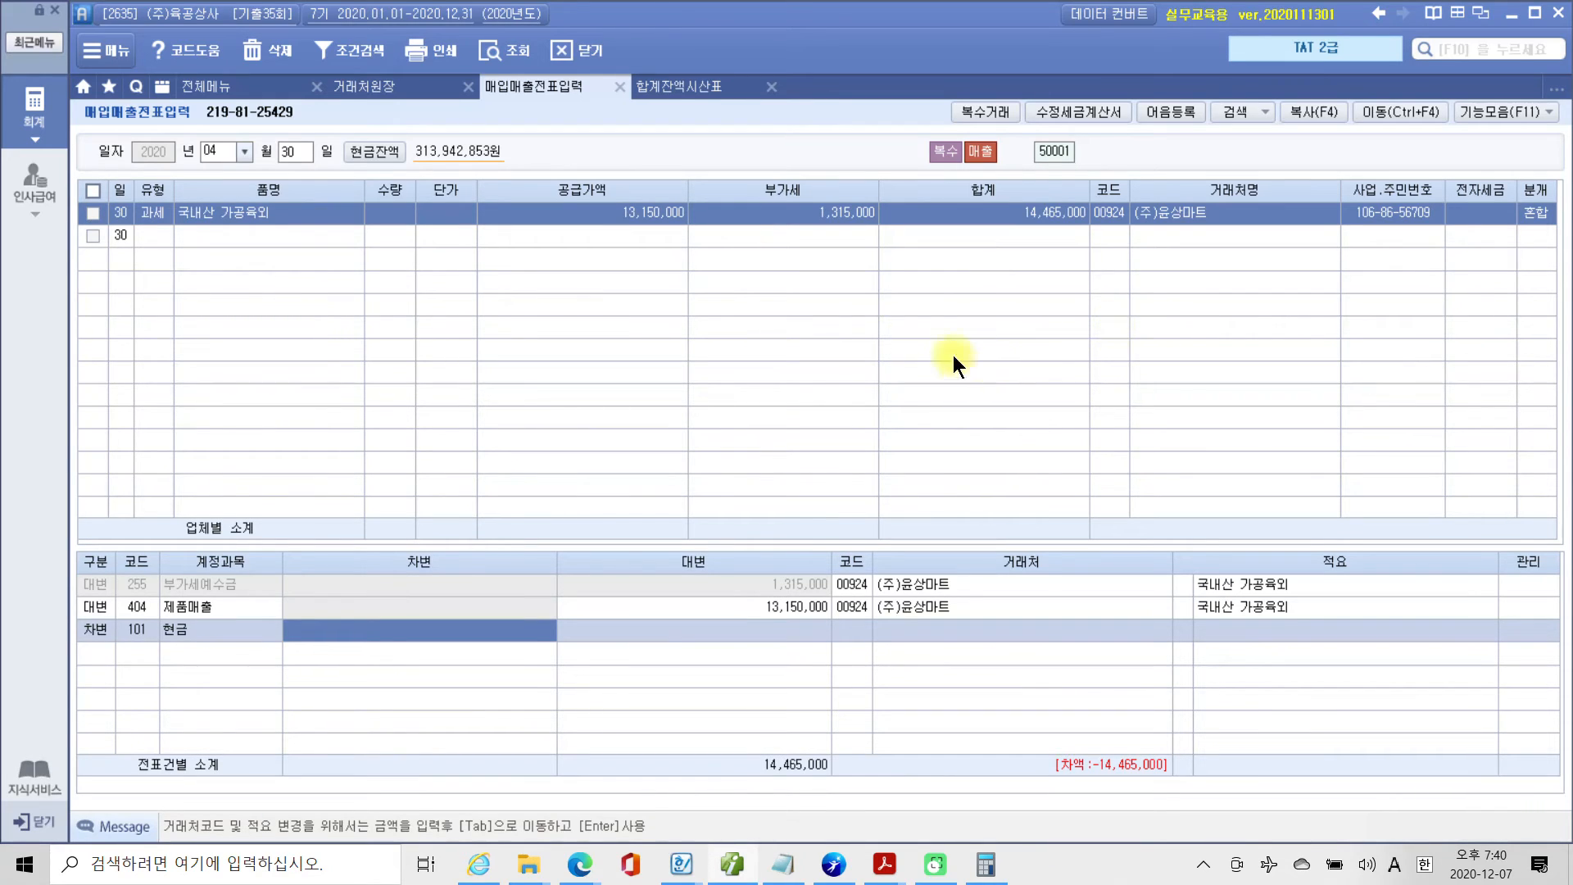
# Reopen the line's 복수거래, correct the 국내산 가공육 단가 to 200,000 and confirm the items.
pyautogui.click(281, 209)
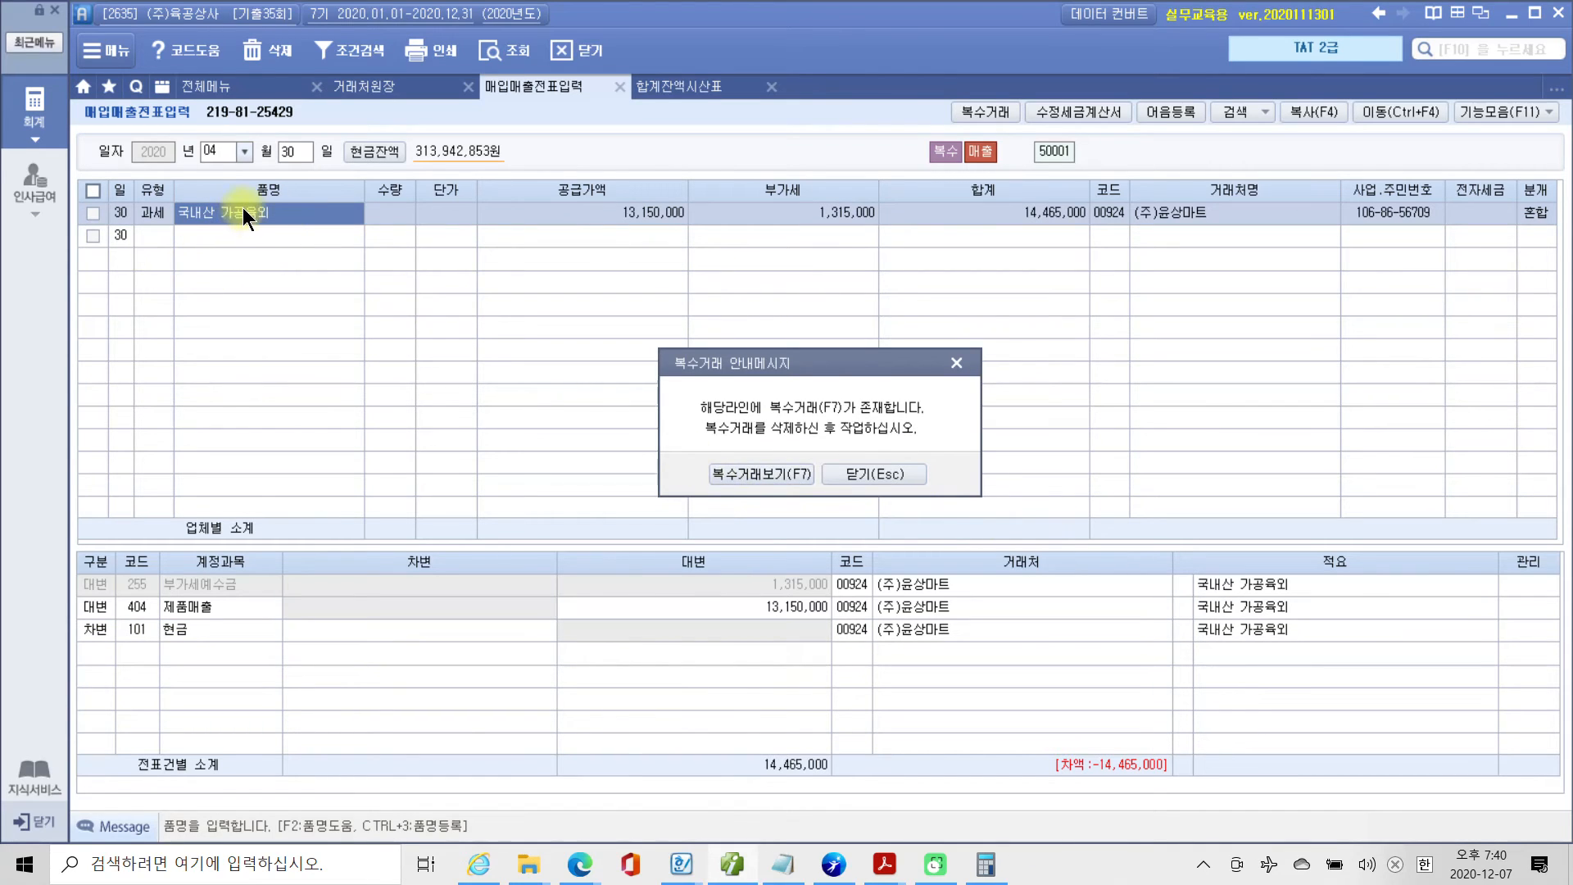
pyautogui.click(719, 475)
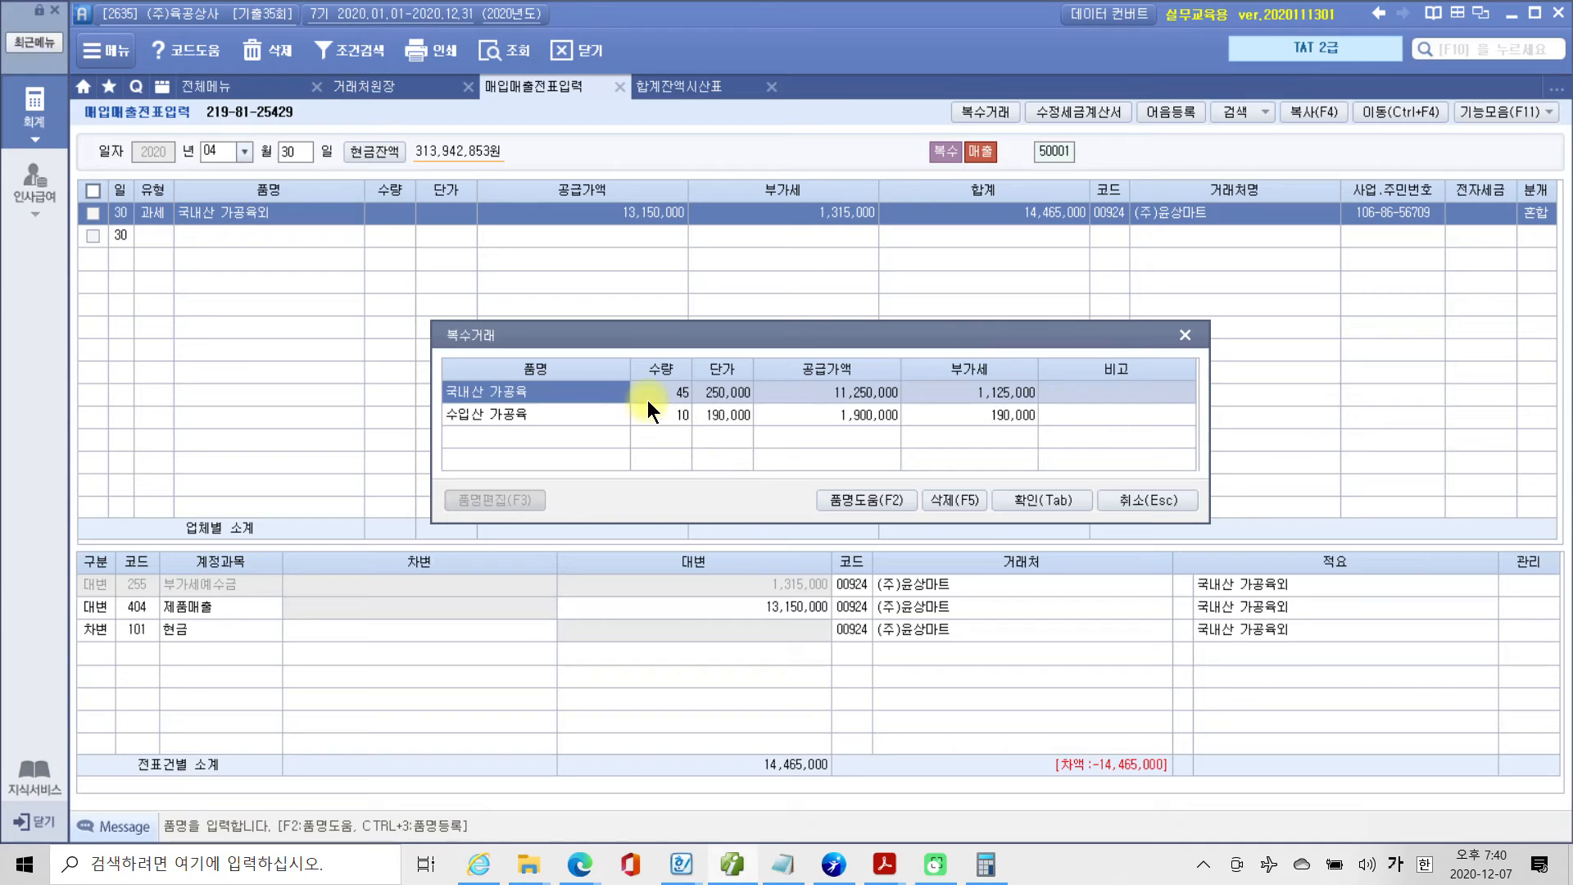
pyautogui.click(653, 395)
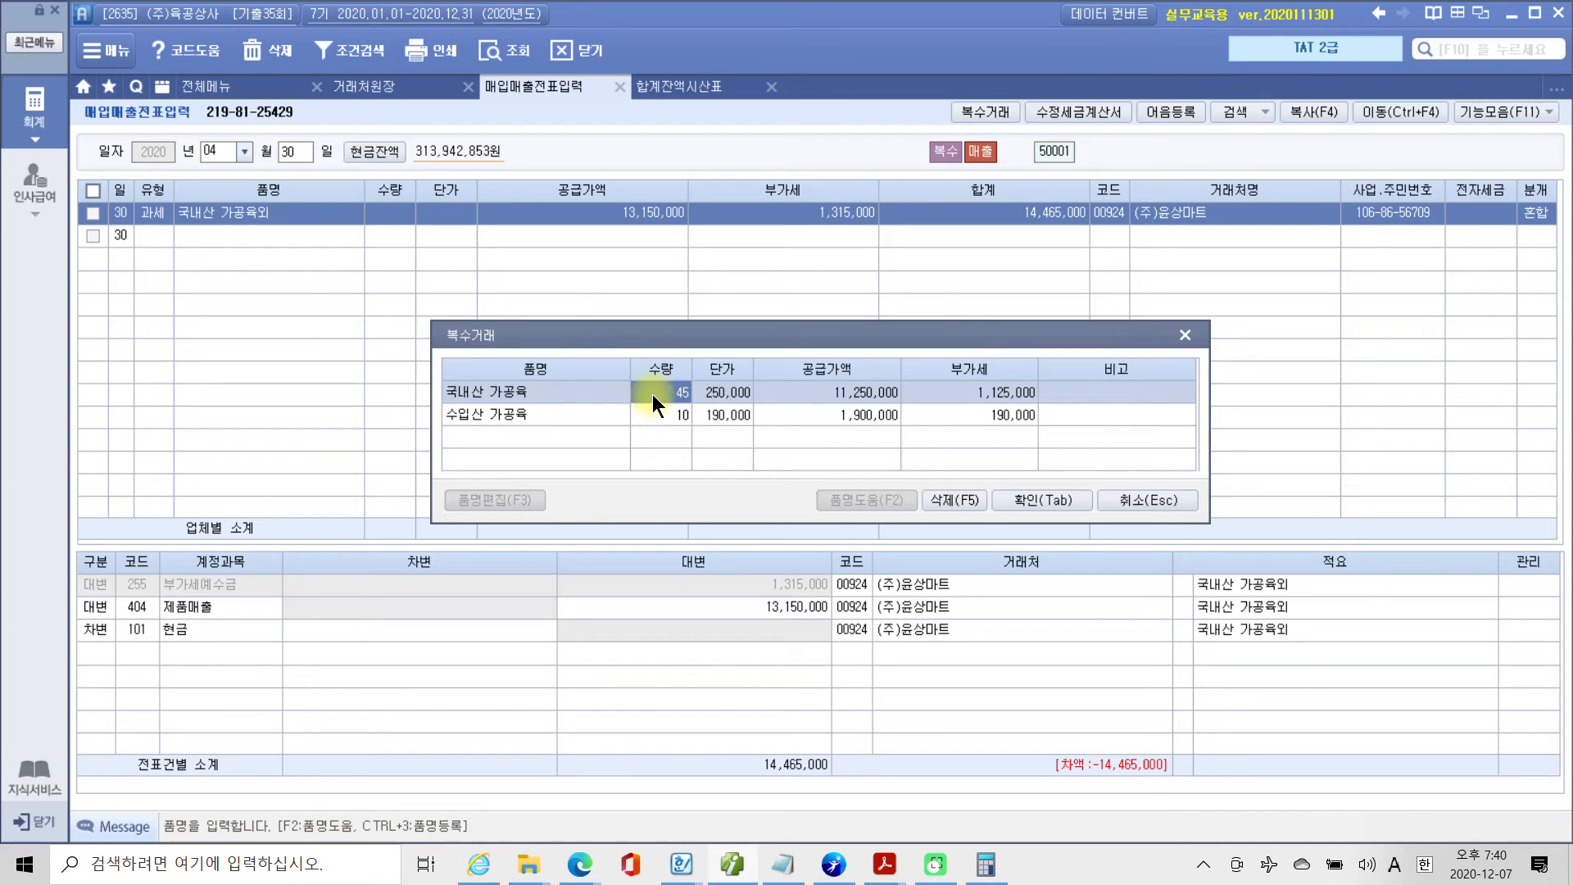
pyautogui.click(720, 393)
pyautogui.write('200000')
pyautogui.press('Return')
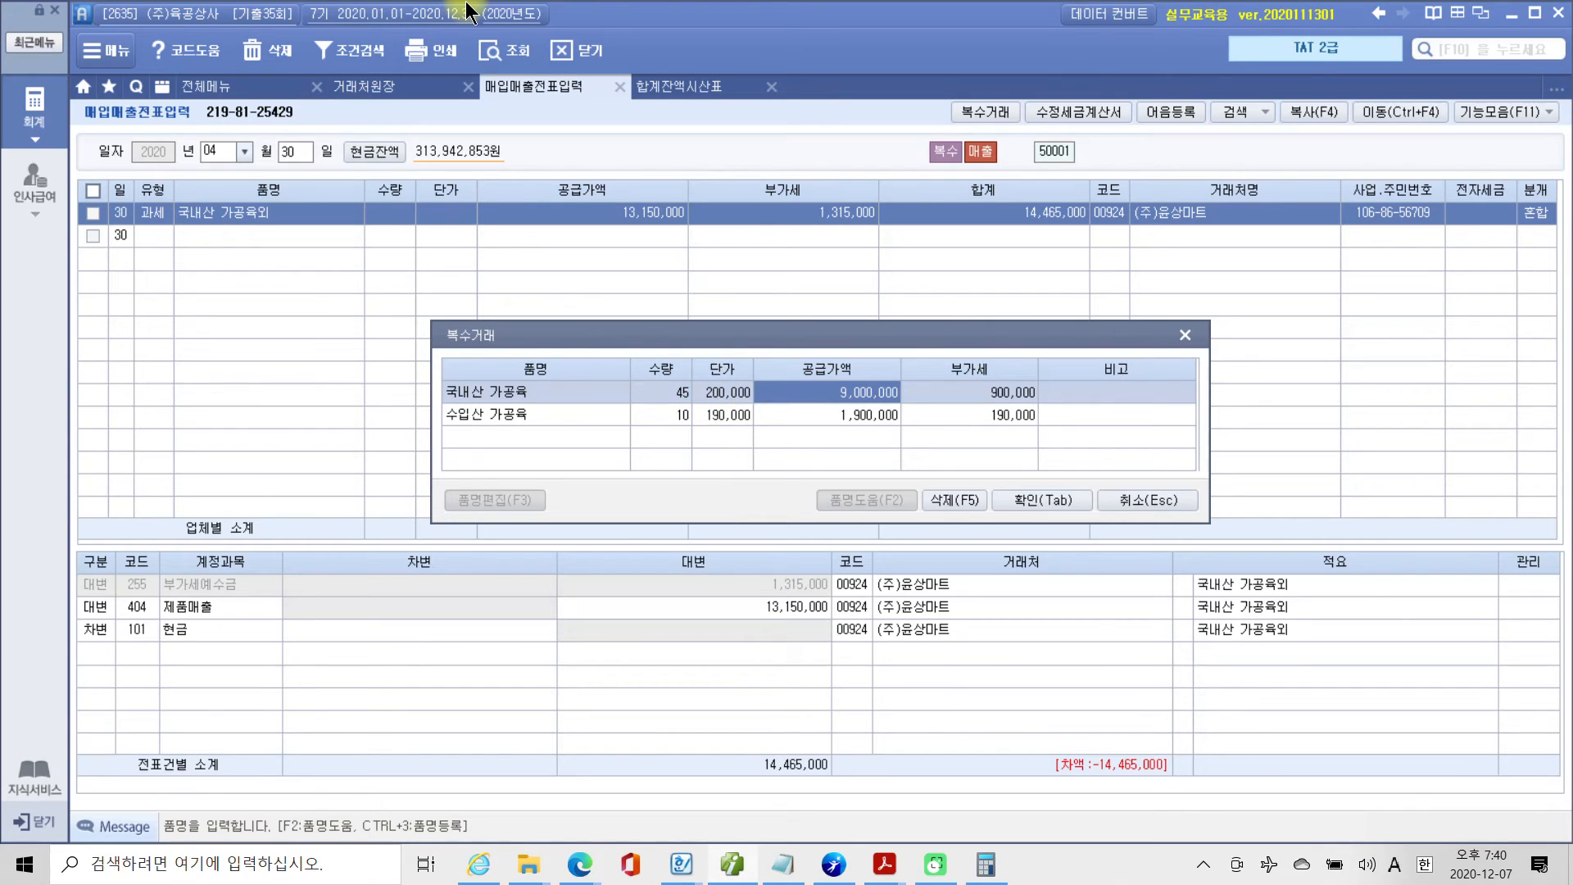
pyautogui.press('Return')
pyautogui.press('Return')
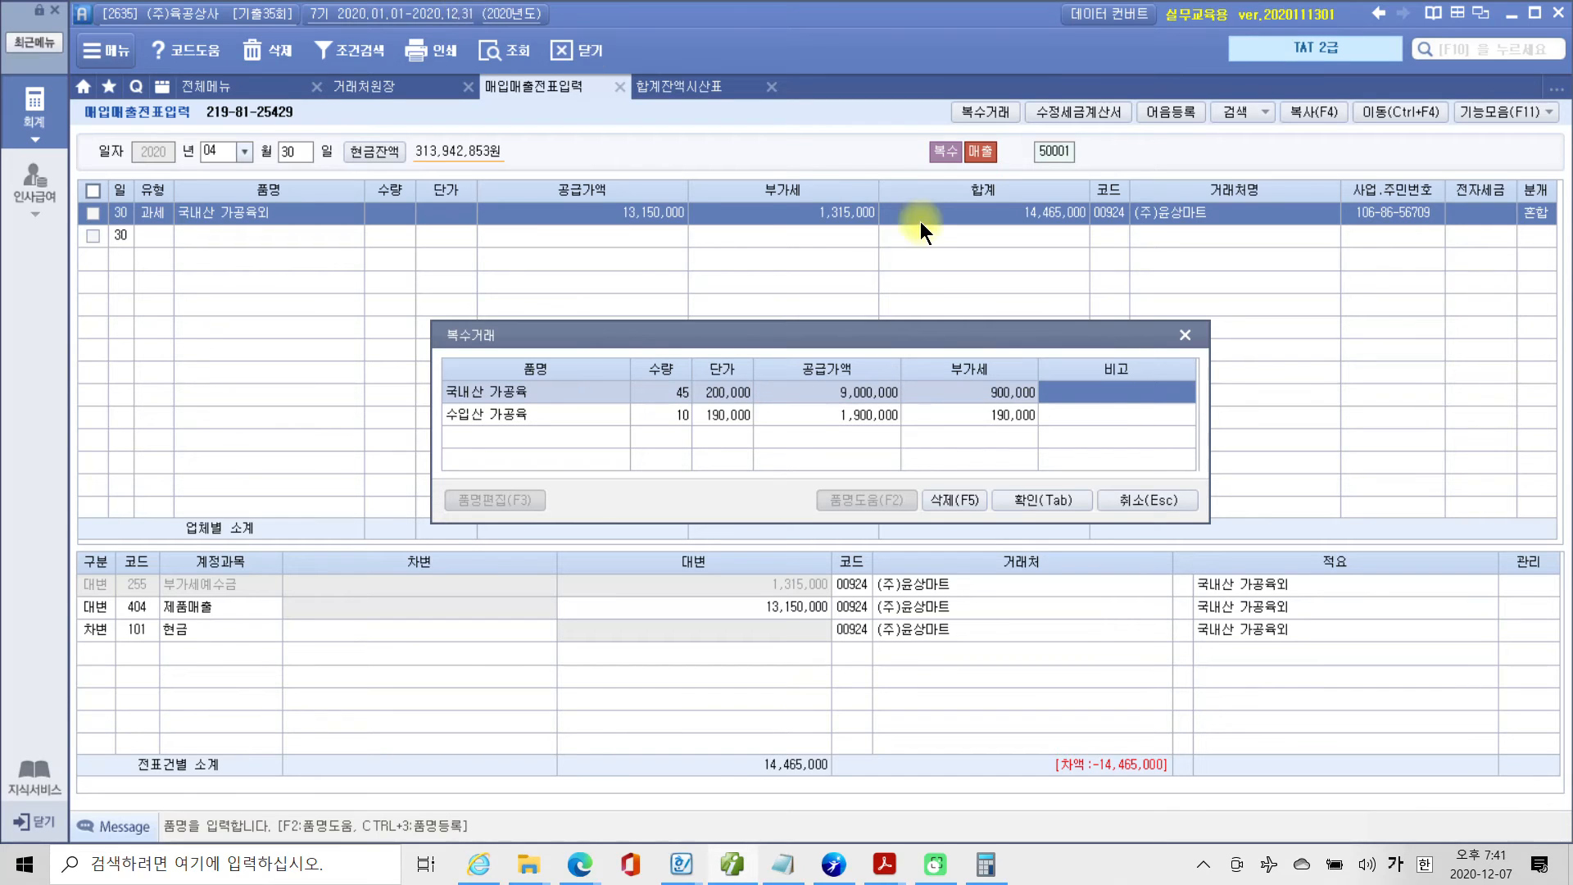
pyautogui.click(1008, 495)
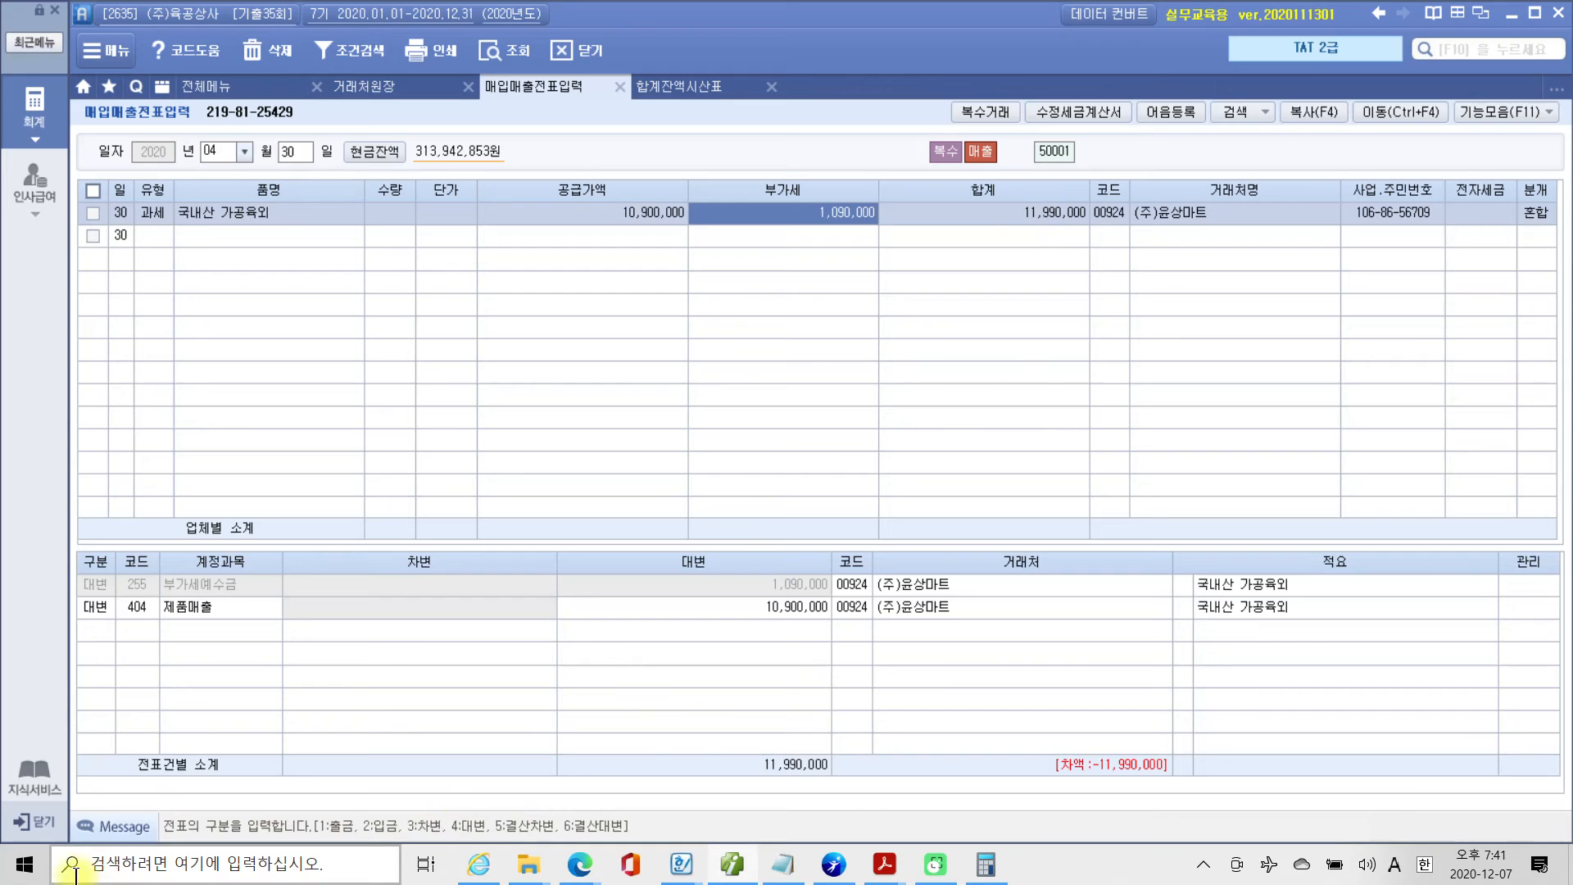
# Switch to Calculator, compute 20% of 11,990,000, select the result and return to Smart A.
pyautogui.click(975, 874)
pyautogui.click(453, 236)
pyautogui.write('119')
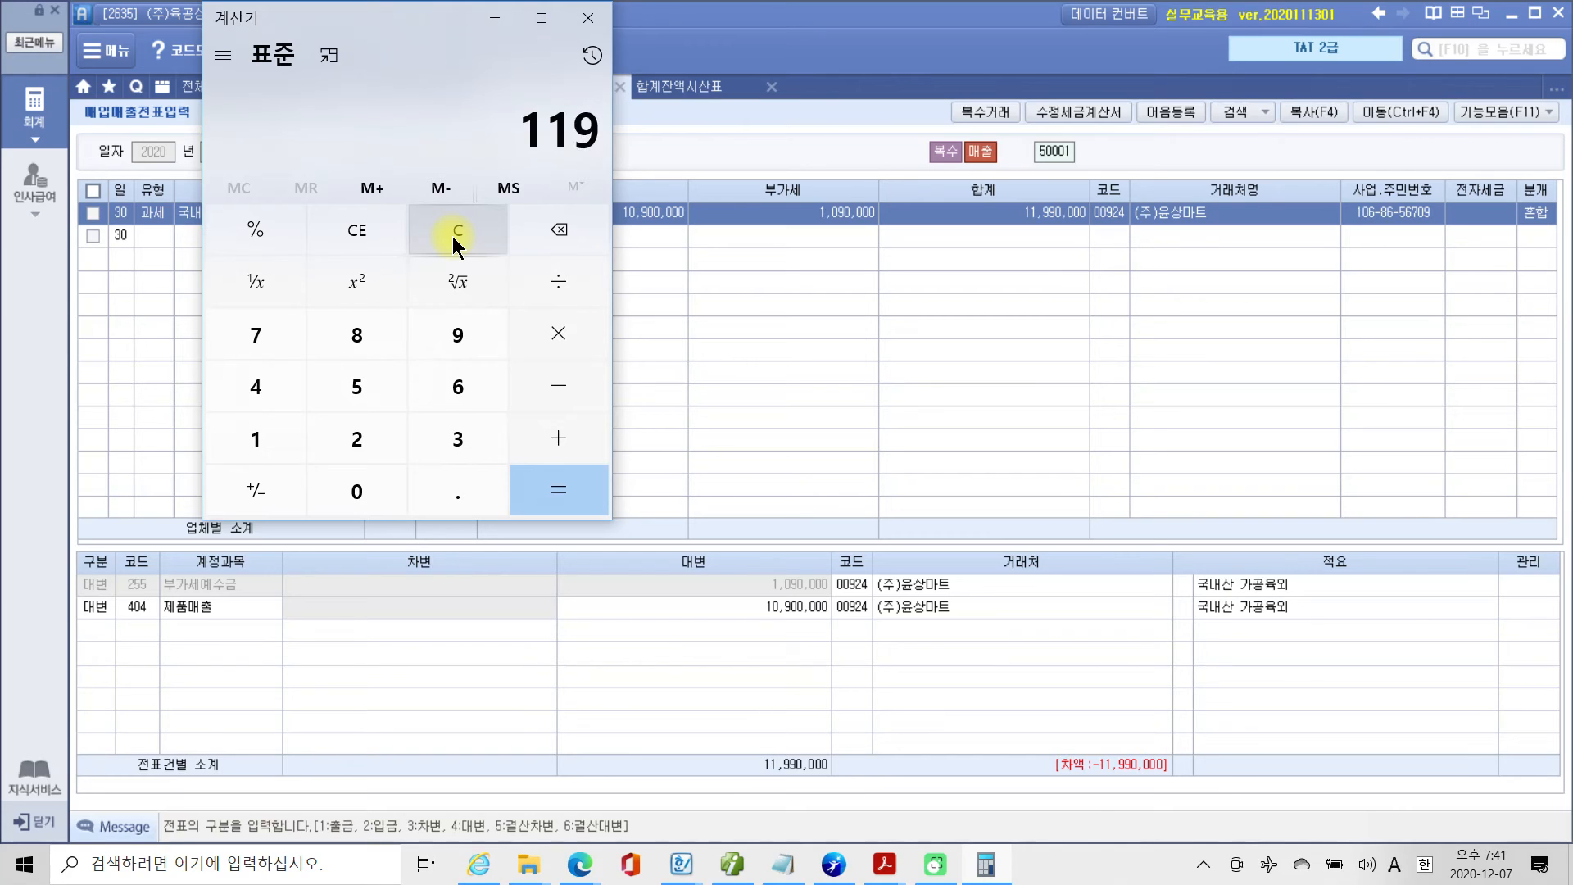
pyautogui.write('90000')
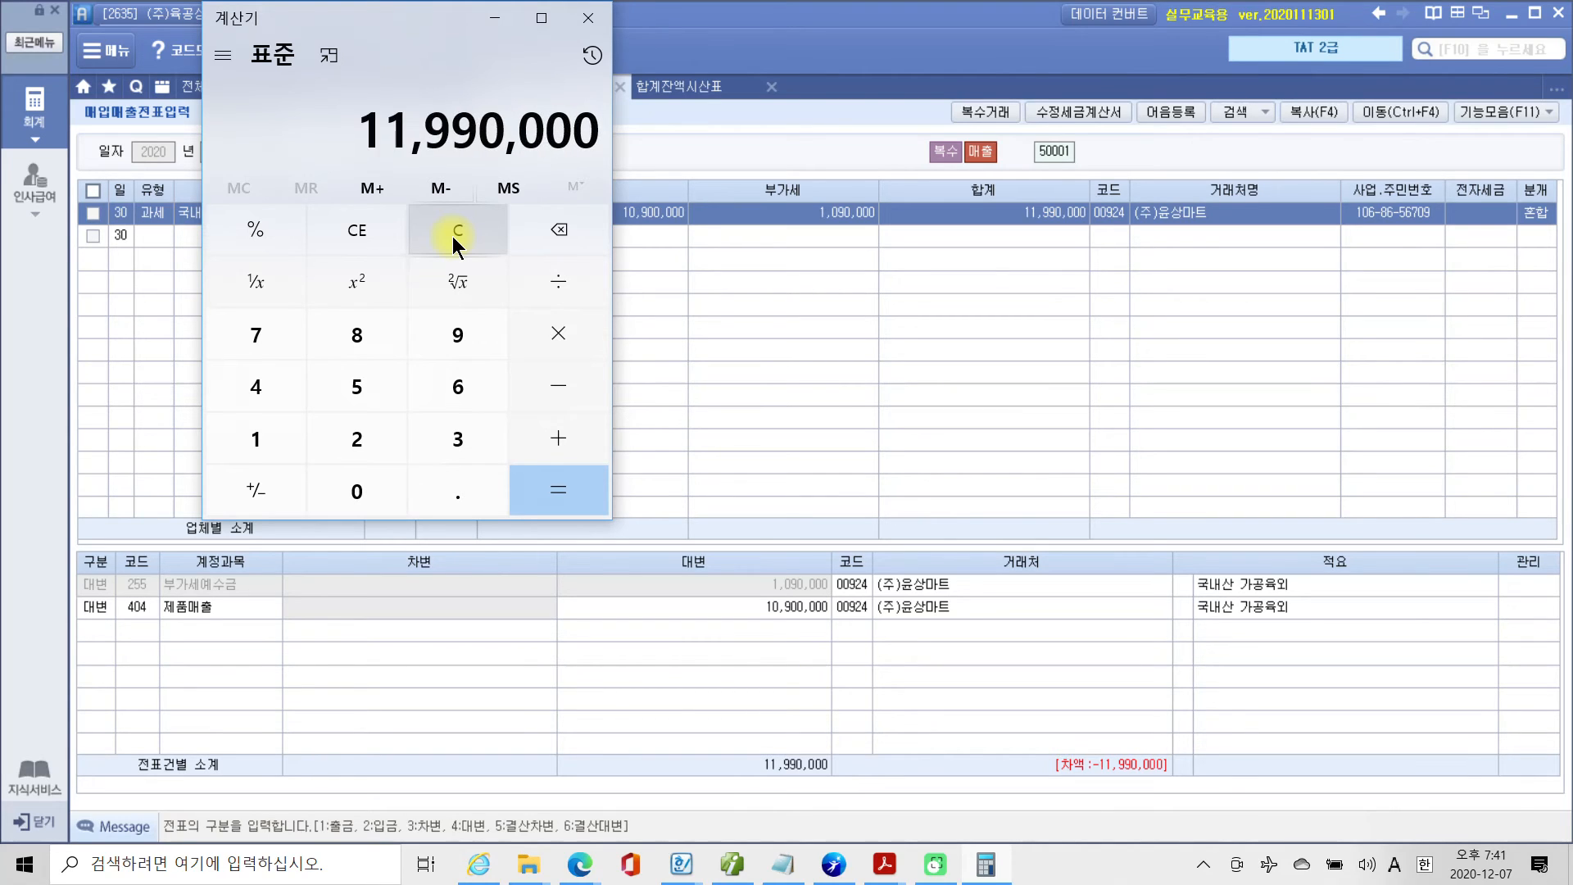
pyautogui.write('*20')
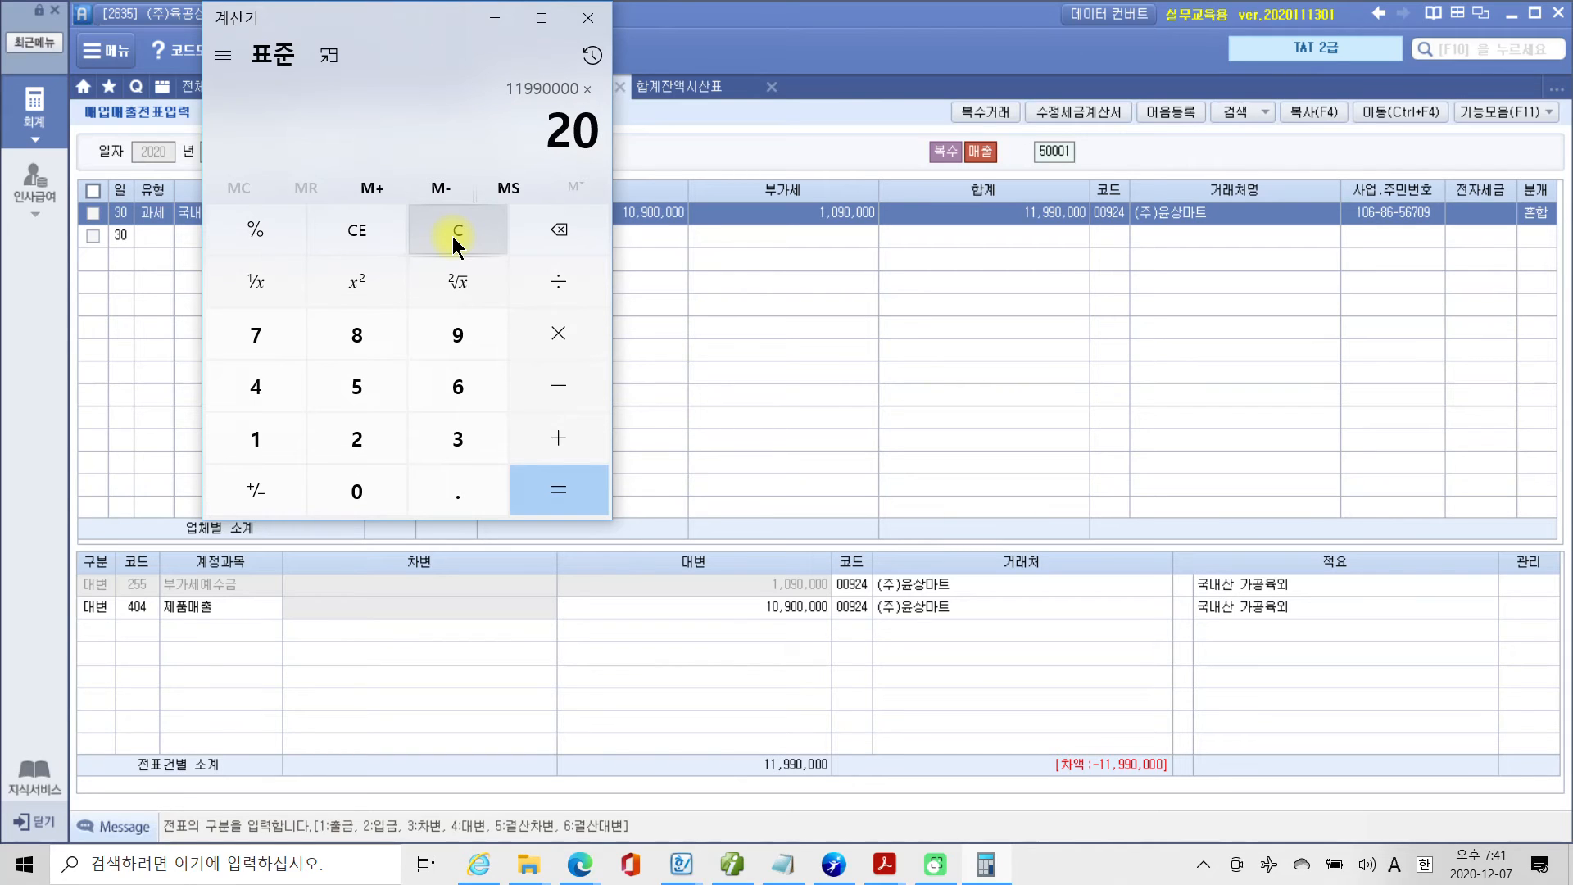
pyautogui.write('%')
pyautogui.press('Return')
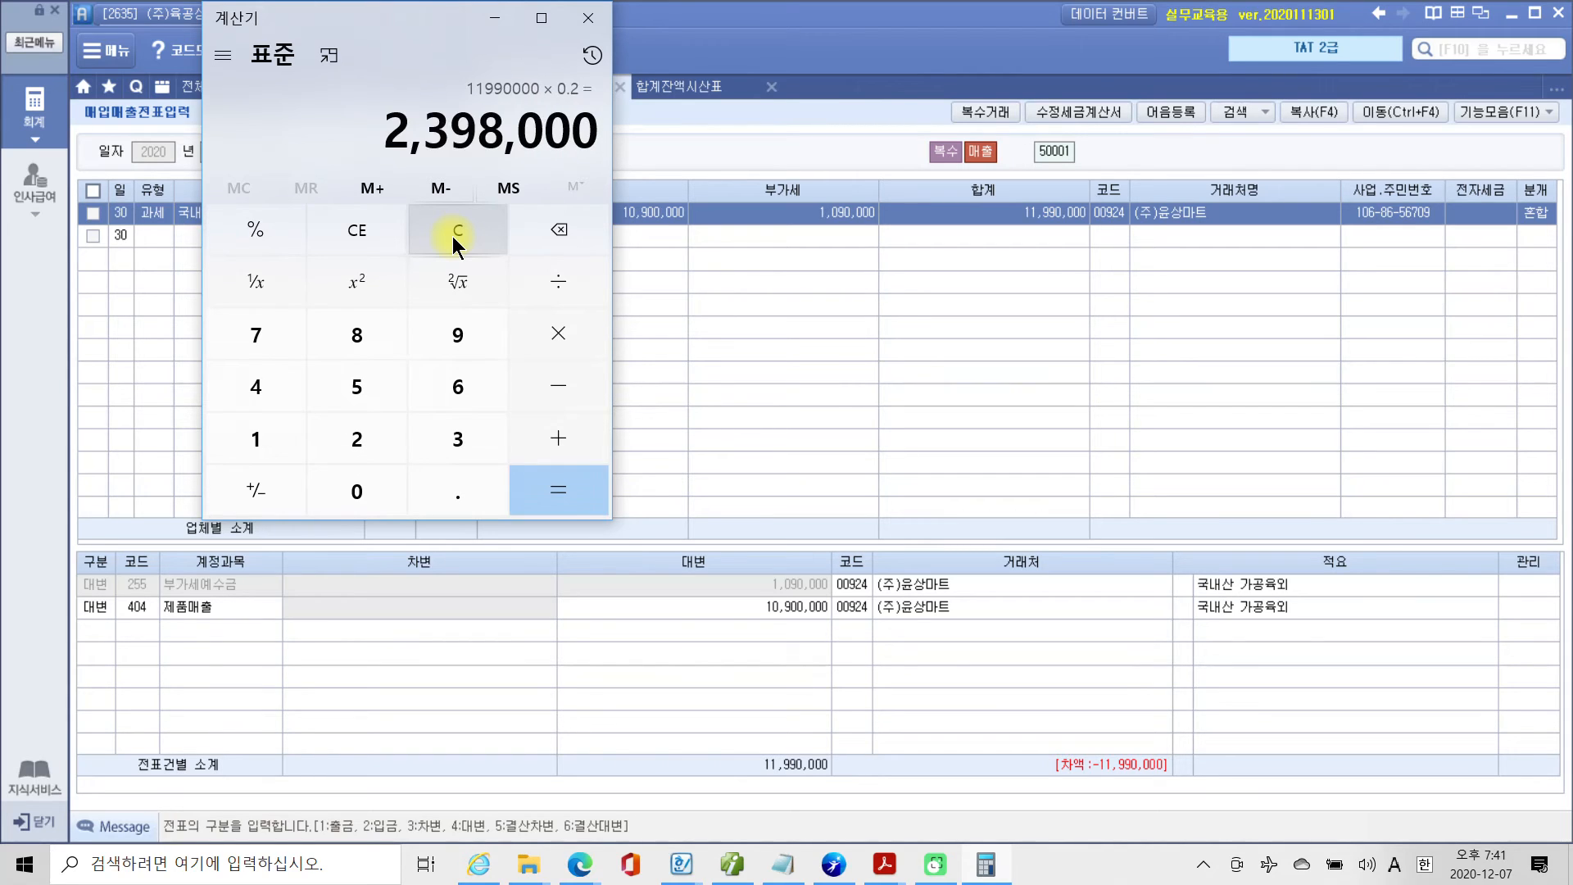
pyautogui.rightClick(477, 137)
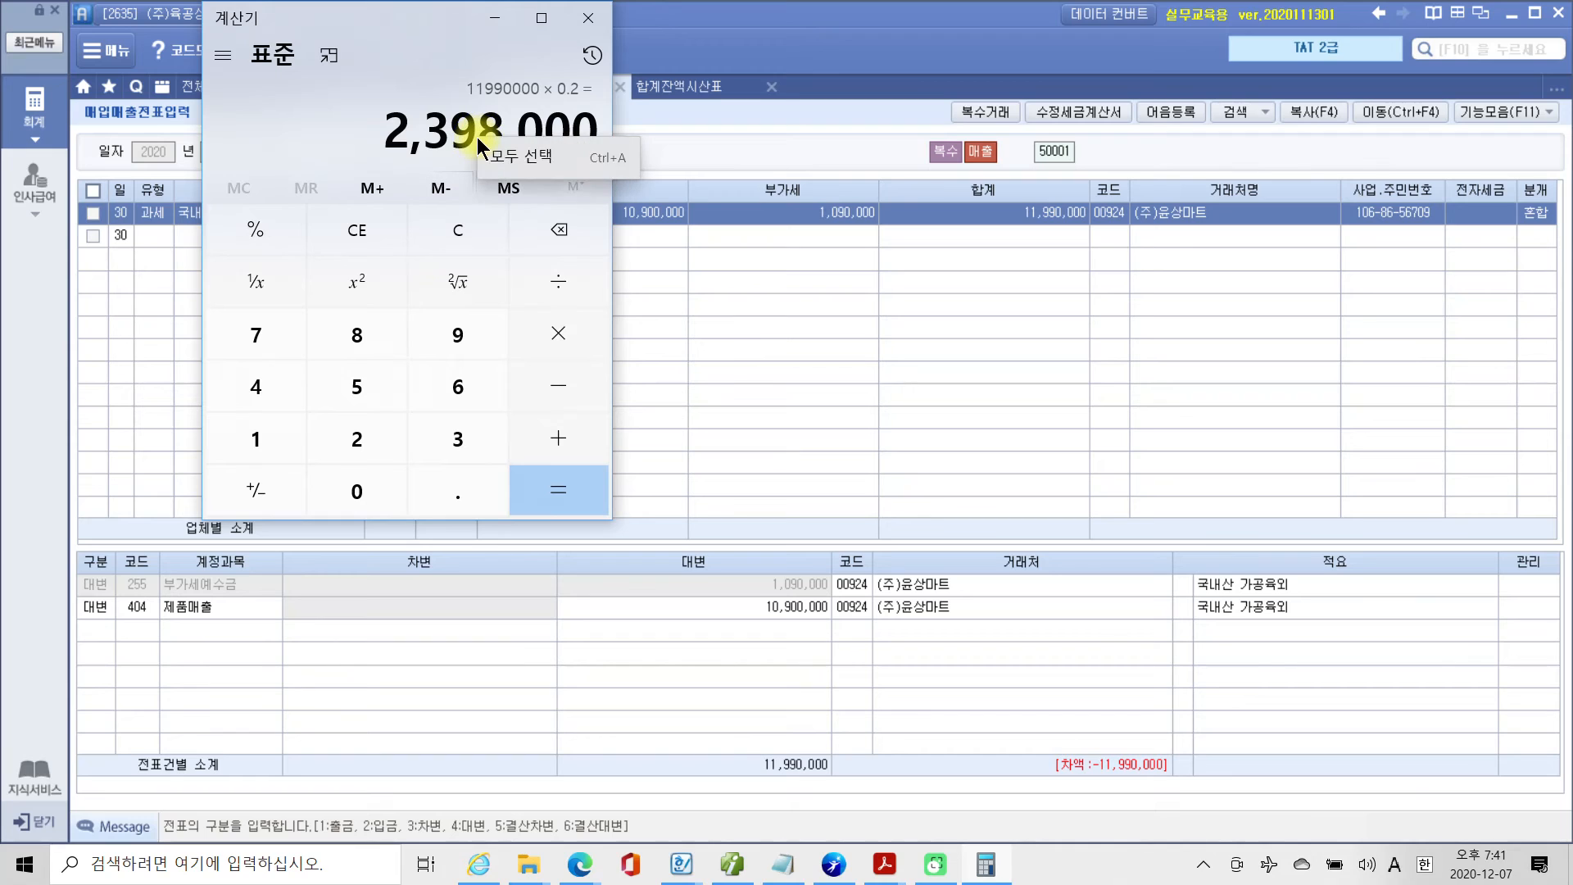
pyautogui.click(508, 155)
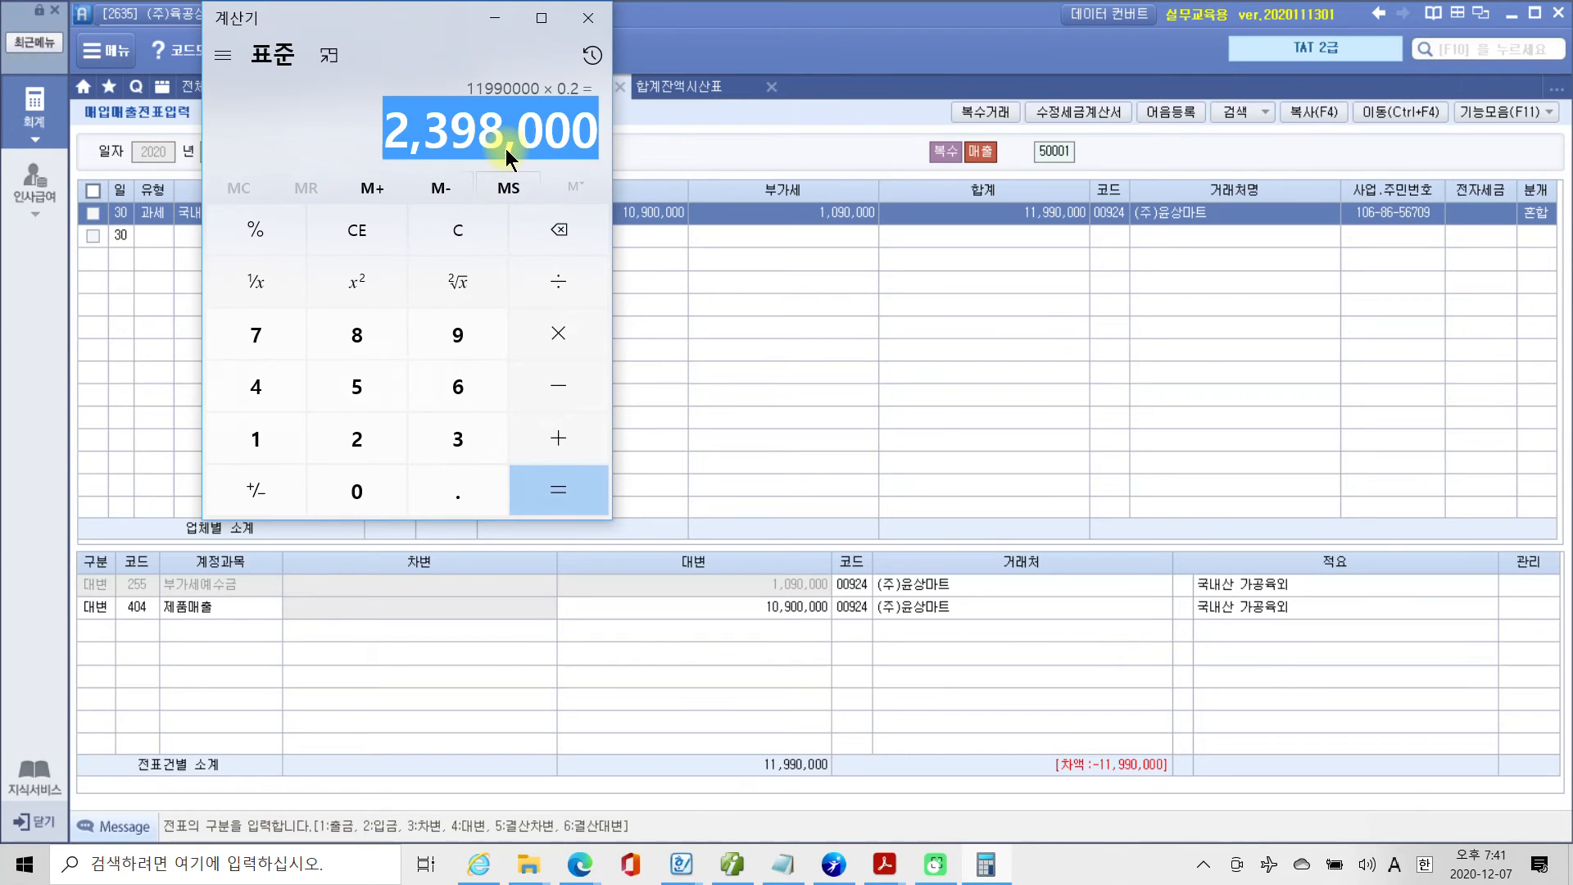
pyautogui.click(495, 18)
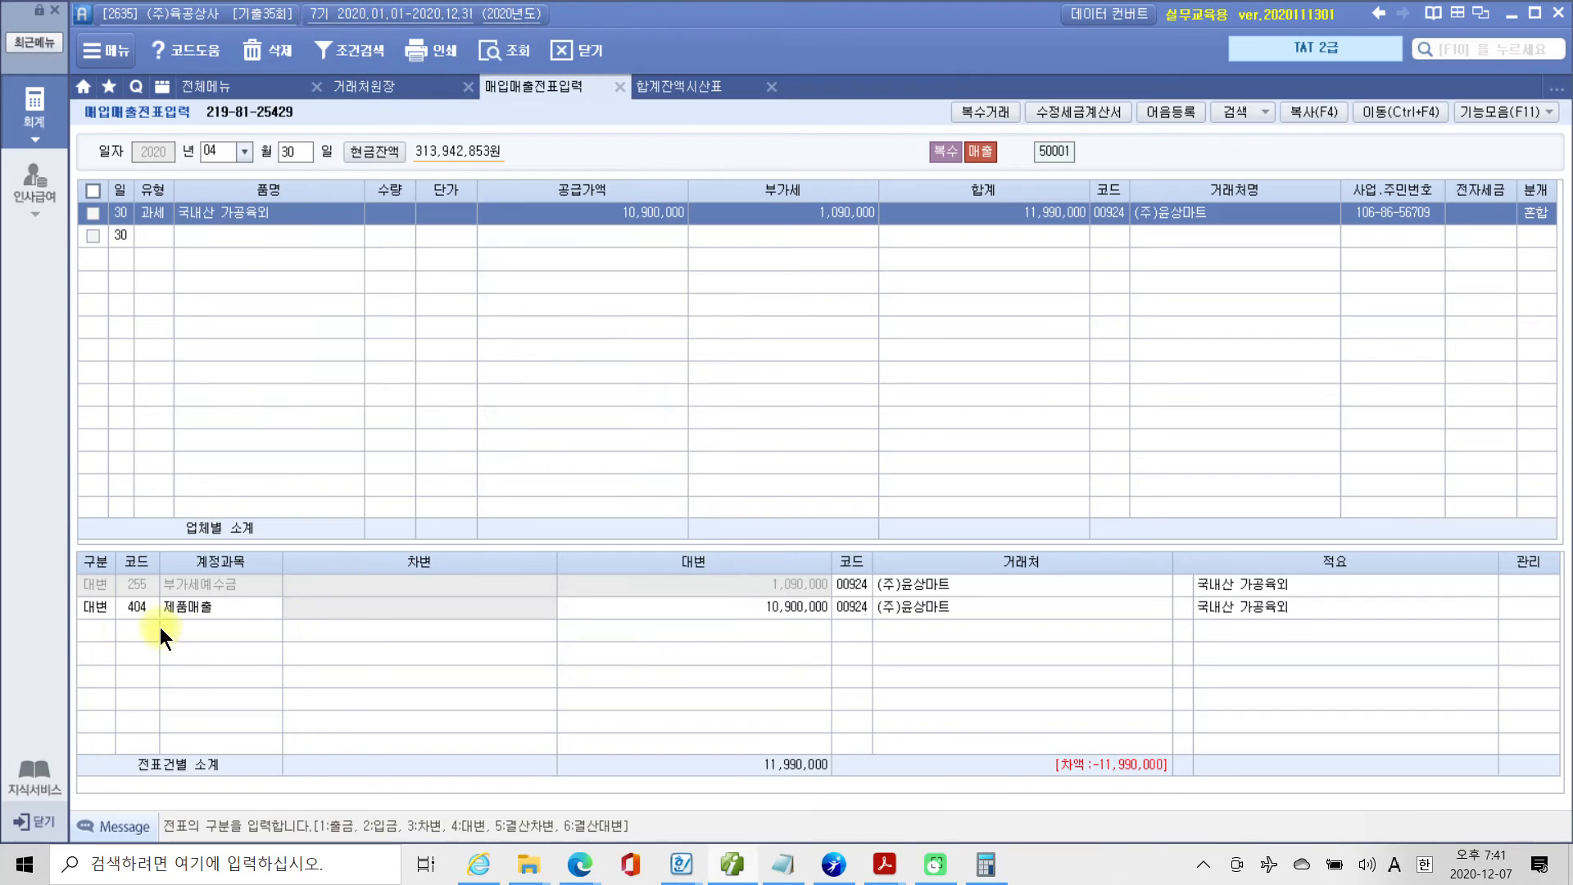
# Add a 차변 line for account 101 현금 below the 제품매출 entry of the corrected sale.
pyautogui.click(93, 629)
pyautogui.write('3')
pyautogui.press('Return')
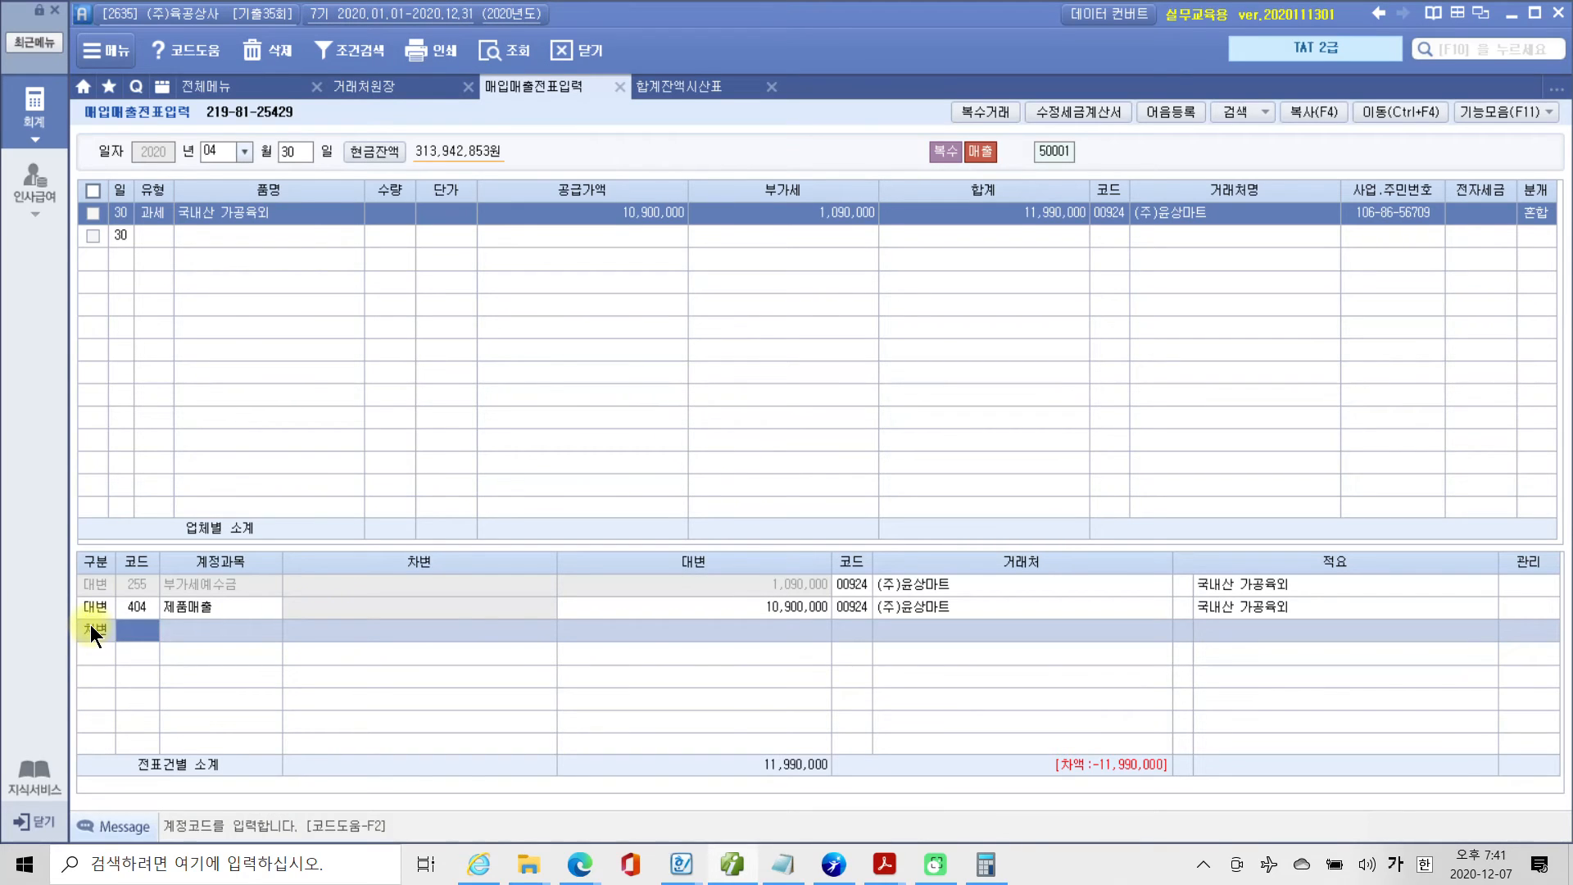
pyautogui.write('101')
pyautogui.press('Return')
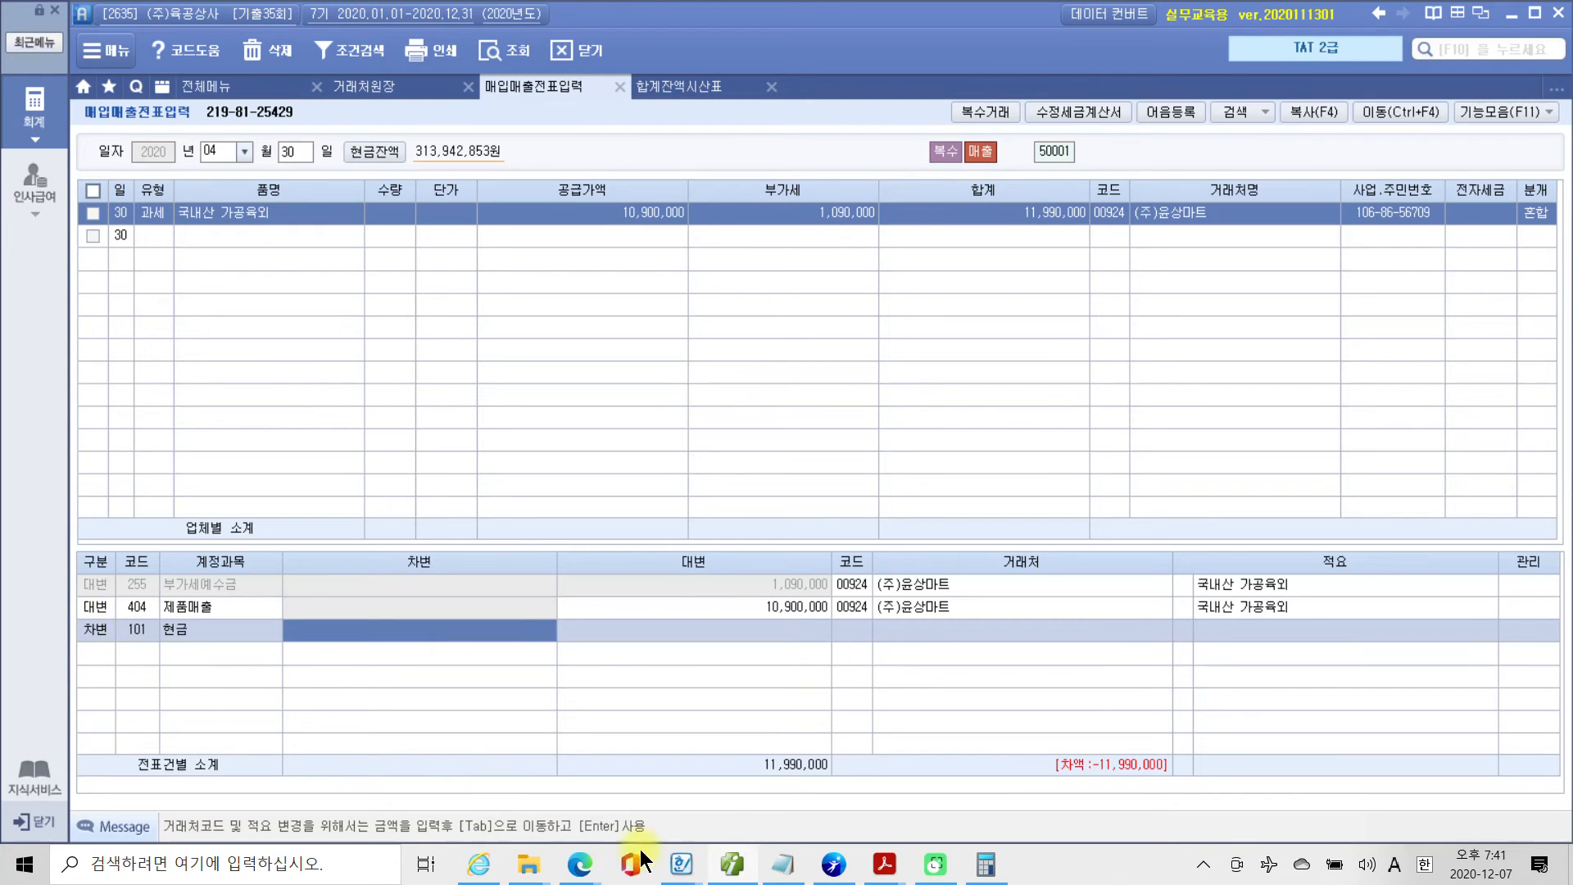
# Recheck the calculator result, return to Smart A and set the 현금 차변 amount to 2,398,000.
pyautogui.click(979, 862)
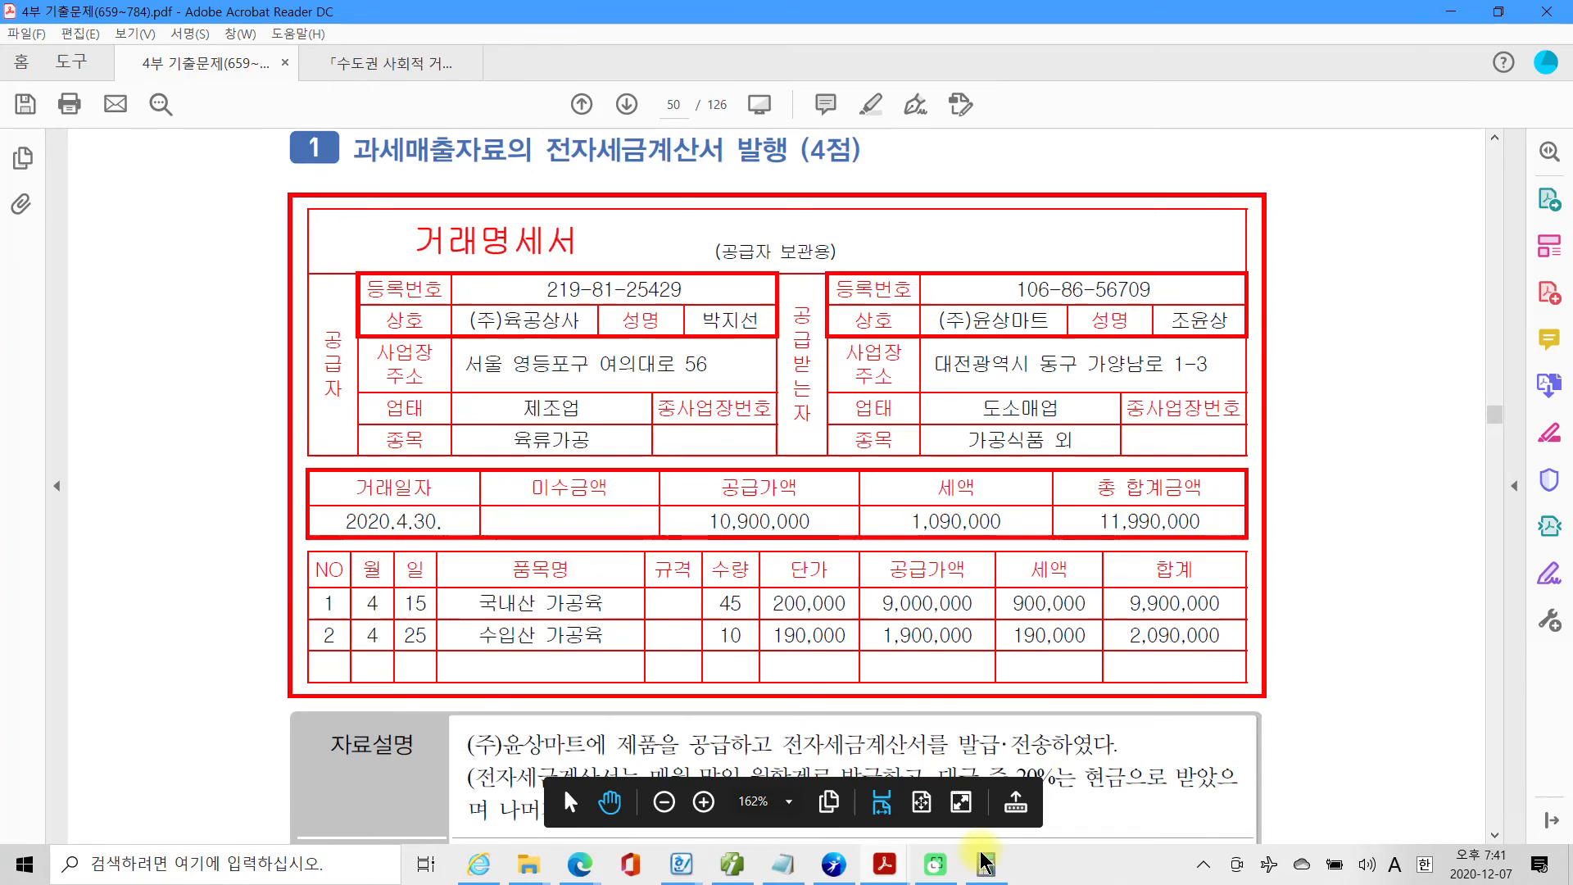
pyautogui.click(983, 865)
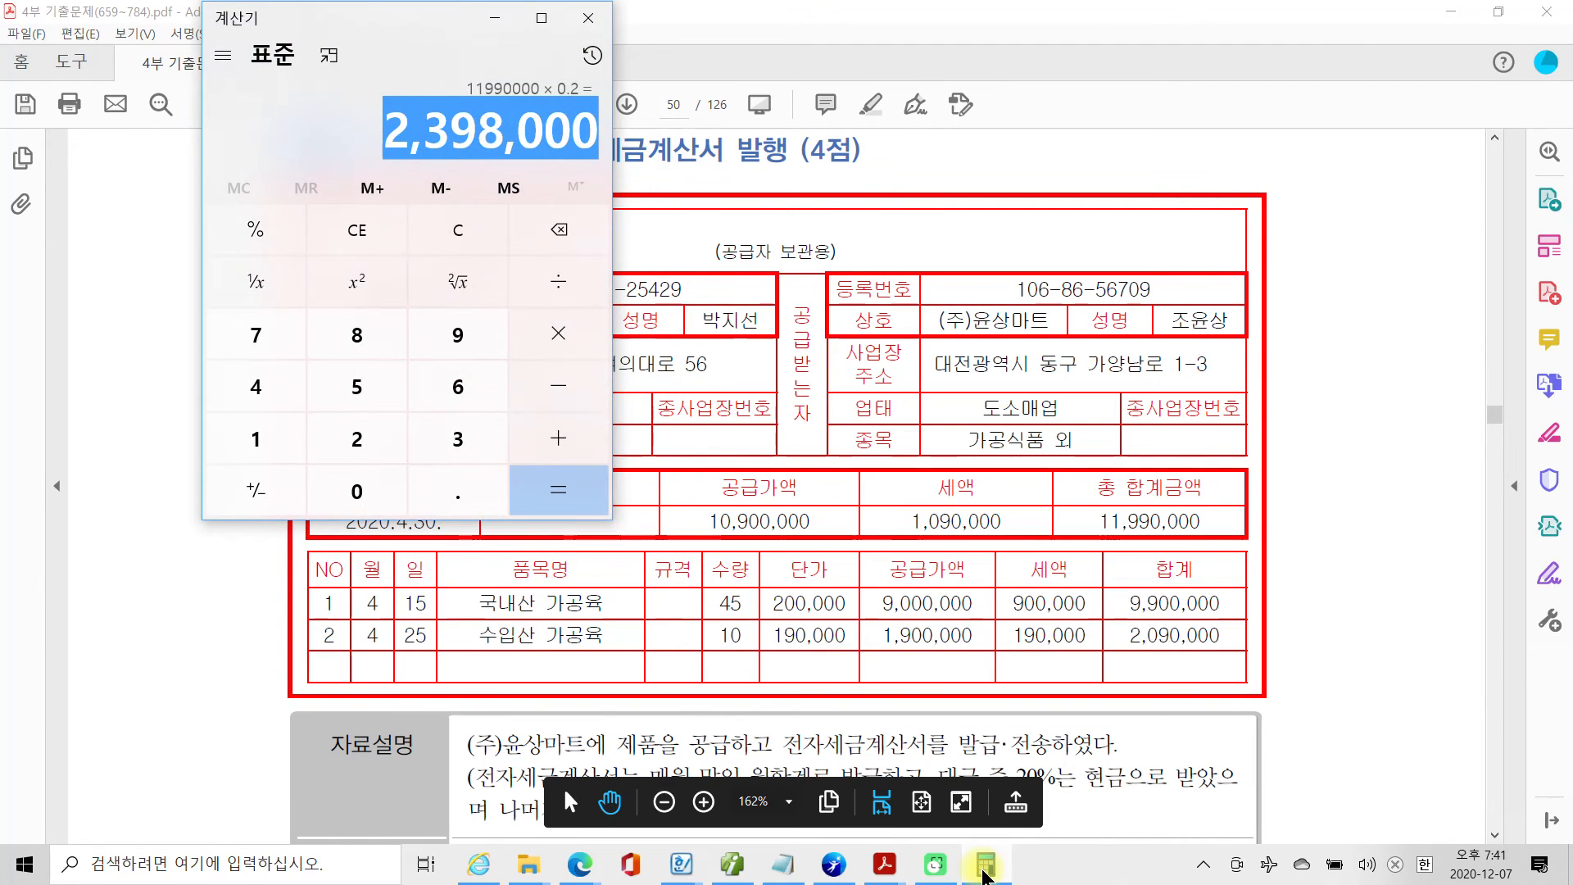
pyautogui.click(983, 865)
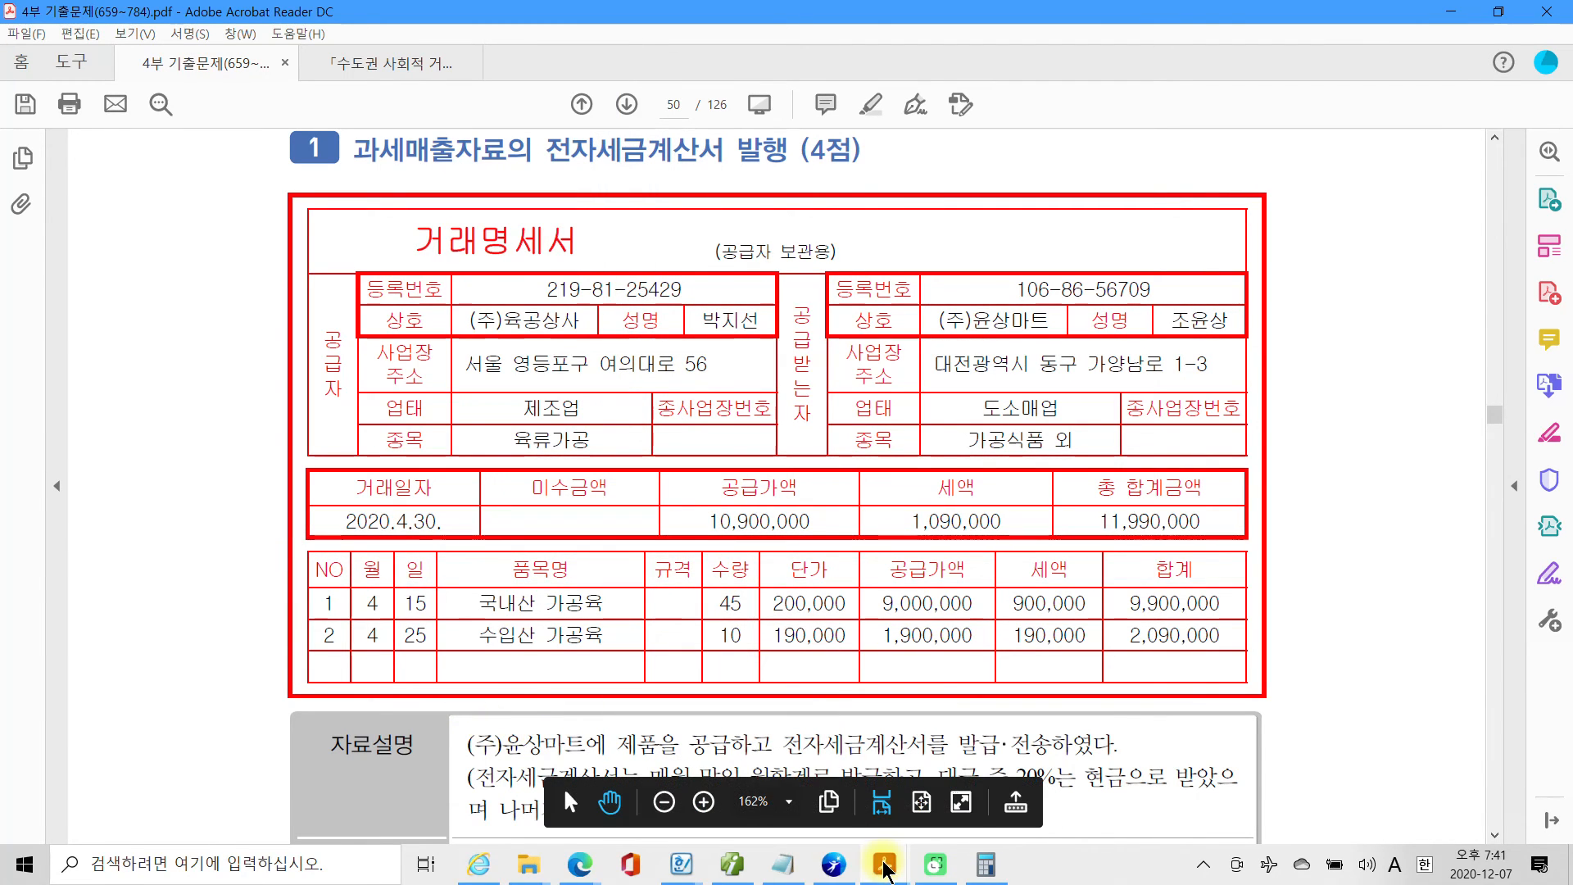
pyautogui.click(733, 866)
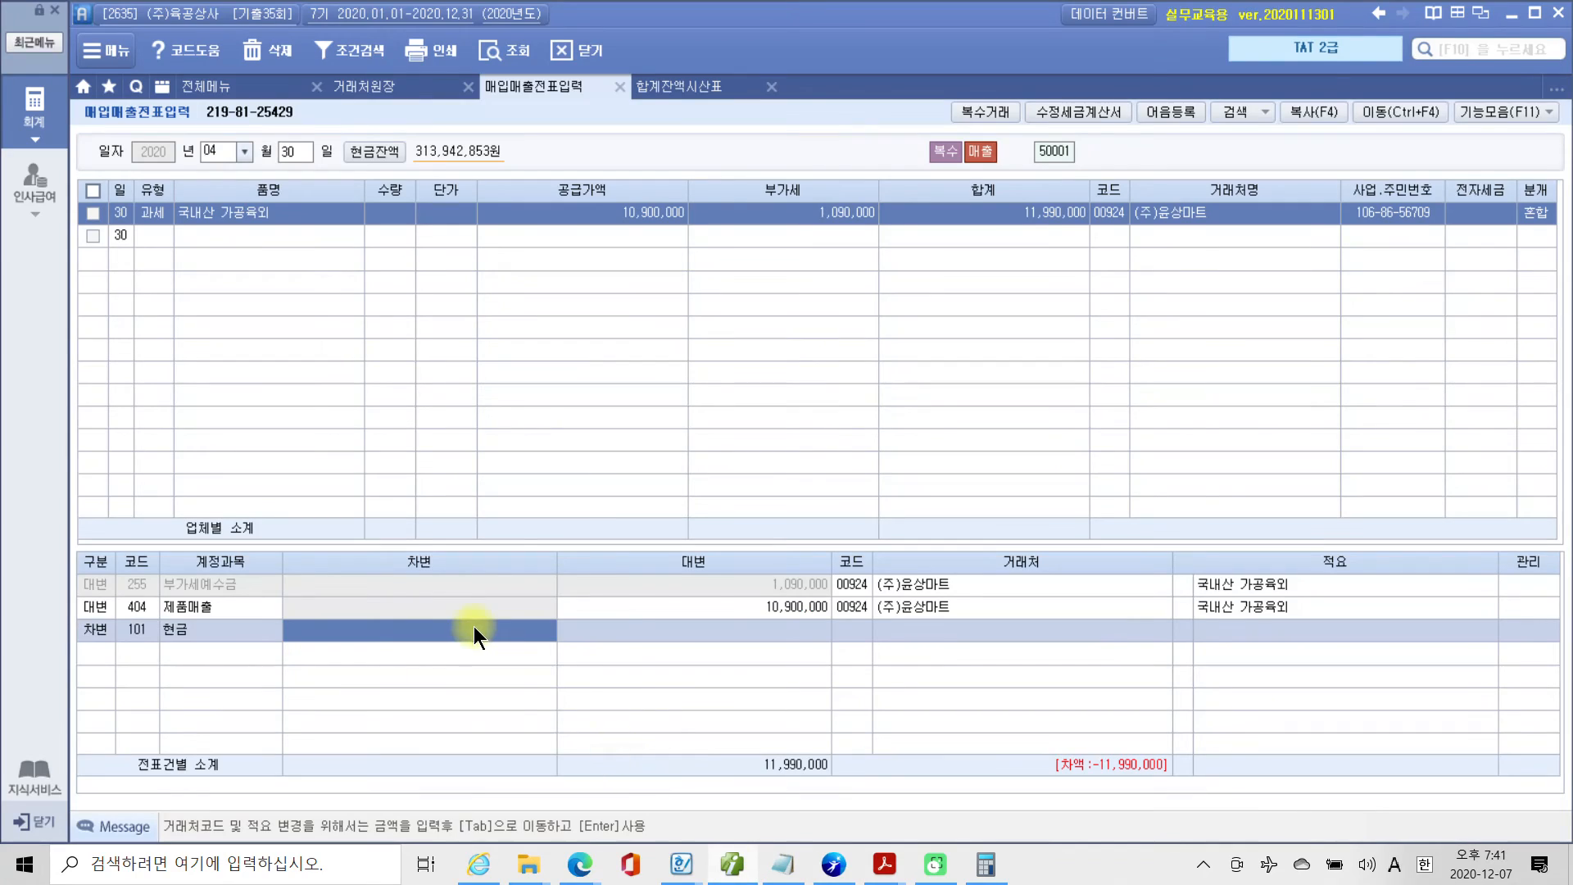
pyautogui.click(472, 626)
pyautogui.write('2398000')
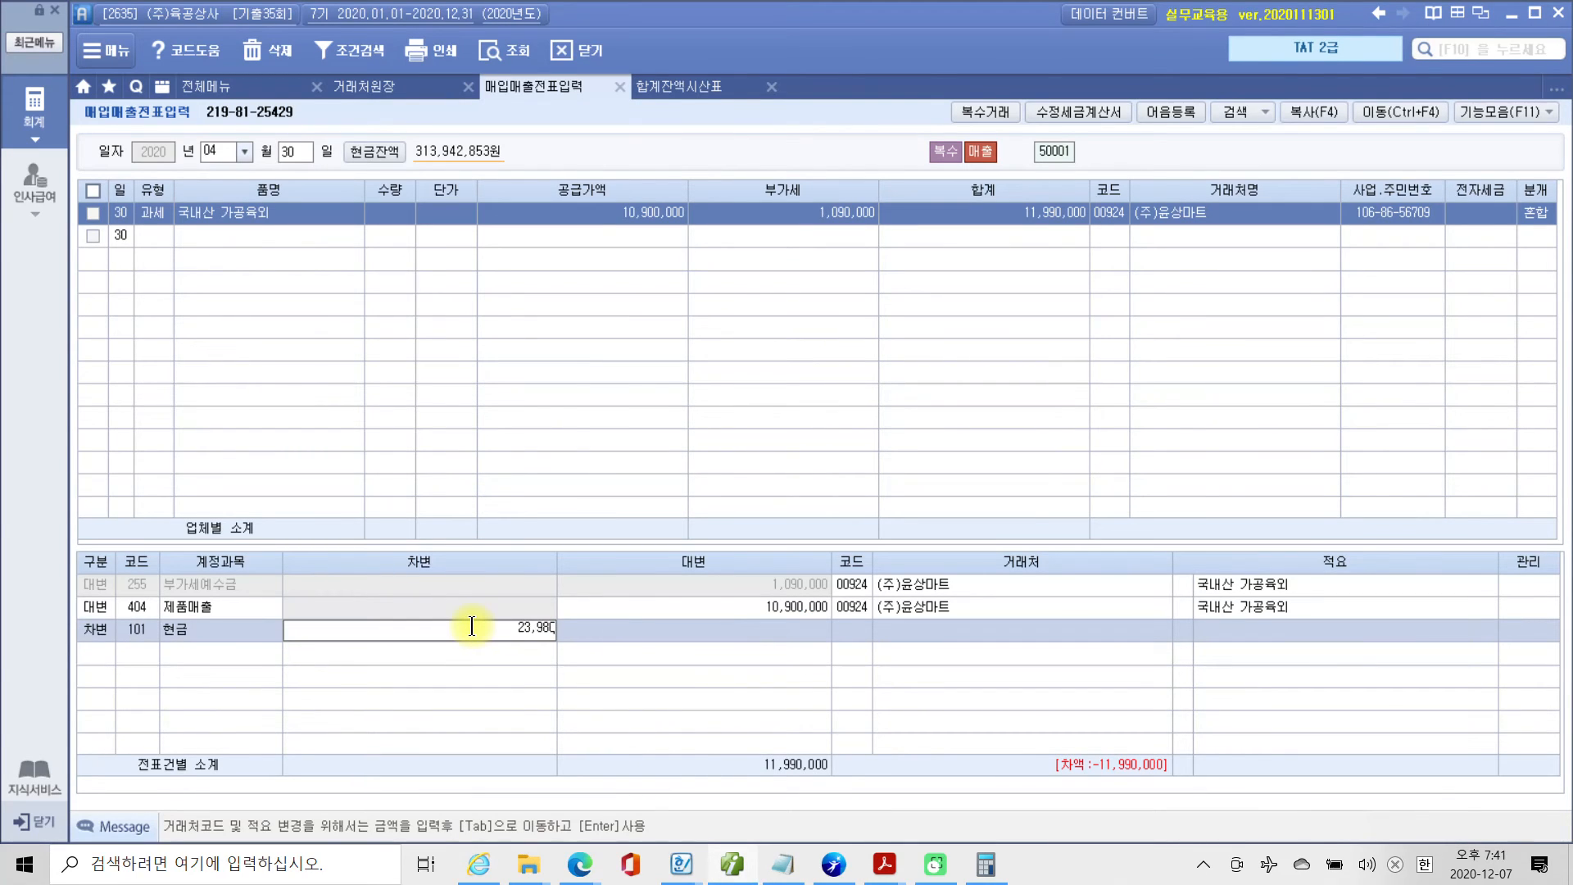
pyautogui.press('Return')
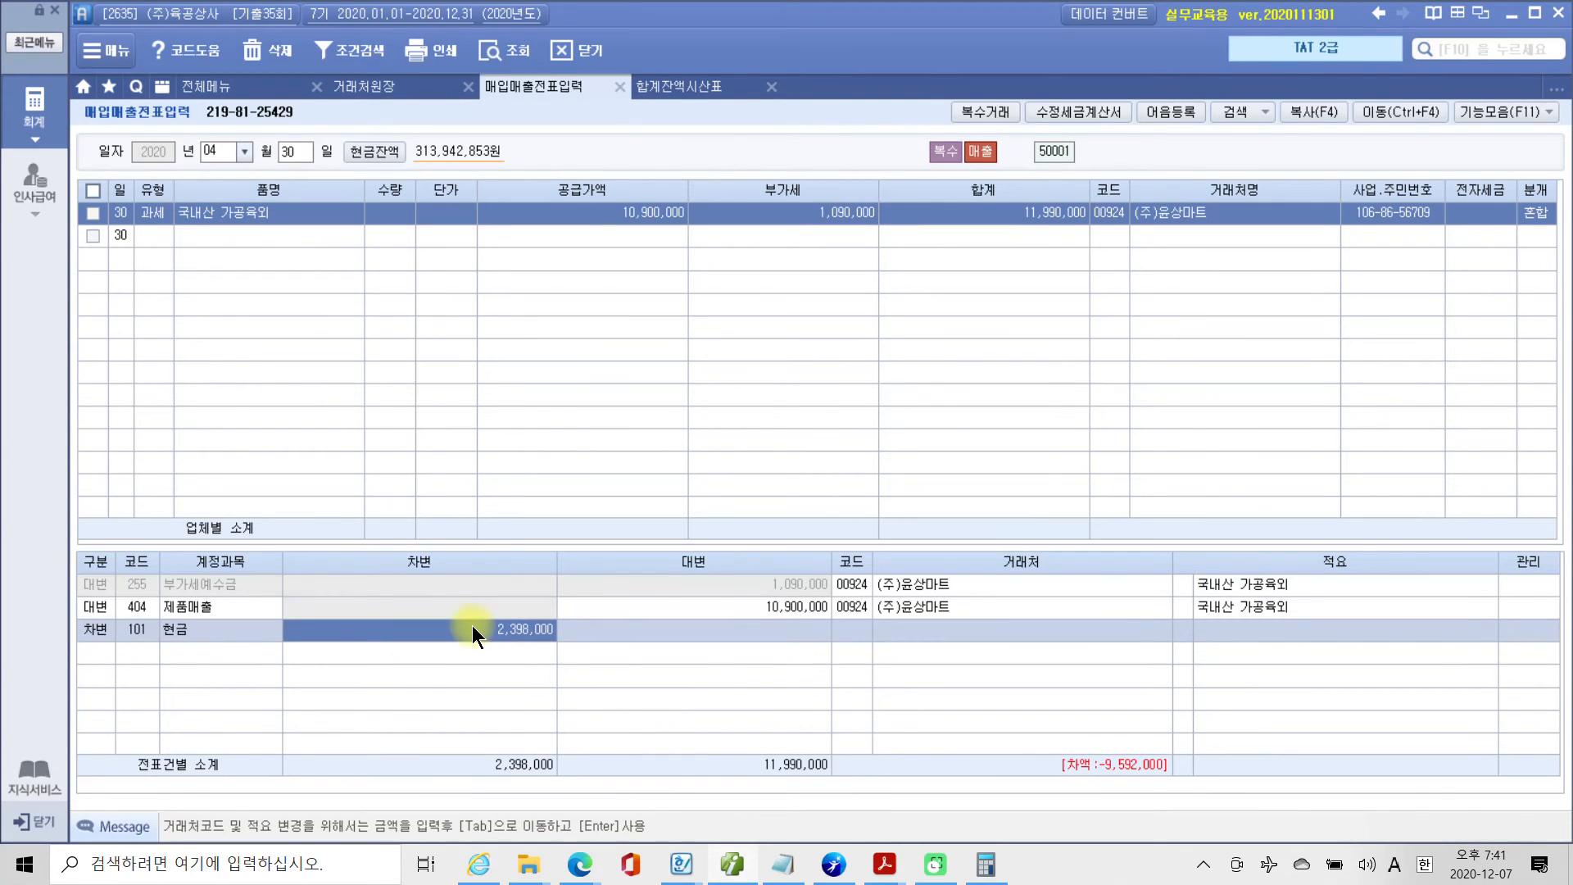
# Add a 차변 line for account 108 외상매출금 with 9,592,000 below the 현금 line of the (주)윤상마트 sale.
pyautogui.press('3')
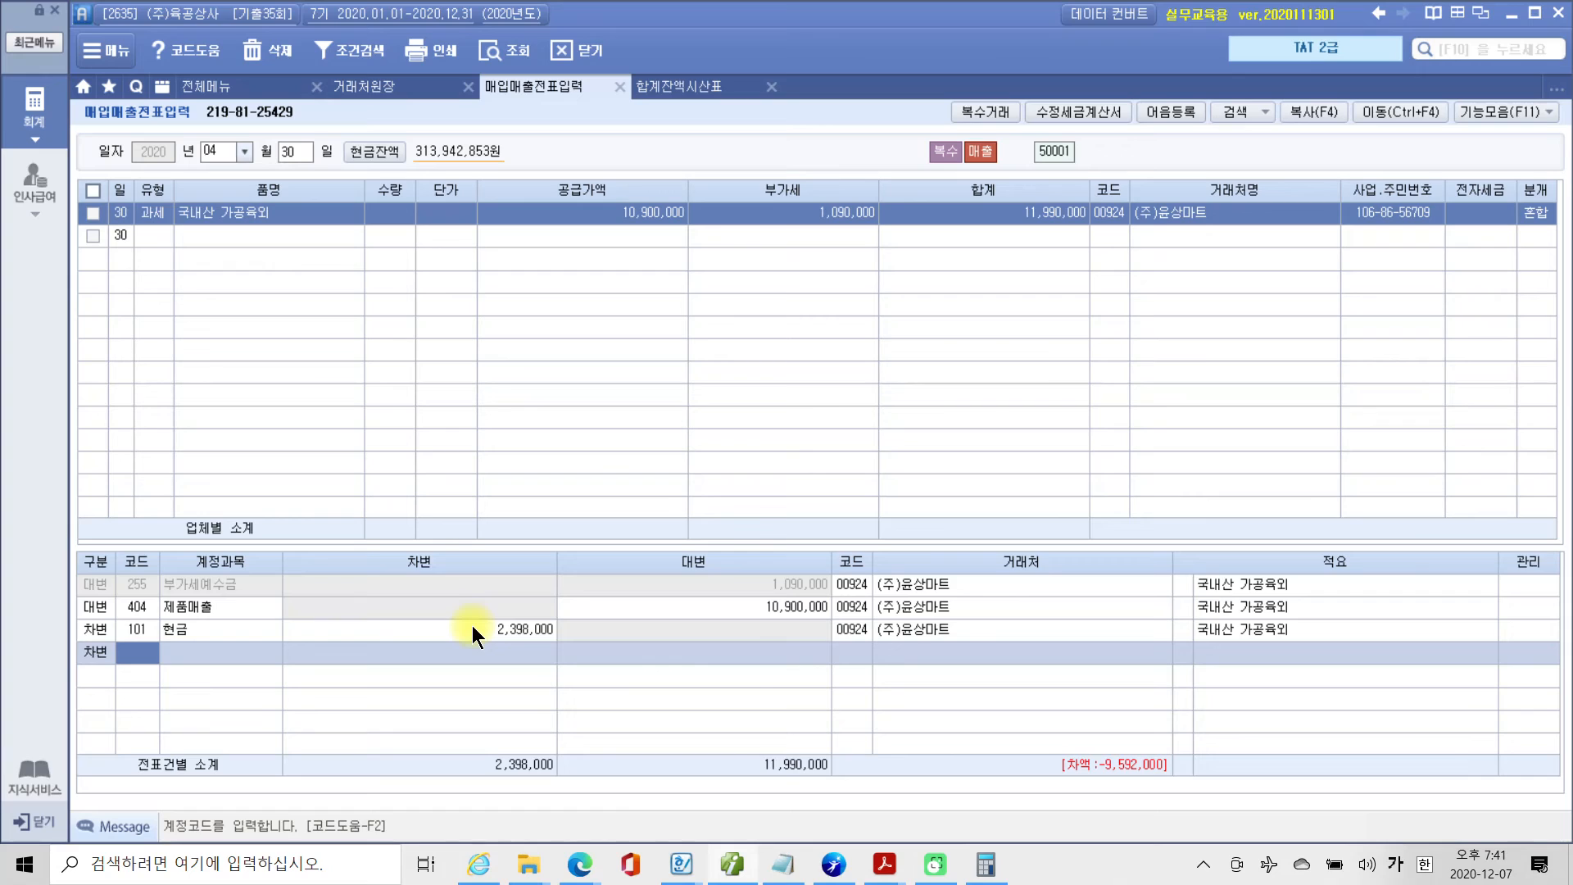
pyautogui.write('108')
pyautogui.press('Return')
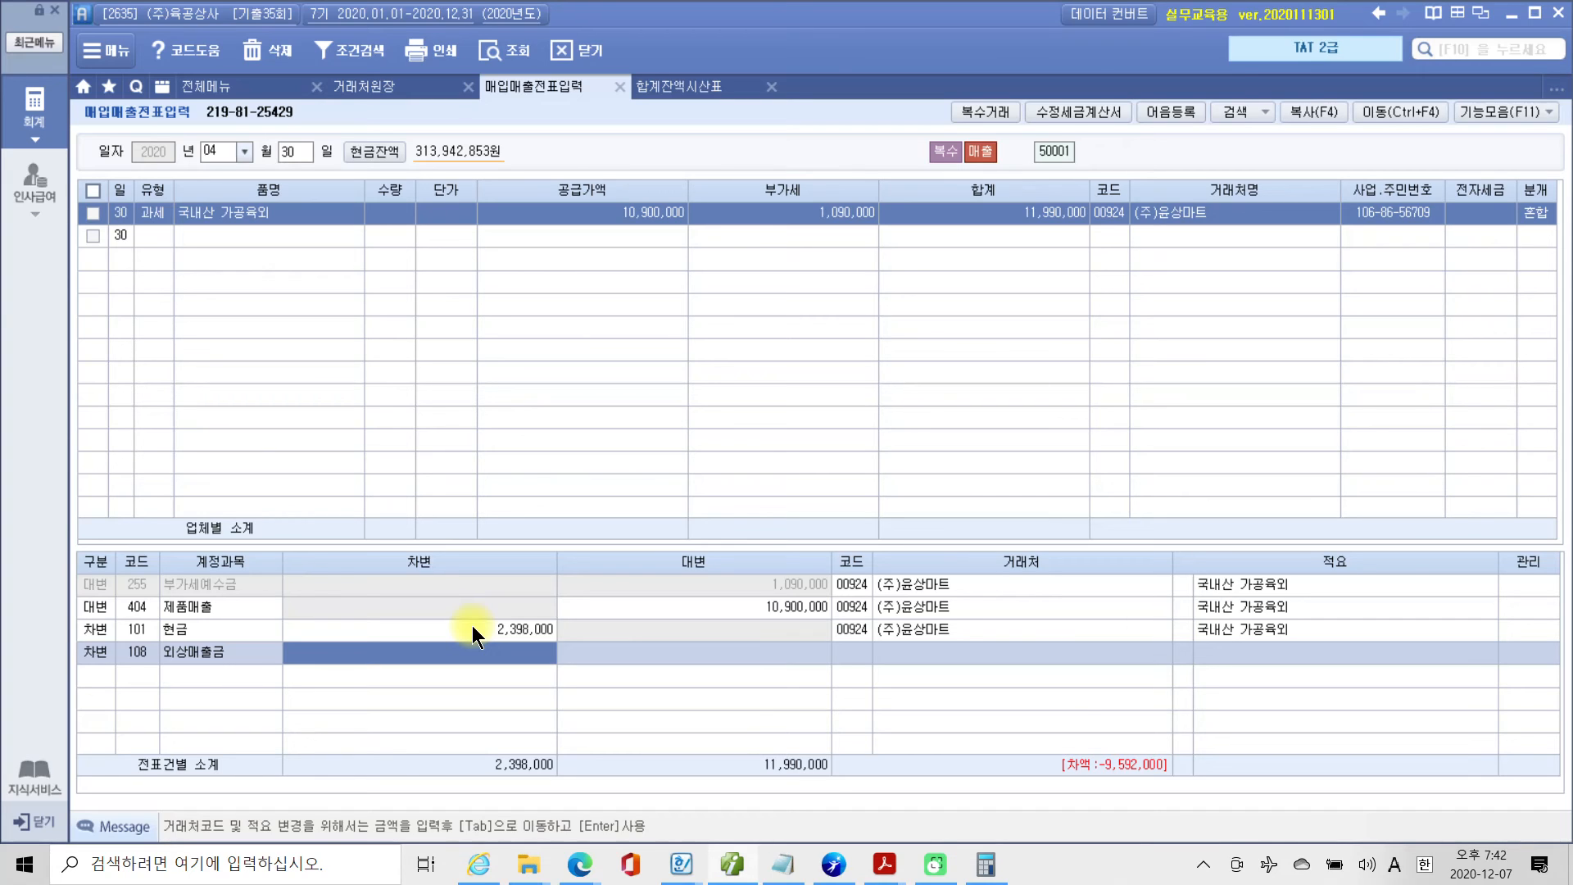
pyautogui.write('9,592')
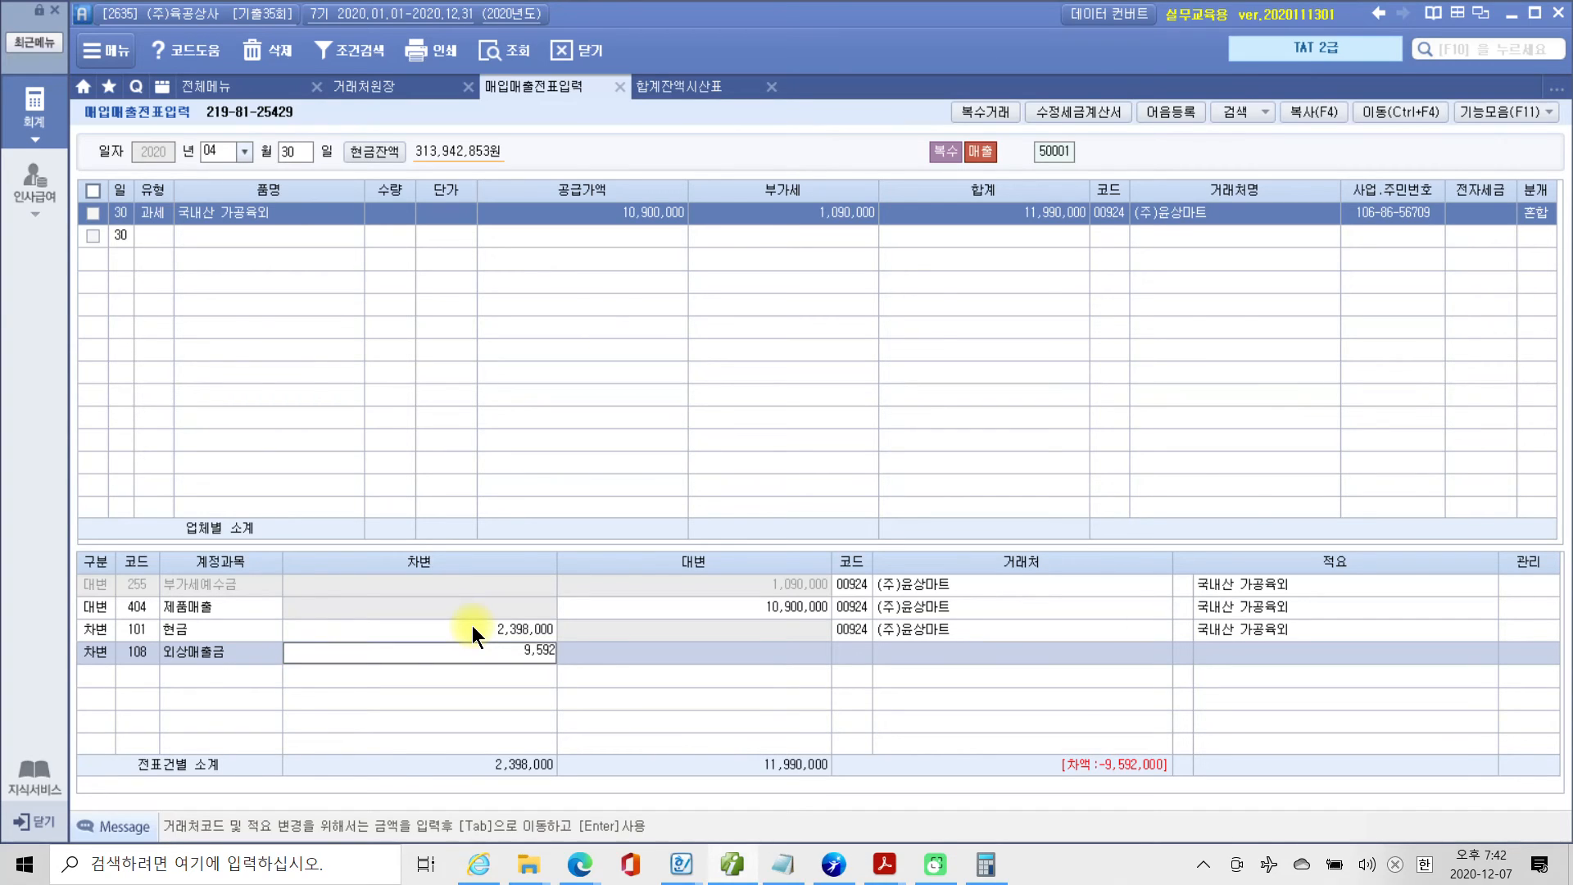
pyautogui.write(',000')
pyautogui.press('Return')
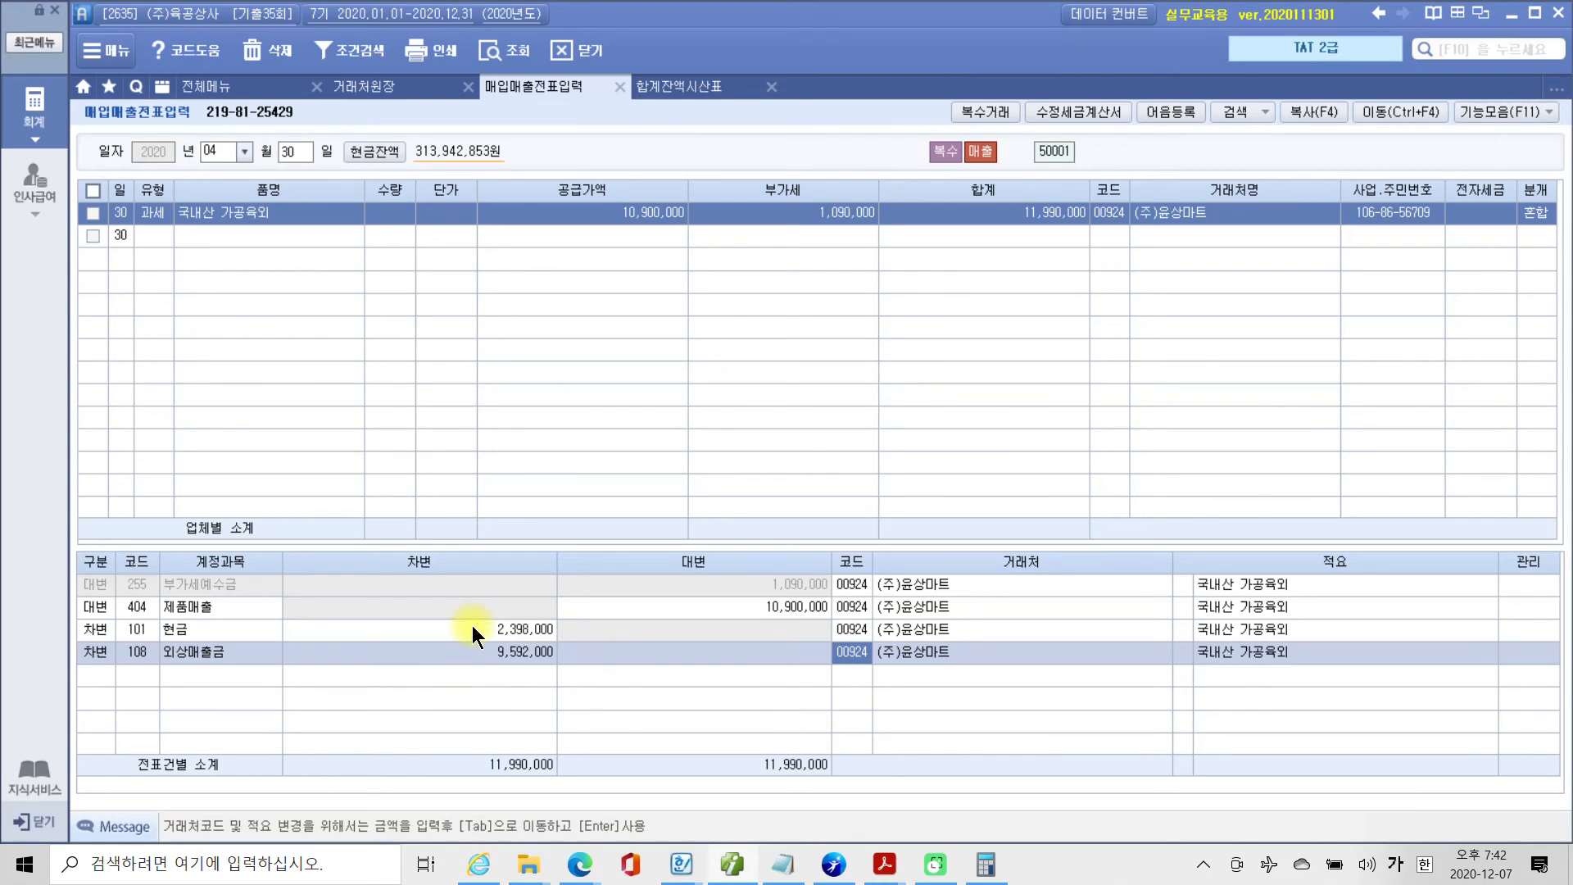
pyautogui.moveTo(932, 715)
pyautogui.mouseDown()
pyautogui.moveTo(738, 727)
pyautogui.moveTo(902, 598)
pyautogui.moveTo(755, 701)
pyautogui.mouseUp()
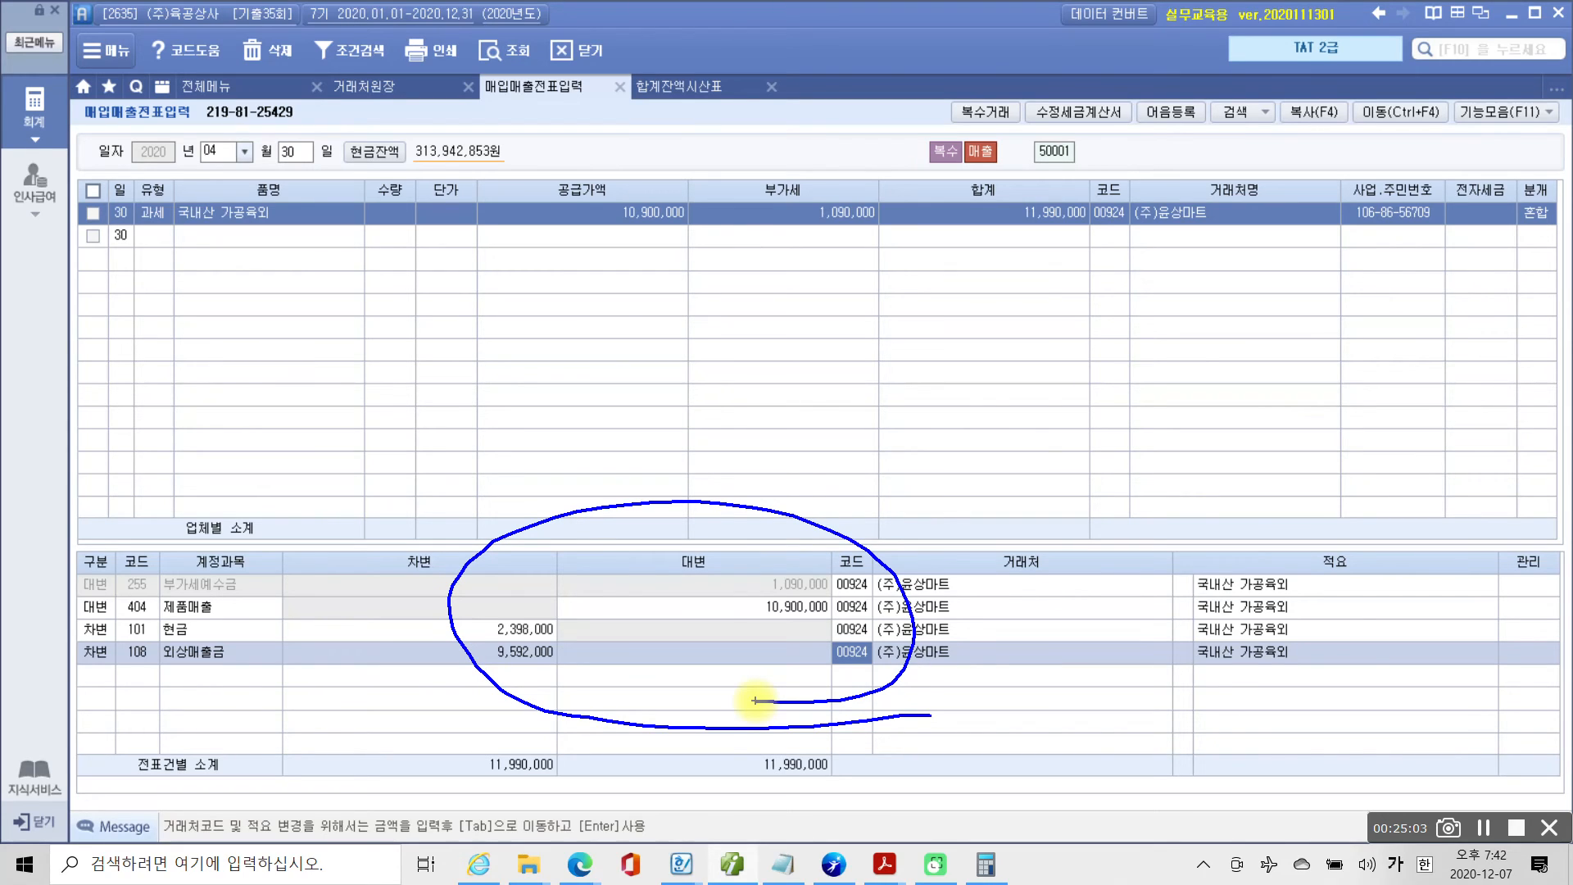
pyautogui.press('Escape')
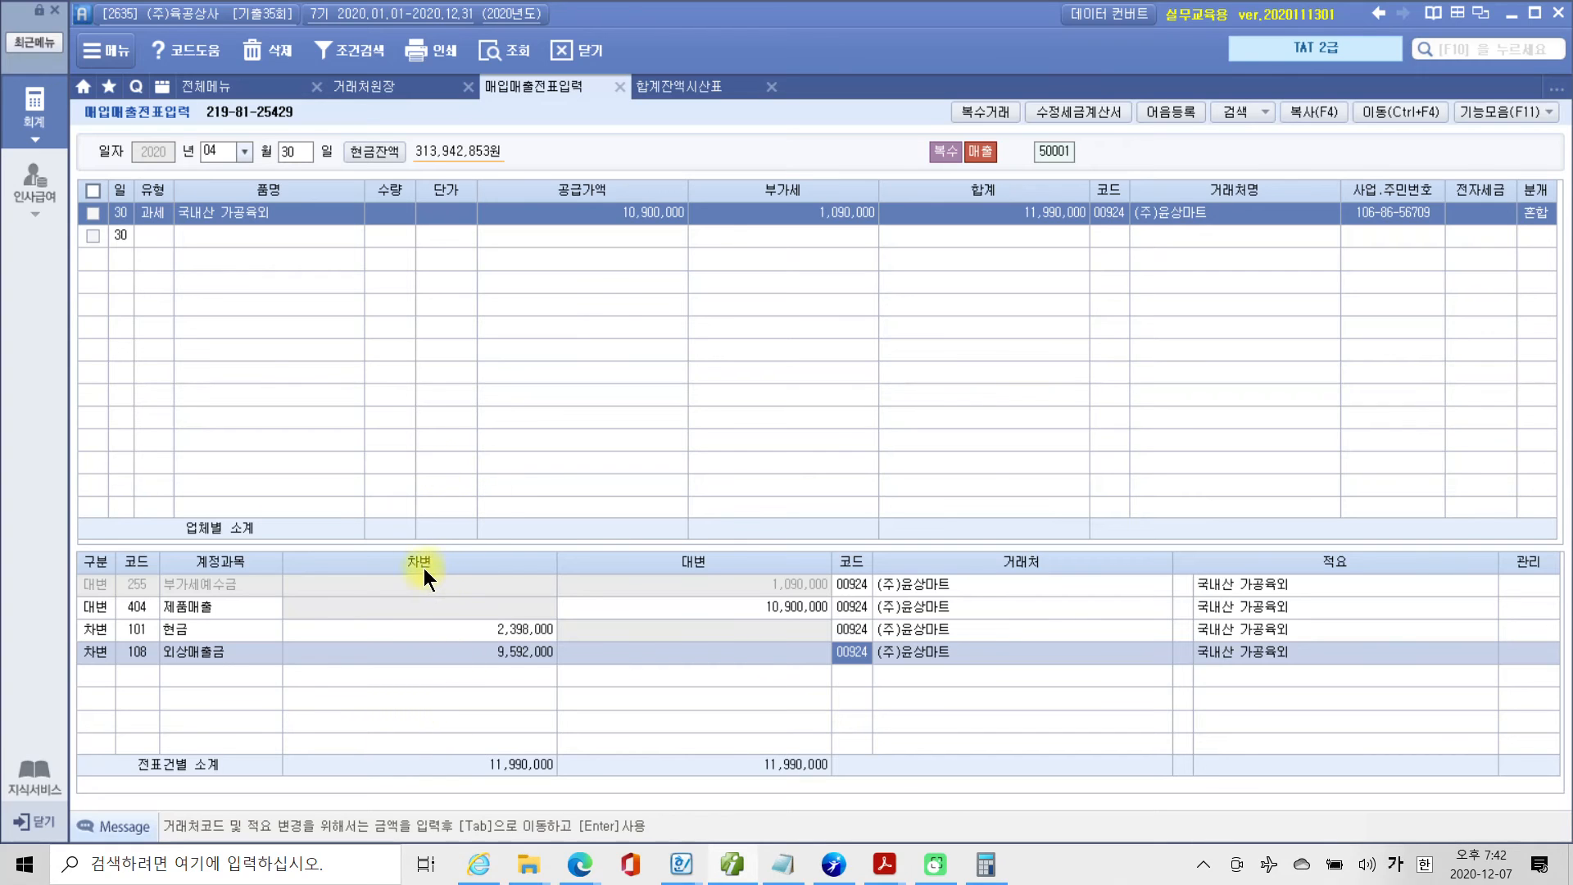
# Open 전자세금계산서 발행 및 내역관리 and retrieve the sales from 2020-04-30 to 2020-04-30 for all 거래처.
pyautogui.click(208, 87)
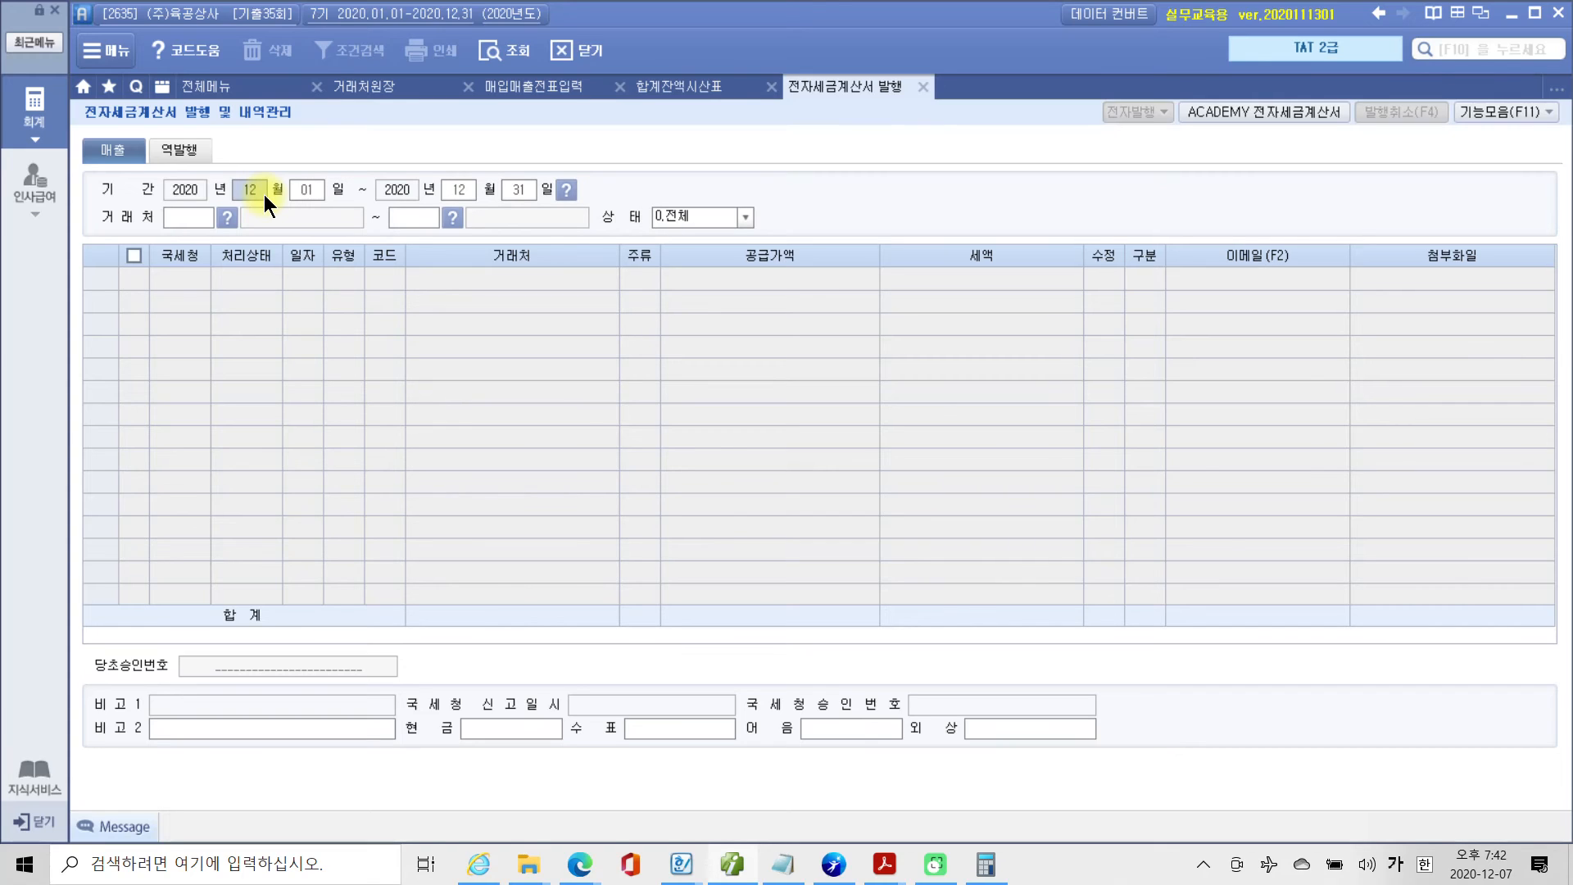
pyautogui.write('04300430')
pyautogui.press('Return')
pyautogui.press('Return')
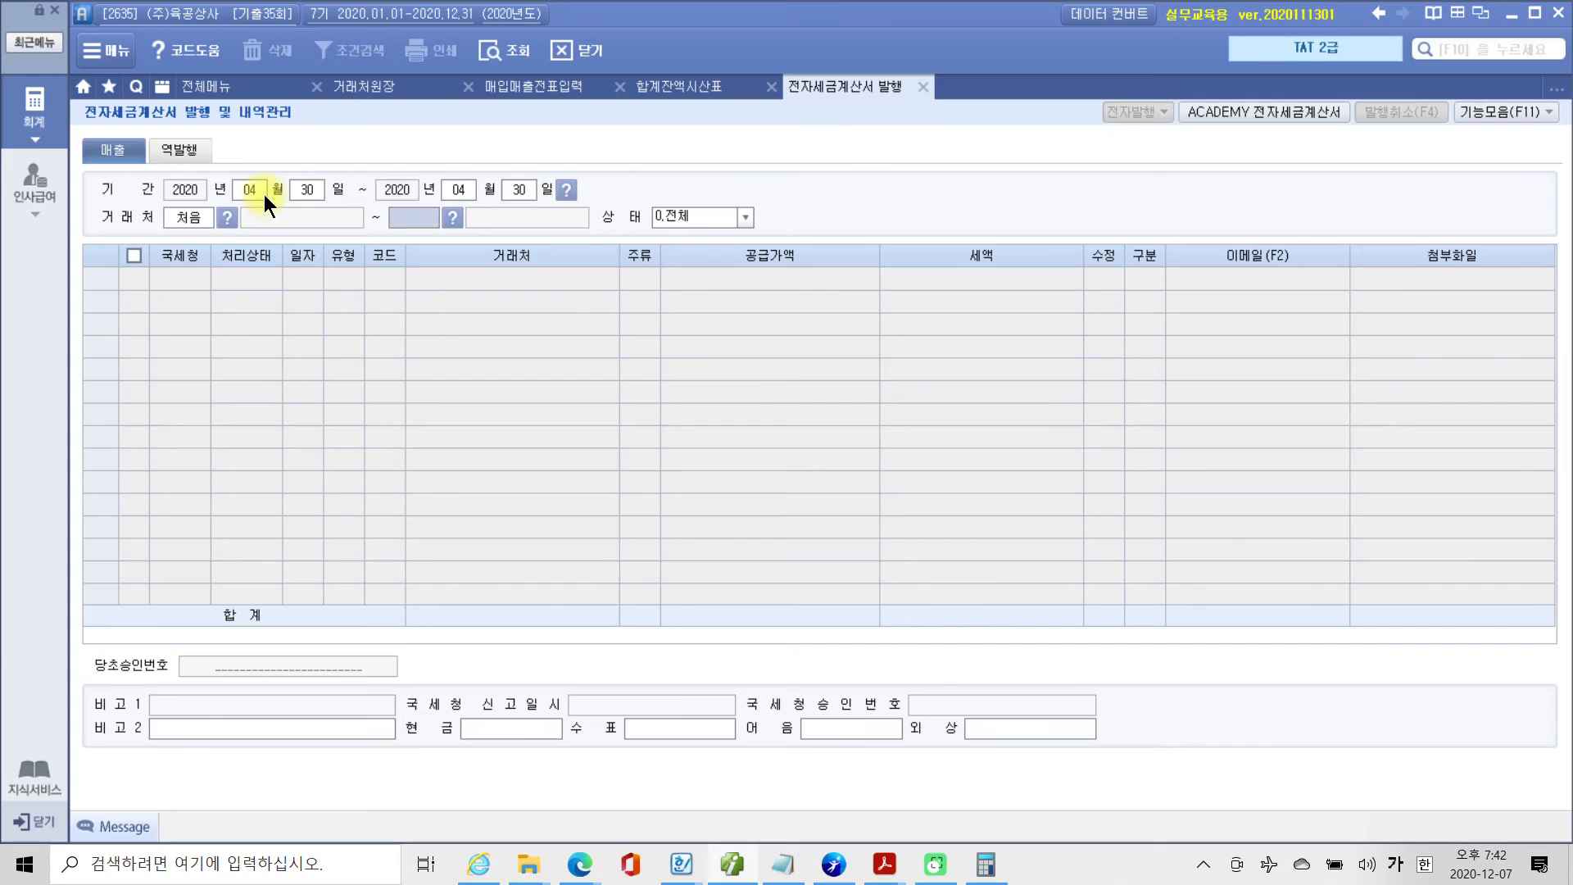
pyautogui.press('Return')
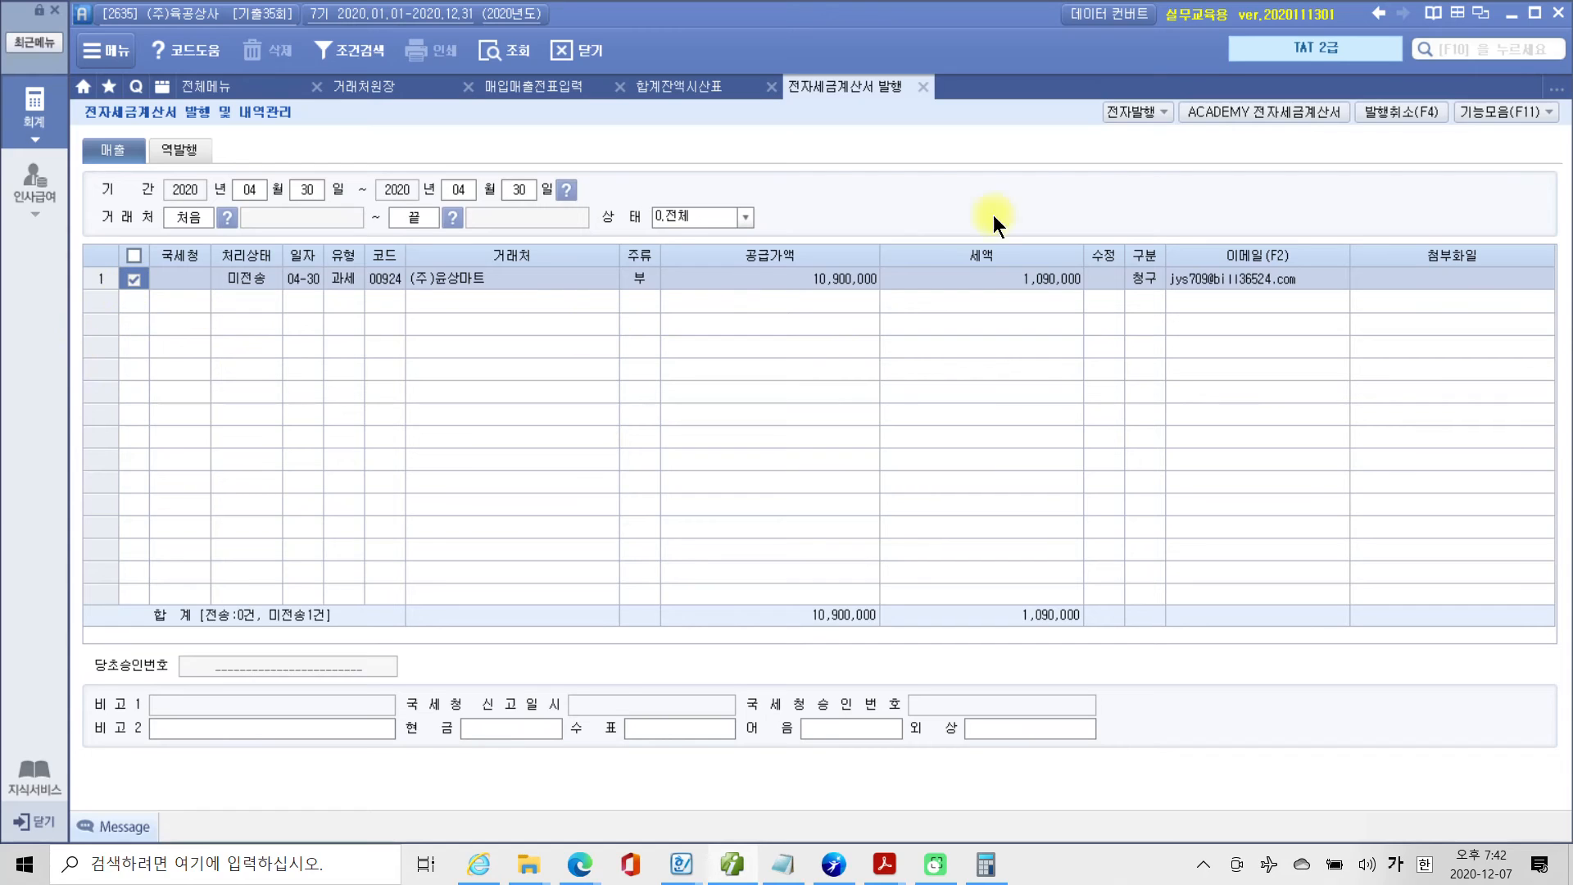
# Issue the electronic tax invoice for the (주)윤상마트 sale, using the prefilled login, and confirm the issue.
pyautogui.click(1127, 115)
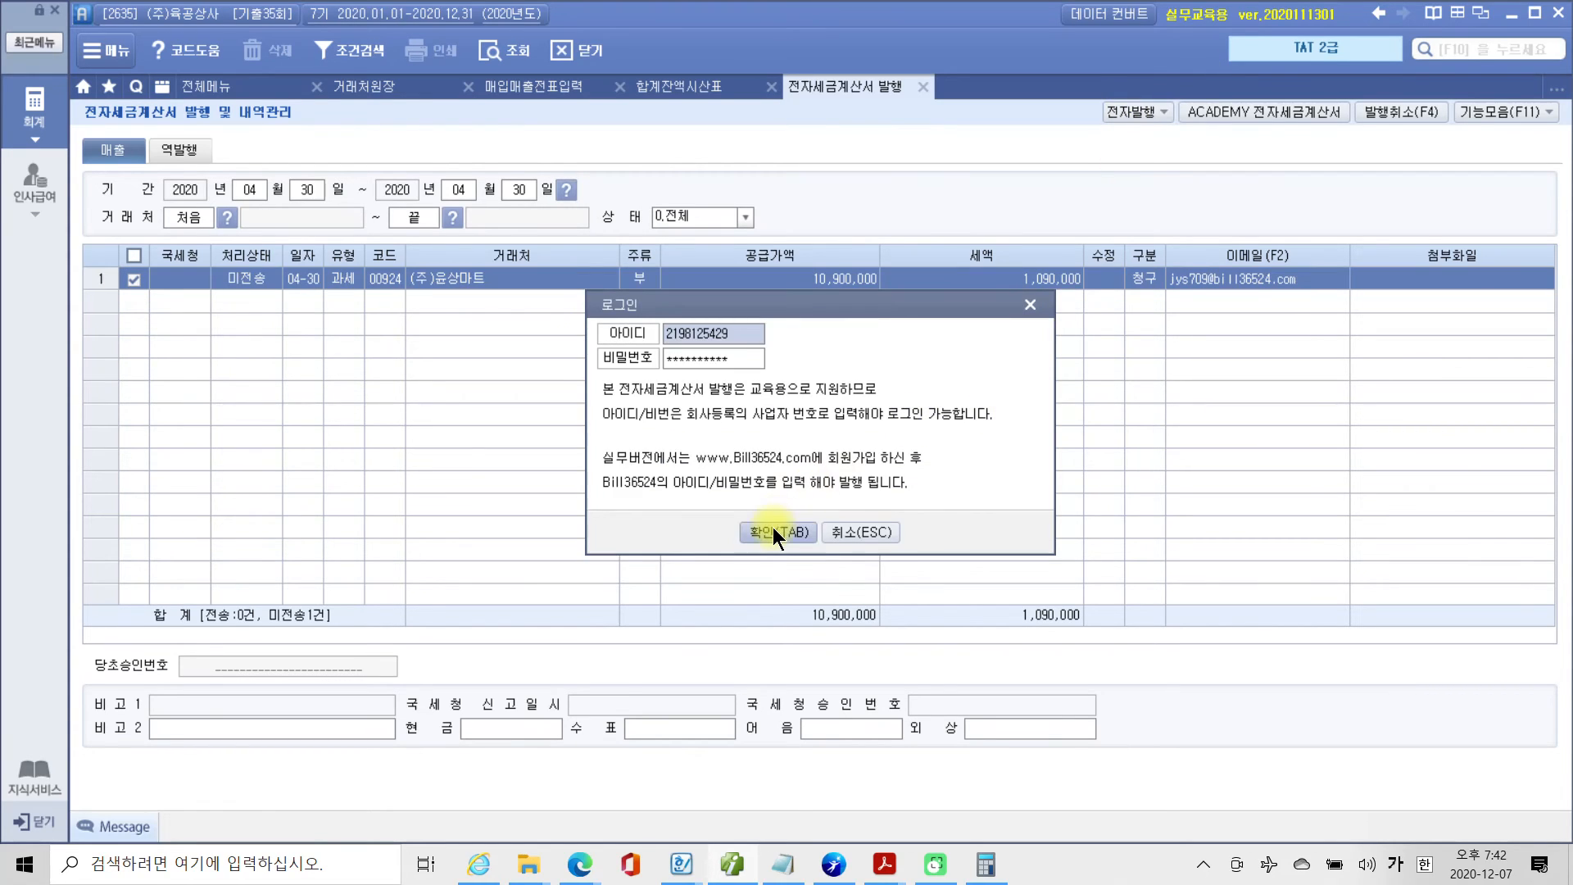
pyautogui.click(774, 531)
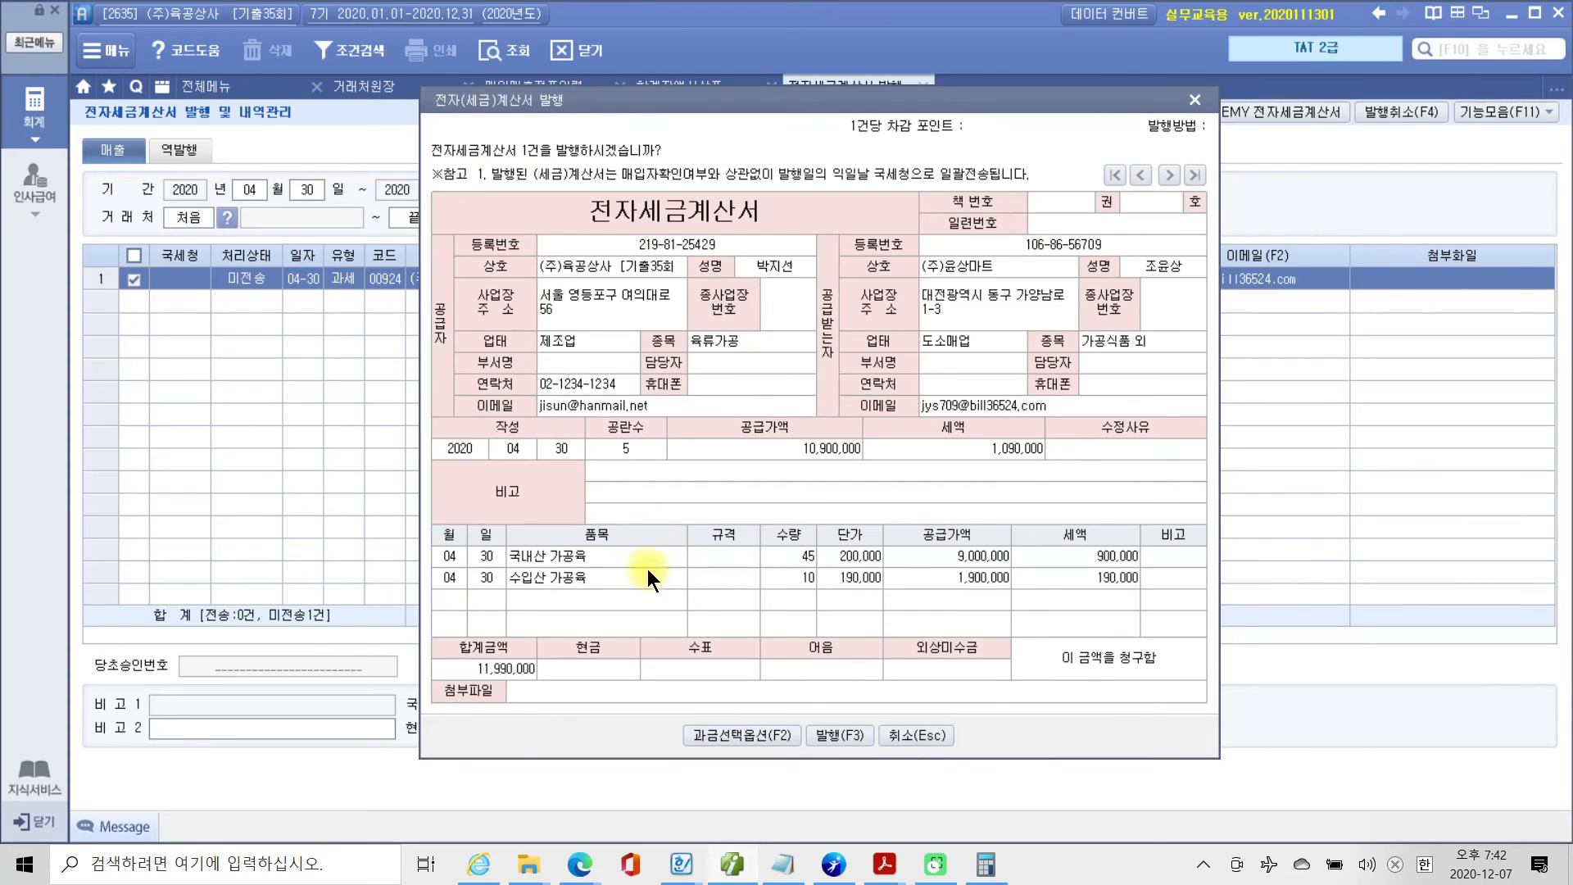
pyautogui.click(846, 735)
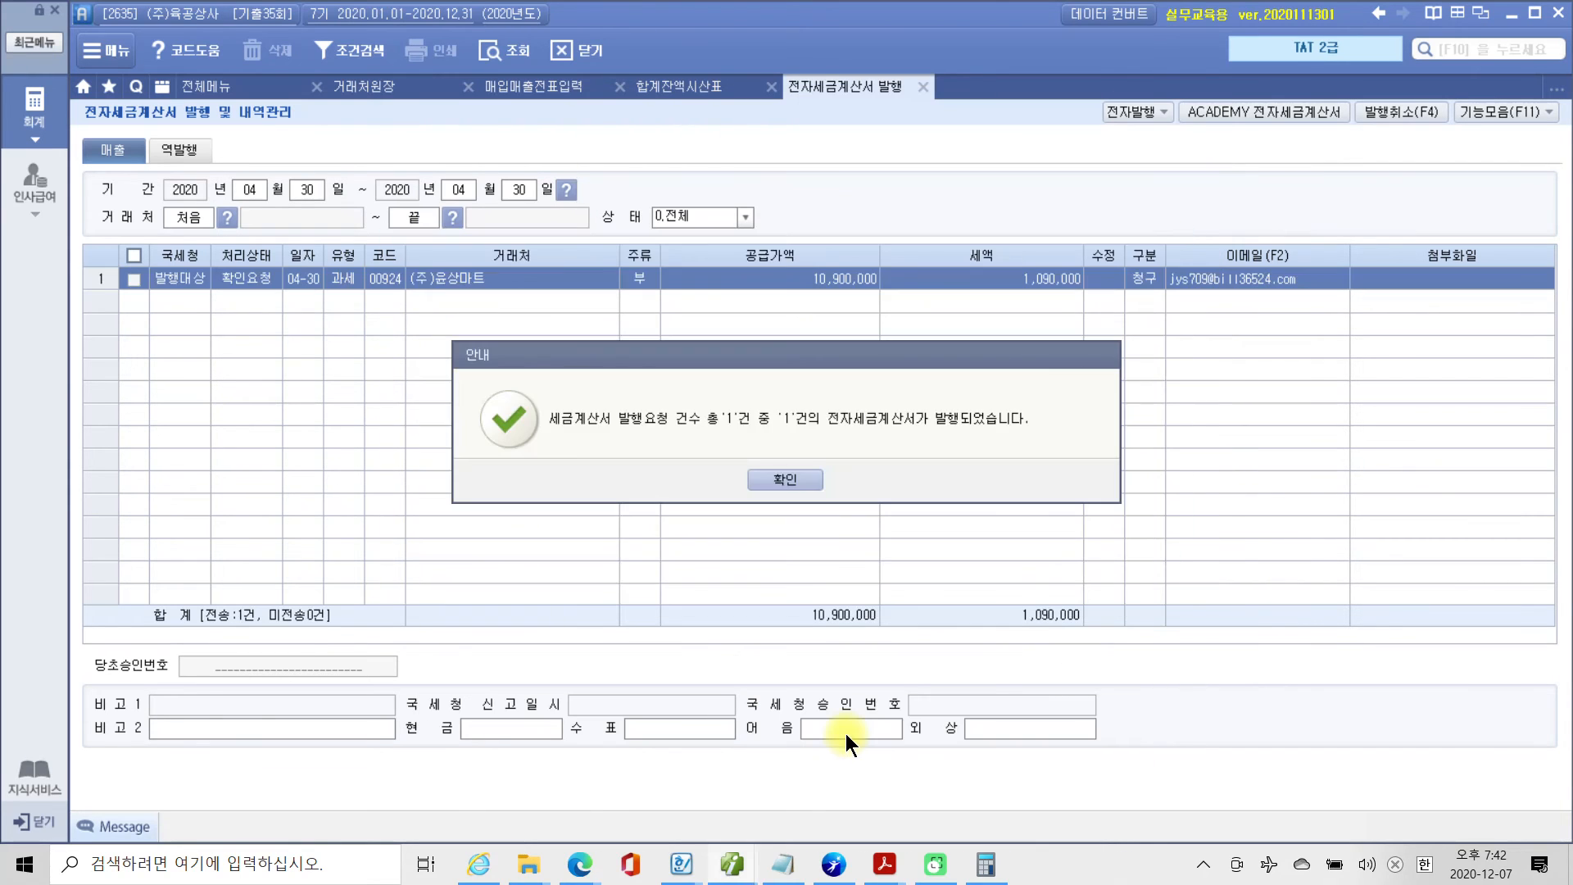
pyautogui.click(808, 482)
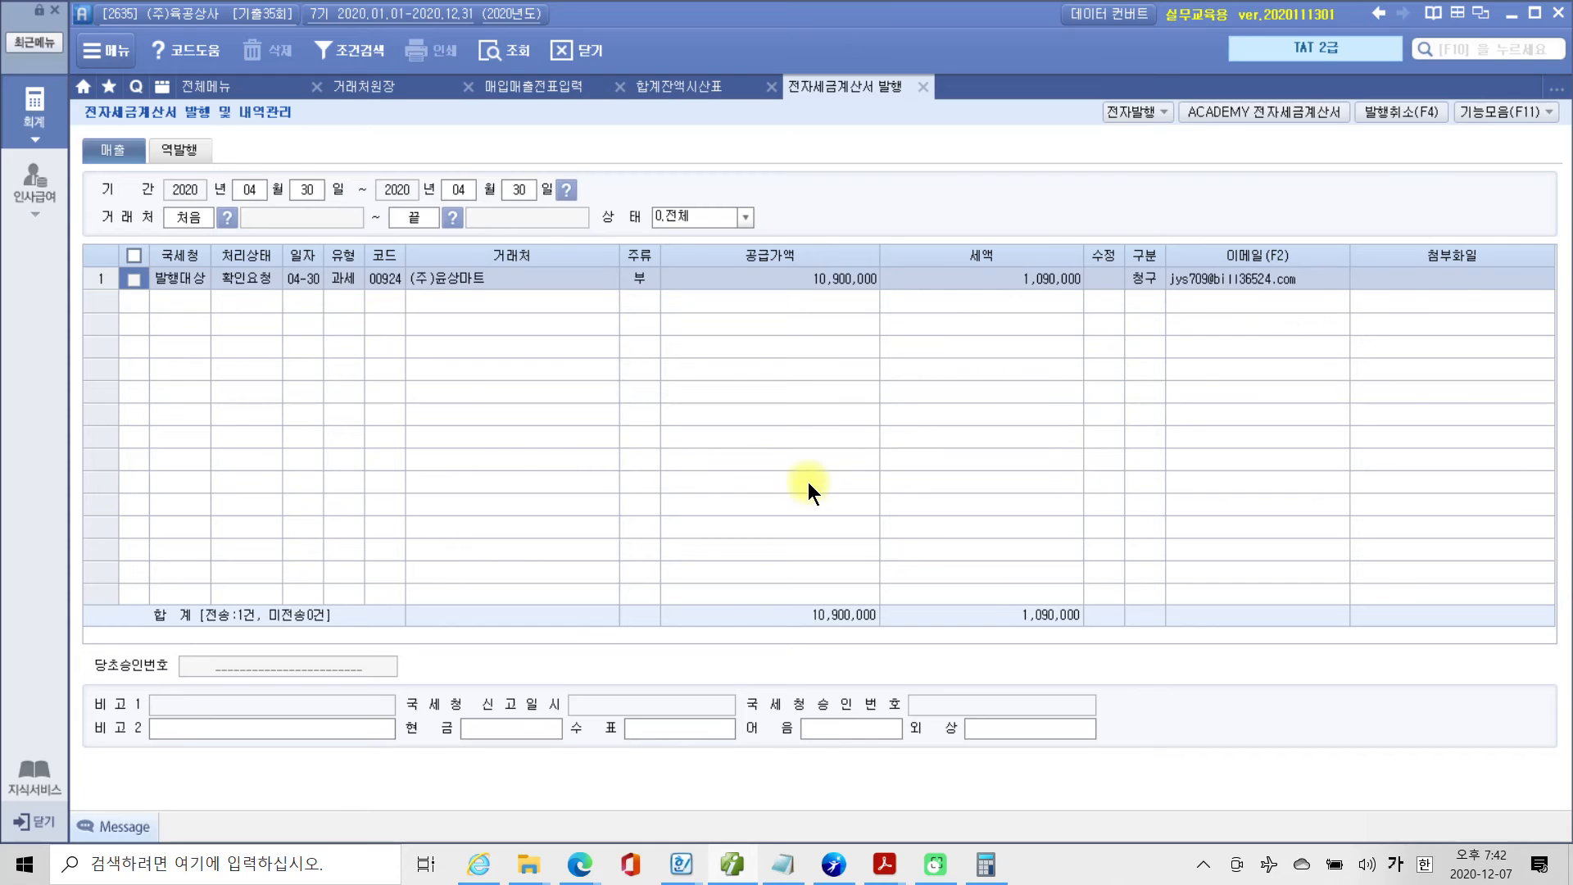
# Log in to ACADEMY 전자세금계산서, list the 미전송 sales invoices, issue the (주)윤상마트 one and close the site window.
pyautogui.click(1265, 118)
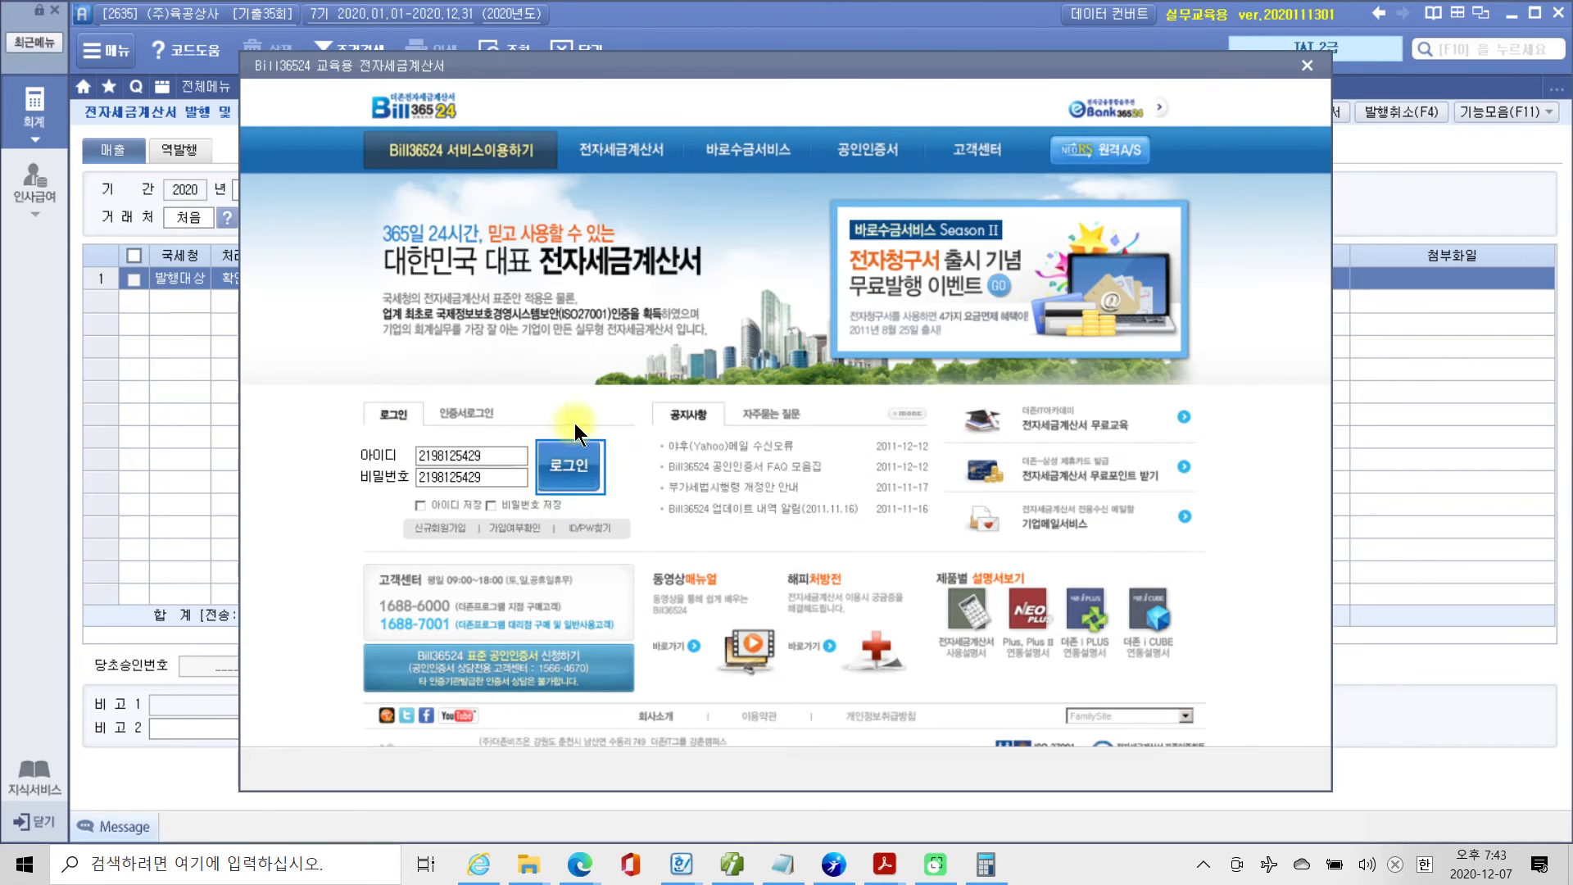
pyautogui.click(567, 464)
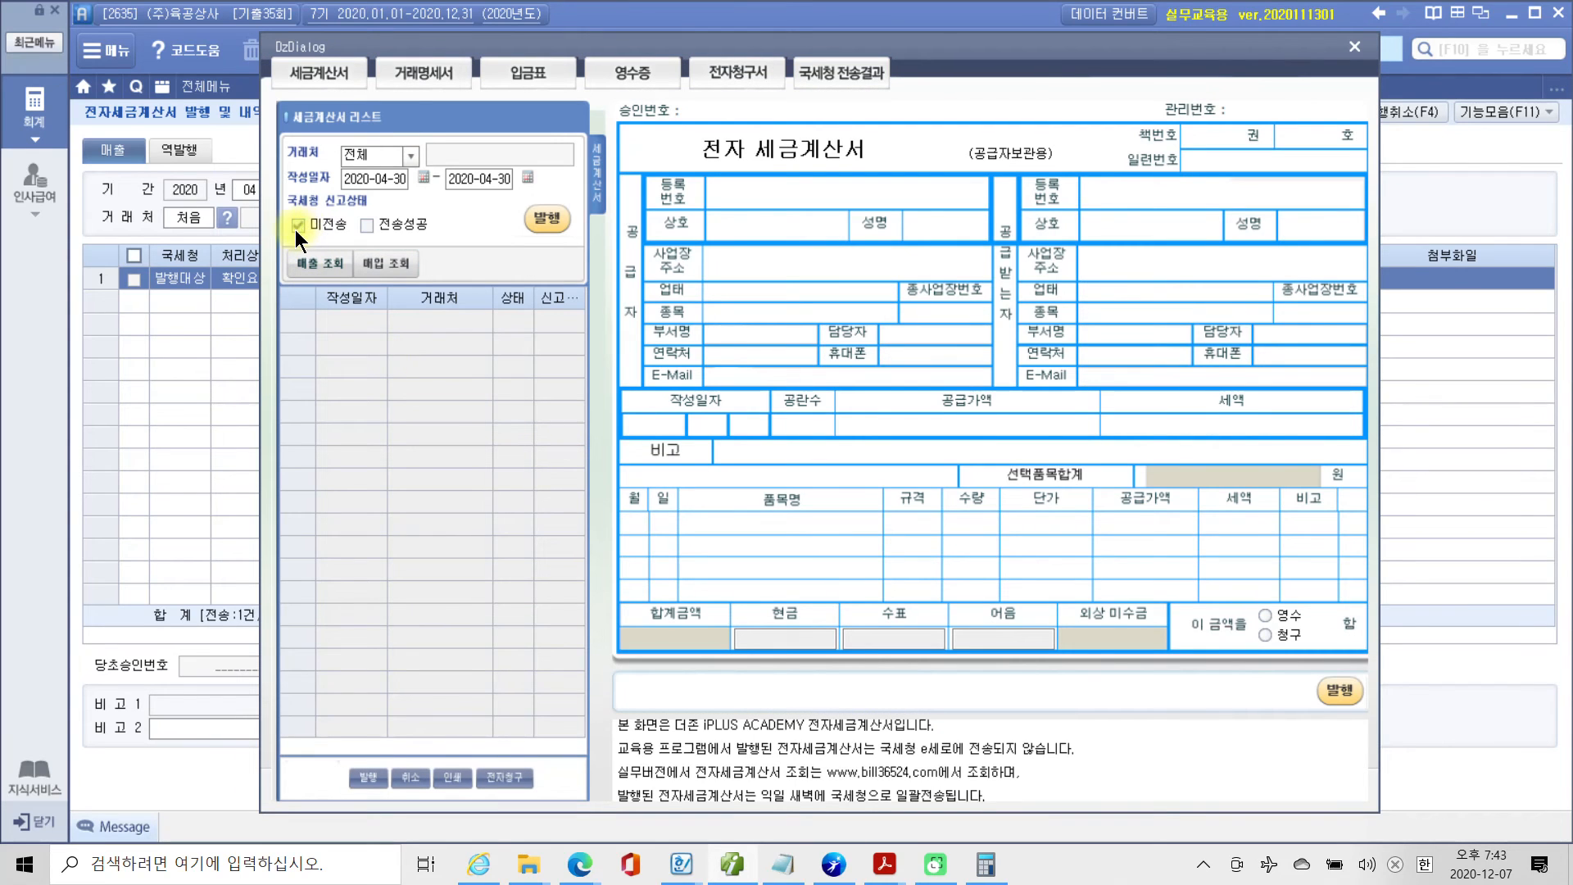
pyautogui.click(327, 270)
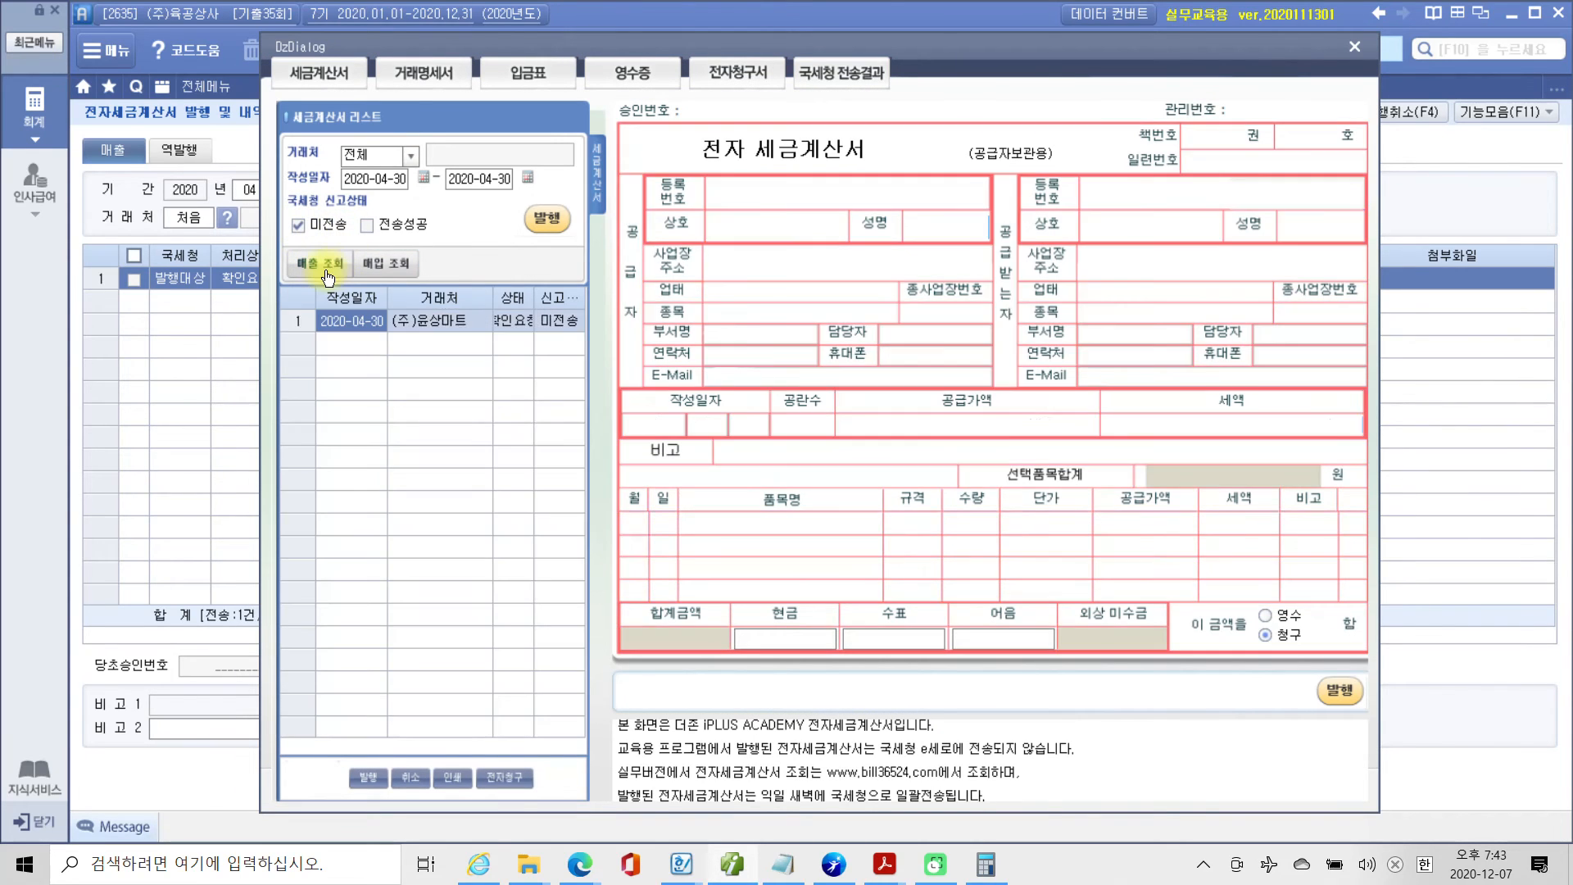
pyautogui.click(552, 226)
pyautogui.click(775, 477)
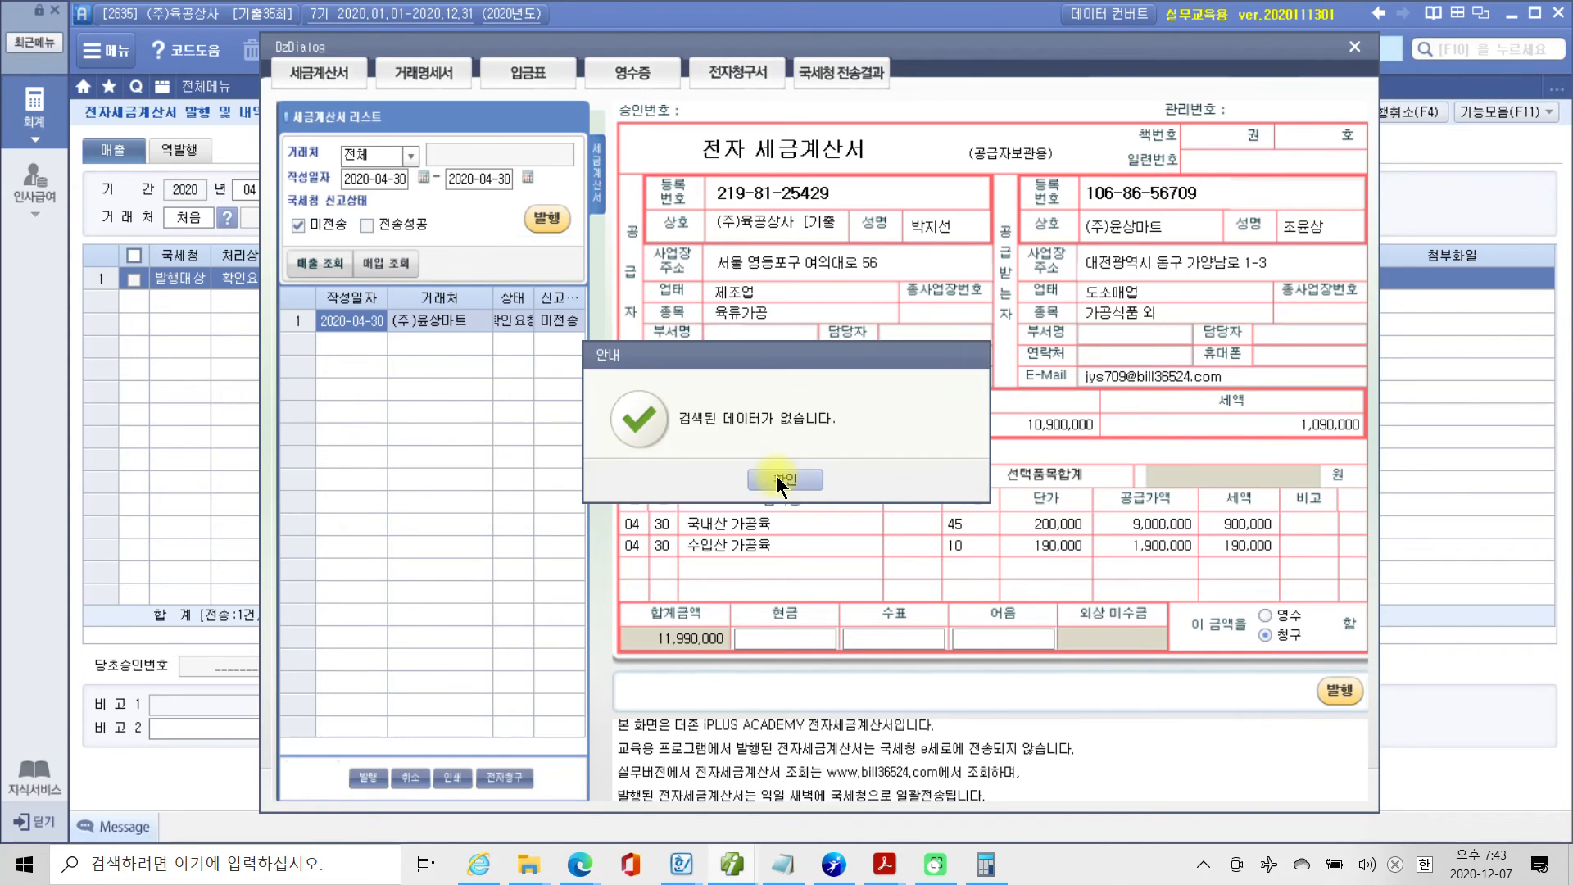
pyautogui.click(775, 477)
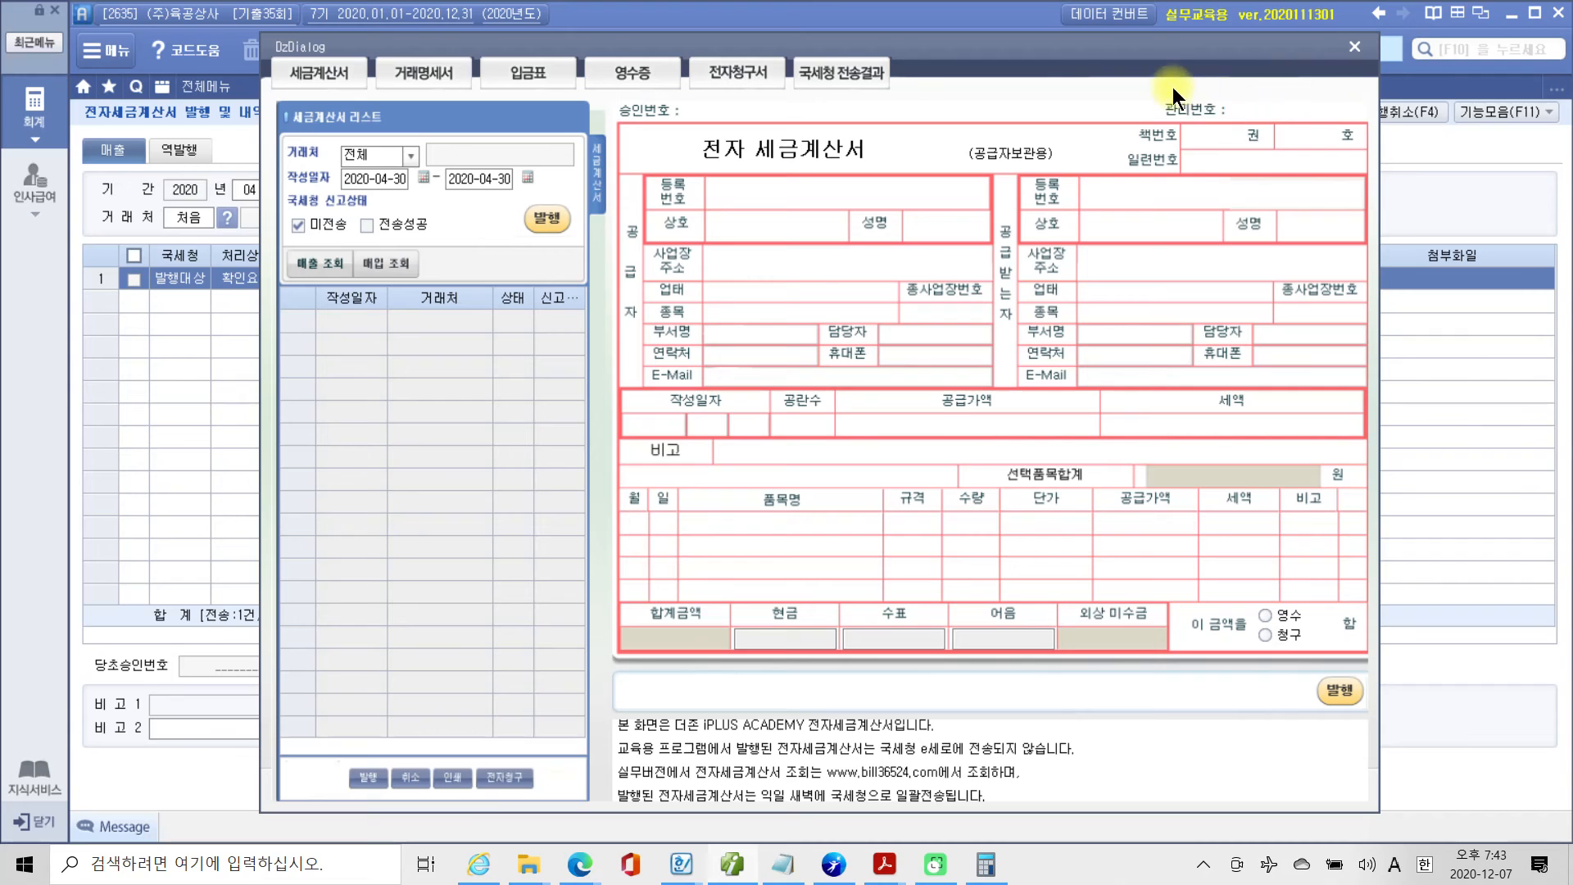
pyautogui.click(1356, 48)
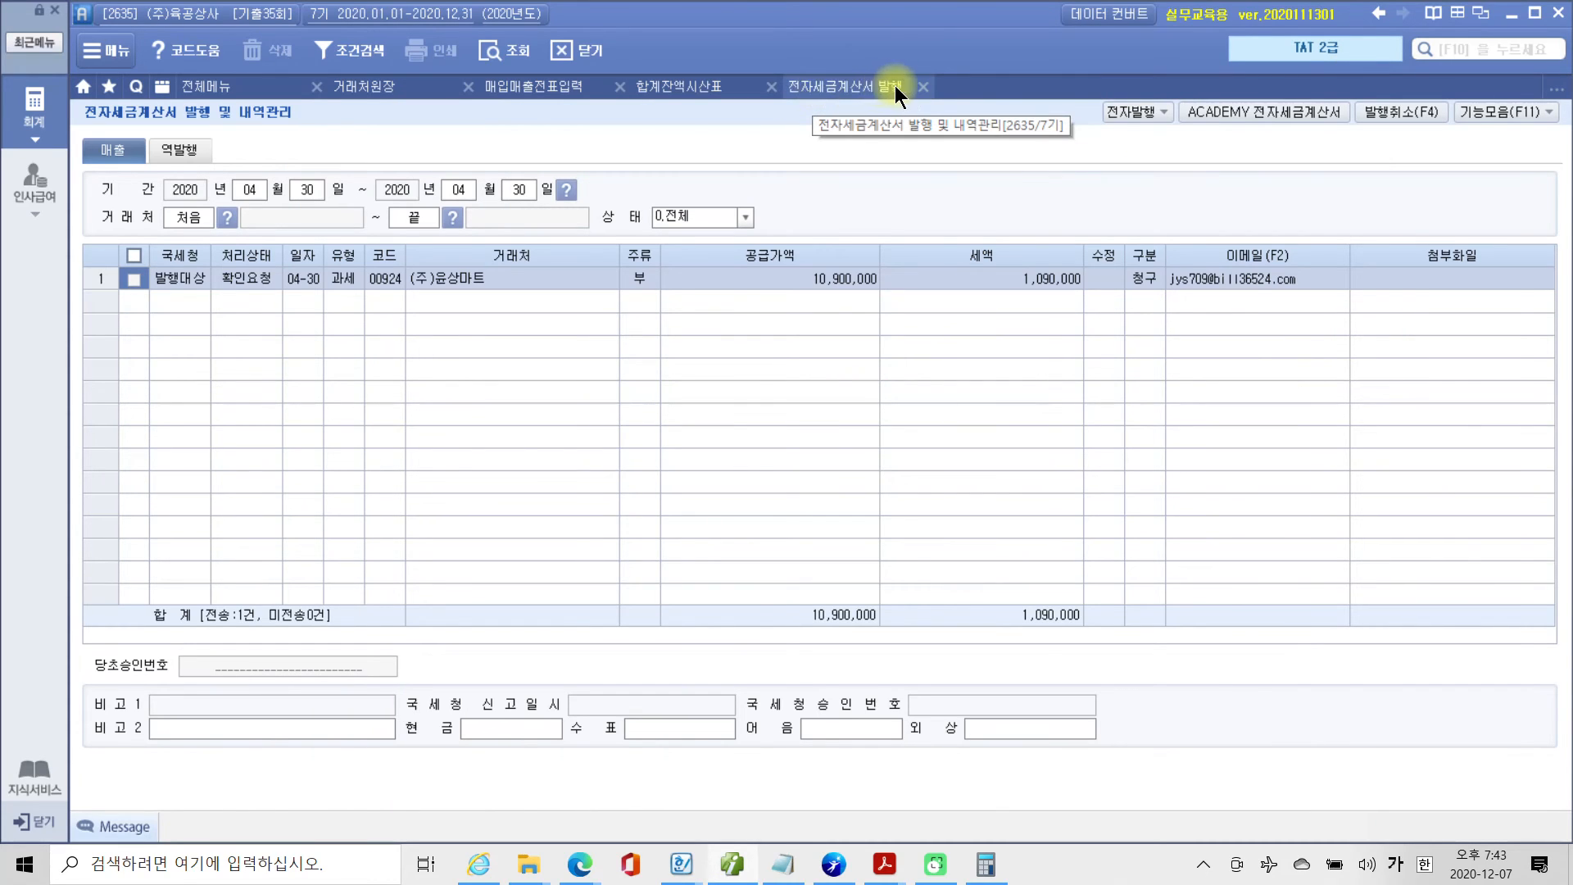
# Close 전자세금계산서 발행 and 합계잔액시산표, then refresh 매입매출전표입력 to check the sale's 전자세금 status.
pyautogui.click(920, 90)
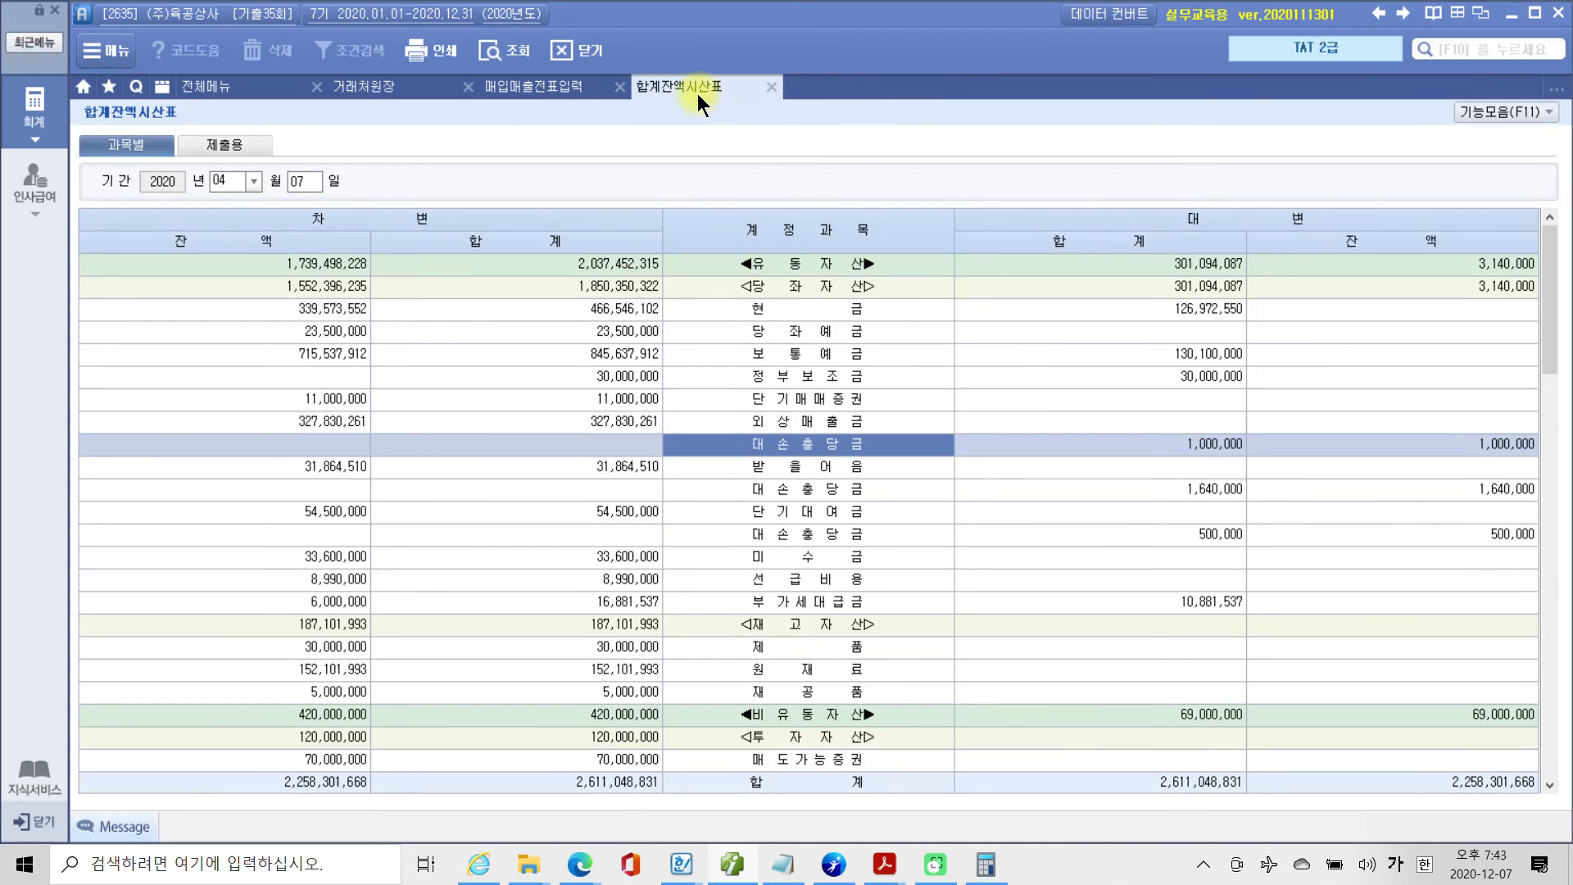
pyautogui.click(763, 90)
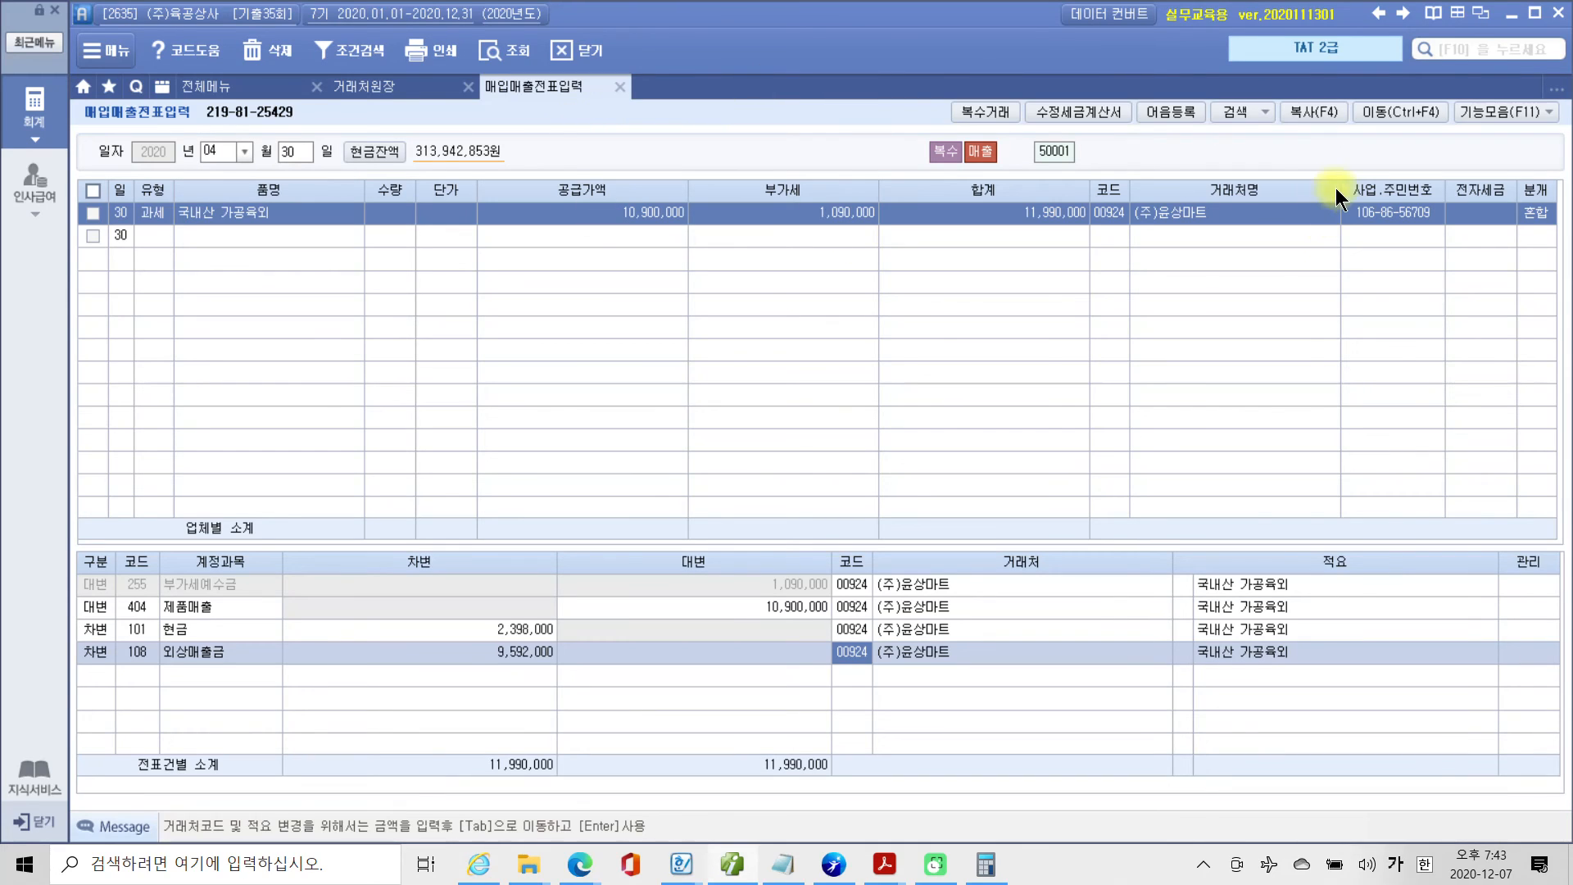
pyautogui.click(502, 56)
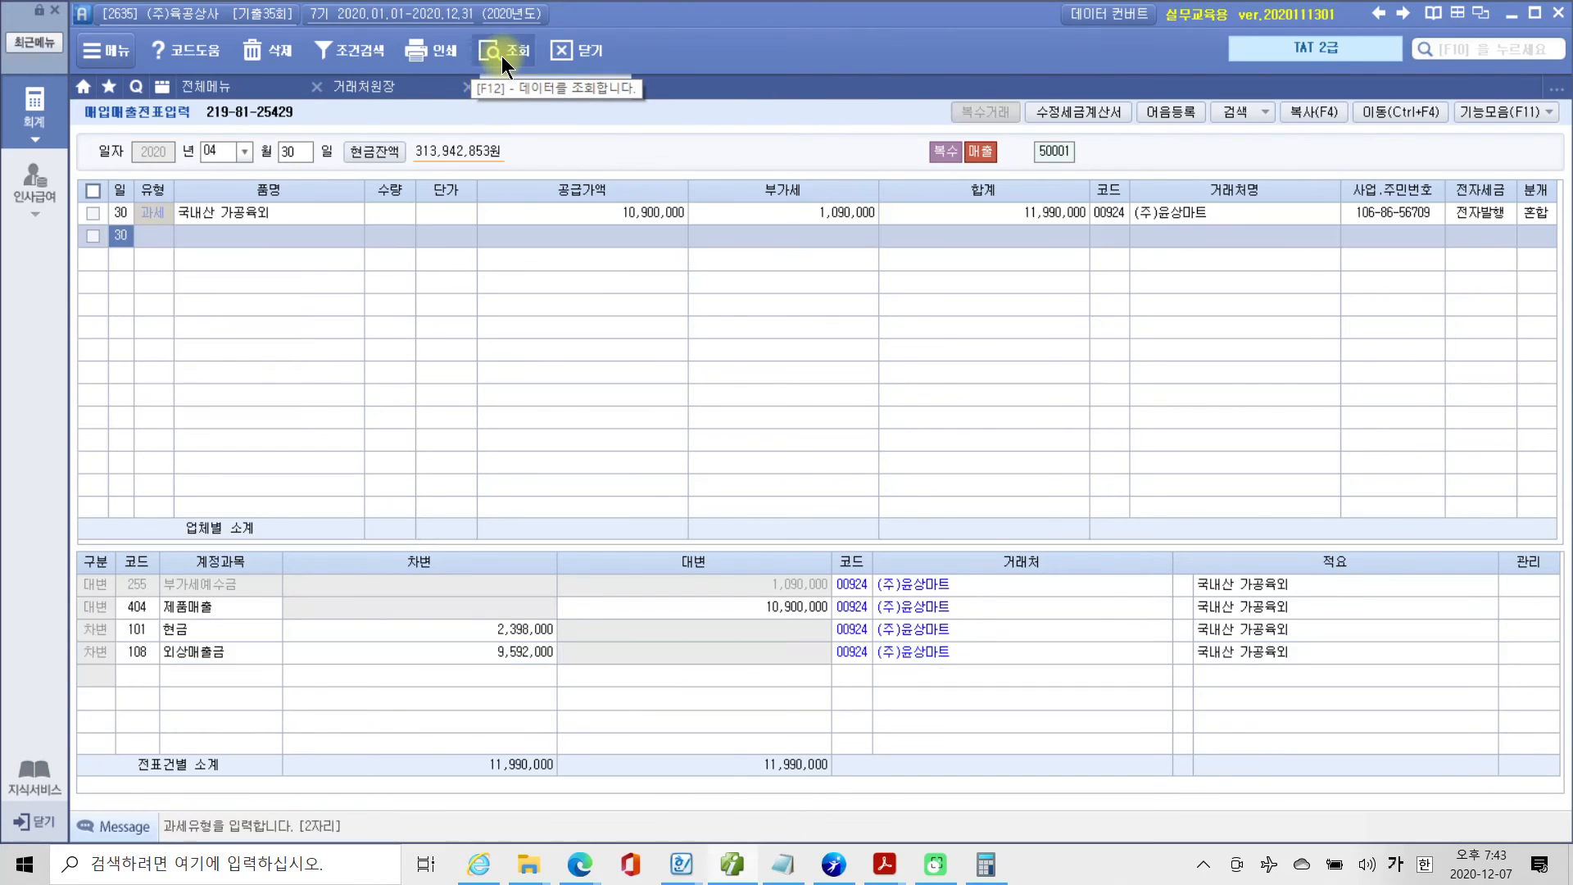
pyautogui.click(1475, 212)
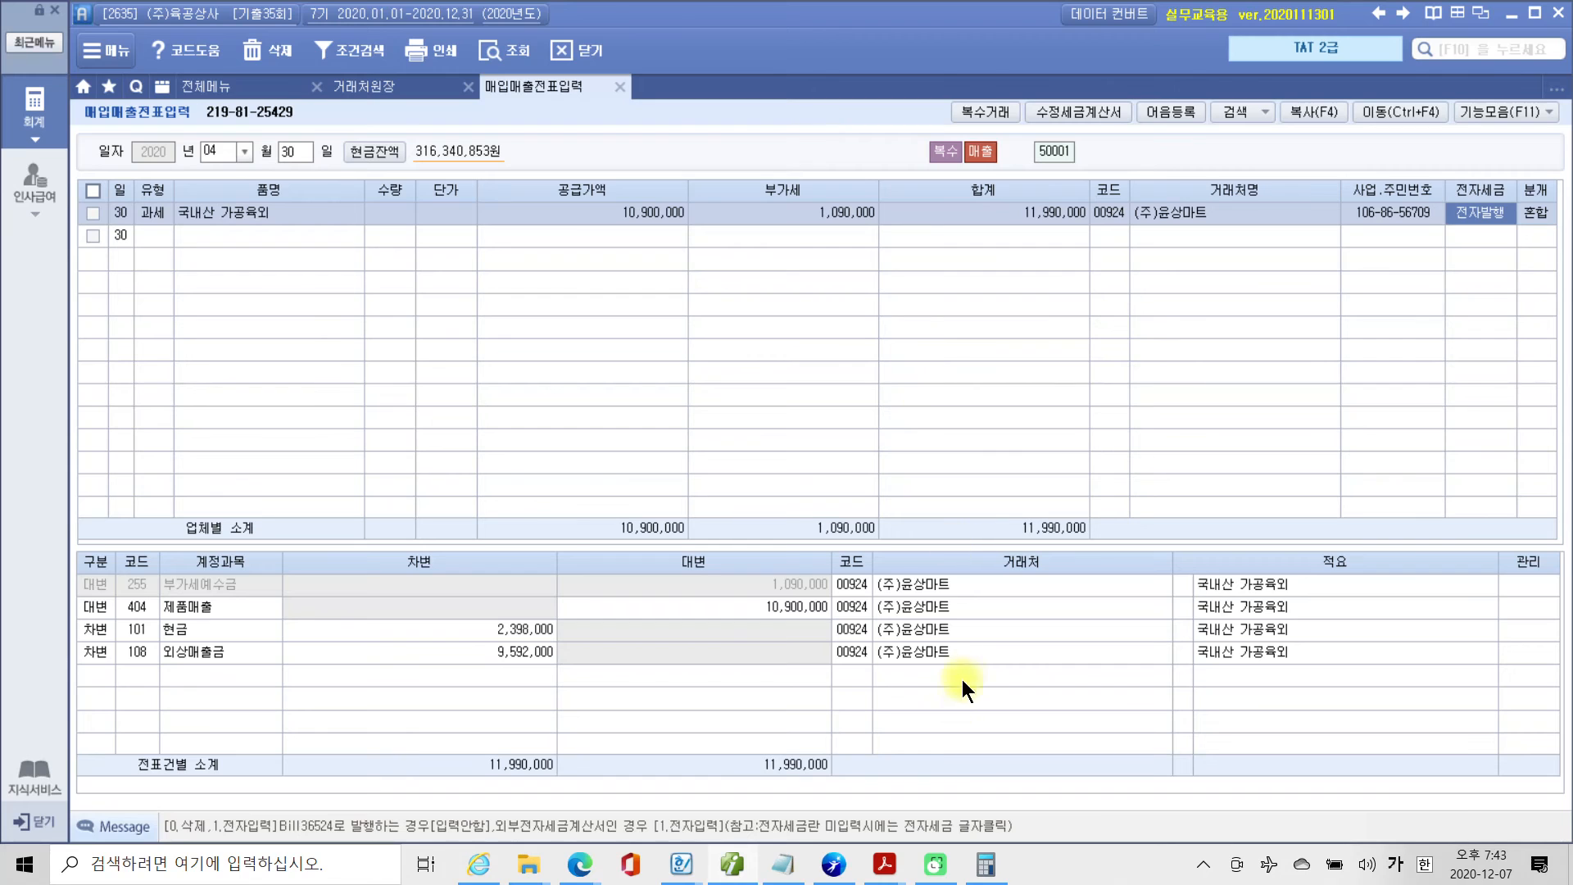
# Switch to Adobe Acrobat Reader and read question 2, 수정전자세금계산서의 발행, with its invoice, 자료설명 and 평가문제.
pyautogui.click(733, 867)
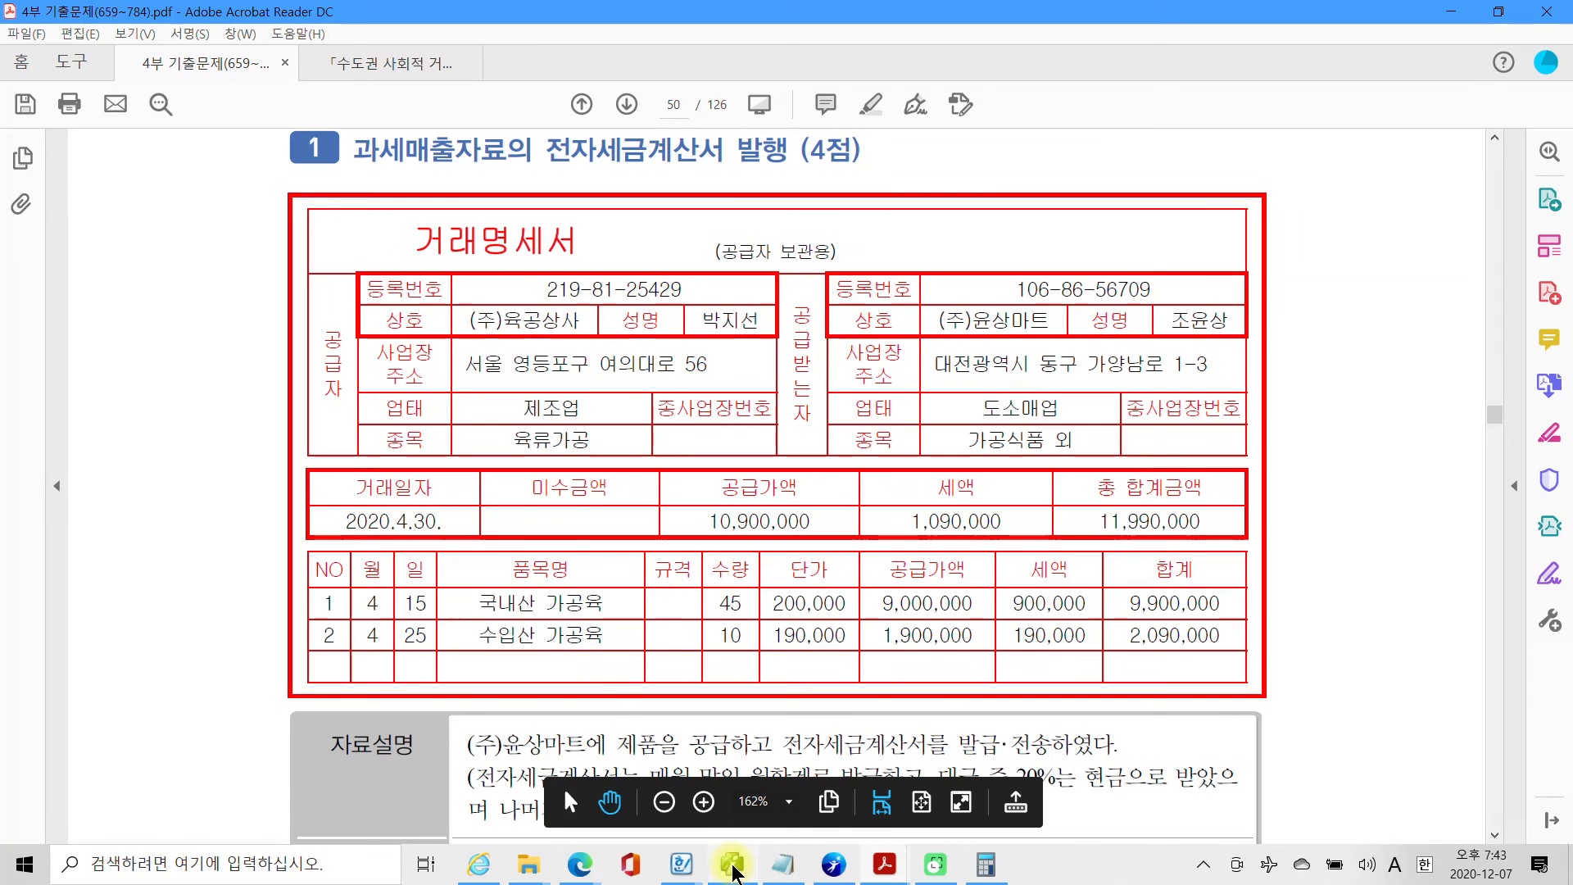
pyautogui.scroll(-8, 646, 603)
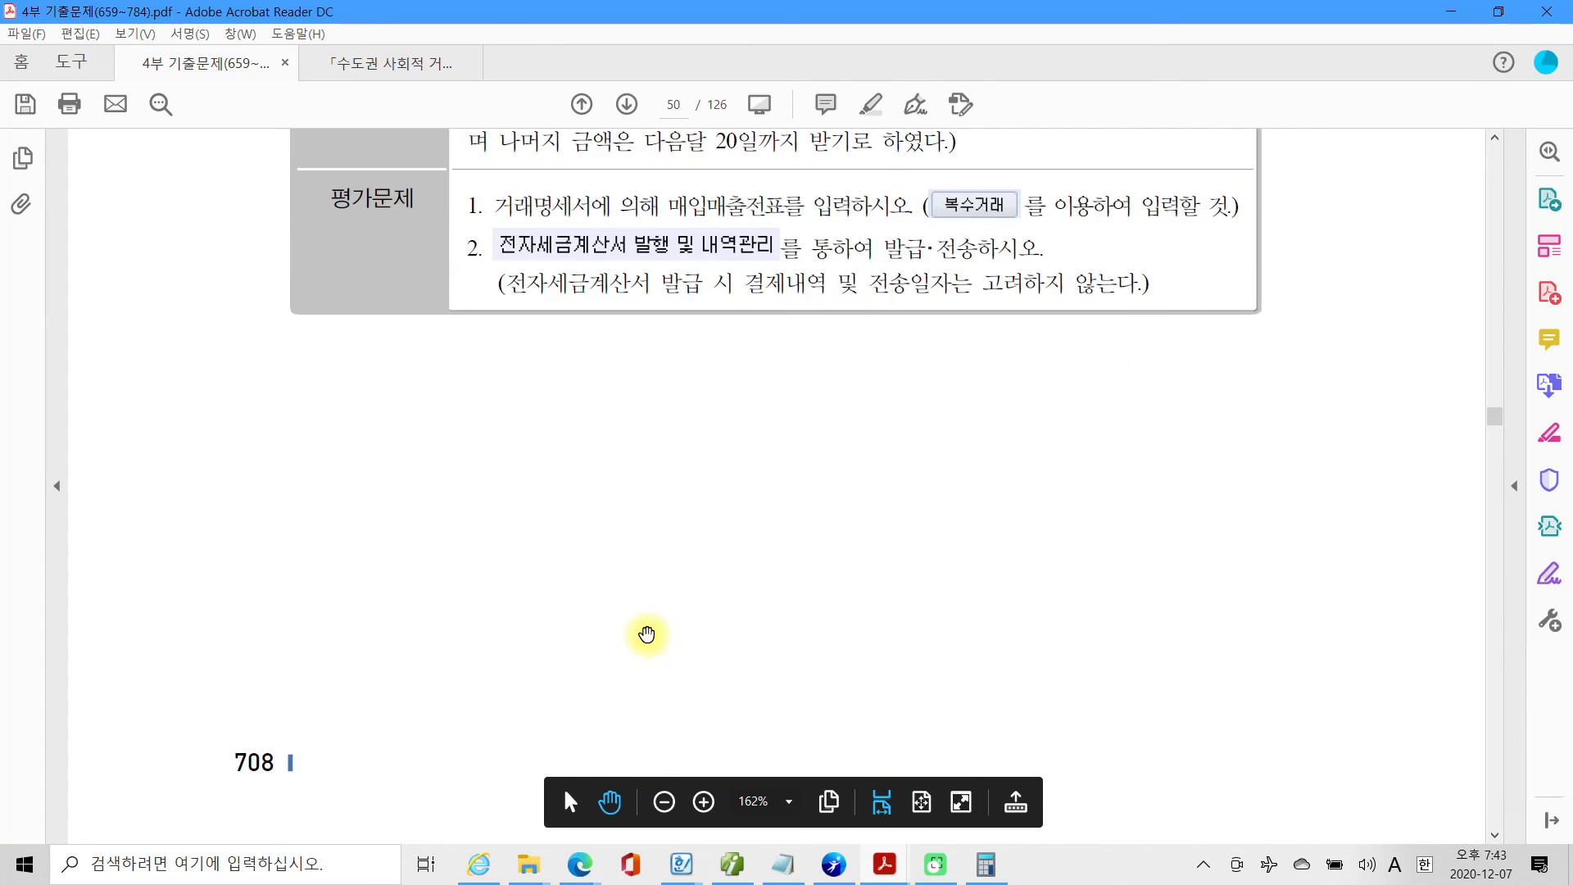
pyautogui.scroll(-7, 647, 635)
pyautogui.scroll(-6, 649, 629)
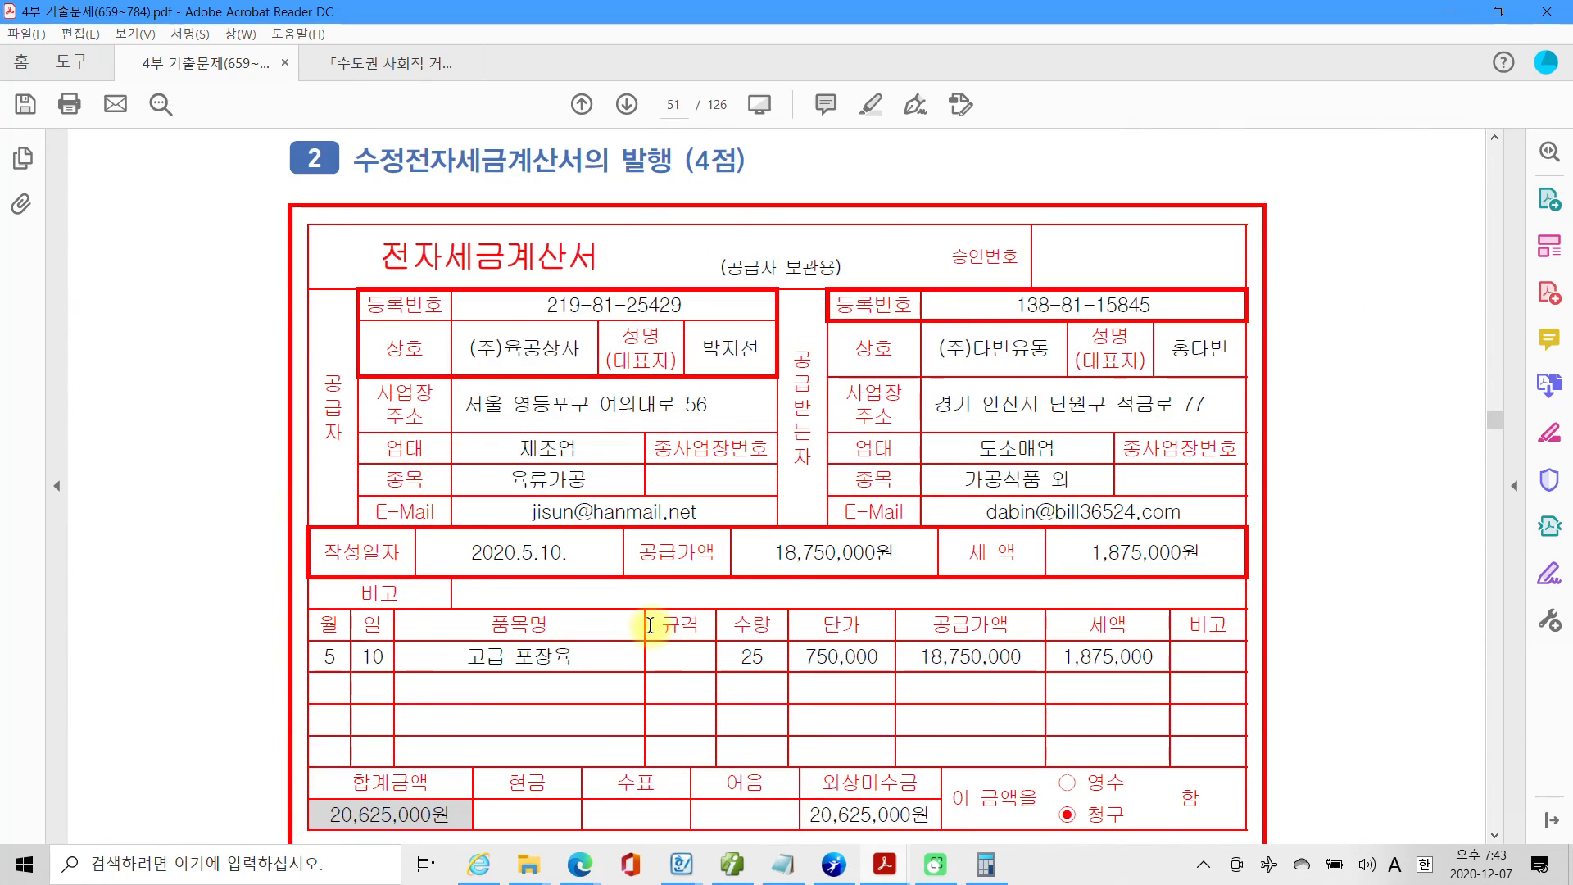
pyautogui.scroll(-5, 649, 626)
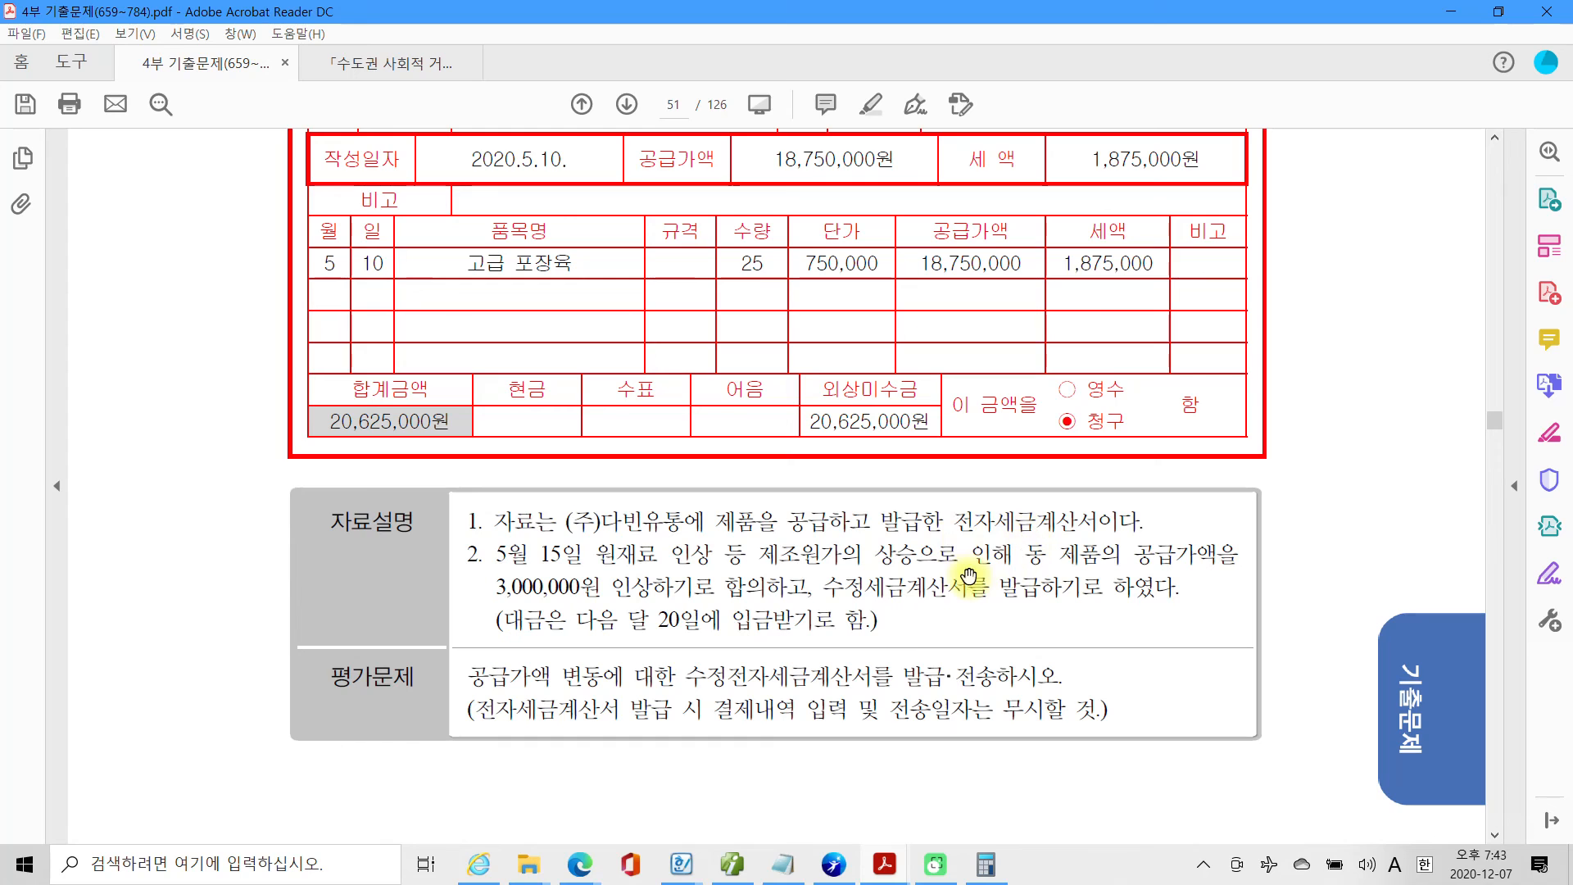
pyautogui.scroll(2, 959, 578)
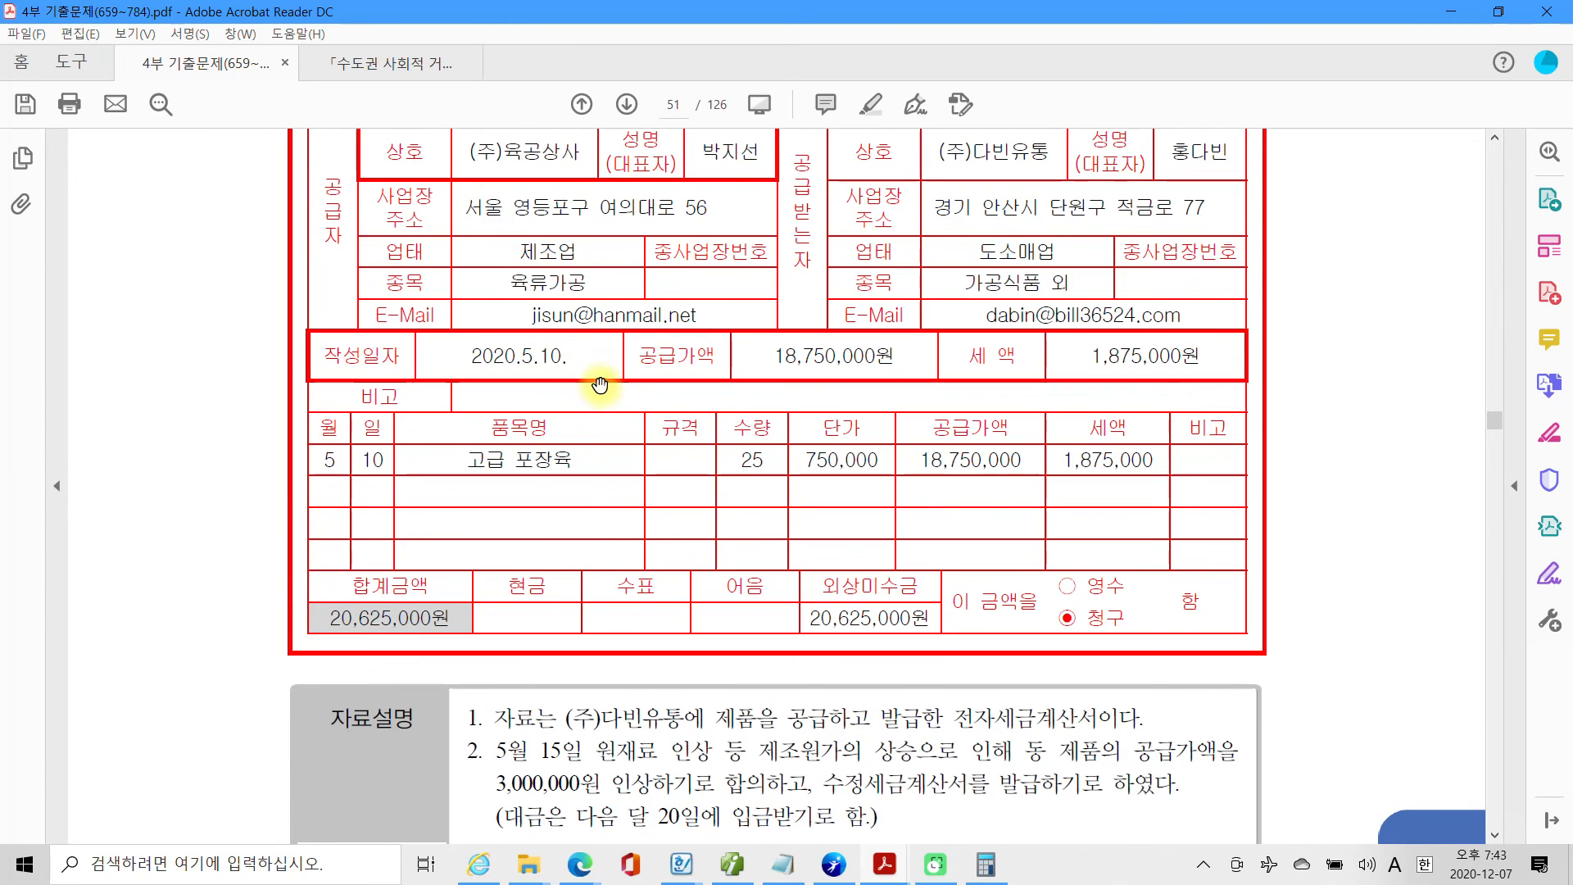
pyautogui.scroll(-3, 598, 577)
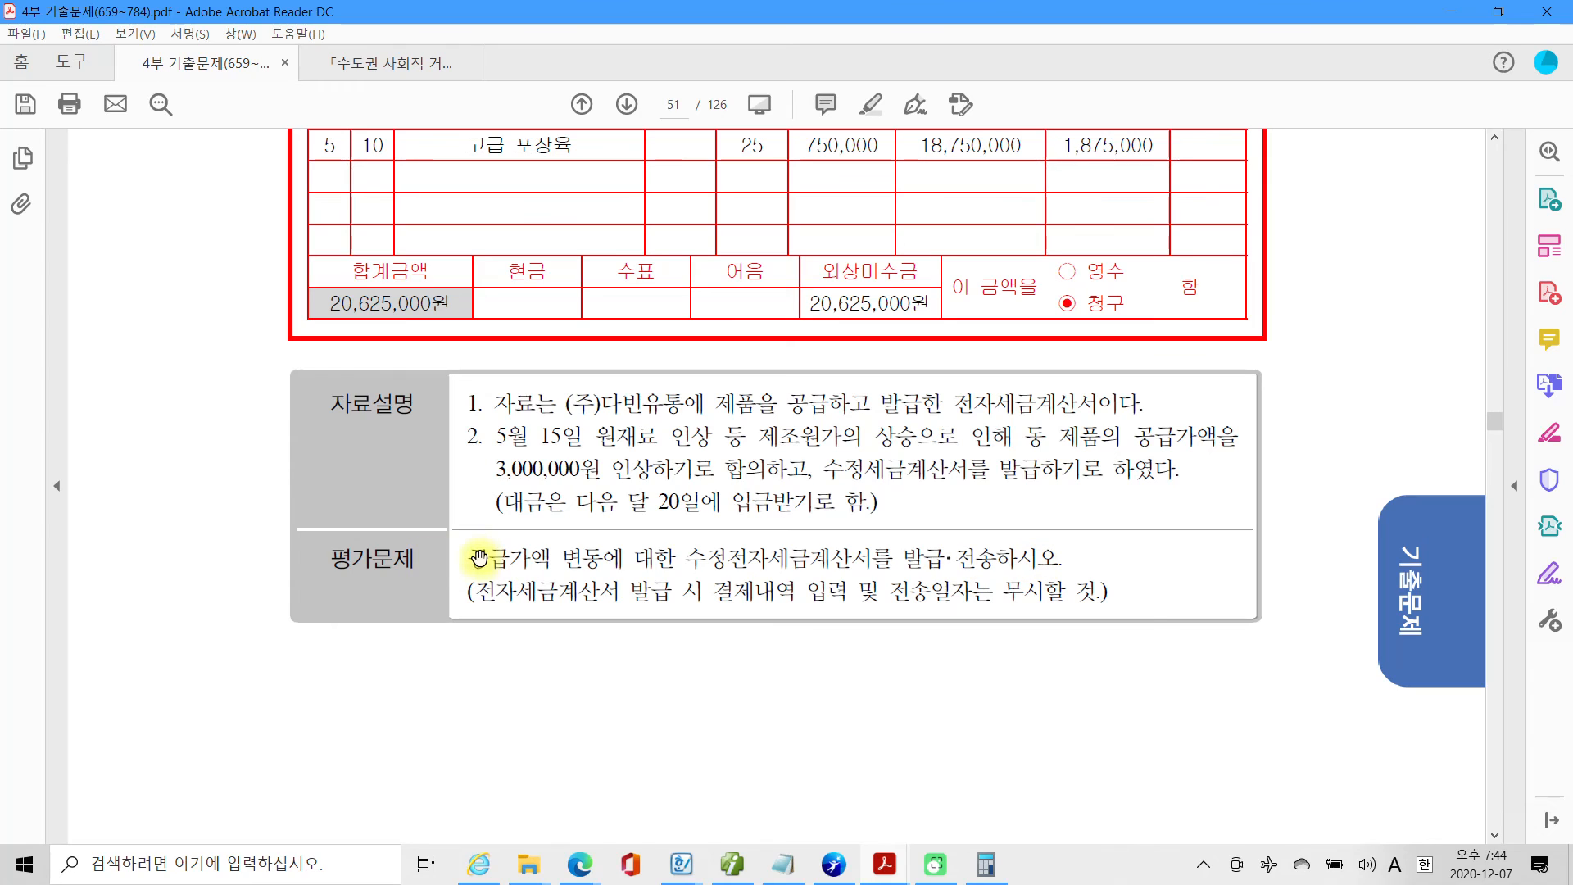
# Highlight the text 공급가액 변동에 in the 평가문제 of question 2.
pyautogui.moveTo(470, 558); pyautogui.dragTo(626, 558)
pyautogui.rightClick(626, 558)
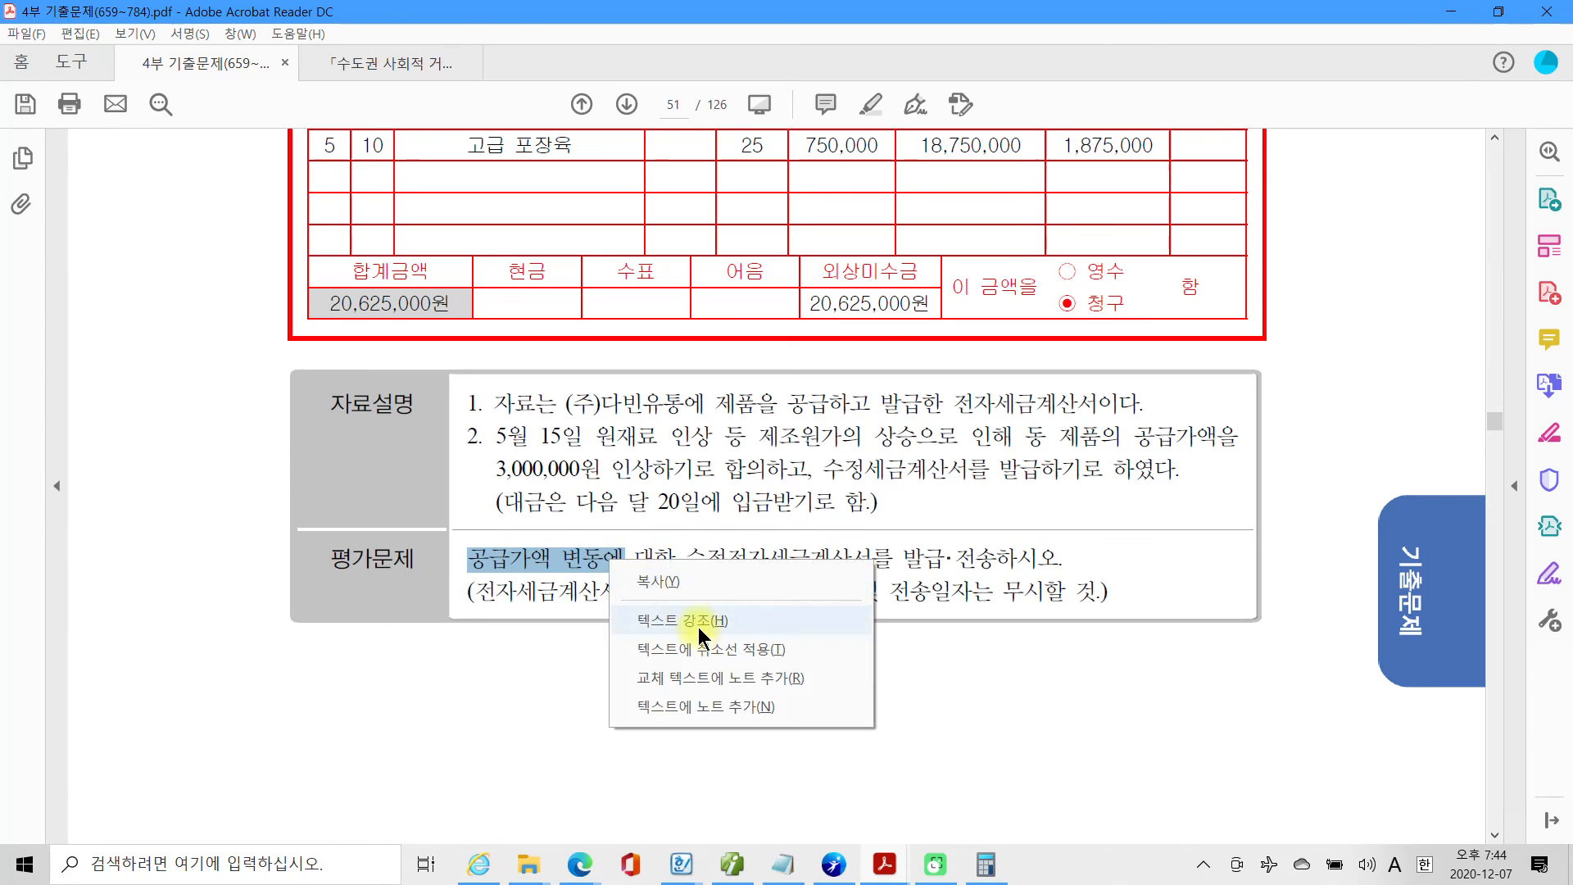
pyautogui.click(698, 624)
# Reread the (주)다빈유통 invoice details and the 자료설명 and 평가문제 about the 수정전자세금계산서.
pyautogui.scroll(1, 697, 624)
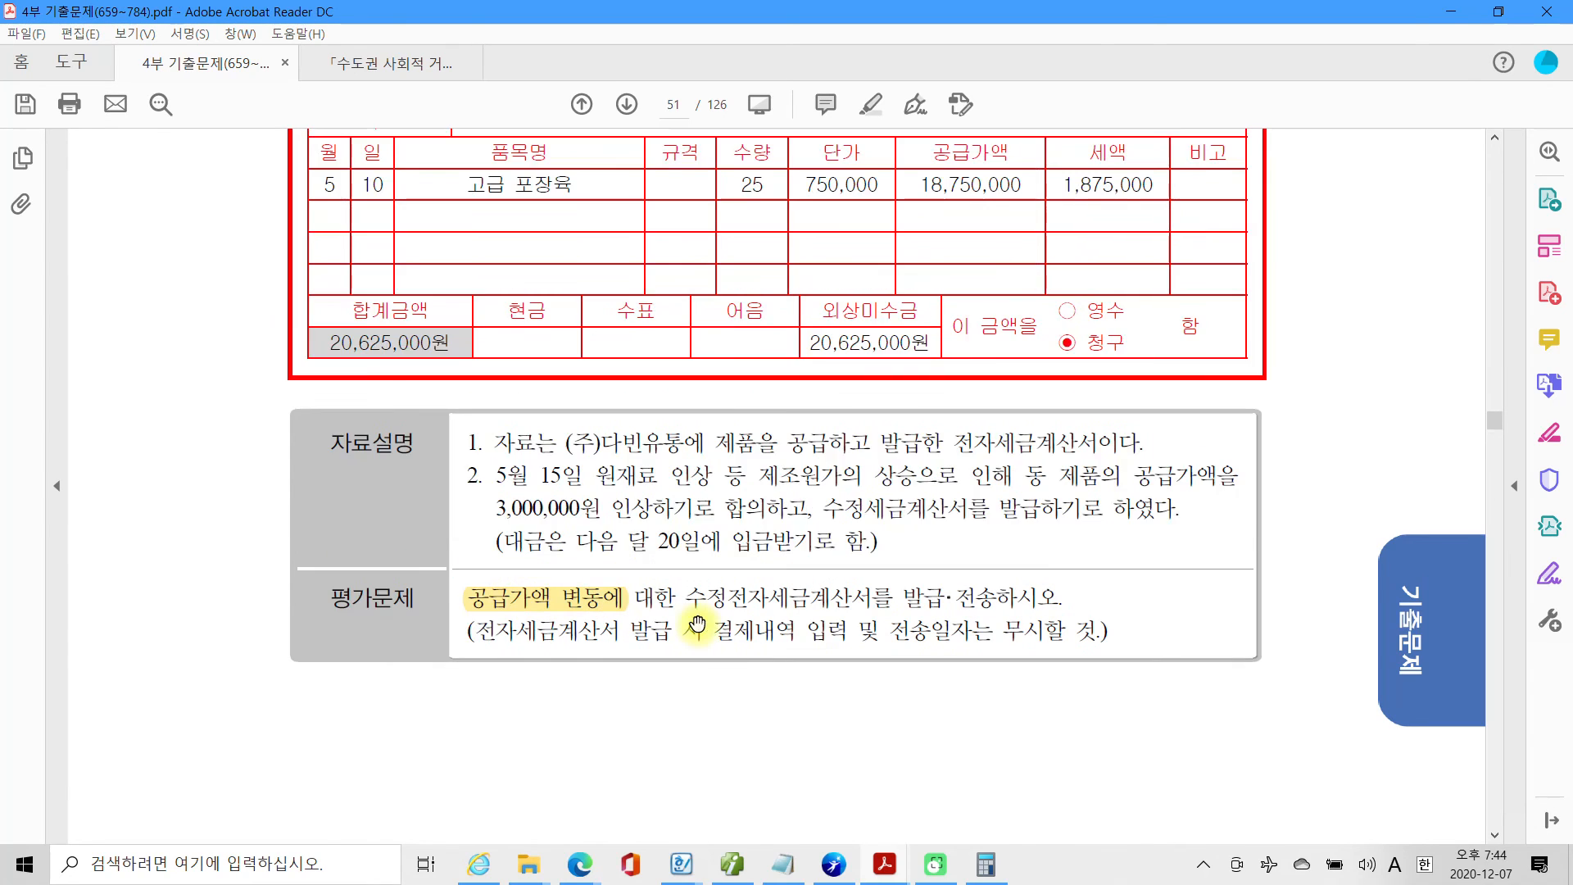
pyautogui.scroll(2, 591, 525)
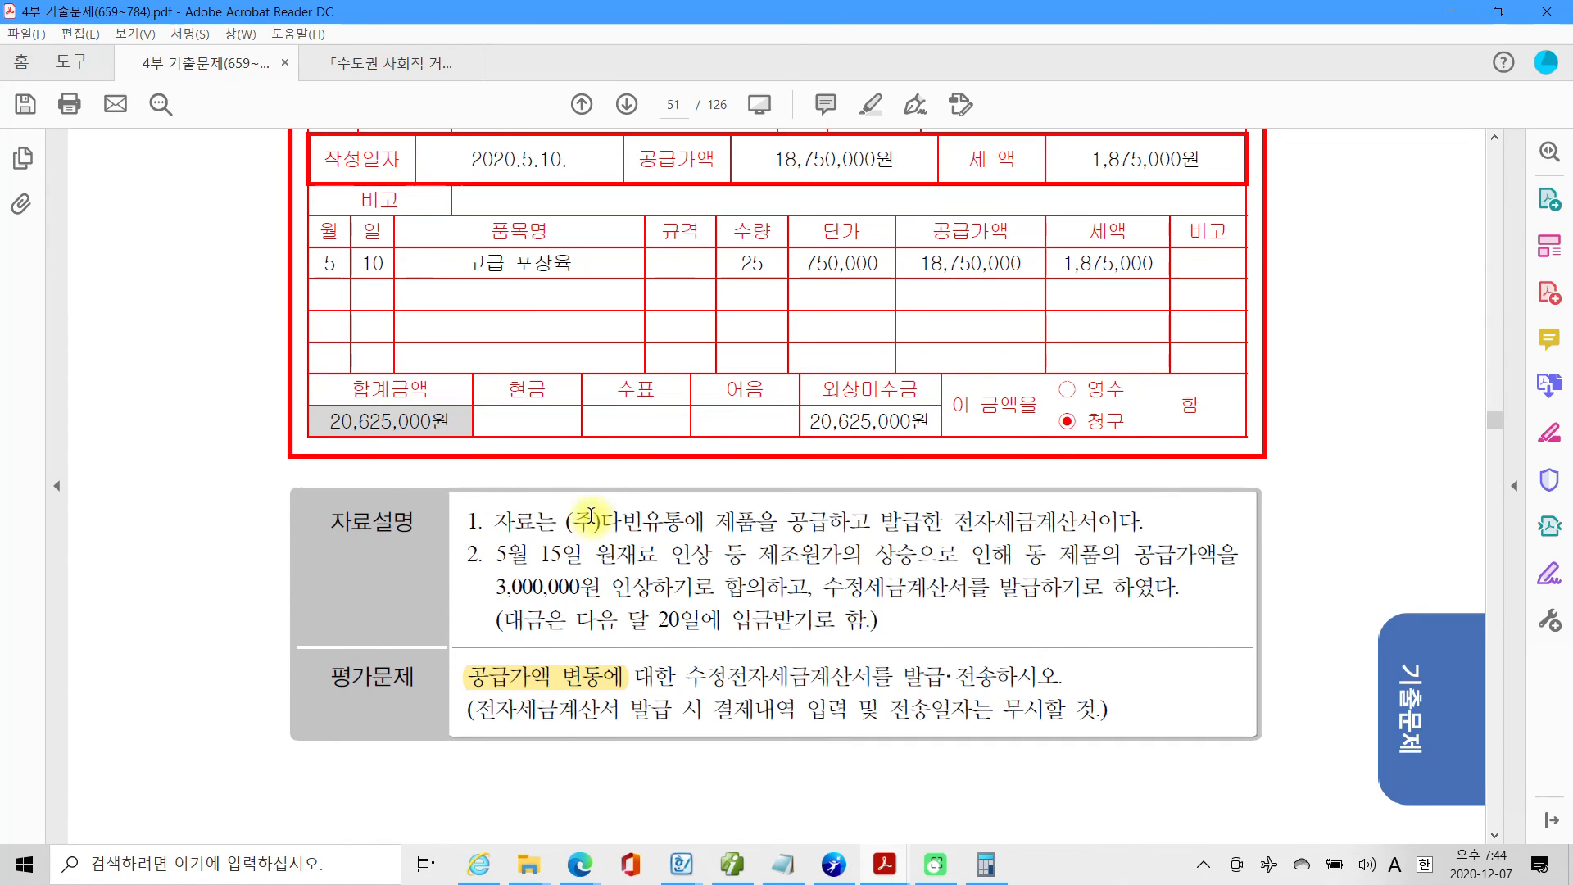
pyautogui.scroll(-2, 598, 558)
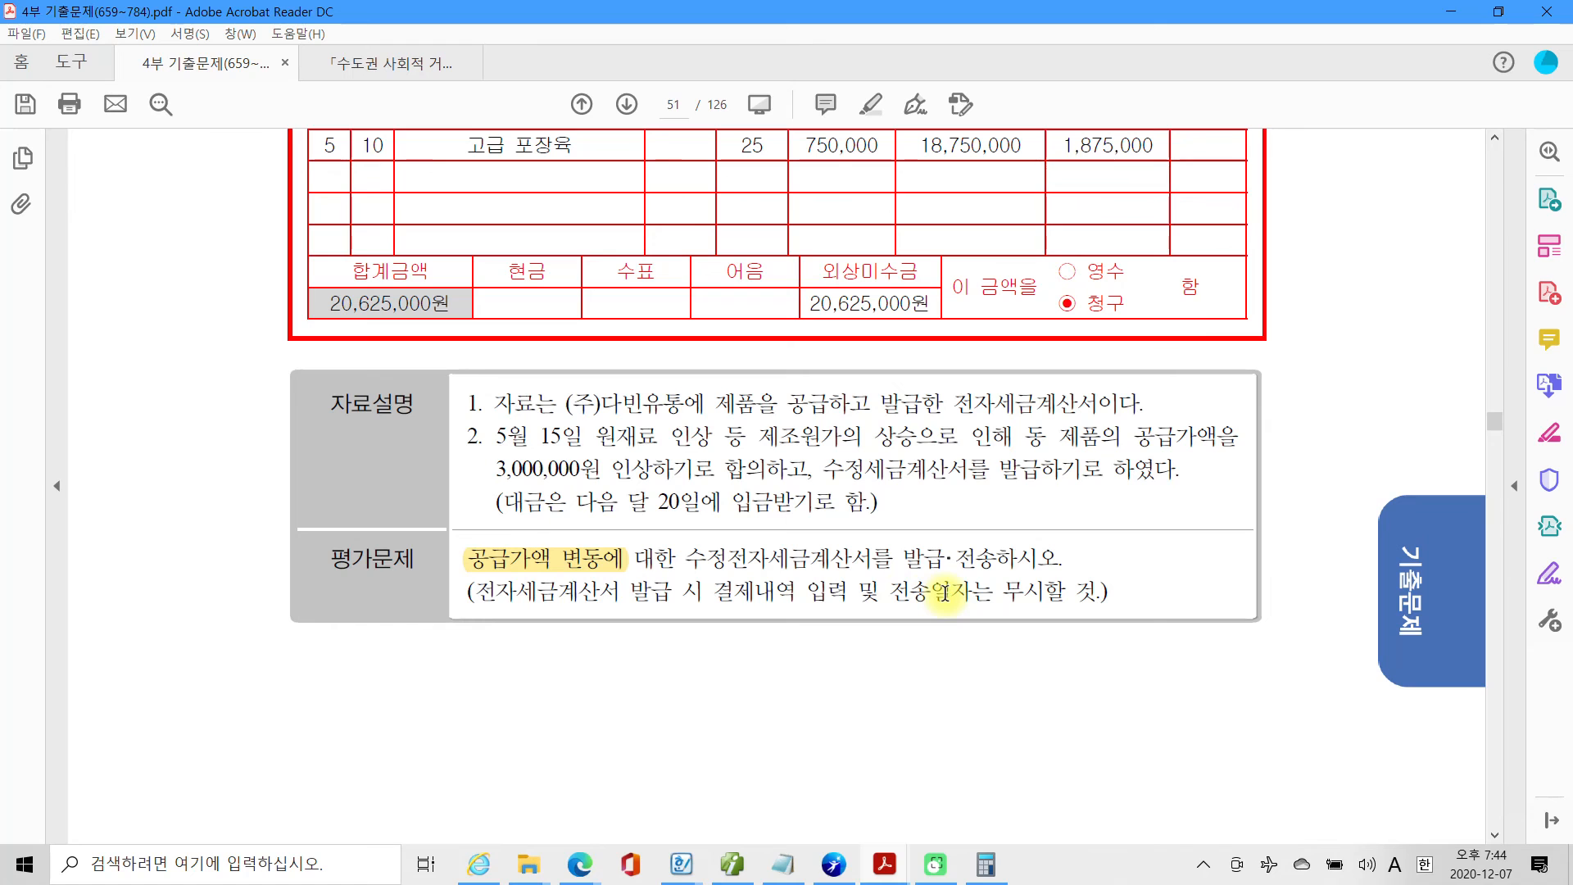
pyautogui.scroll(1, 944, 592)
pyautogui.scroll(2, 942, 589)
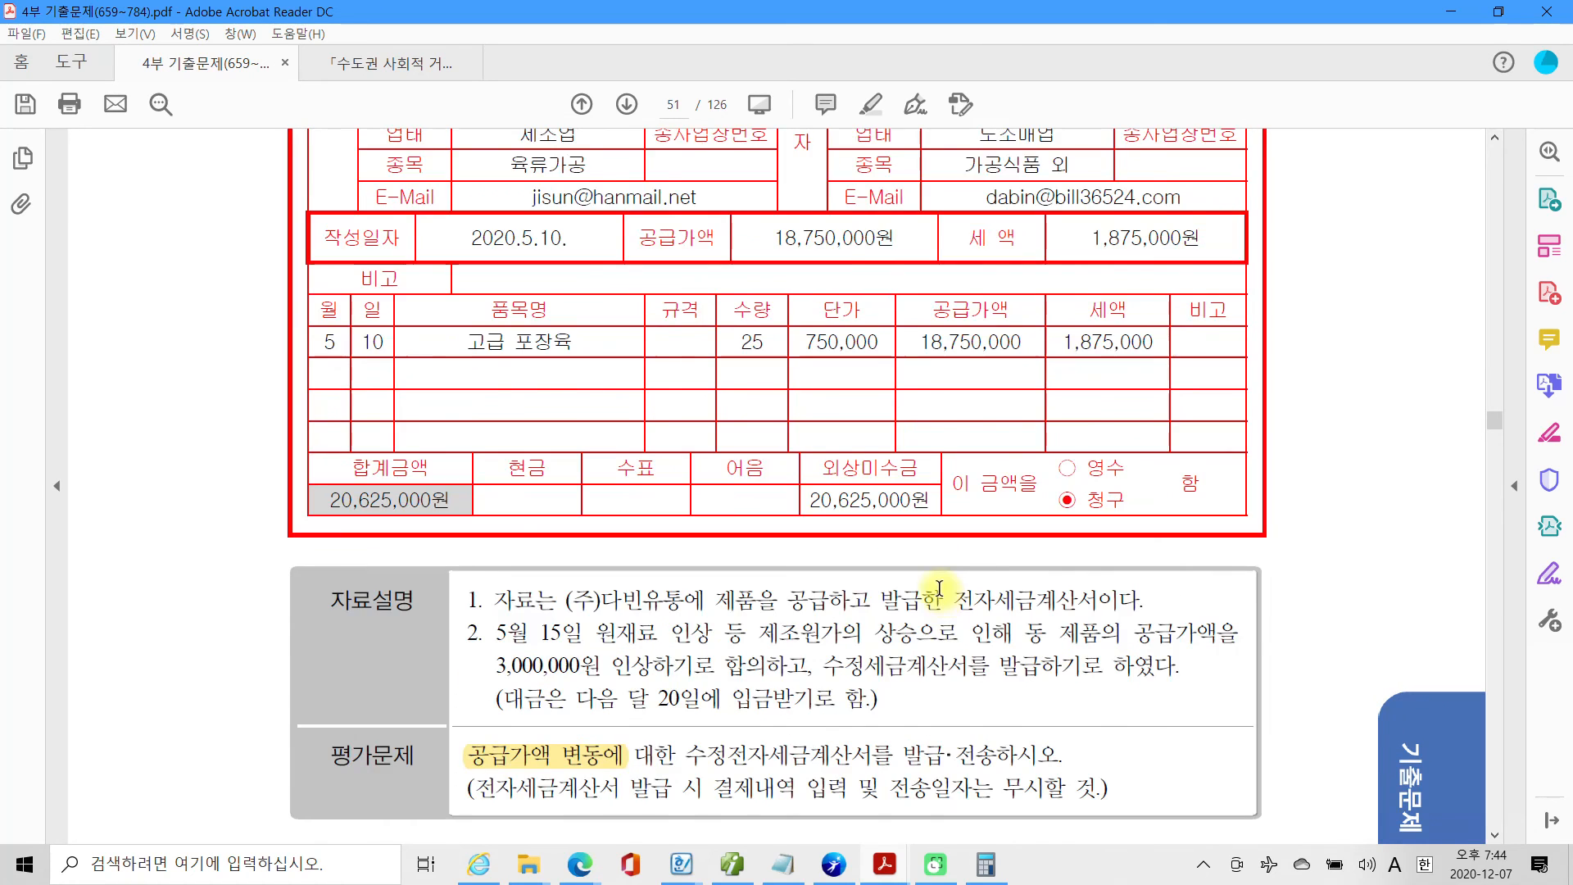
pyautogui.scroll(1, 940, 588)
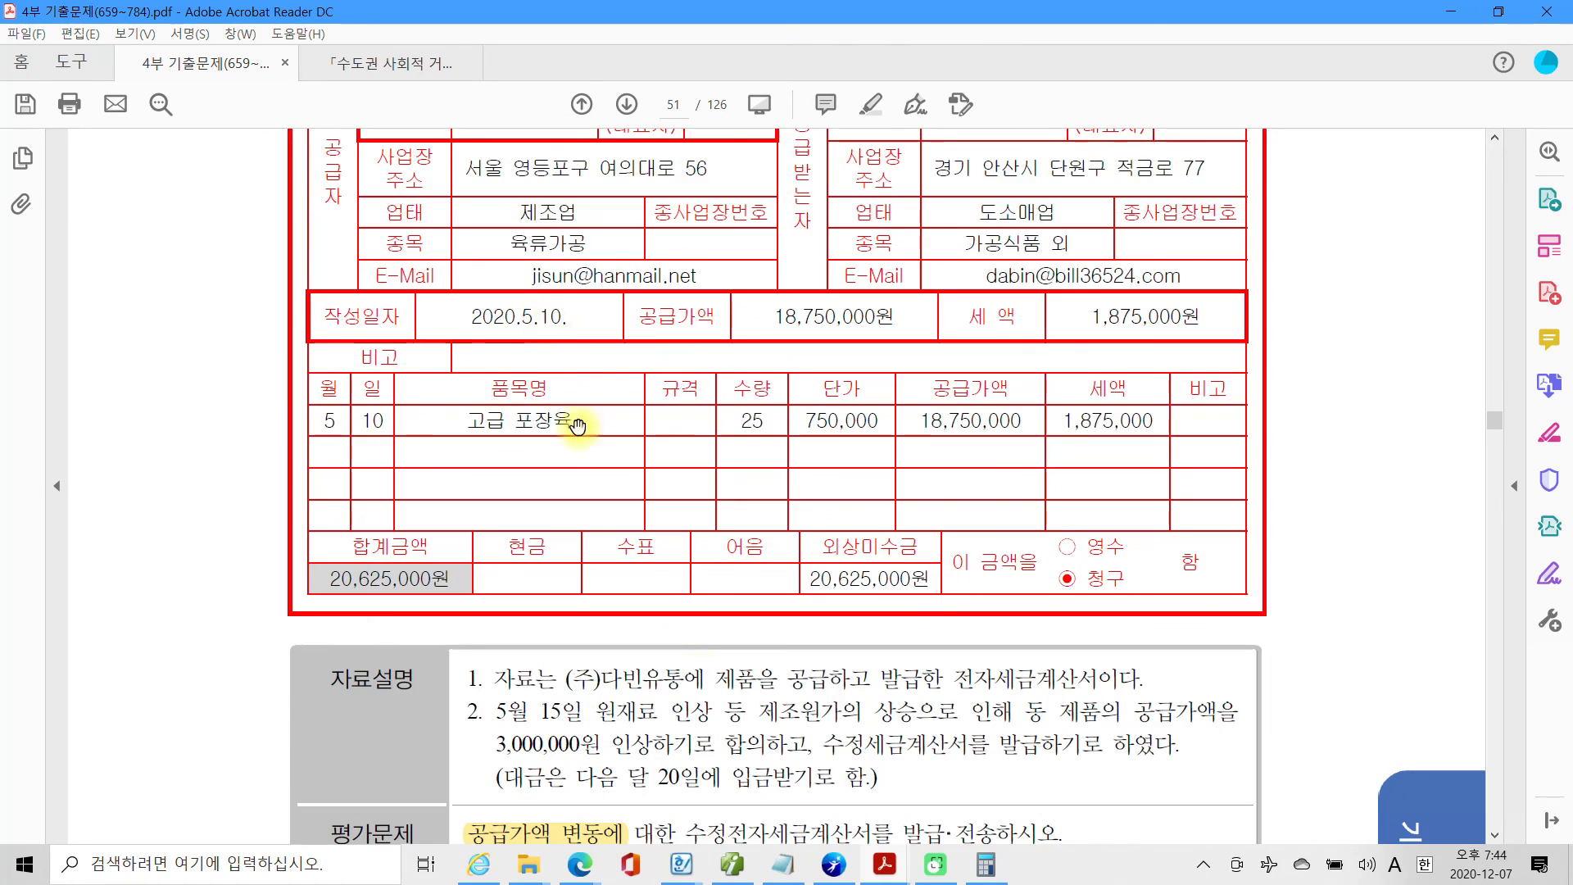
# Switch to Smart A, load the May 10 entries in 매입매출전표입력 and select the (주)다빈유통 고급 포장육 sale.
pyautogui.click(716, 862)
pyautogui.click(218, 152)
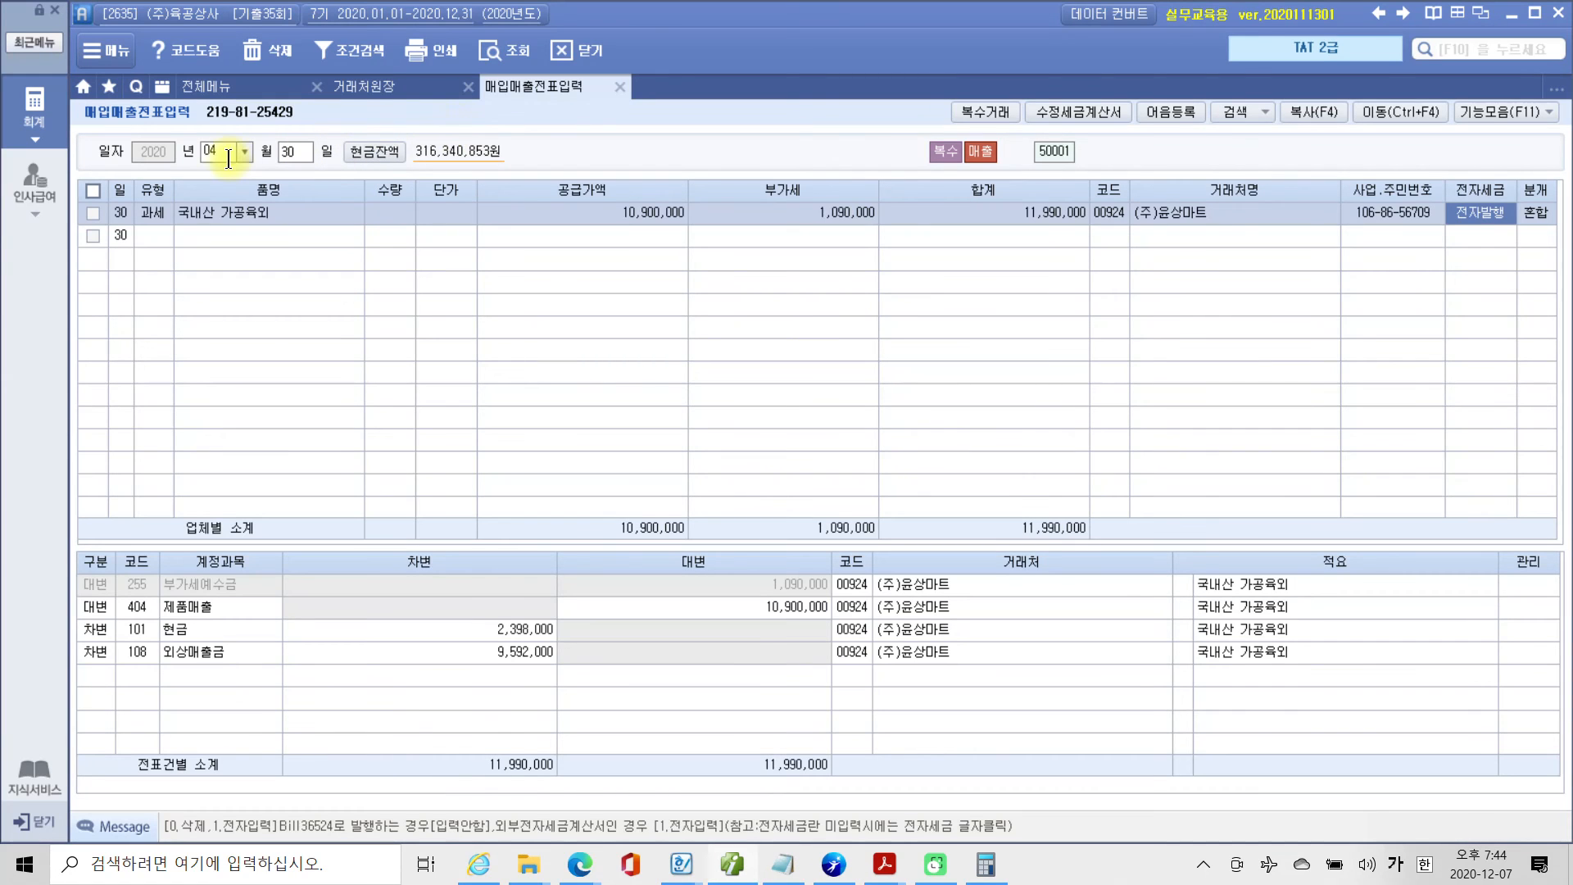
pyautogui.write('5')
pyautogui.press('Return')
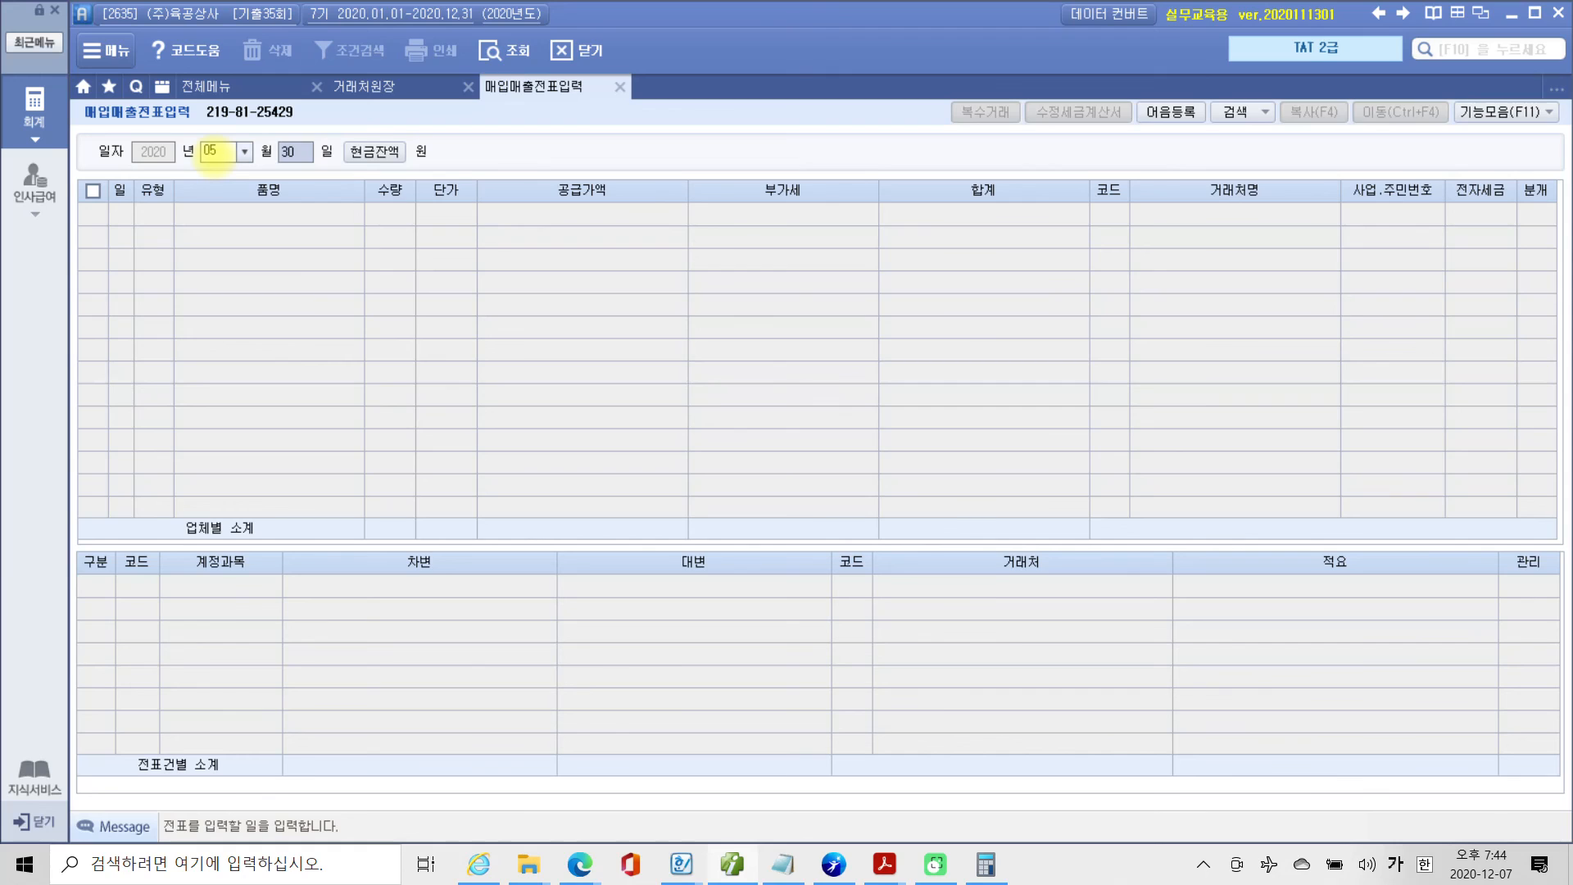
pyautogui.write('10')
pyautogui.press('Return')
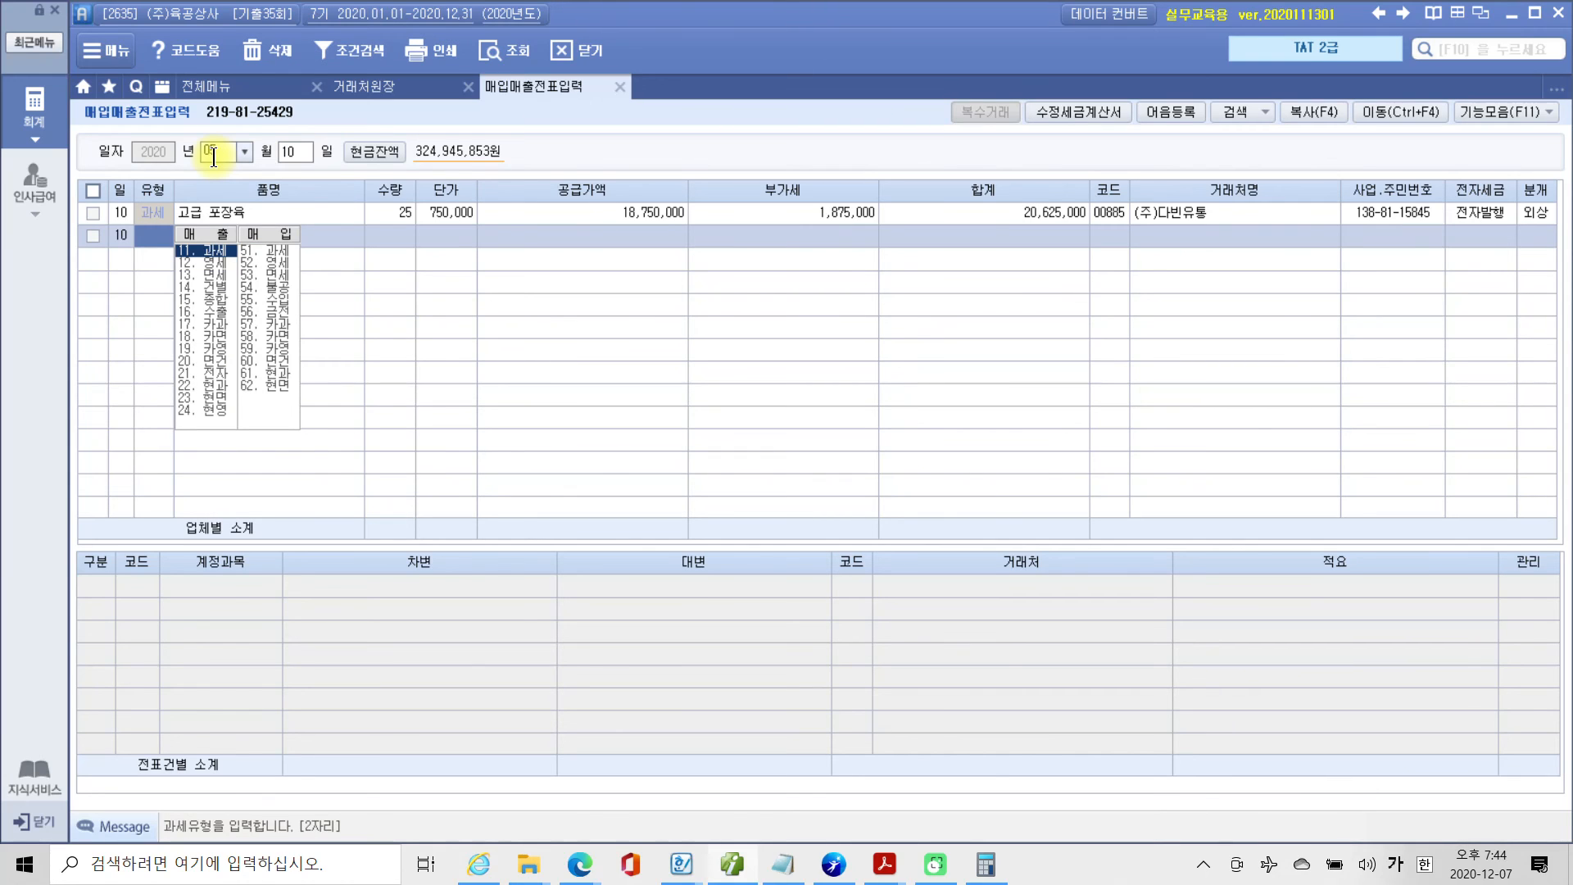
pyautogui.click(616, 206)
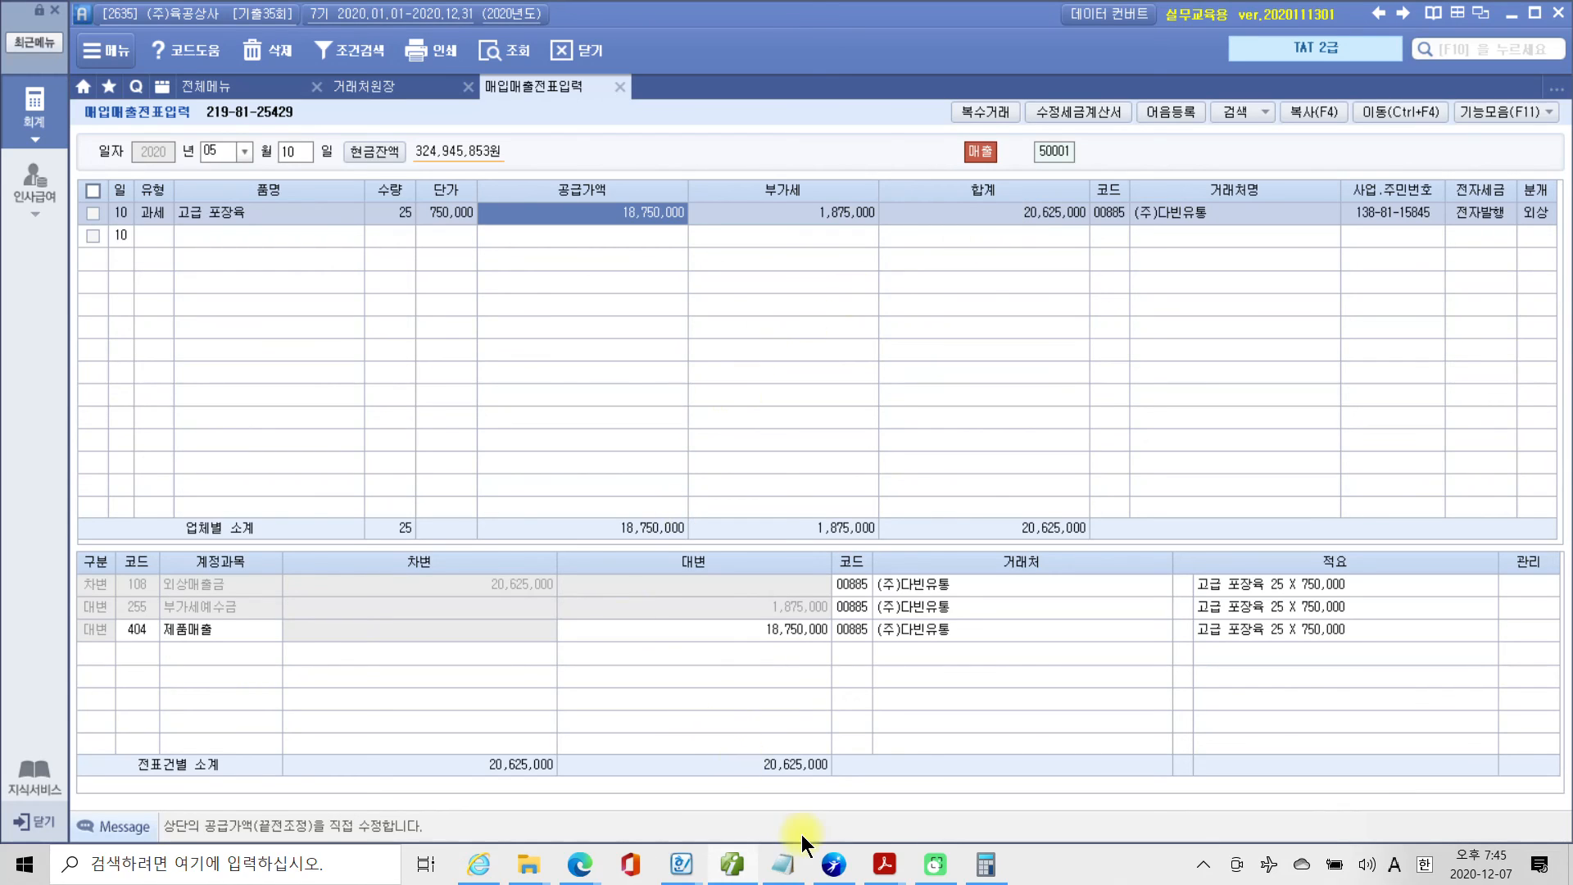
# Switch to Adobe Acrobat Reader and reread the 자료설명 on the 공급가액 increase agreed with (주)다빈유통.
pyautogui.click(742, 865)
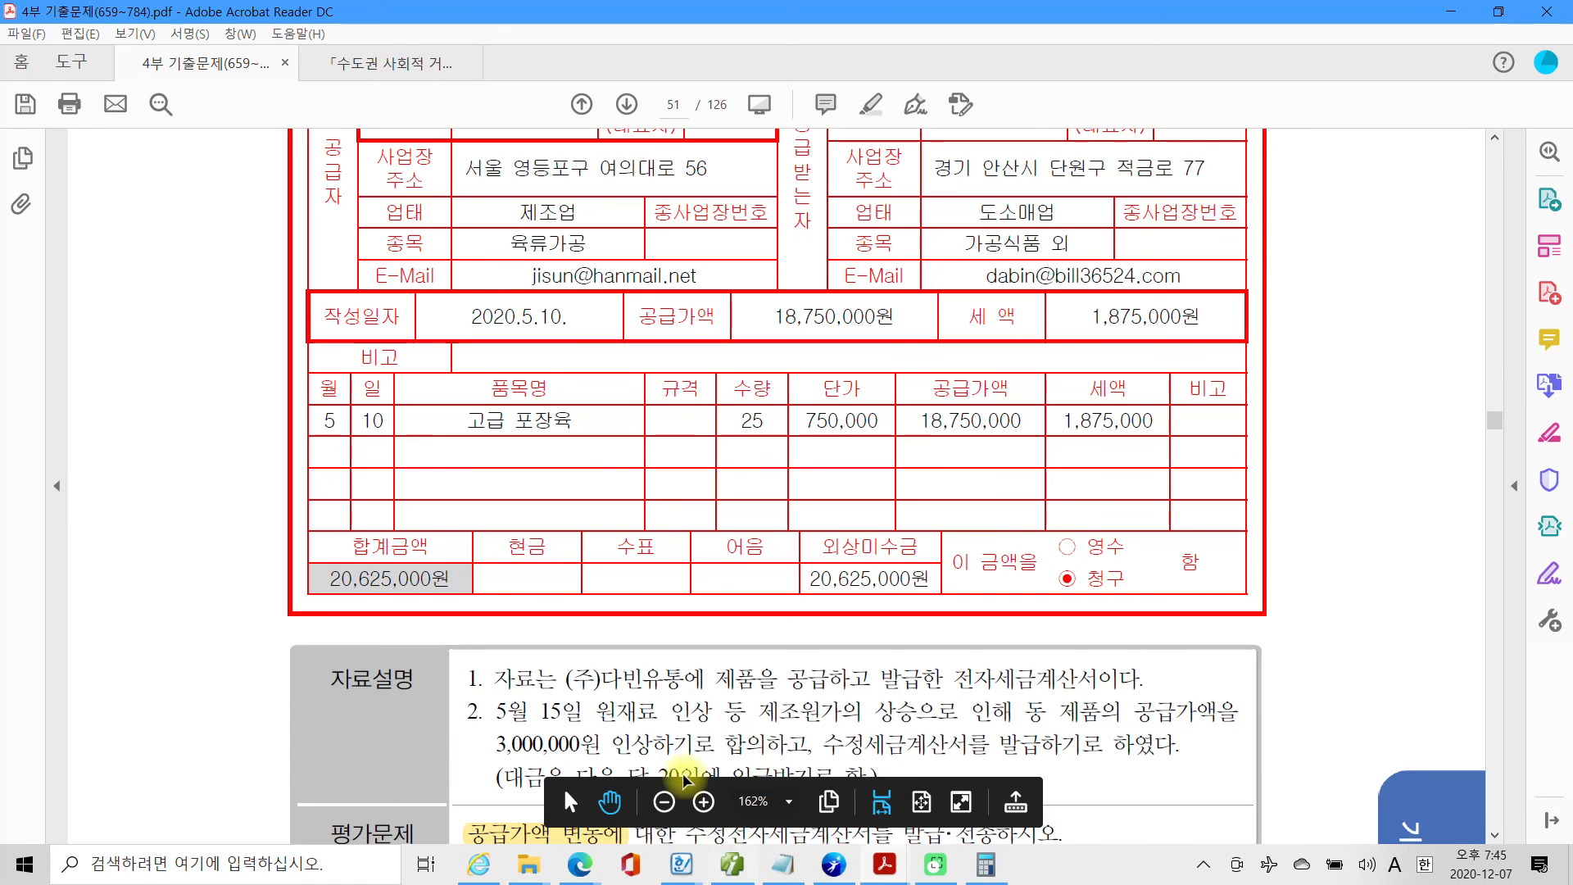
pyautogui.scroll(-4, 687, 774)
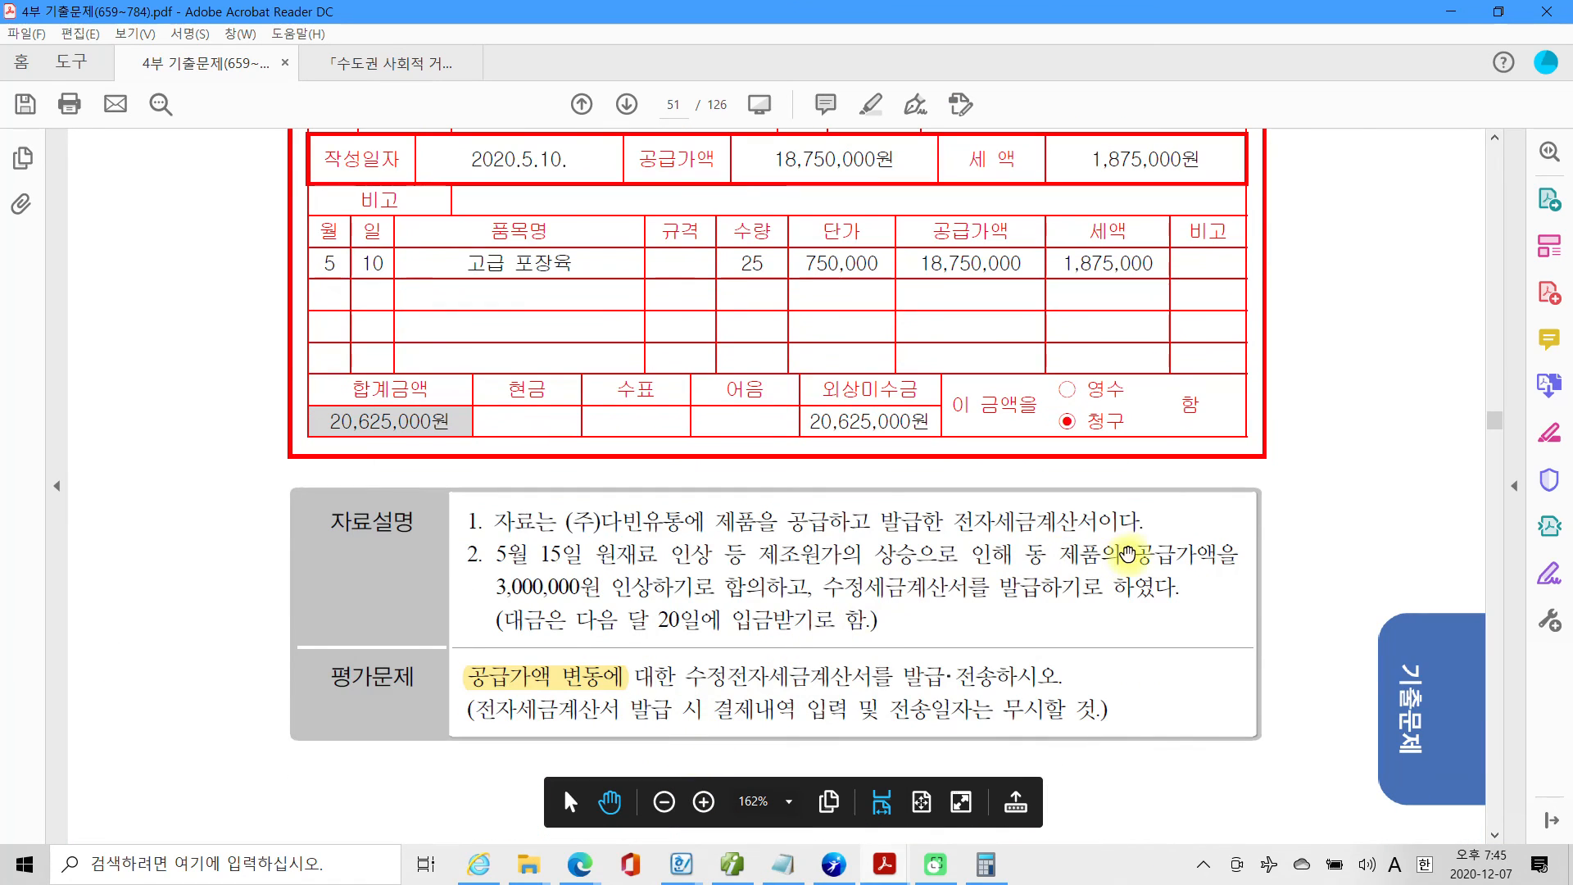
pyautogui.moveTo(1130, 555); pyautogui.dragTo(1198, 555)
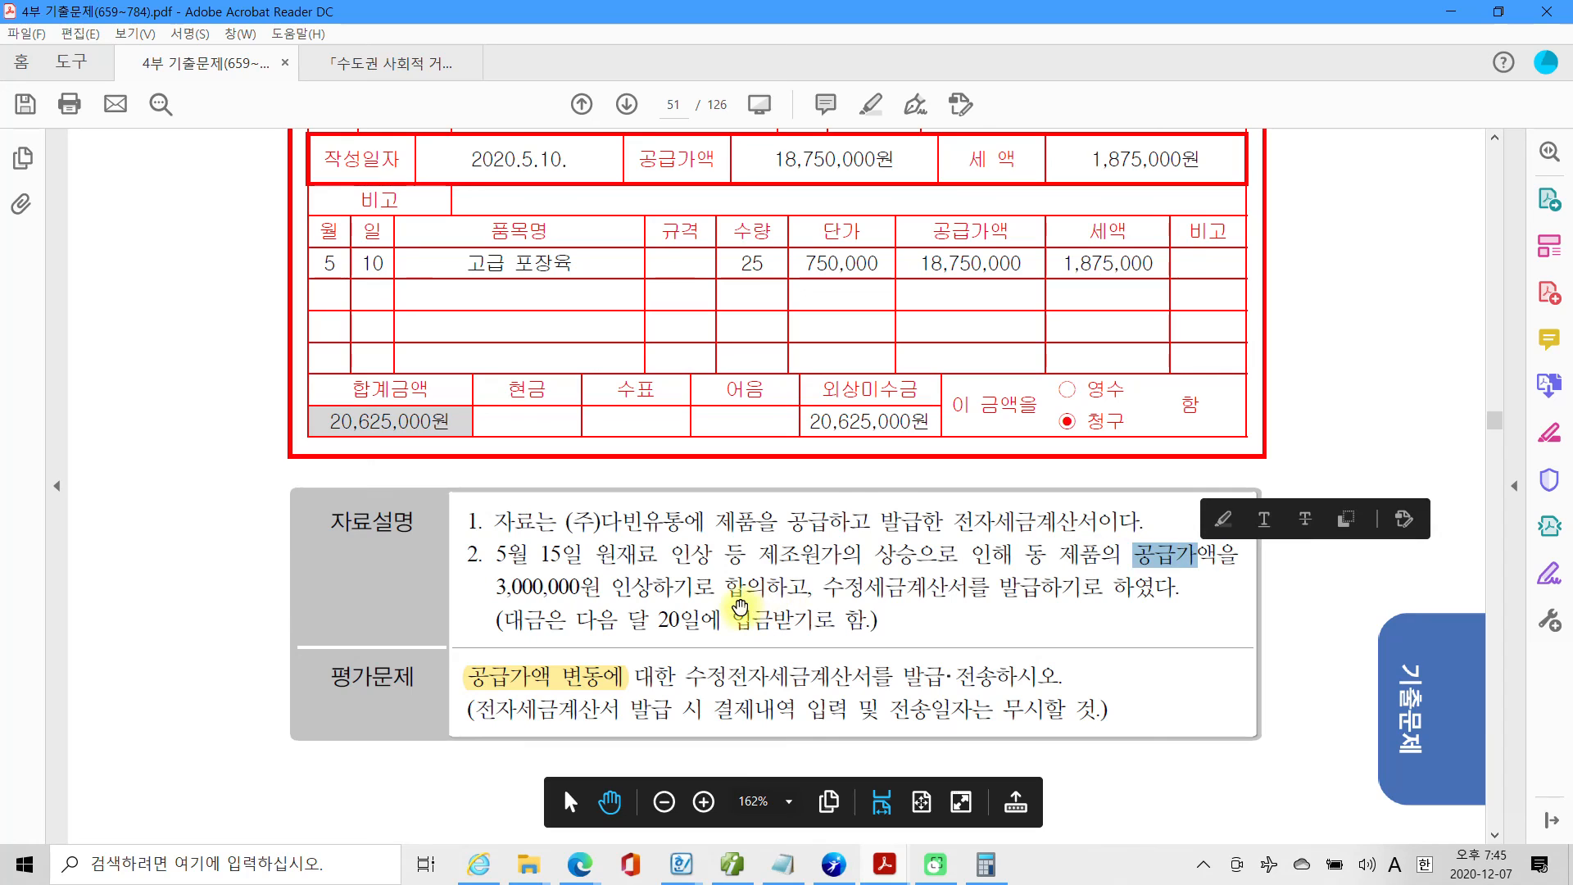
pyautogui.click(741, 606)
pyautogui.scroll(2, 731, 631)
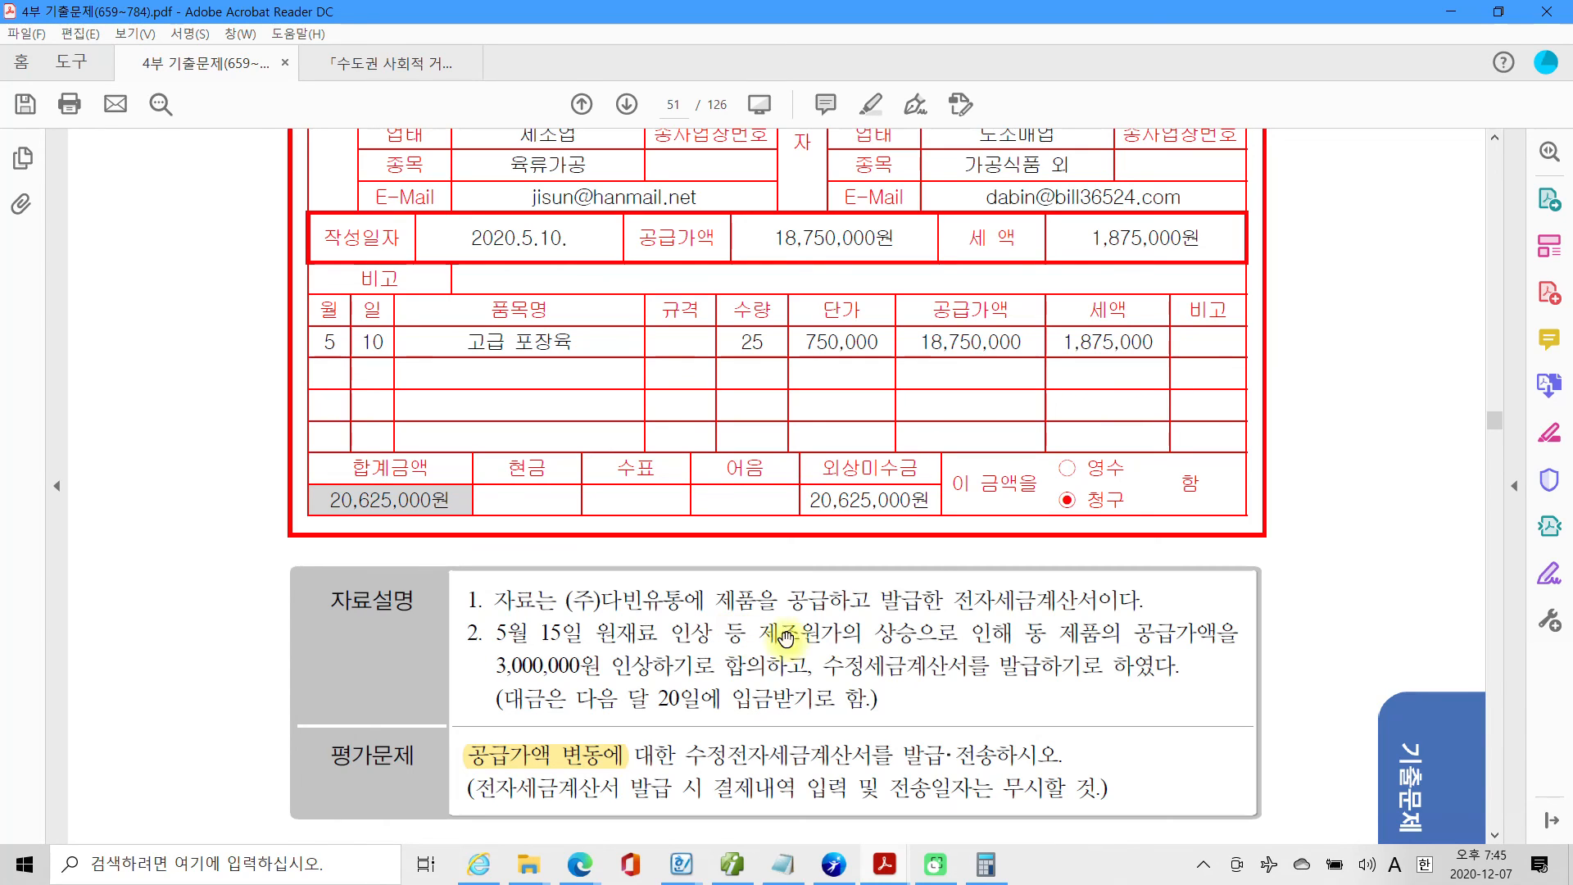
# Return to Smart A and start a 수정세금계산서 for the May 10 (주)다빈유통 sale with 수정사유 2. 공급가액 변동.
pyautogui.click(732, 865)
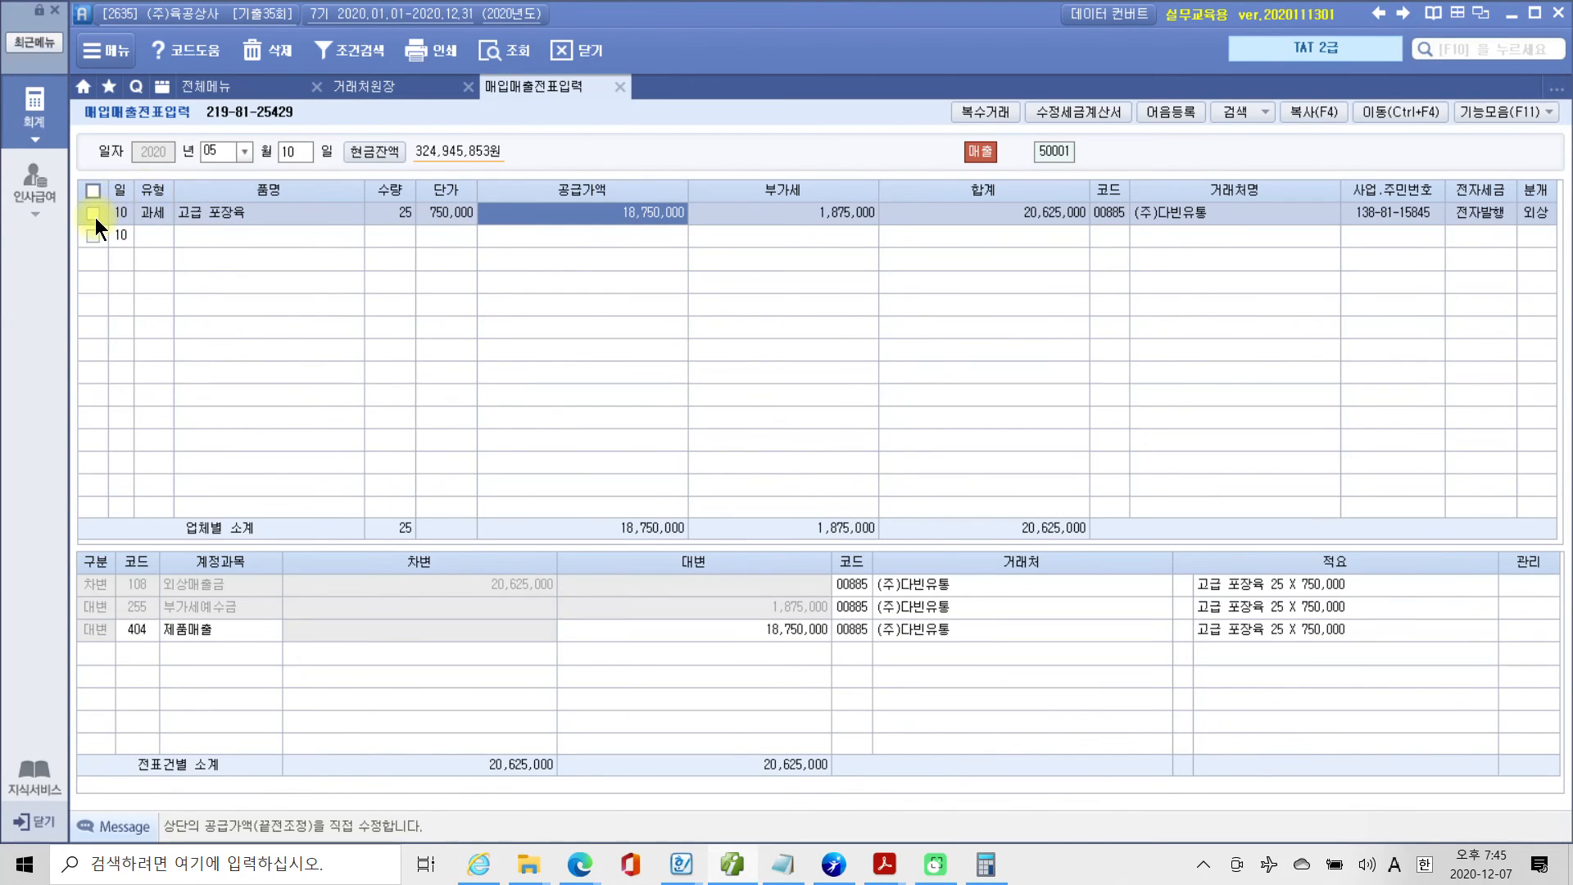
pyautogui.click(93, 214)
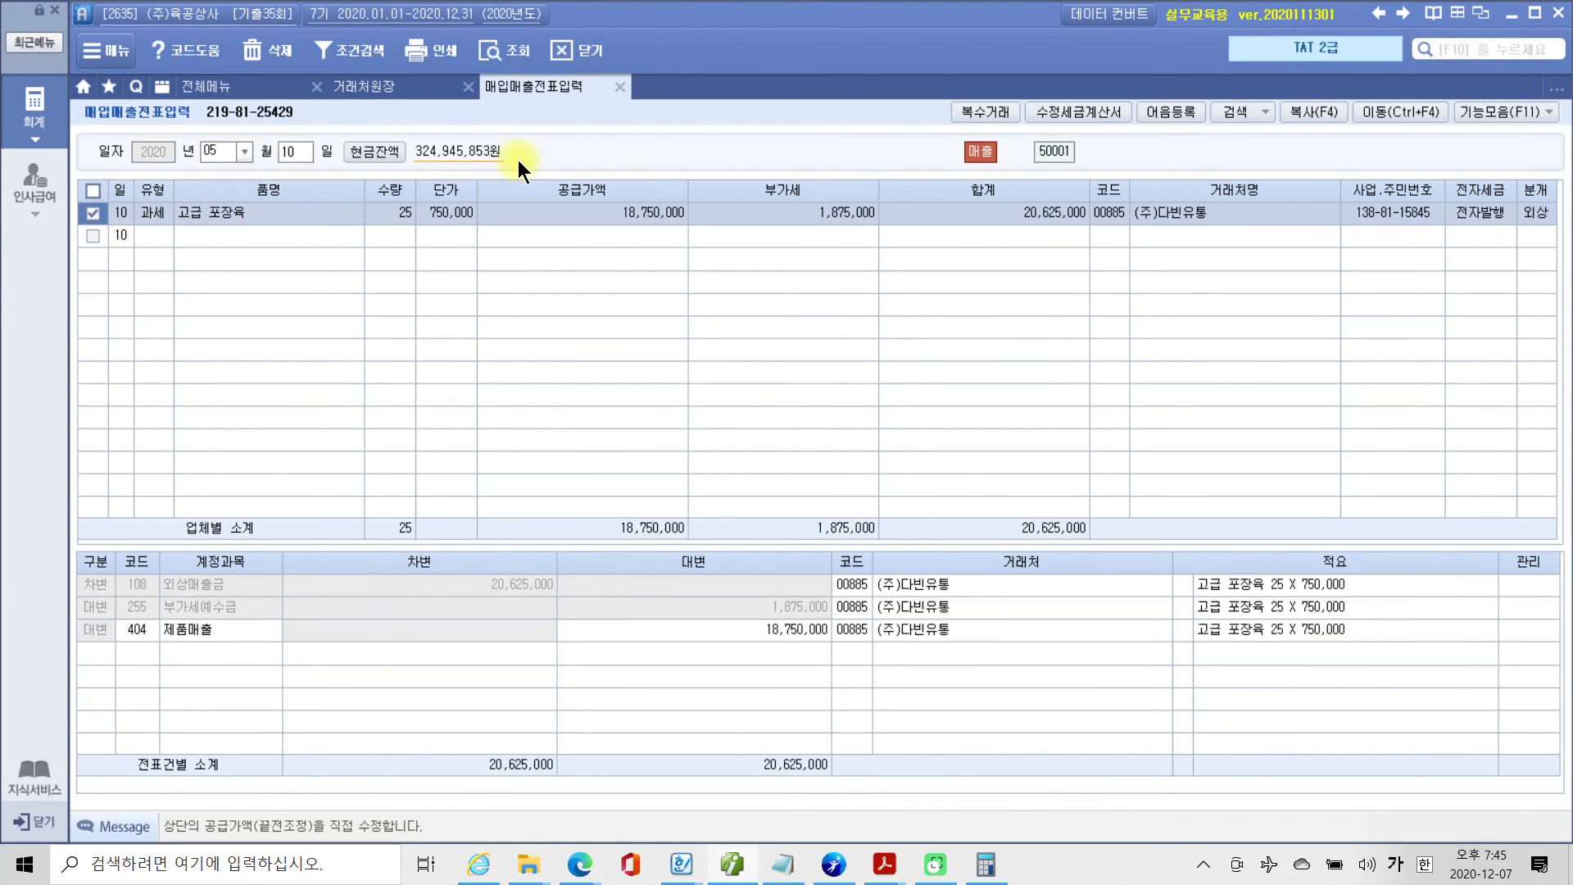
pyautogui.click(1095, 110)
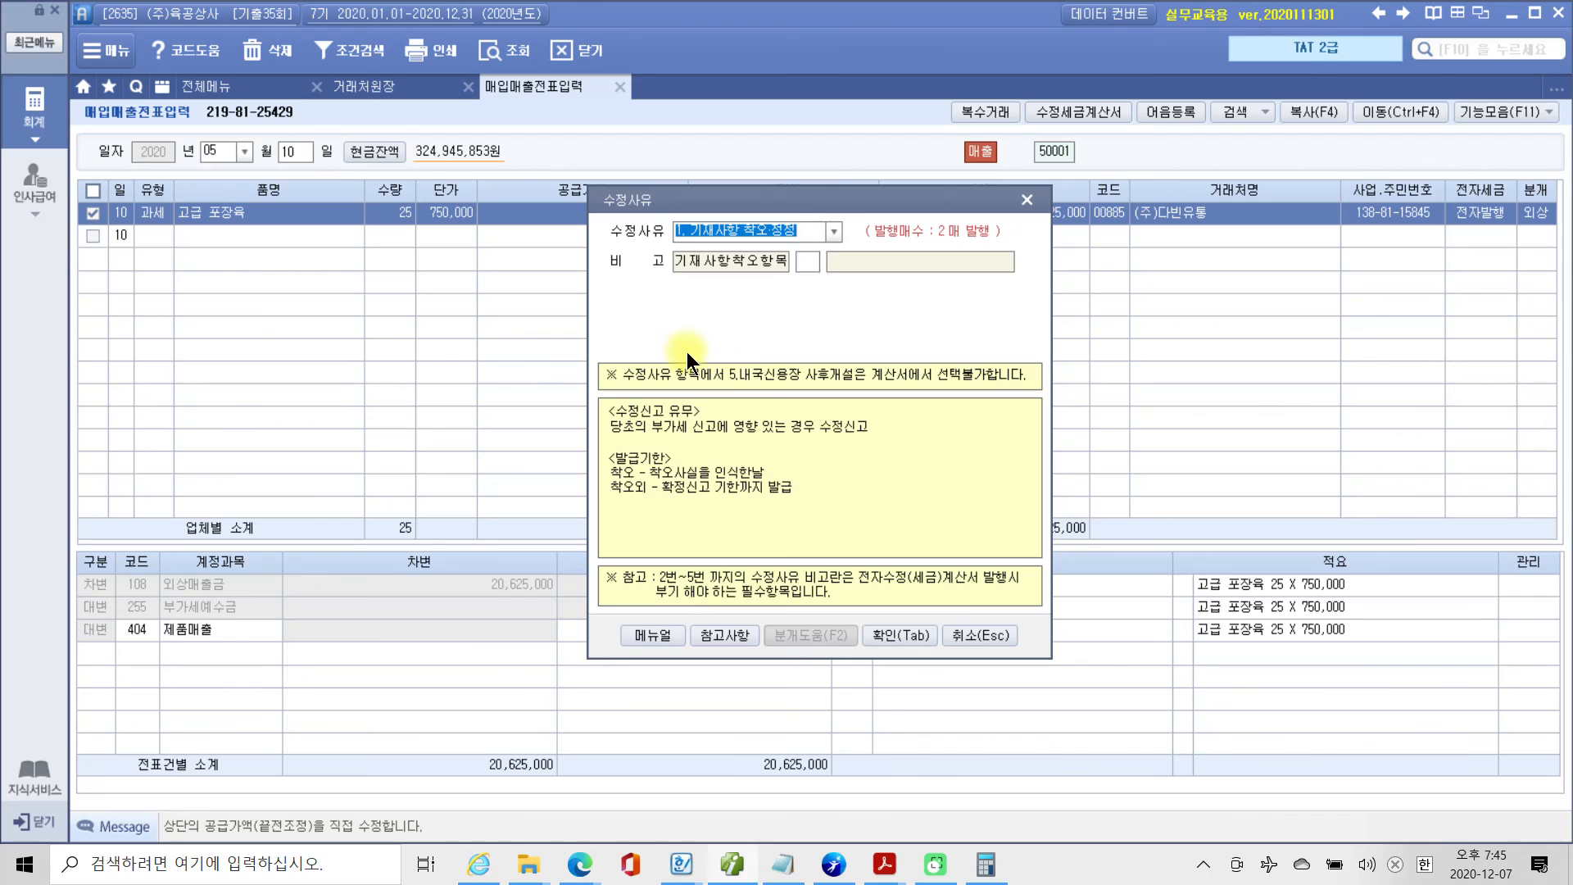
pyautogui.click(834, 230)
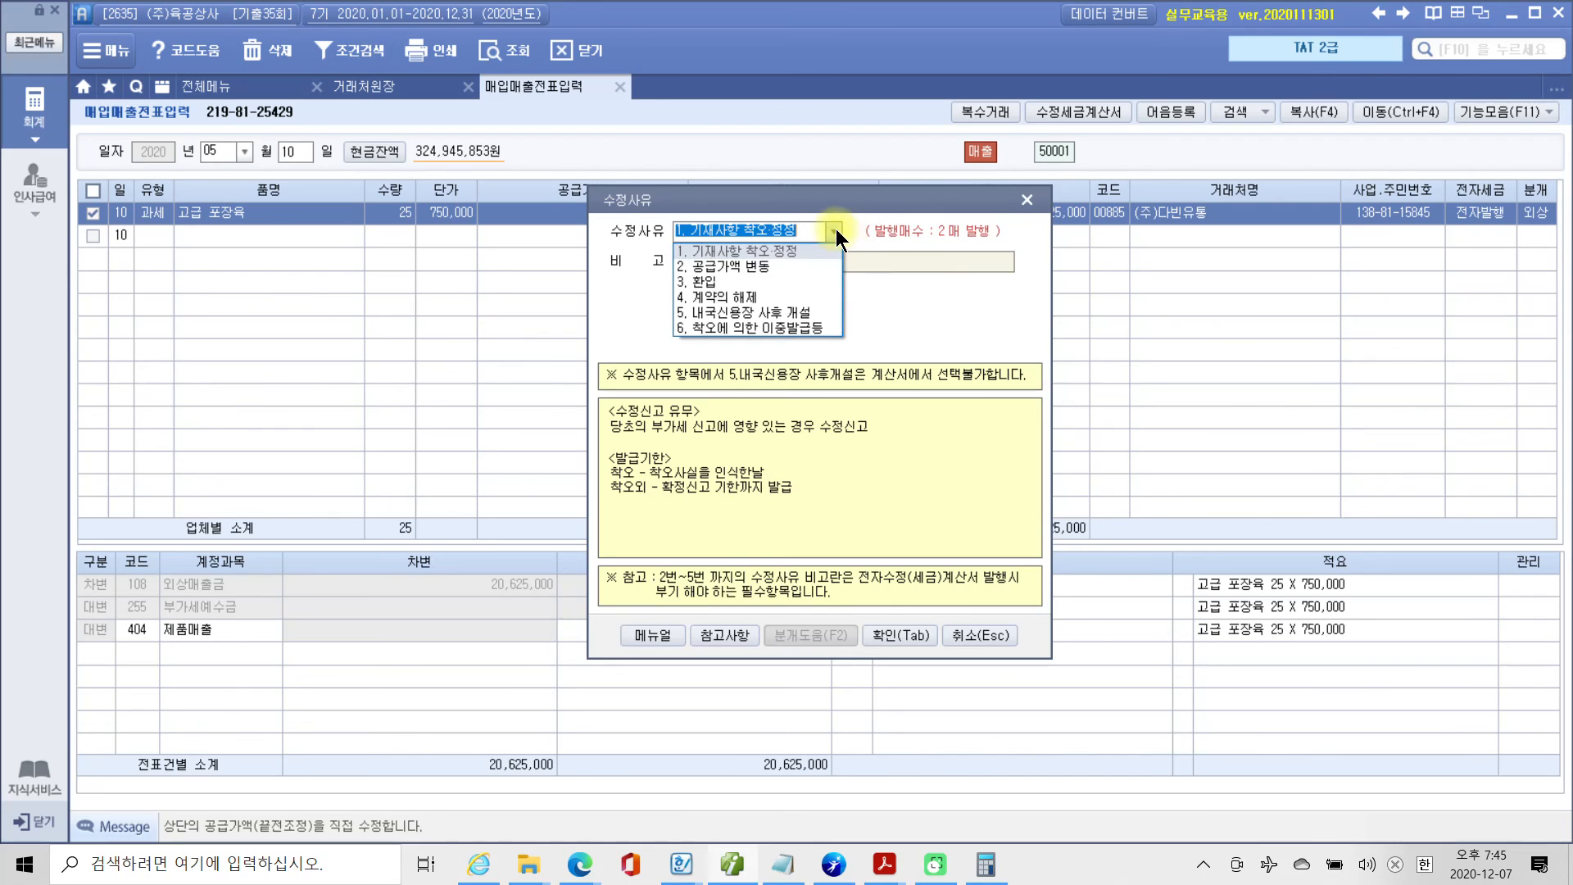
pyautogui.click(729, 266)
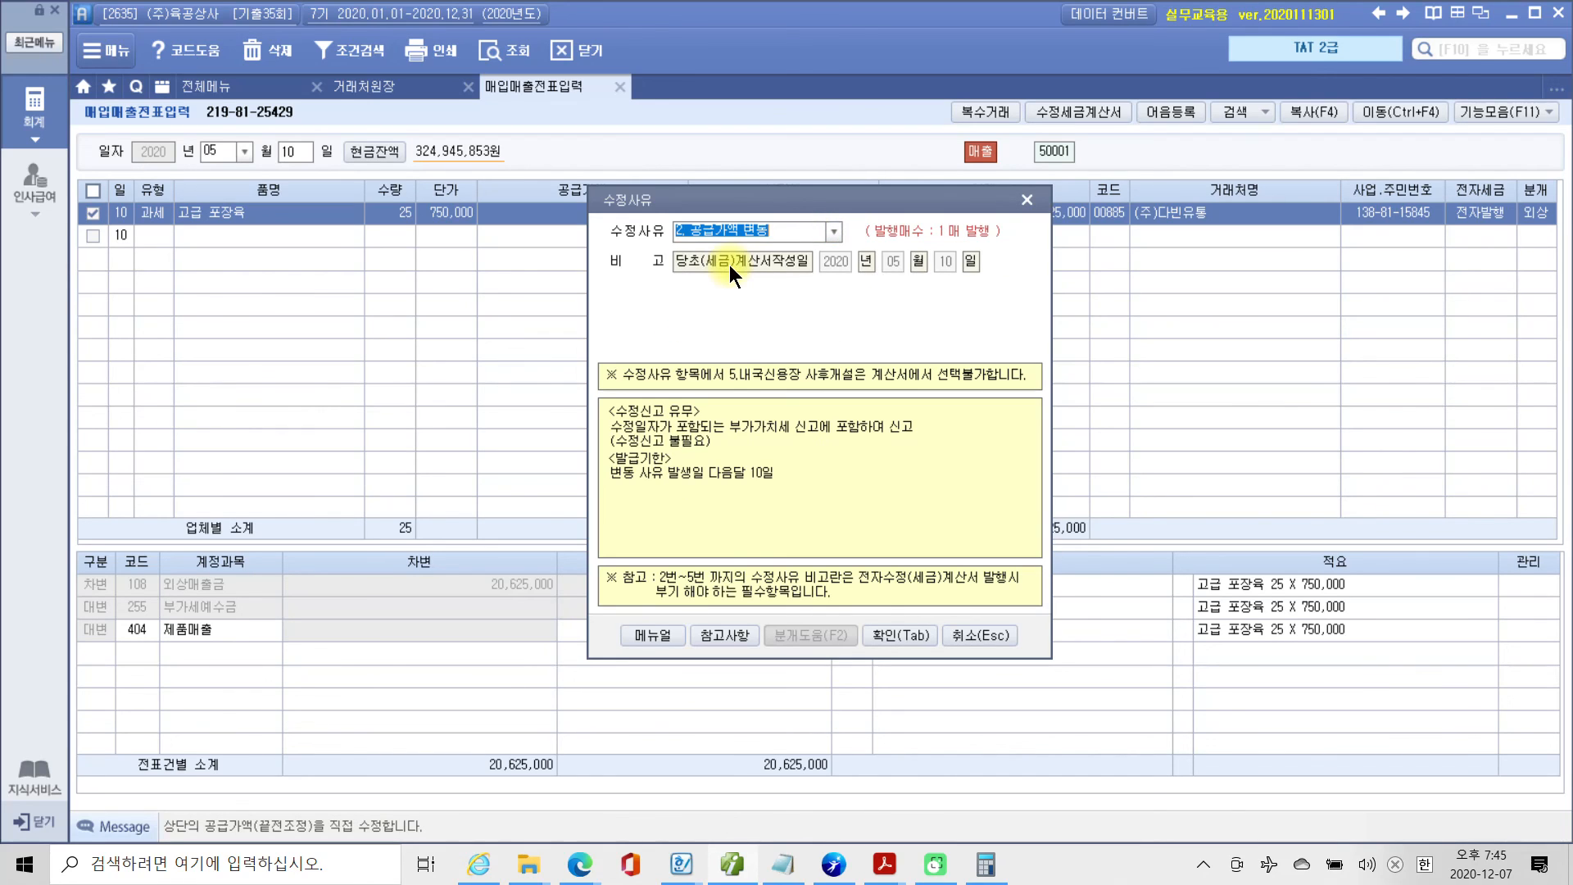
pyautogui.click(910, 641)
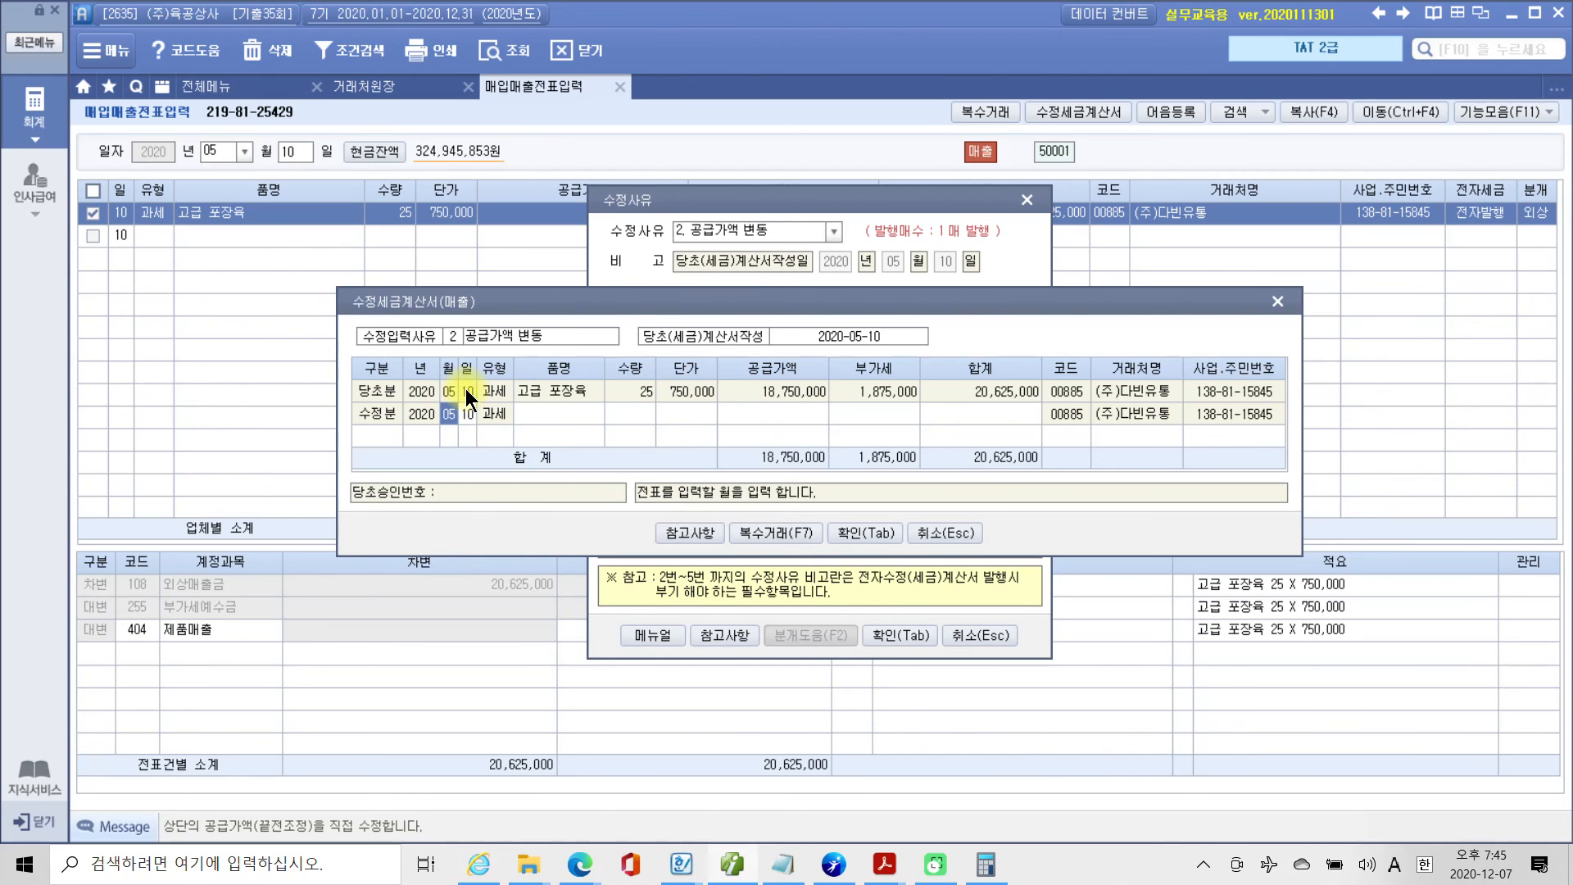
# Consult the 참고사항 table of 수정세금계산서 issuance rules, and set the 수정분 row's date to May 15.
pyautogui.click(704, 530)
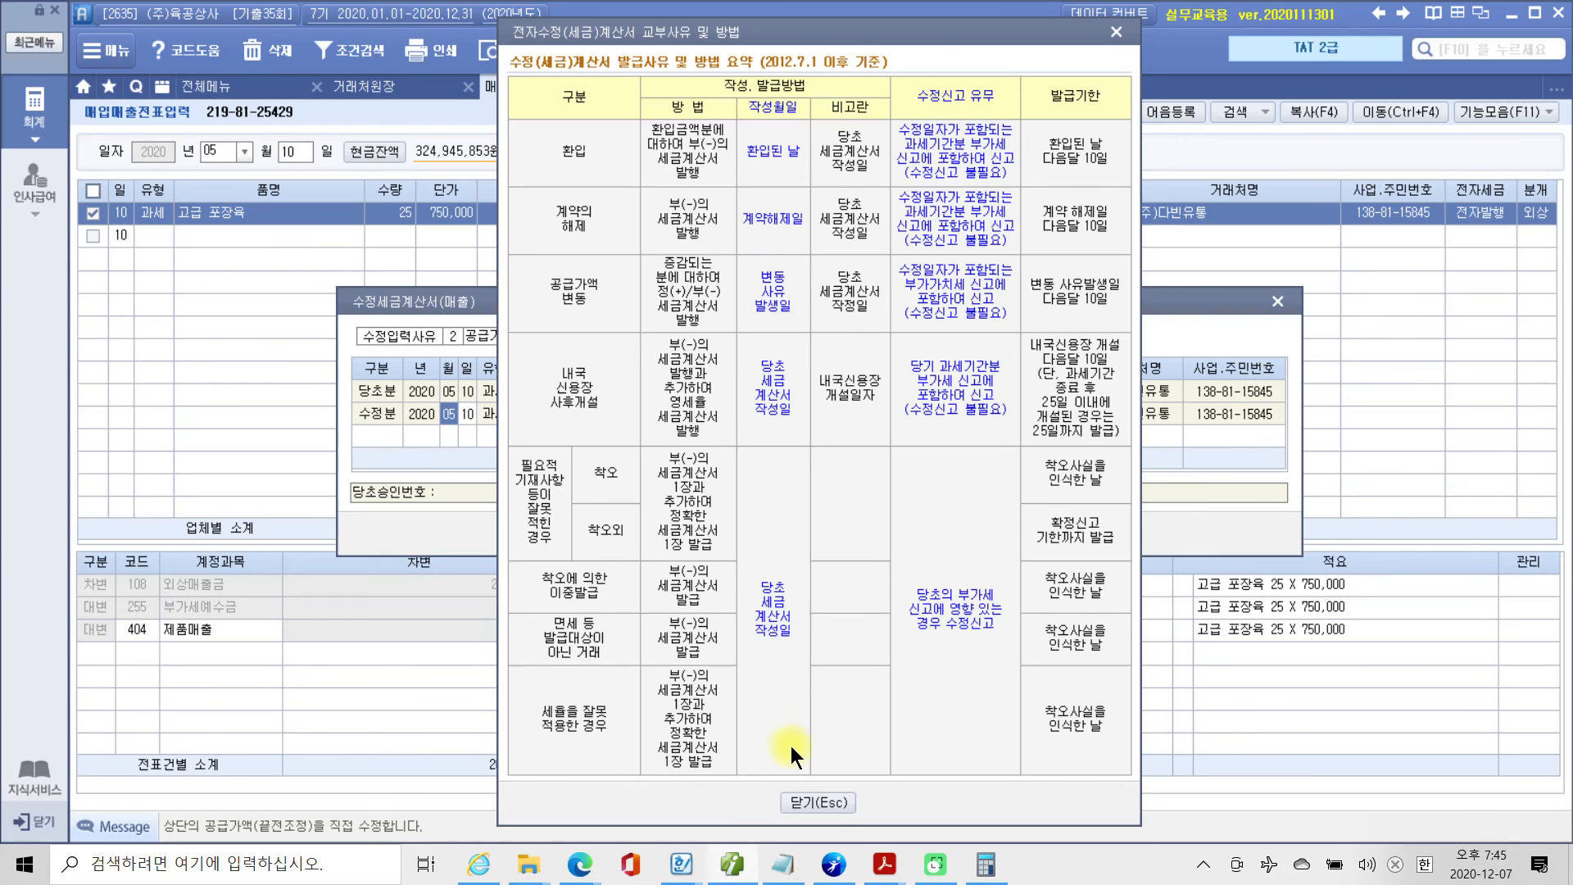
pyautogui.click(800, 795)
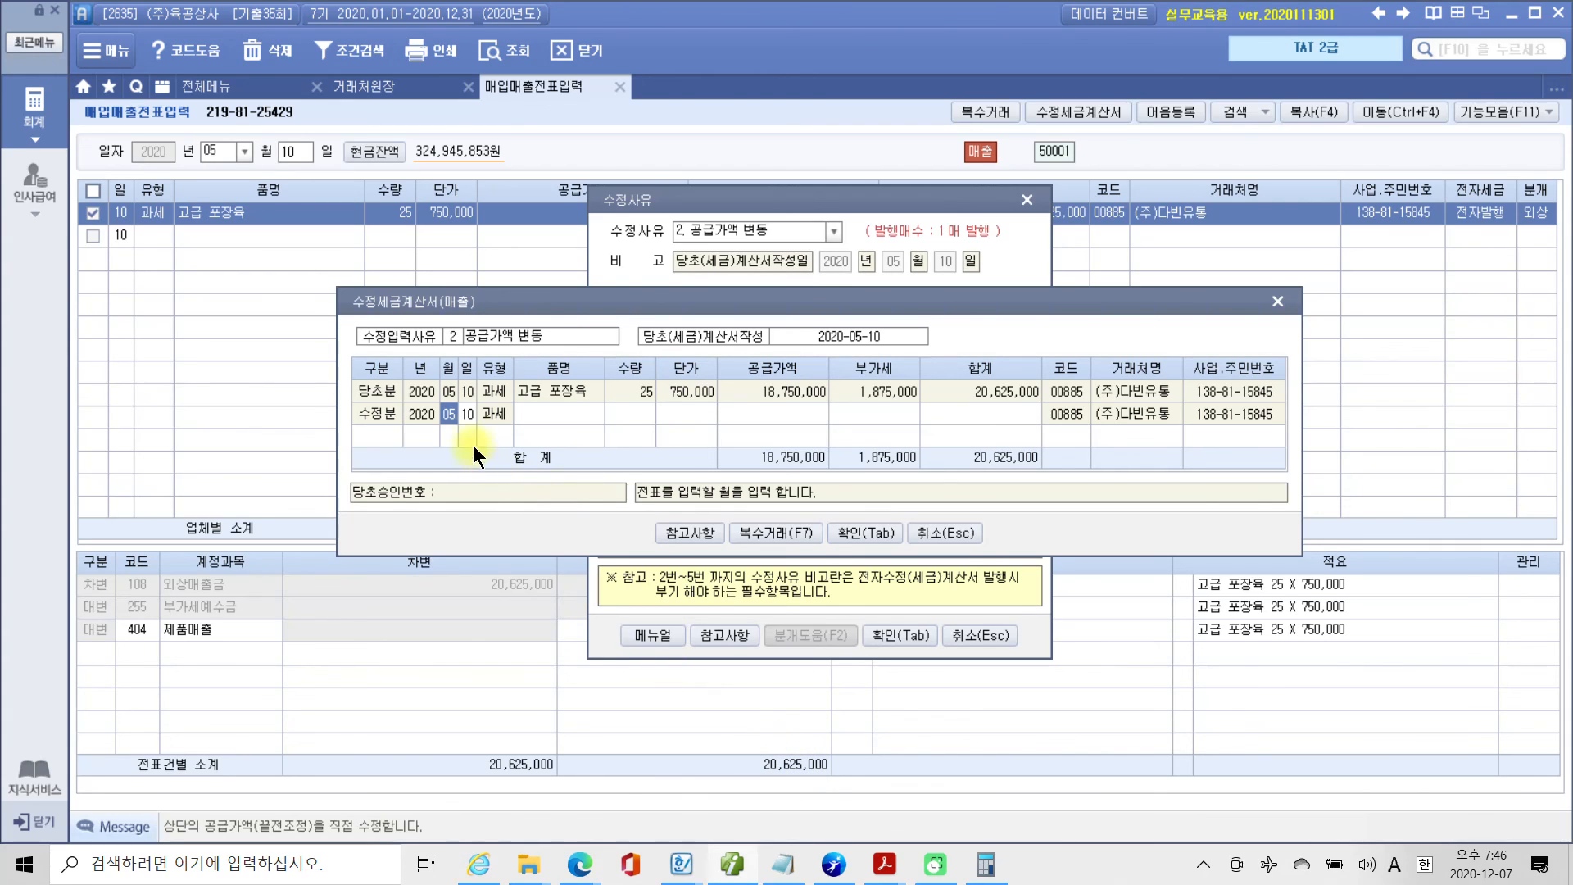
pyautogui.write('15')
pyautogui.press('Return')
# Enter 고급 포장육 with a 공급가액 of 3,000,000 in the 수정분 row and save the 수정세금계산서.
pyautogui.press('Return')
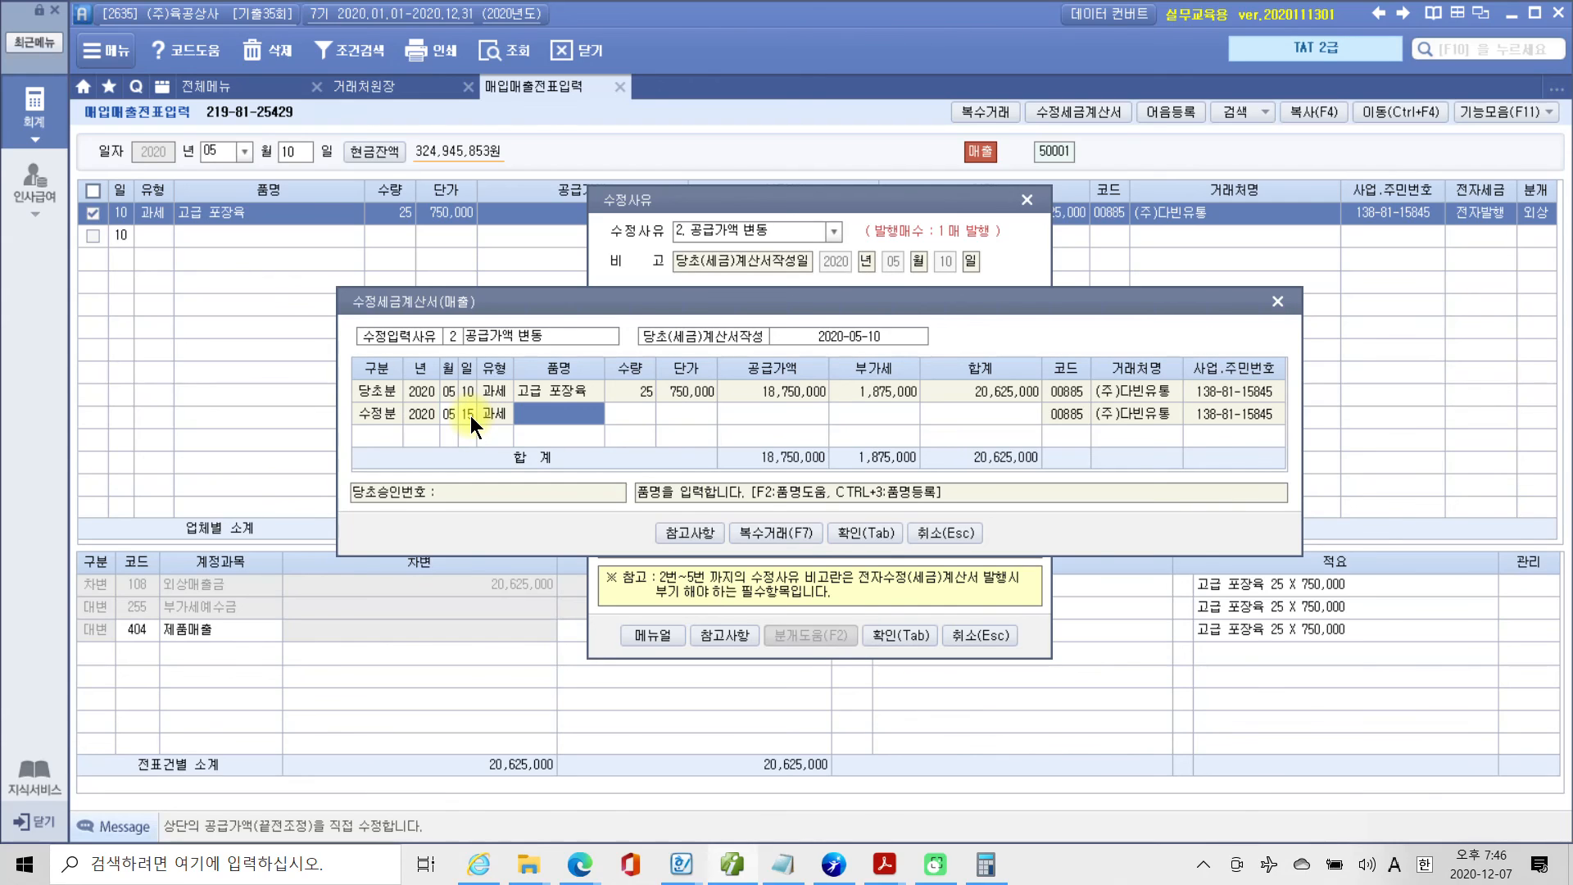
pyautogui.press('Return')
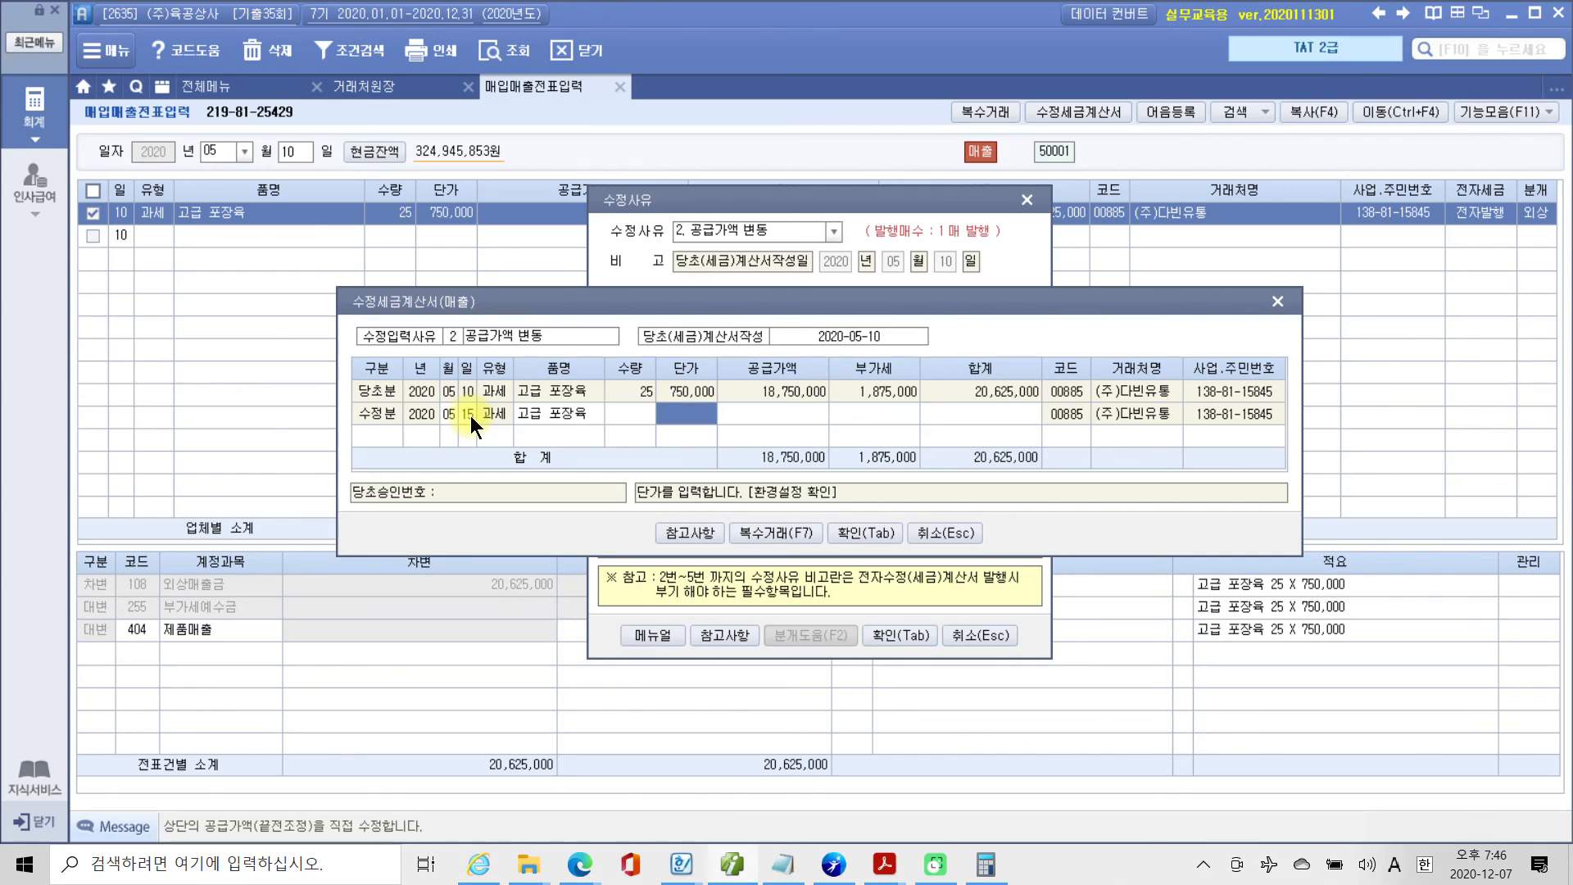
pyautogui.press('Return')
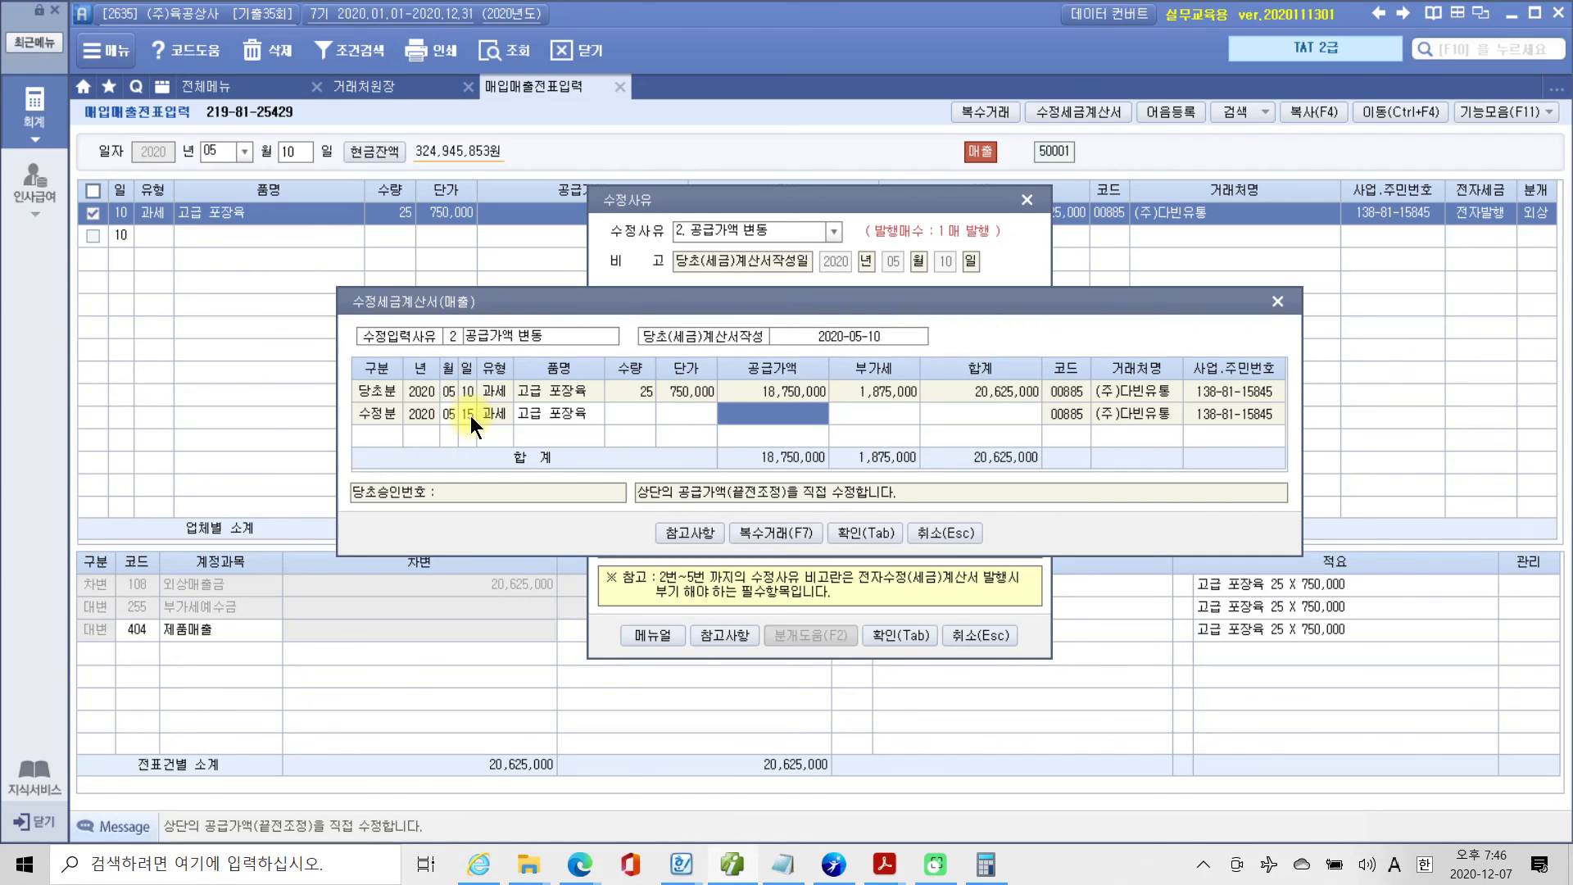
pyautogui.write('3000000')
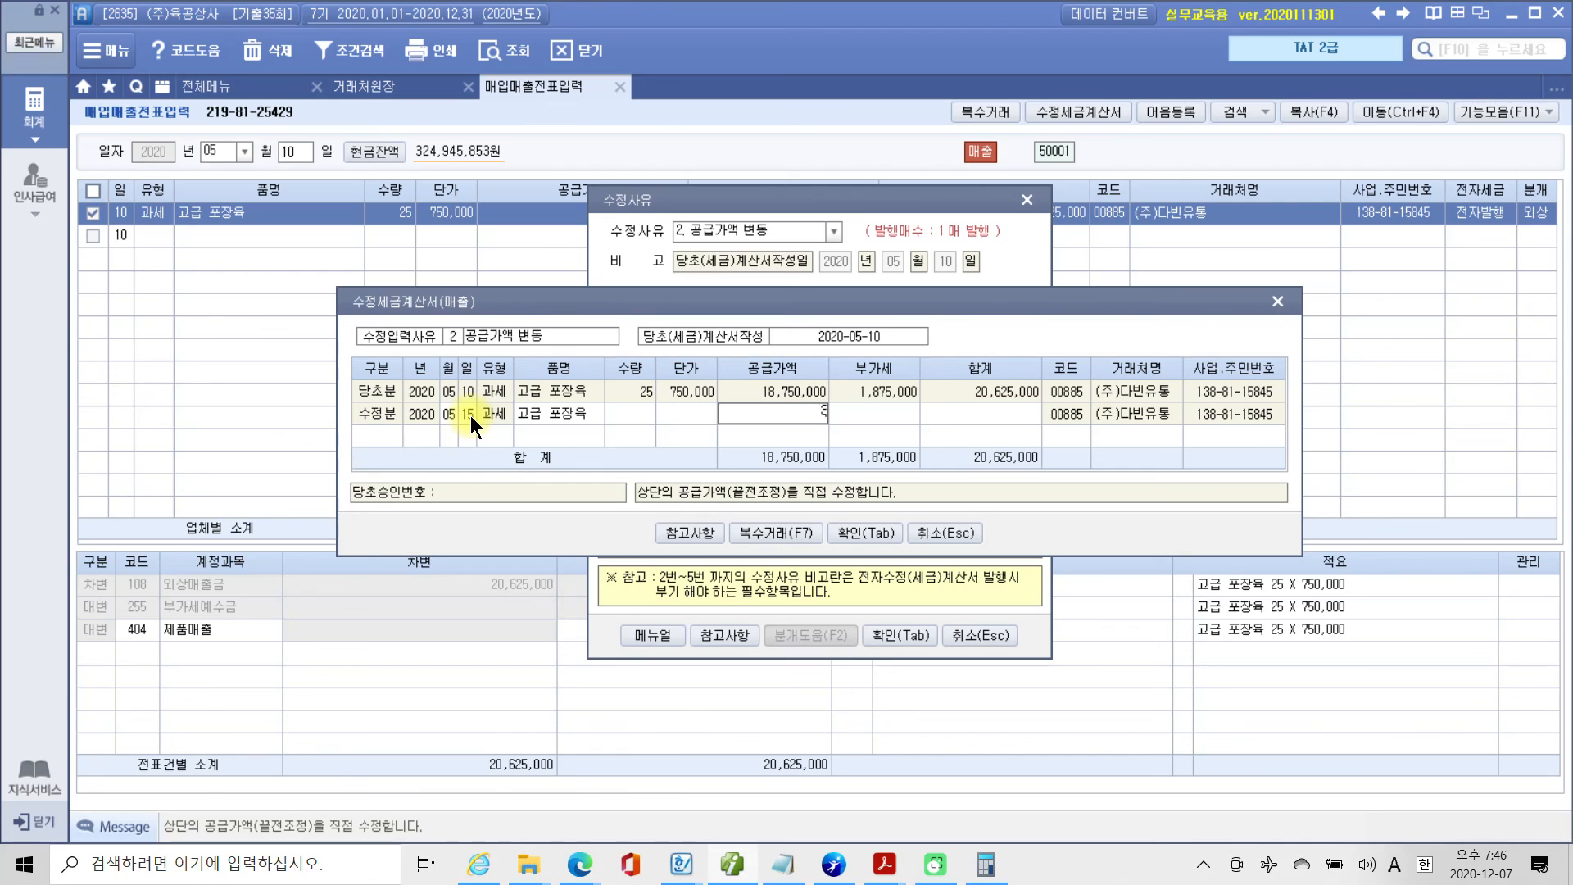
pyautogui.press('Return')
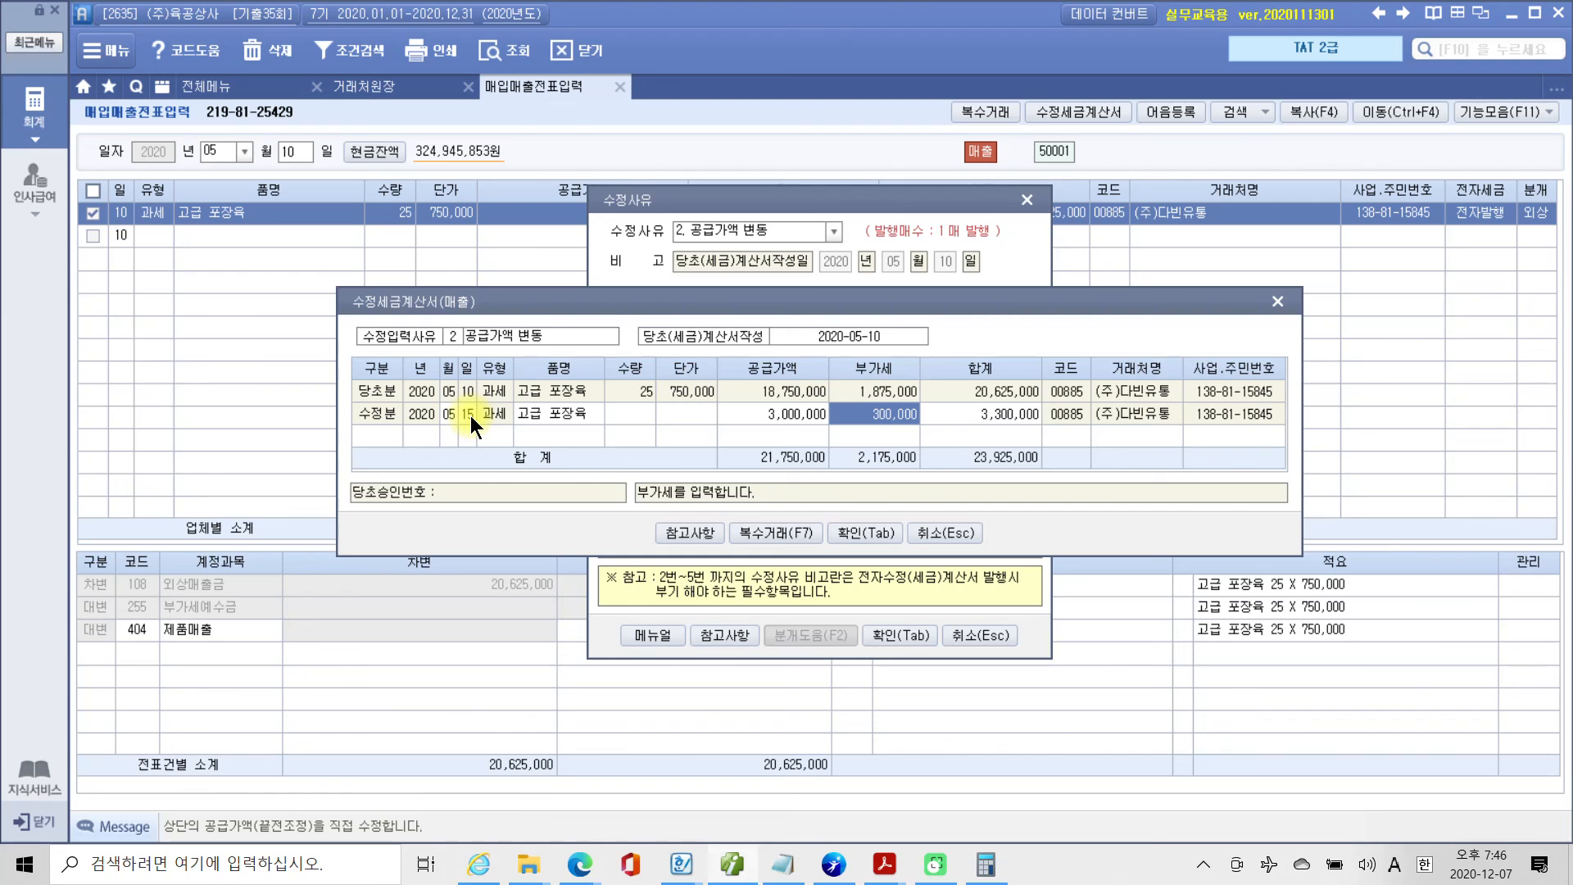
pyautogui.click(853, 534)
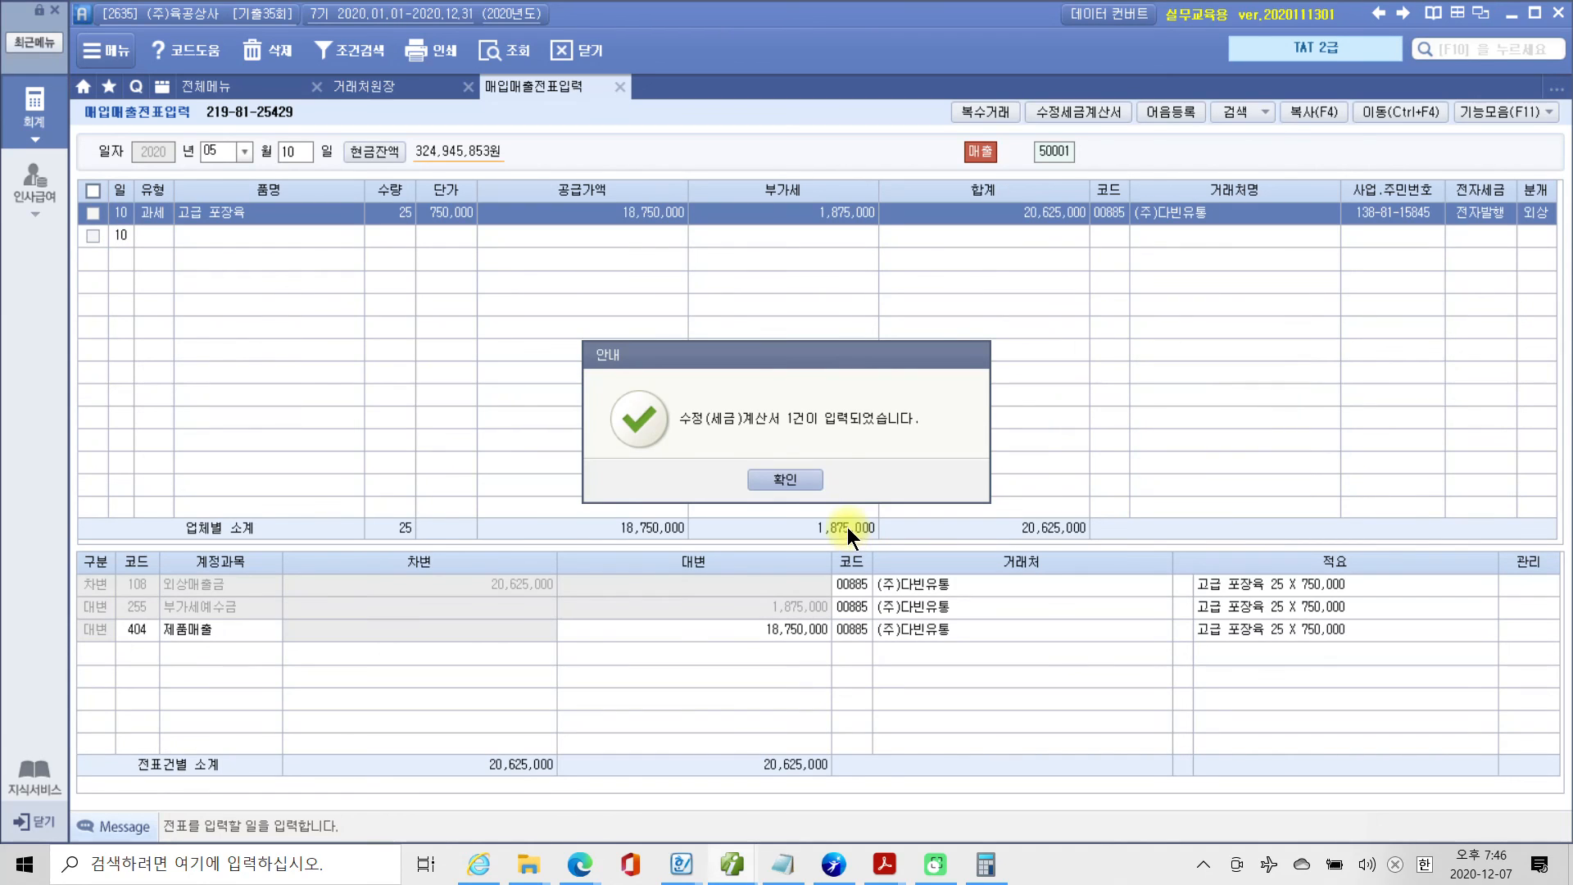
pyautogui.click(803, 482)
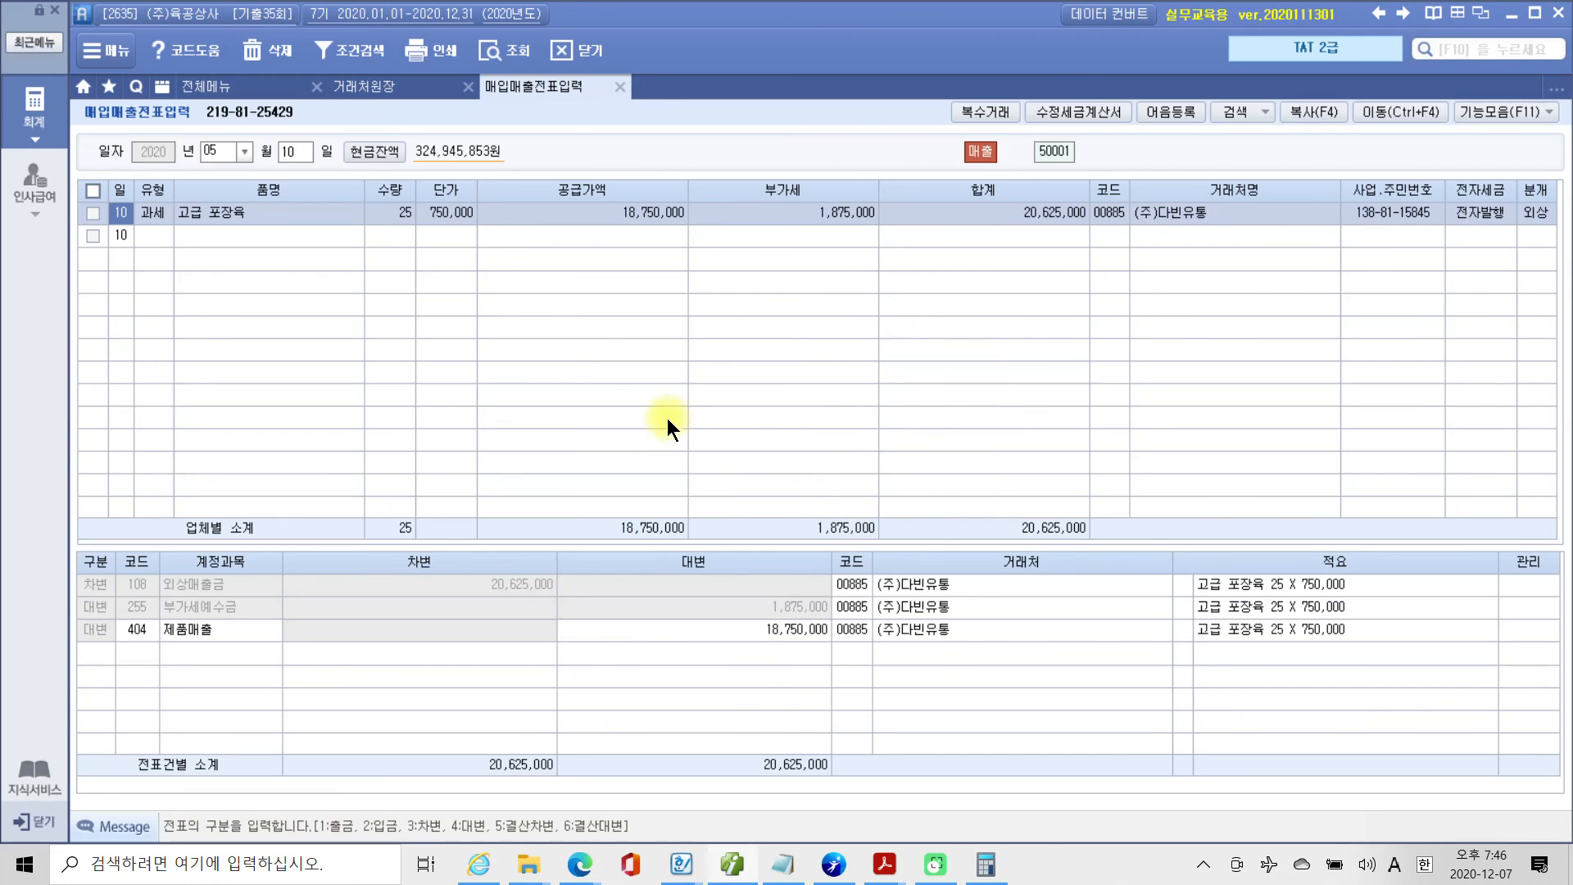
# Load the May 15 entries in 매입매출전표입력 and select the corrected (주)다빈유통 entry to review its 분개.
pyautogui.click(292, 155)
pyautogui.write('15')
pyautogui.press('Return')
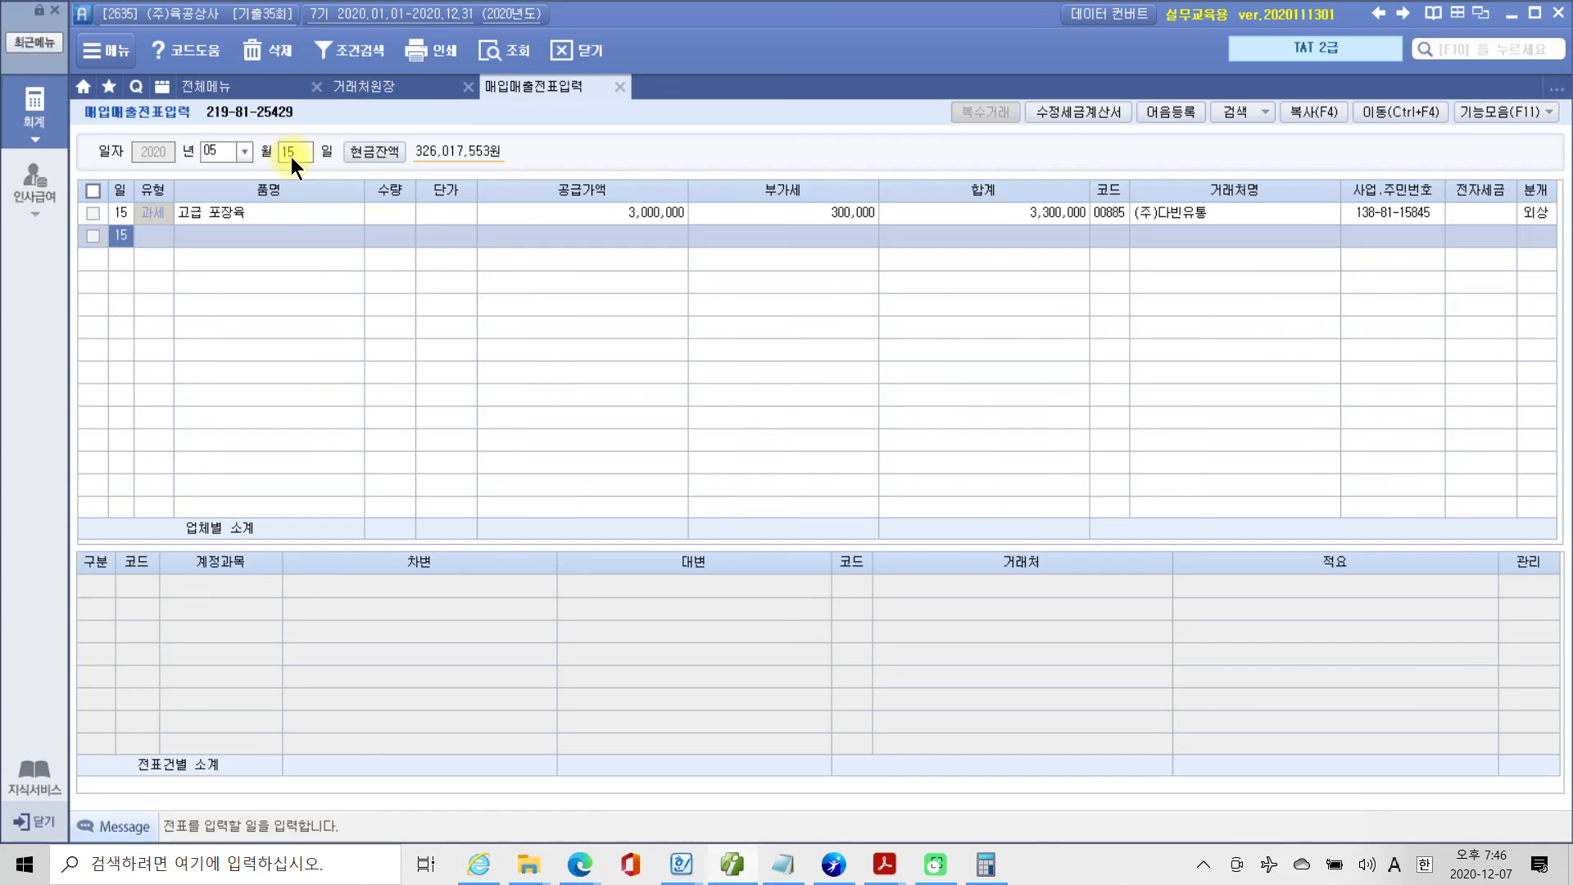
pyautogui.click(279, 210)
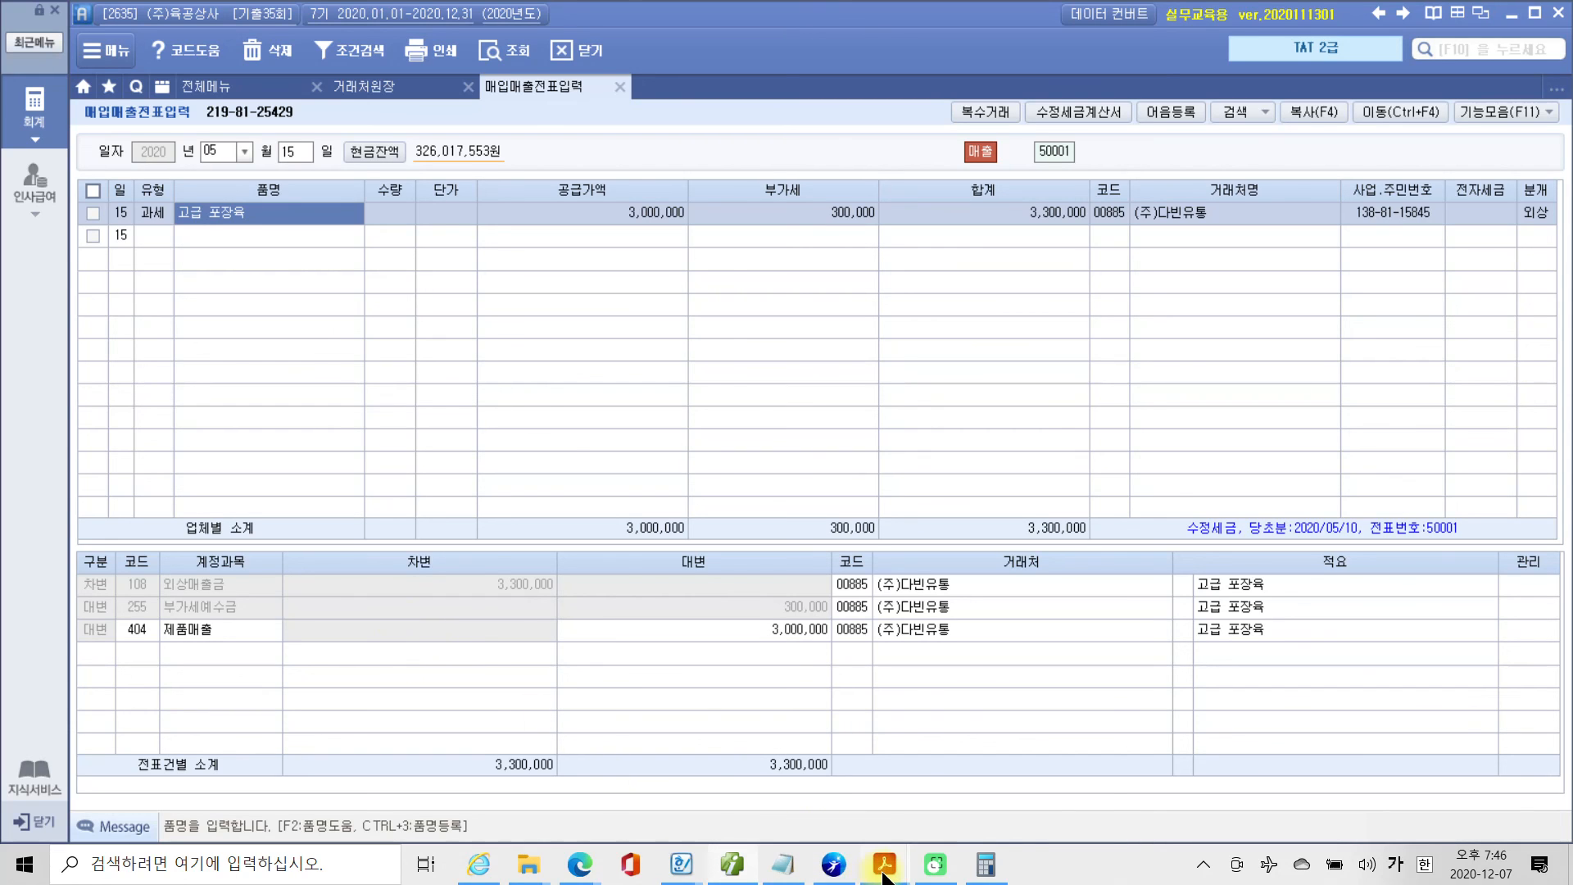
# Switch to Adobe Acrobat Reader and reread the payment condition in the 자료설명 of question 2.
pyautogui.moveTo(883, 874)
pyautogui.click(762, 793)
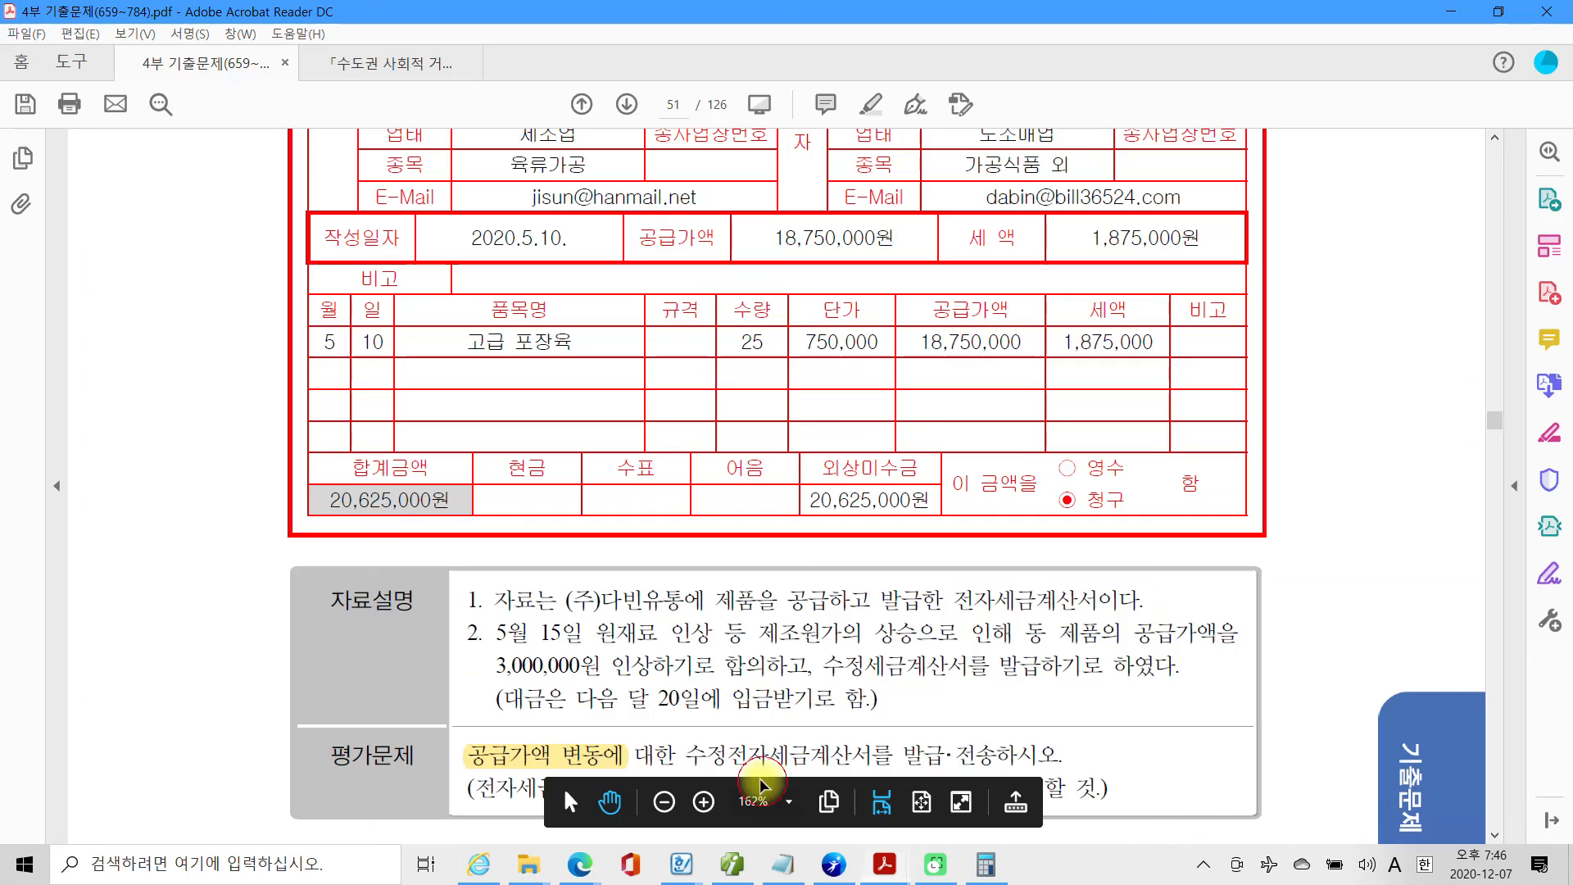
pyautogui.scroll(-1, 762, 715)
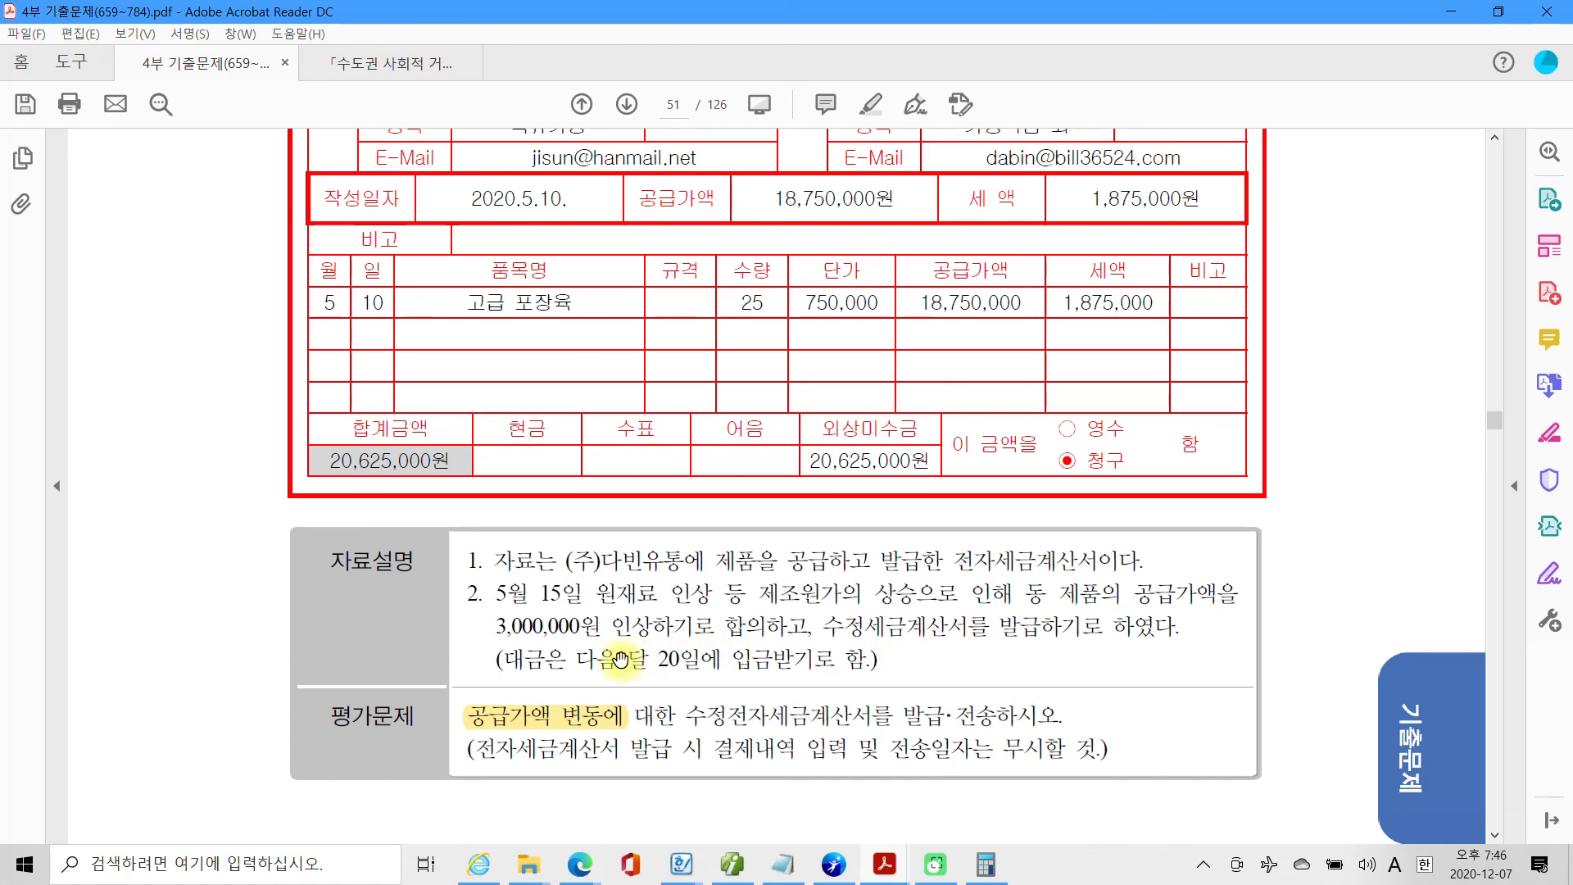
pyautogui.moveTo(576, 658); pyautogui.dragTo(784, 667)
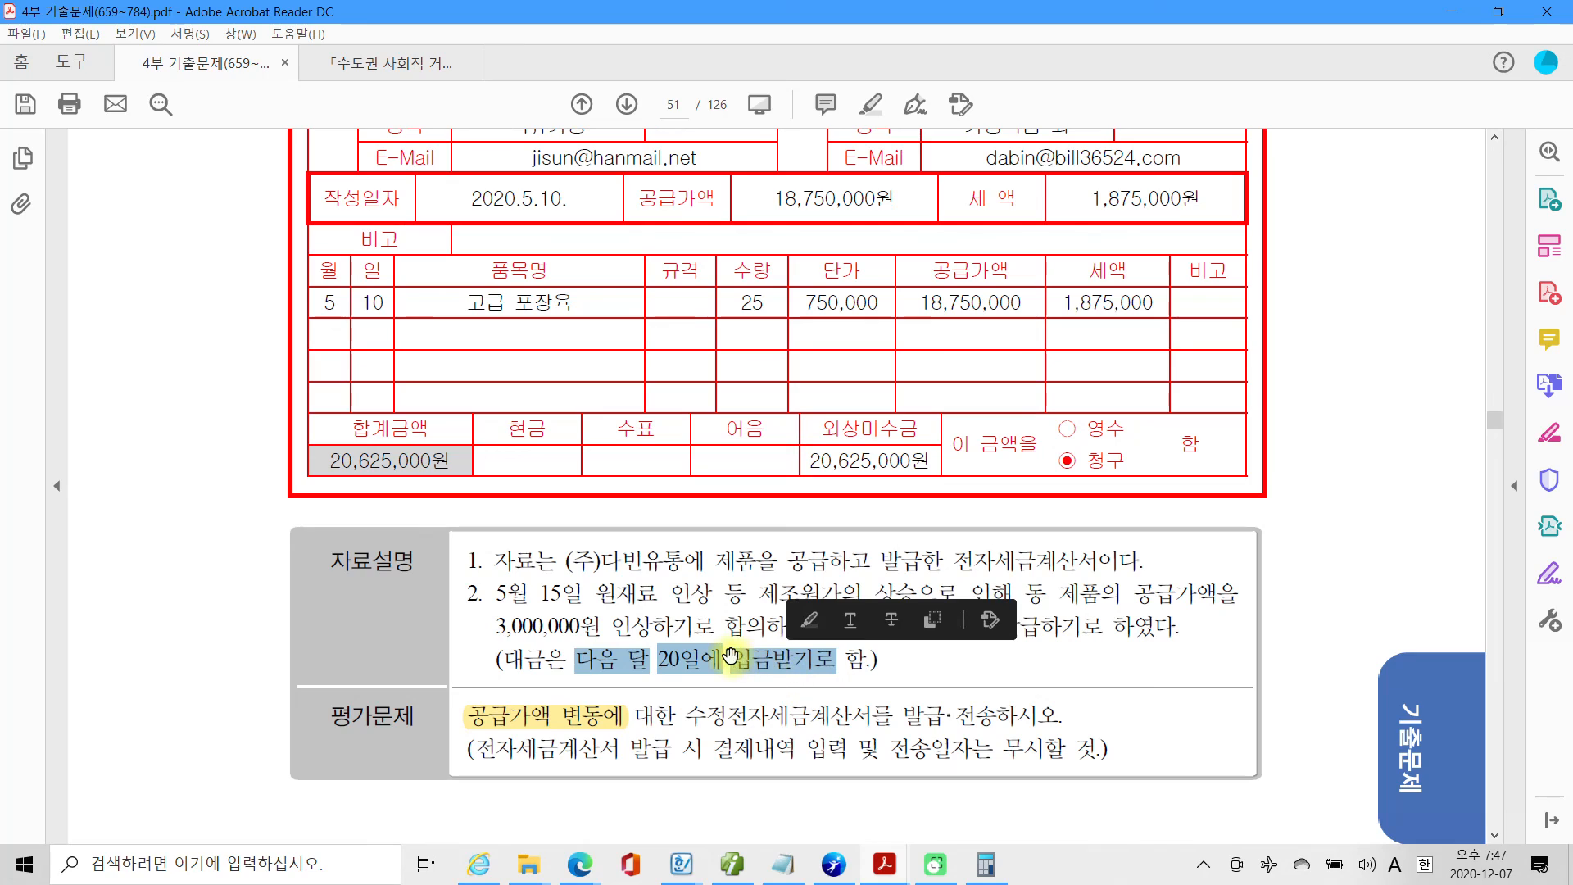
pyautogui.click(687, 655)
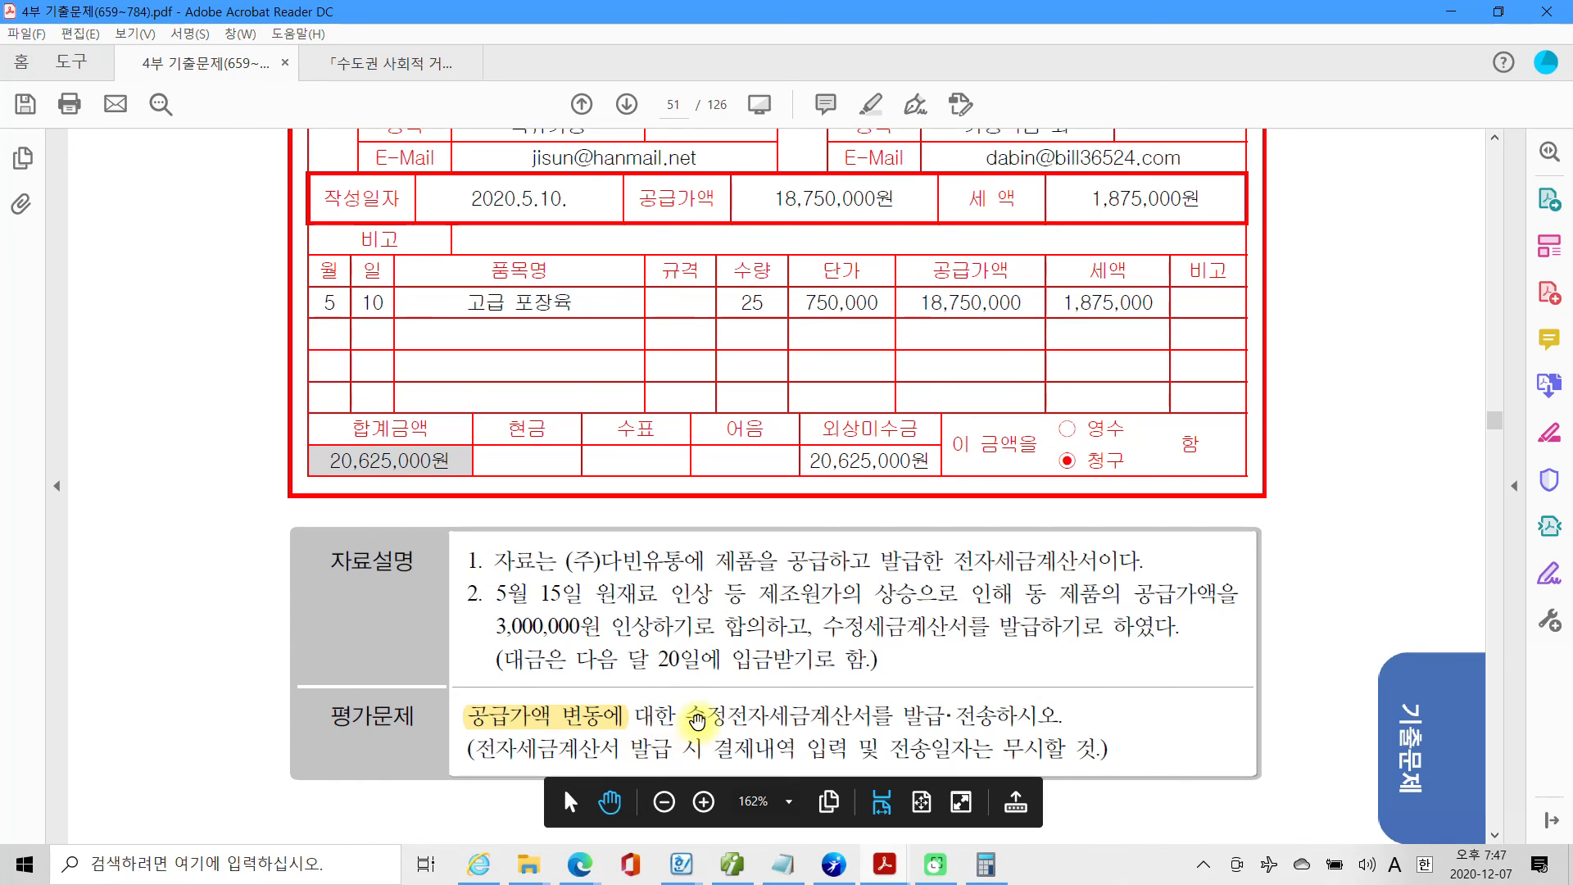
# Highlight the words 전송하 and 발급 in the 평가문제 of question 2.
pyautogui.moveTo(698, 720); pyautogui.dragTo(1017, 724)
pyautogui.click(970, 724)
pyautogui.rightClick(987, 718)
pyautogui.click(1057, 611)
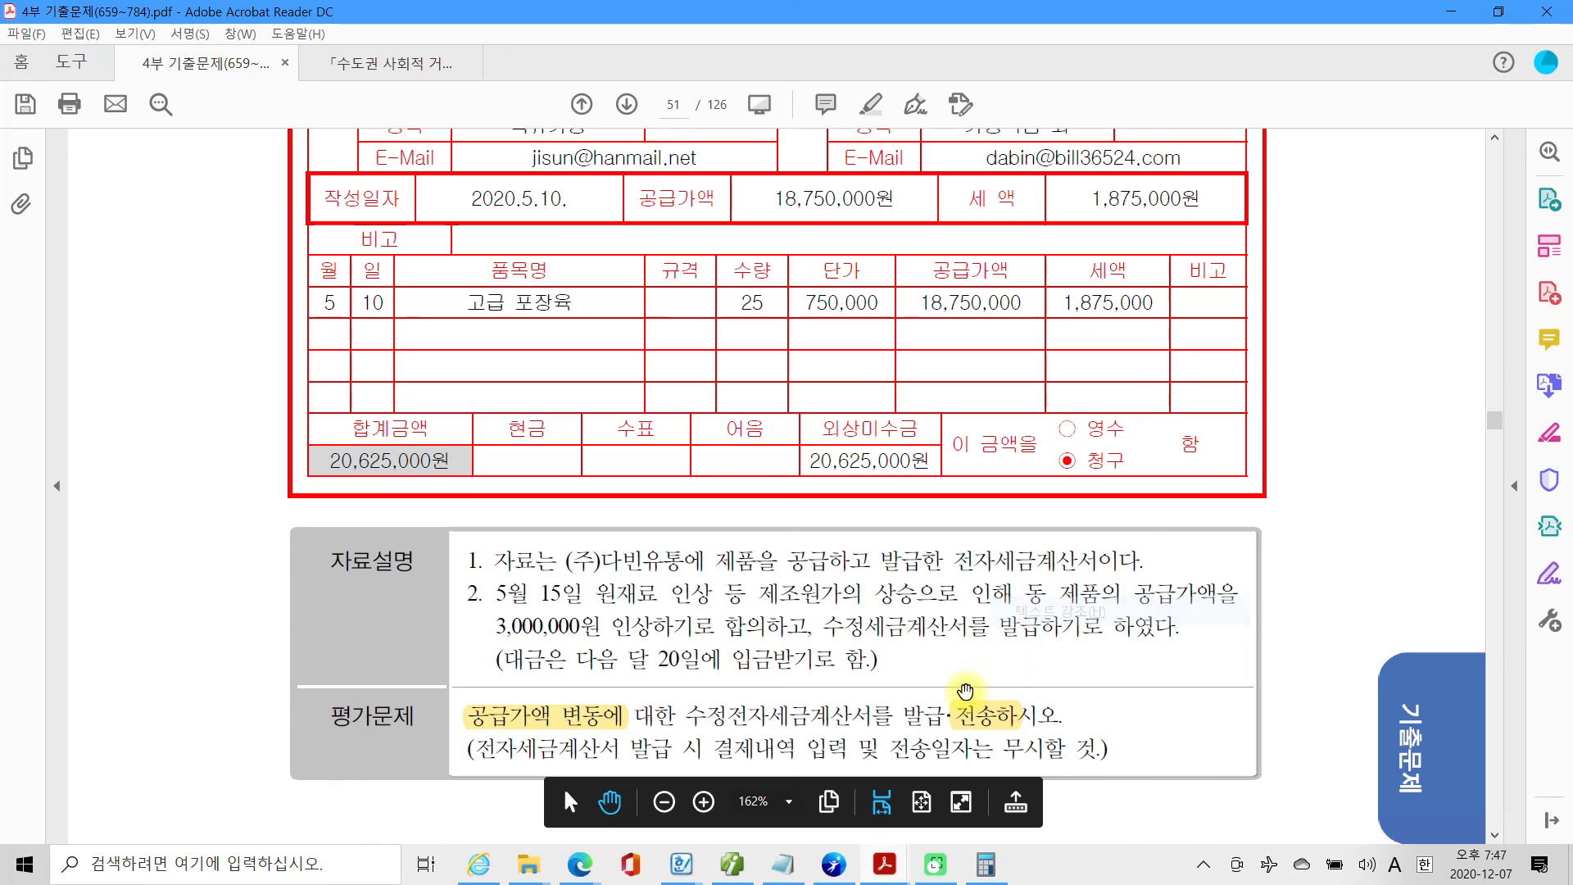
pyautogui.moveTo(927, 716); pyautogui.dragTo(944, 715)
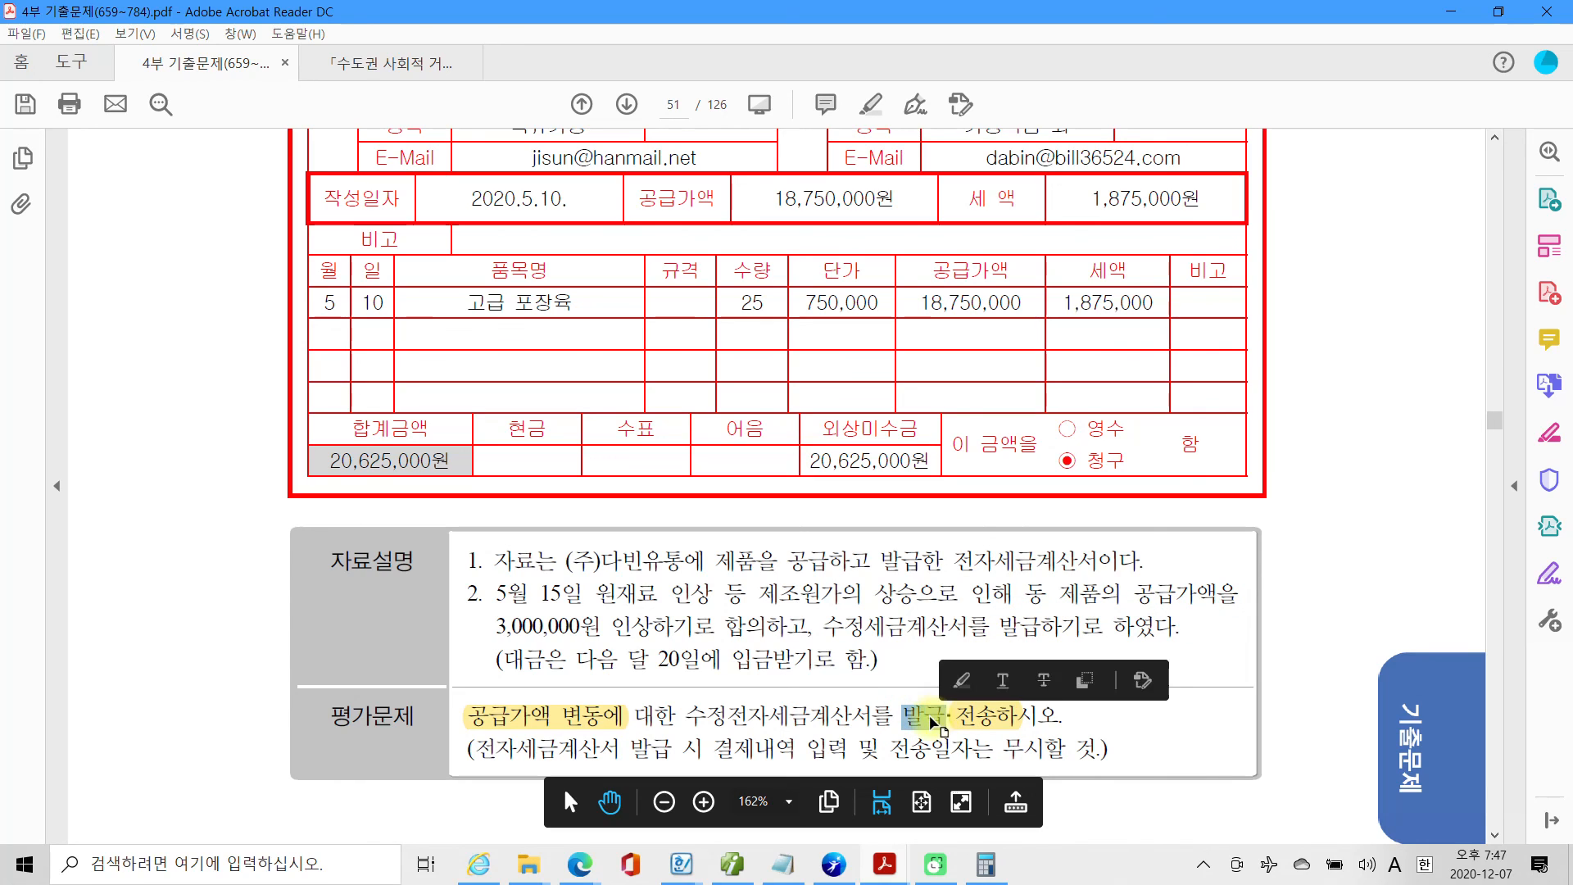
pyautogui.rightClick(944, 716)
pyautogui.click(990, 615)
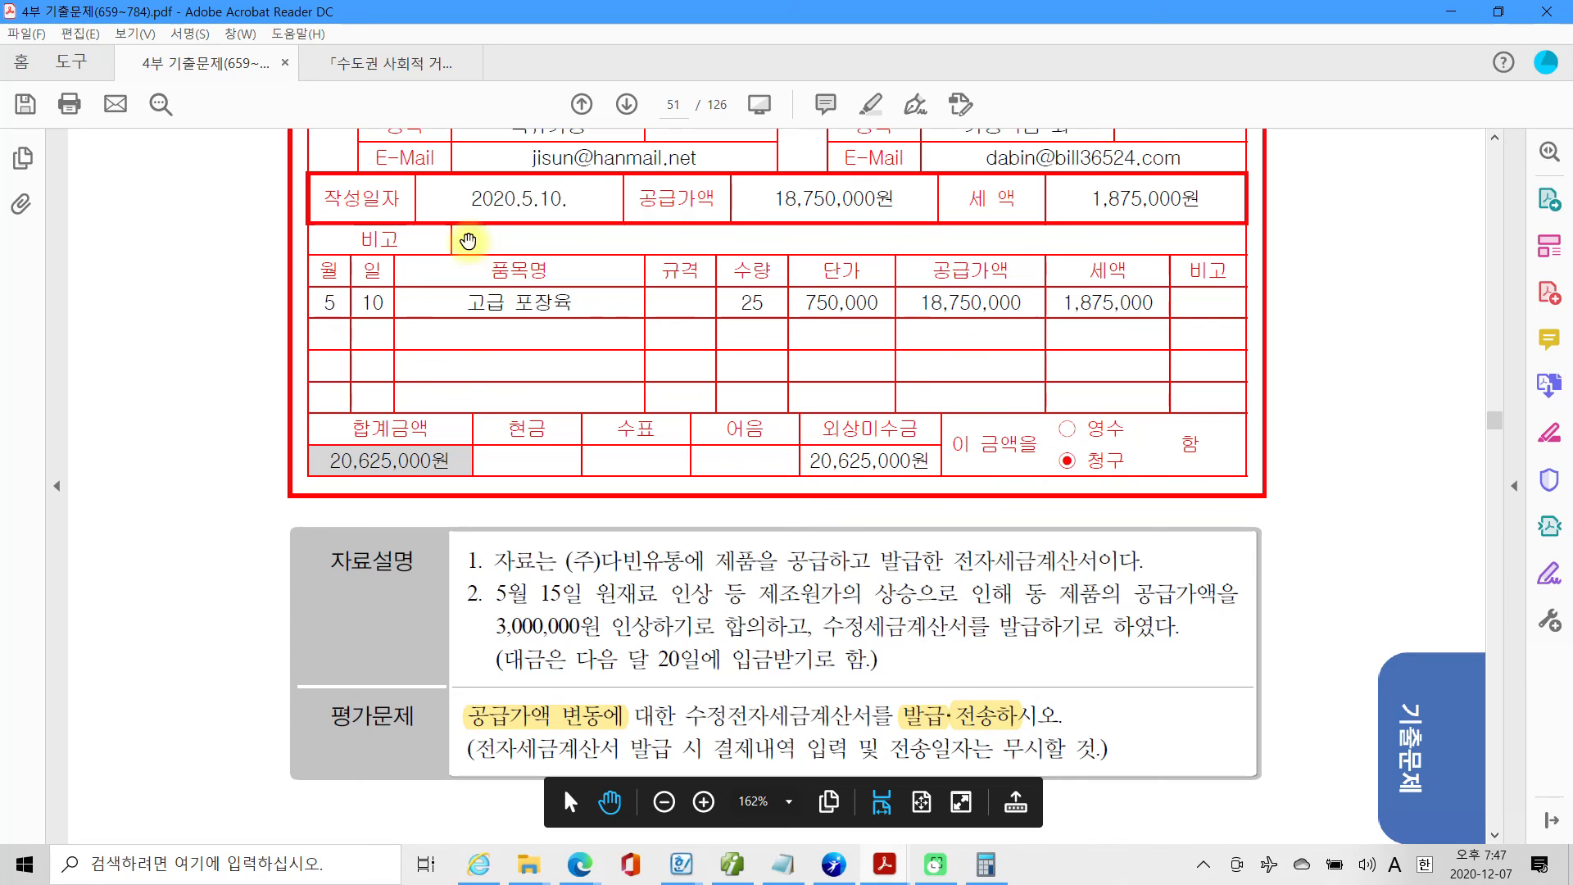
# Return to Smart A and open 전자세금계산서 발행 및 내역관리 from 부가가치세 II.
pyautogui.click(731, 870)
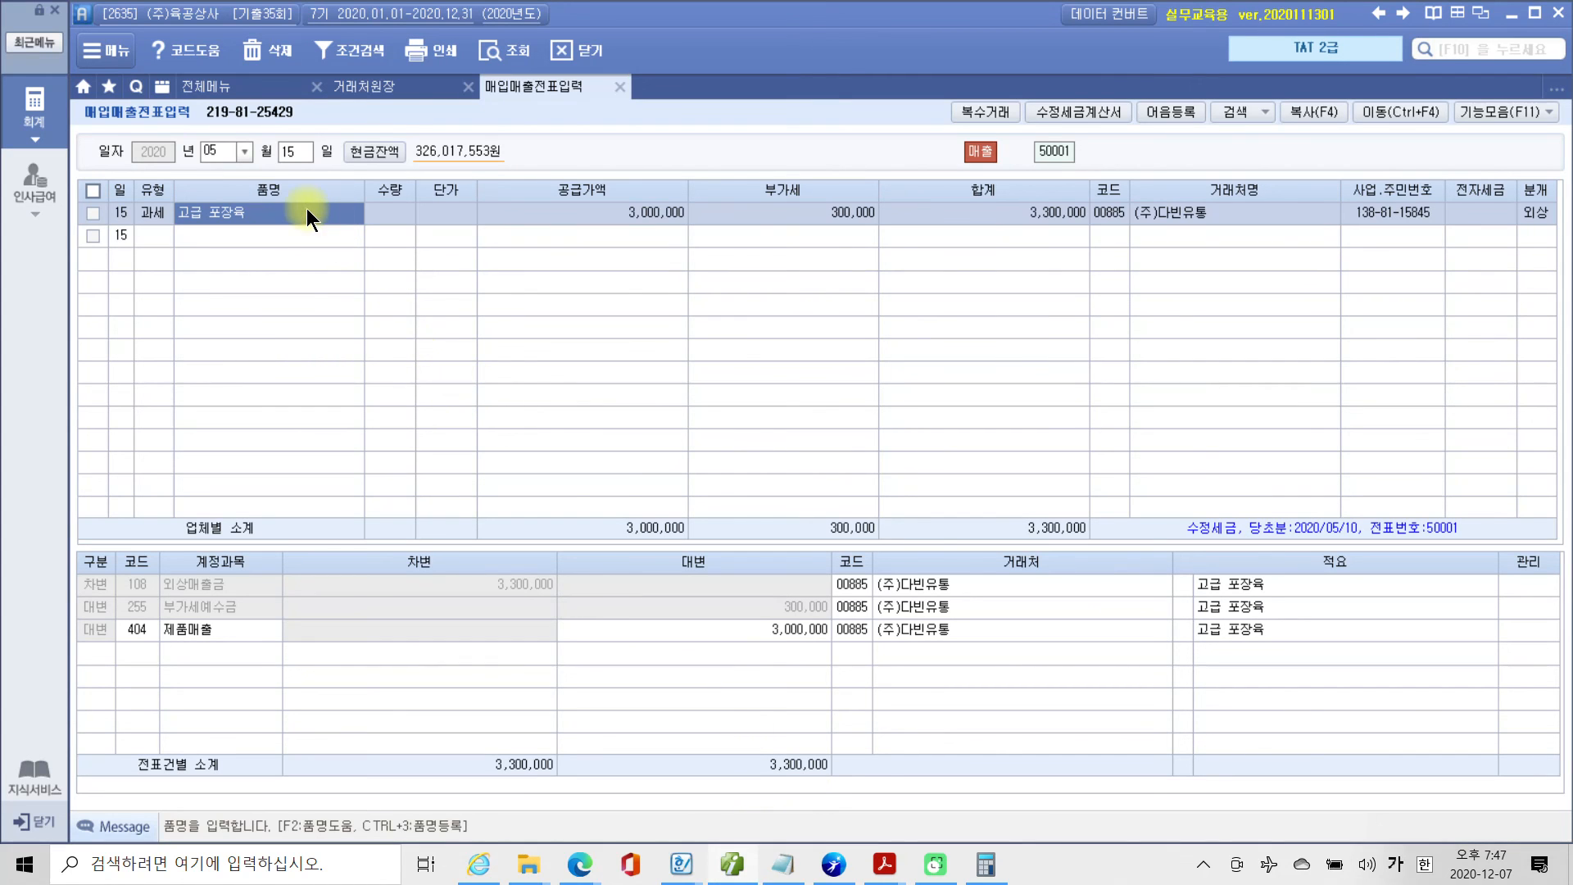
pyautogui.click(249, 85)
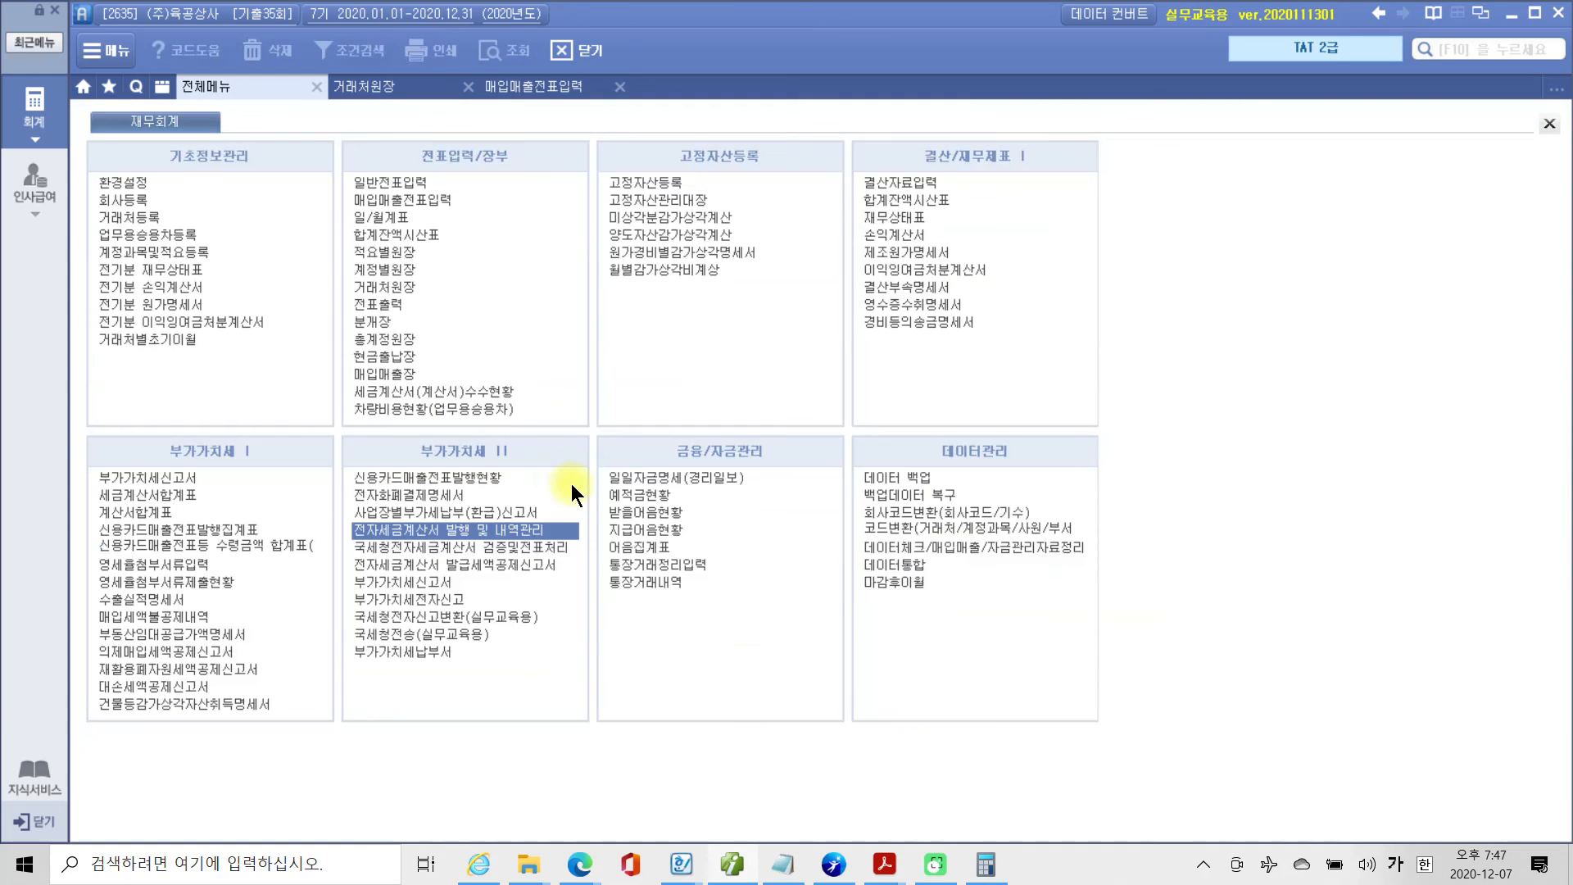
pyautogui.click(438, 530)
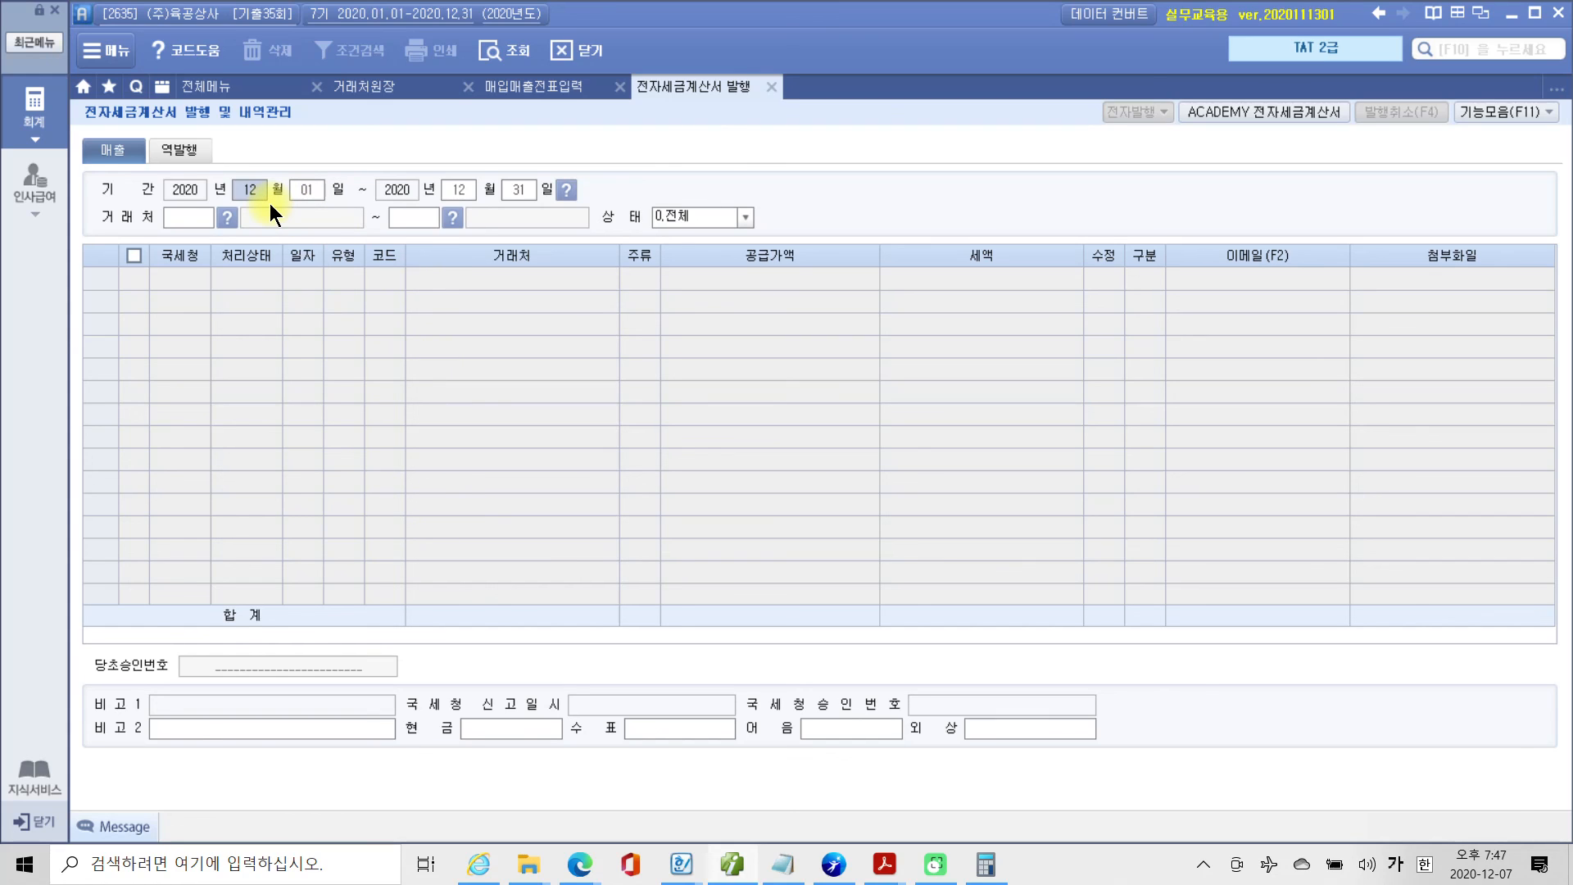
# Load the electronic tax invoices for all 거래처 with the 기간 set from 2020-05-15 to 2020-05-15.
pyautogui.write('0515')
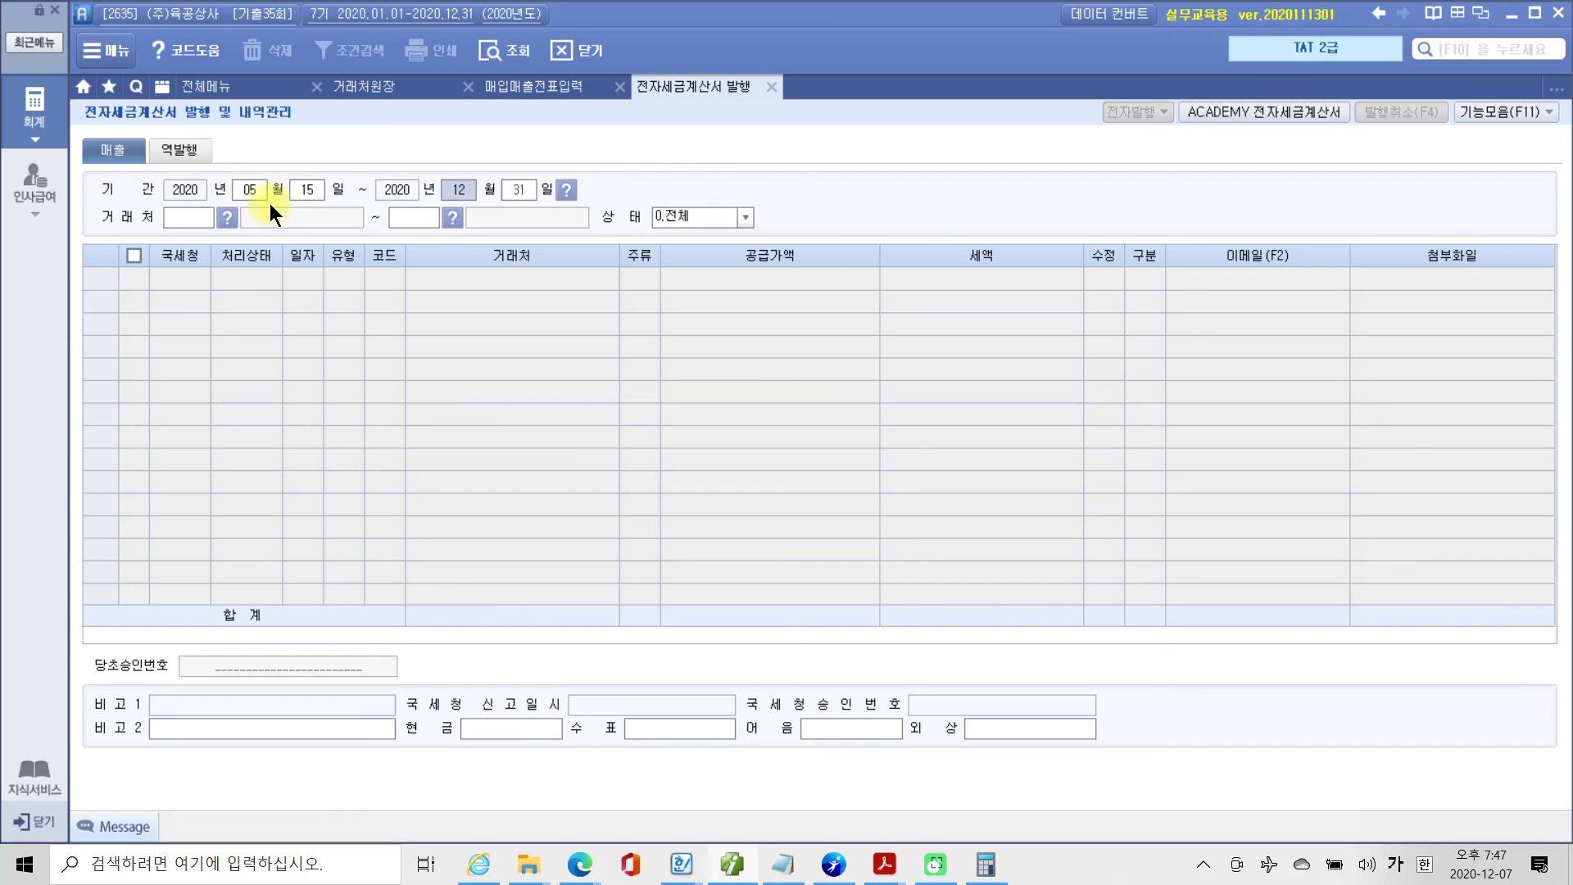
pyautogui.write('0515')
pyautogui.press('Return')
pyautogui.press('Return')
pyautogui.press('Return')
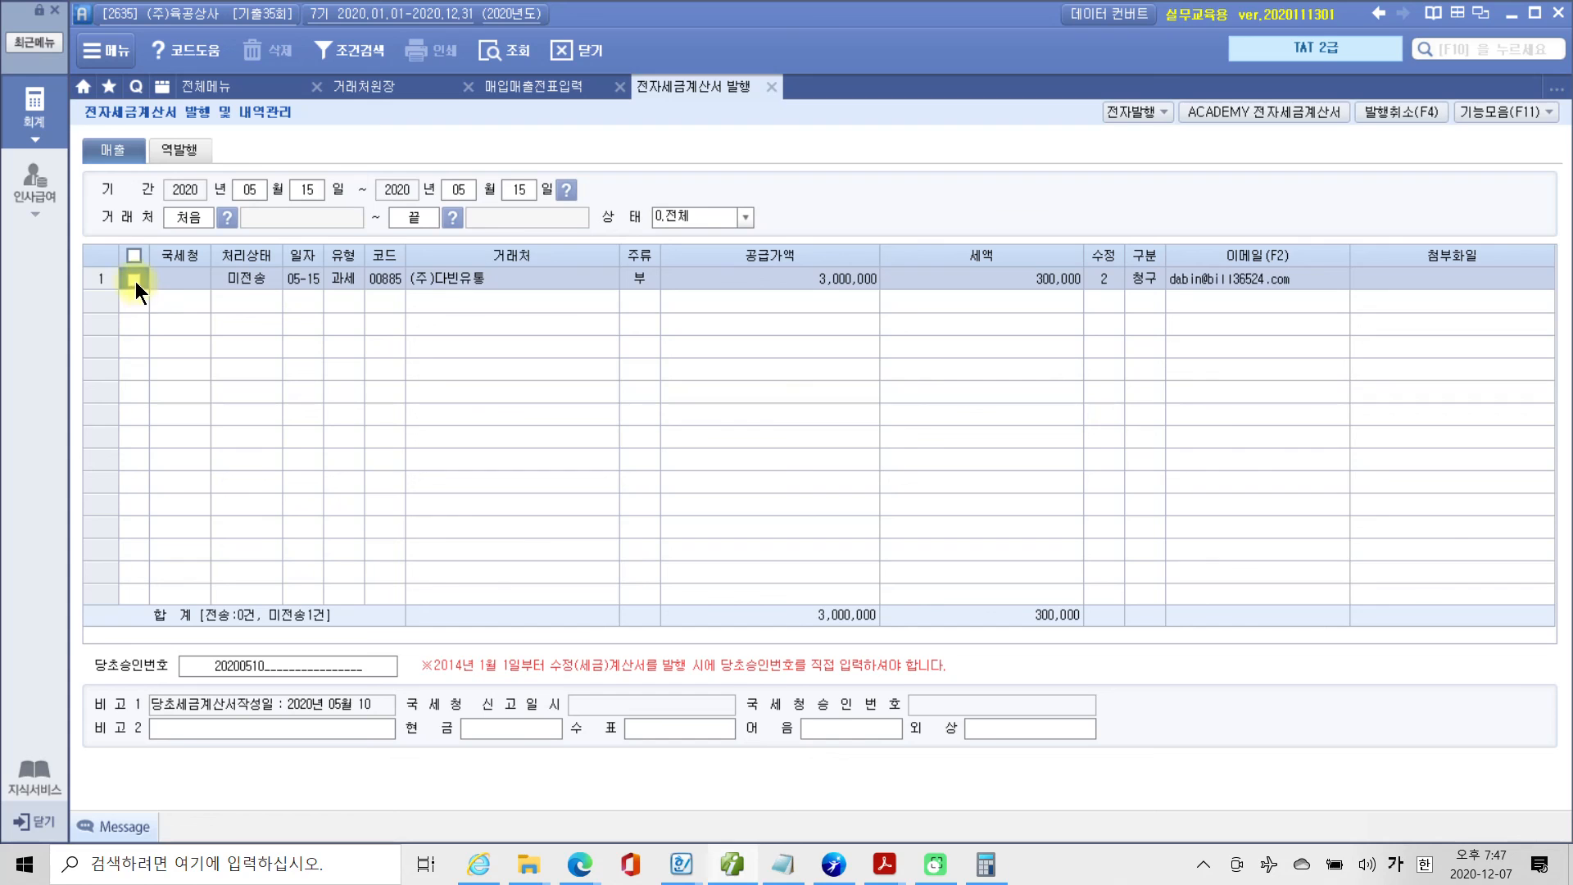
# Select the 미전송 (주)다빈유통 invoice and issue it as an 전자 수정세금계산서, accepting the prefilled login.
pyautogui.click(1138, 110)
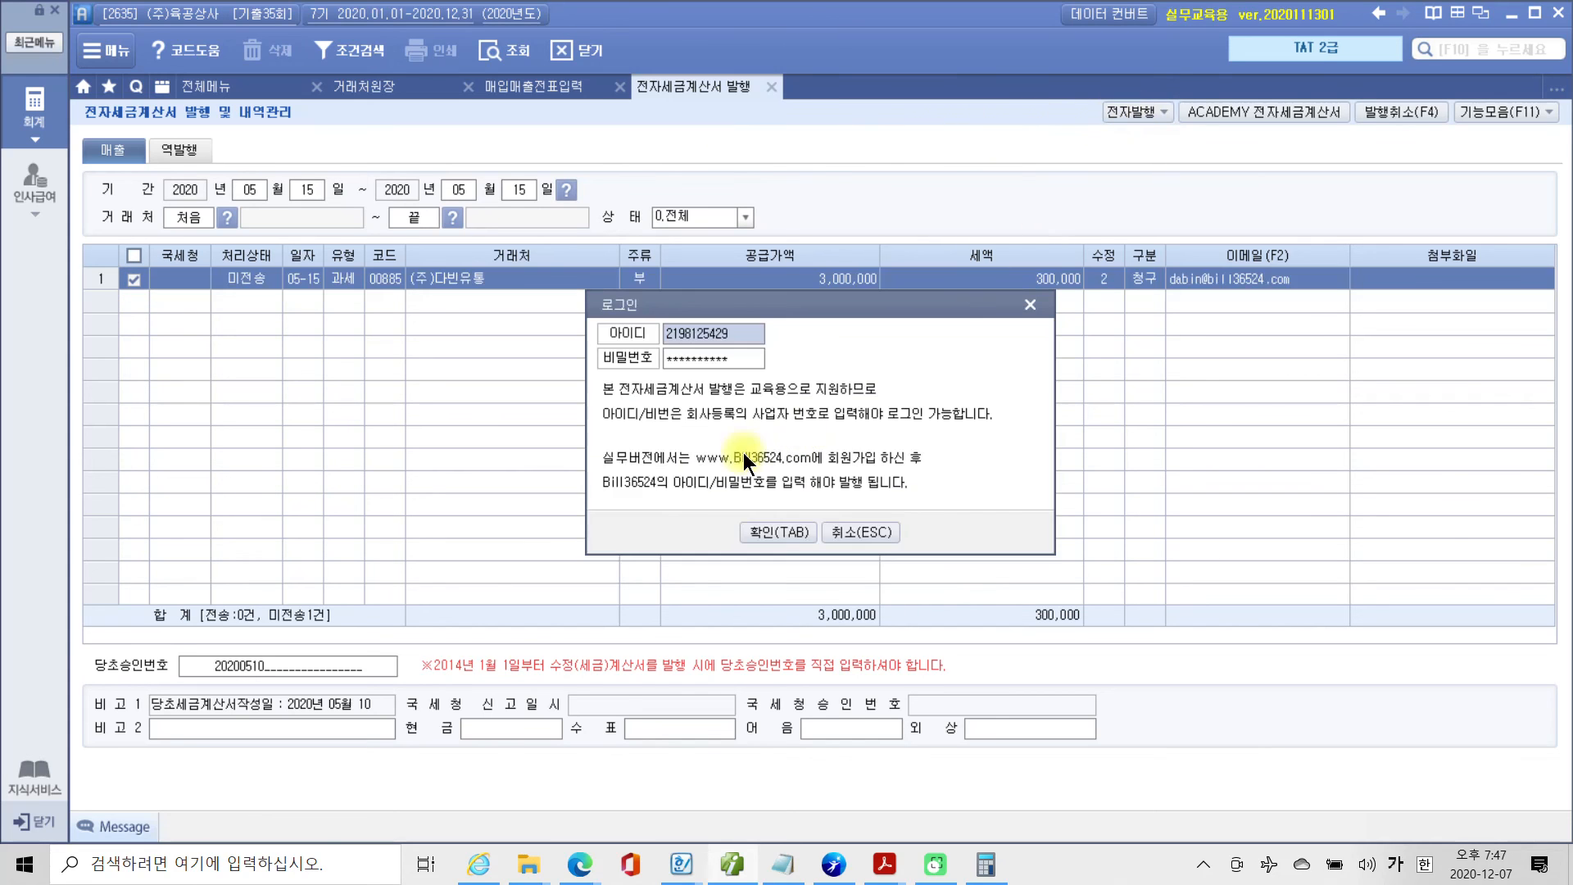
pyautogui.click(754, 528)
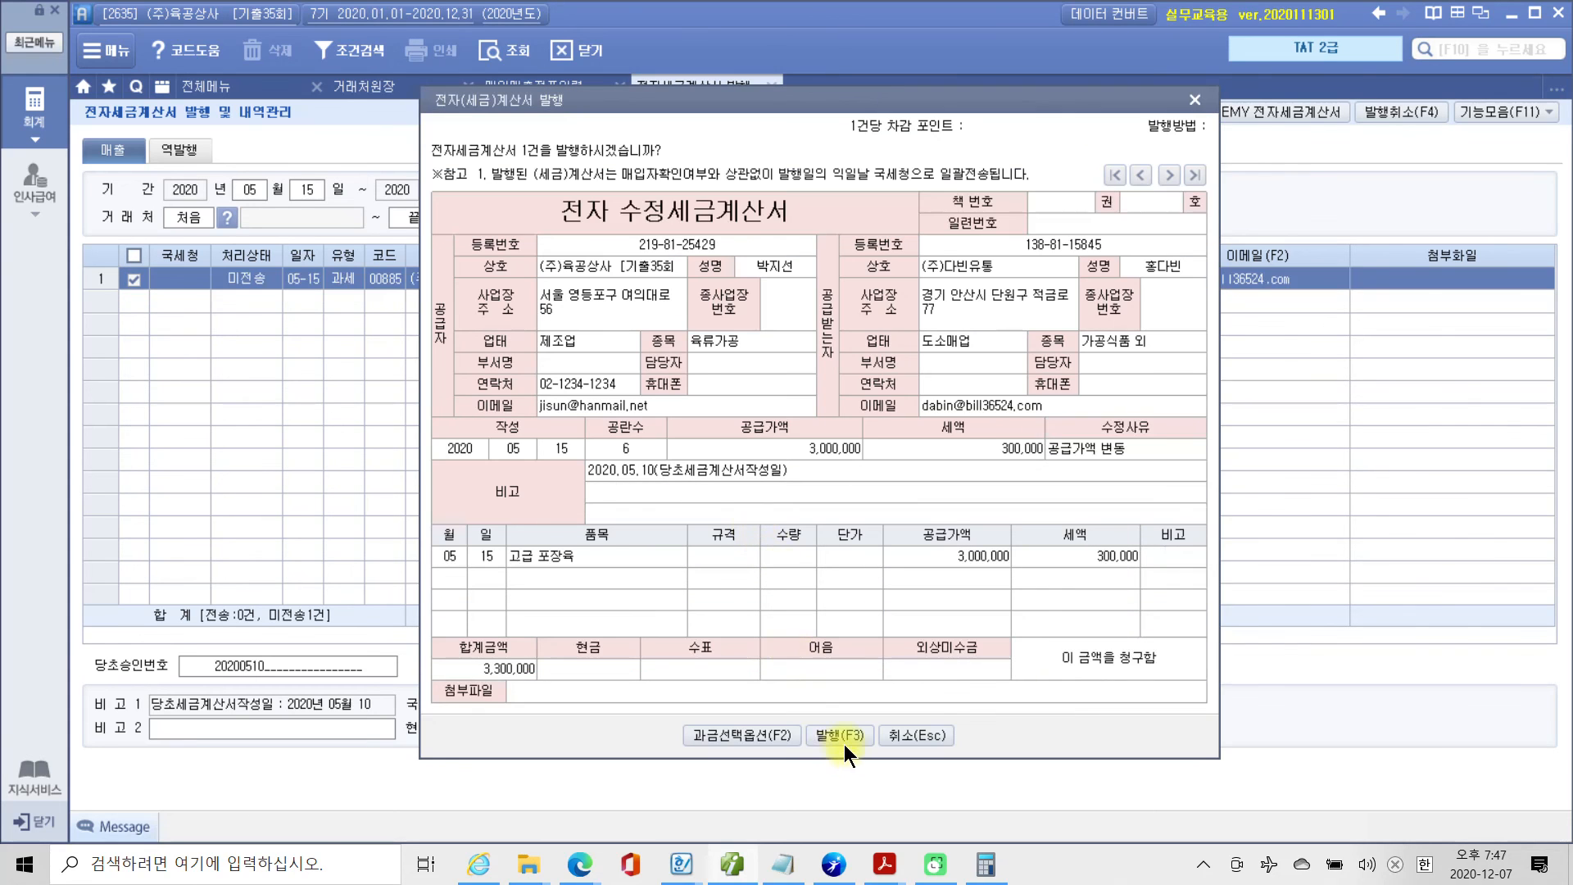
pyautogui.click(845, 735)
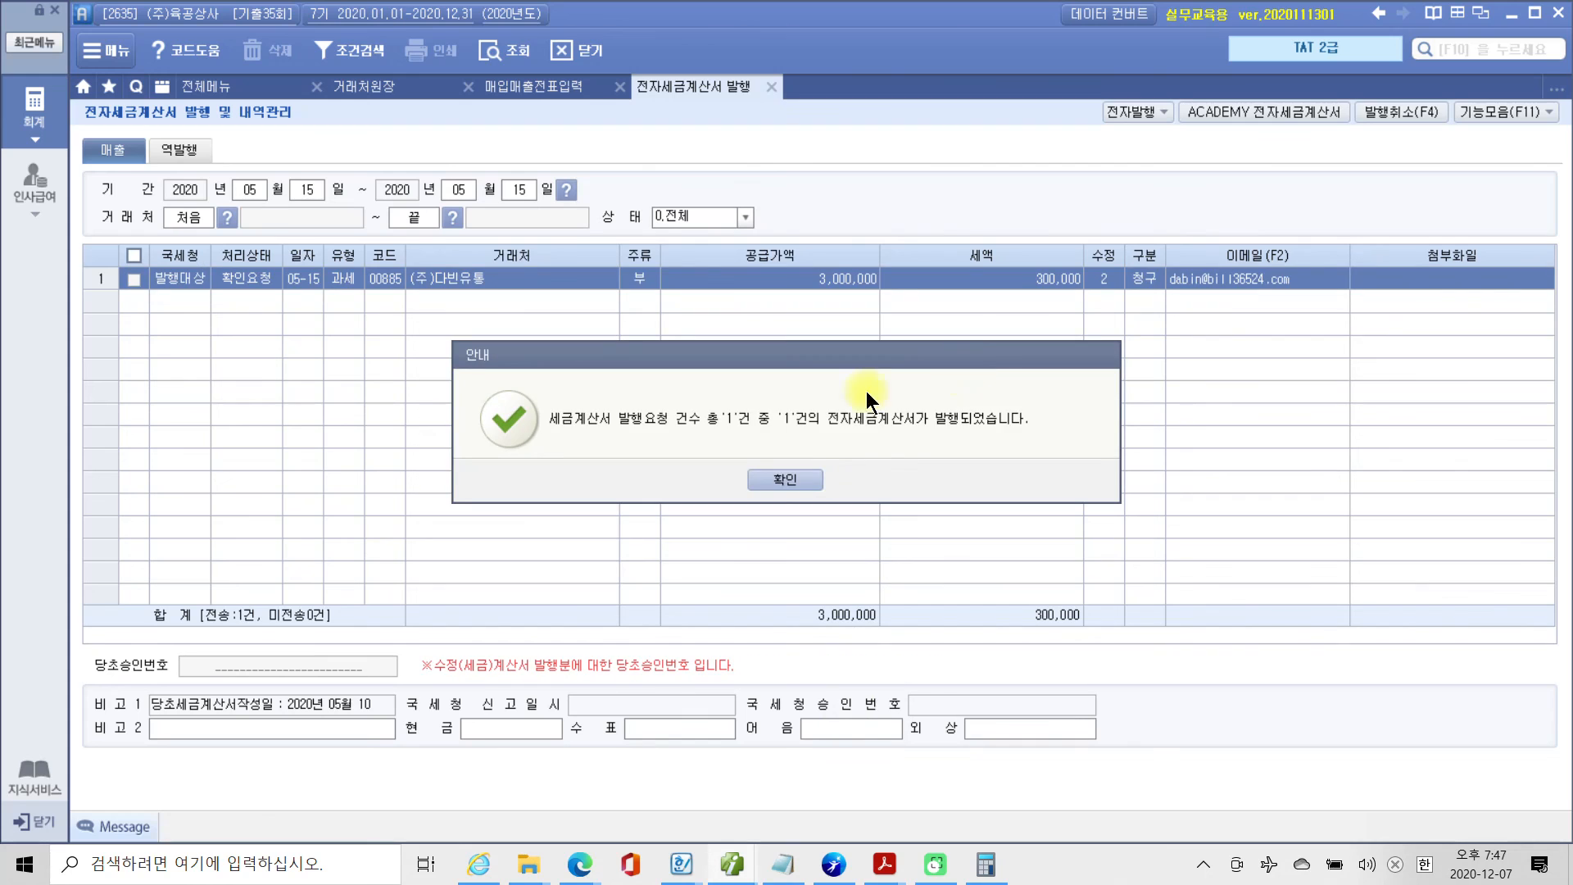
pyautogui.click(774, 479)
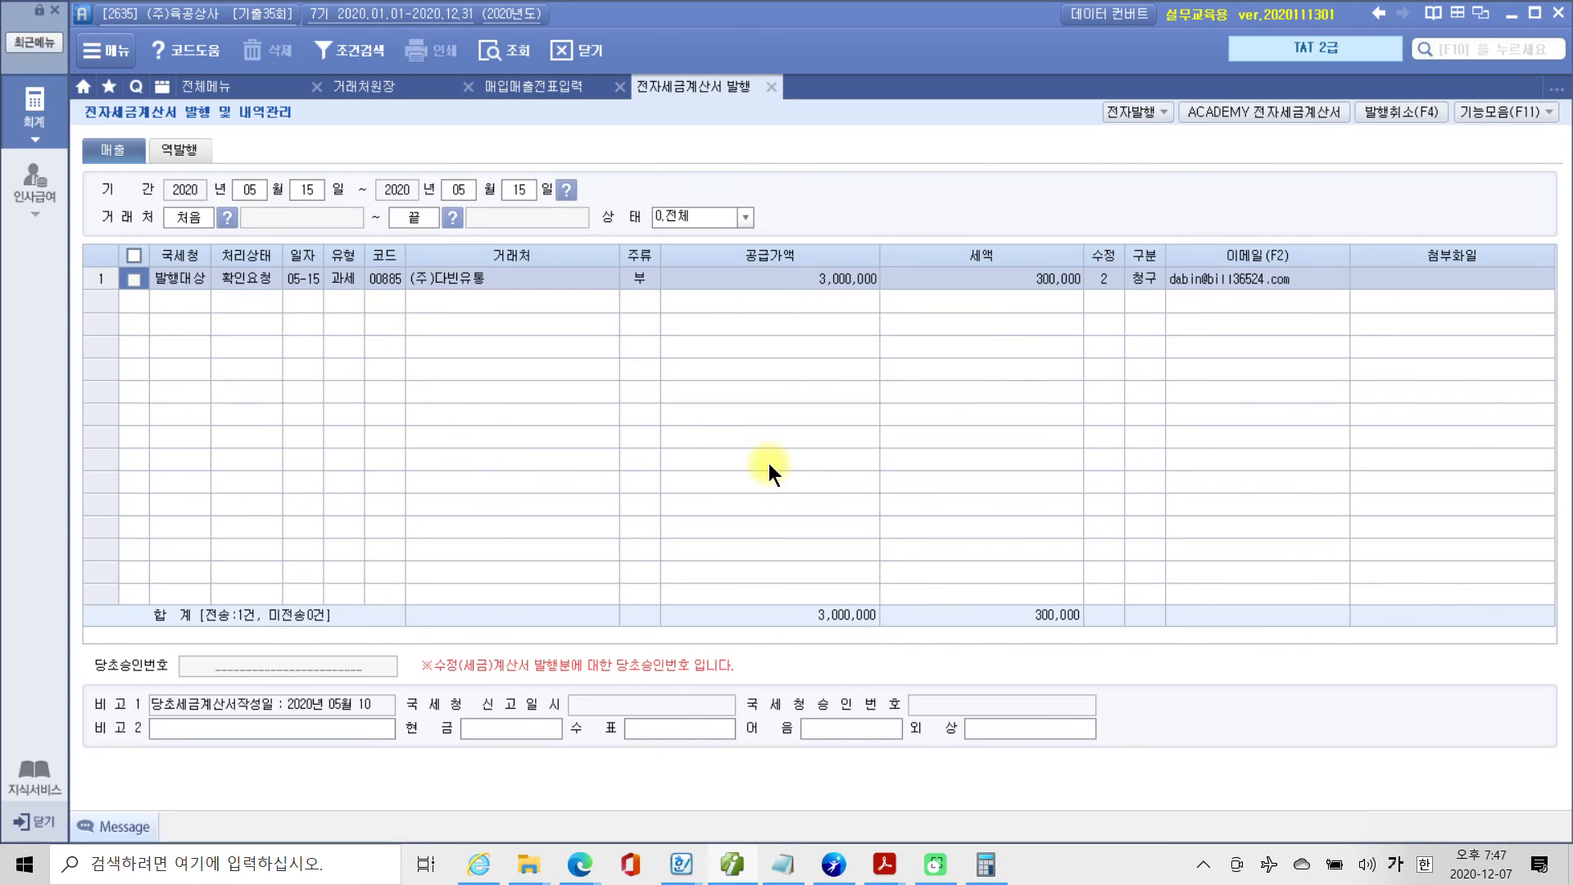
# In ACADEMY 전자세금계산서, list the 미전송 sales invoices dated 2020-05-15 and issue the (주)다빈유통 one for transmission.
pyautogui.click(1287, 113)
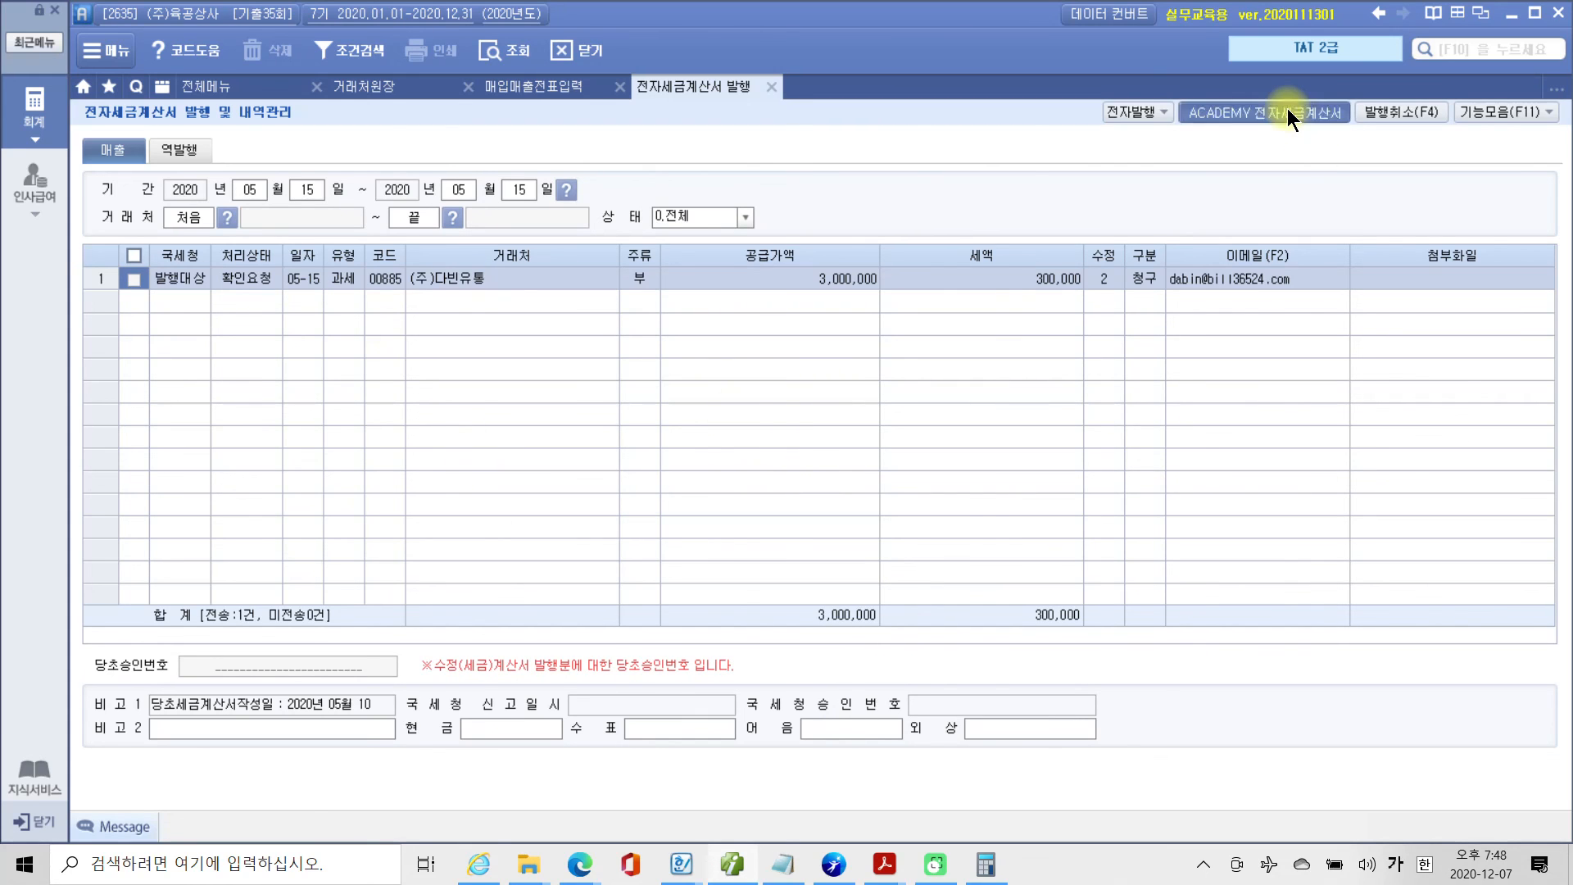
pyautogui.click(552, 480)
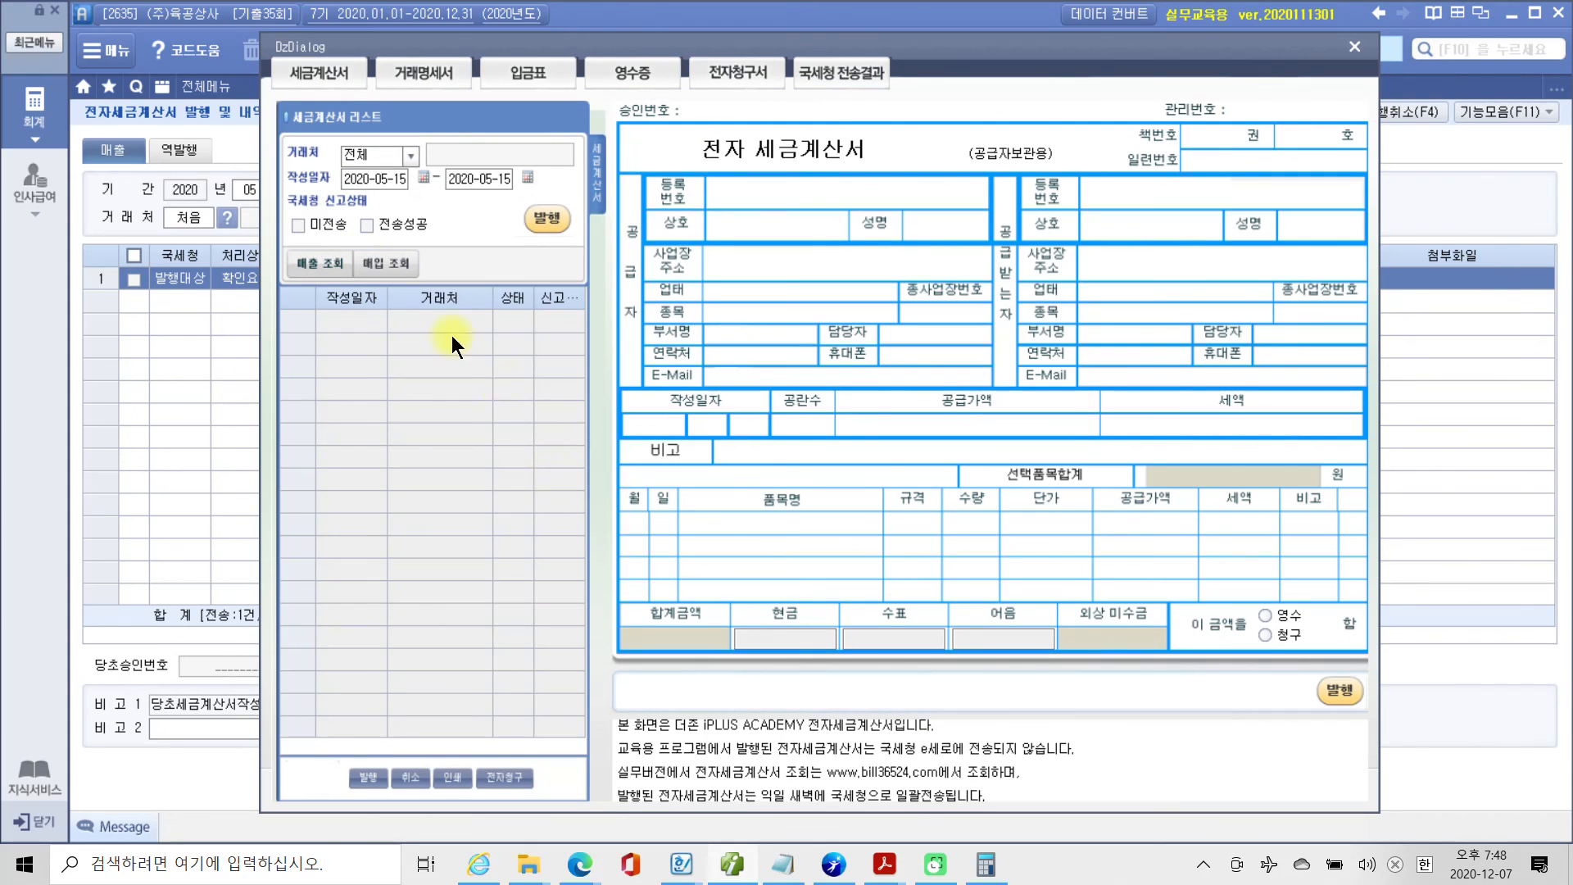
pyautogui.click(298, 224)
pyautogui.click(319, 263)
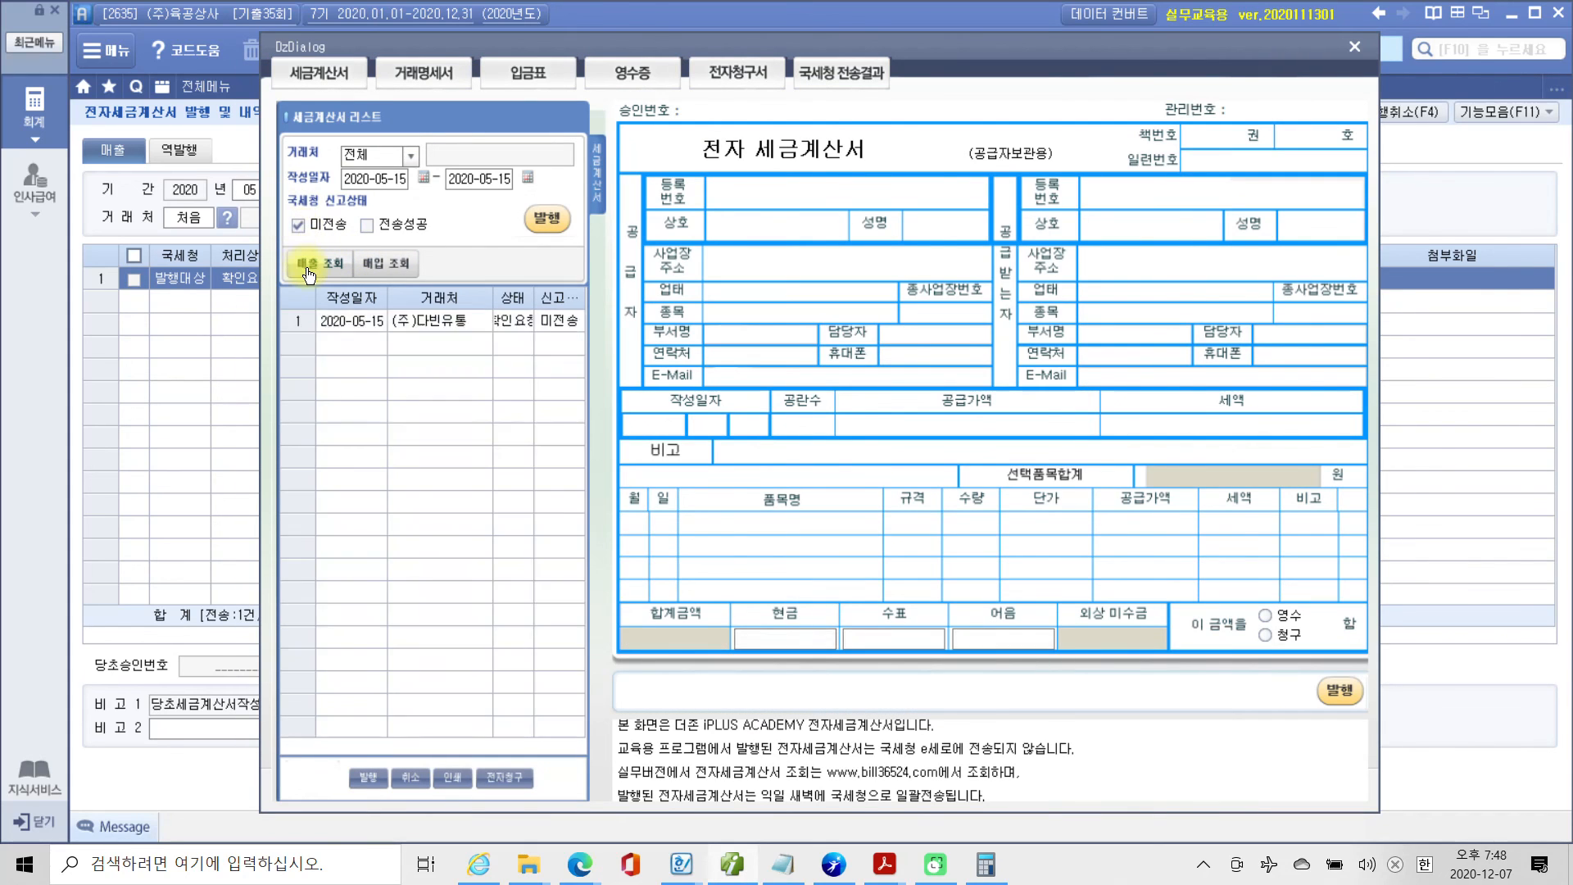
pyautogui.click(542, 219)
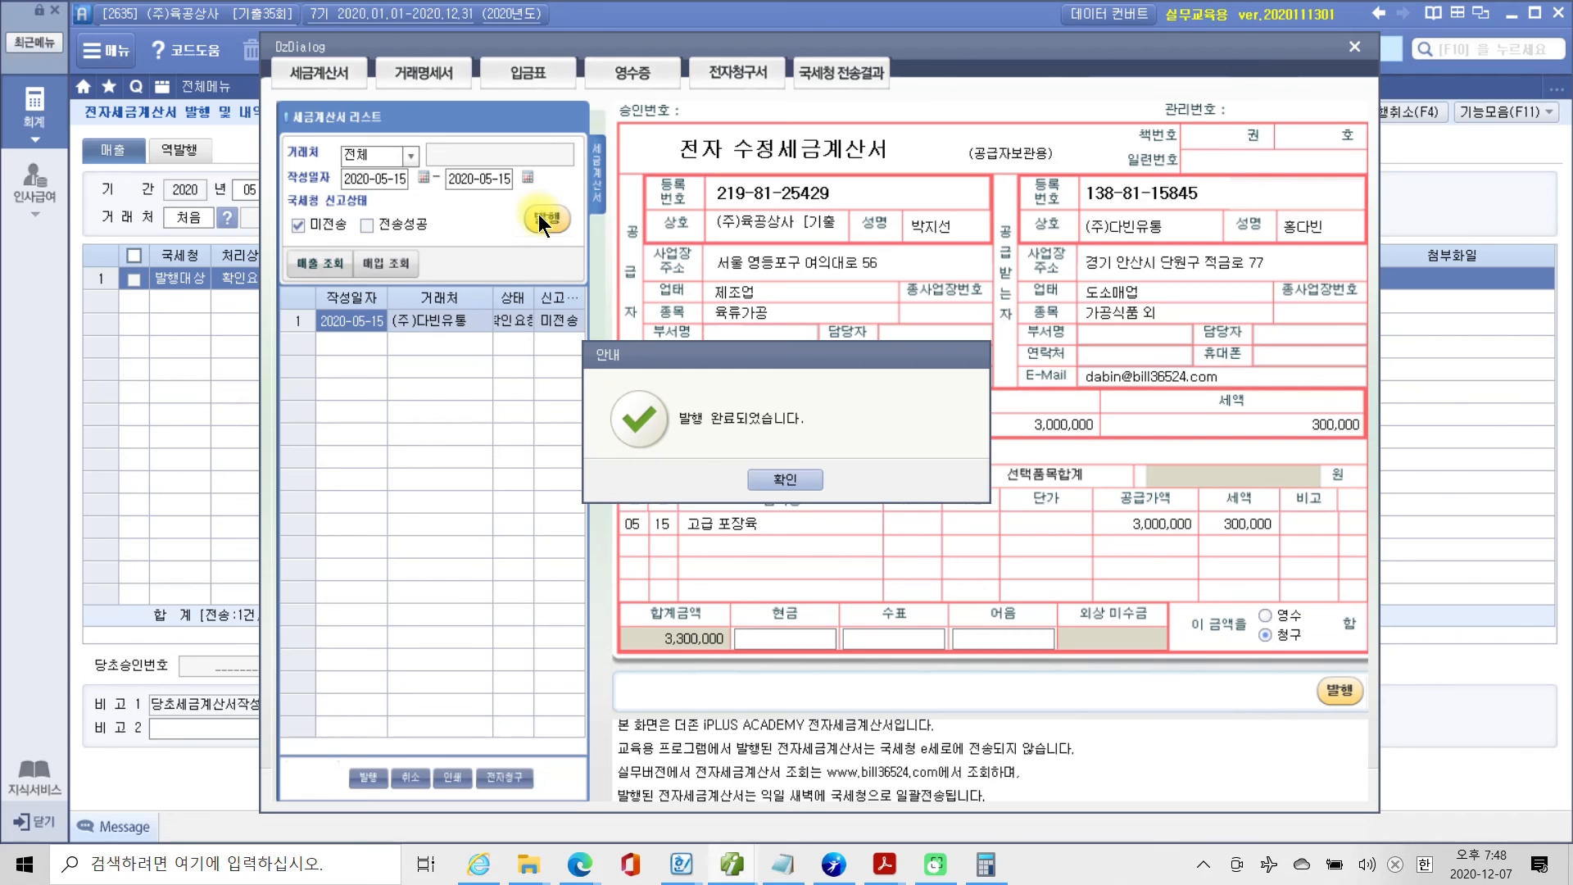
pyautogui.click(794, 482)
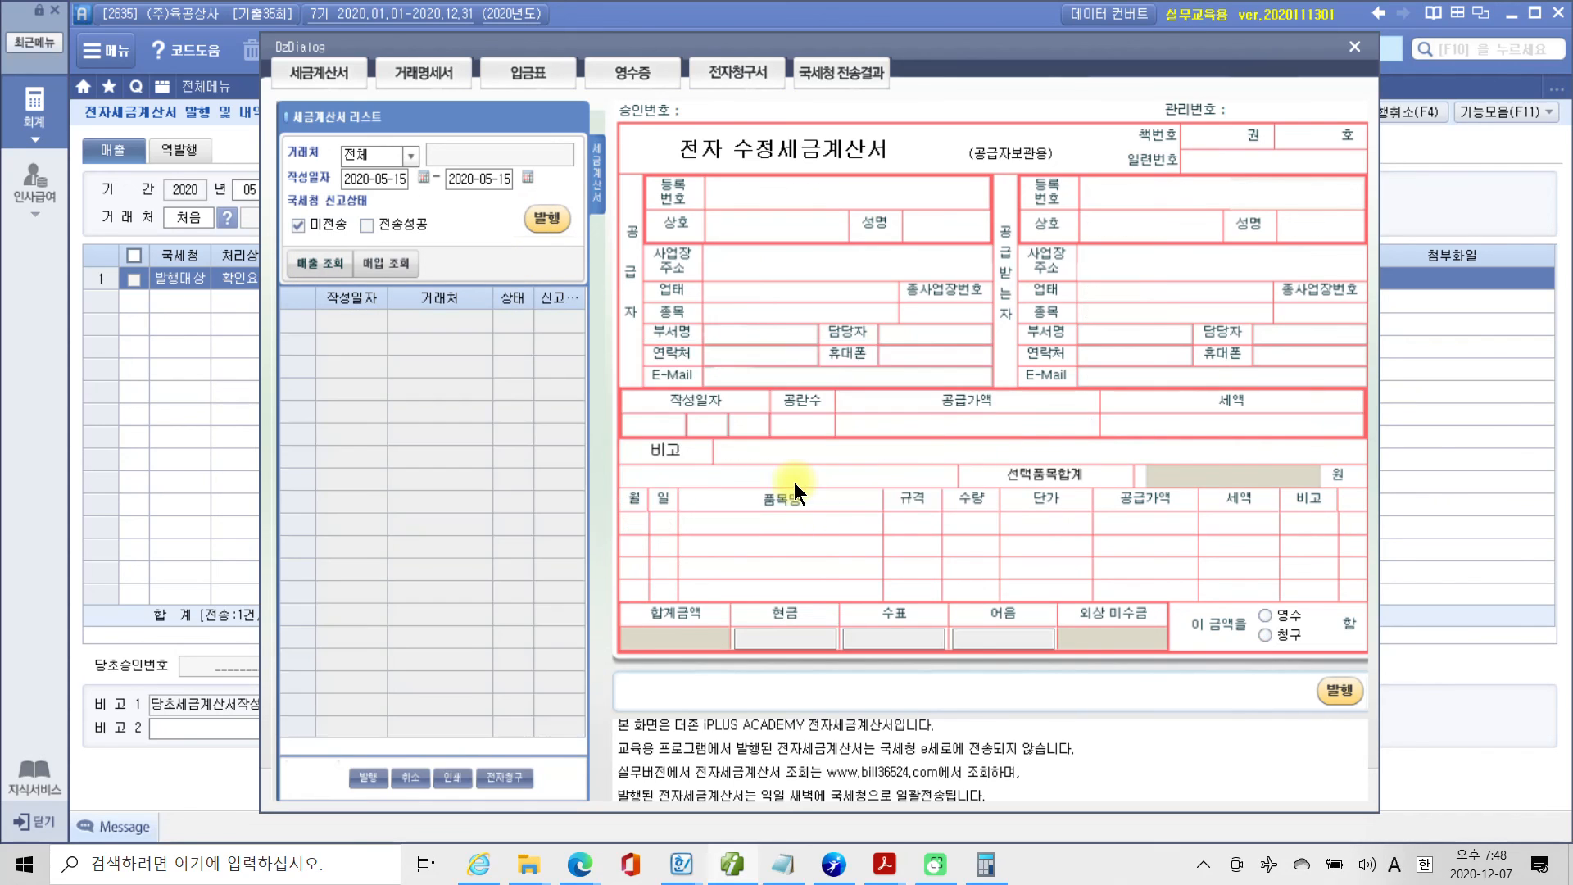
pyautogui.click(1365, 48)
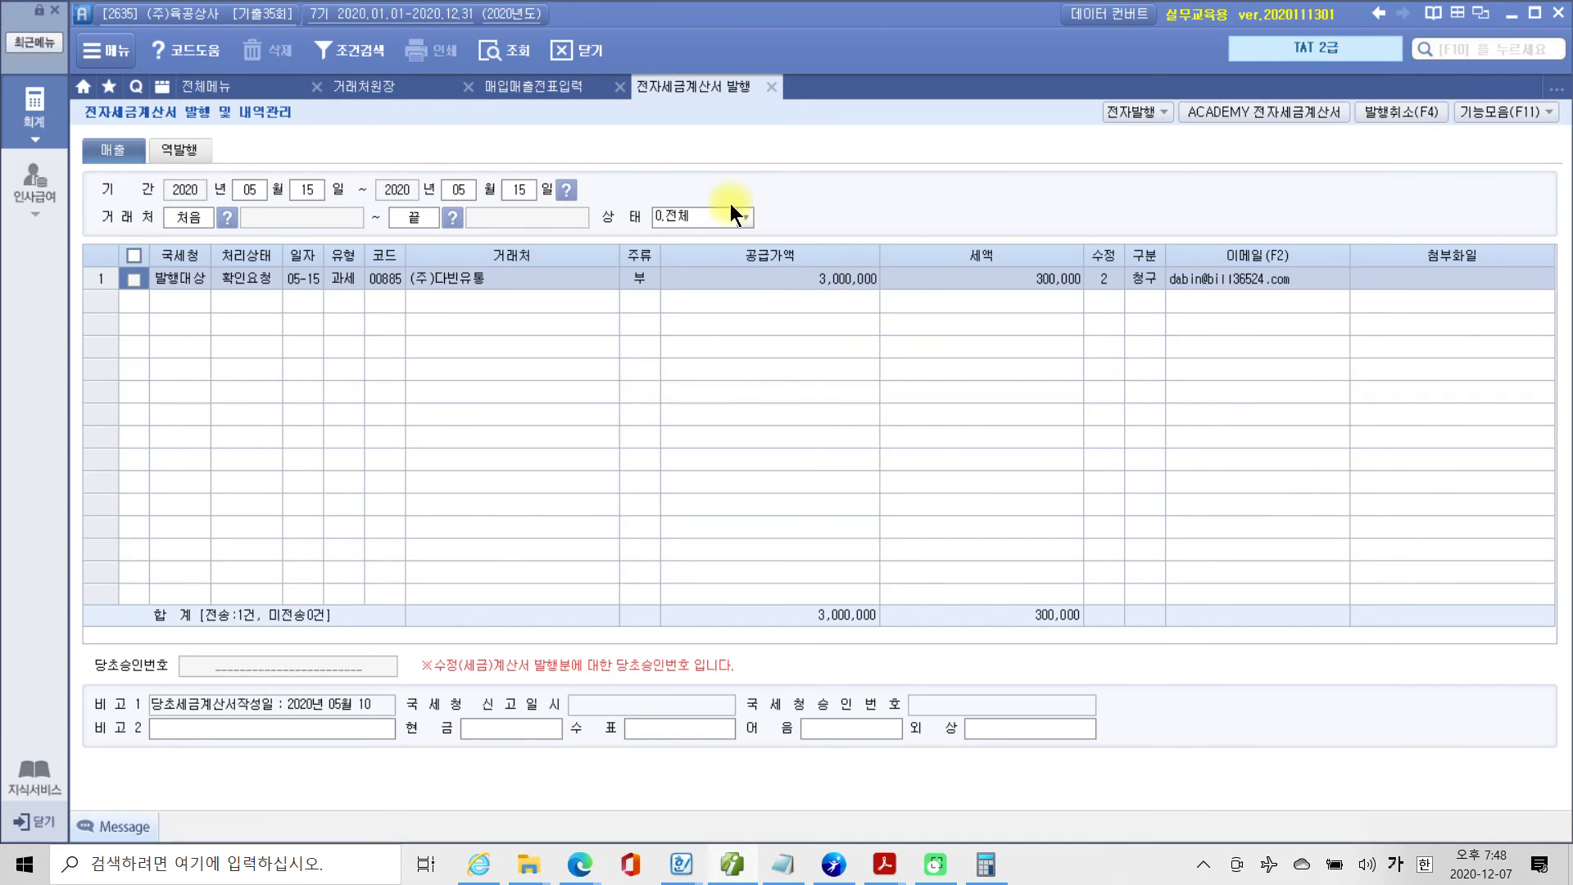
# Close 전자세금계산서 발행 and reload the May 15 entries in 매입매출전표입력 to check the 전자세금 field of the (주)다빈유통 entry.
pyautogui.click(775, 89)
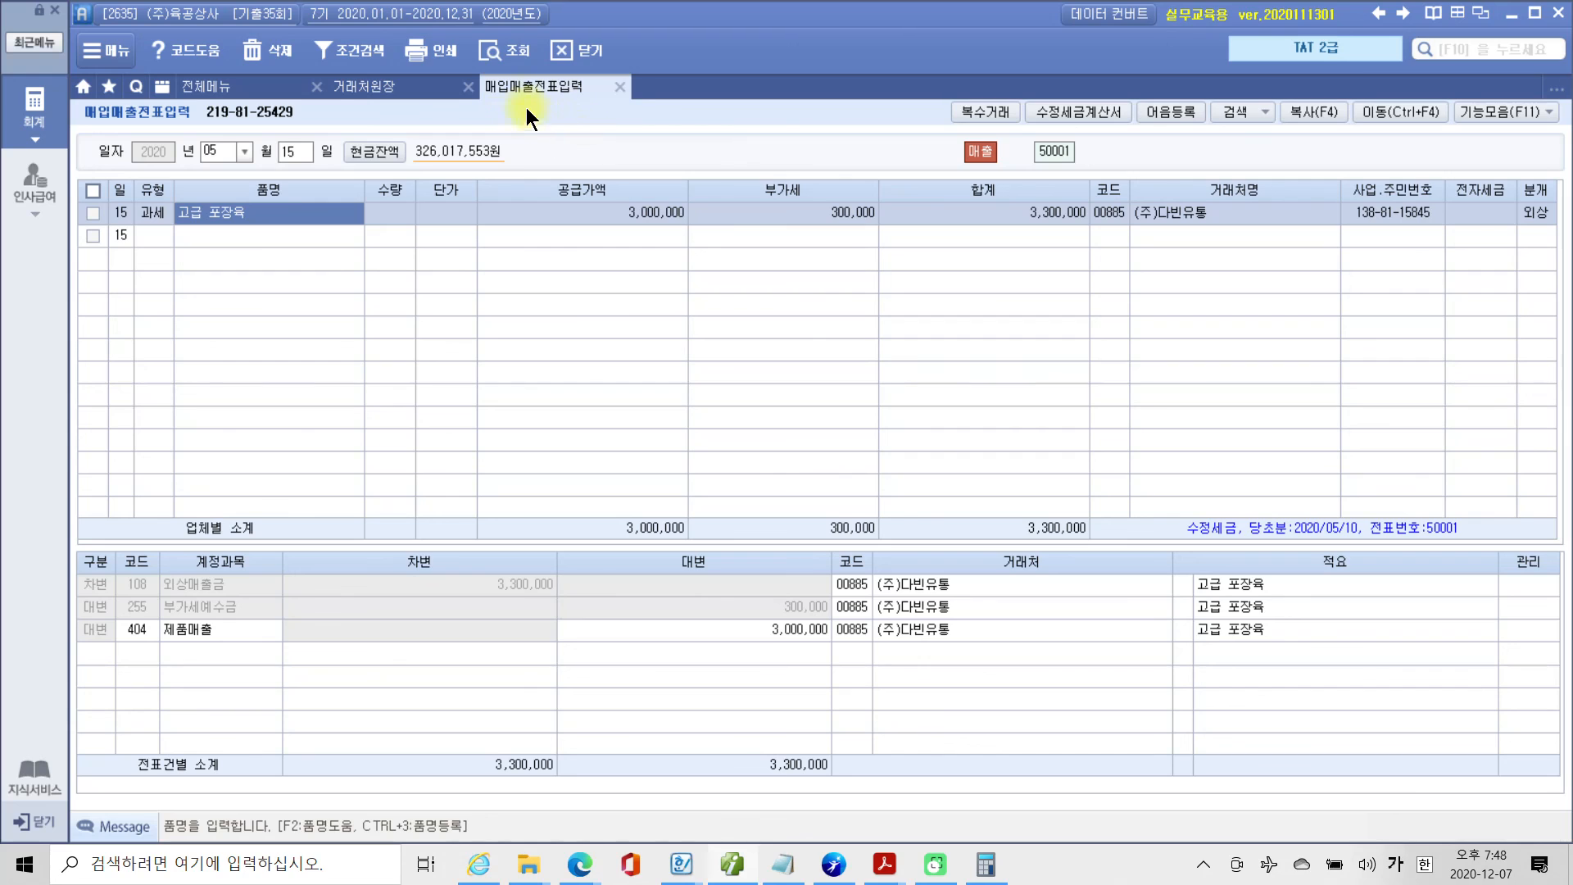
pyautogui.click(514, 55)
pyautogui.click(1472, 213)
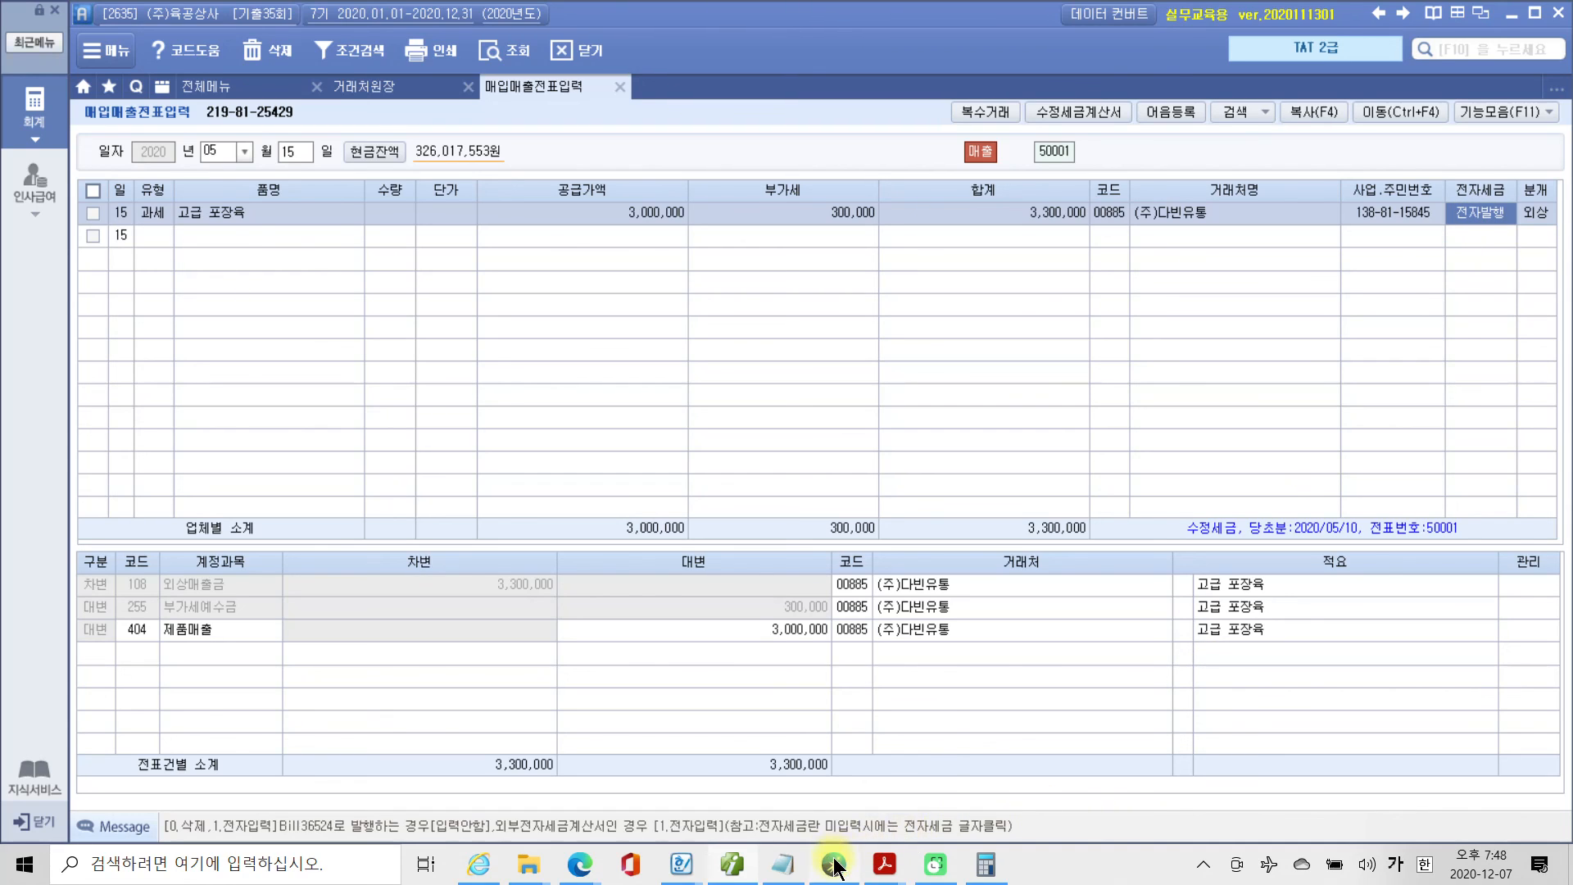
# Switch to Adobe Acrobat Reader and go to question 3, 신용카드매출전표발행집계표 작성자의 부가가치세신고서 작성, with its 자료 1.
pyautogui.moveTo(844, 856)
pyautogui.moveTo(838, 804)
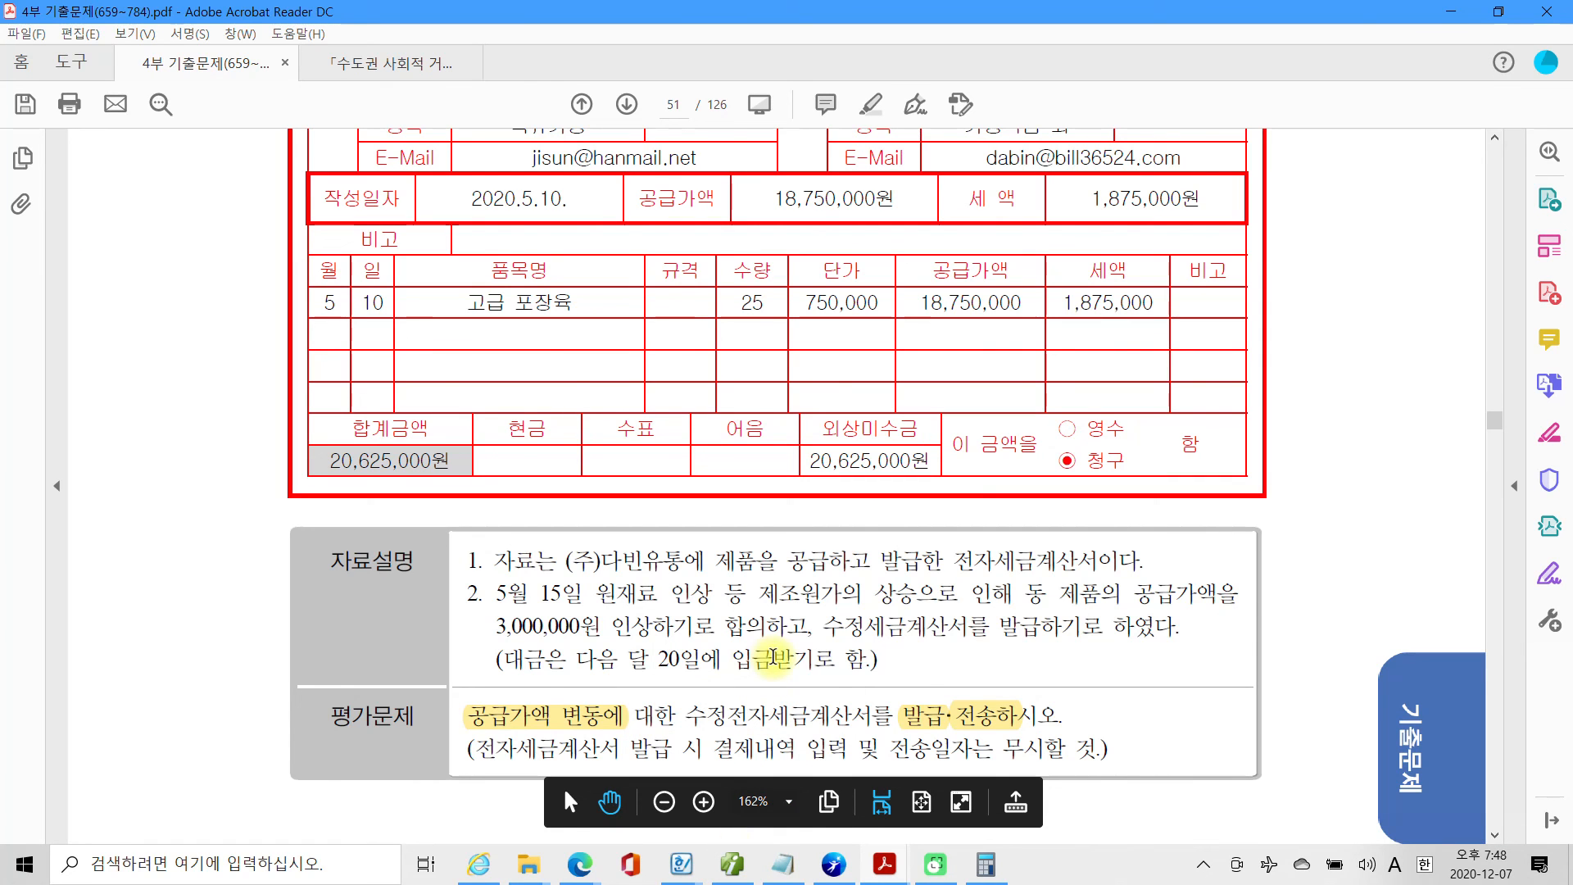
pyautogui.scroll(-5, 770, 656)
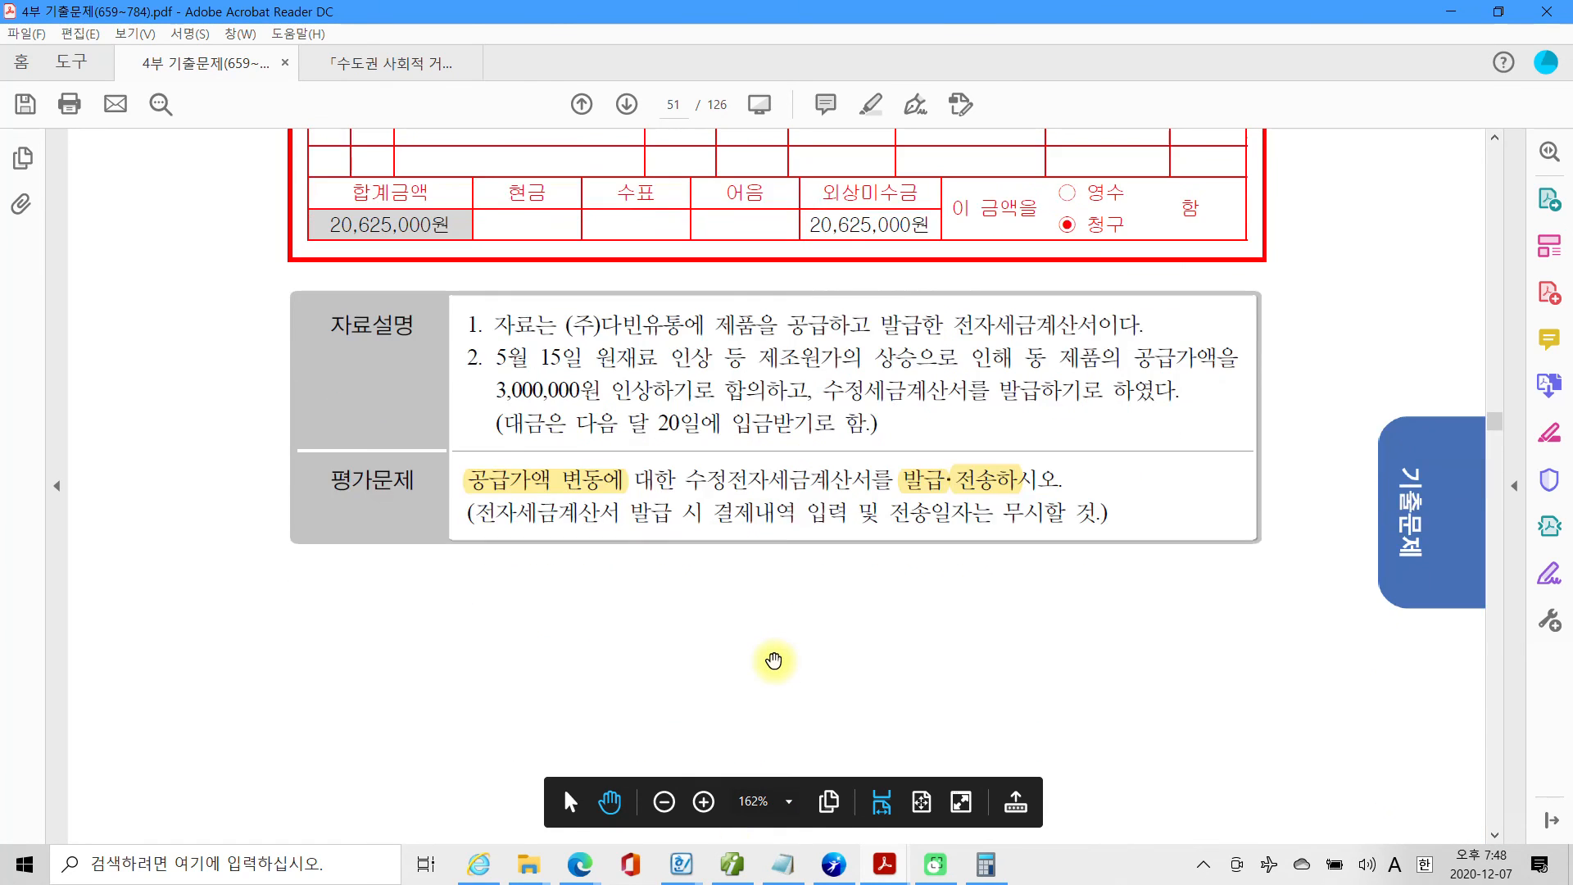
pyautogui.scroll(-8, 773, 658)
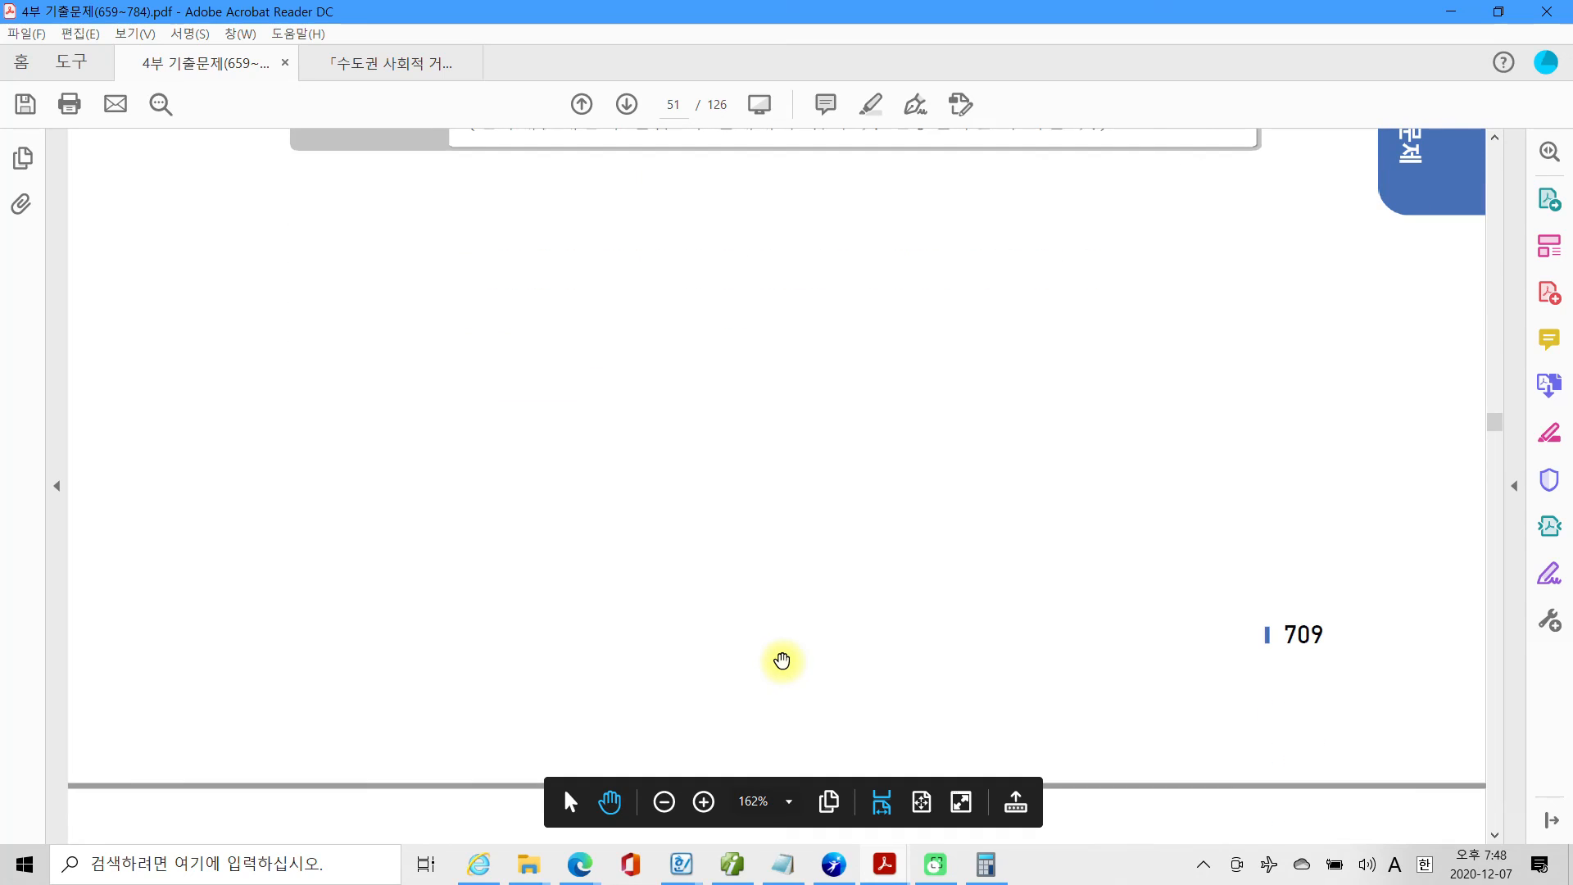
pyautogui.scroll(-2, 781, 660)
pyautogui.scroll(-4, 783, 661)
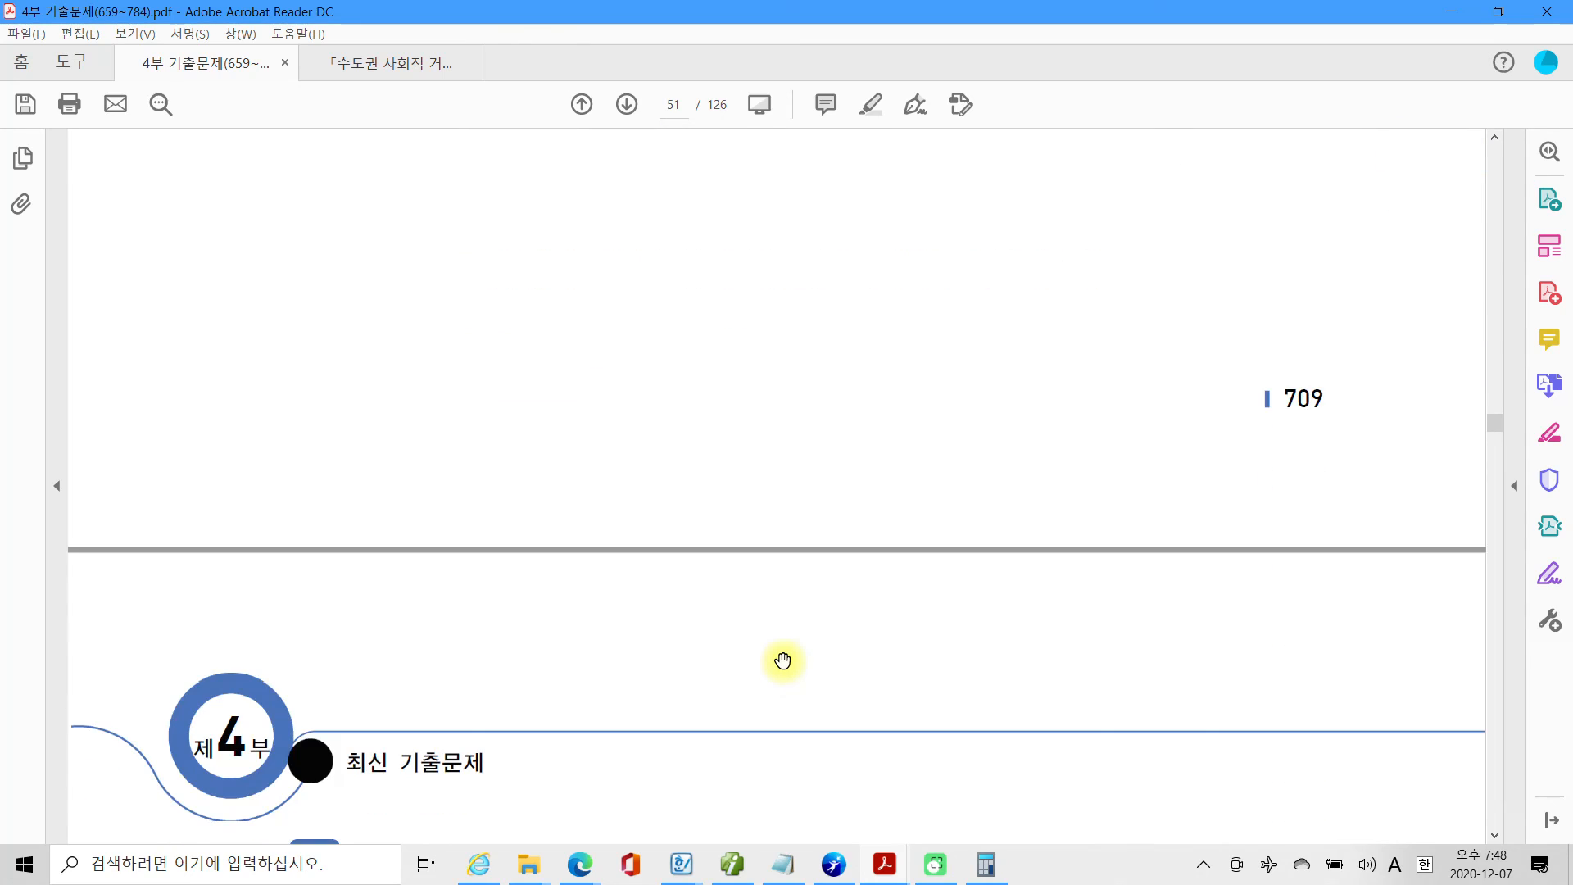
pyautogui.scroll(-8, 781, 657)
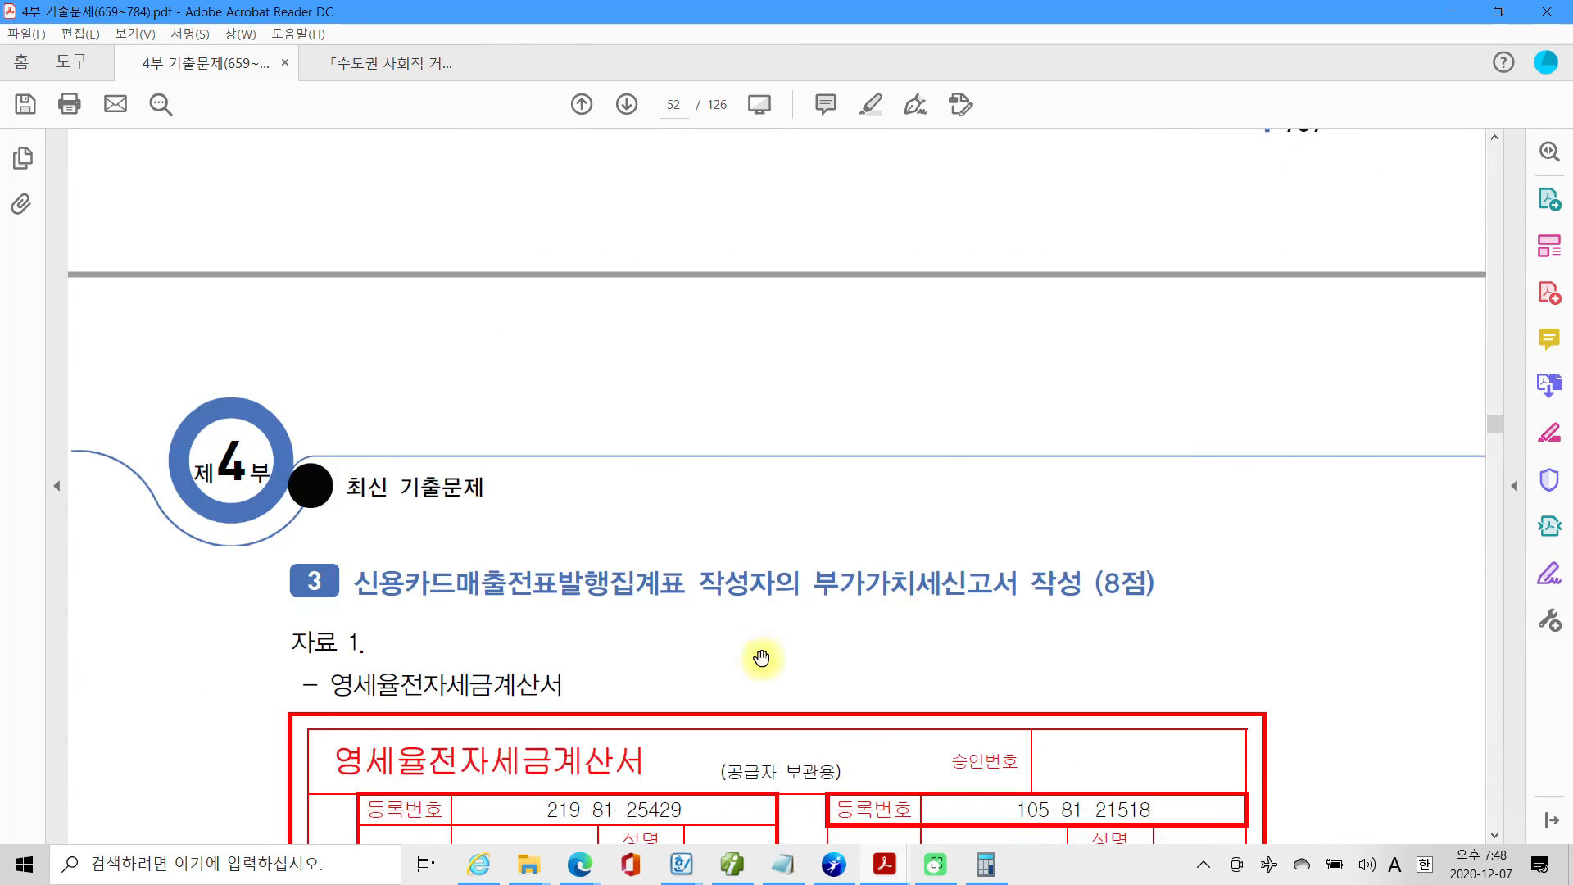
pyautogui.scroll(-1, 524, 629)
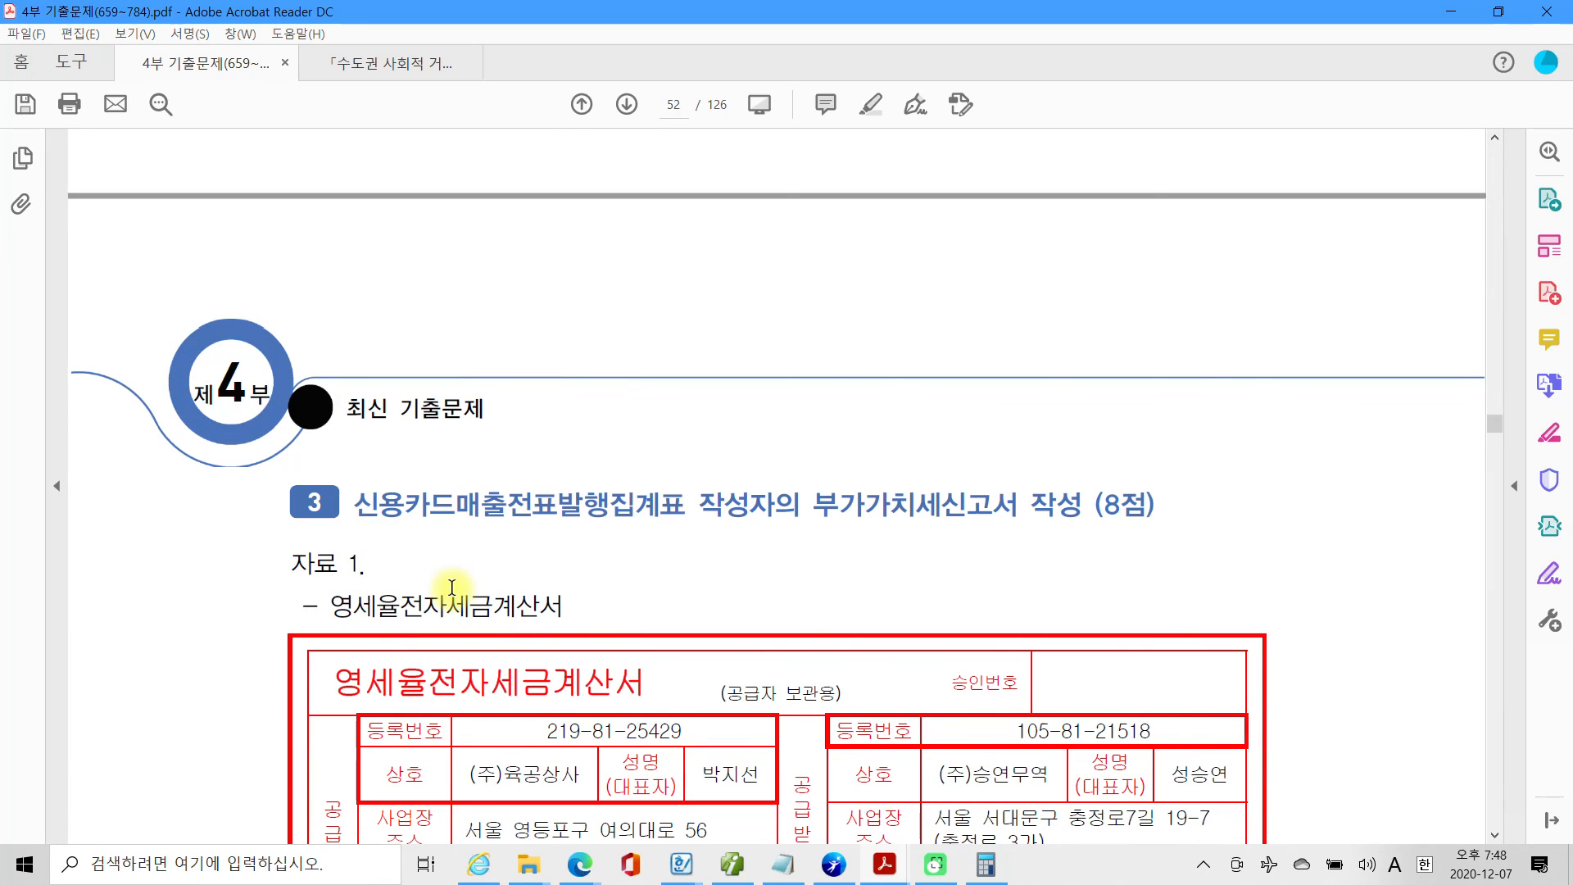
pyautogui.scroll(-1, 452, 588)
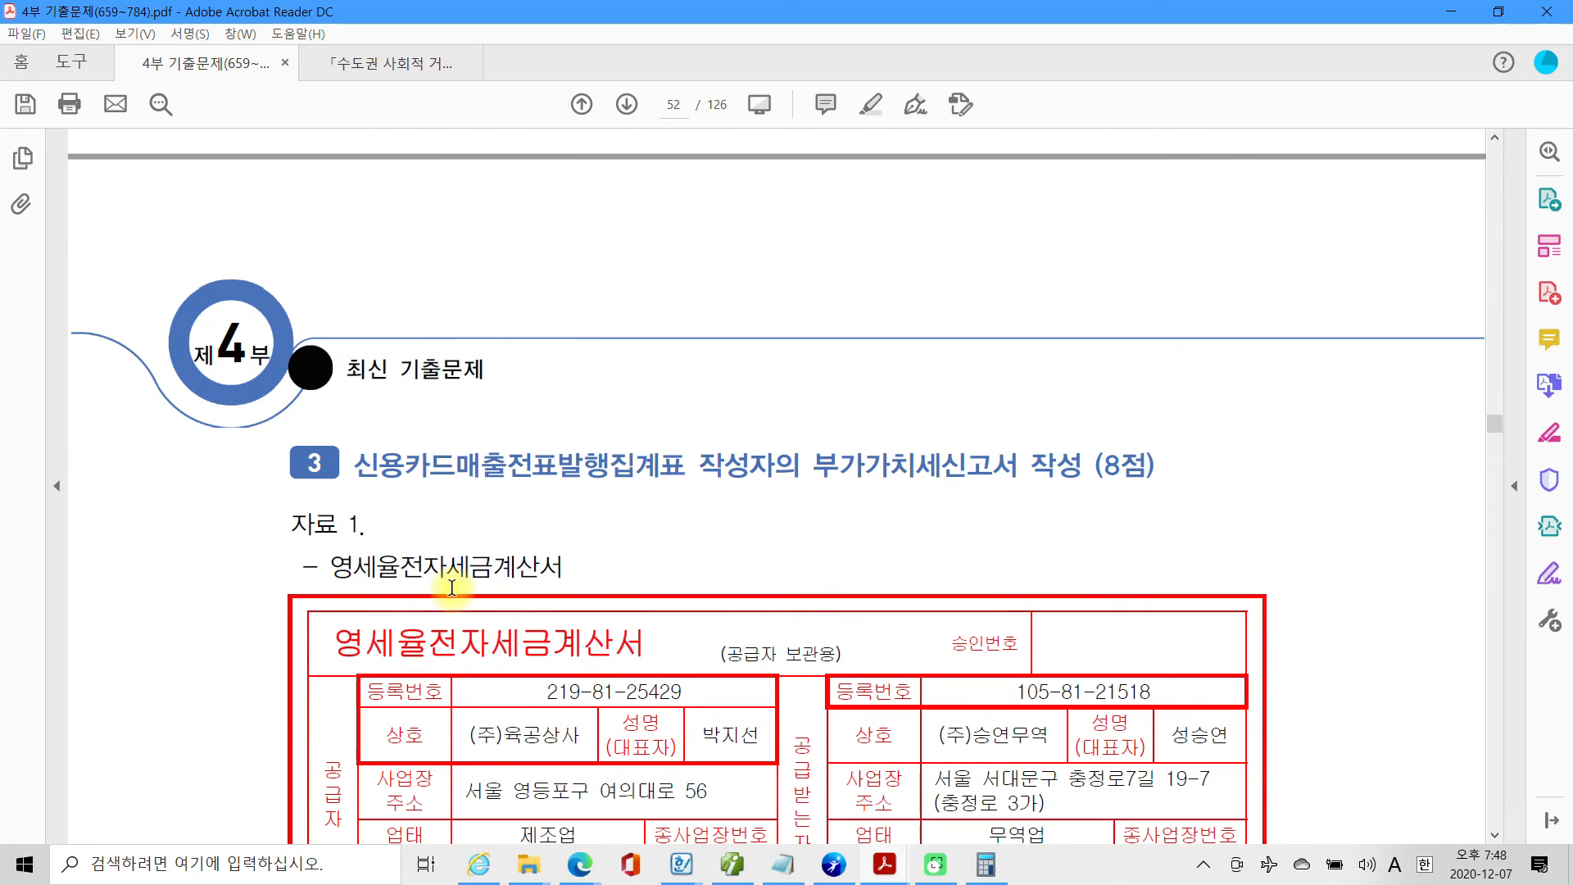